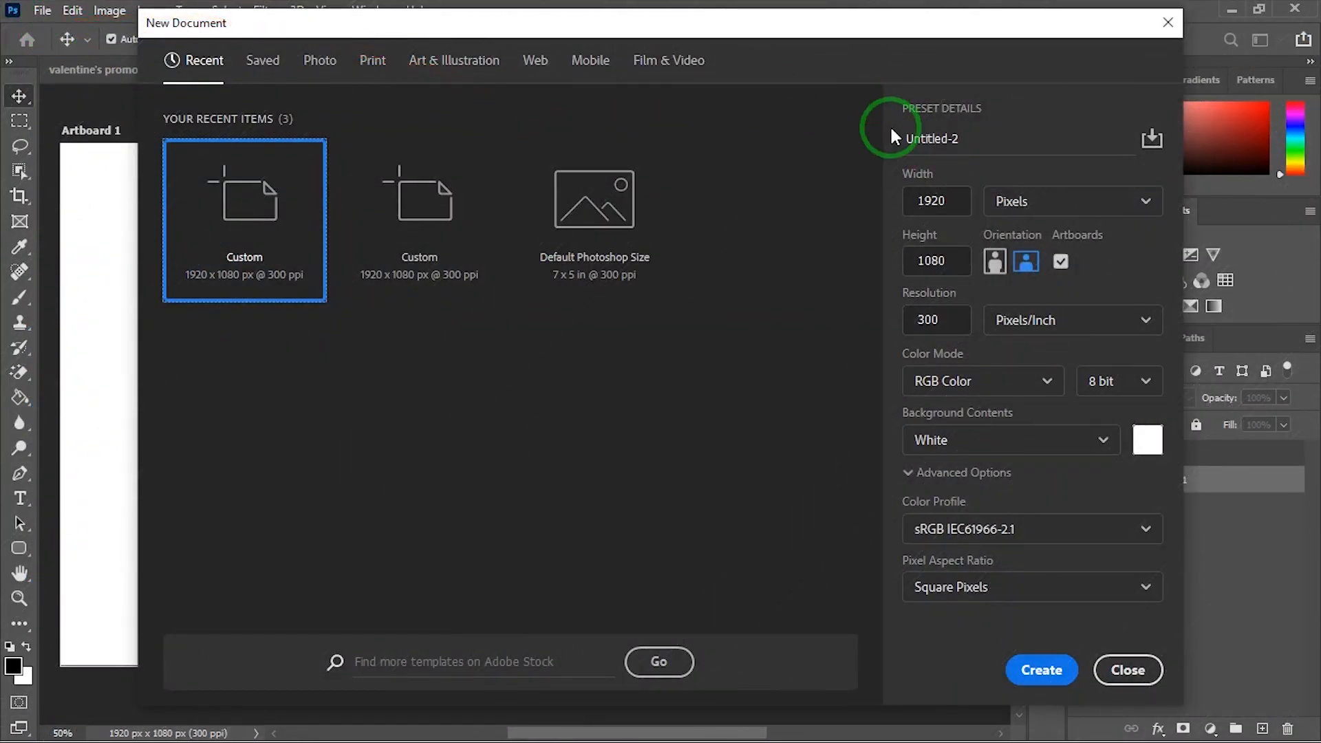
Step: Create a 1920 x 1080 px document at 300 ppi named "Valentine's flyer"
left_click(978, 136)
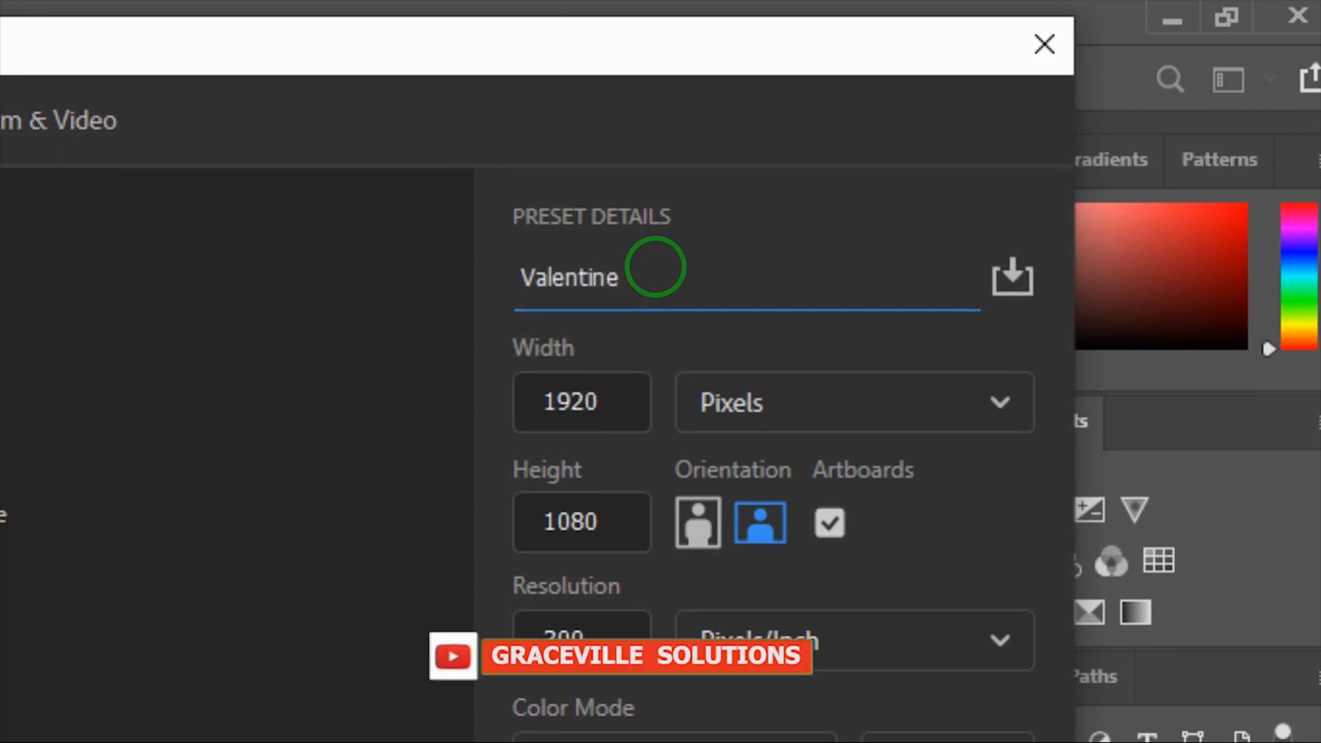
key("BackSpace")
type("'s f")
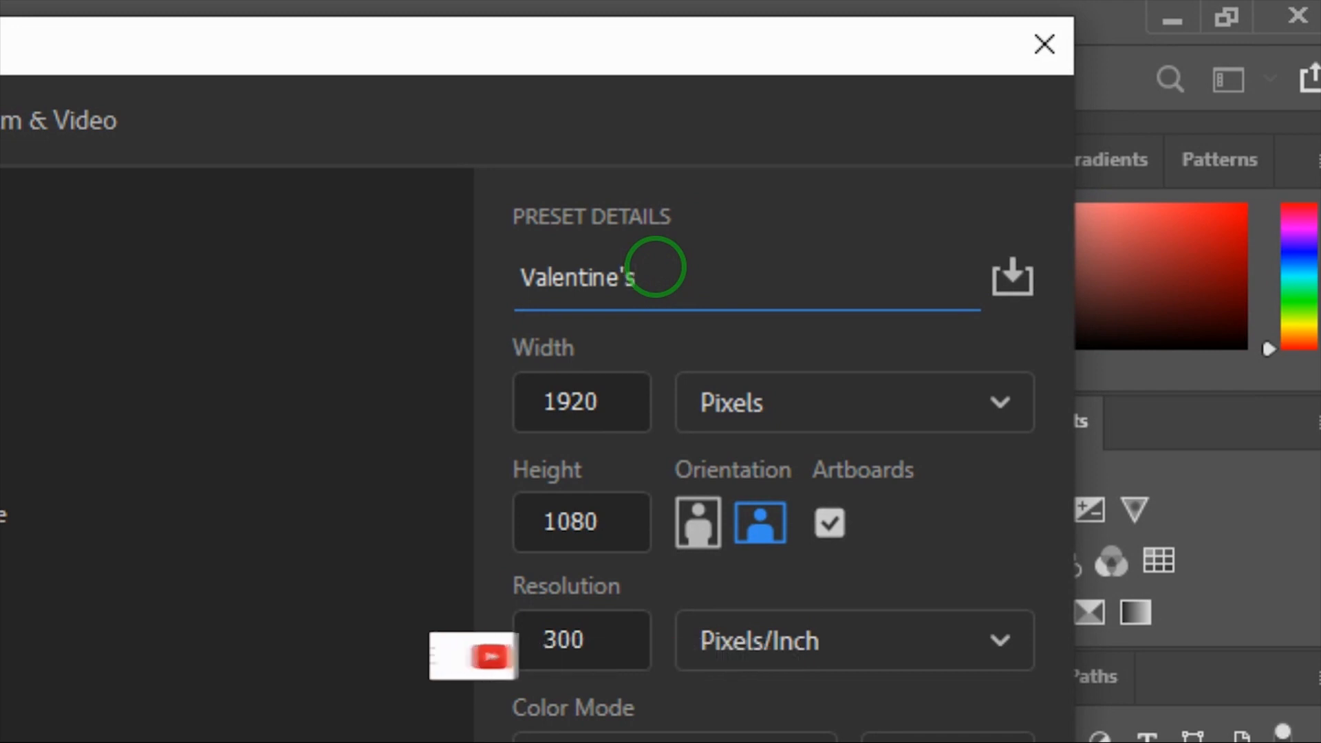
type("lyer")
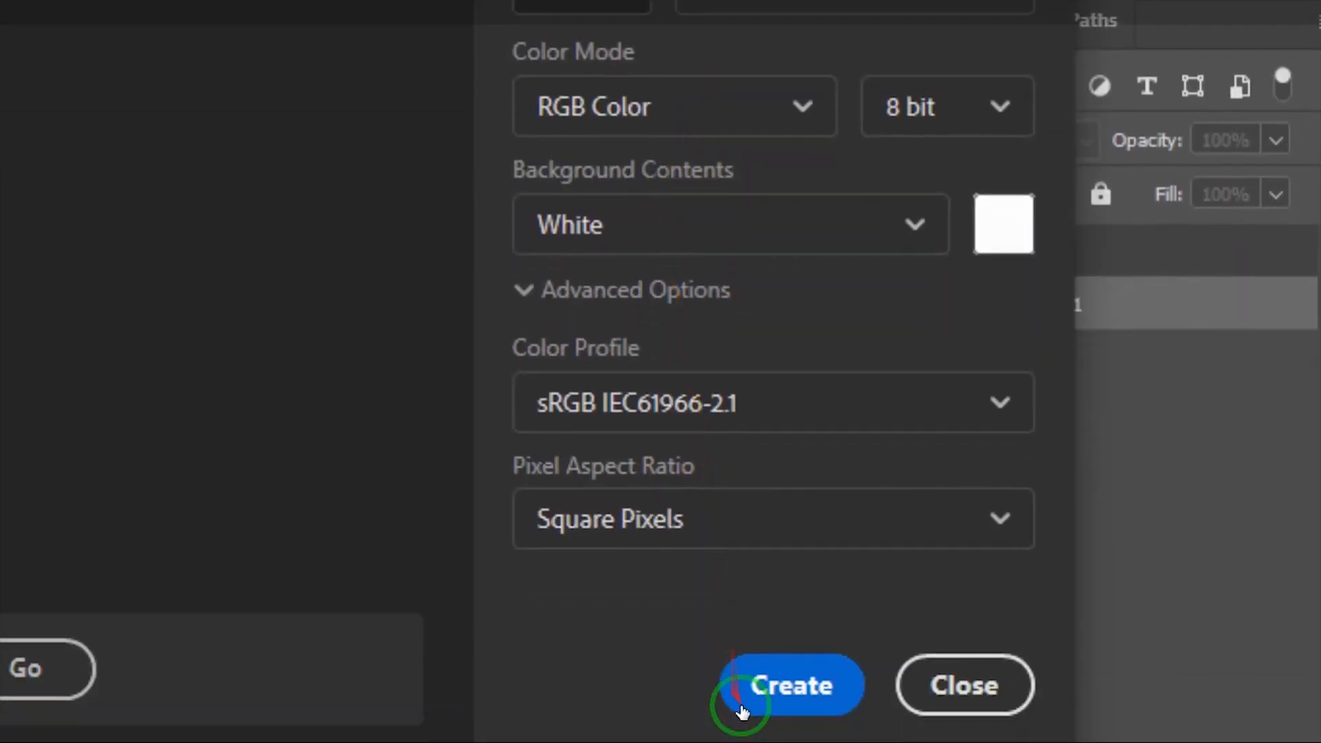
left_click(774, 686)
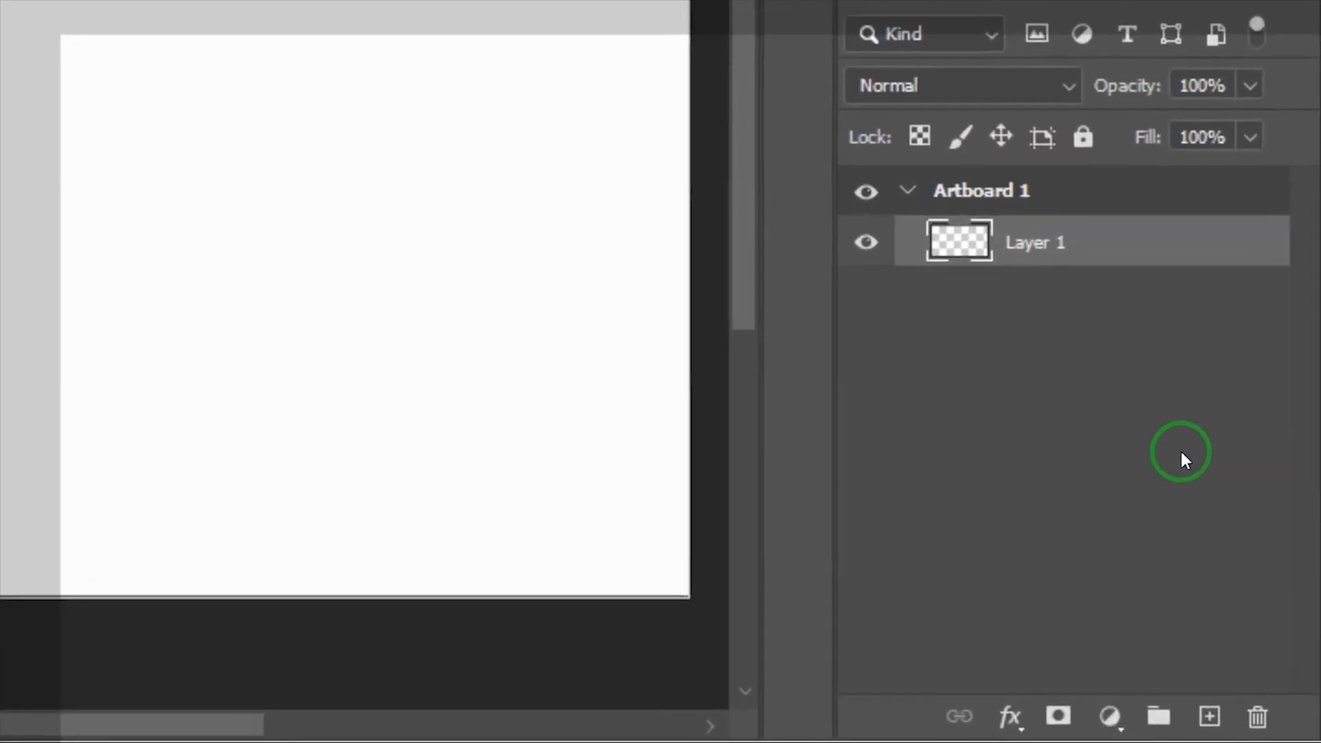
Step: Add a Gradient fill layer and apply the Blue_11 preset from the Blues group in the Gradient Editor
left_click(1099, 714)
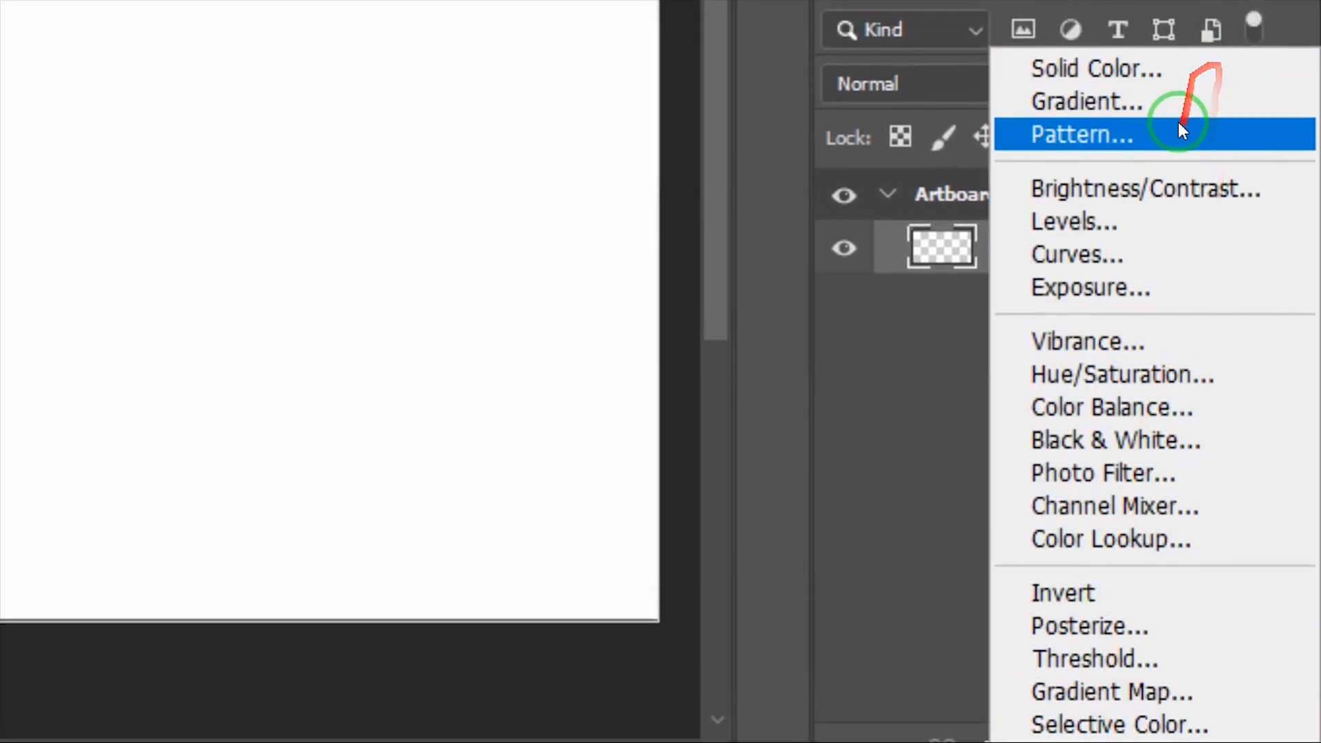
left_click(1131, 211)
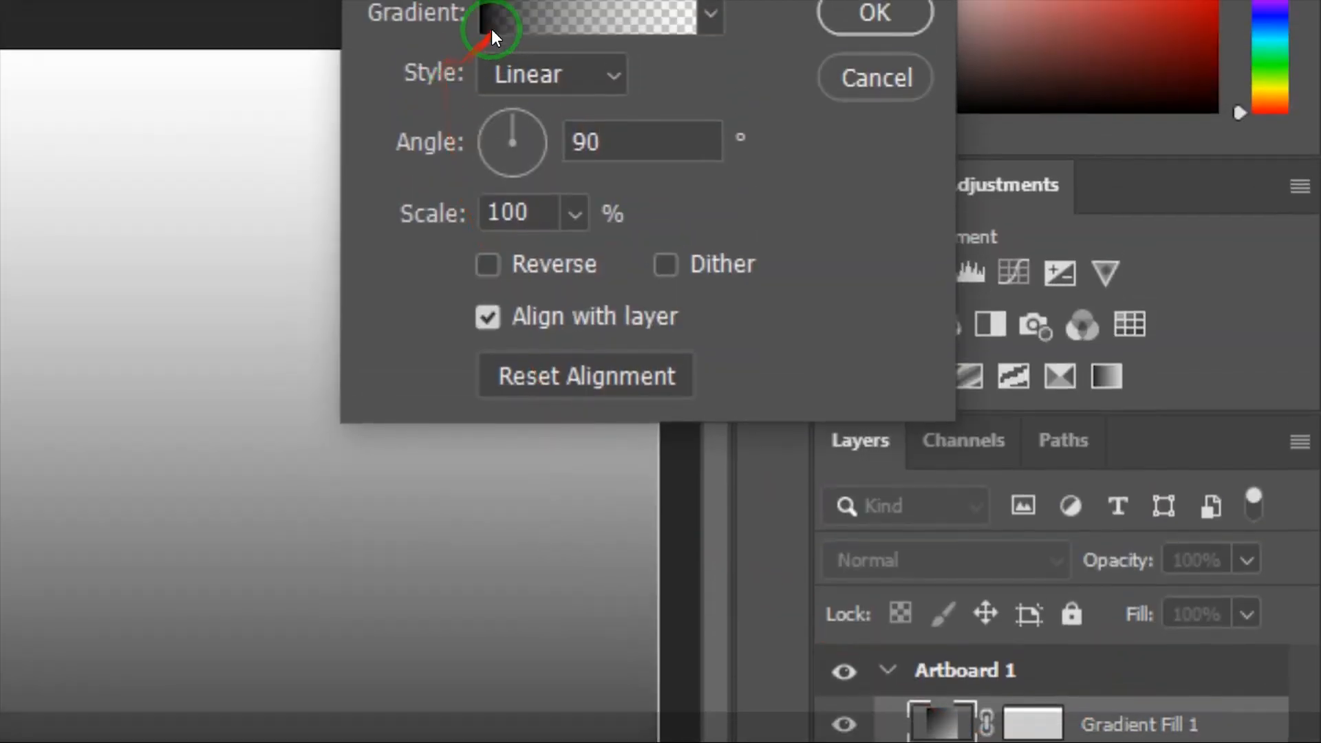
left_click(491, 29)
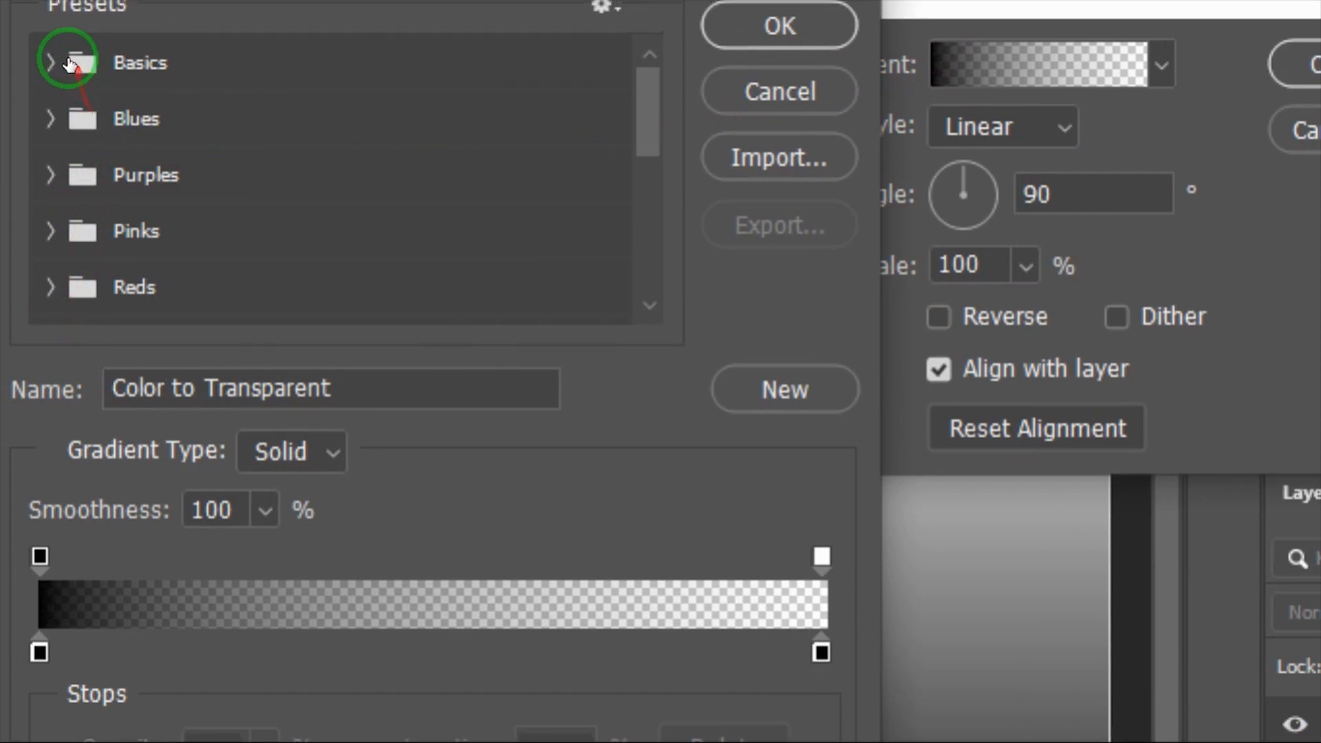
left_click(65, 54)
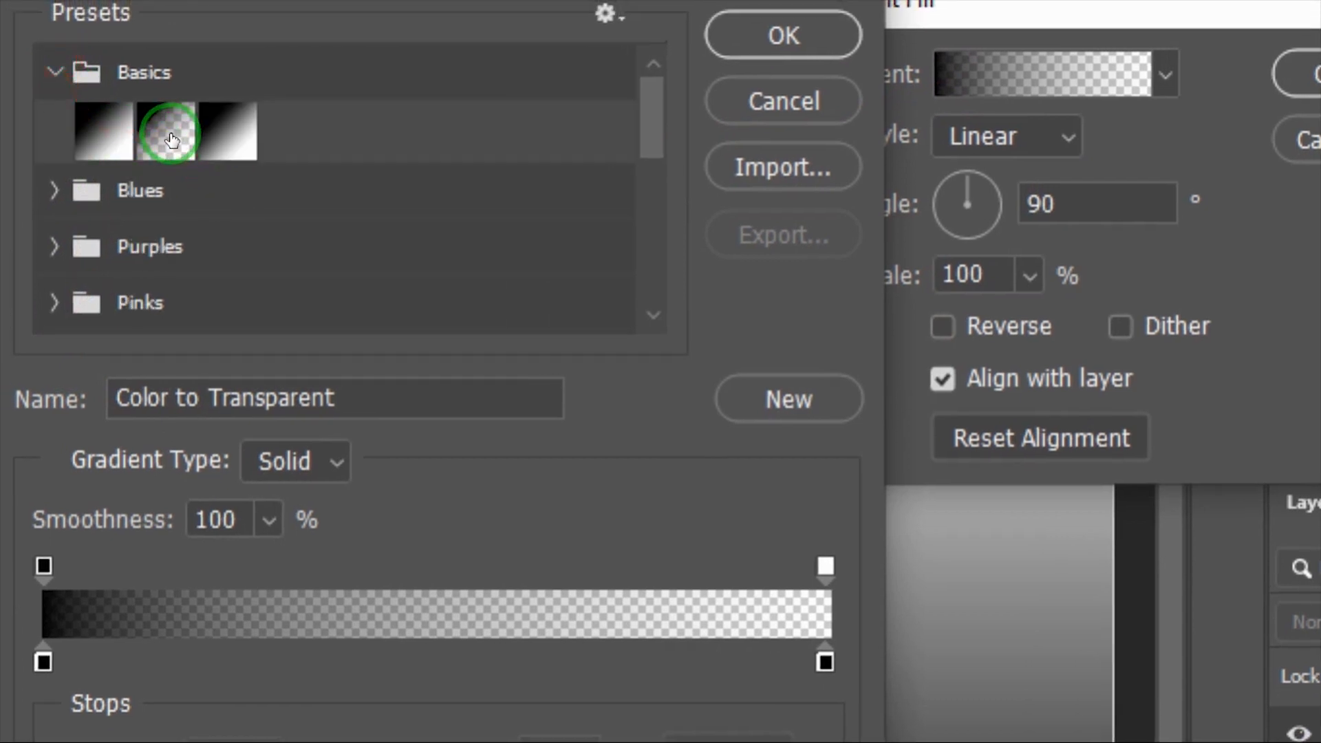
left_click(172, 140)
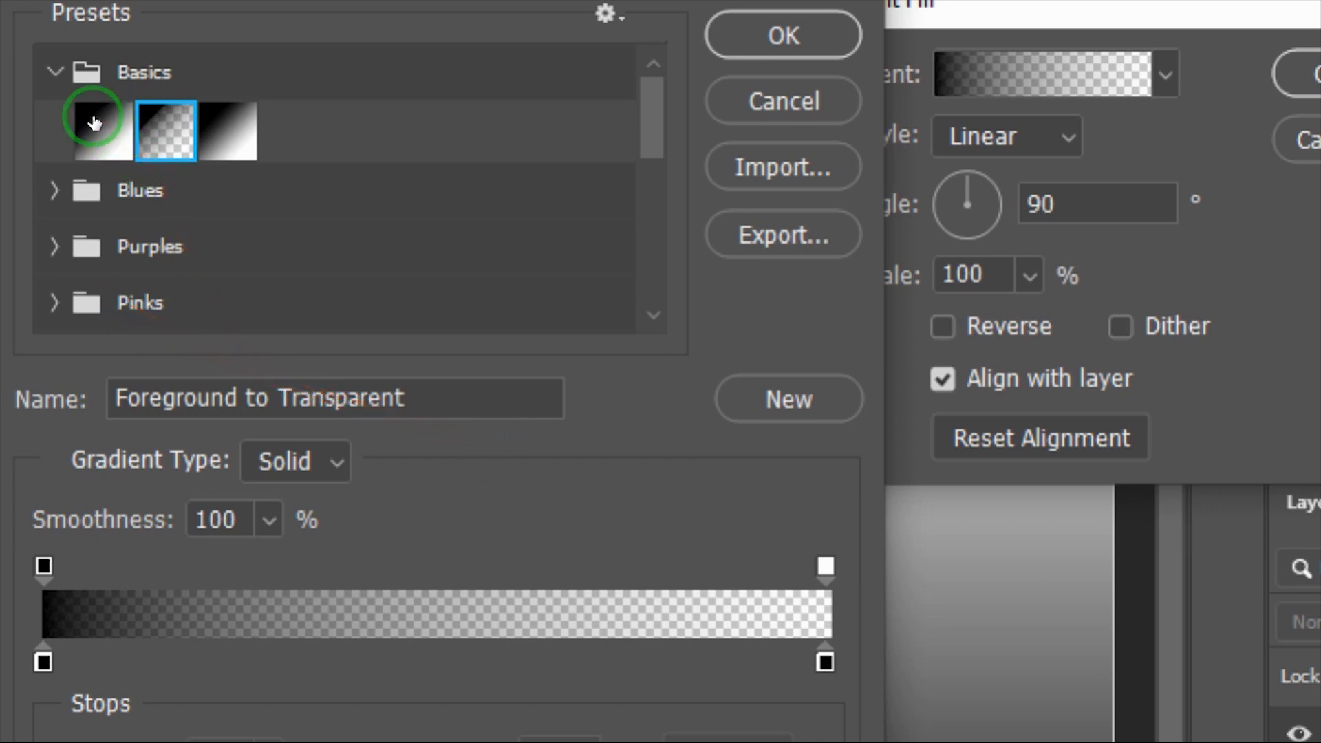
left_click(56, 74)
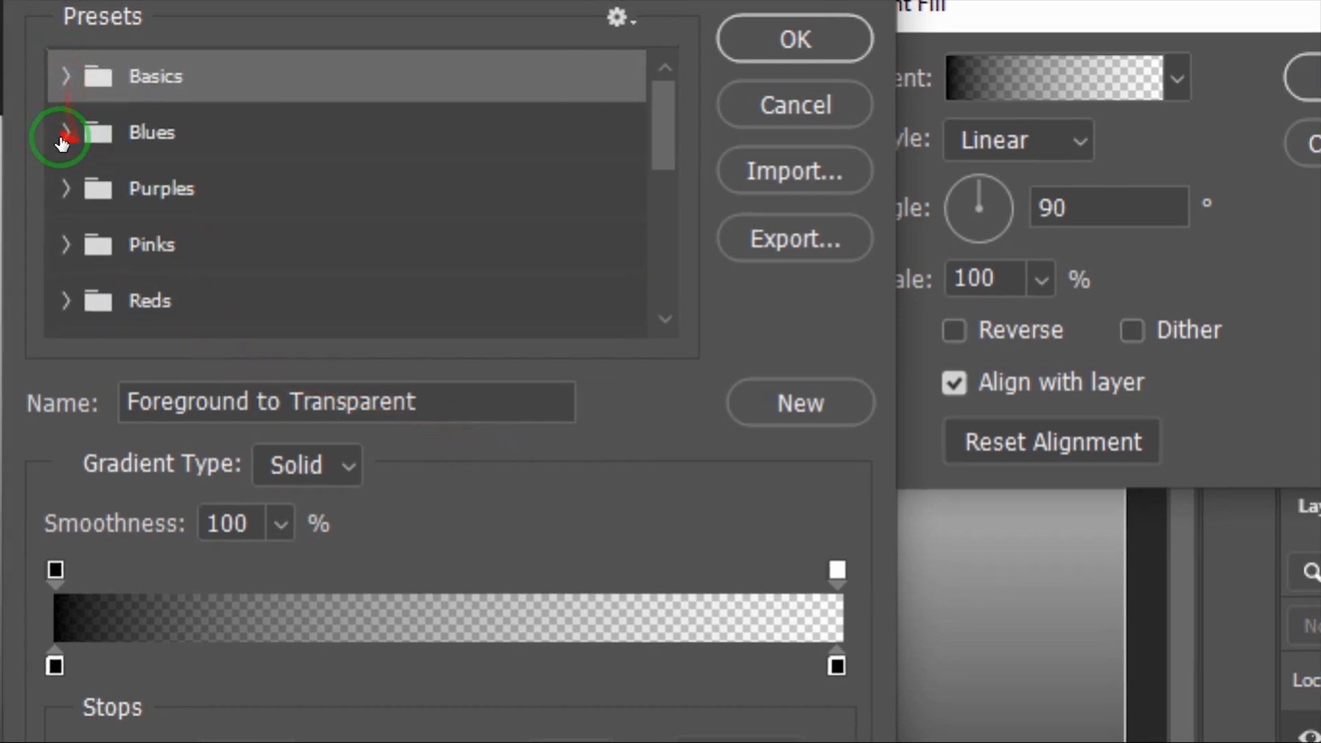
left_click(62, 132)
left_click(237, 260)
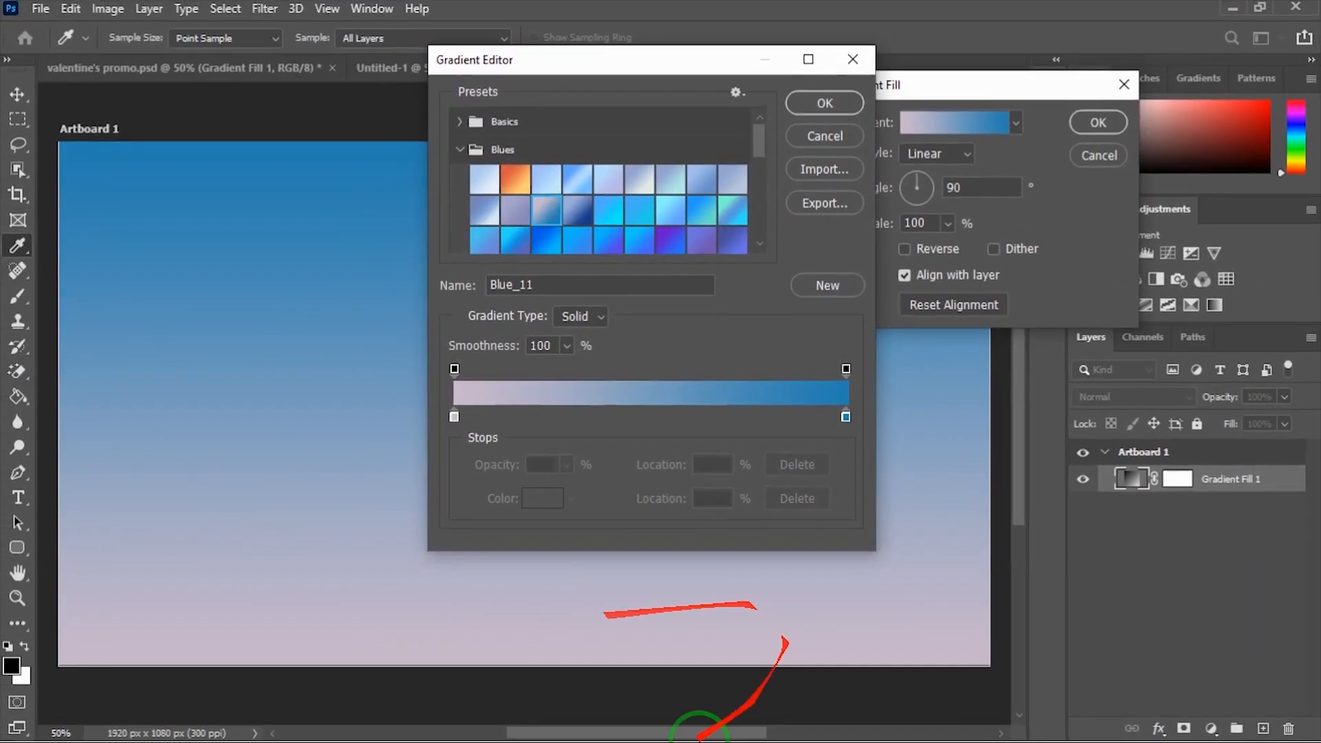
Step: Switch to the Notepad note and copy the colour code 8e1218
key("super")
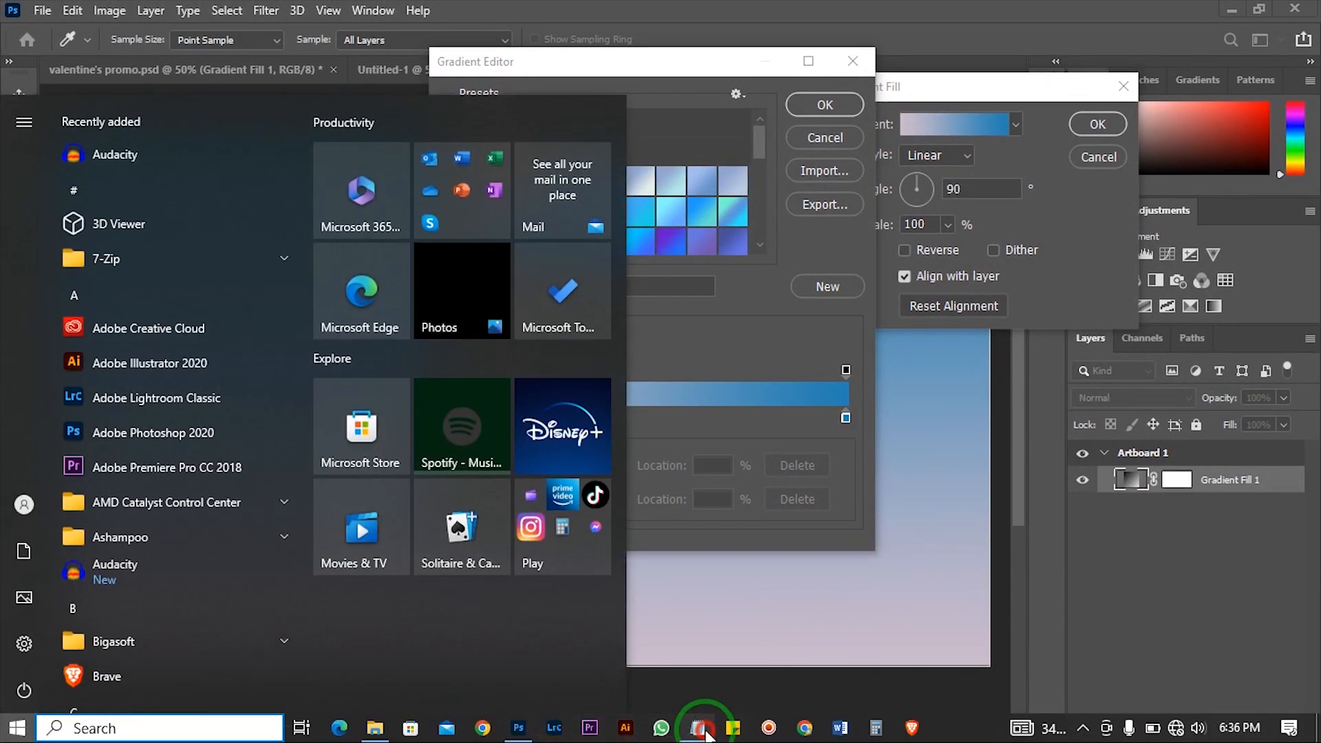
left_click(708, 719)
left_click_drag(658, 299, 614, 300)
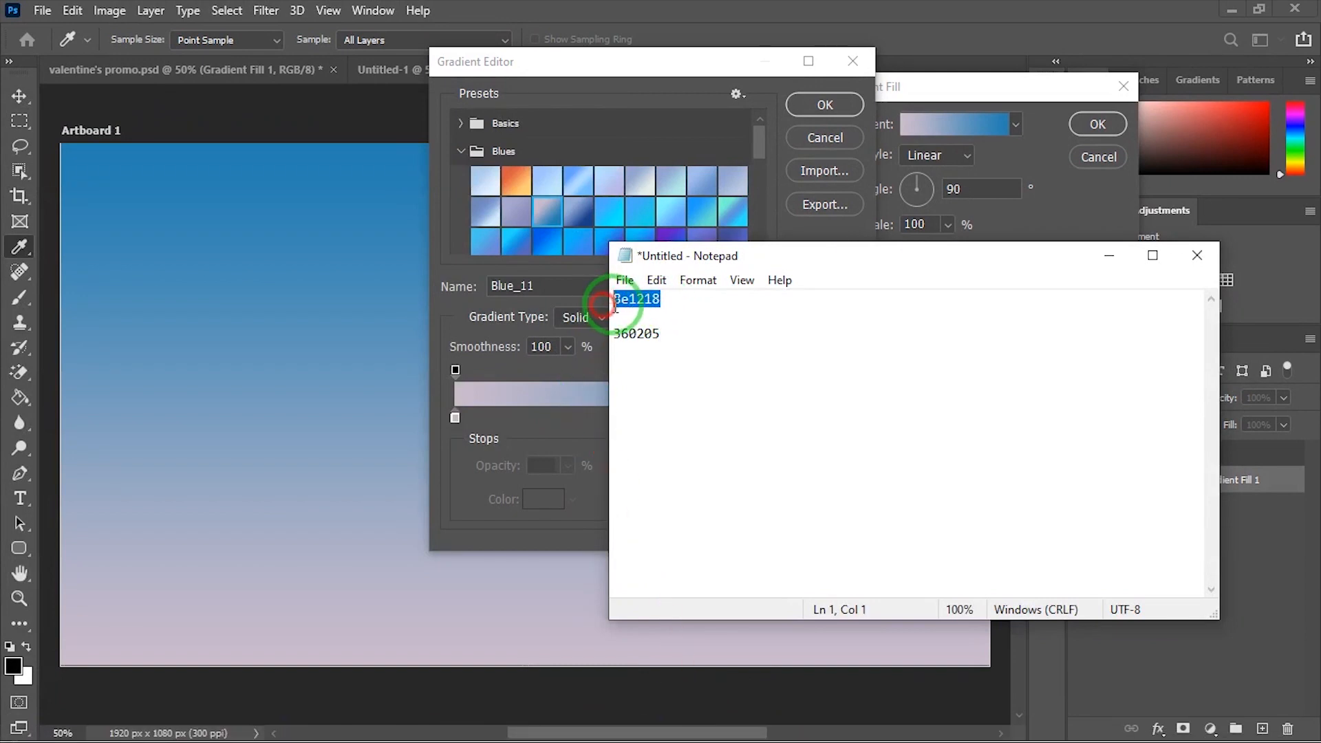
right_click(627, 307)
left_click(715, 362)
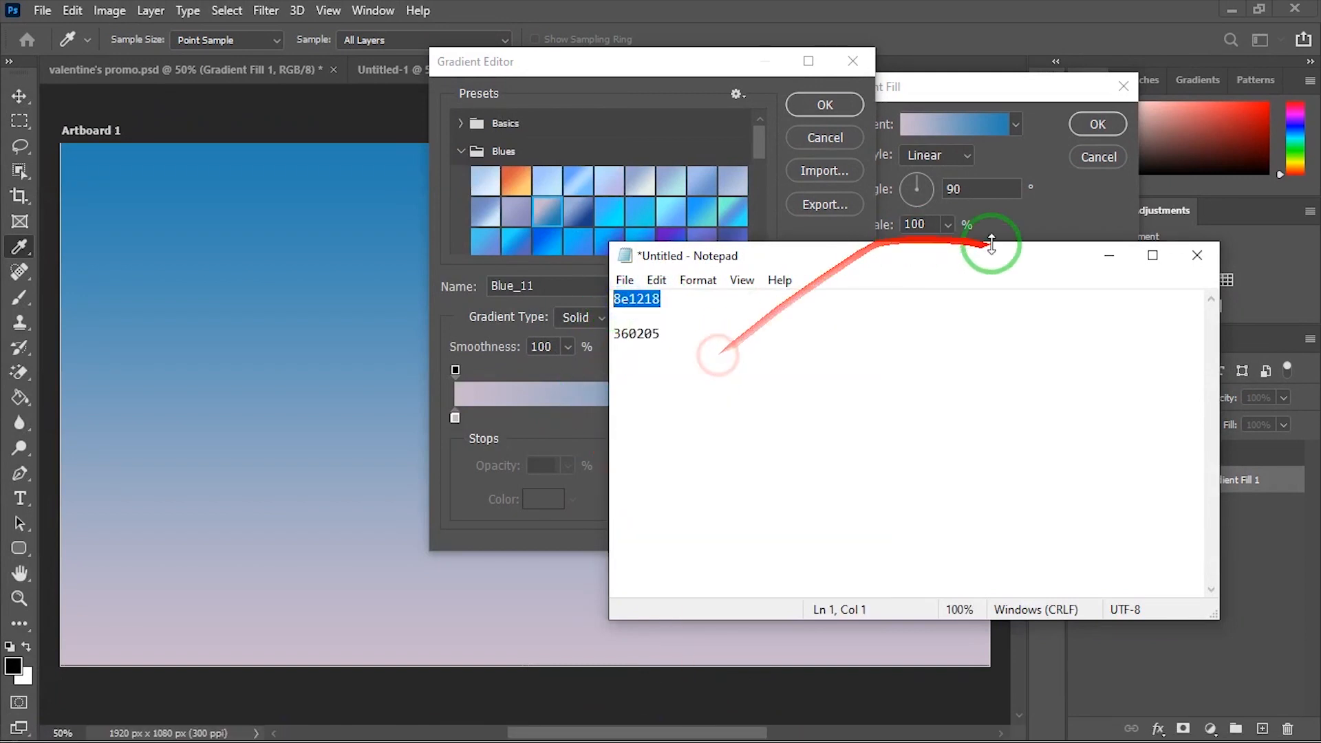
Step: Return to Photoshop and set the gradient's colour stop at location 0% to 8e1218
left_click(1106, 256)
left_click(455, 418)
left_click(535, 497)
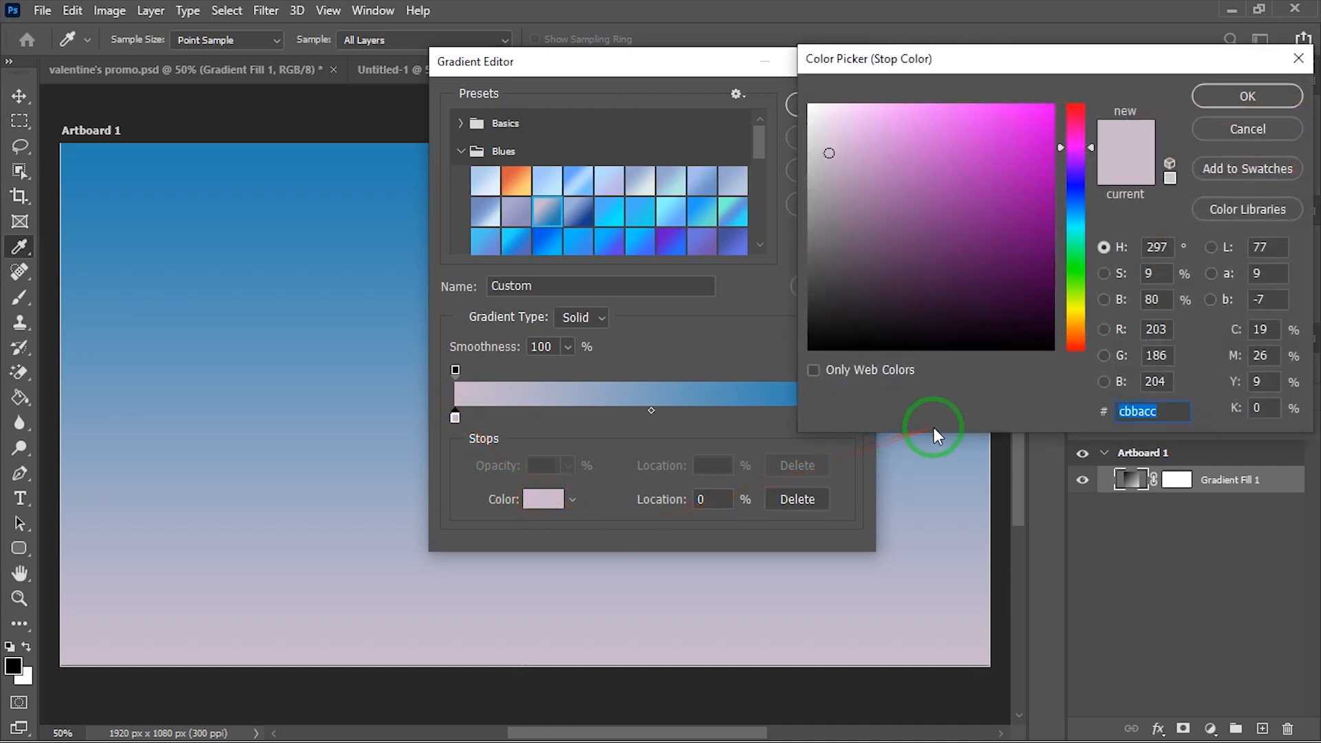
key("ctrl+v")
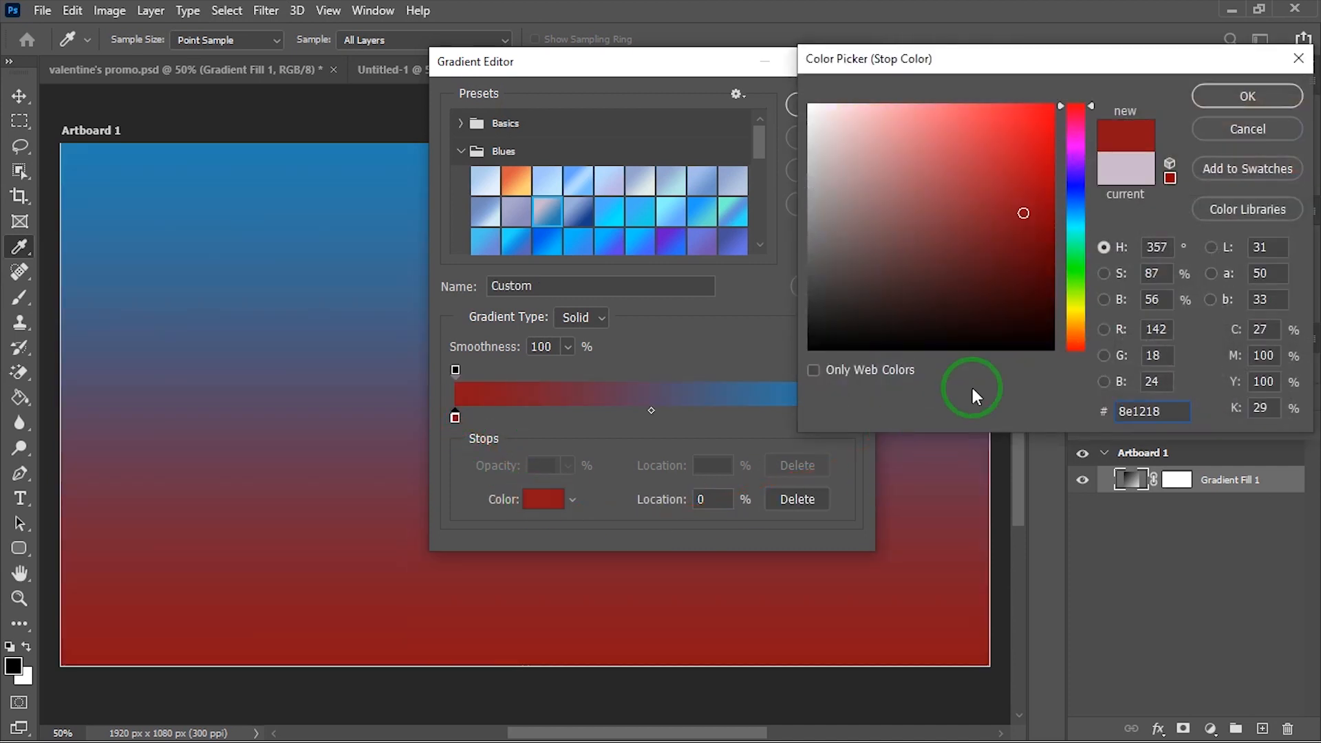
left_click(1239, 98)
Step: Switch back to Notepad and select the second colour code, 360205, for copying
key("super")
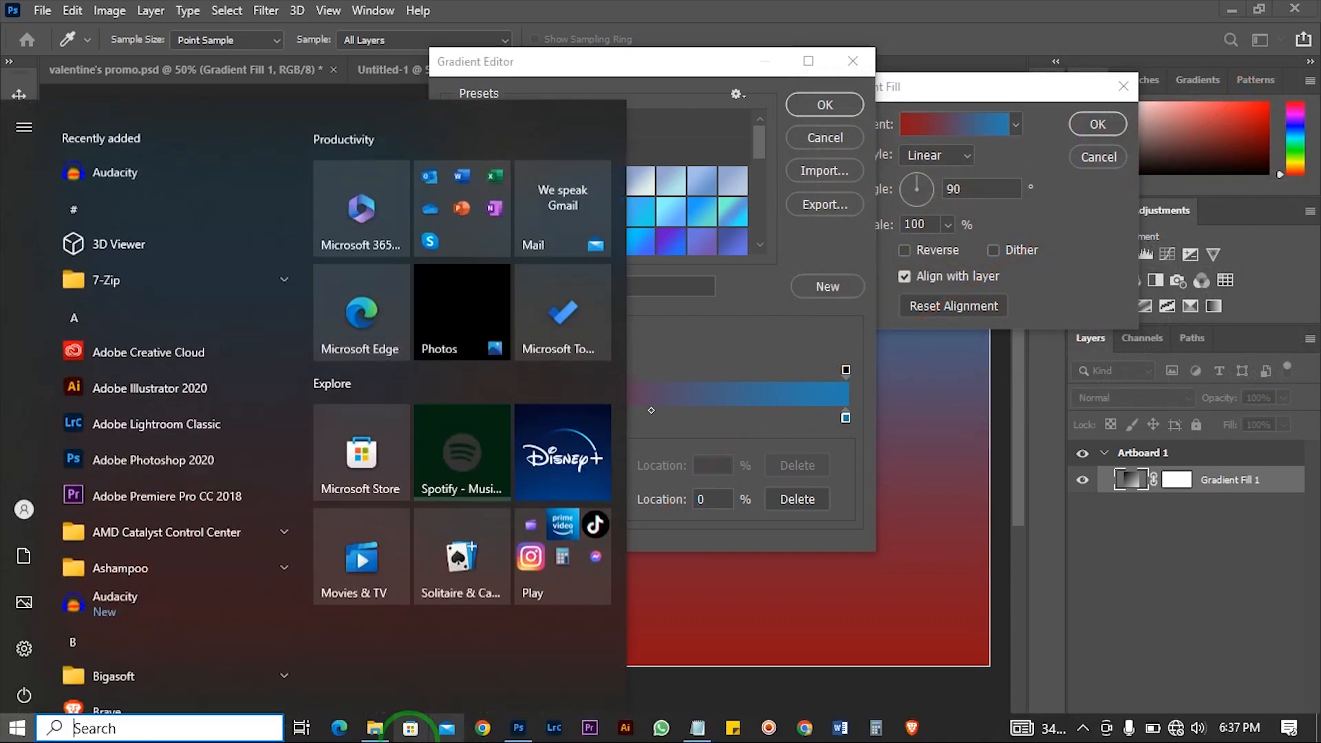
left_click(697, 727)
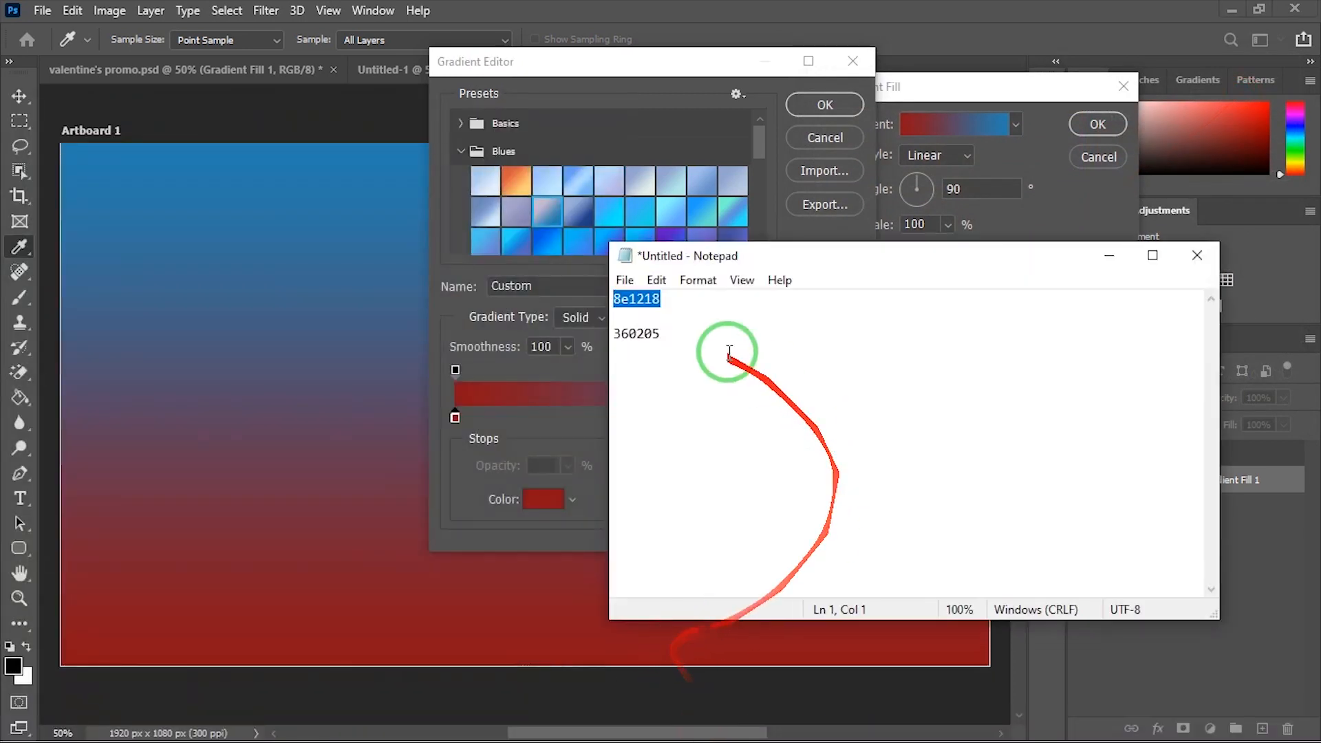
left_click_drag(698, 333, 599, 331)
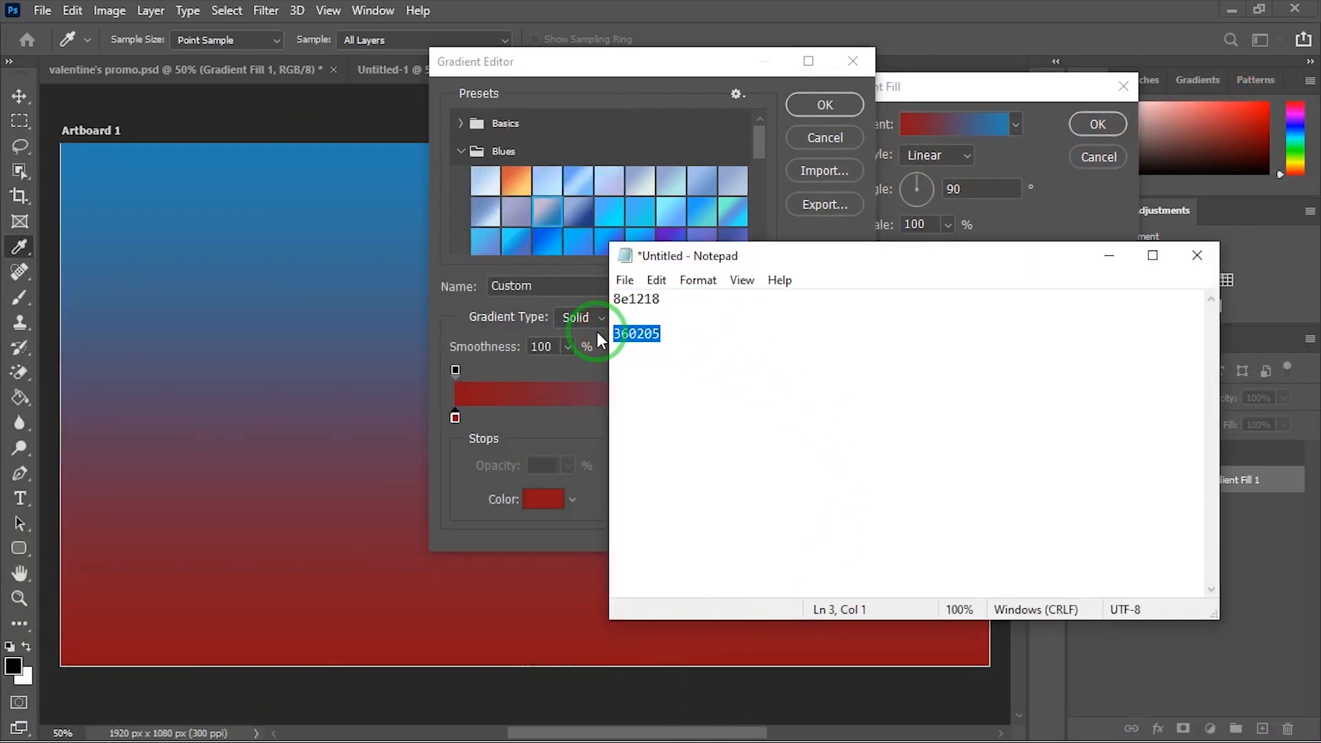
Step: Return to Photoshop, set the gradient's colour stop at location 100% to 360205 and accept the edited gradient
left_click(1108, 256)
left_click(846, 417)
left_click(548, 500)
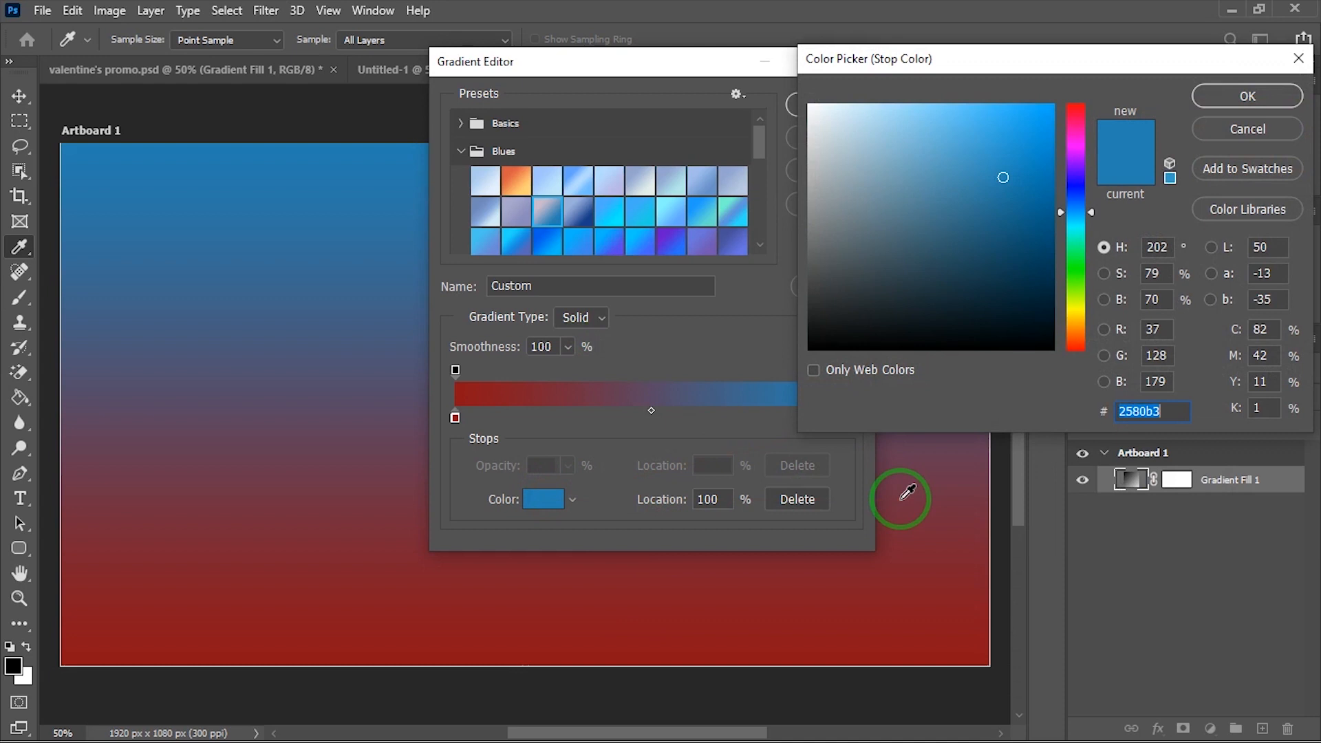
type("360205")
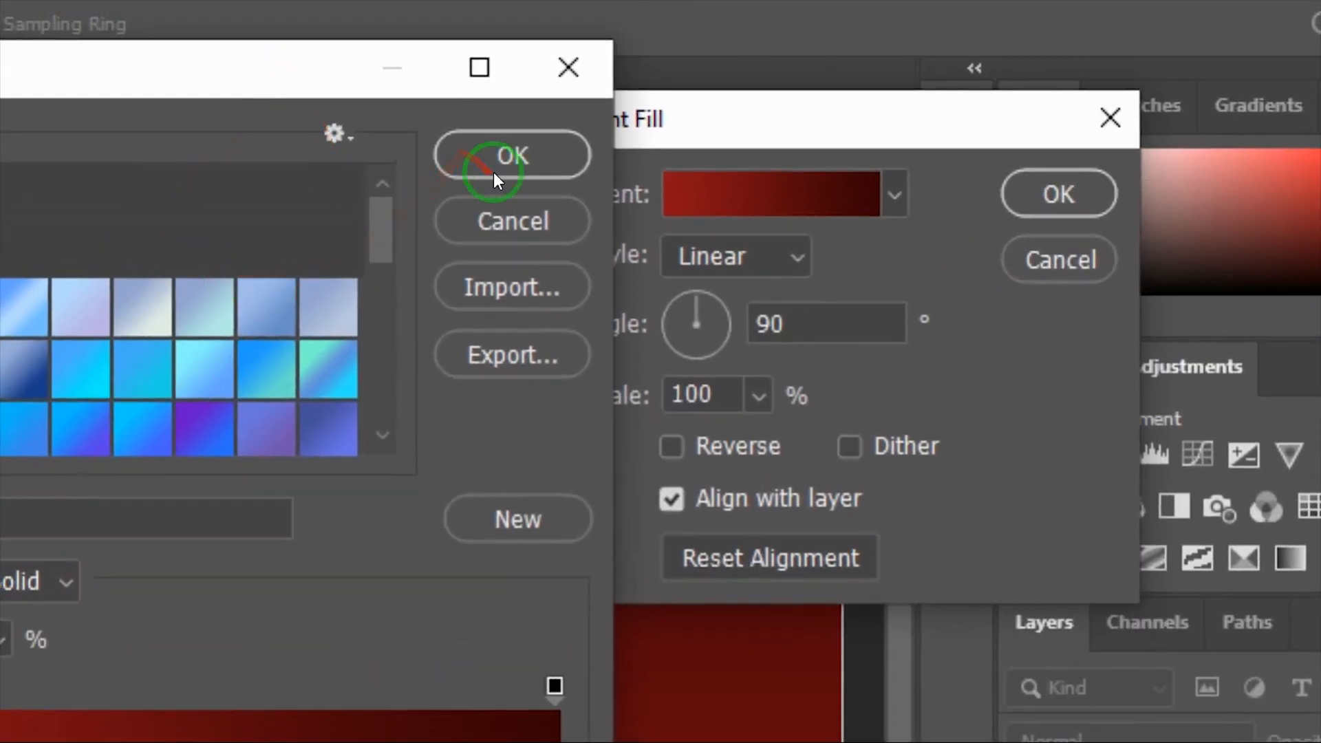
left_click(493, 172)
Step: Set the gradient fill's style to Radial and its scale to 188%, and apply the fill
left_click_drag(862, 112, 271, 247)
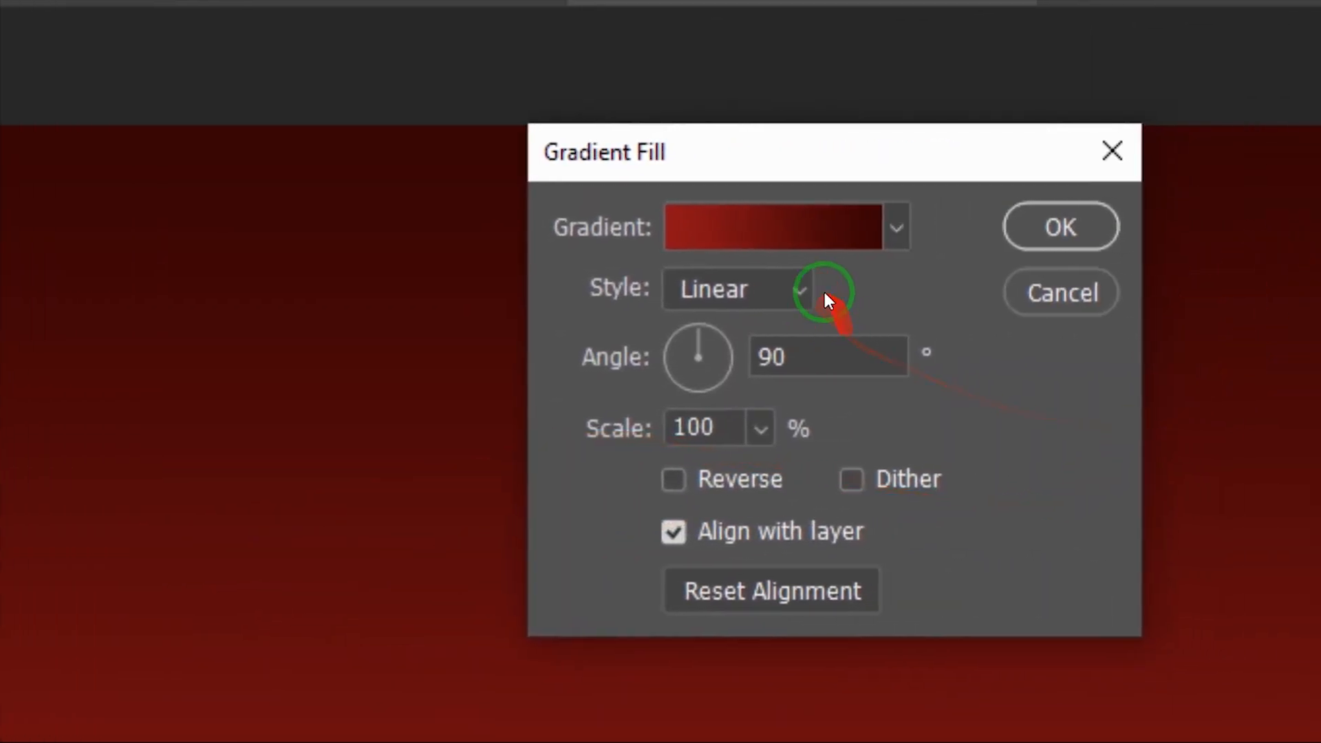
left_click(800, 290)
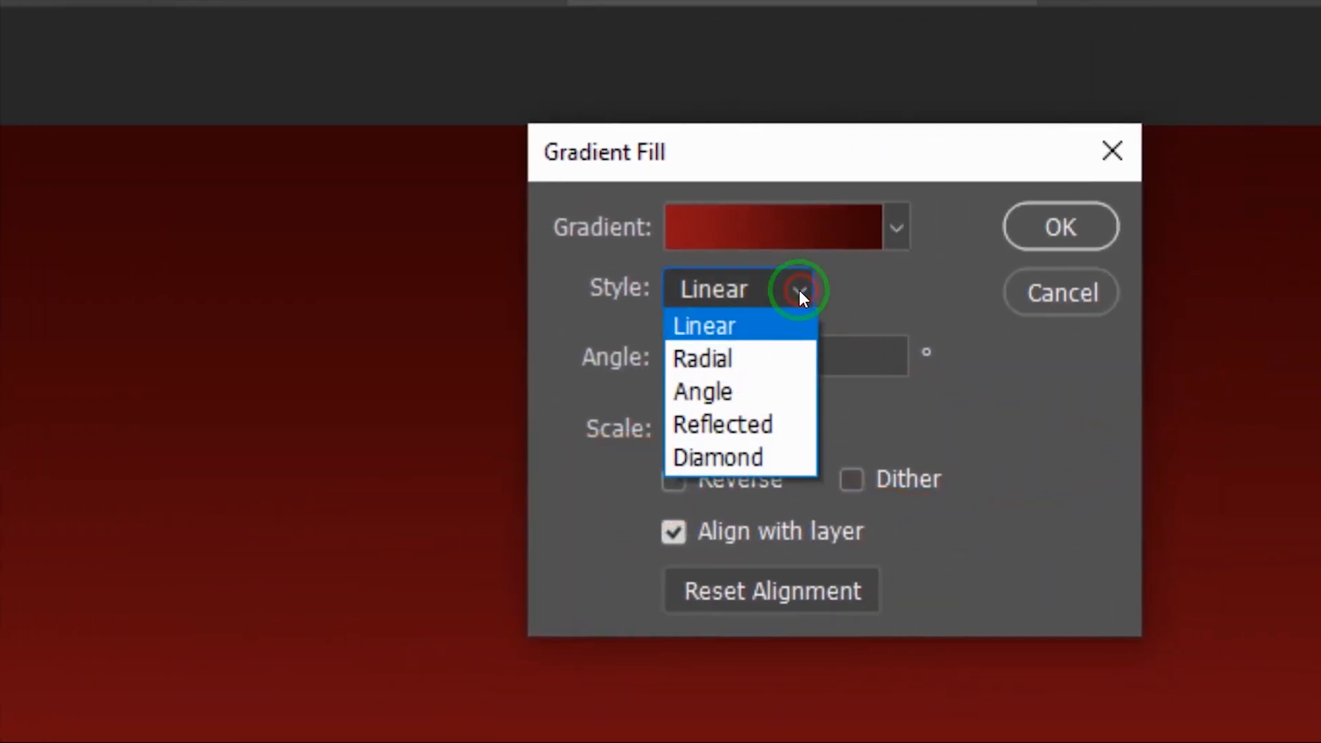
left_click(755, 356)
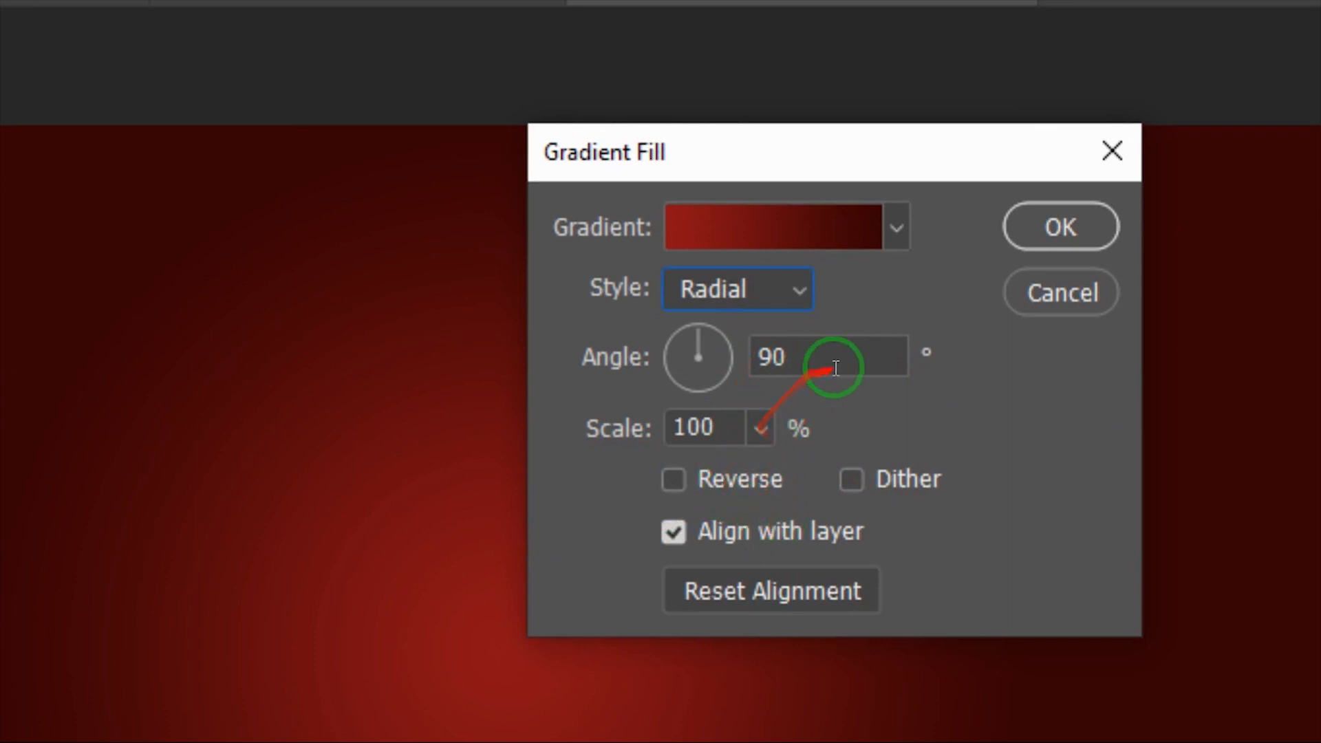
left_click(755, 416)
left_click_drag(785, 471, 776, 480)
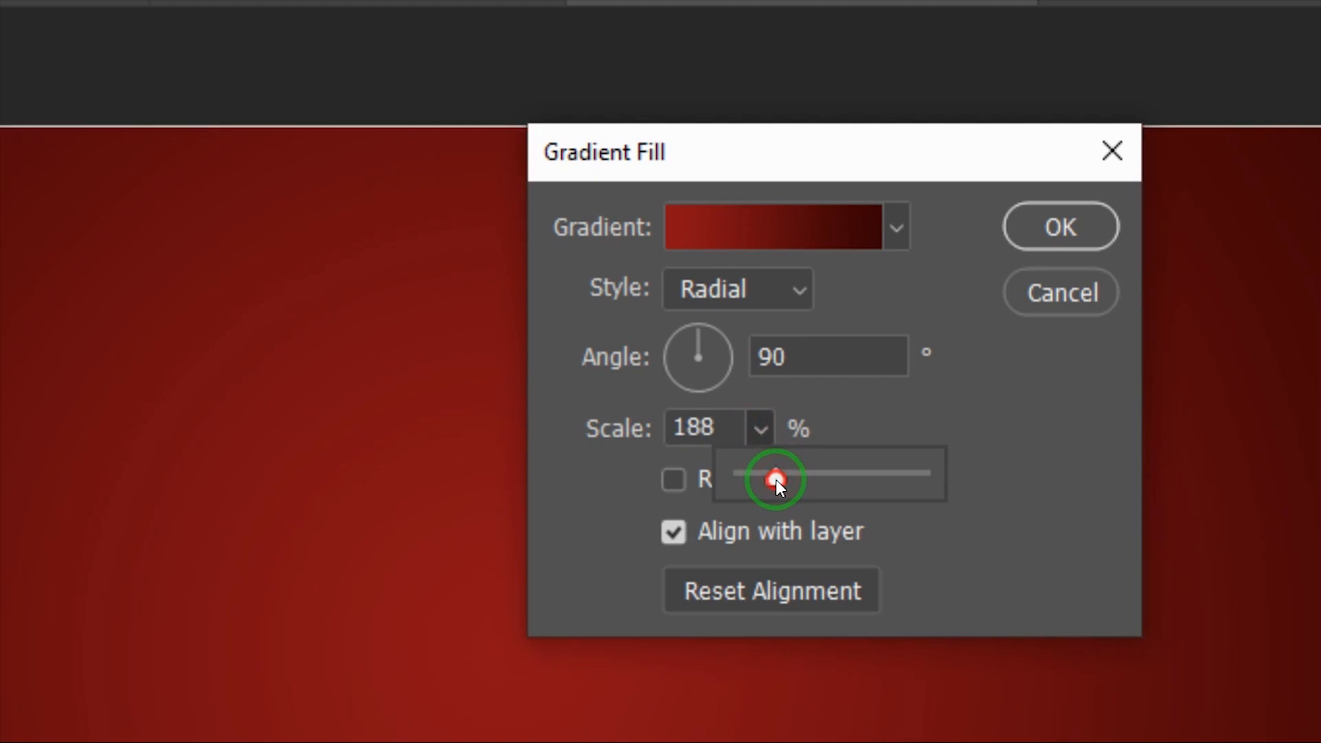
left_click_drag(776, 480, 777, 474)
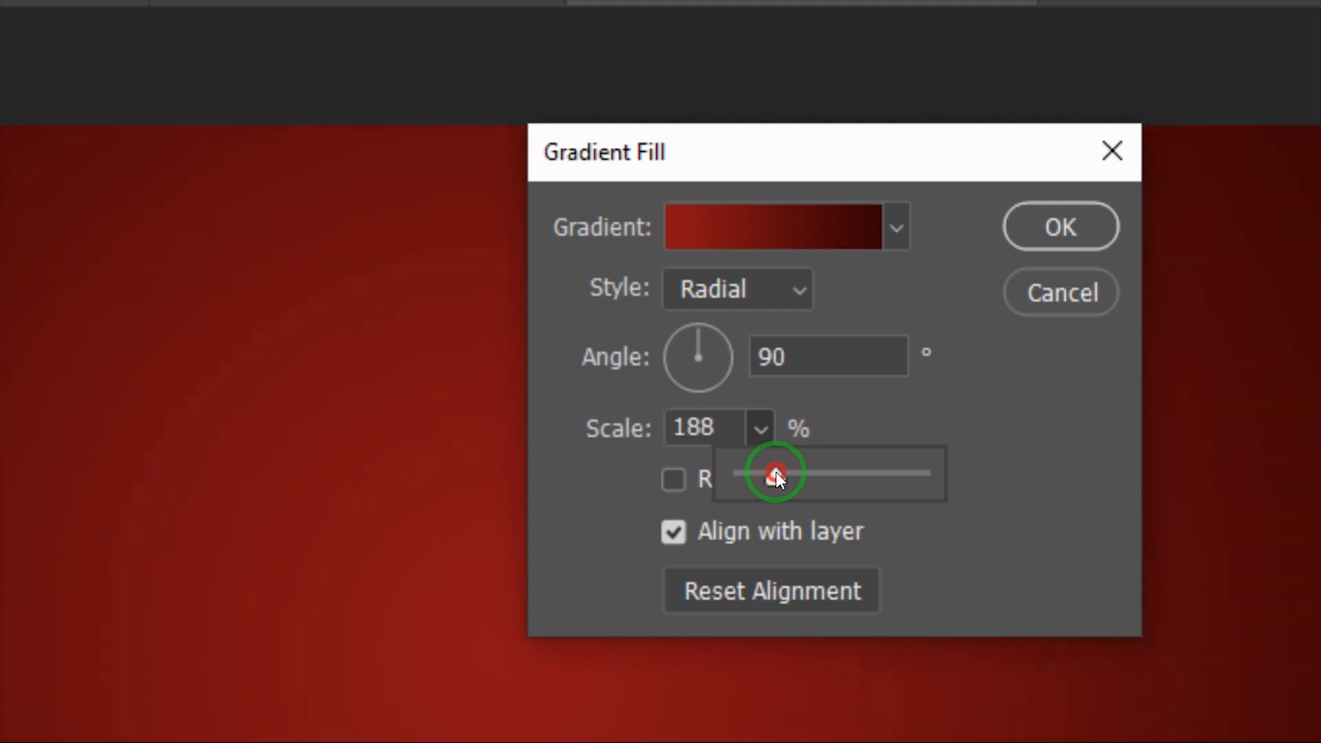
left_click_drag(774, 473, 776, 475)
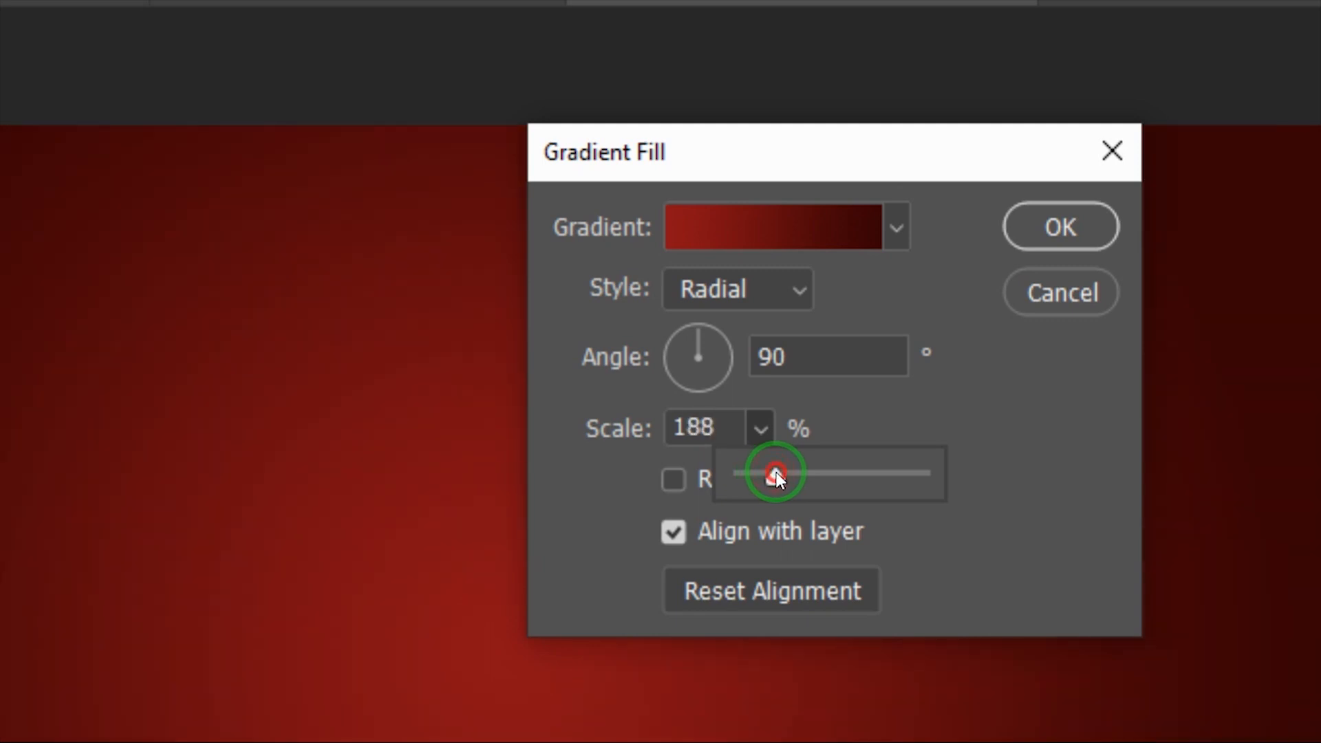
left_click(1053, 231)
left_click(1046, 229)
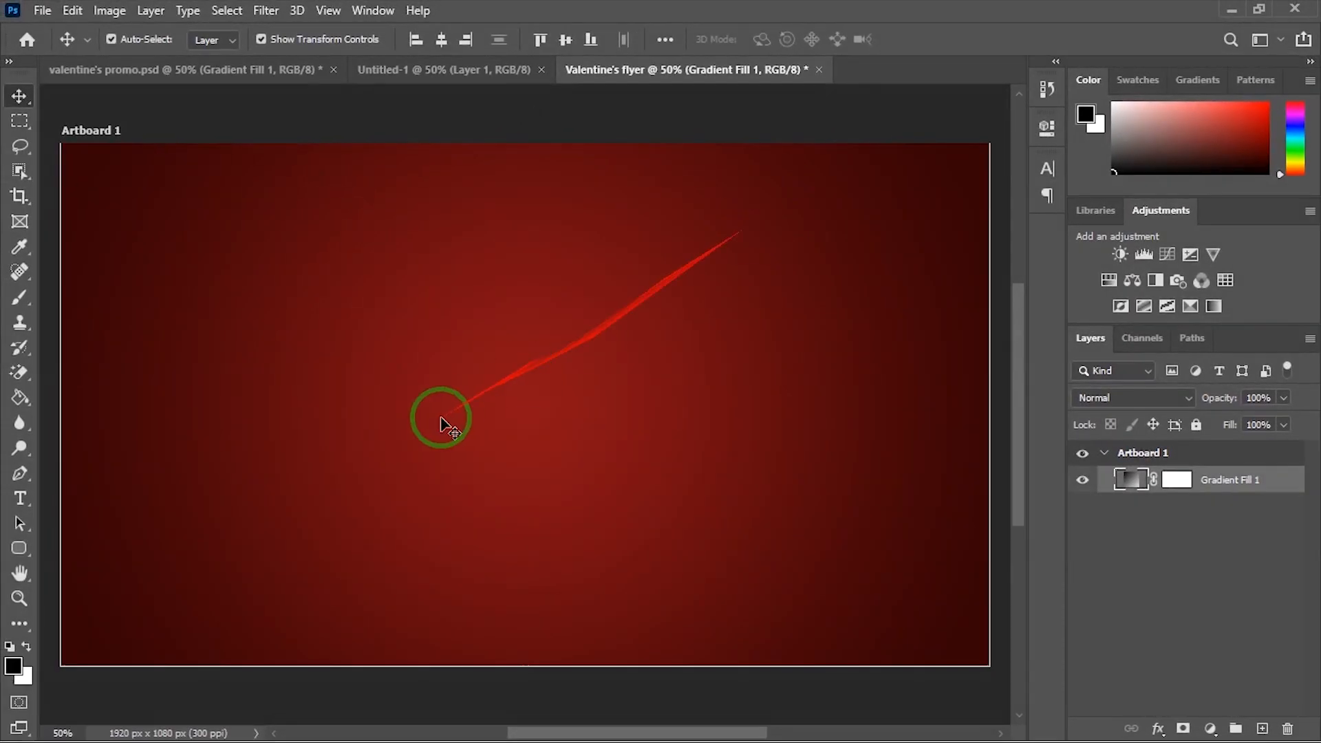
scroll(440, 417, "down", 4)
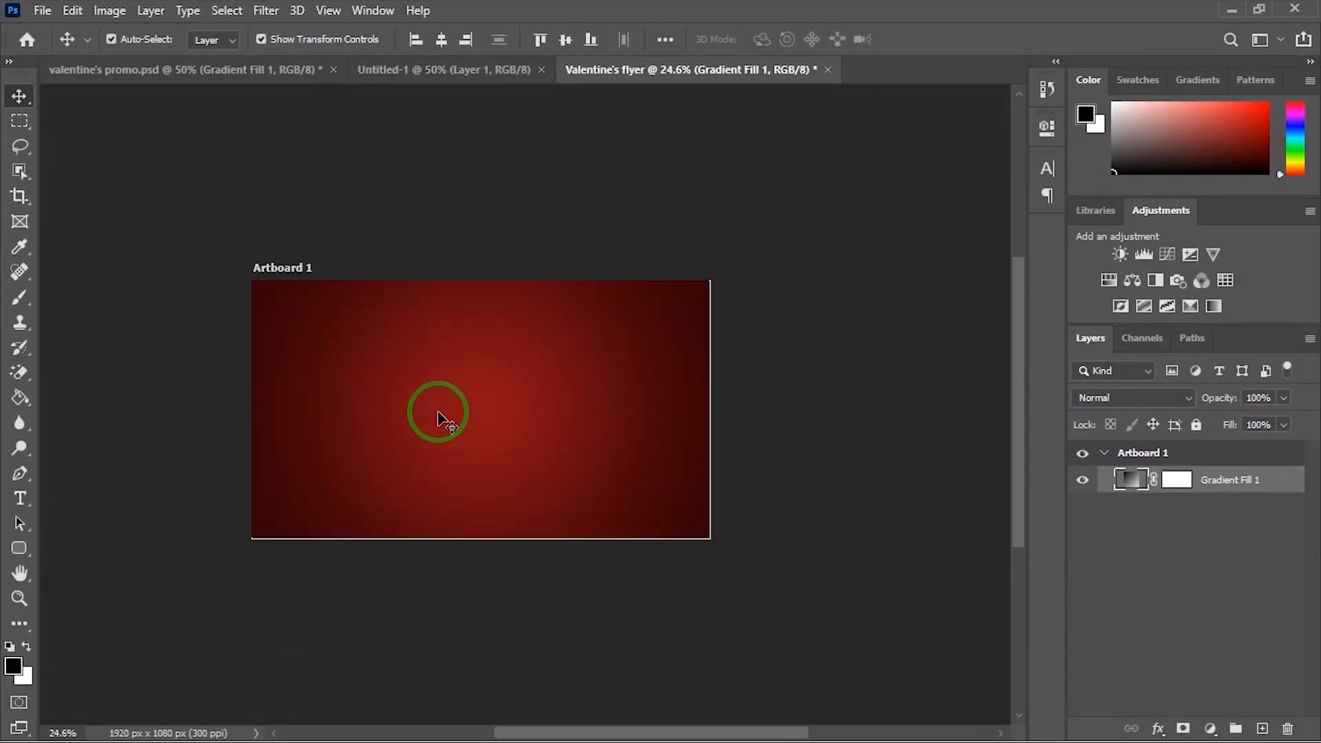
scroll(440, 417, "up", 4)
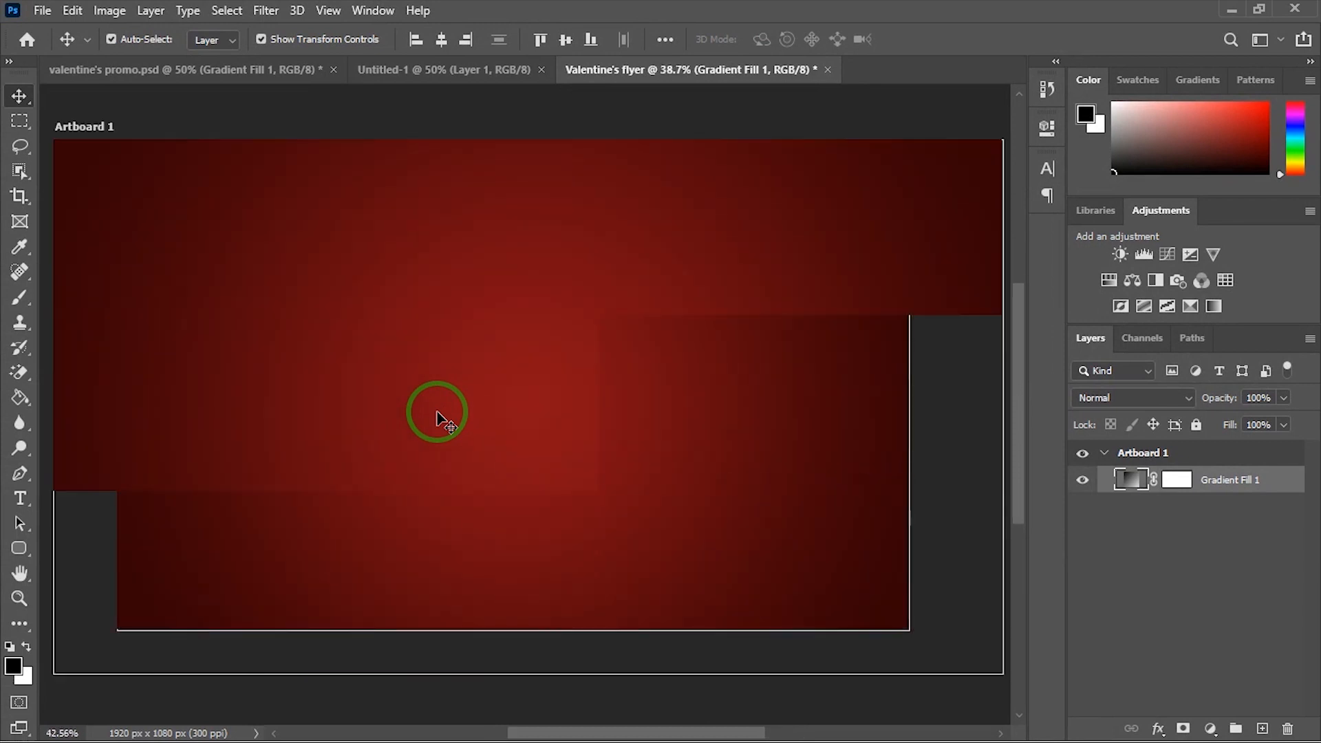
Step: Switch to File Explorer and open patterns.jpg from the val design folder in Adobe Photoshop 2020
key("super")
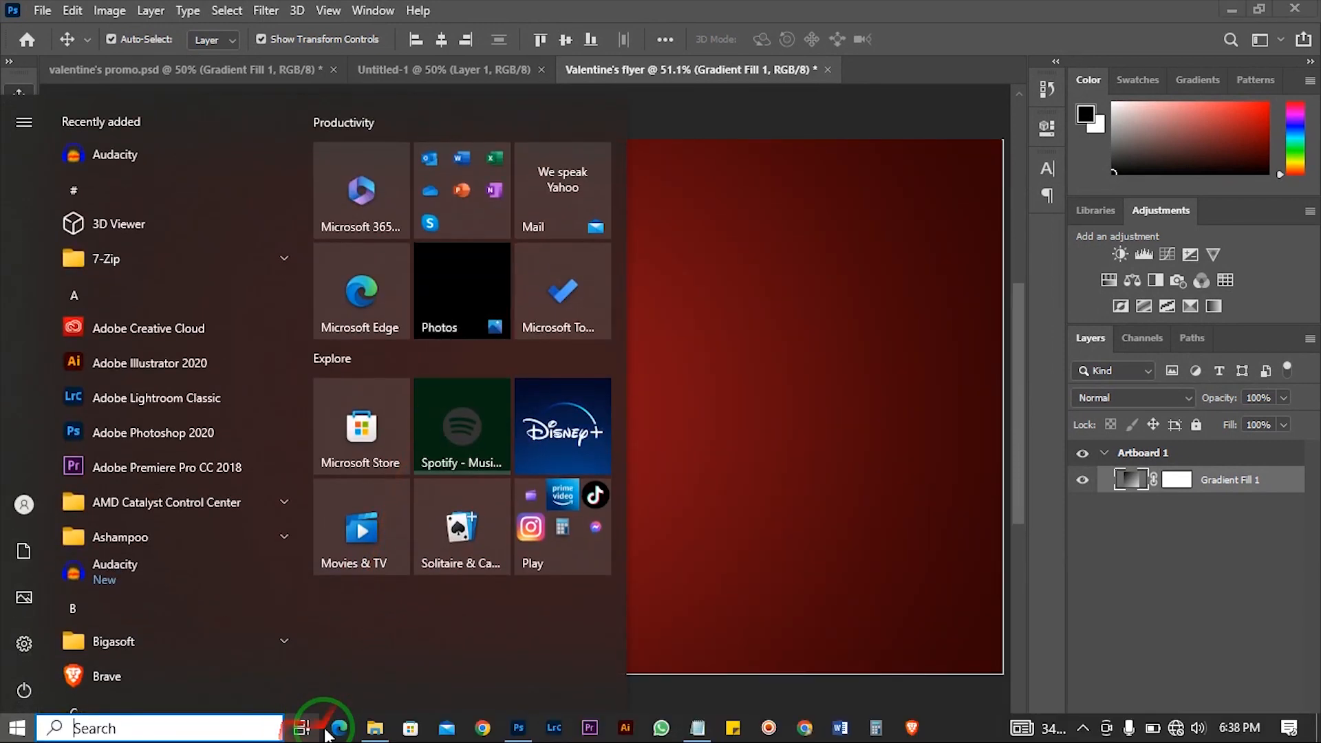
left_click(371, 721)
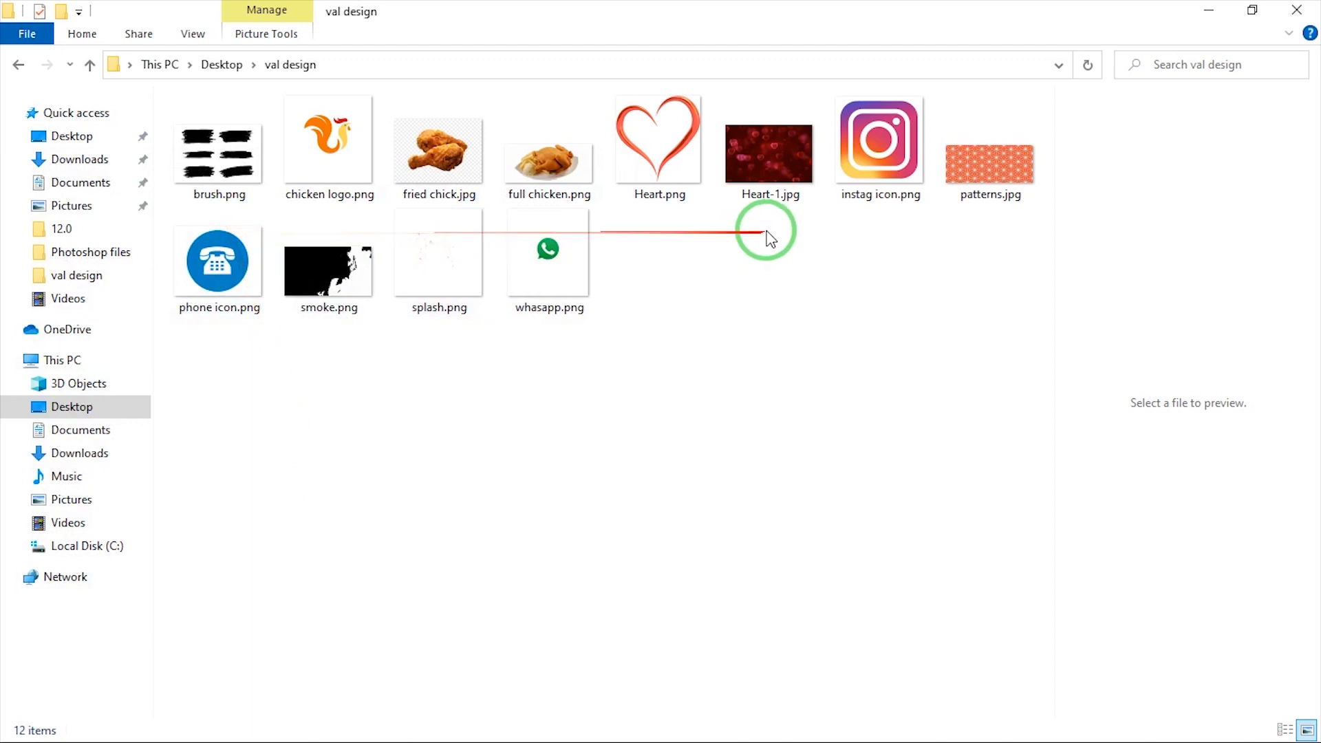
left_click(985, 193)
right_click(986, 194)
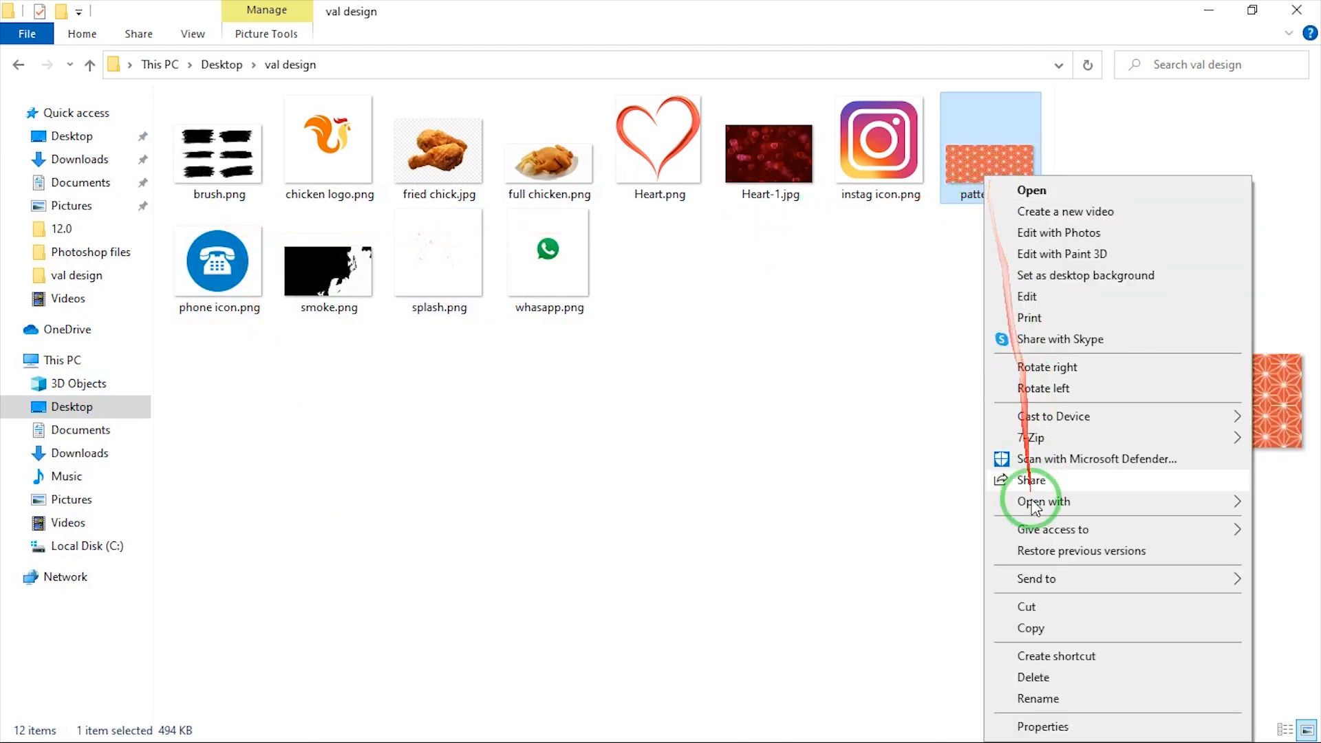
mouse_move(1038, 508)
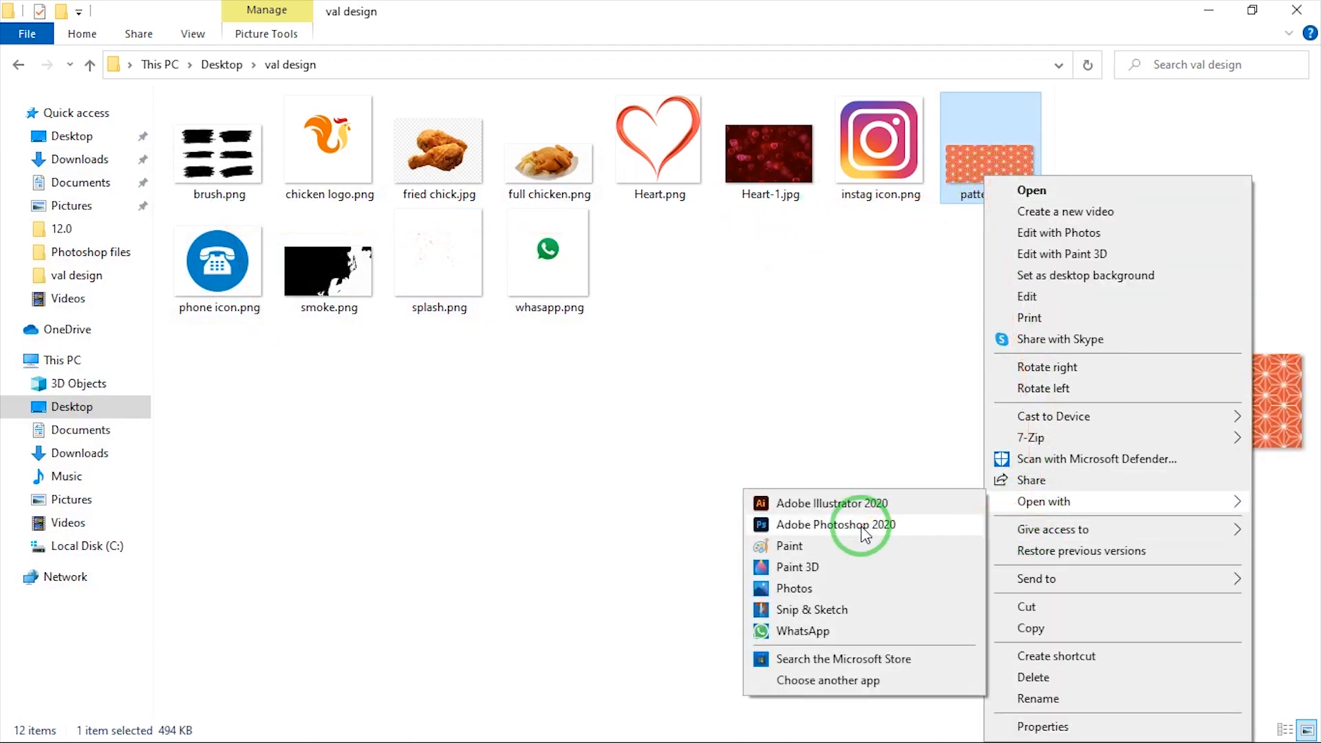
left_click(856, 525)
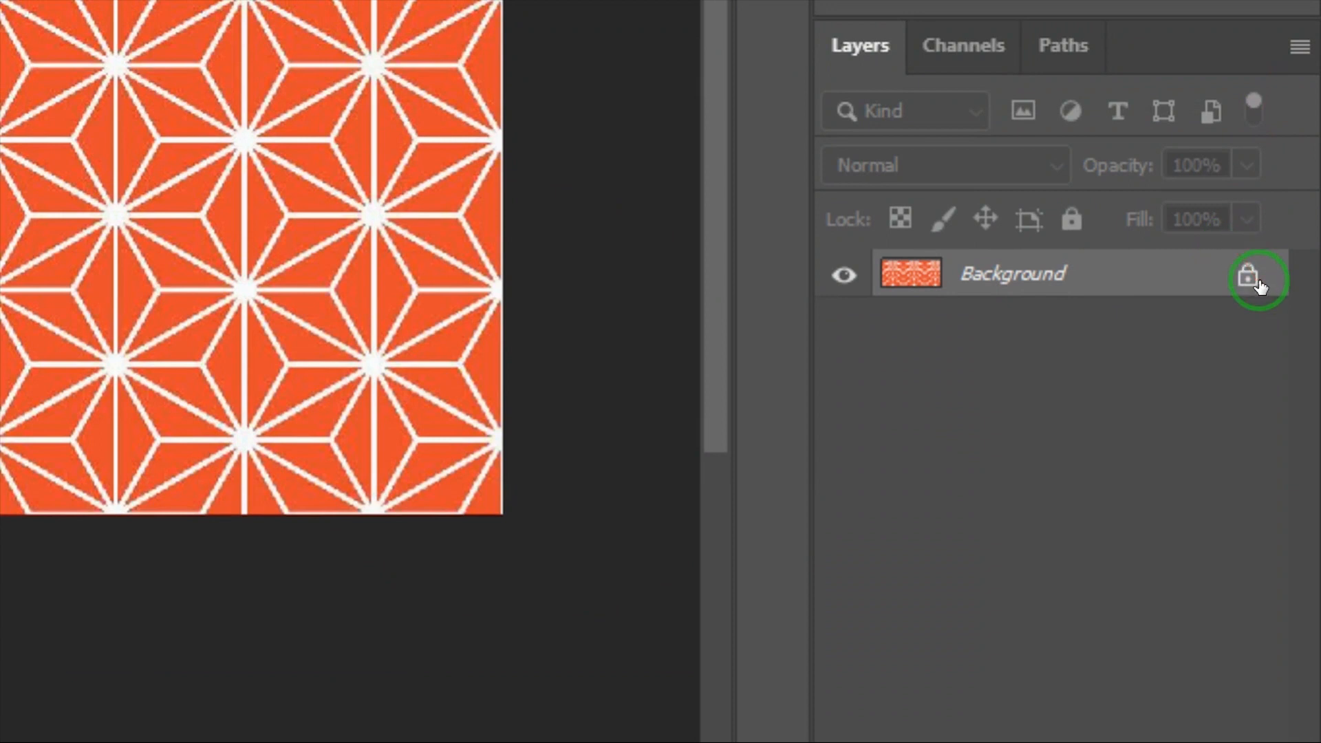
Step: Unlock the Background layer of patterns.jpg and desaturate the pattern to greyscale
left_click(1259, 284)
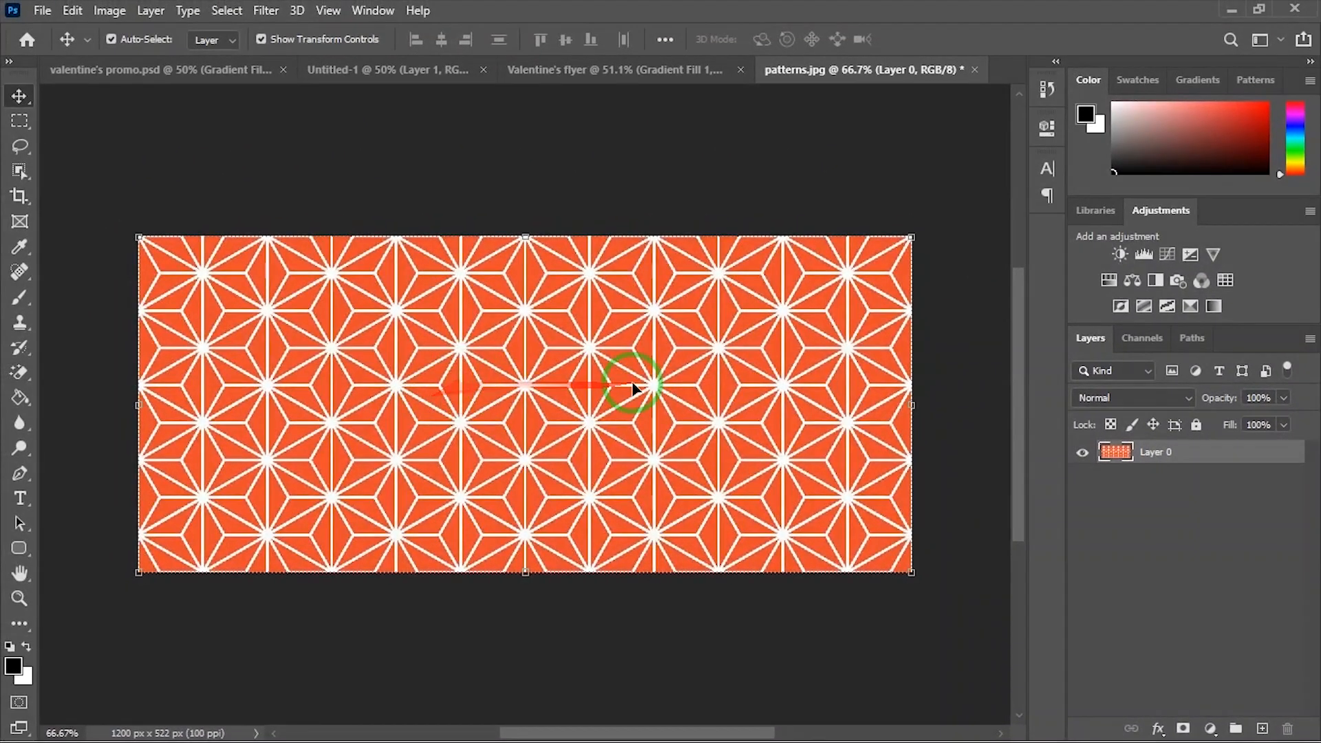
scroll(605, 383, "up", 3)
scroll(605, 381, "down", 2)
scroll(606, 379, "up", 1)
scroll(605, 378, "up", 2)
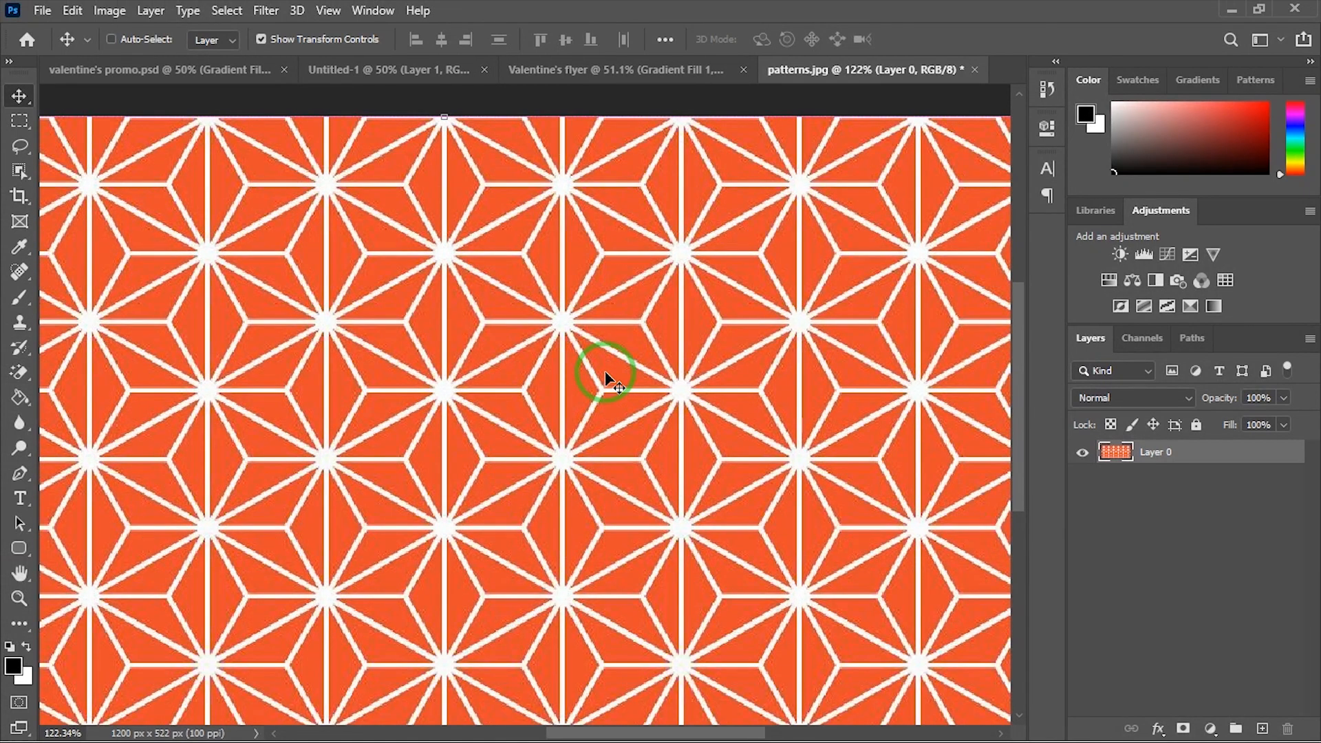
key("ctrl+shift+u")
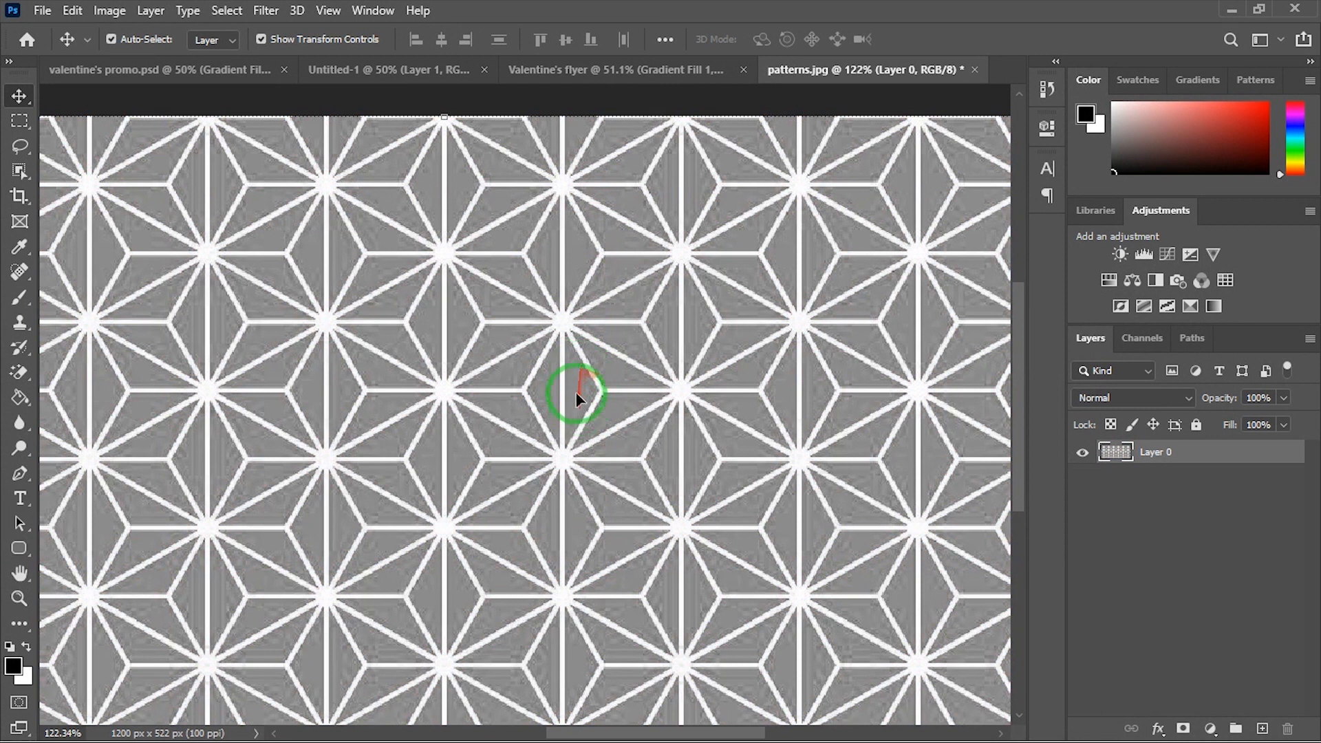
Step: Move the grey pattern into the Valentine's flyer document and scale it to cover the whole artboard
scroll(578, 398, "down", 2)
left_click_drag(607, 411, 543, 272)
scroll(543, 272, "down", 2)
key("ctrl+t")
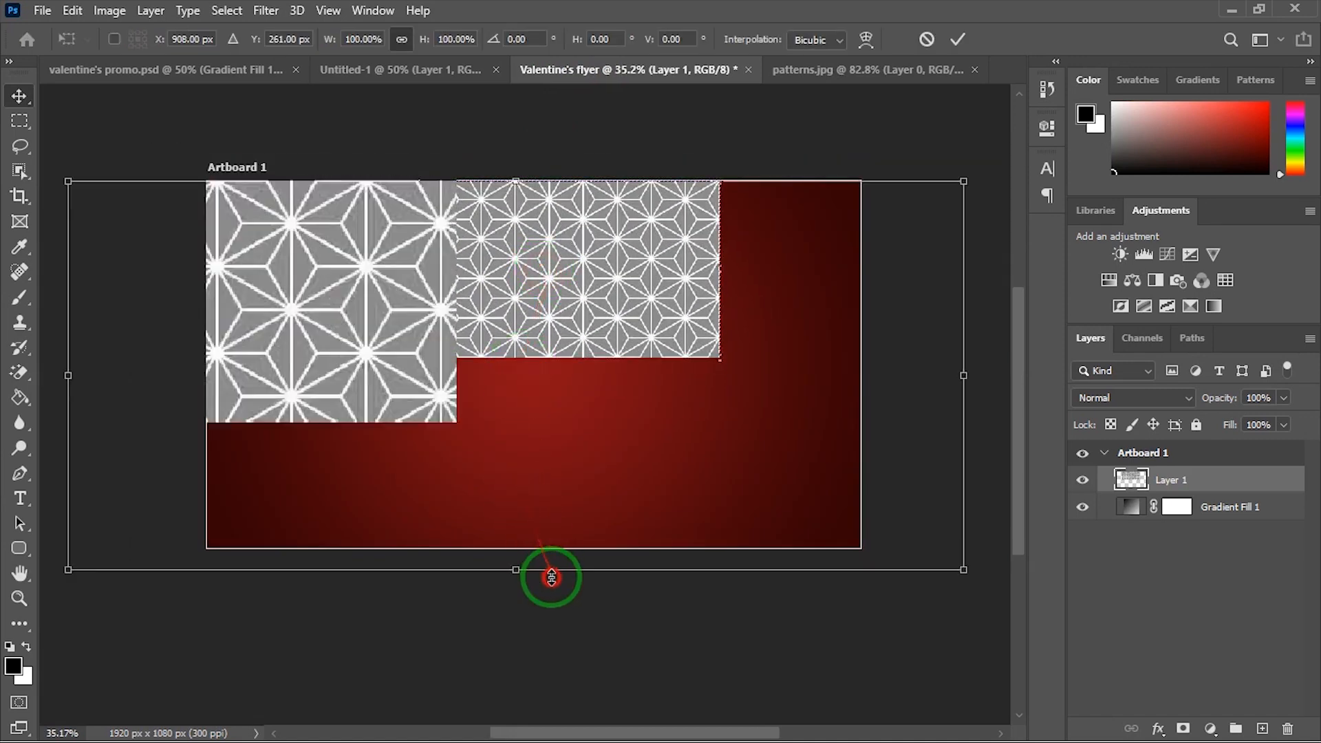
left_click(956, 39)
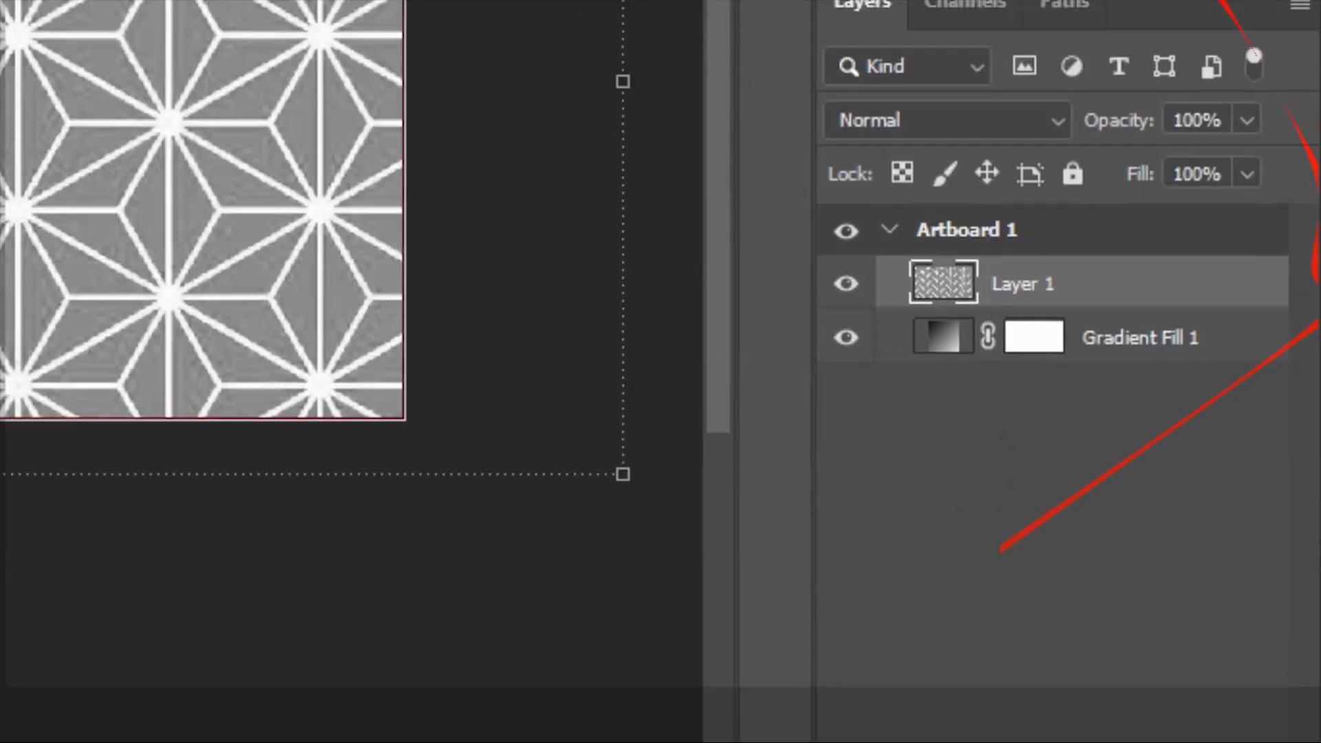
Step: Set the pattern layer's blend mode to Overlay and its opacity to 17%
left_click(1051, 128)
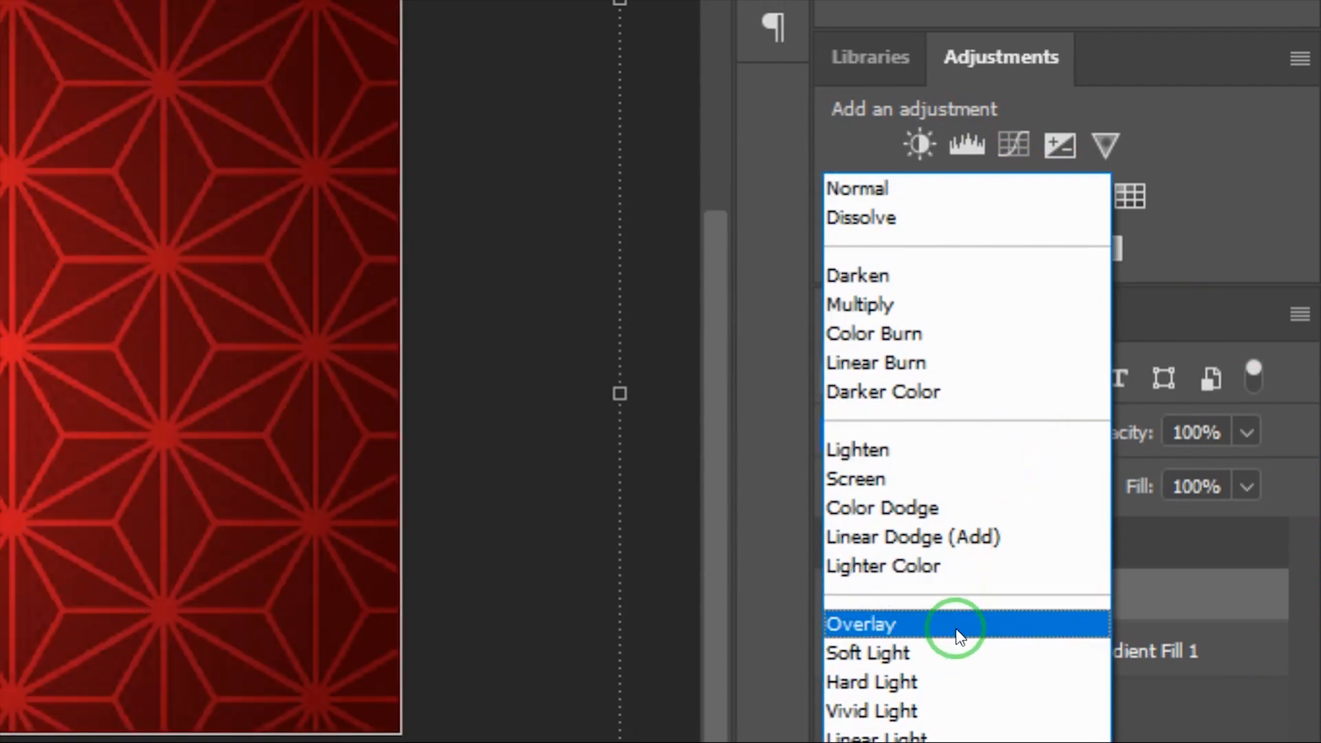
left_click(955, 628)
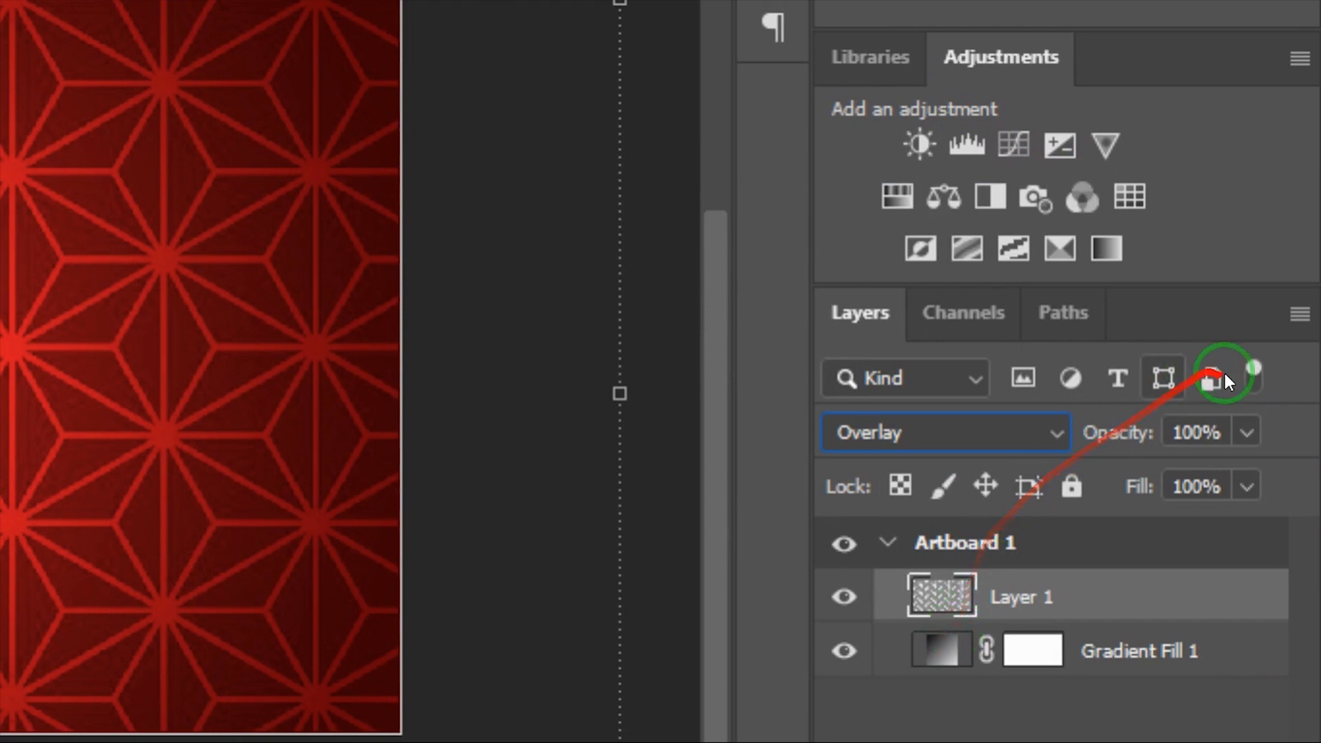
left_click(1236, 434)
left_click(1236, 477)
left_click_drag(1168, 473, 1100, 473)
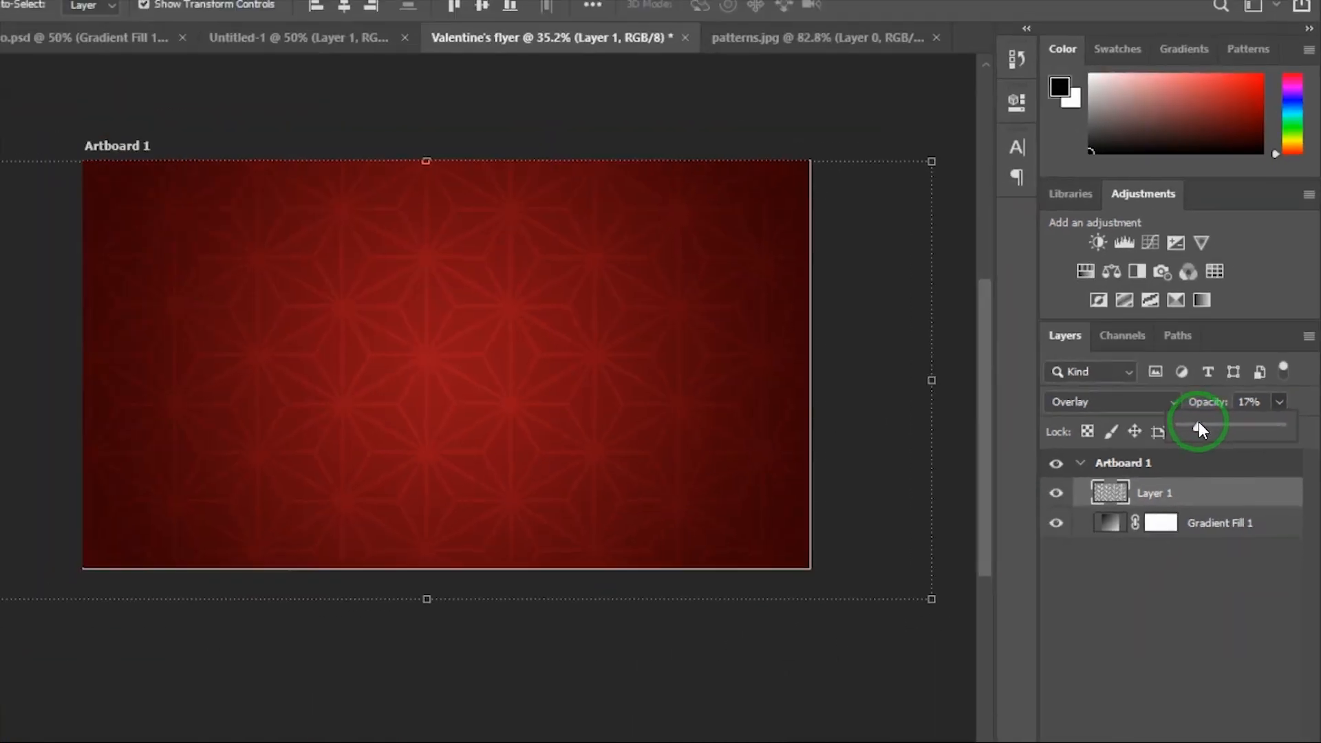
scroll(643, 381, "down", 2)
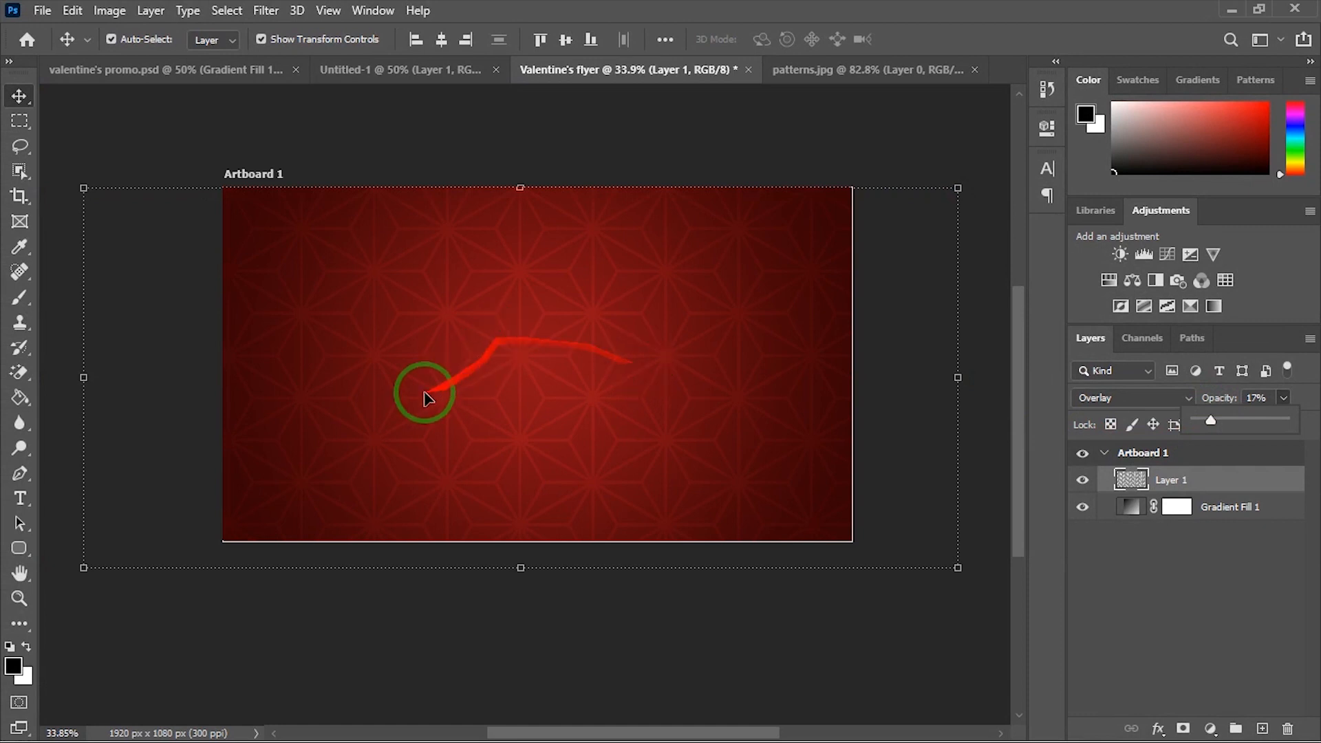
Step: Switch to File Explorer and open Heart-1.jpg from the val design folder in Adobe Photoshop 2020
key("super")
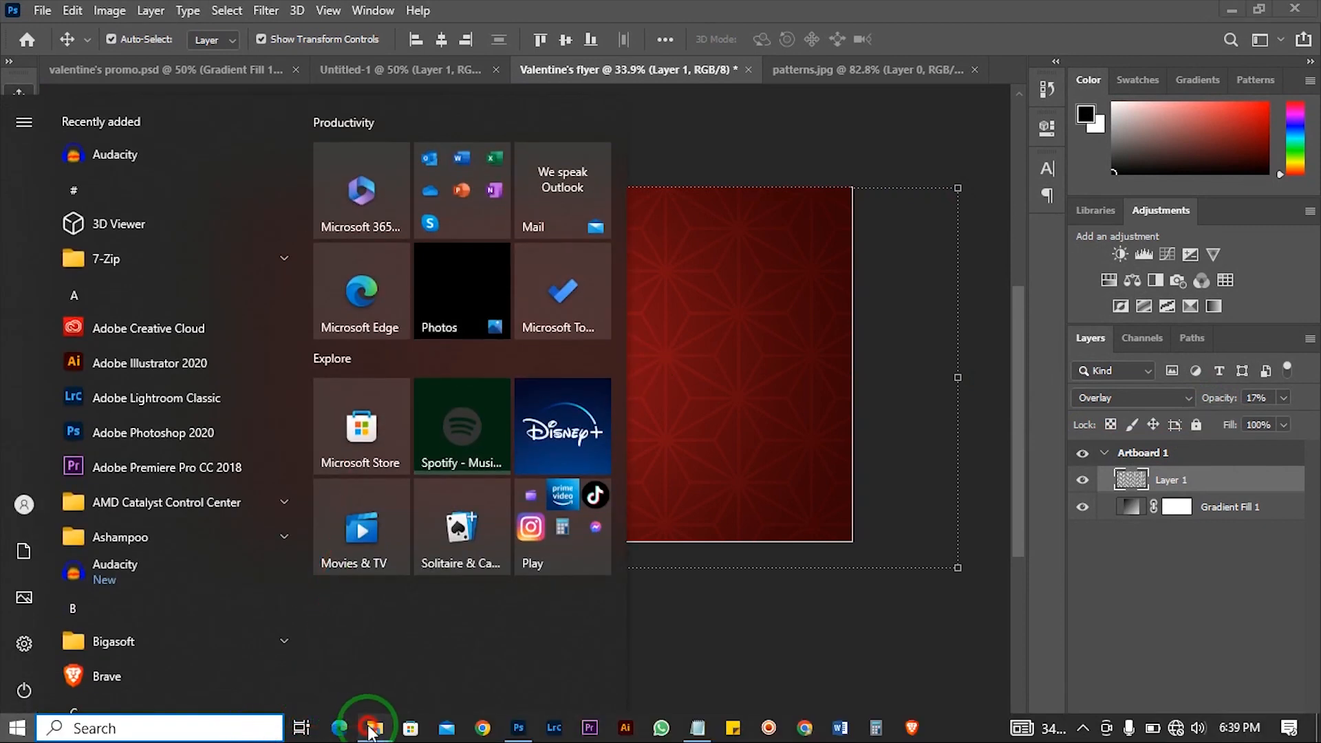
left_click(369, 731)
left_click(786, 170)
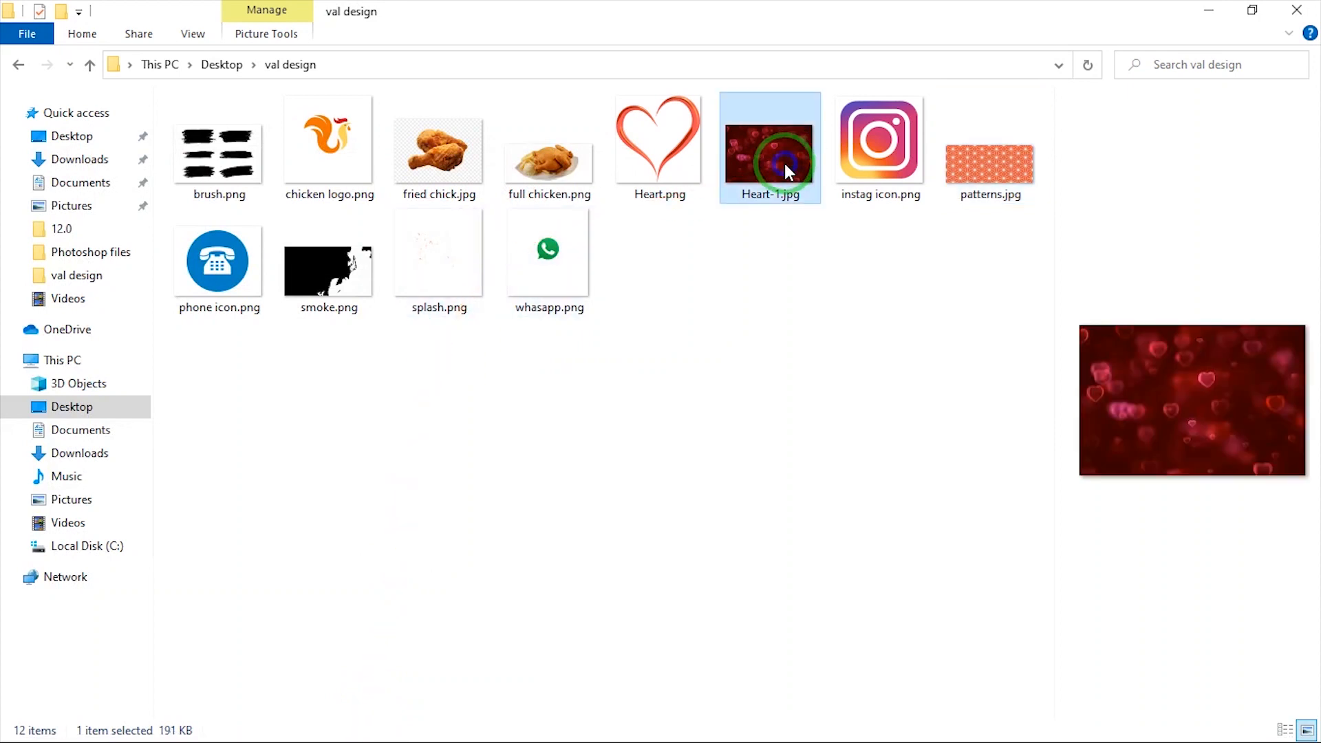
right_click(786, 168)
mouse_move(879, 495)
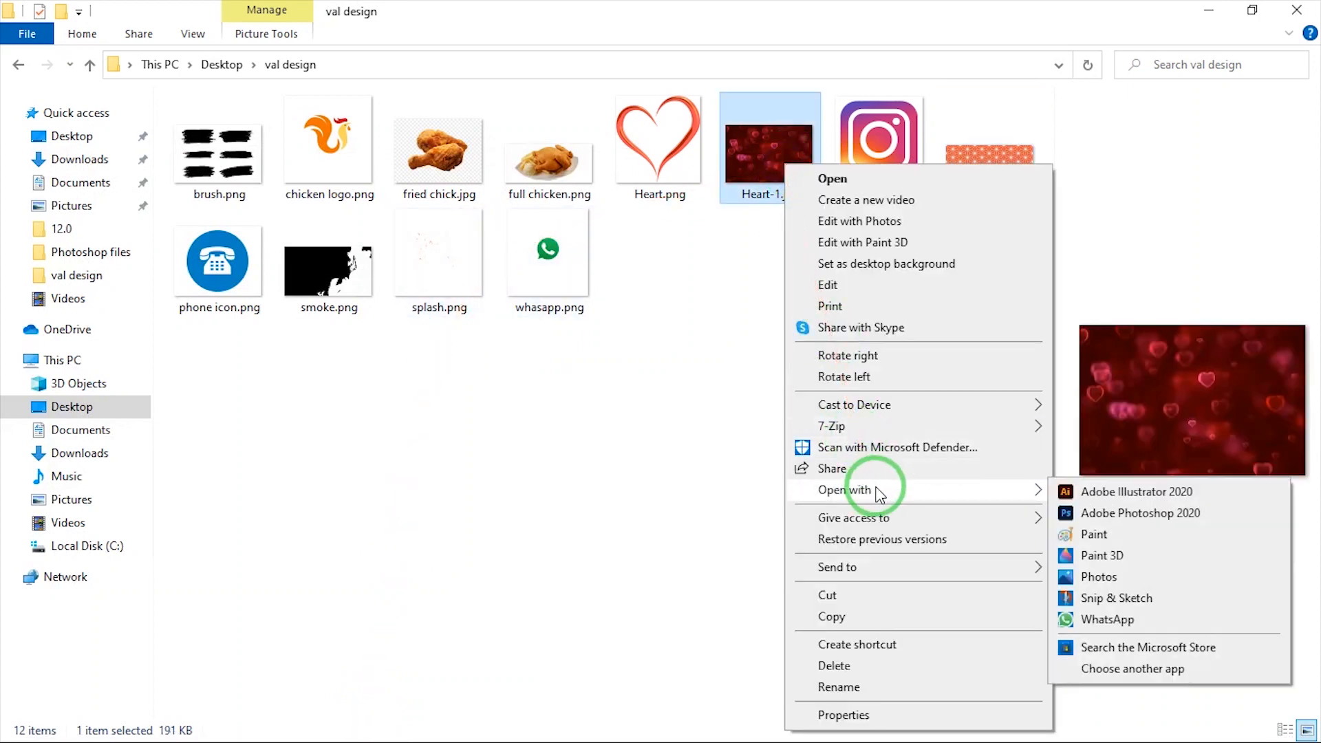
left_click(1073, 513)
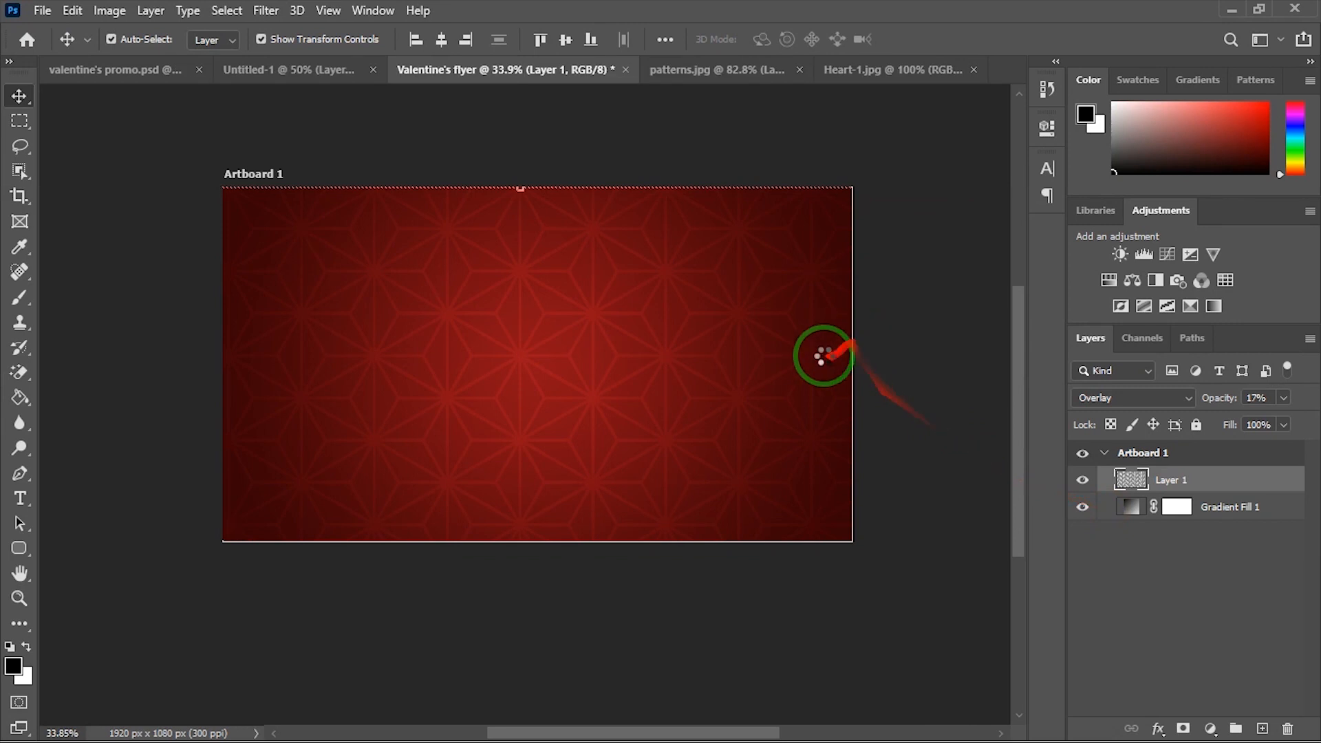
Step: Close the patterns.jpg document without saving it
left_click(729, 71)
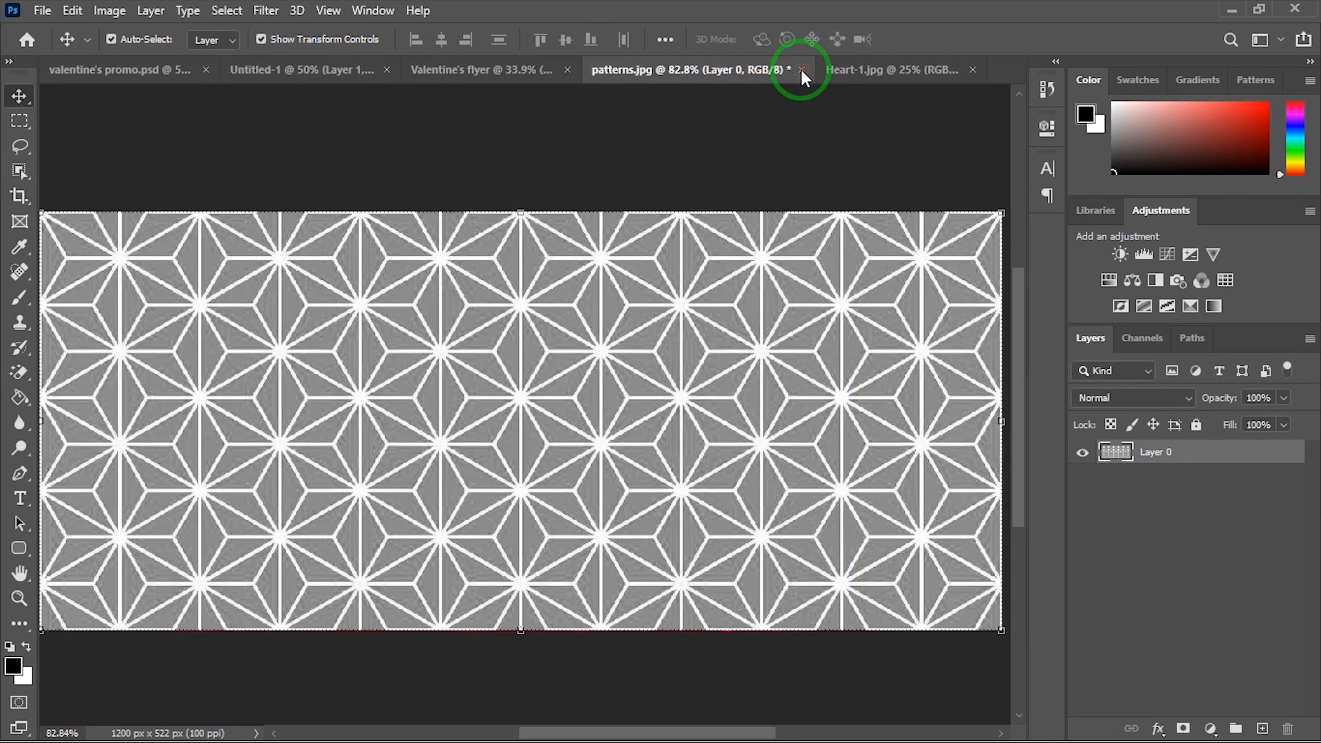
left_click(801, 69)
left_click(660, 294)
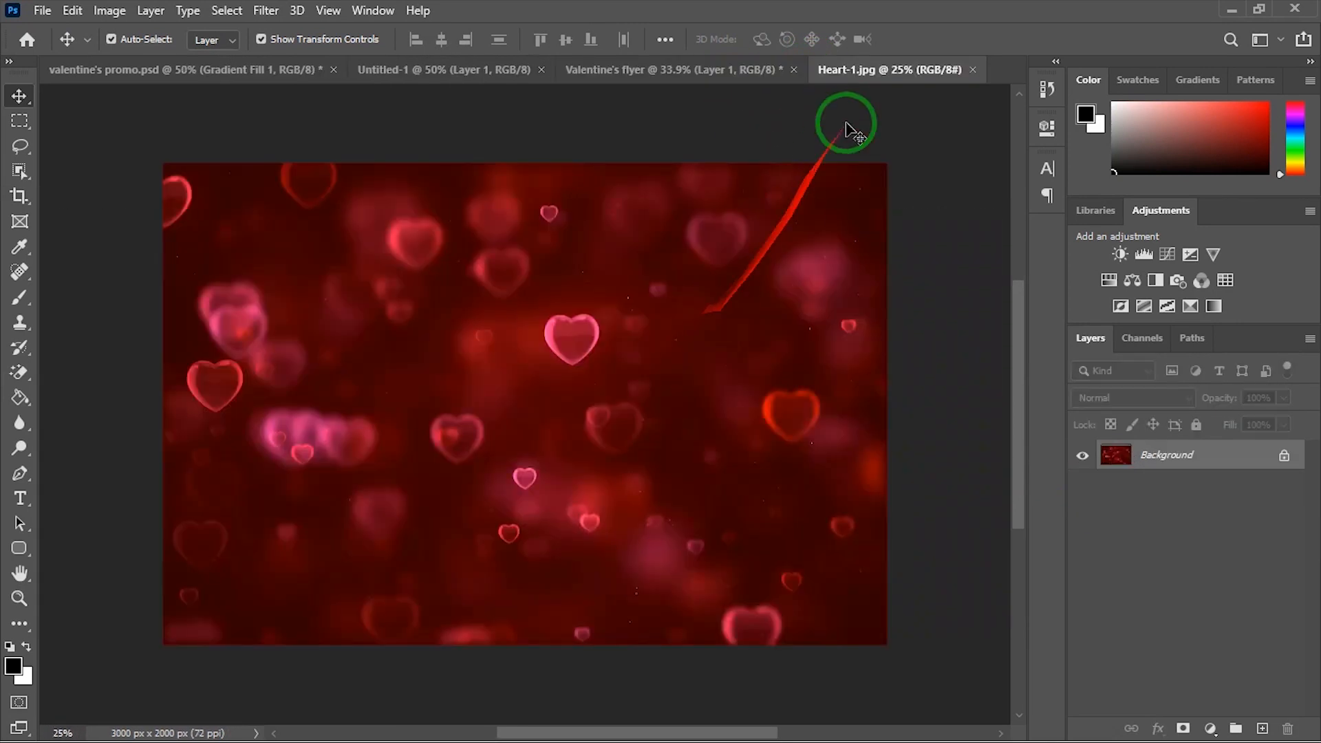
Step: Convert the Heart-1.jpg background to a normal layer and move it into the Valentine's flyer document
left_click_drag(1169, 448, 540, 201)
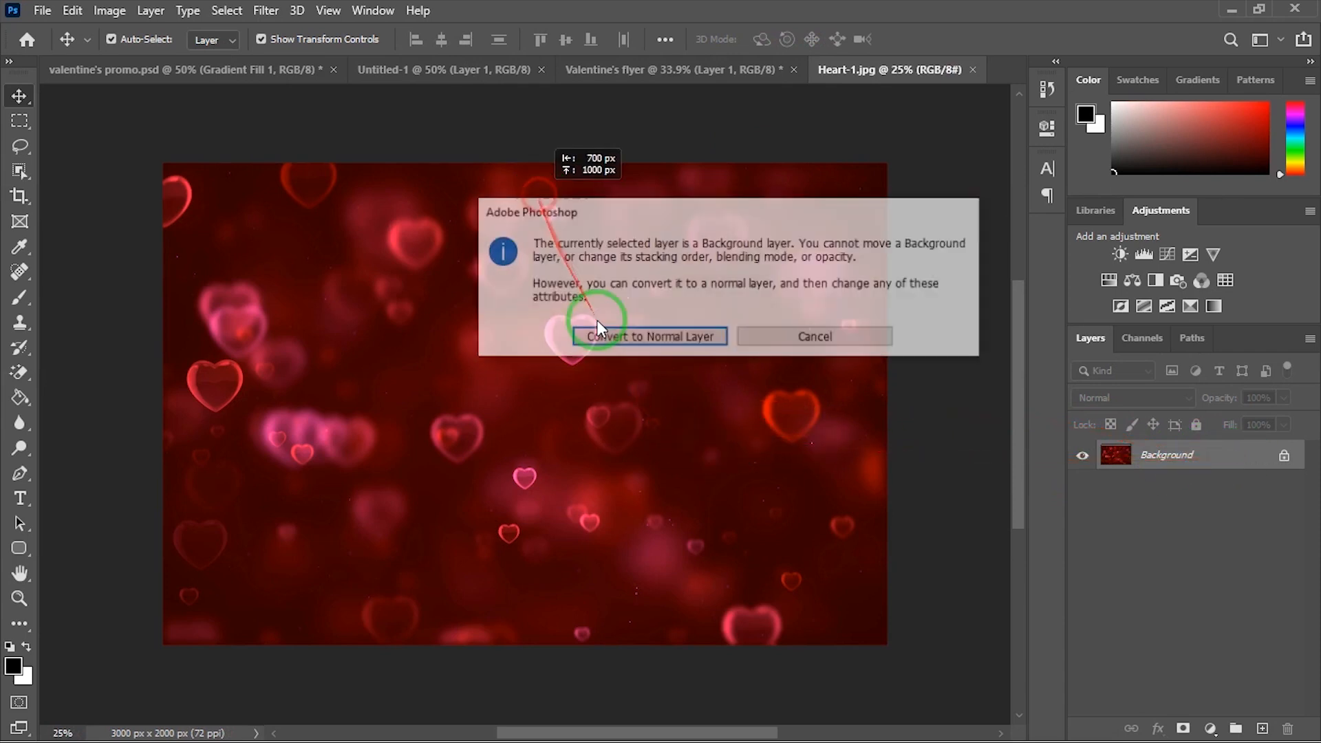
left_click(633, 337)
left_click_drag(633, 344, 568, 341)
Step: Scale and position the hearts image so it covers the whole artboard, and apply the transformation
scroll(568, 331, "down", 3)
left_click_drag(560, 180, 557, 250)
mouse_move(566, 478)
left_mouse_down()
mouse_move(548, 443)
mouse_move(550, 478)
left_mouse_up()
scroll(569, 440, "up", 3)
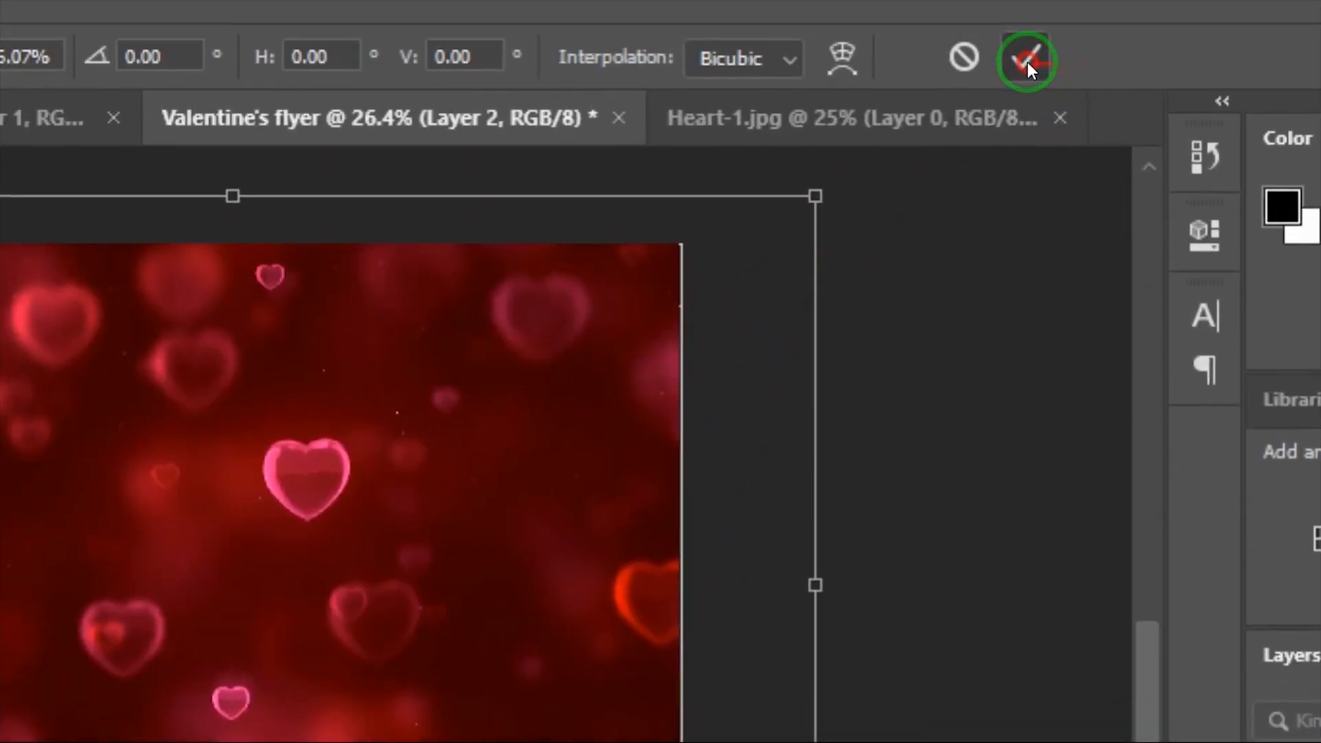
left_click(1026, 62)
scroll(103, 539, "up", 2)
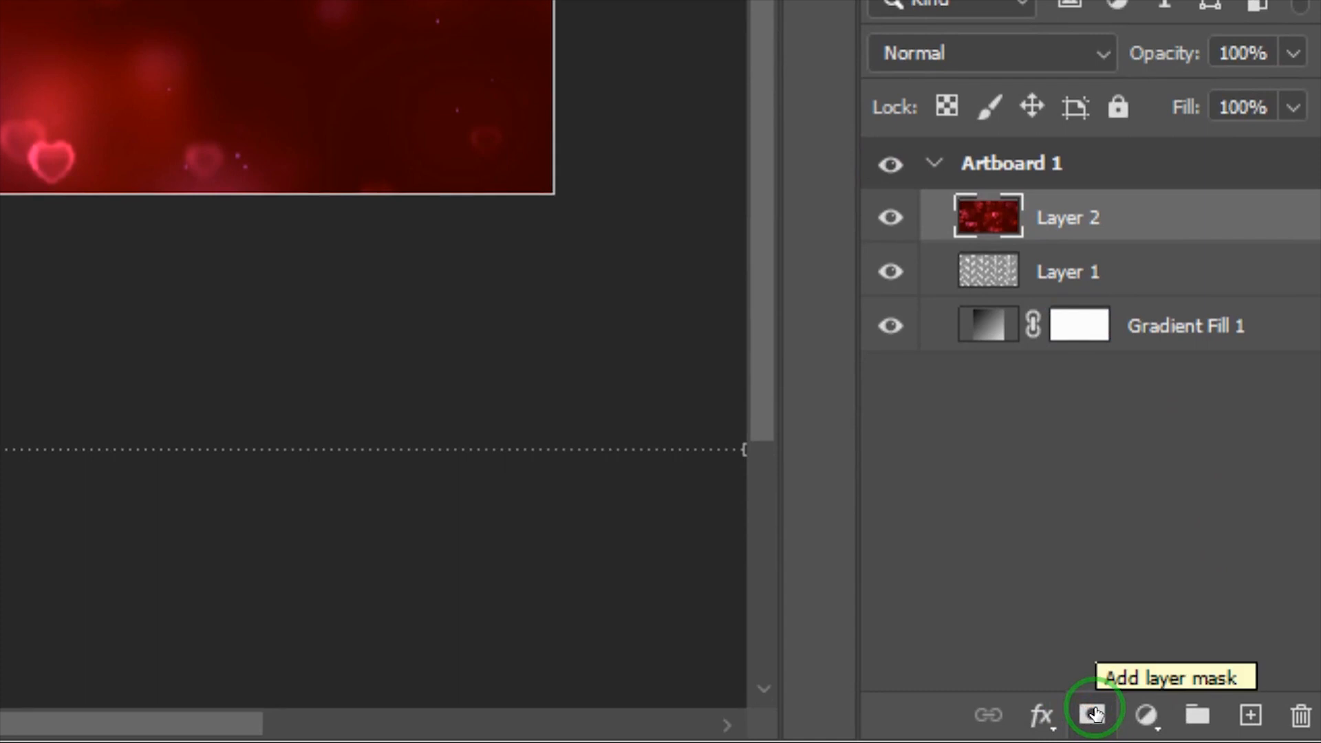
Step: Add a layer mask to the hearts layer, Layer 2, and activate the Brush tool
left_click(1094, 714)
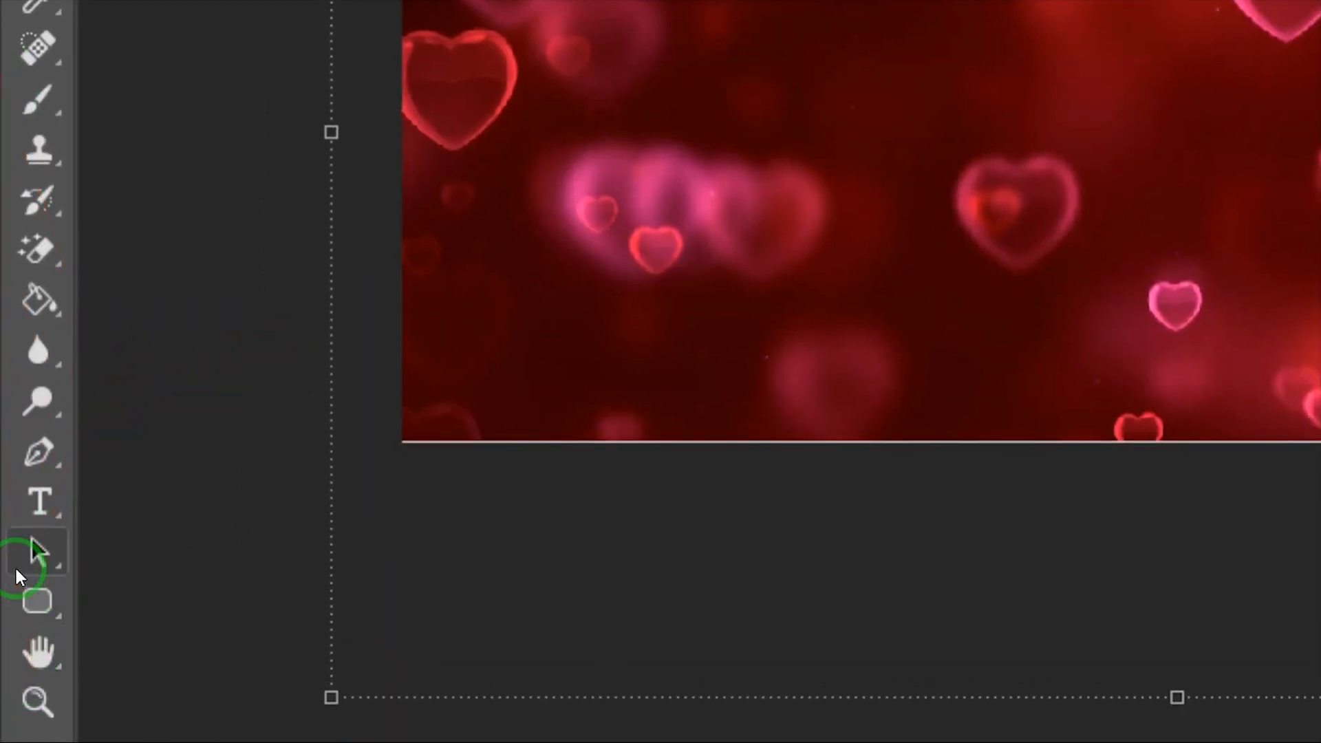
key("b")
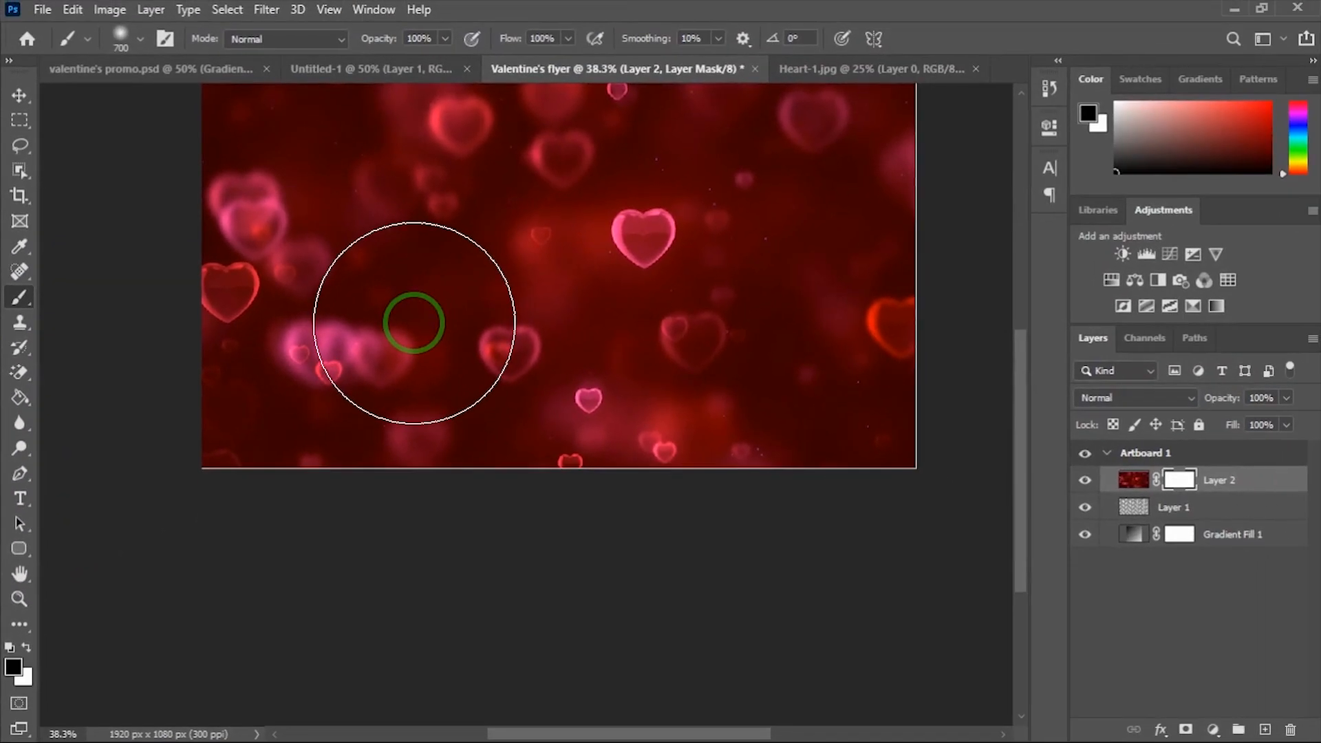
scroll(825, 147, "down", 2)
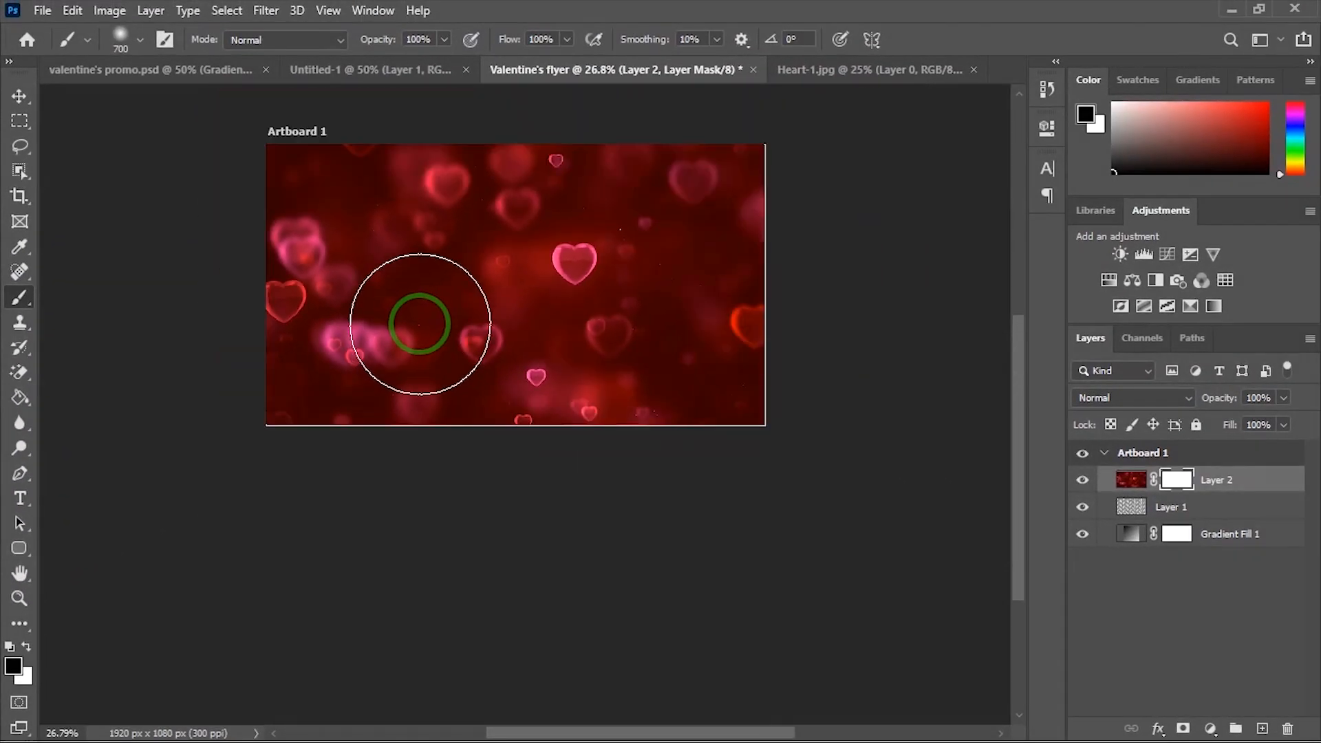
left_click_drag(468, 312, 465, 366)
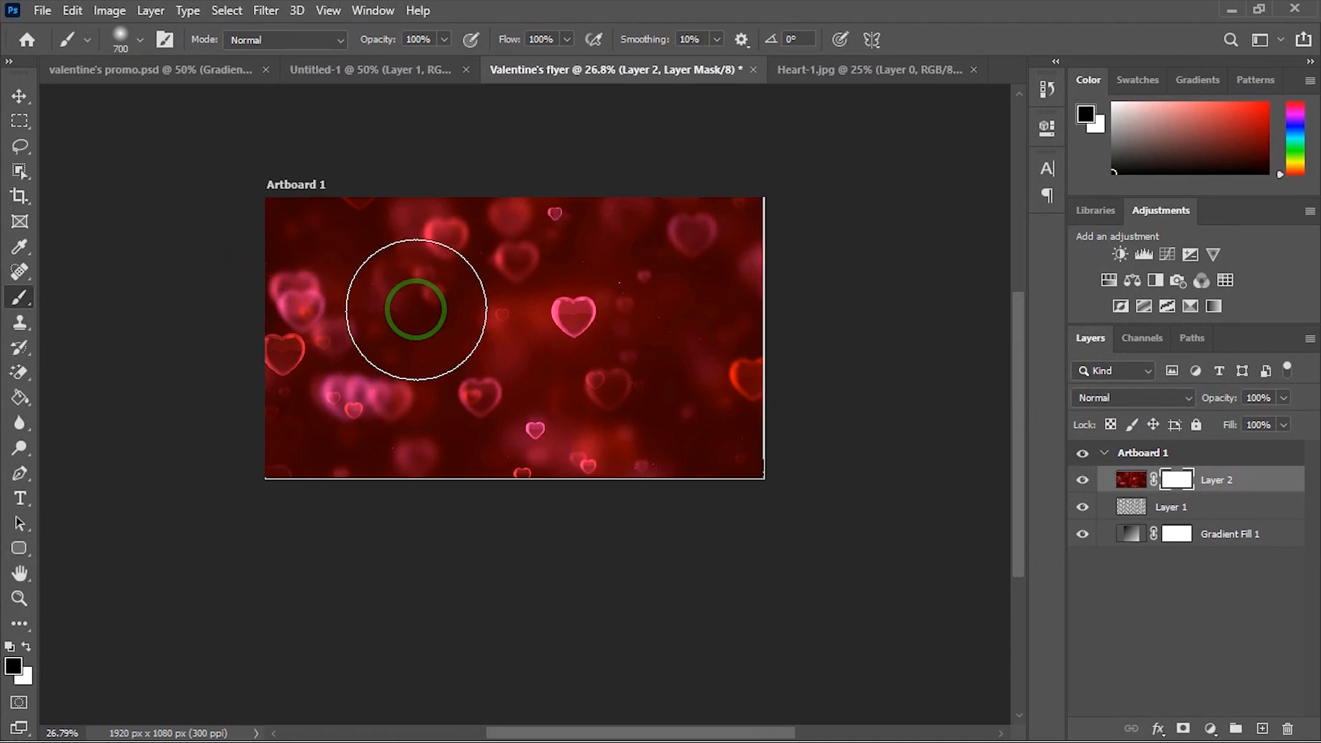
Step: Set the hearts layer's blend mode to Soft Light
left_click(19, 95)
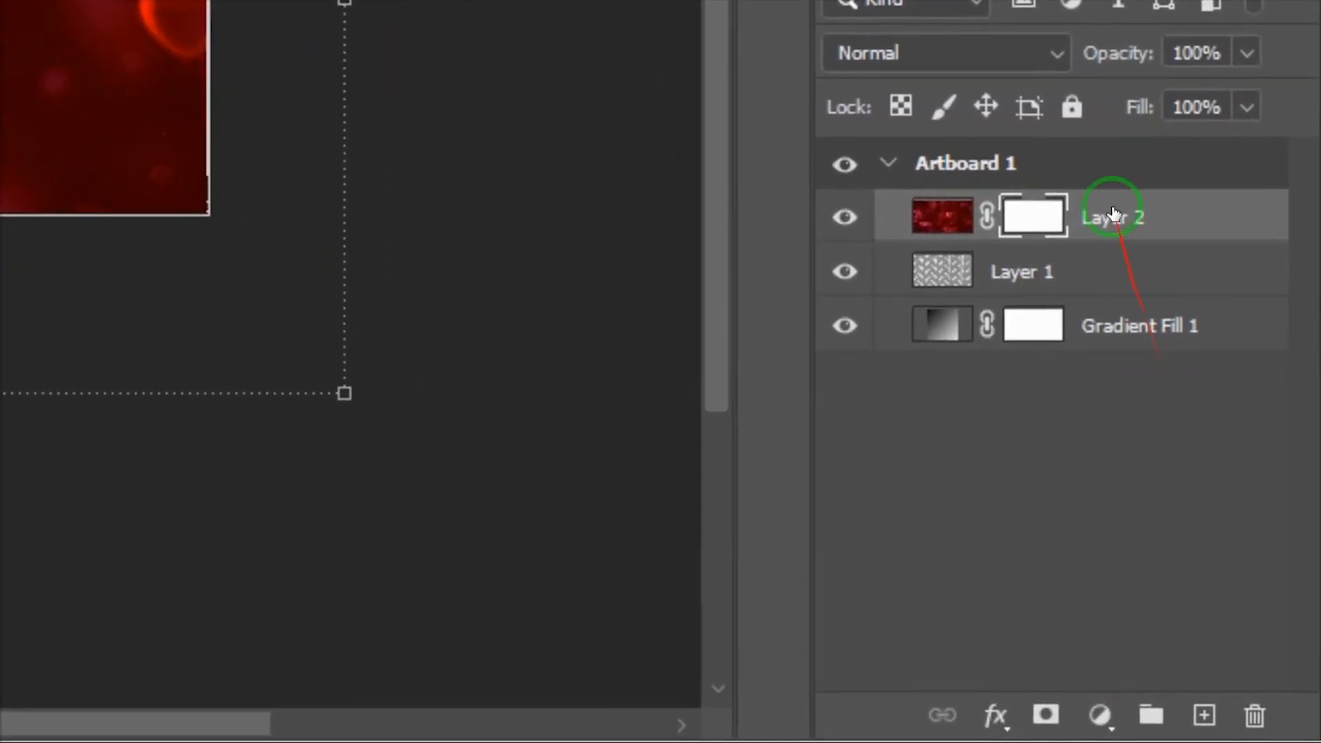
left_click(1062, 61)
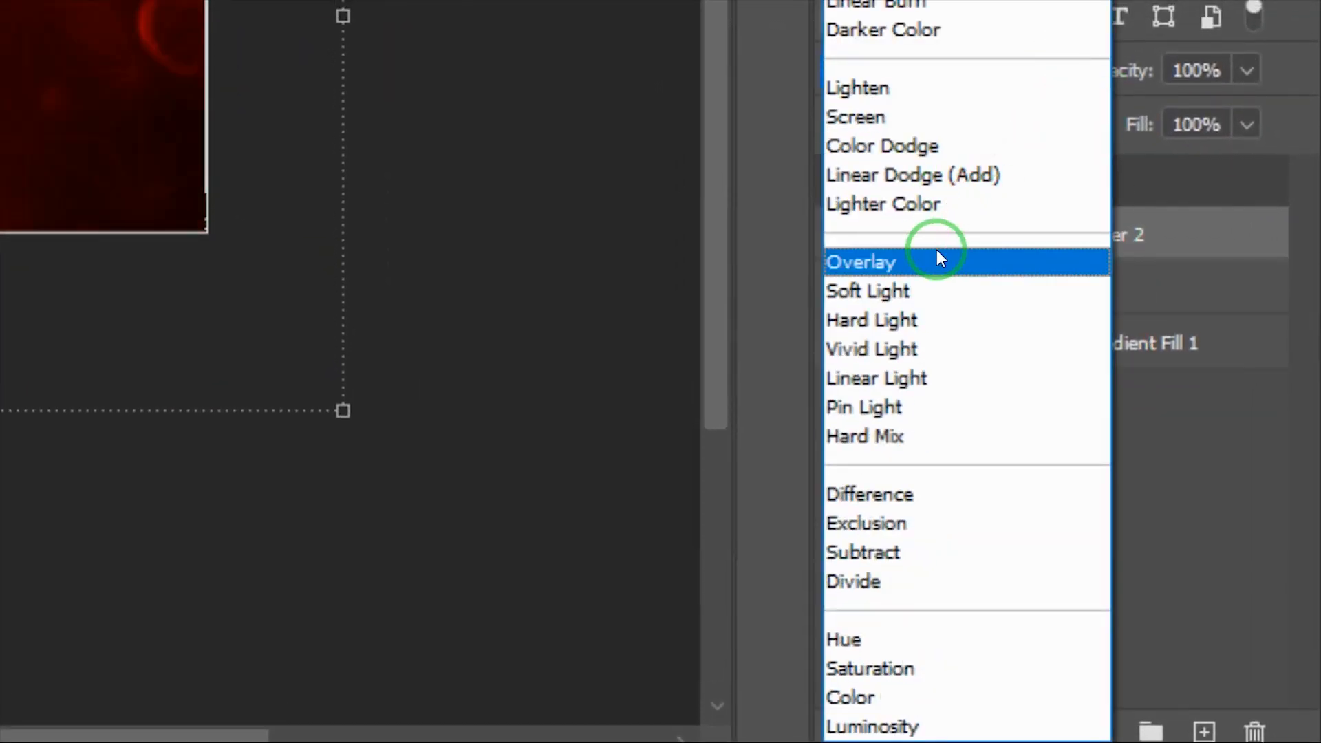
left_click(954, 300)
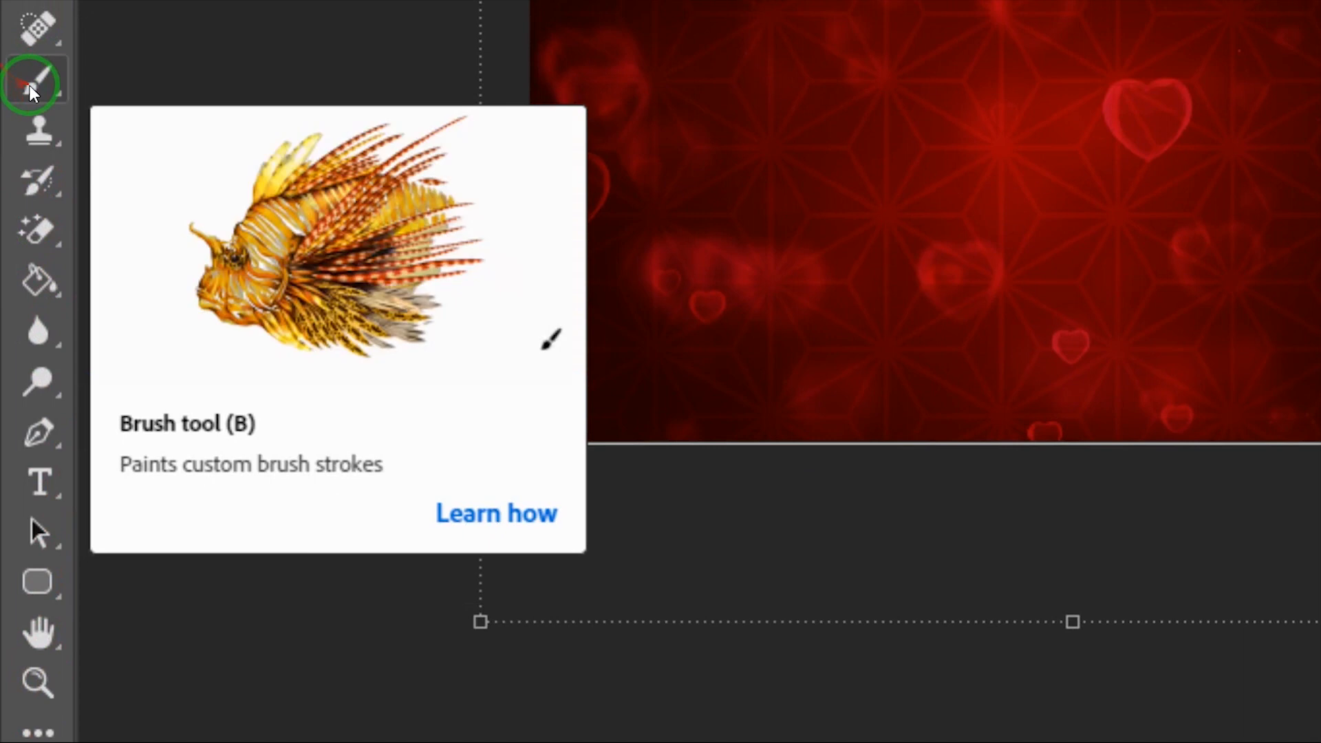
Step: Paint black on the hearts layer's mask with the soft 700 px Brush to fade patches of the hearts
left_click(38, 81)
right_click(38, 81)
left_click(200, 79)
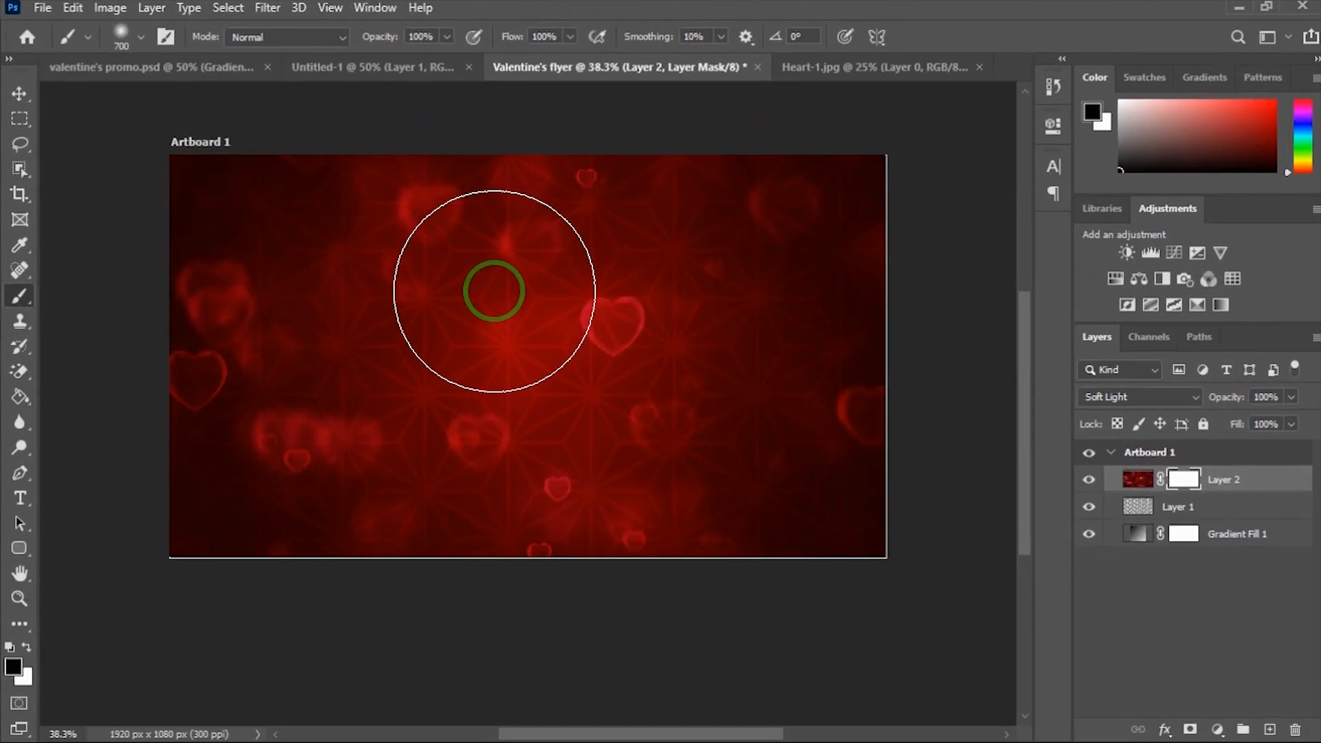
scroll(600, 243, "up", 3)
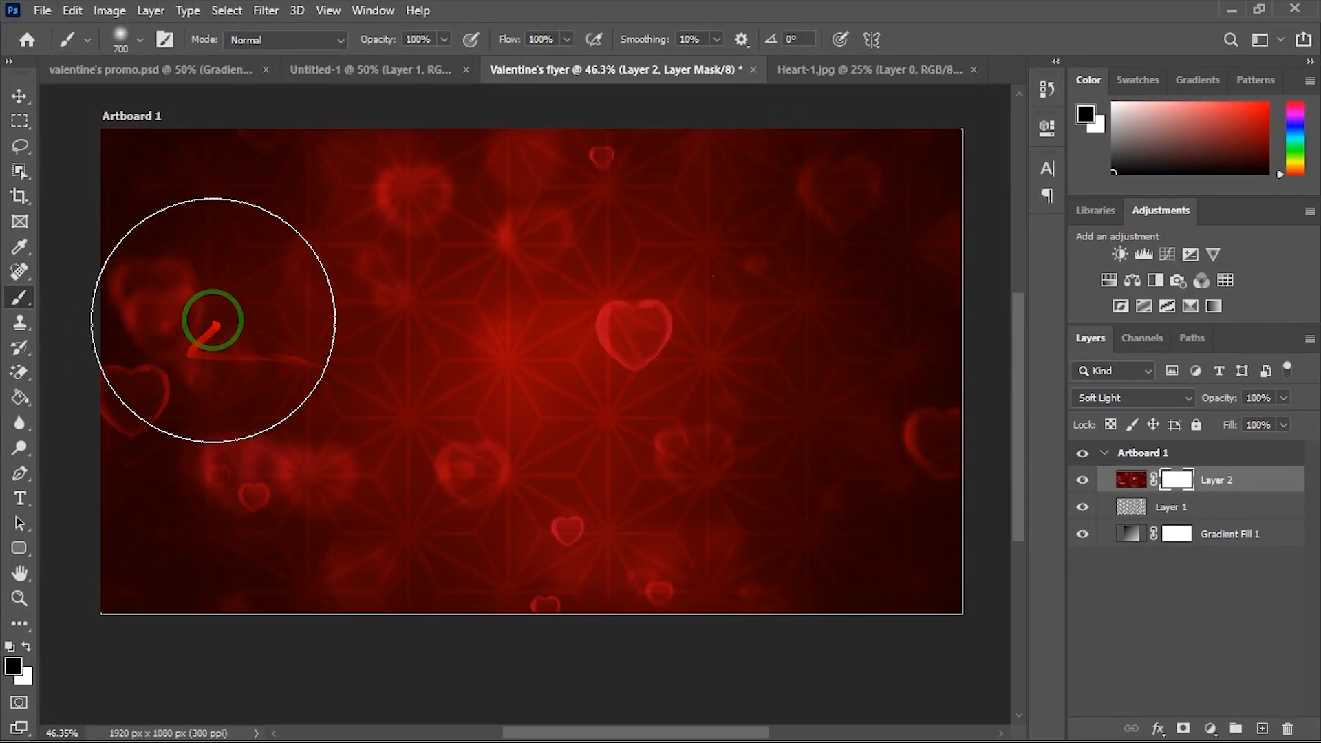
mouse_move(270, 270)
left_mouse_down()
mouse_move(383, 241)
mouse_move(690, 221)
mouse_move(769, 236)
left_mouse_up()
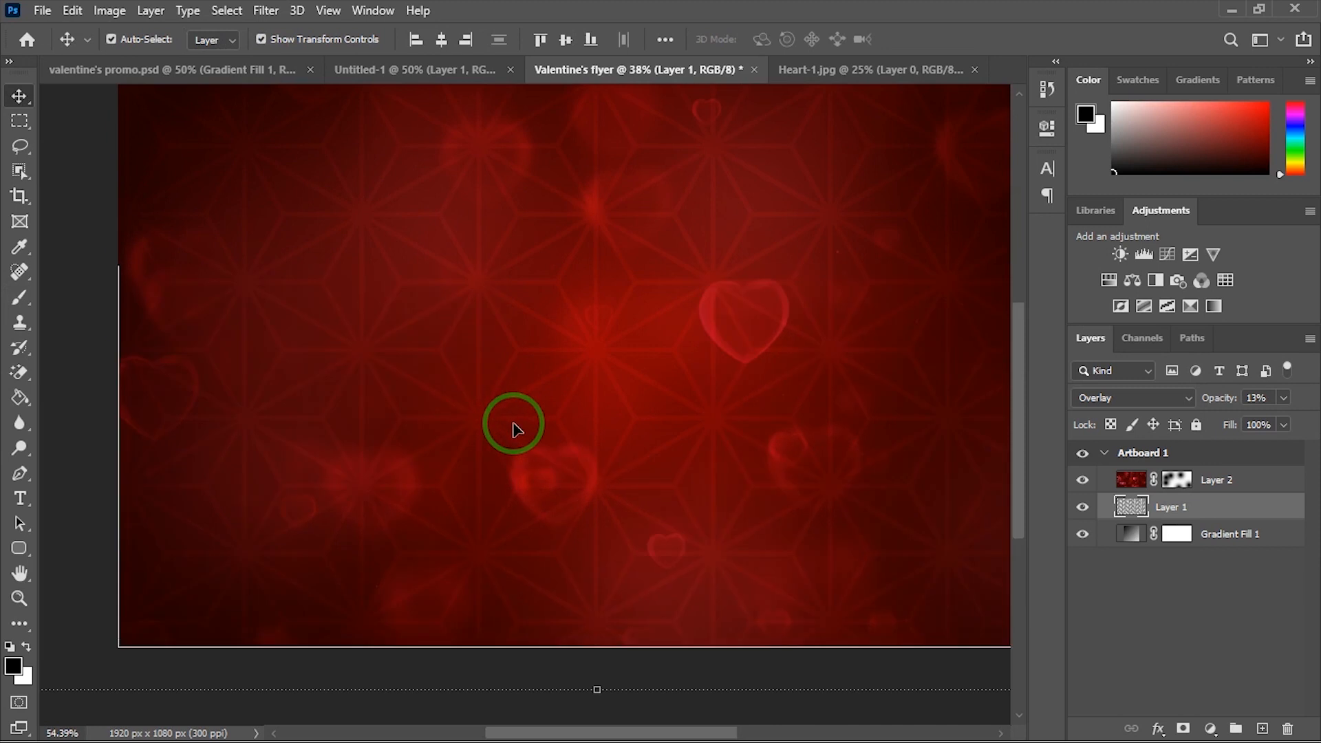
Step: Group Layer 2, Layer 1 and Gradient Fill 1
scroll(513, 427, "down", 2)
scroll(515, 427, "down", 1)
scroll(513, 424, "up", 1)
scroll(513, 425, "down", 1)
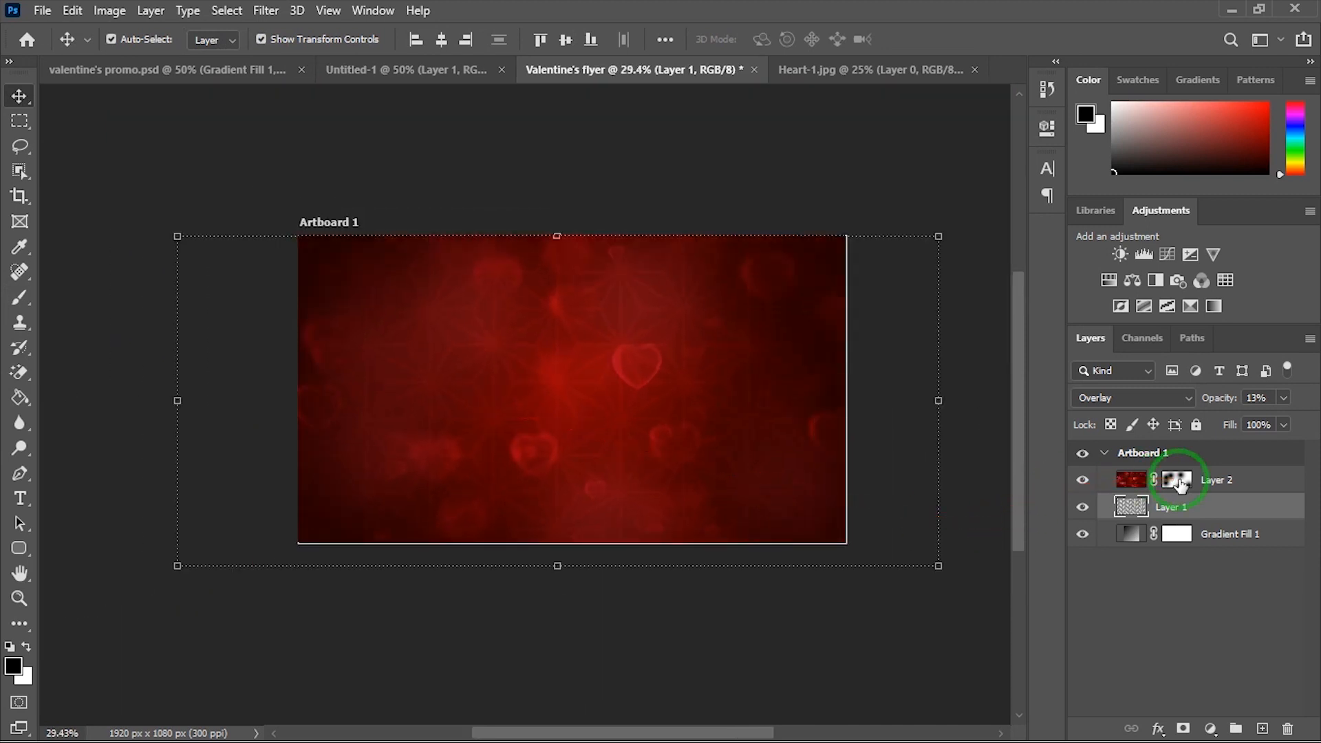
left_click(1212, 485)
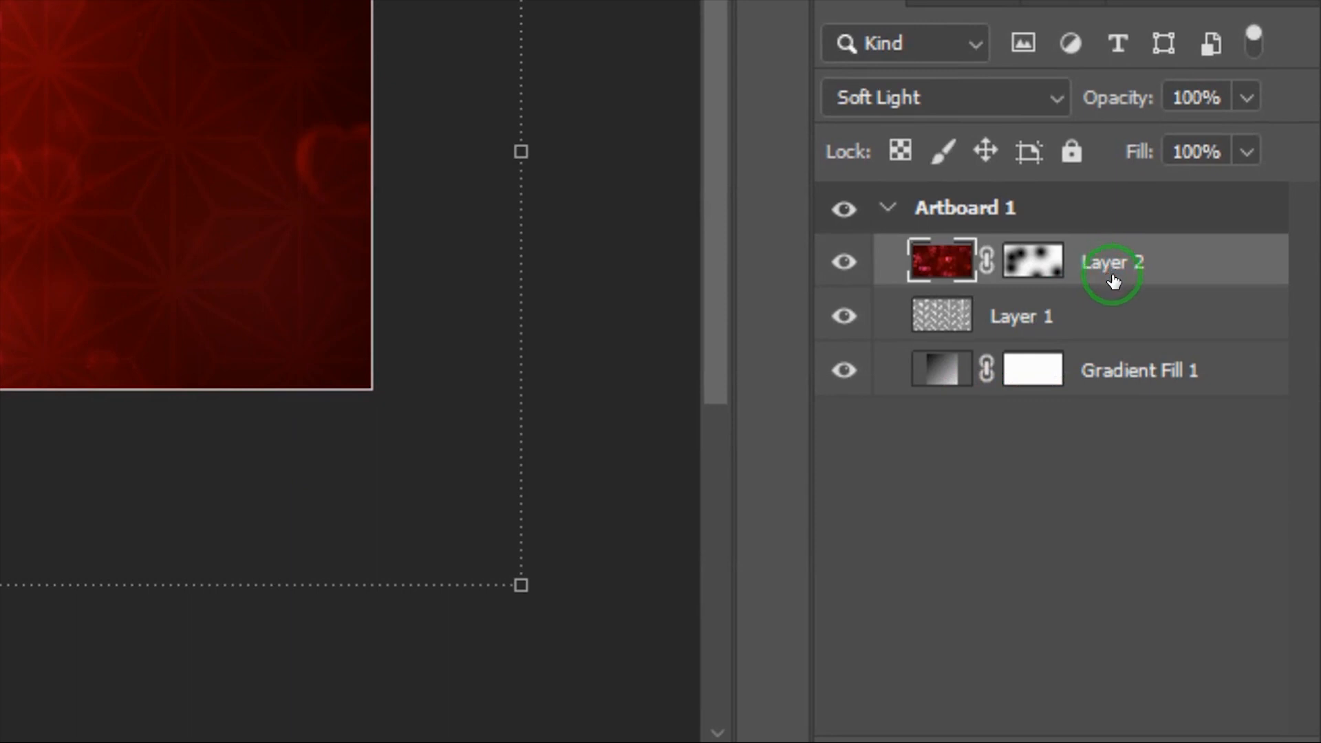
left_click(1118, 364, "shift")
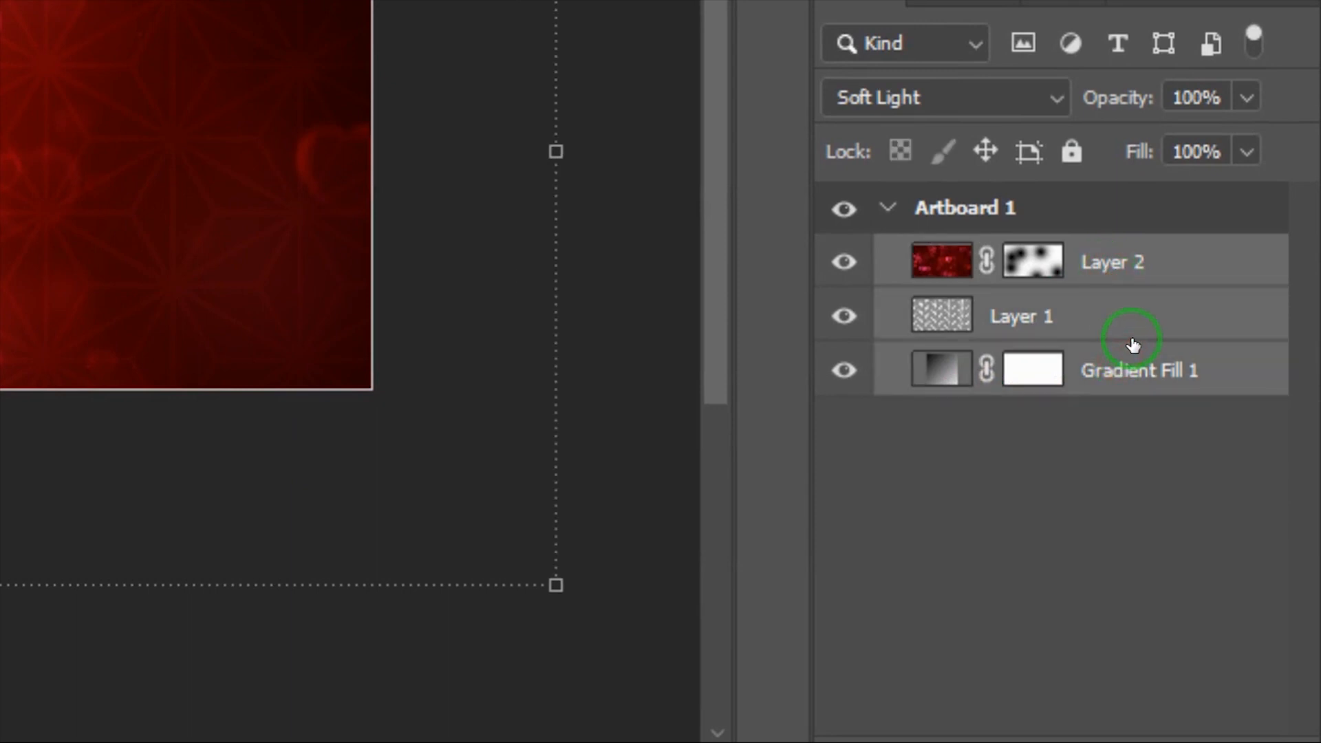
key("ctrl+g")
Step: Rename the new layer group as backgd
double_click(1027, 268)
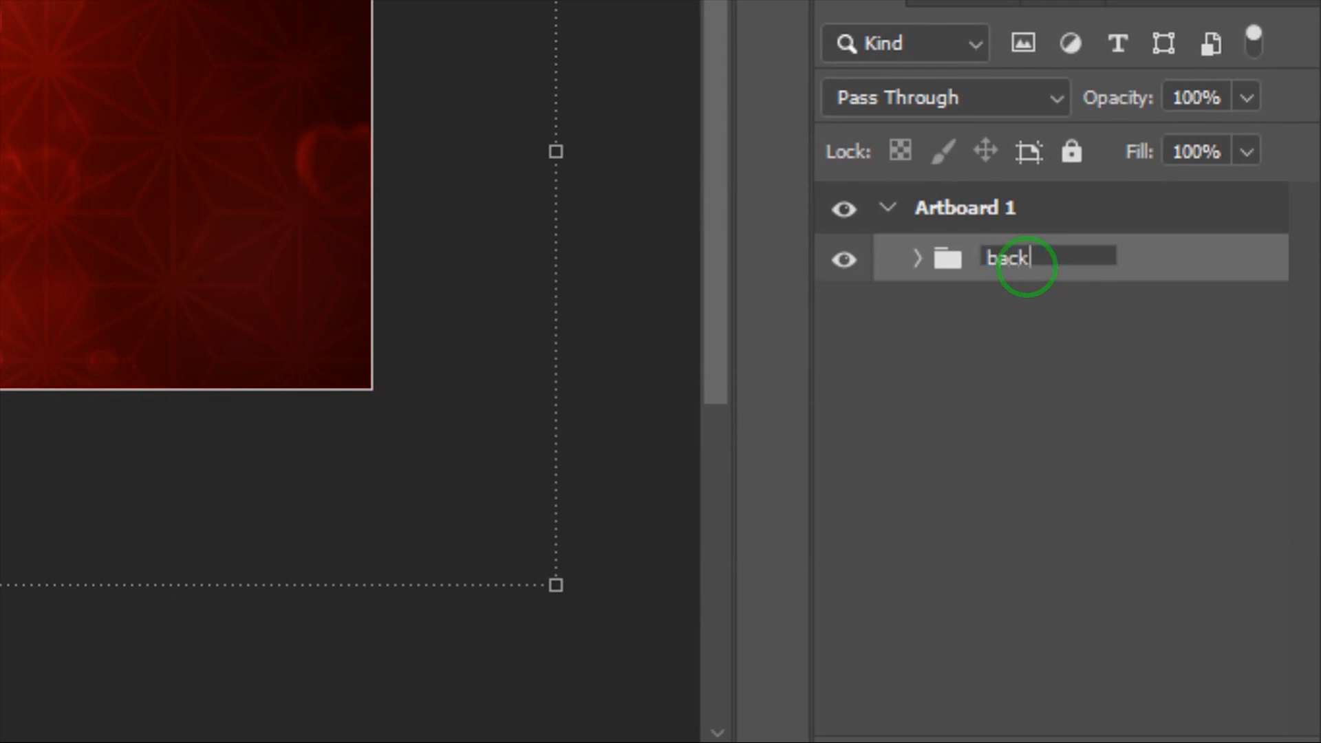
type("backod")
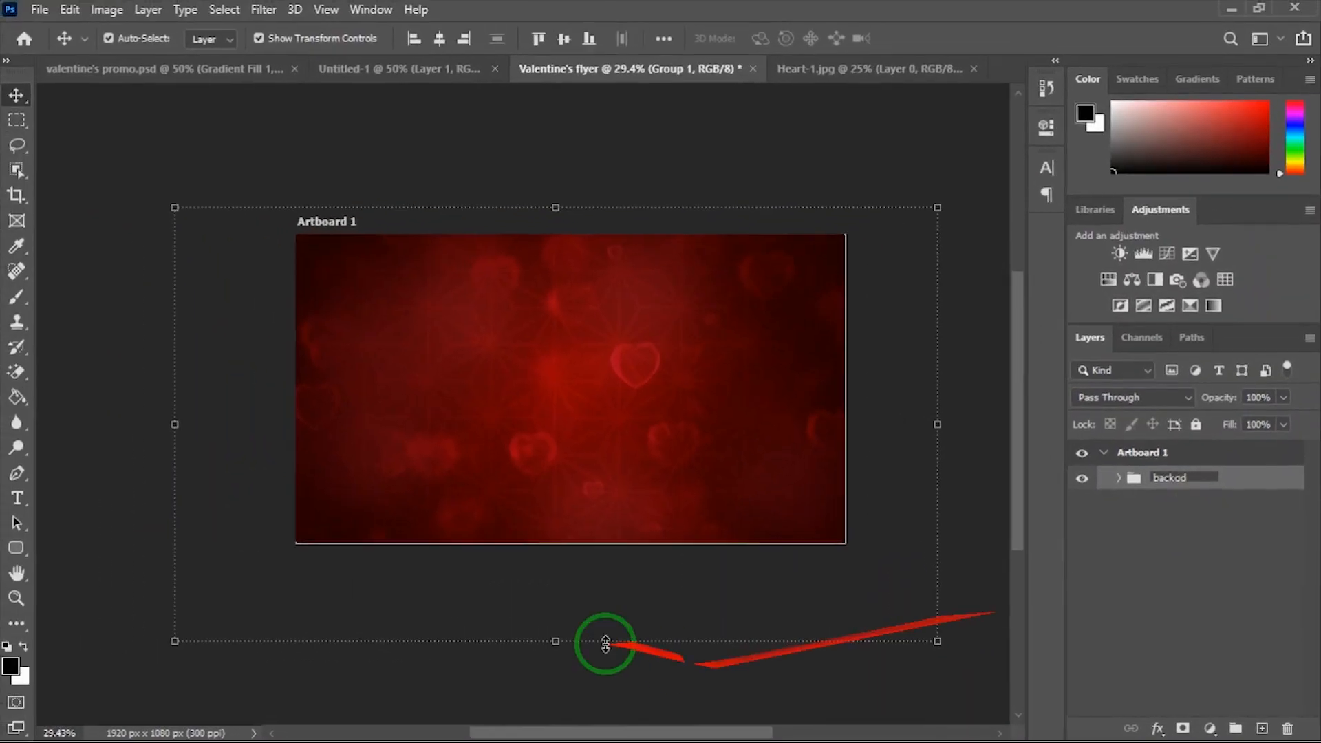
key("Return")
scroll(568, 339, "up", 2)
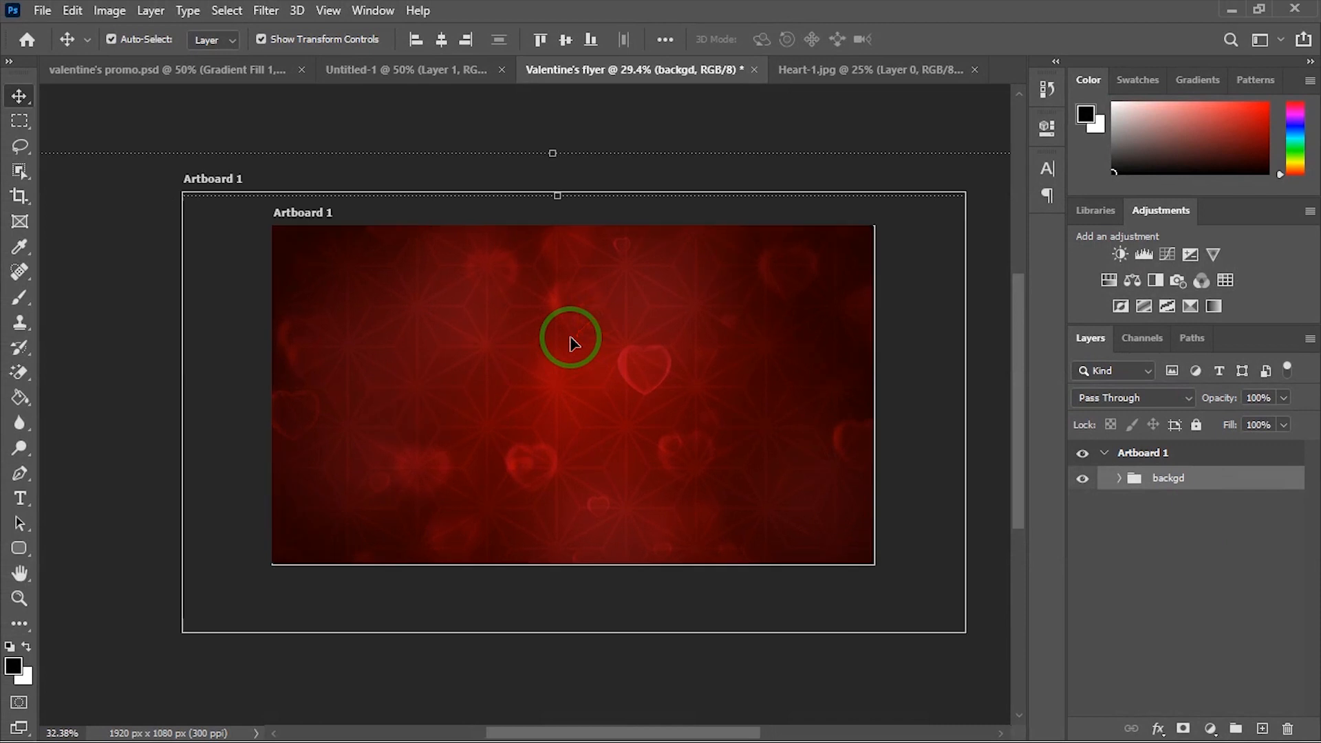
scroll(569, 339, "down", 1)
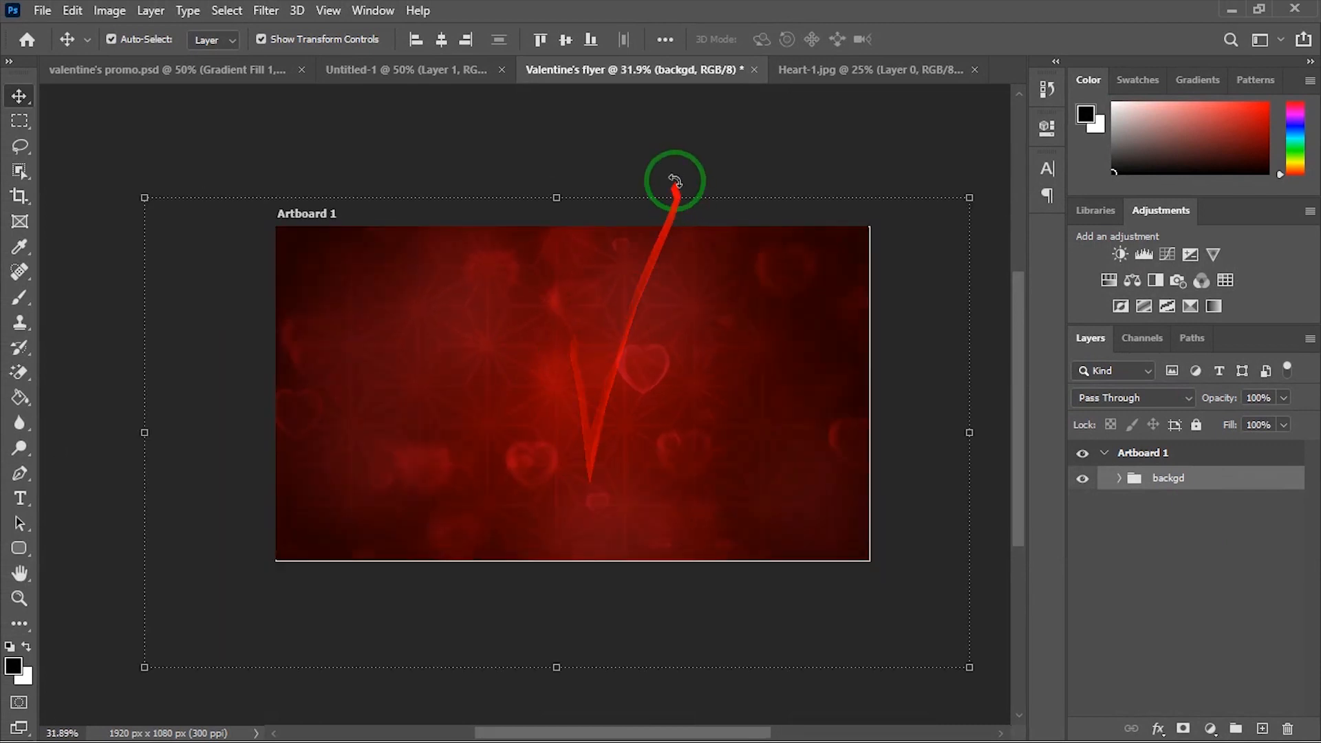
Step: Close the Heart-1.jpg document without saving its changes
left_click(904, 69)
left_click(974, 70)
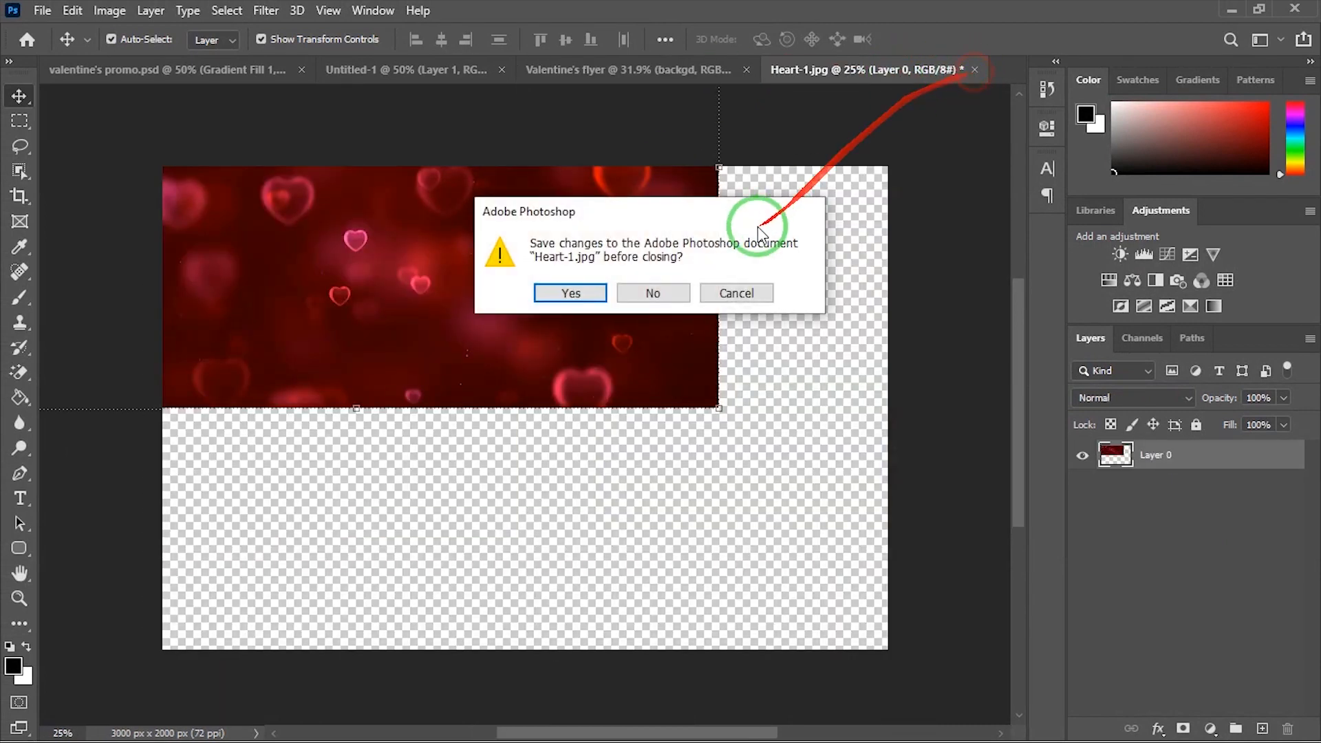
left_click(652, 293)
scroll(652, 321, "up", 1)
scroll(652, 321, "down", 1)
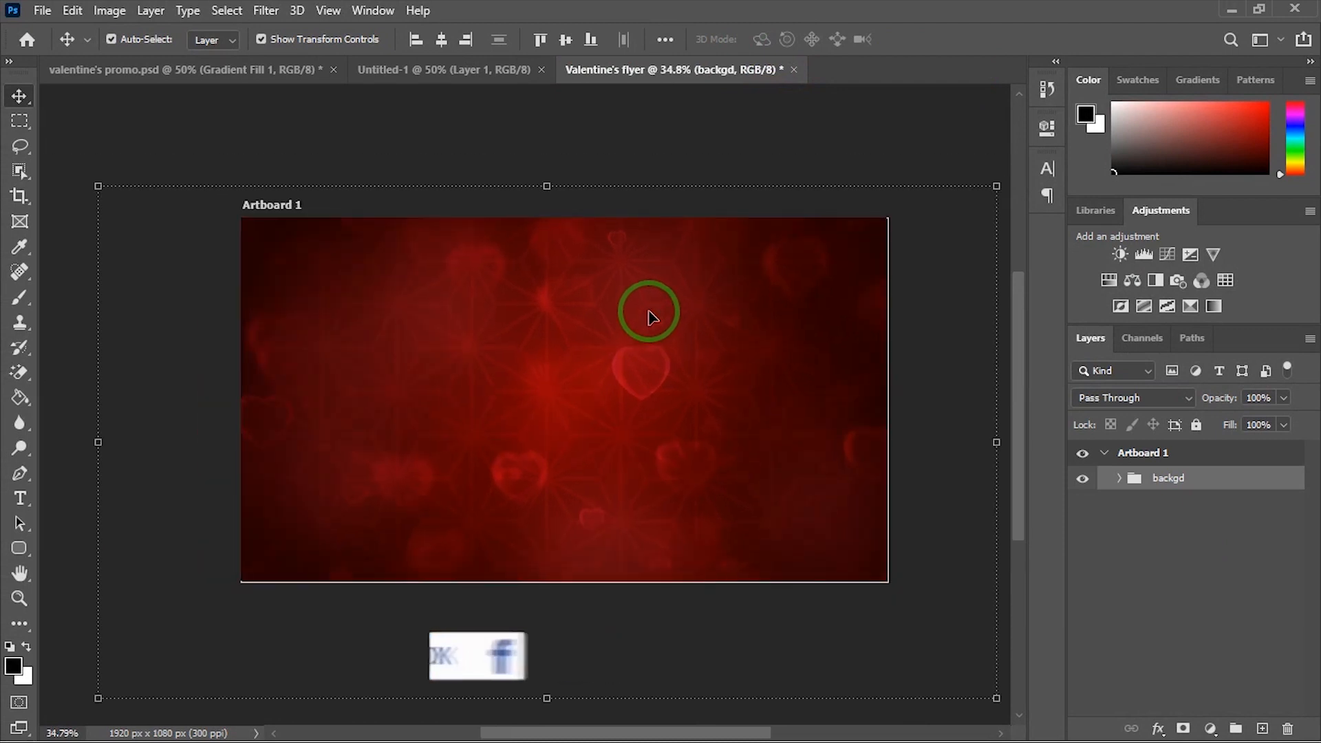
Step: Draw a rounded rectangle about 234 px wide and 278 px high near the artboard's upper-left corner
left_click(1166, 547)
scroll(478, 352, "up", 1)
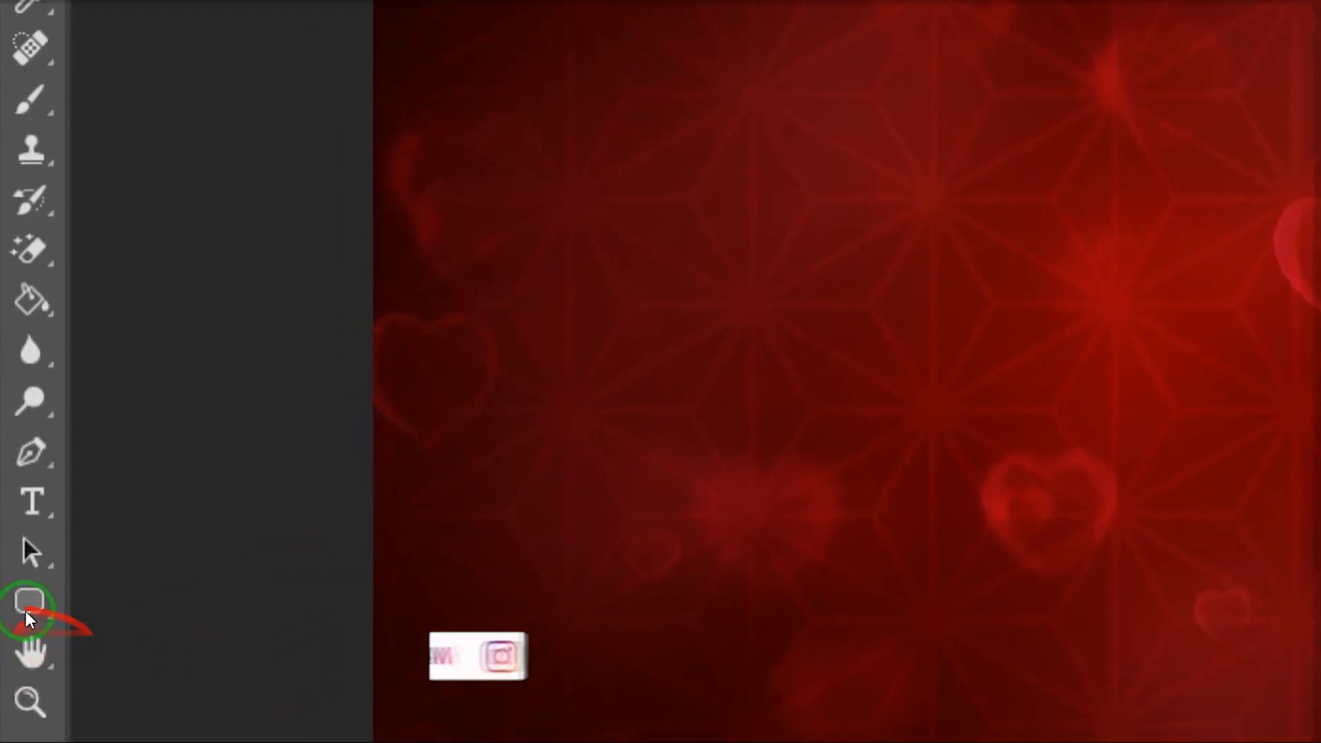
right_click(30, 603)
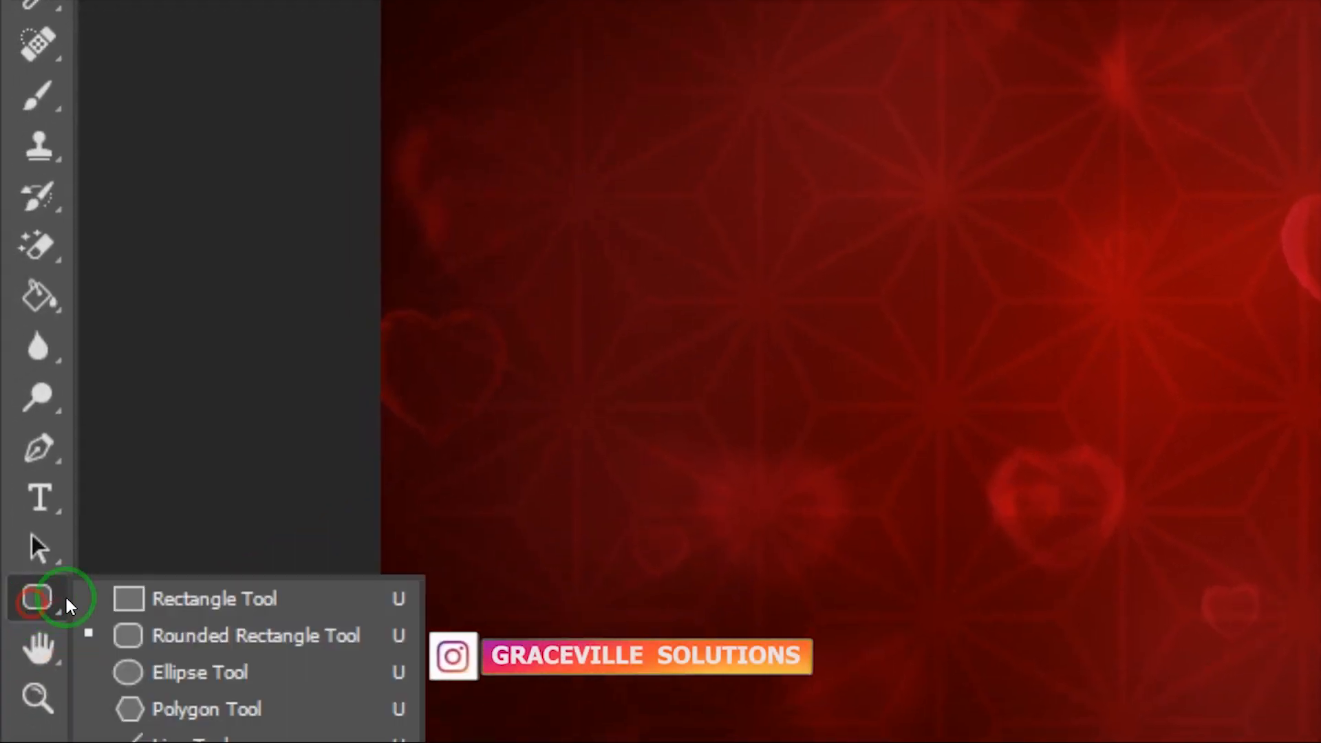
left_click(219, 636)
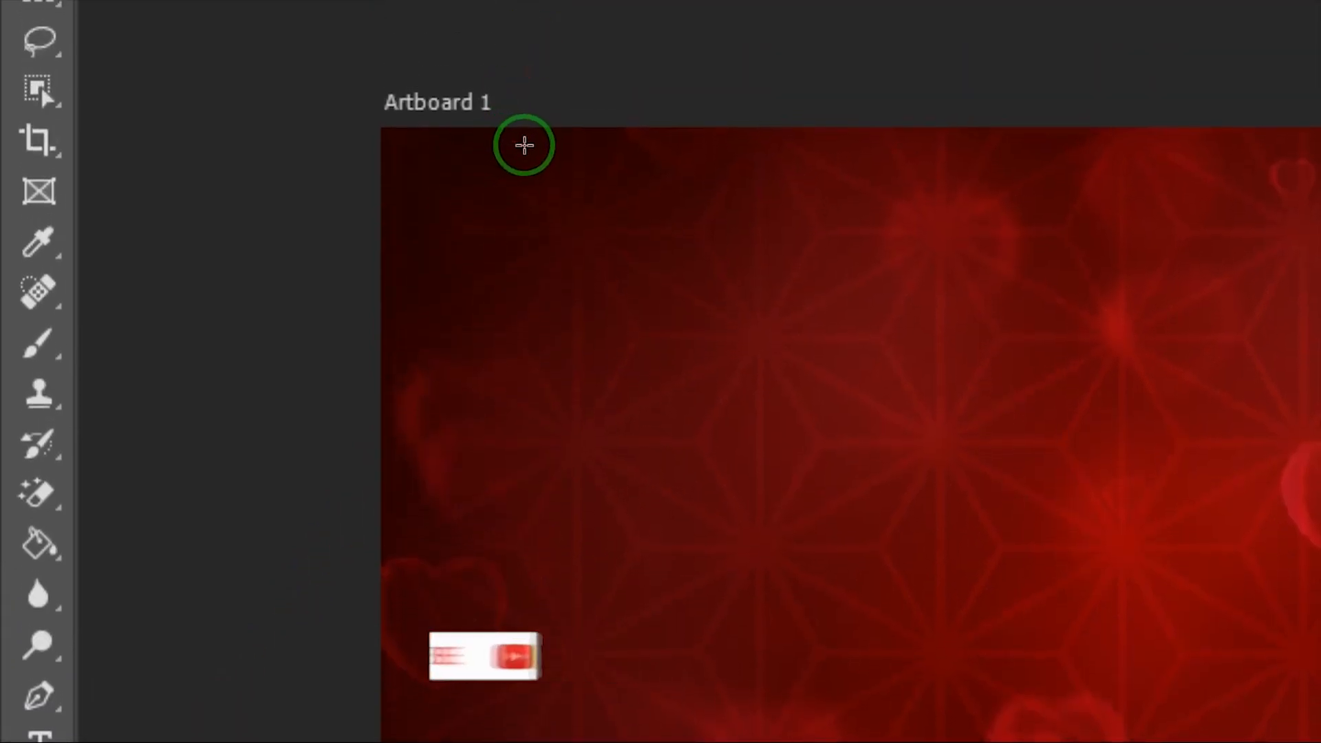
left_click_drag(525, 145, 715, 370)
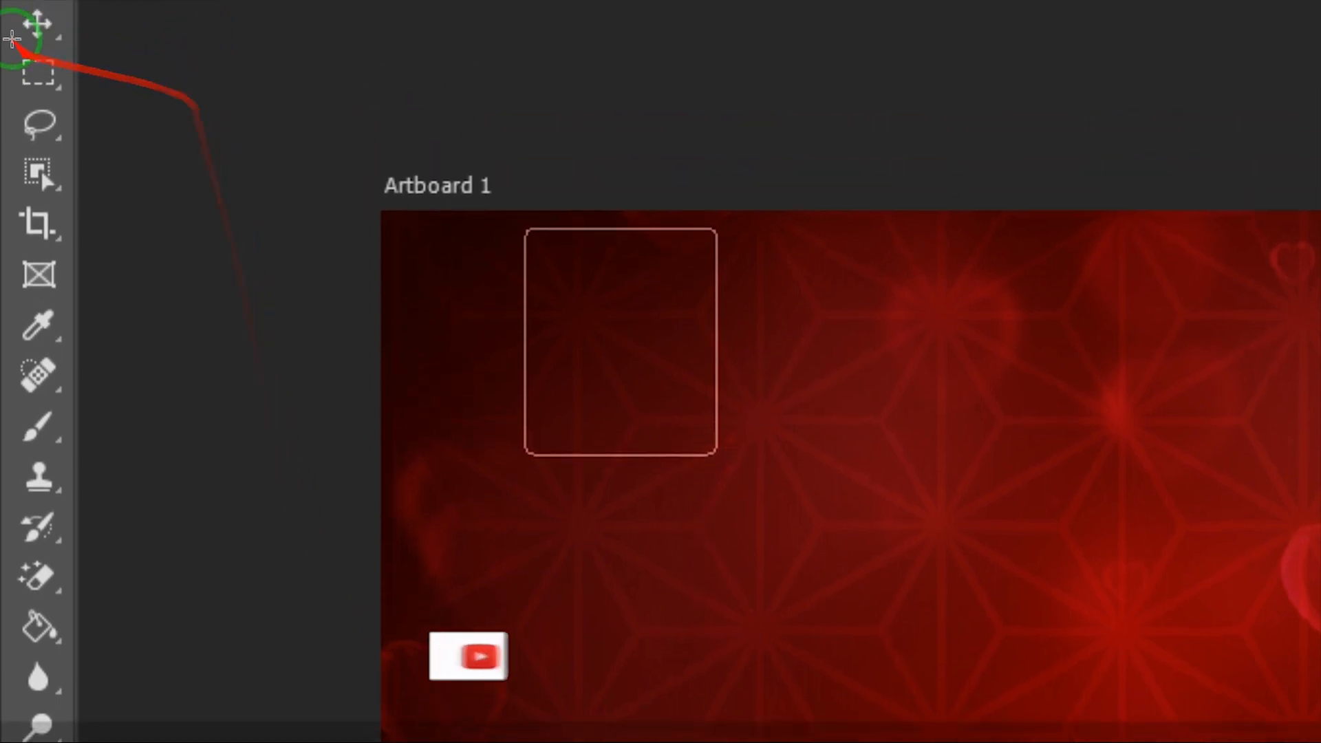
Step: Move the rounded rectangle up against the artboard's top edge and set all its corner radii to 80 px
left_click(34, 69)
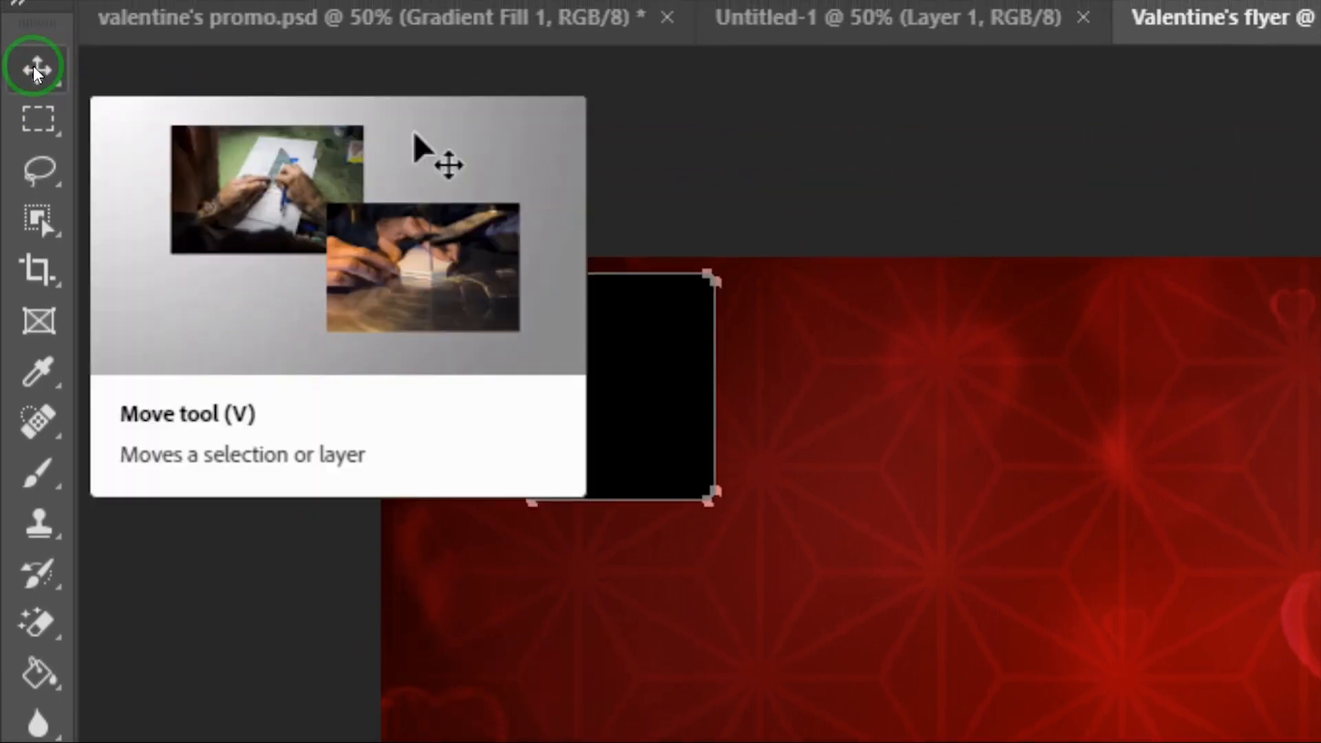
left_click_drag(613, 419, 534, 312)
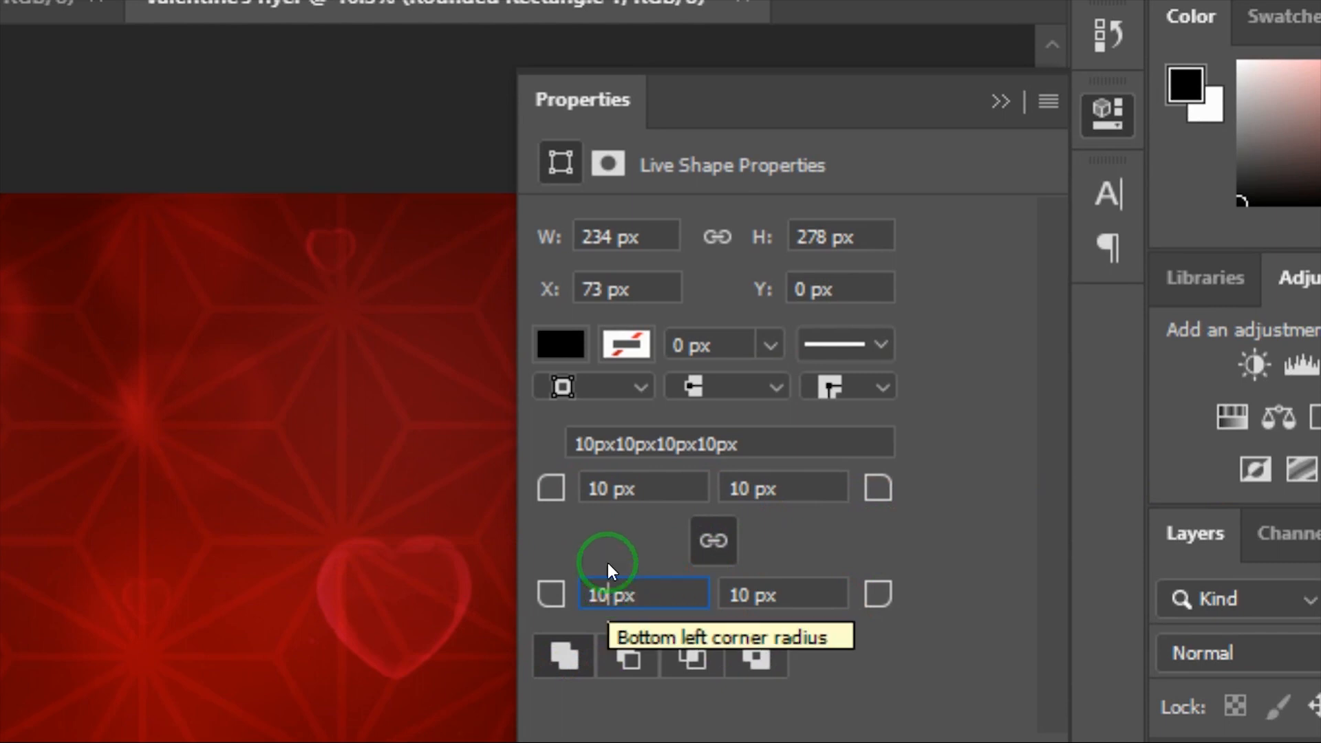
key("BackSpace")
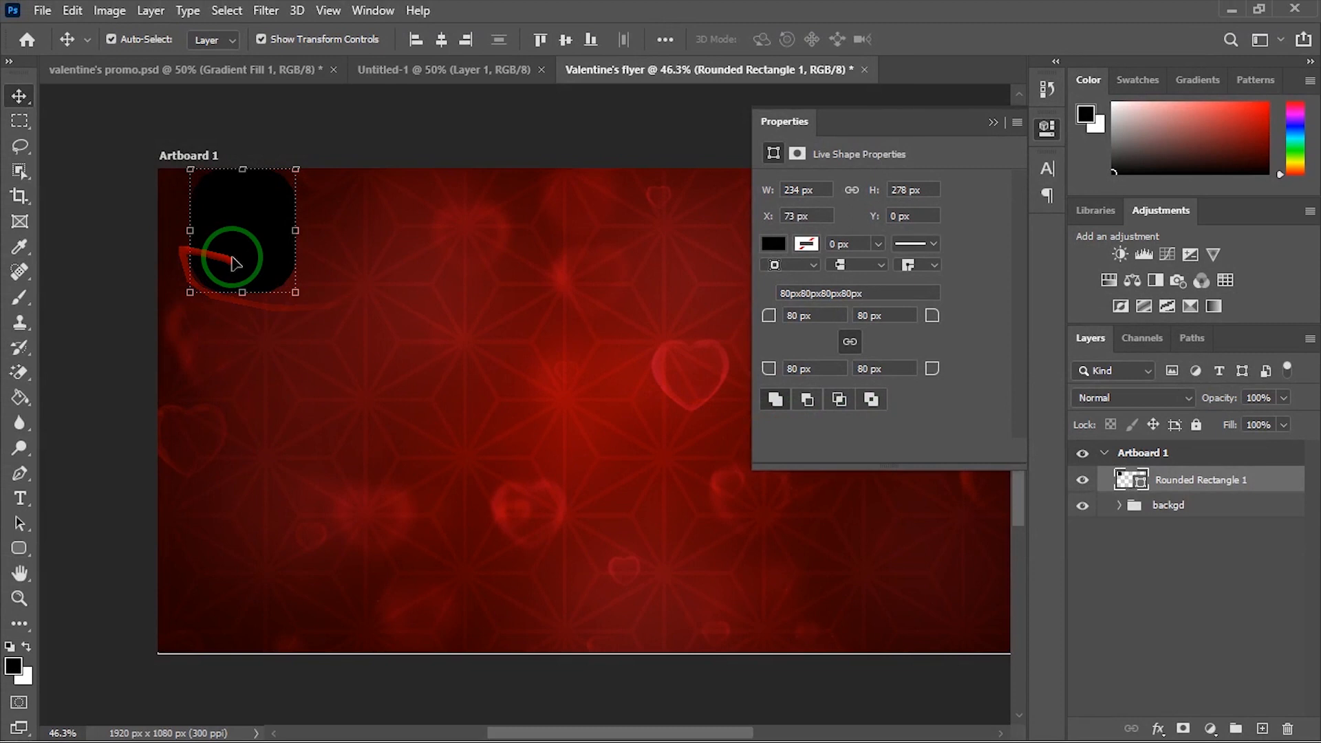
Step: Shift the rounded rectangle up so its top extends slightly beyond the artboard, and fill it with white
left_click_drag(234, 262, 231, 249)
left_click(772, 243)
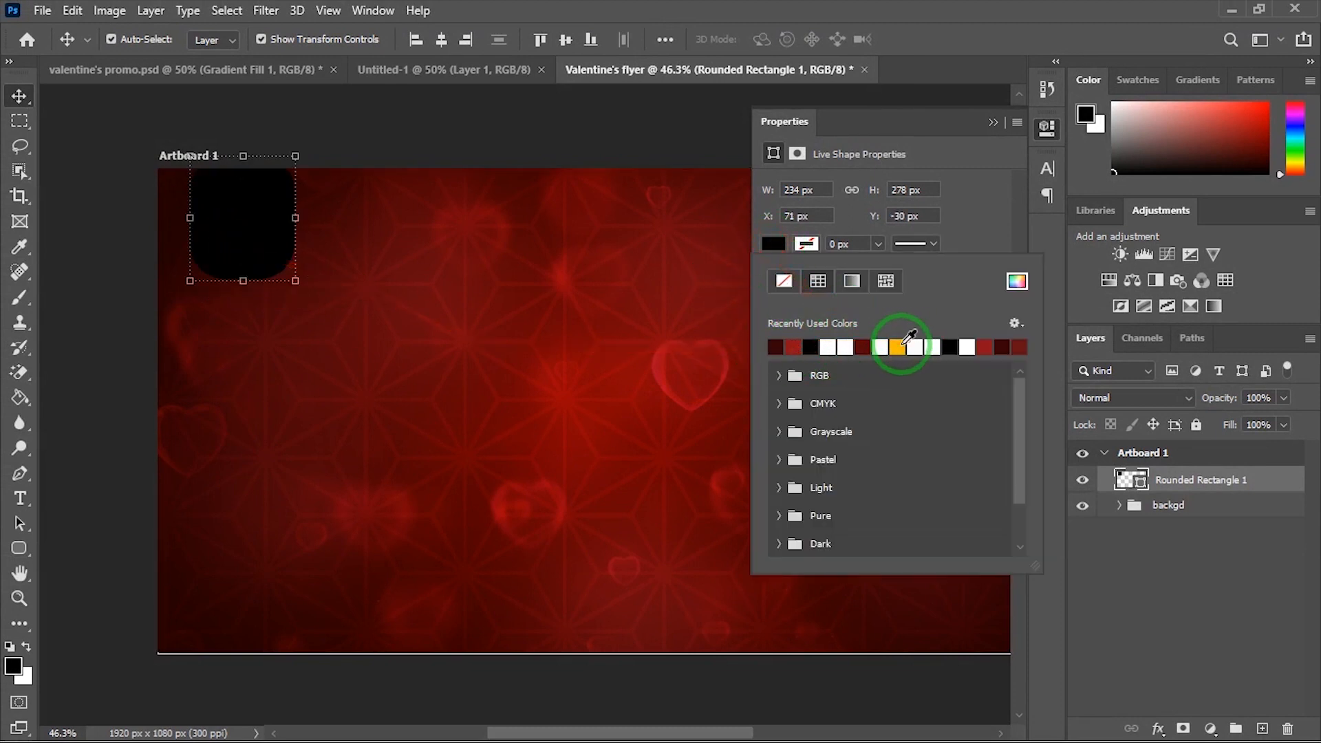
left_click(839, 344)
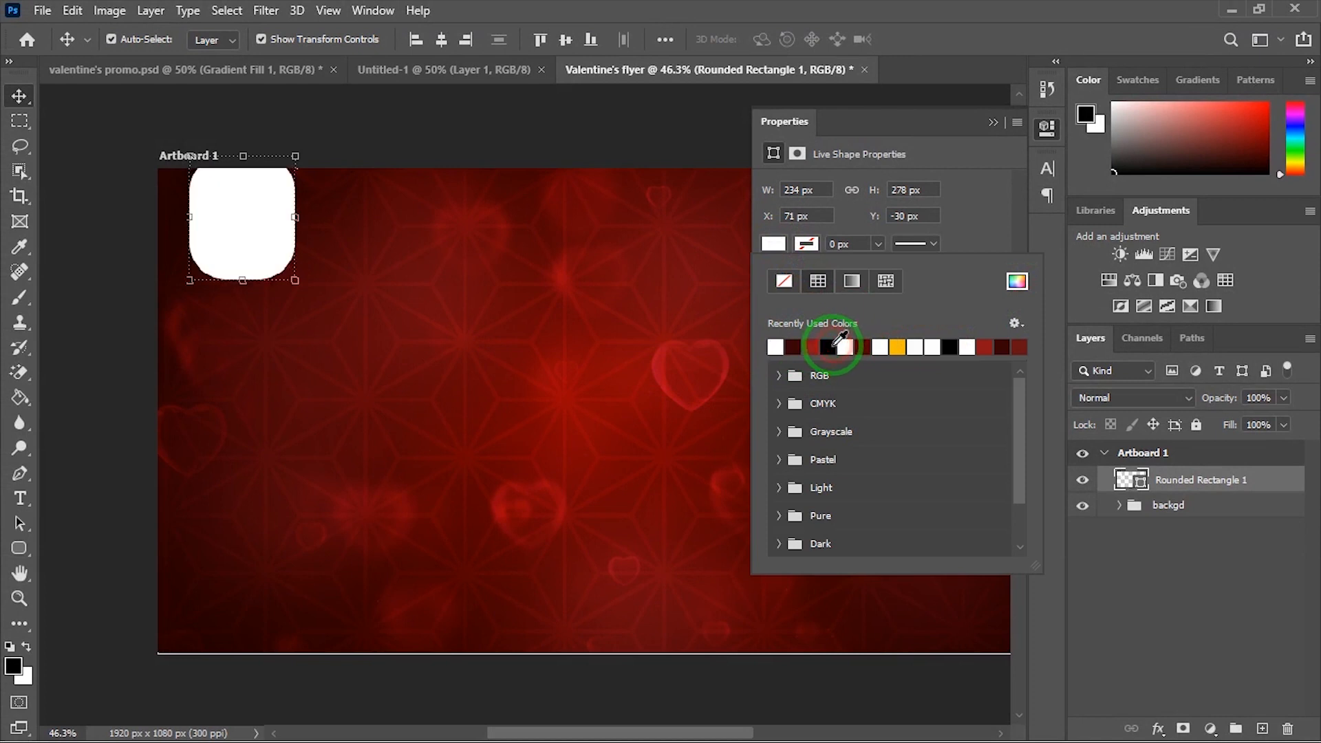
left_click(14, 102)
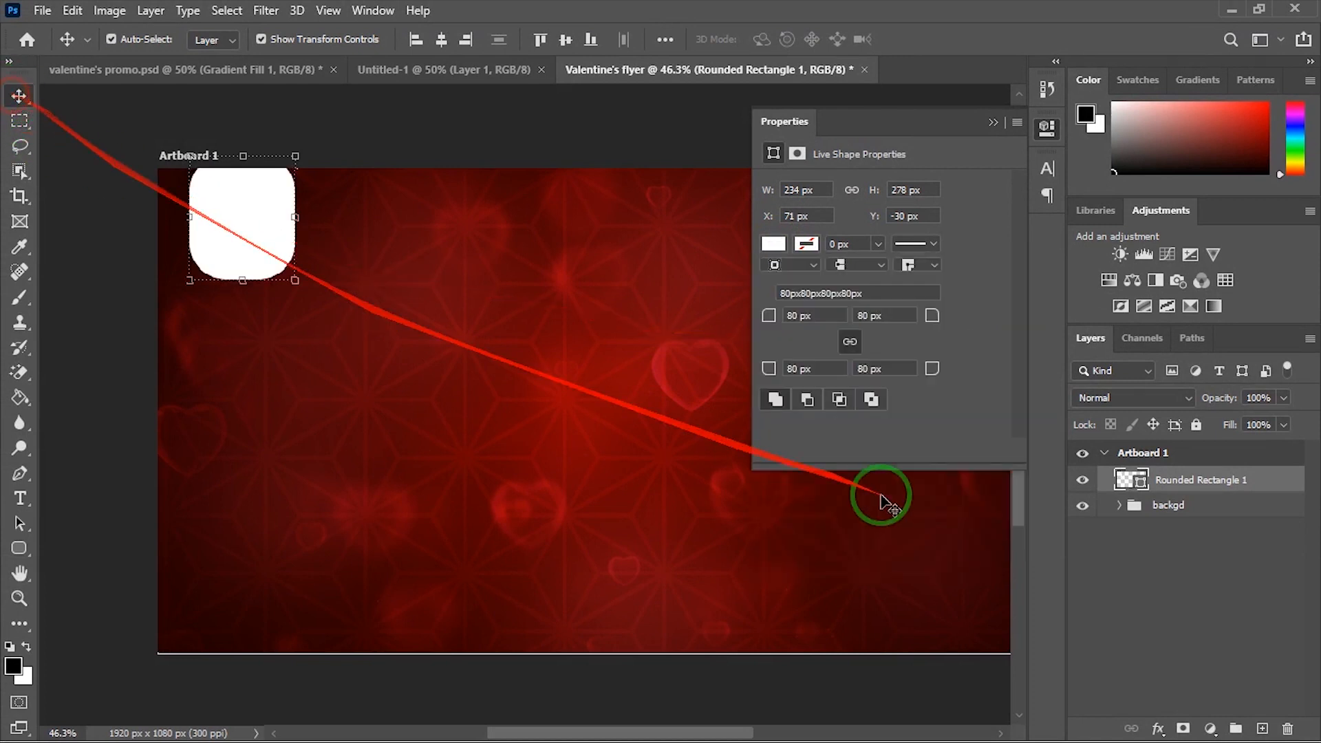
left_click(1166, 504)
left_click(262, 240)
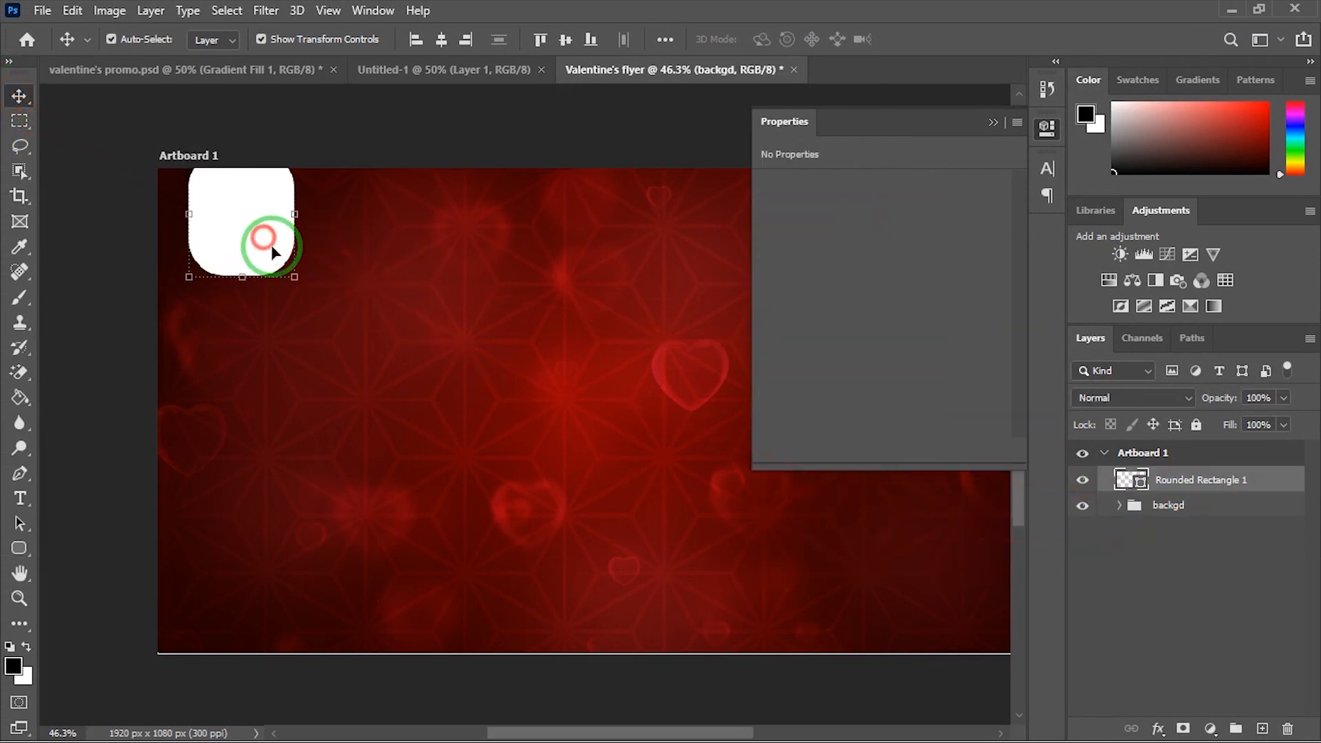
Step: Place chicken logo.png from the Desktop's val design folder into the flyer as an embedded image
scroll(447, 398, "down", 2)
left_click(456, 398)
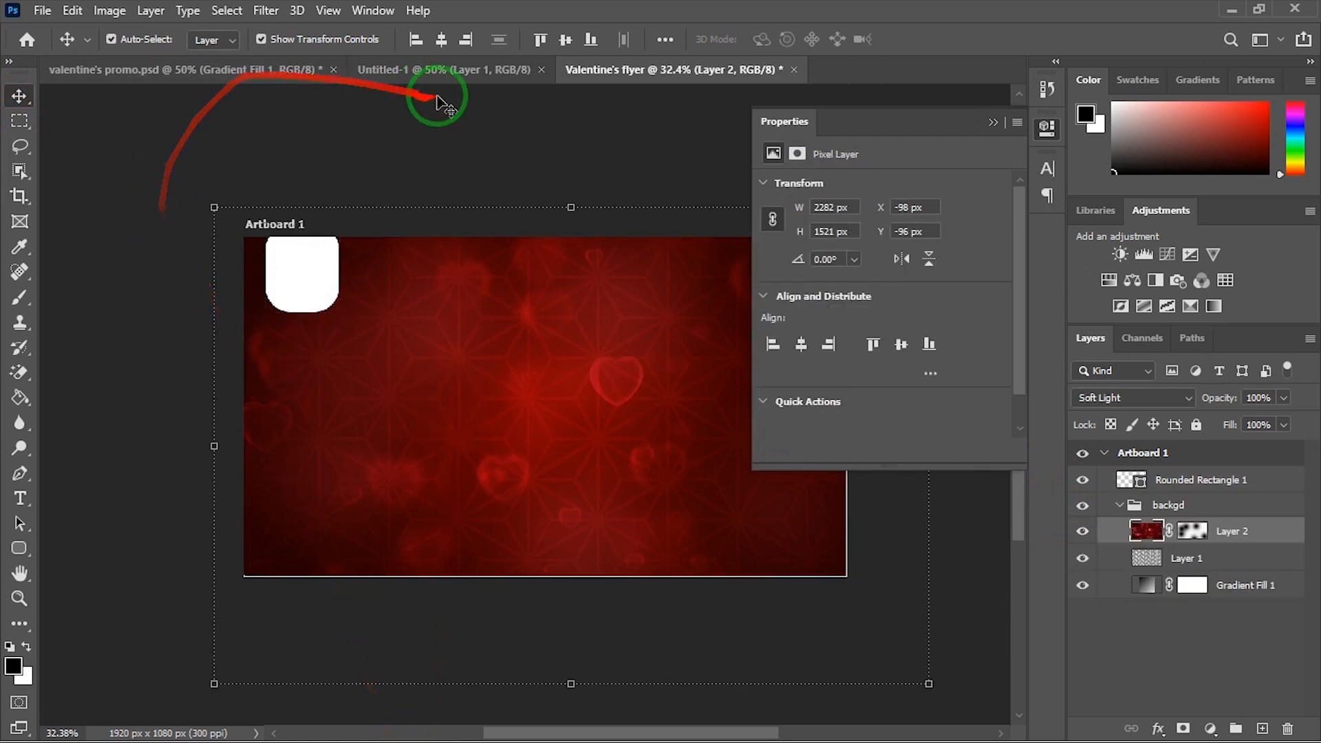
left_click(43, 11)
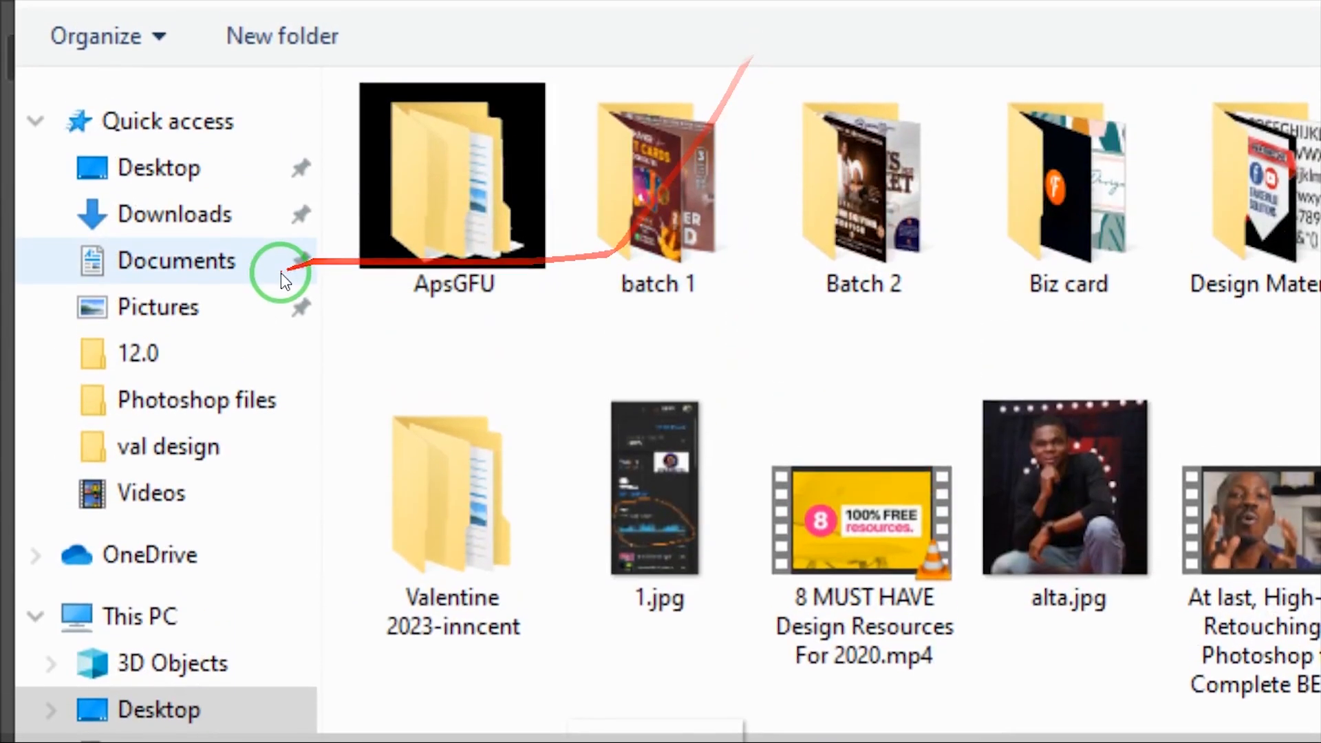
left_click(175, 179)
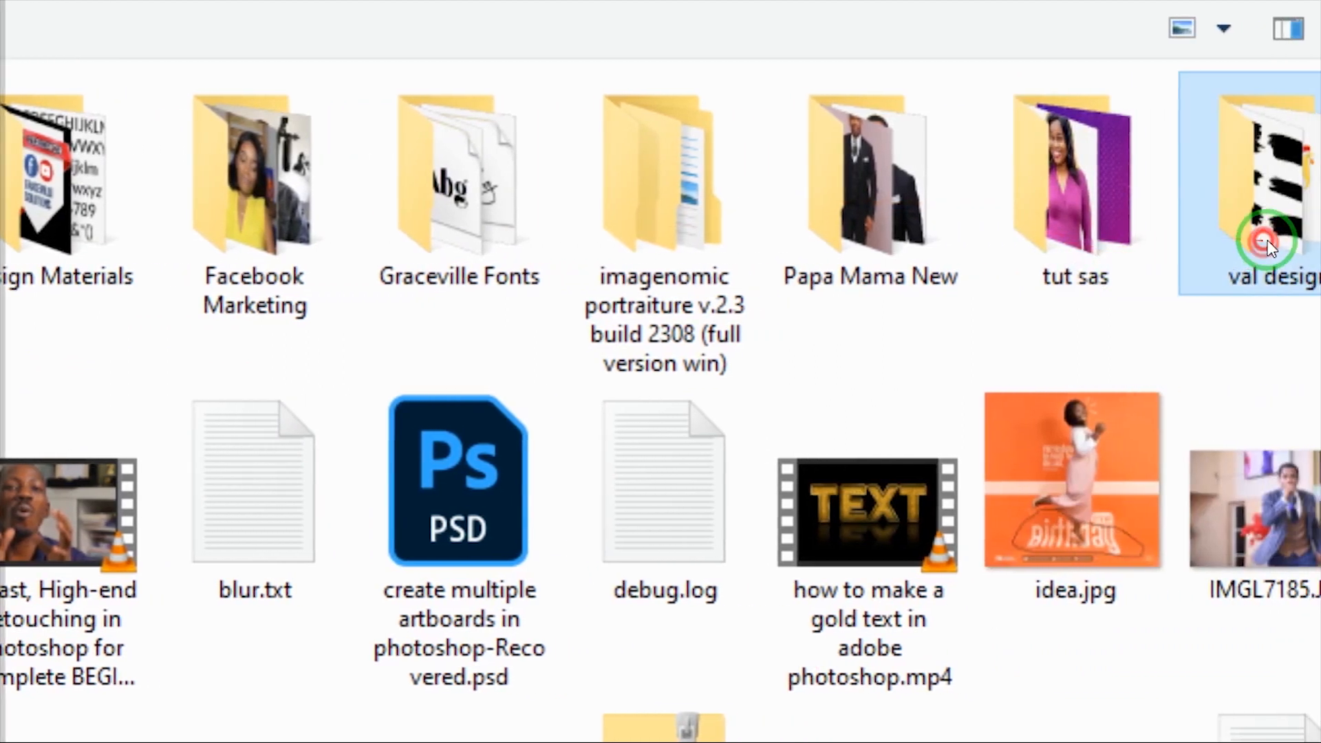
double_click(1310, 242)
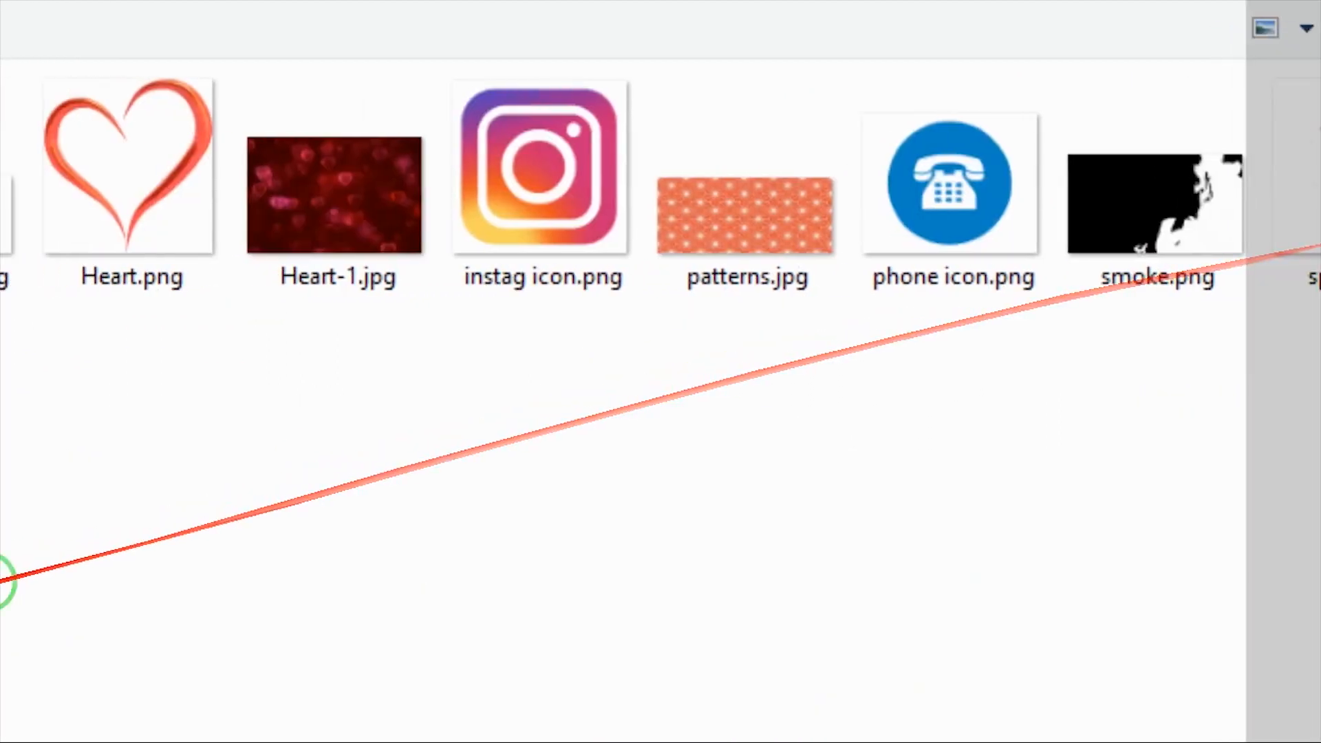
double_click(330, 196)
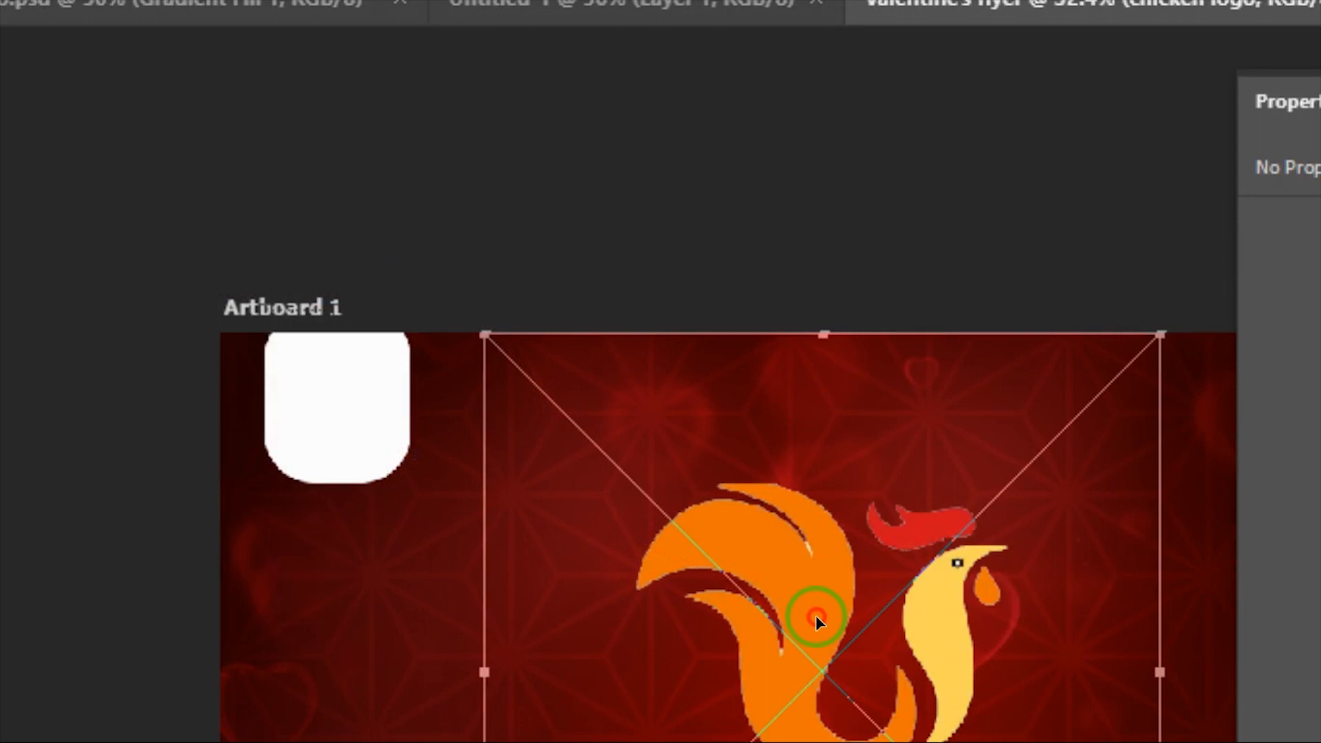
scroll(816, 612, "up", 3)
scroll(835, 629, "down", 3)
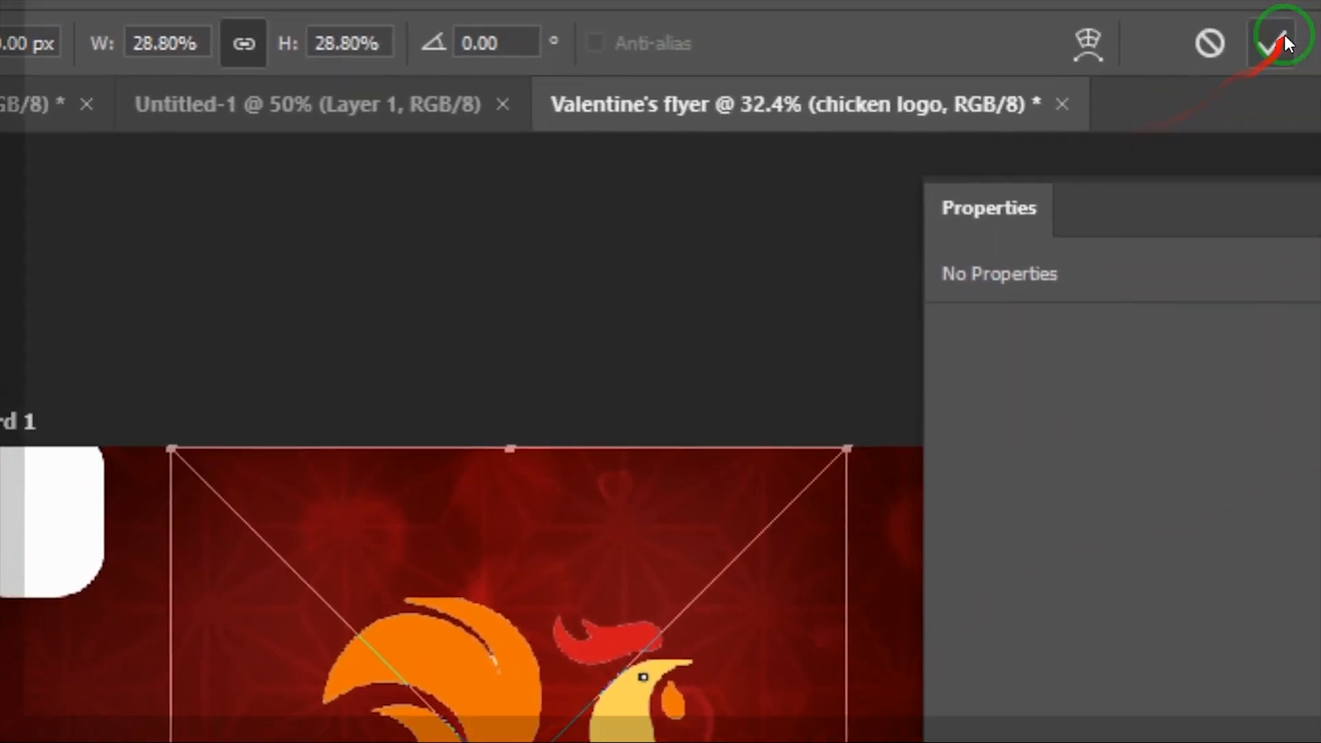
left_click(1267, 35)
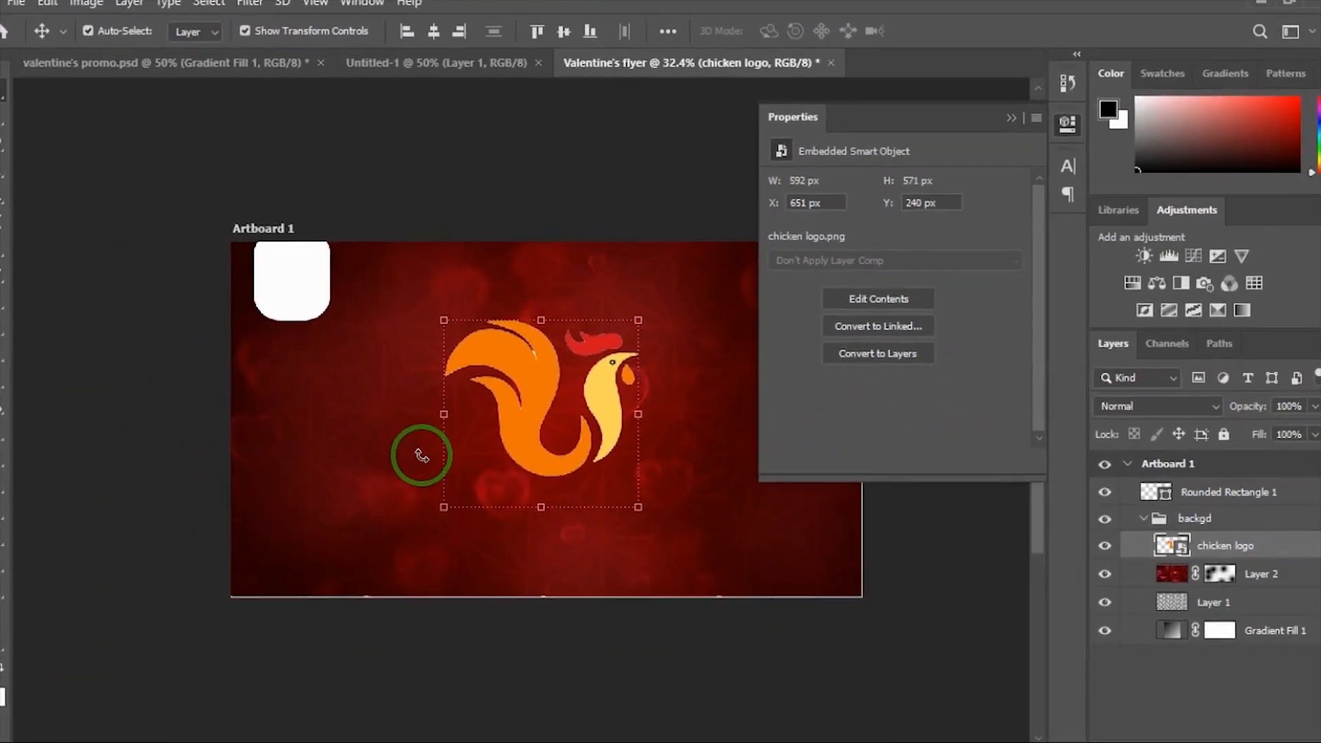
Step: Scale the chicken logo down to about 21.7% and move its layer above Rounded Rectangle 1
left_click_drag(553, 311, 516, 506)
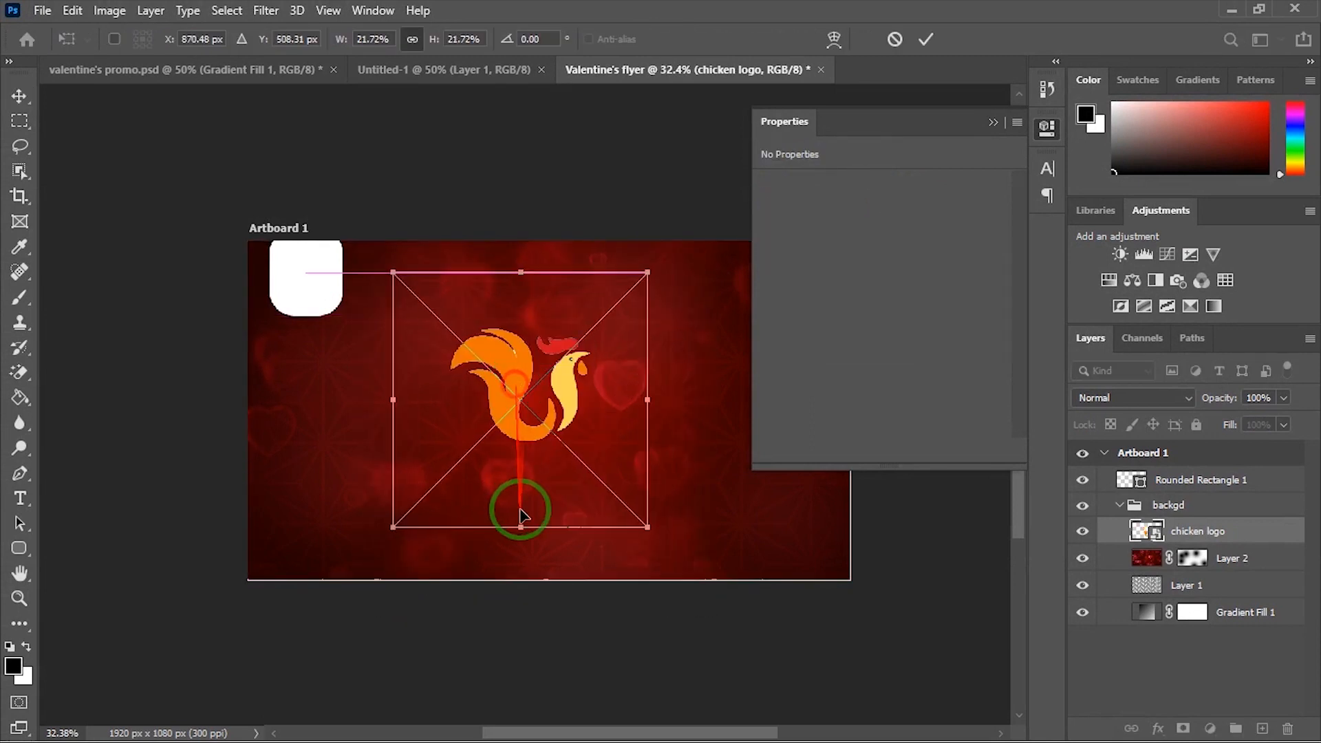
left_click(928, 40)
left_click_drag(1189, 531, 1190, 463)
Step: Move the chicken logo onto the white rounded rectangle and scale it to about 10.2% so it fits inside
left_click_drag(578, 359, 310, 296)
scroll(310, 296, "up", 1)
scroll(309, 290, "up", 2)
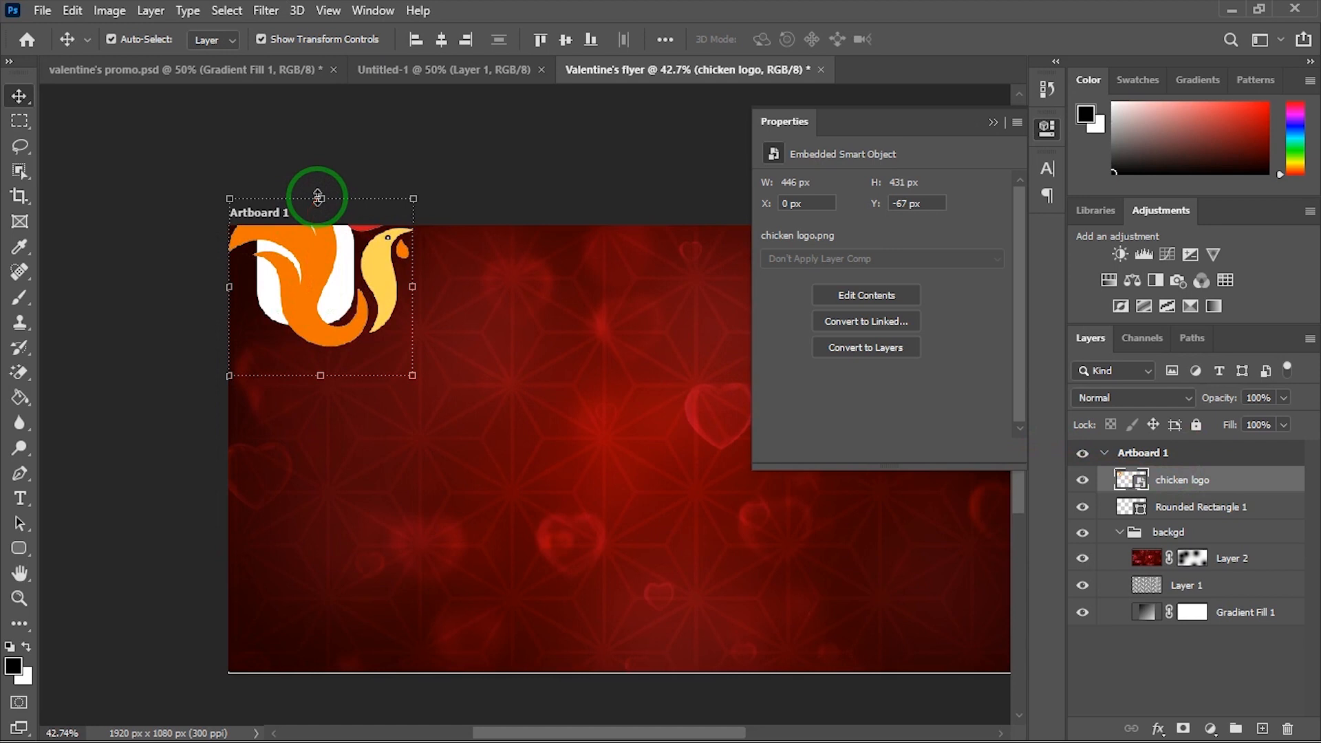
key("ctrl+t")
left_click_drag(324, 157, 341, 289)
left_click_drag(339, 353, 322, 250)
left_click_drag(297, 180, 315, 212)
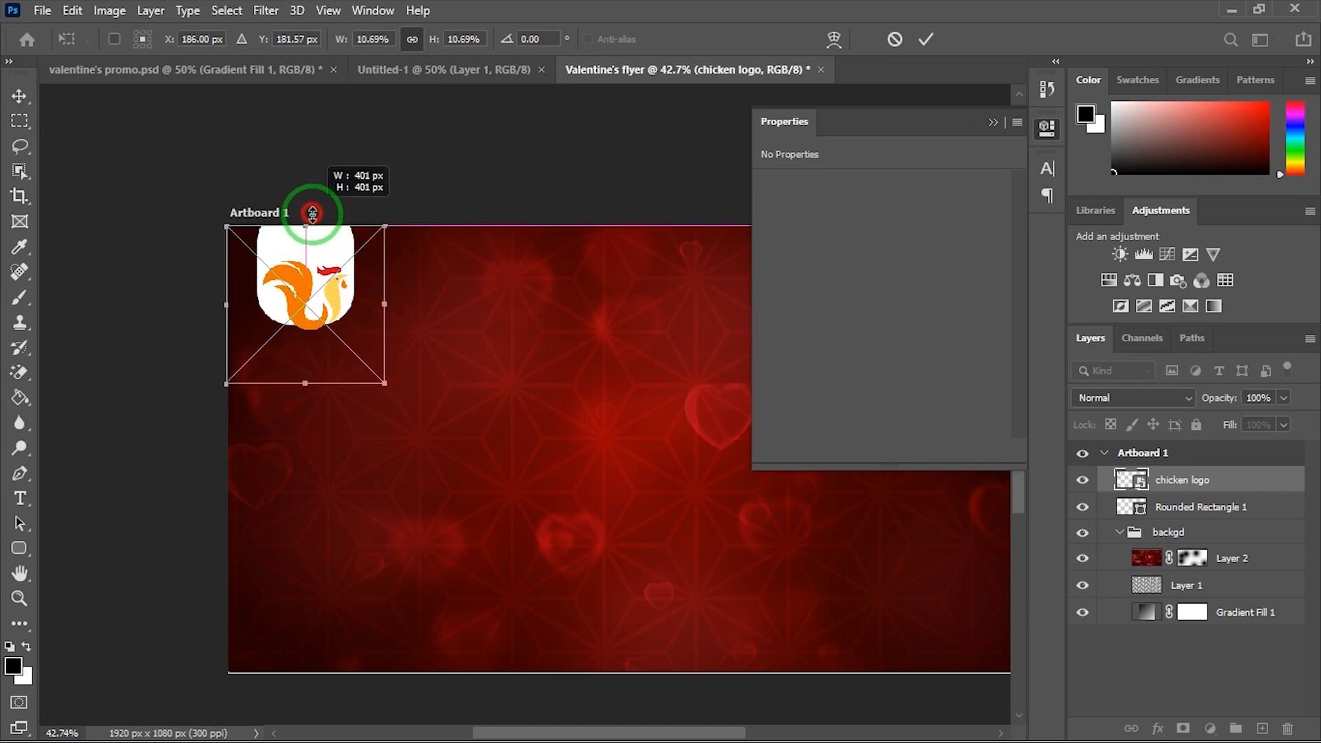
left_click_drag(303, 293, 303, 282)
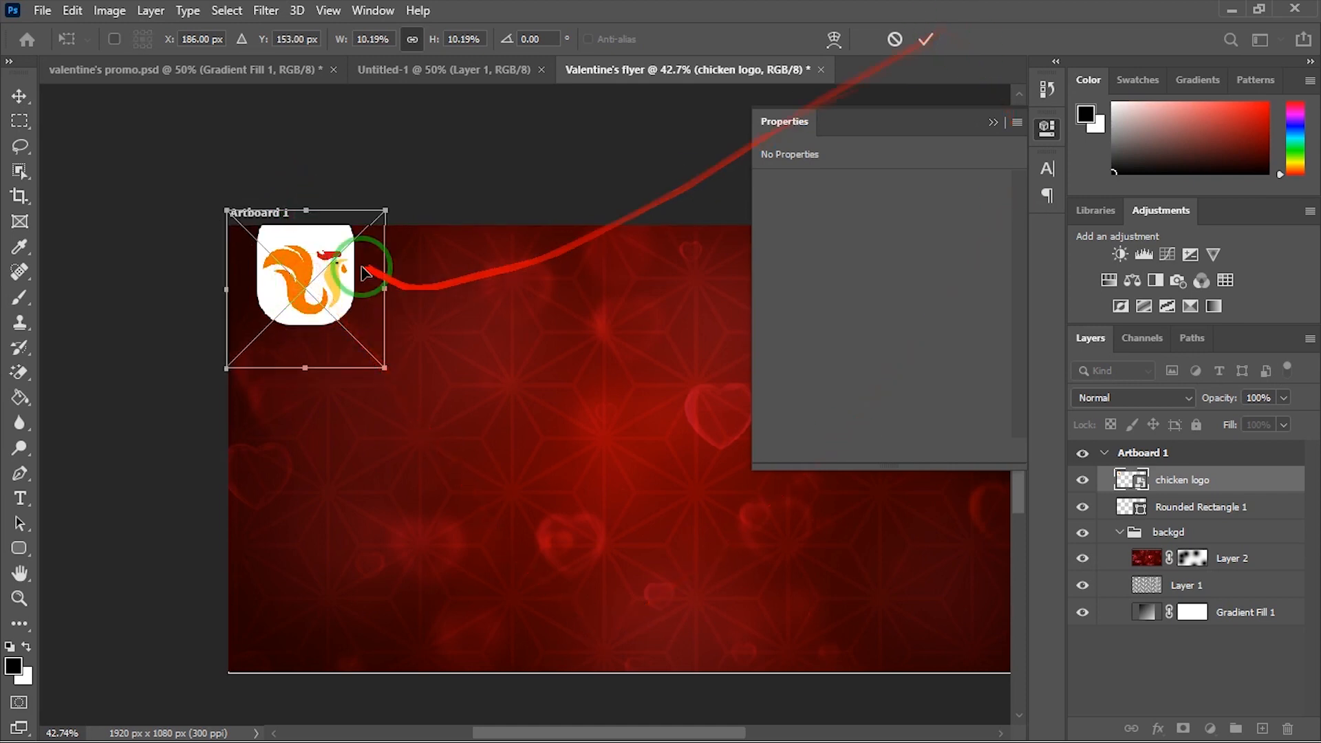
left_click_drag(319, 275, 319, 273)
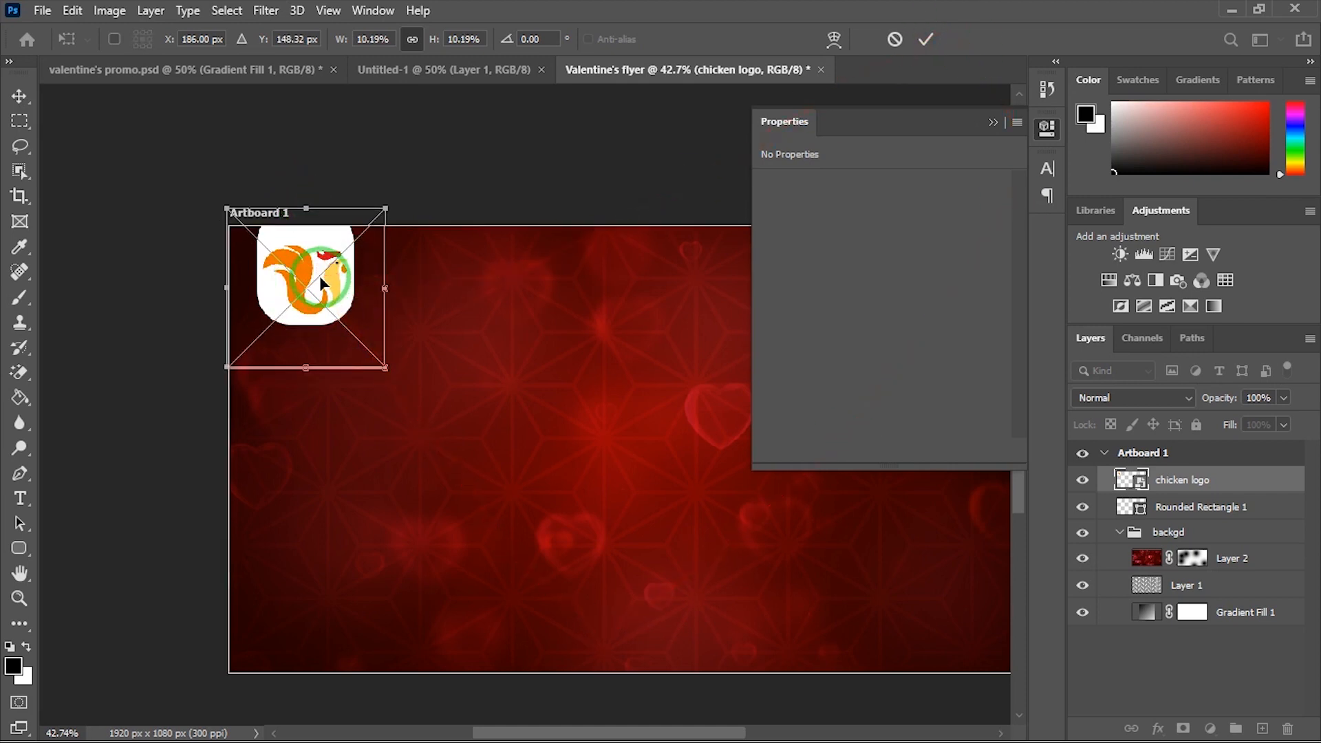
left_click(924, 39)
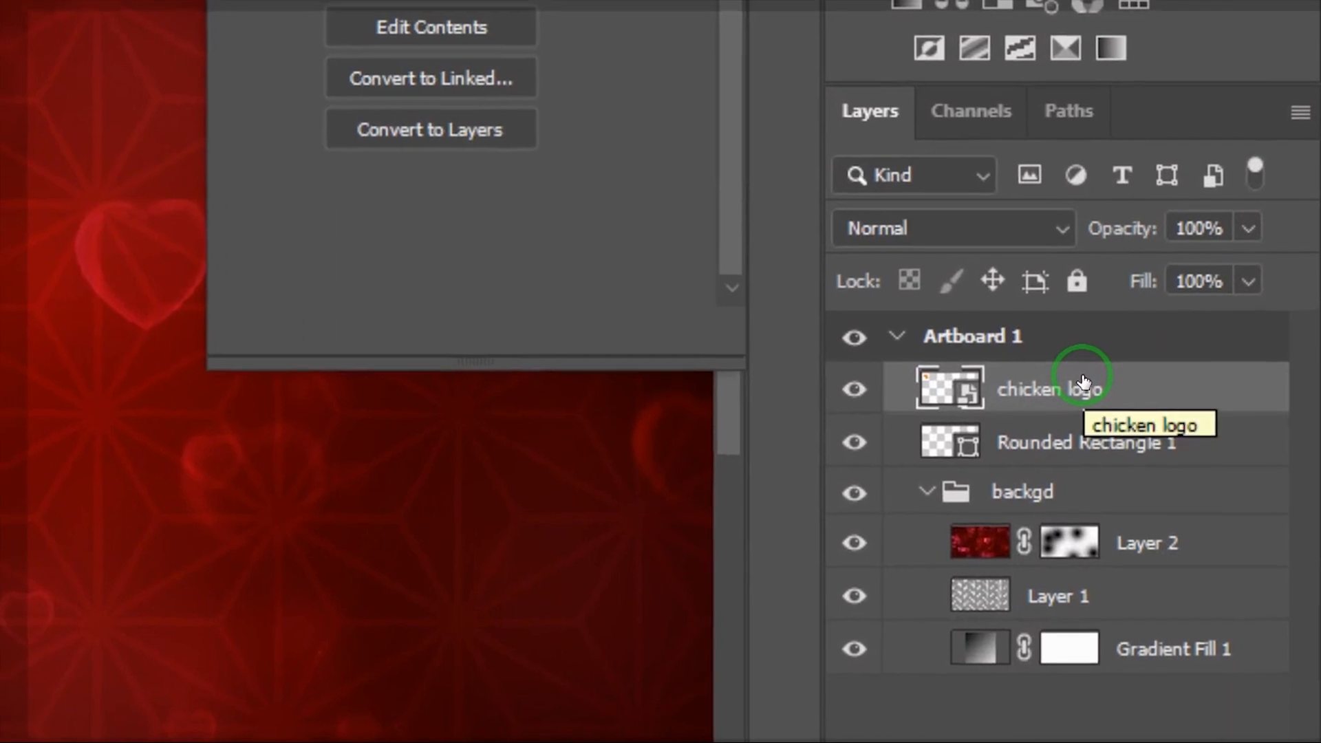
Step: Open the chicken logo layer's Blending Options and enable a Drop Shadow
right_click(1086, 387)
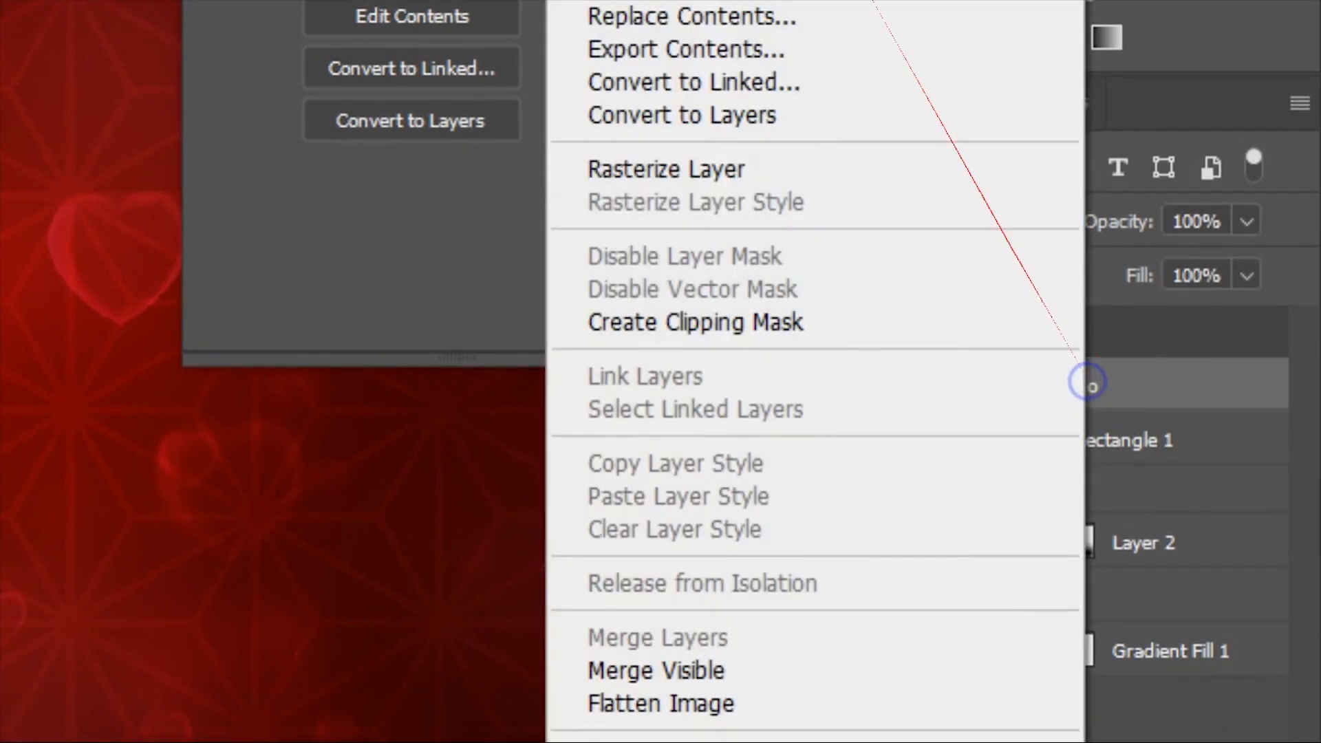
left_click(790, 62)
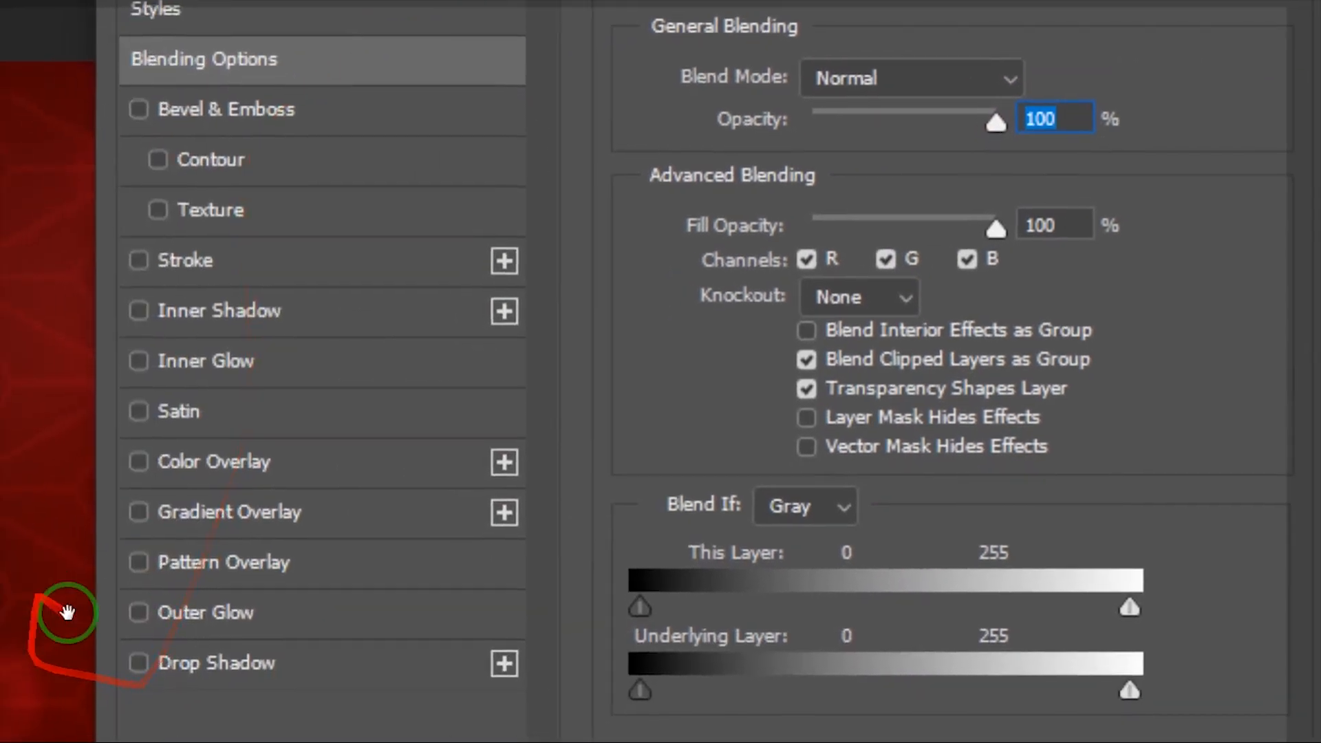
left_click(177, 654)
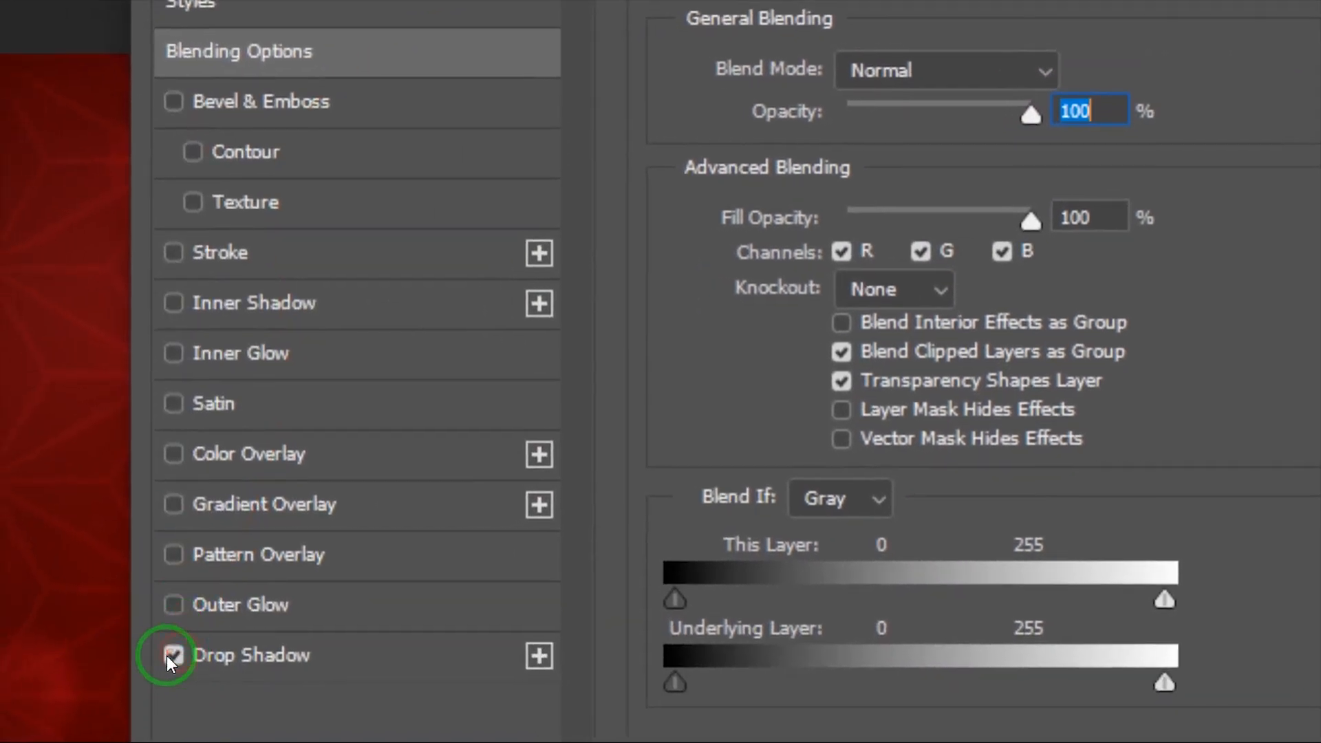
left_click(299, 650)
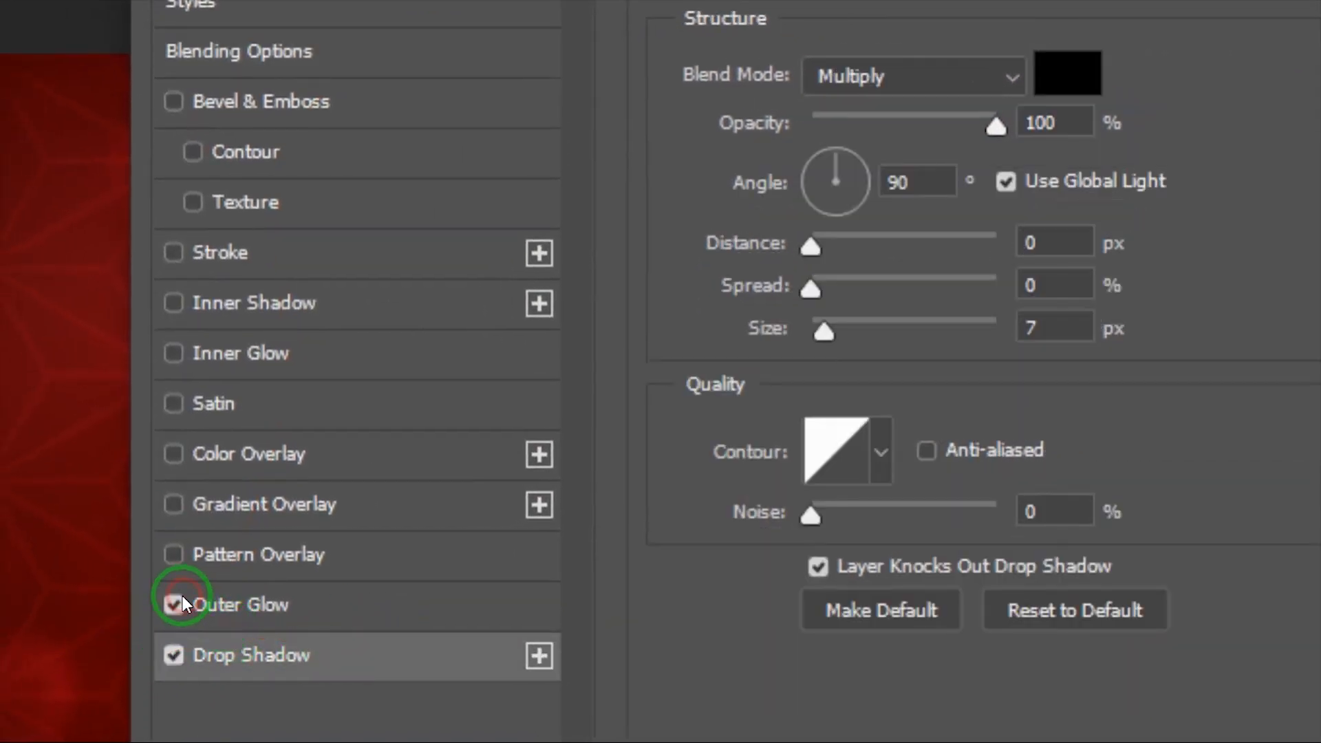
Step: Try an Outer Glow in near-black (RGB 10, 10, 9) on the chicken logo in place of the Drop Shadow
left_click(171, 654)
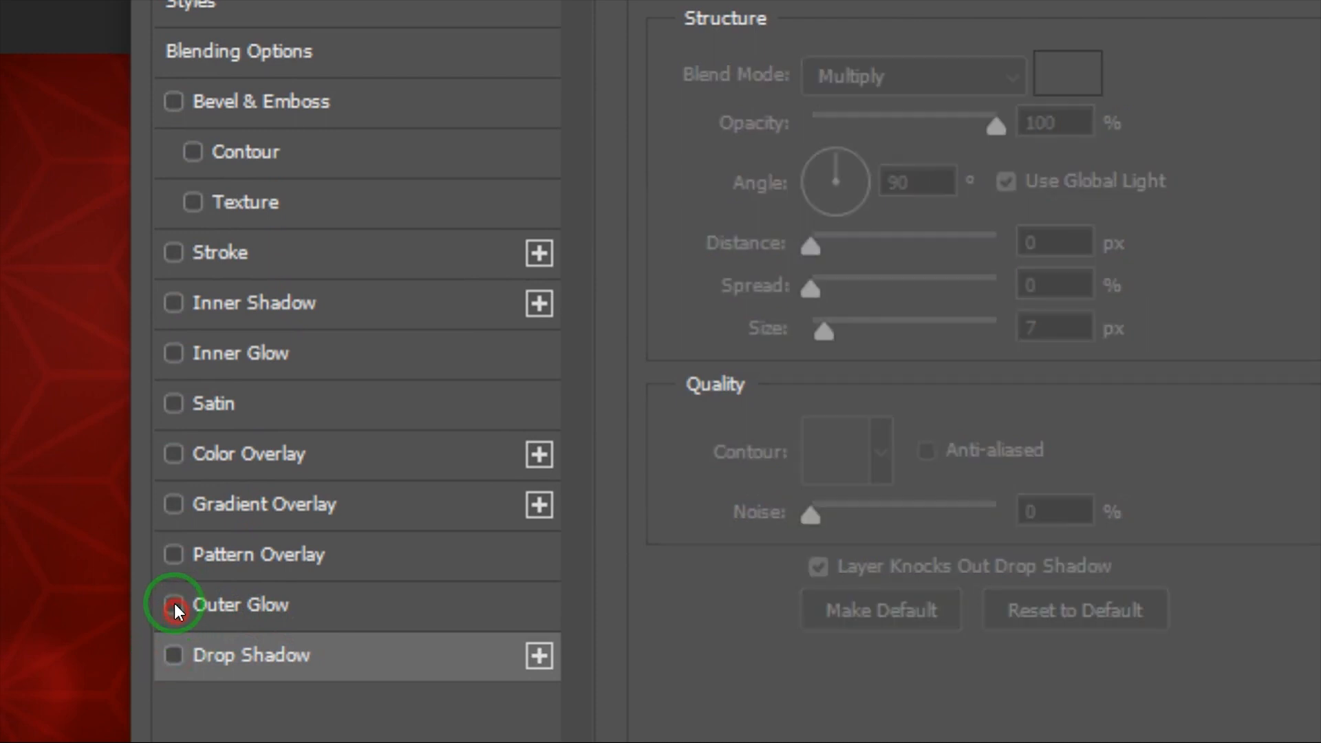
left_click(173, 604)
left_click(261, 605)
left_click(752, 209)
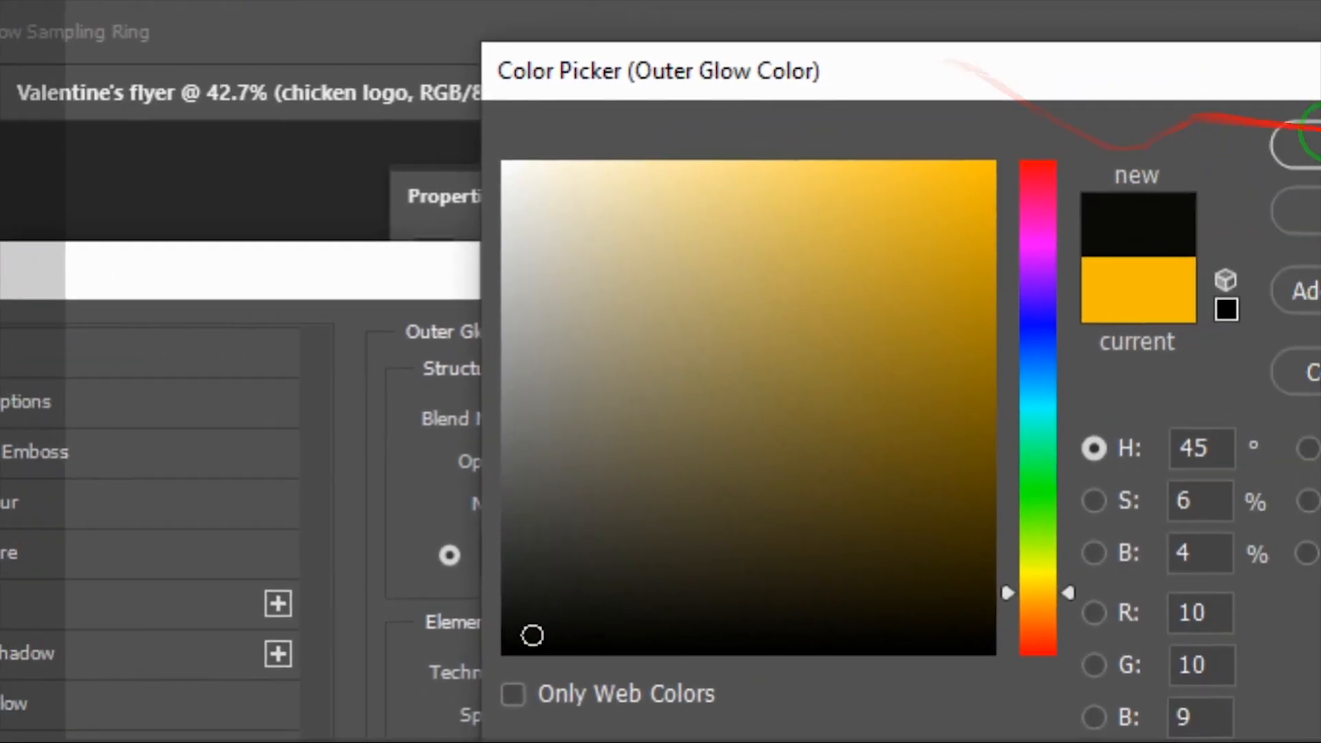
left_click(1320, 0)
left_click(0, 742)
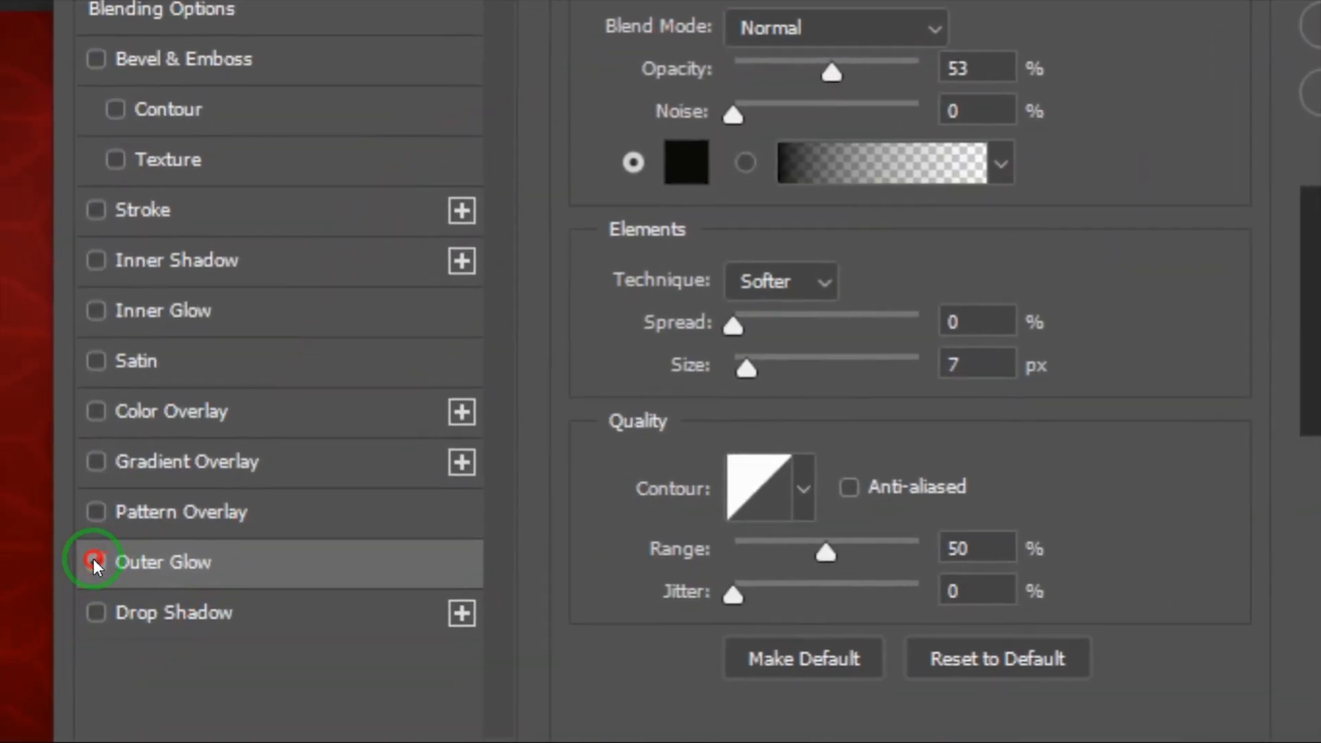
Step: Re-enable the chicken logo's Drop Shadow and add a 4 px black outside Stroke
left_click(234, 609)
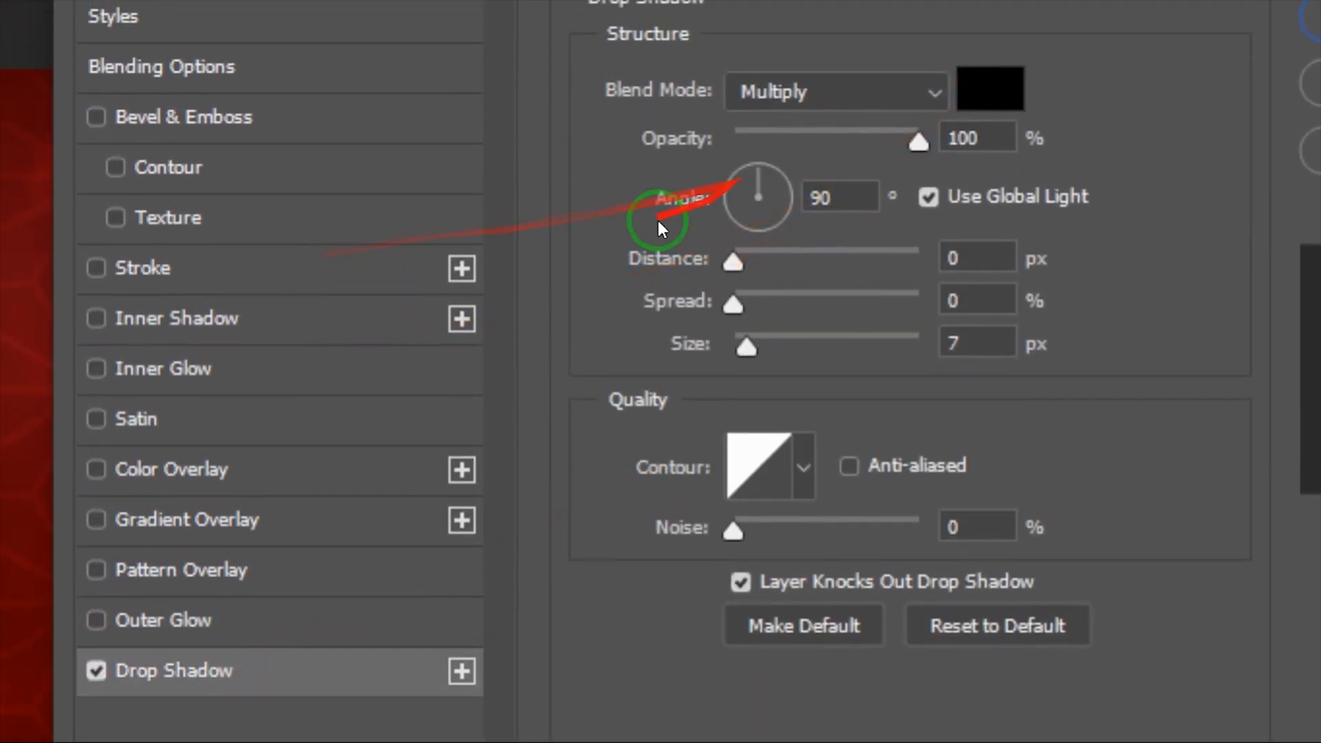
left_click(110, 267)
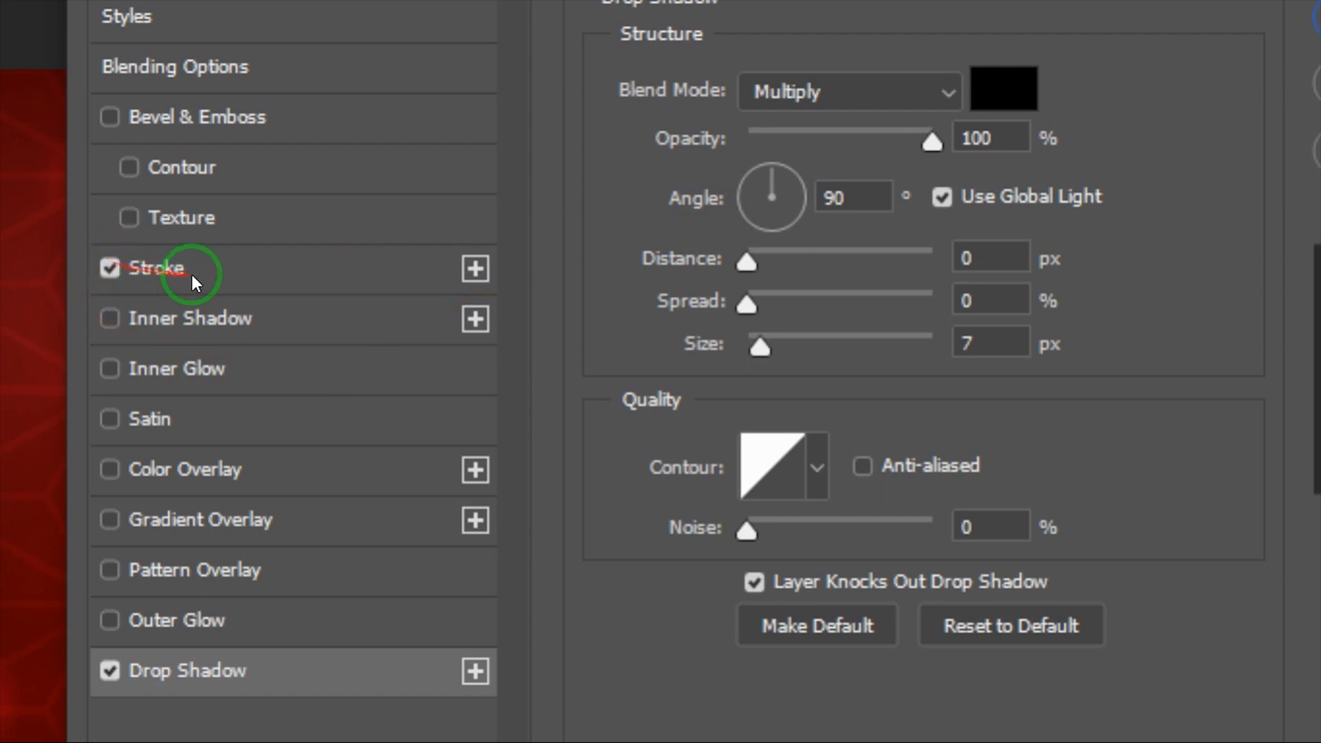
left_click_drag(191, 271, 300, 279)
mouse_move(774, 81)
left_mouse_down()
mouse_move(743, 82)
mouse_move(754, 81)
left_mouse_up()
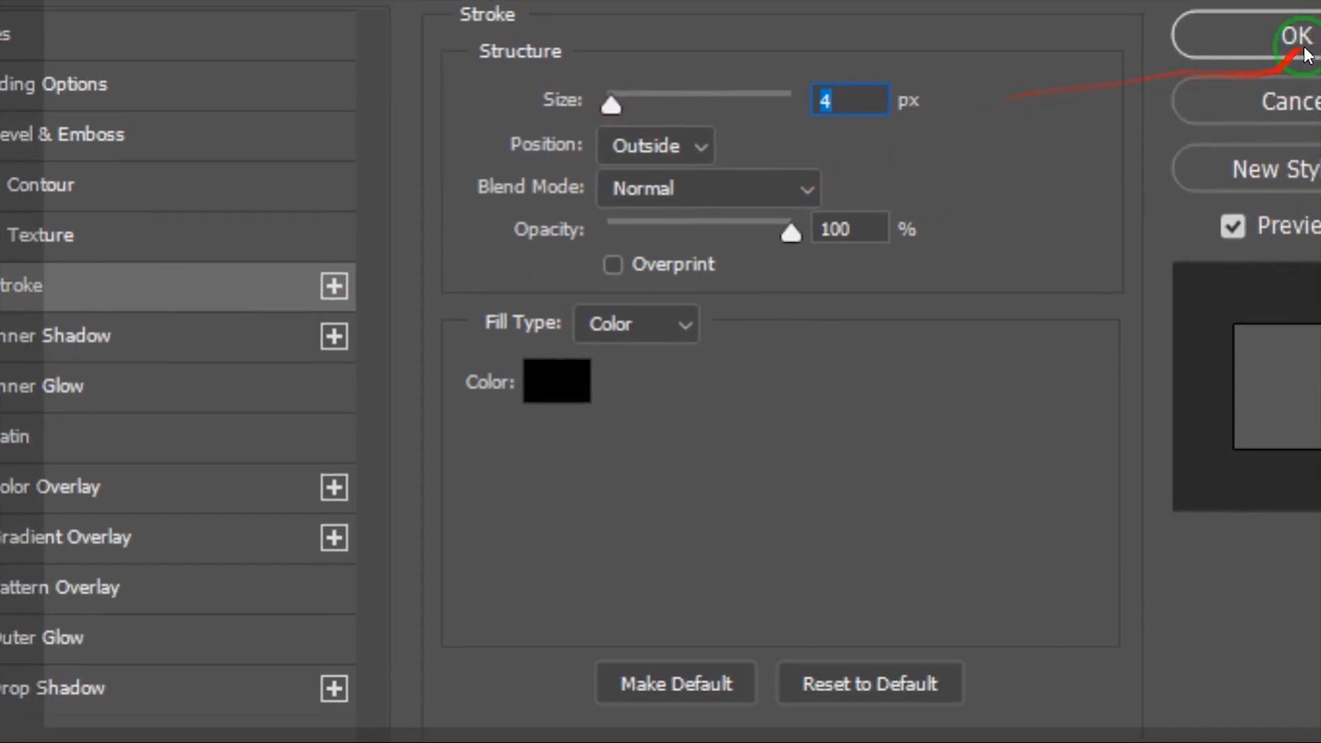
left_click(1264, 60)
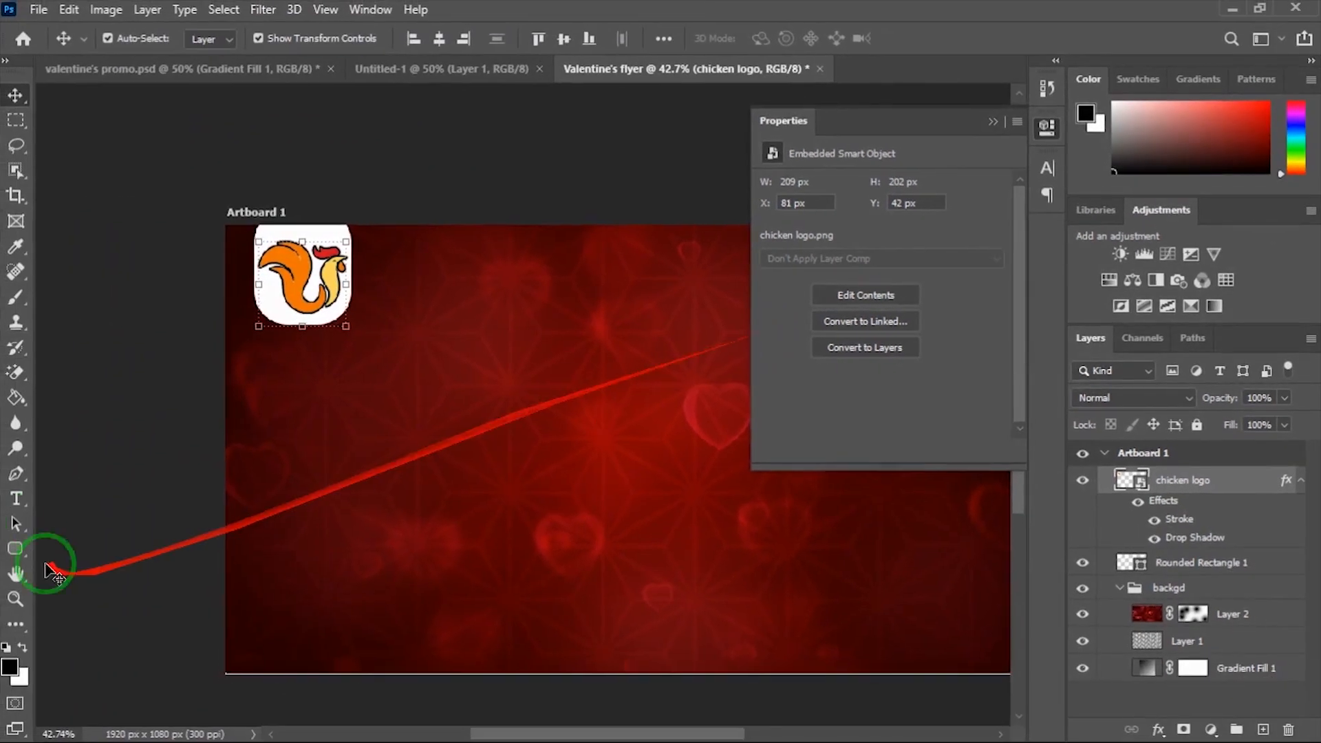
Step: Select Rounded Rectangle 1 together with the chicken logo and scale both down to about 86.7%
scroll(454, 318, "down", 4)
scroll(307, 344, "up", 4)
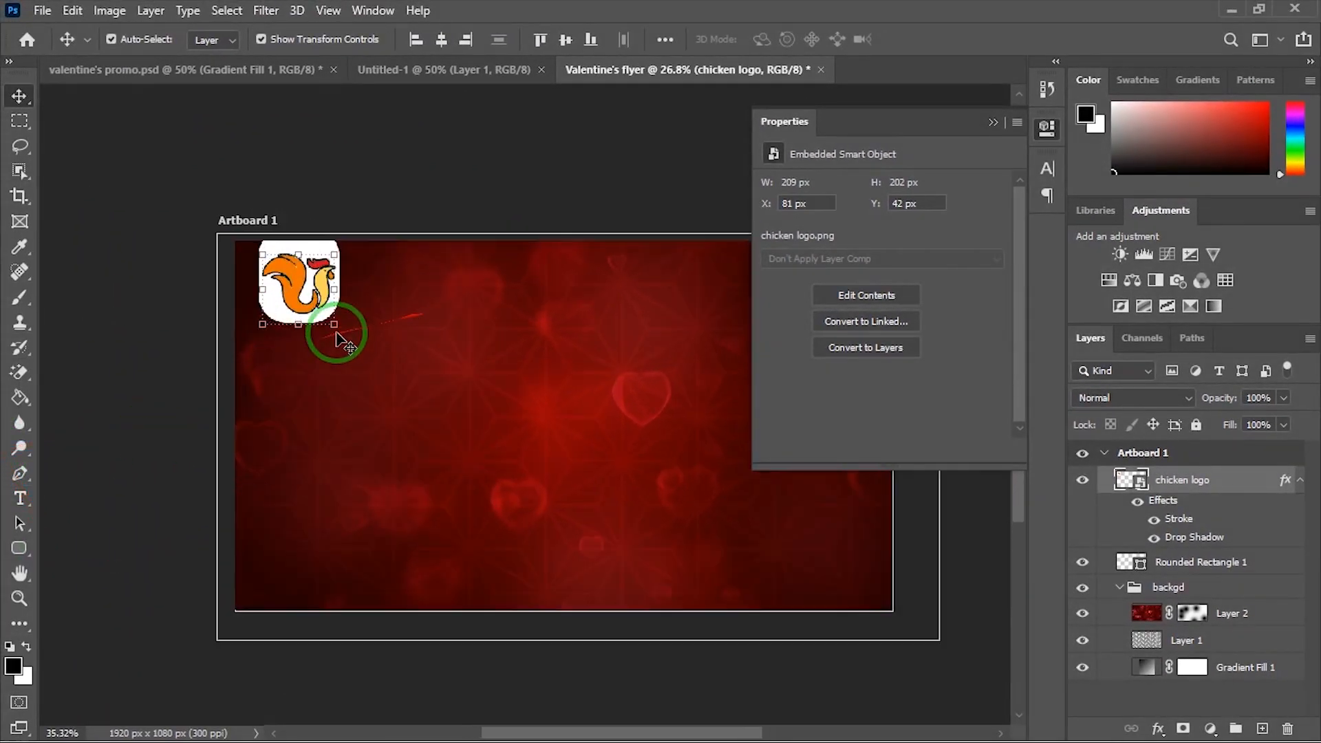
scroll(312, 337, "up", 2)
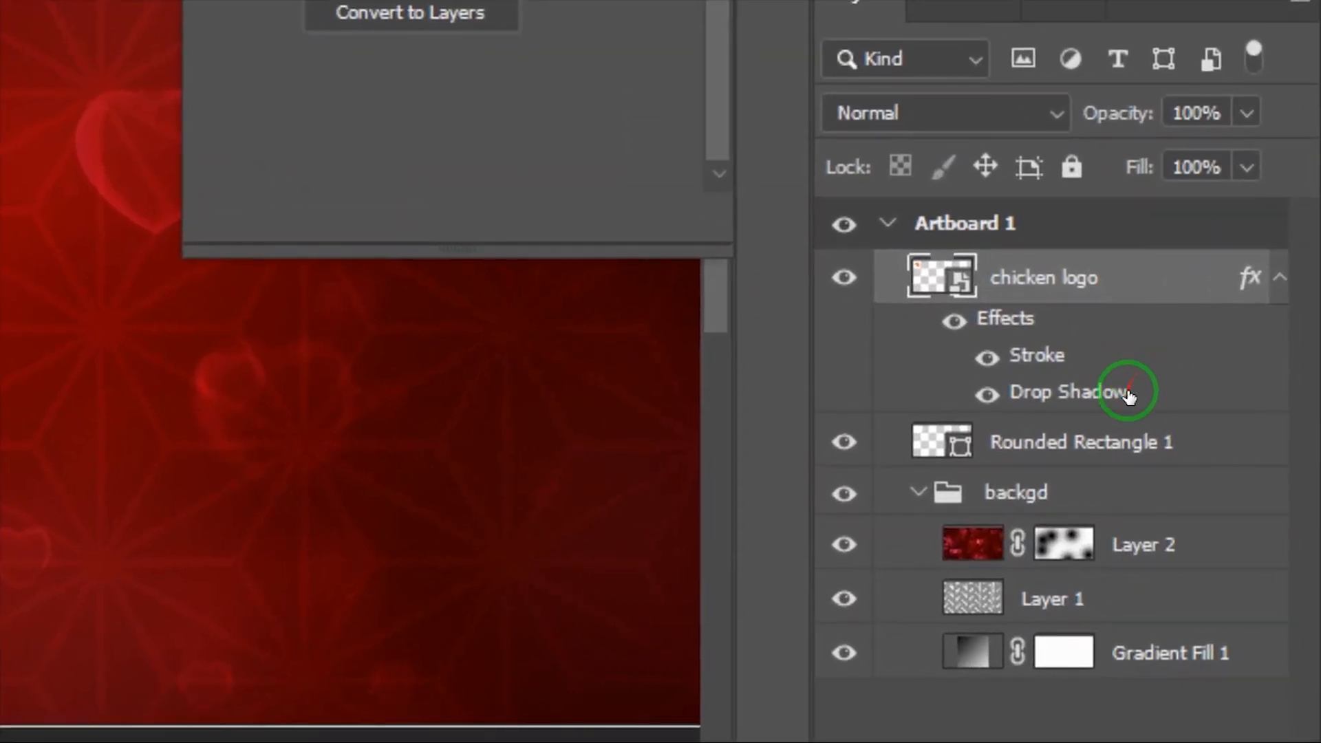
left_click(1134, 440)
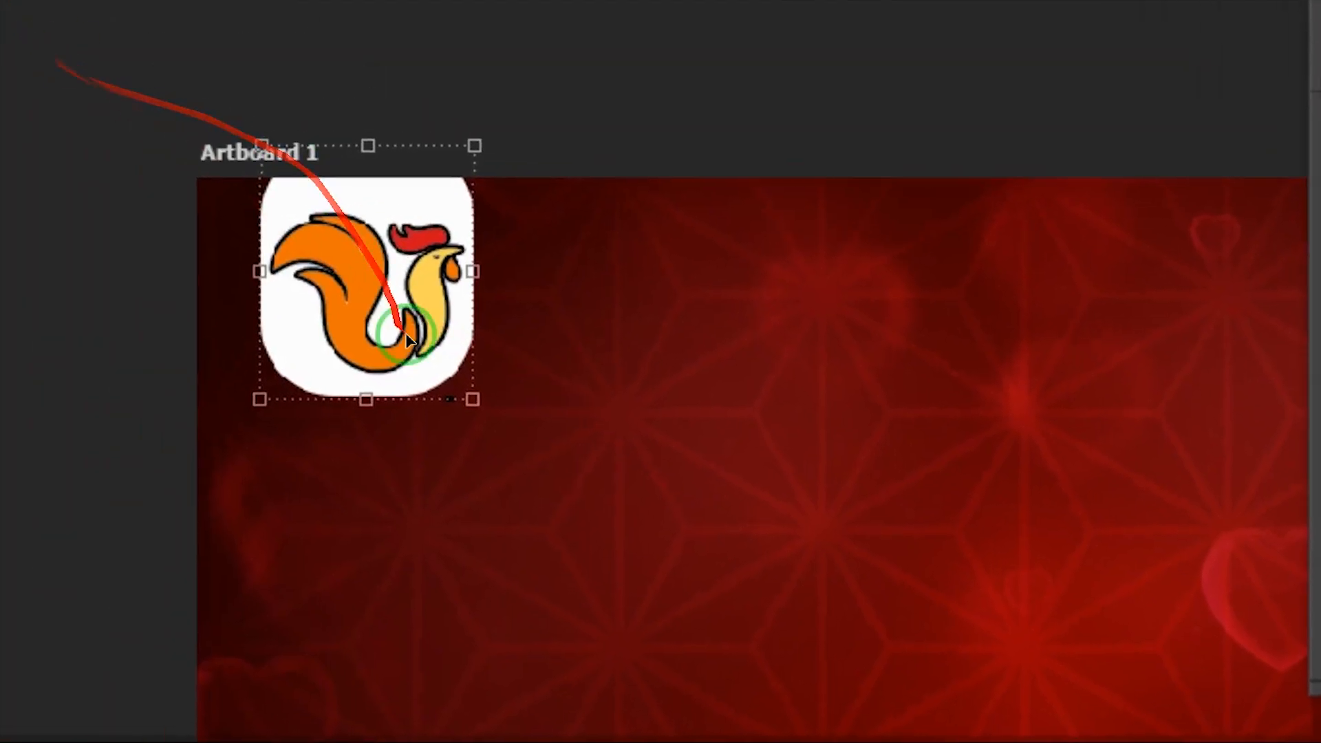
left_click_drag(277, 265, 275, 266)
left_click_drag(481, 410, 452, 378)
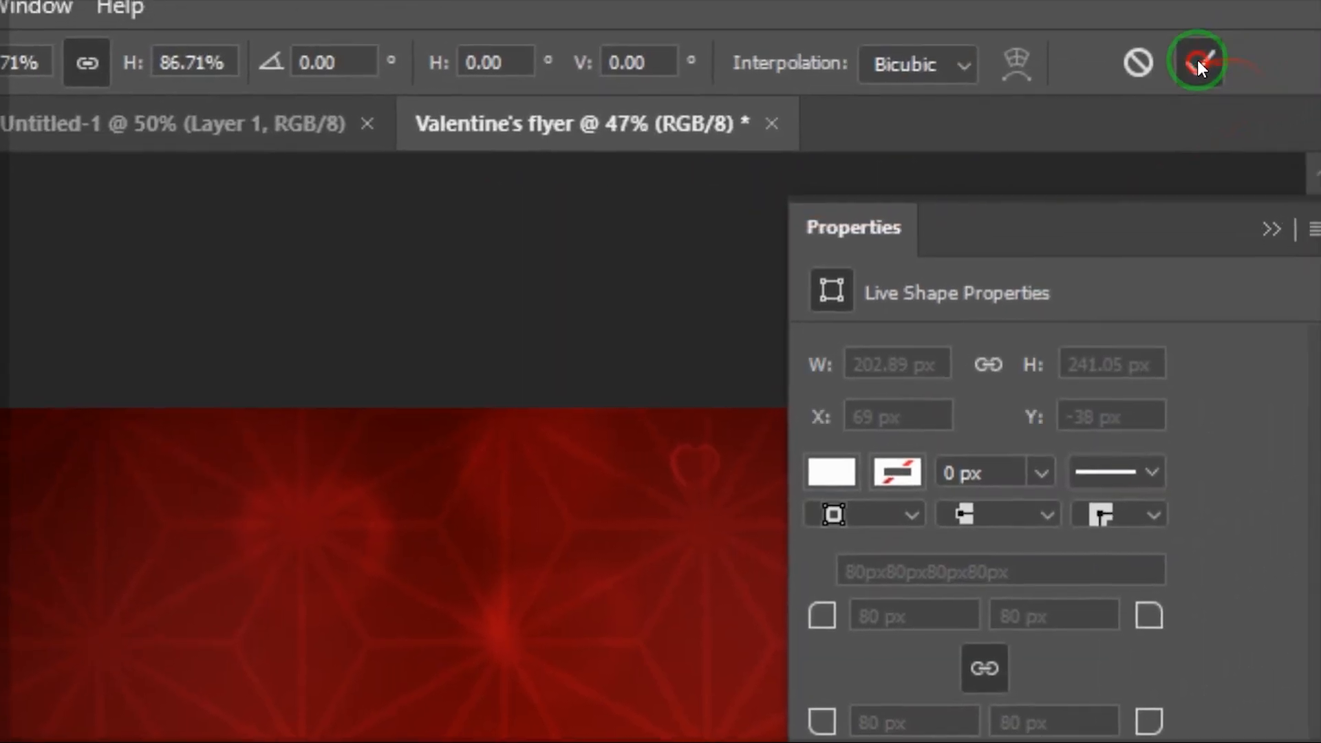
left_click(1194, 60)
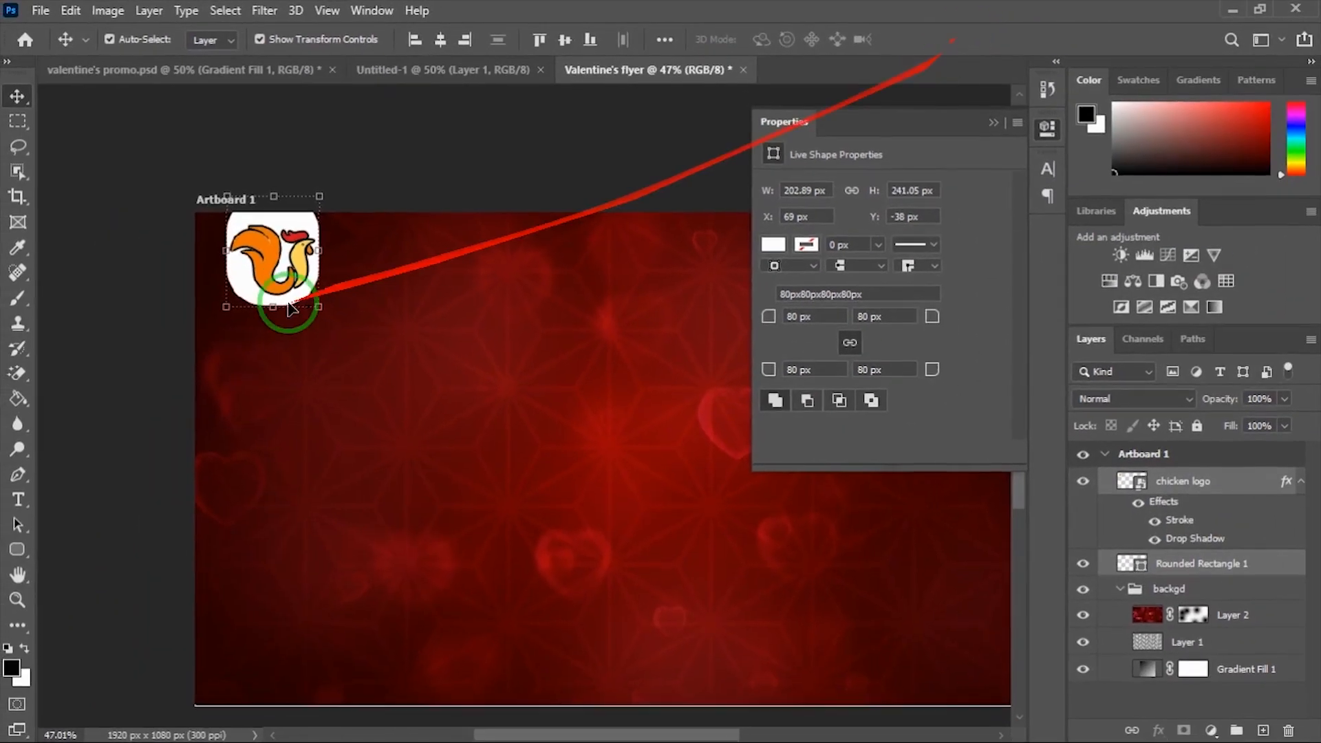
Step: Add a point text reading "SIZZ" on the background, to the right of the chicken logo badge
scroll(375, 387, "down", 2)
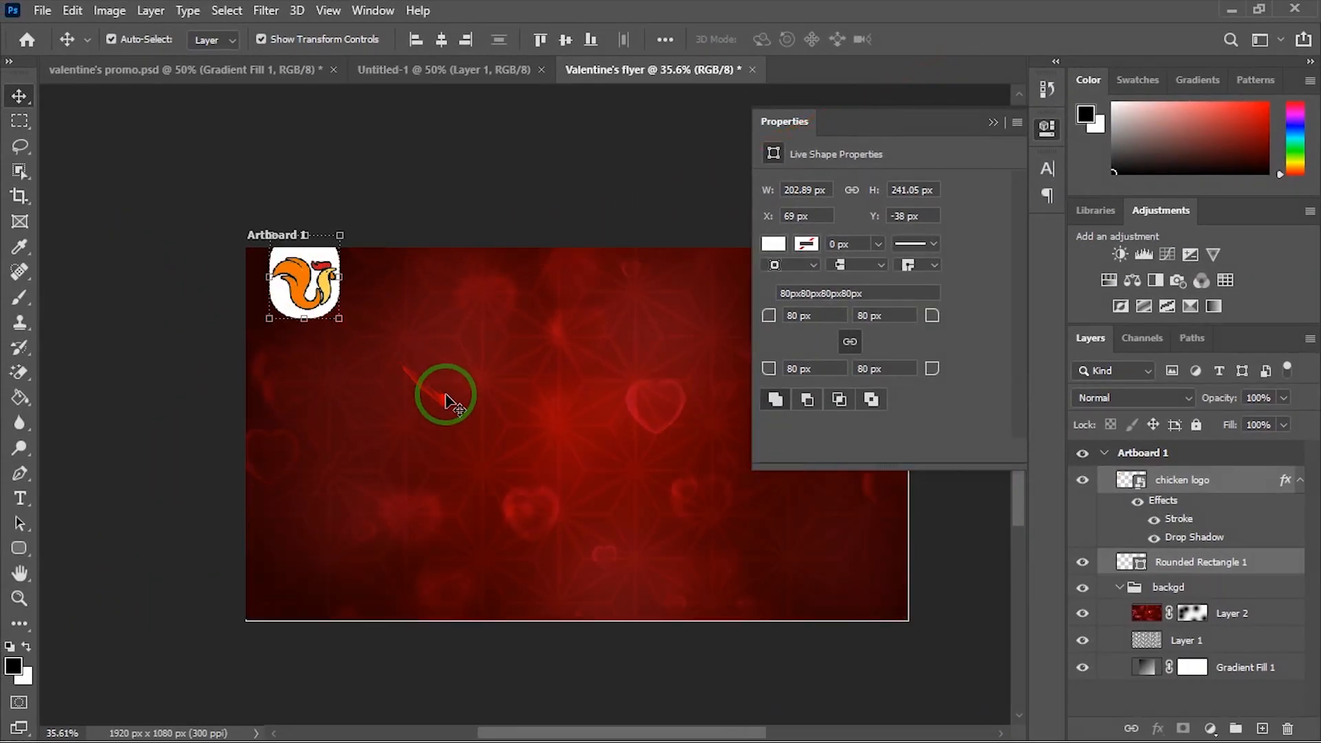
left_click(991, 124)
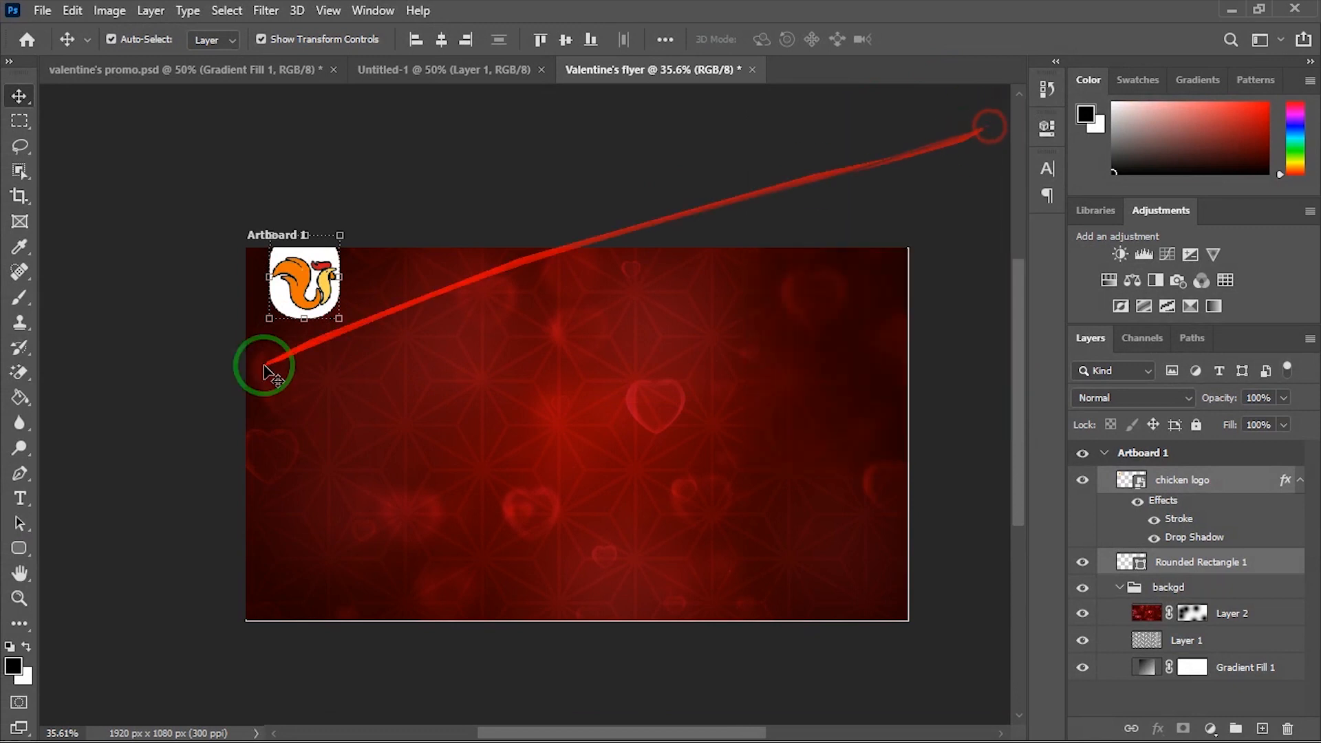
scroll(266, 368, "up", 2)
left_click_drag(456, 387, 433, 398)
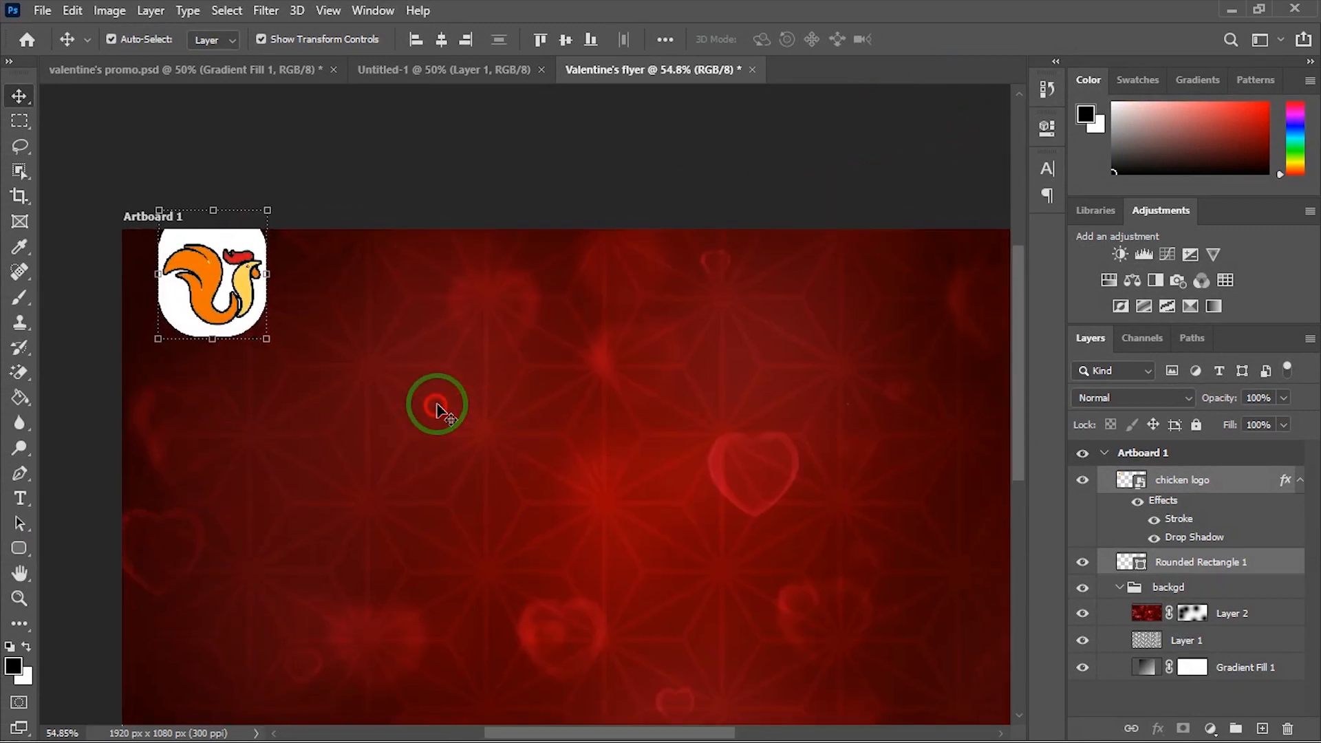
left_click(19, 497)
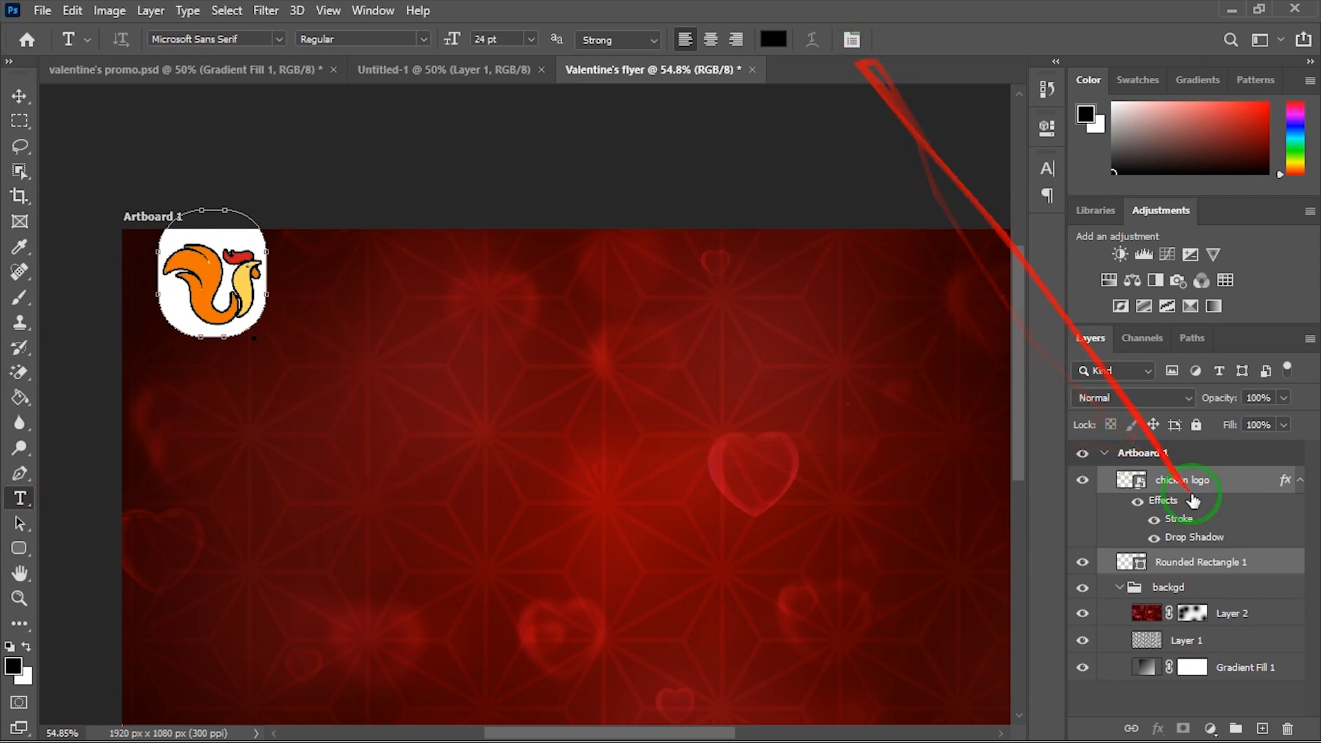
left_click(1183, 639)
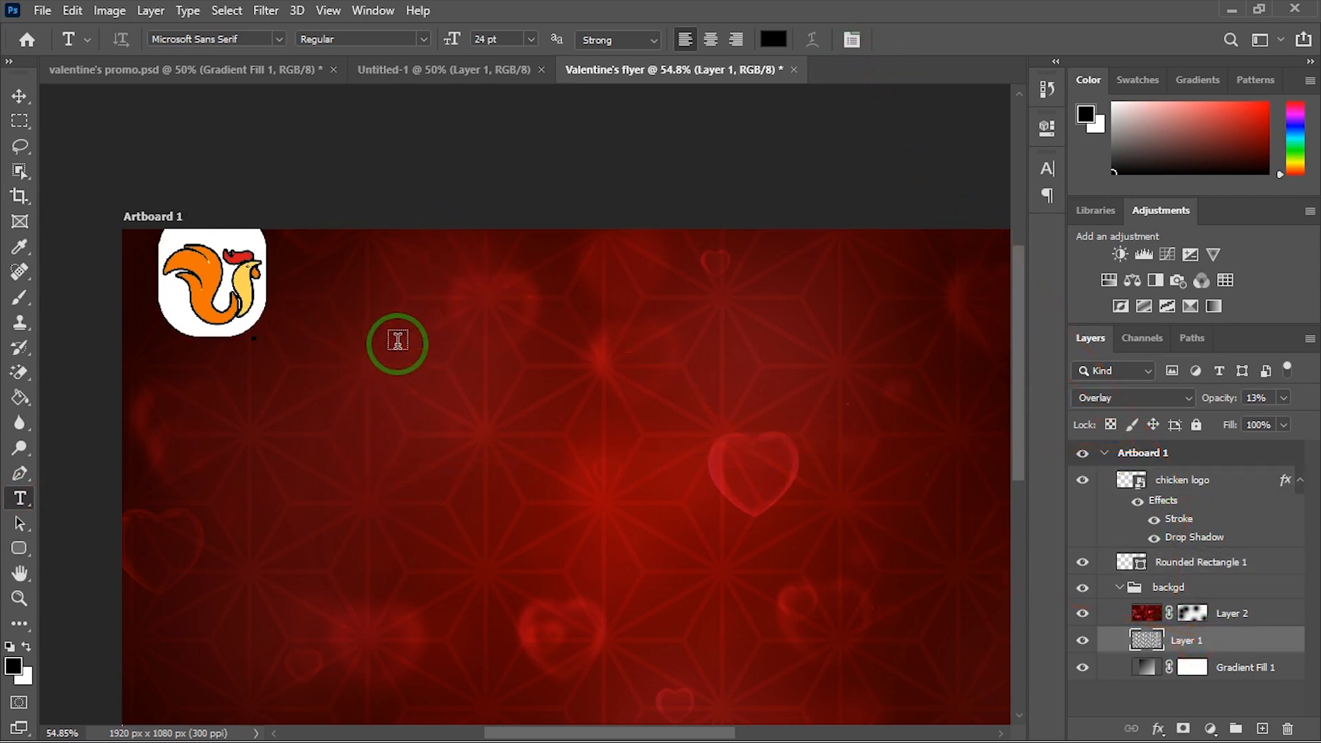
left_click(377, 332)
left_click_drag(413, 318, 427, 318)
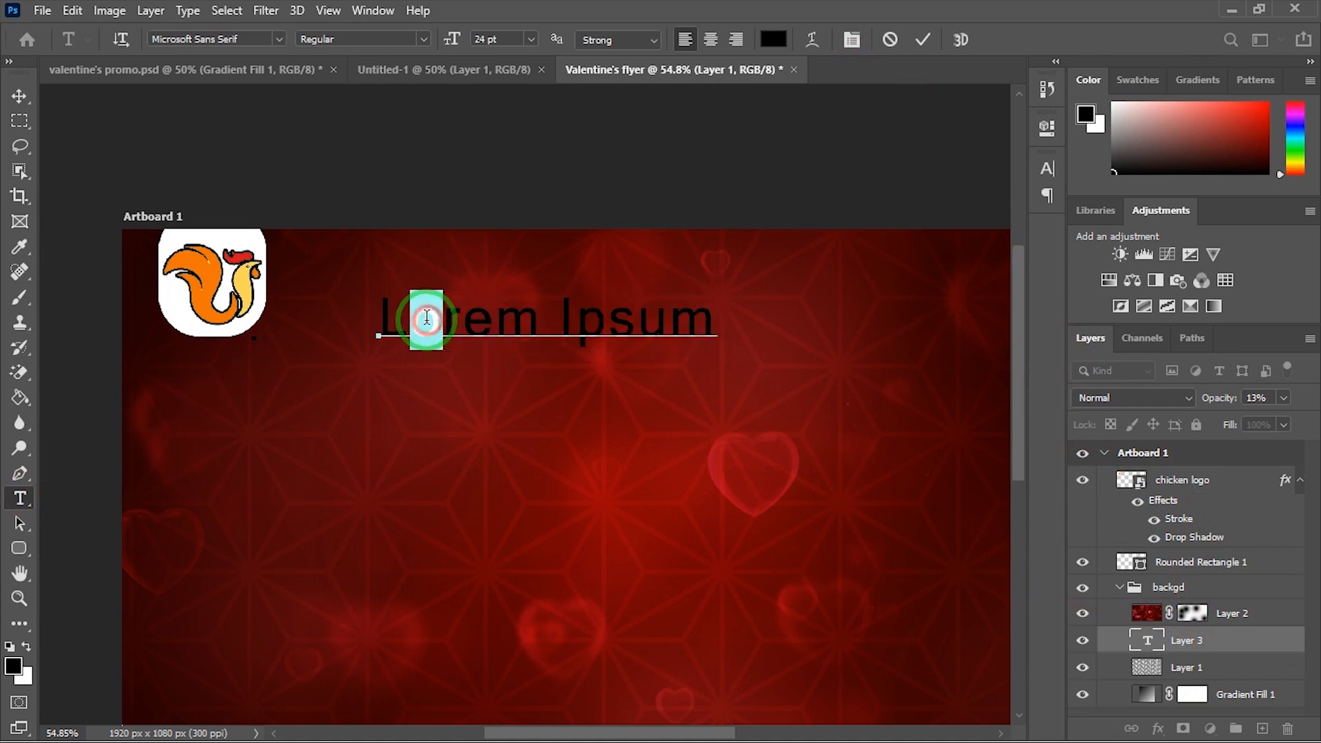
triple_click(426, 318)
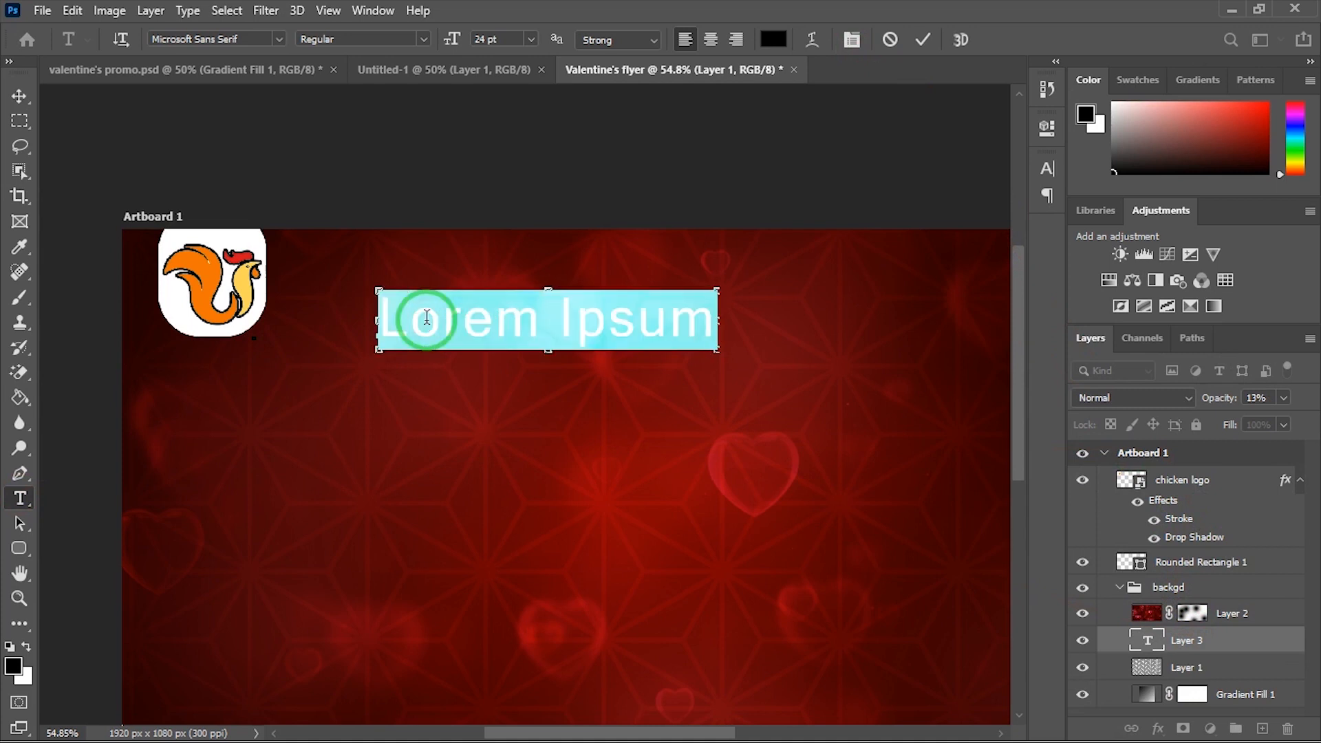
type("SIZZ")
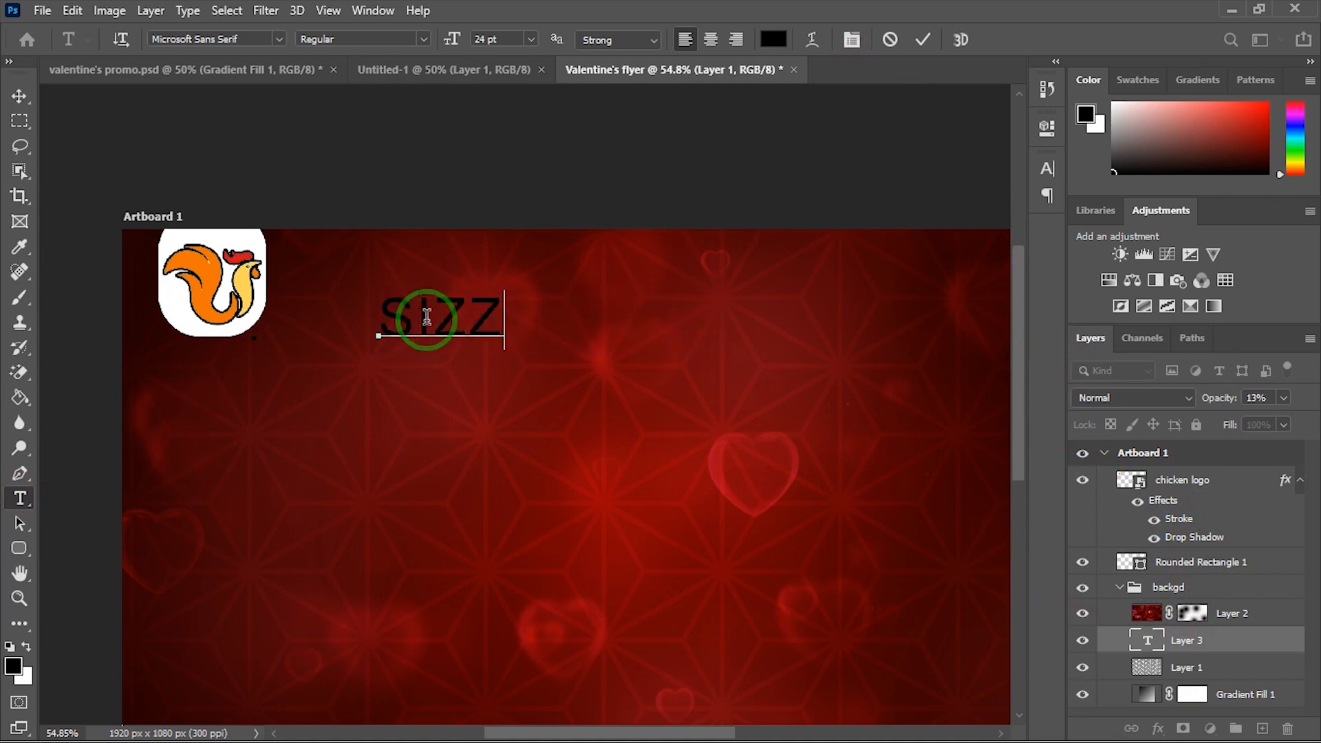
left_click(909, 44)
left_click(19, 95)
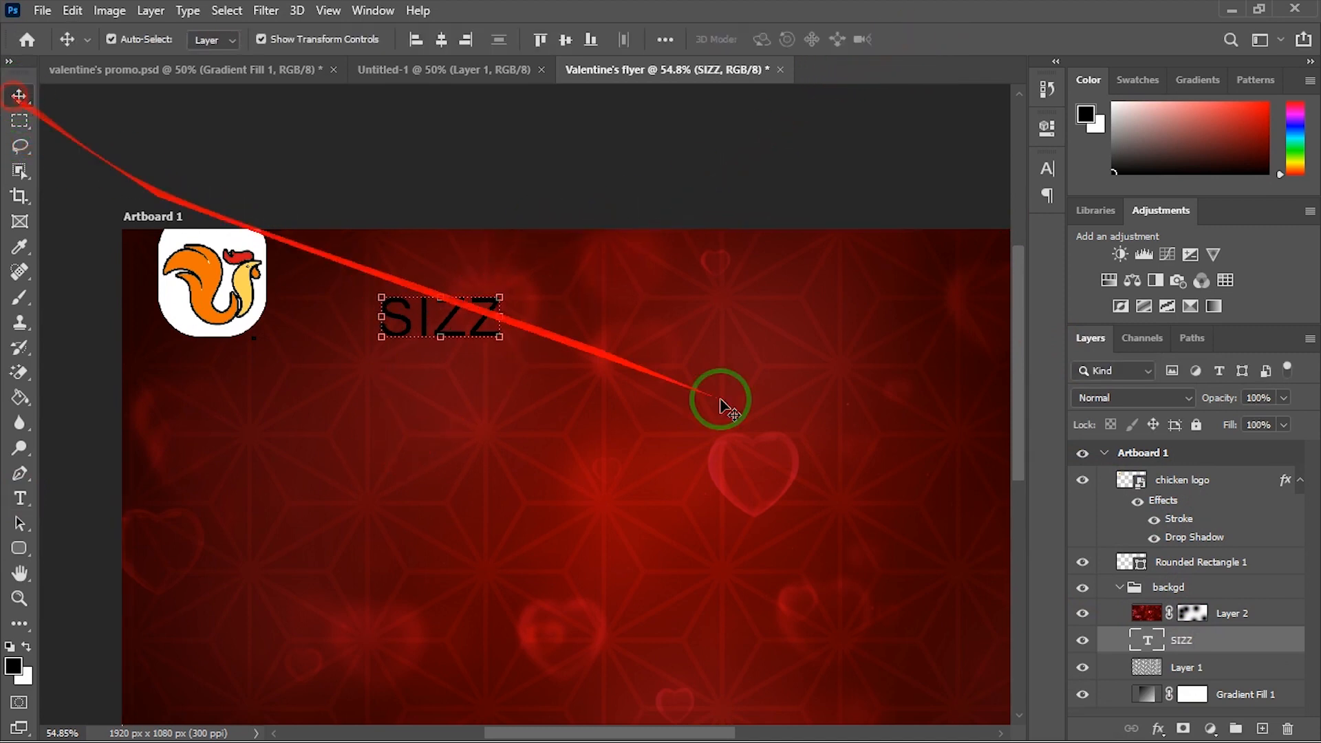
Step: Set the SIZZ text's font to Montserrat Bold and its color to white
left_click(1045, 169)
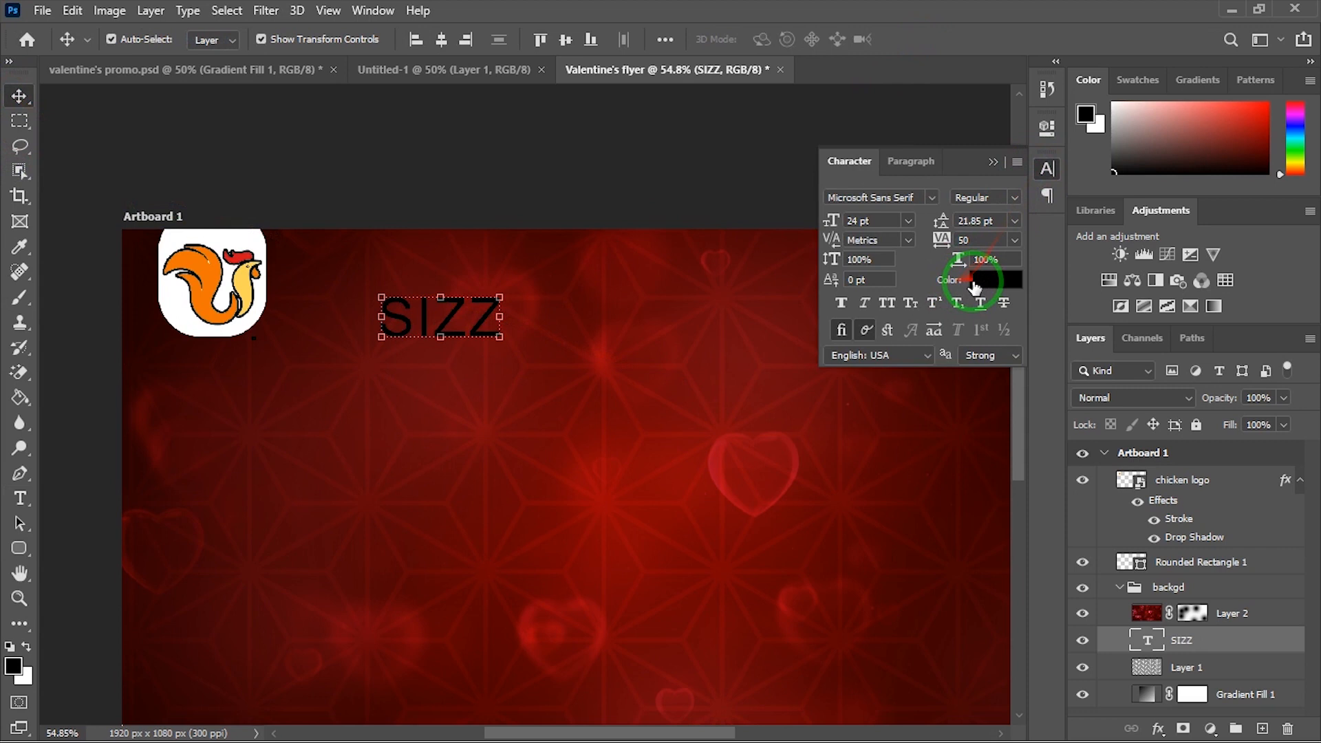
left_click(933, 198)
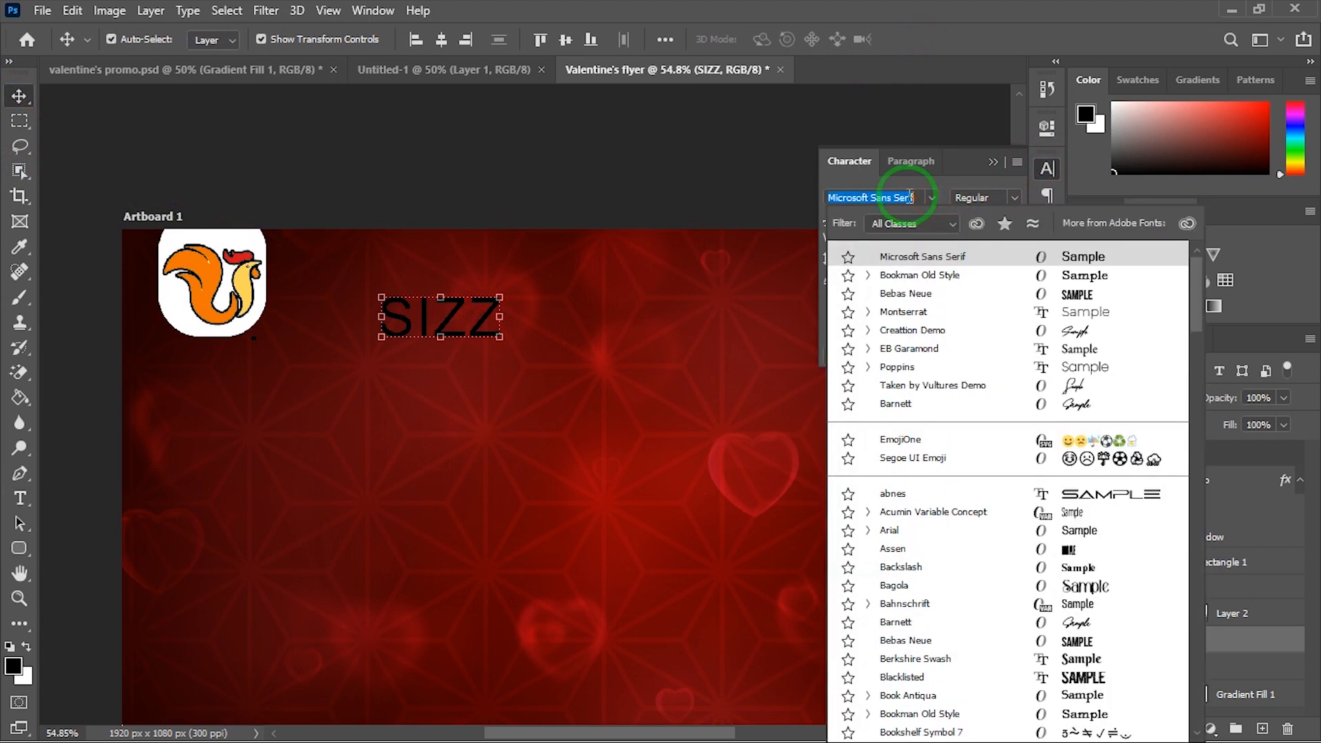
left_click(869, 312)
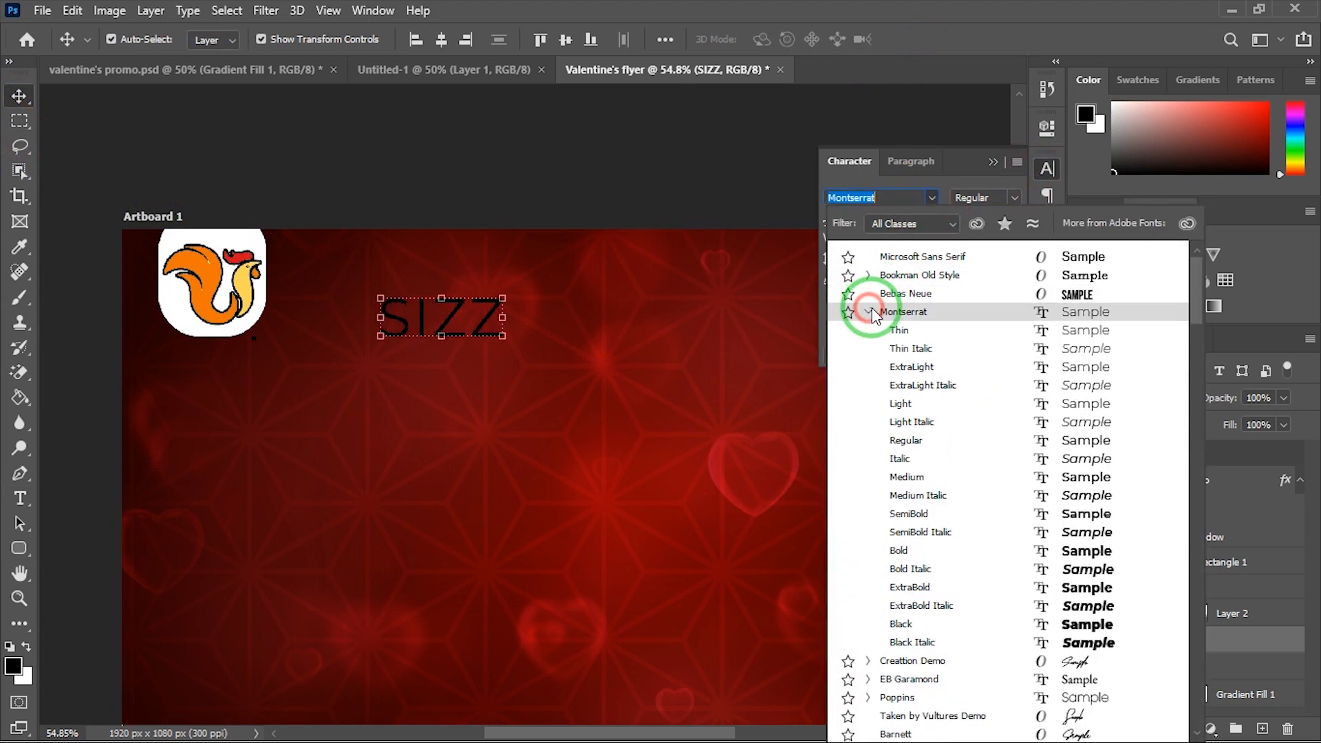
left_click(923, 556)
left_click(1002, 277)
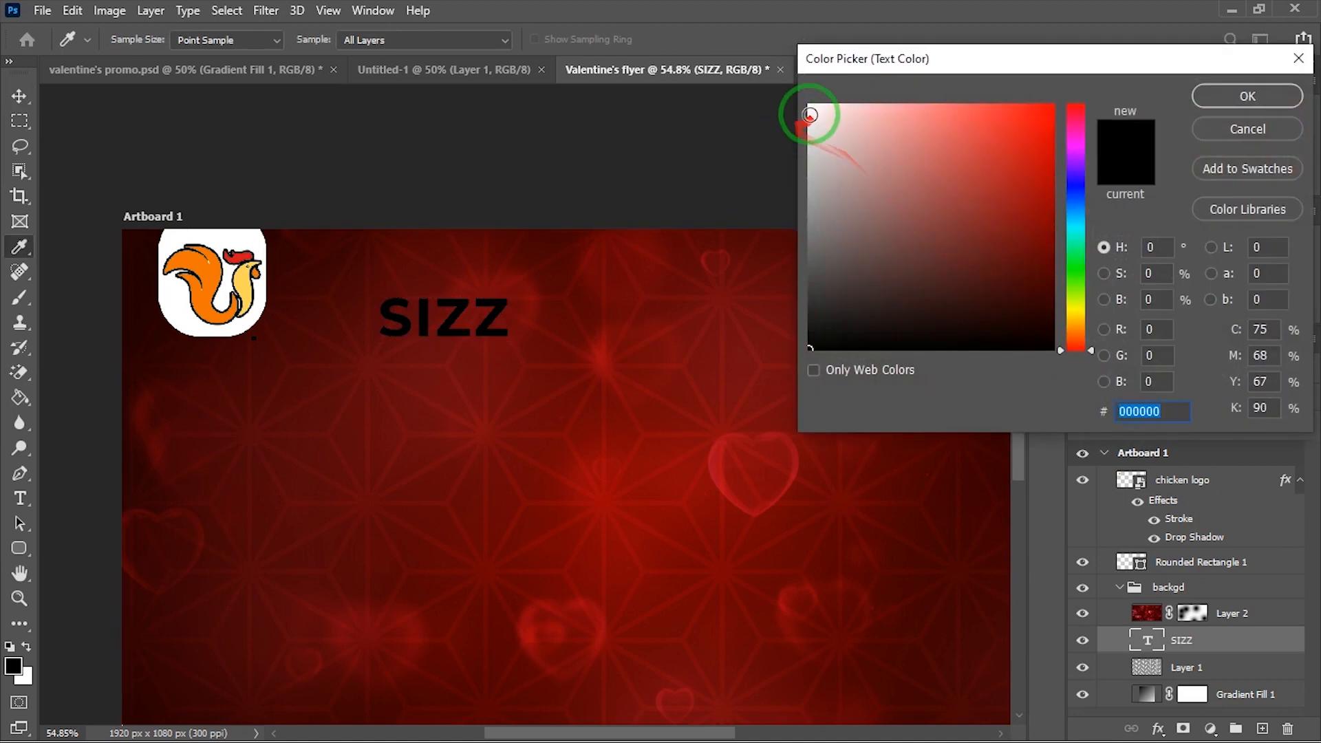
left_click(810, 107)
left_click(1242, 100)
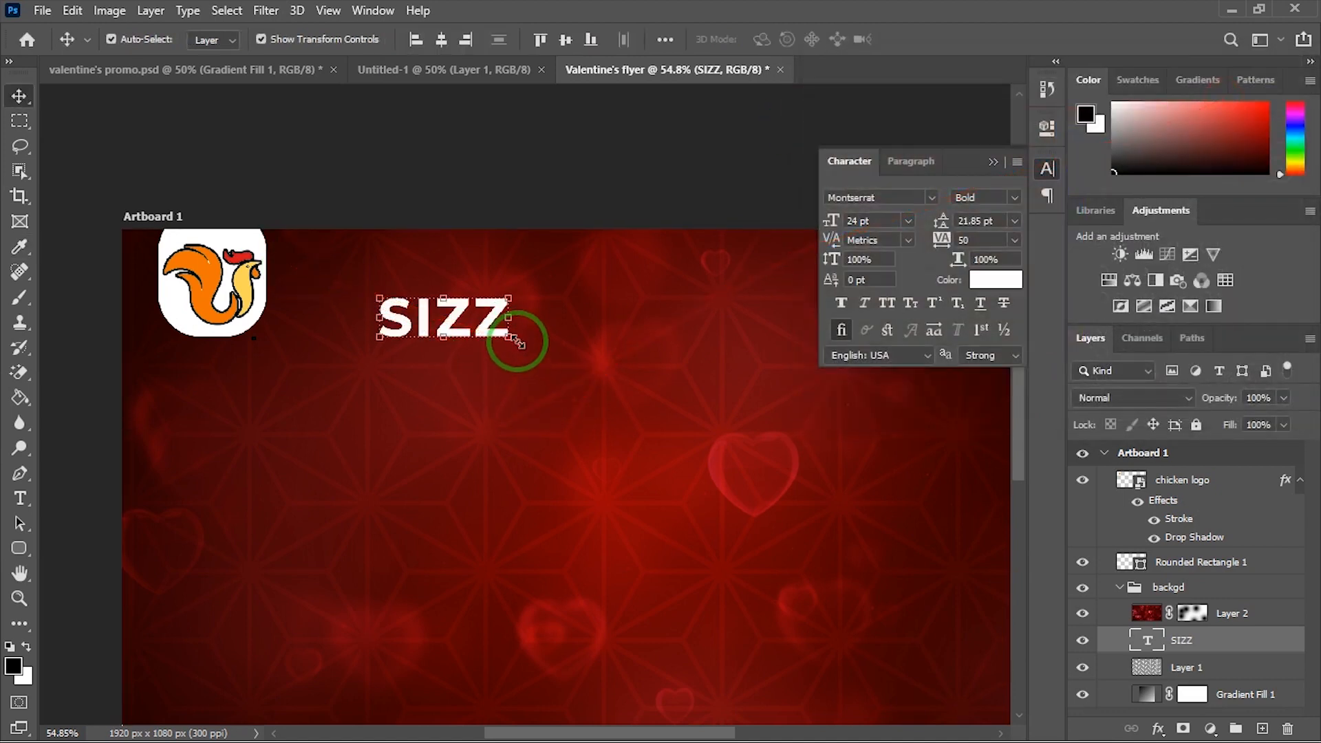
Step: Bring the SIZZ layer above the chicken logo layer, then place the text beside the badge, scaled down to about 16.55 pt
left_click_drag(1220, 636, 1178, 475)
left_click_drag(454, 330, 367, 279)
left_click_drag(425, 244, 385, 257)
key("Return")
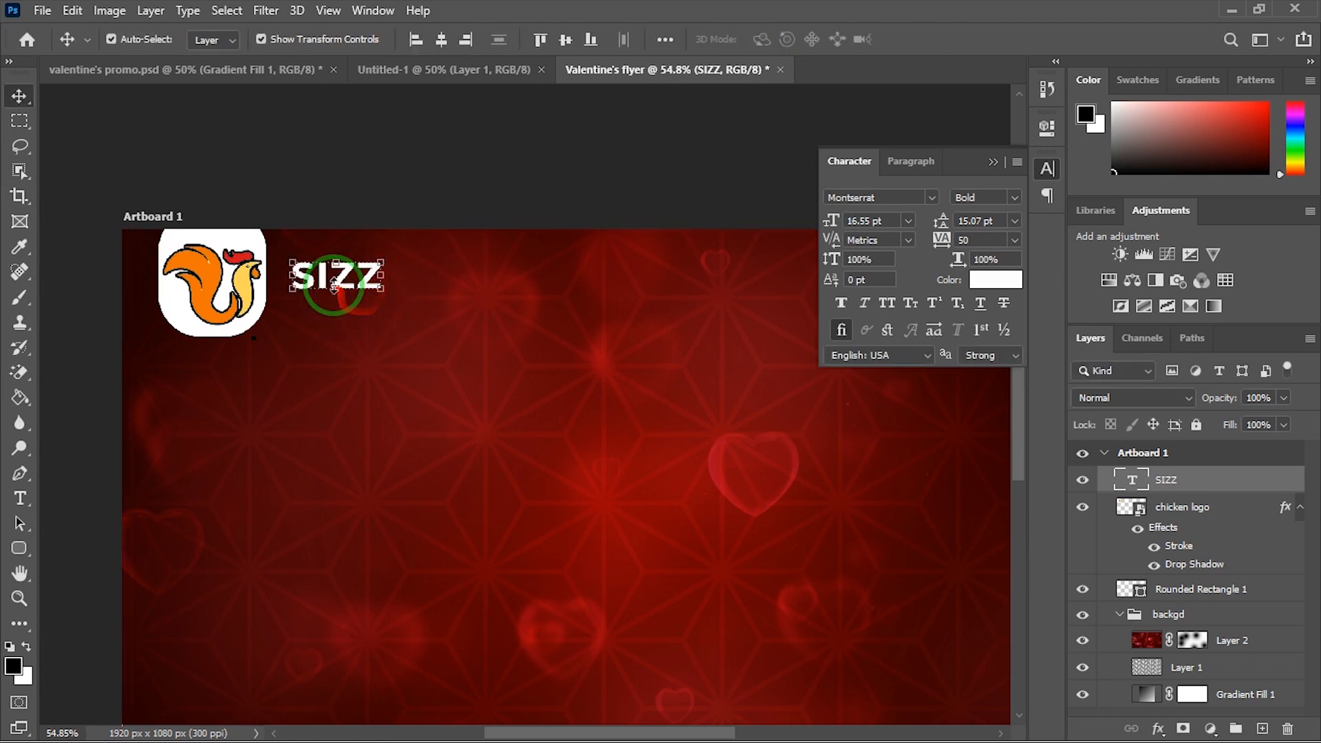
Step: Duplicate the SIZZ text directly below itself and change the copy to read "CHICKEN"
scroll(344, 282, "up", 3)
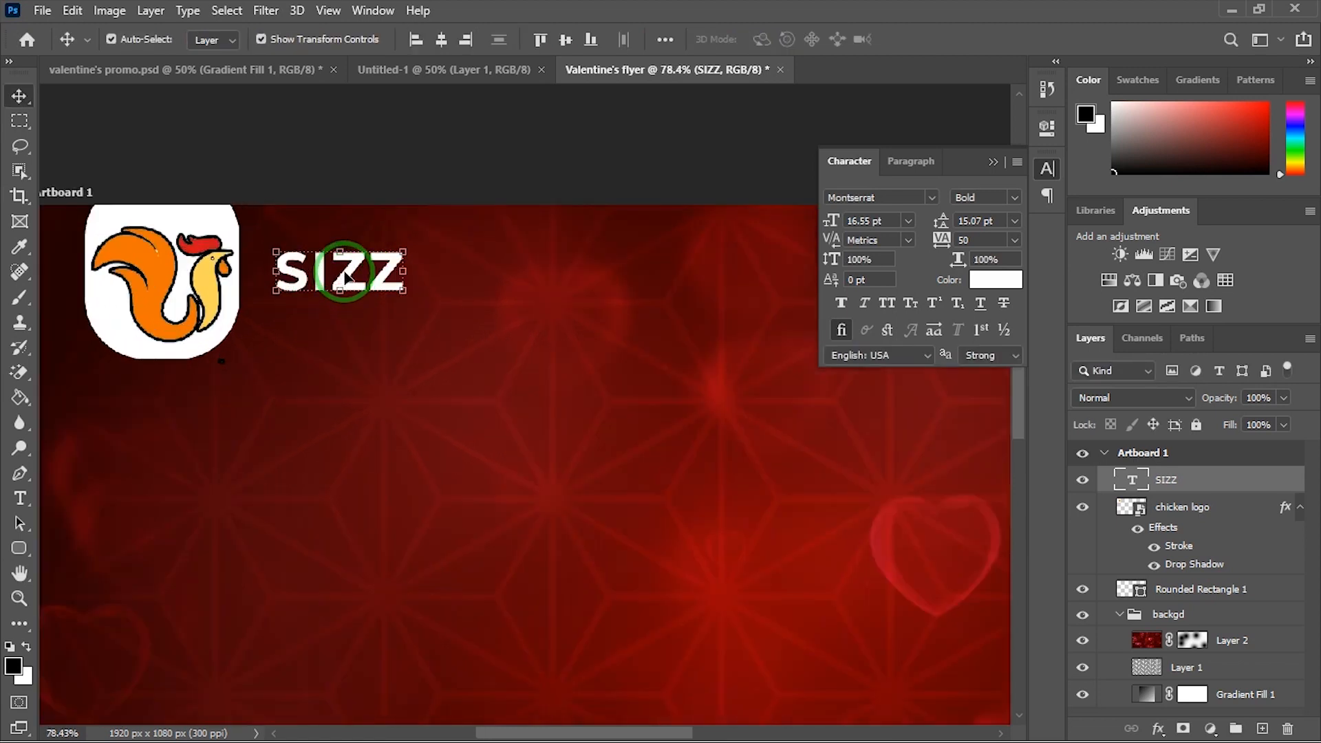
left_click_drag(351, 282, 346, 321)
double_click(343, 318)
type("CHICKEN")
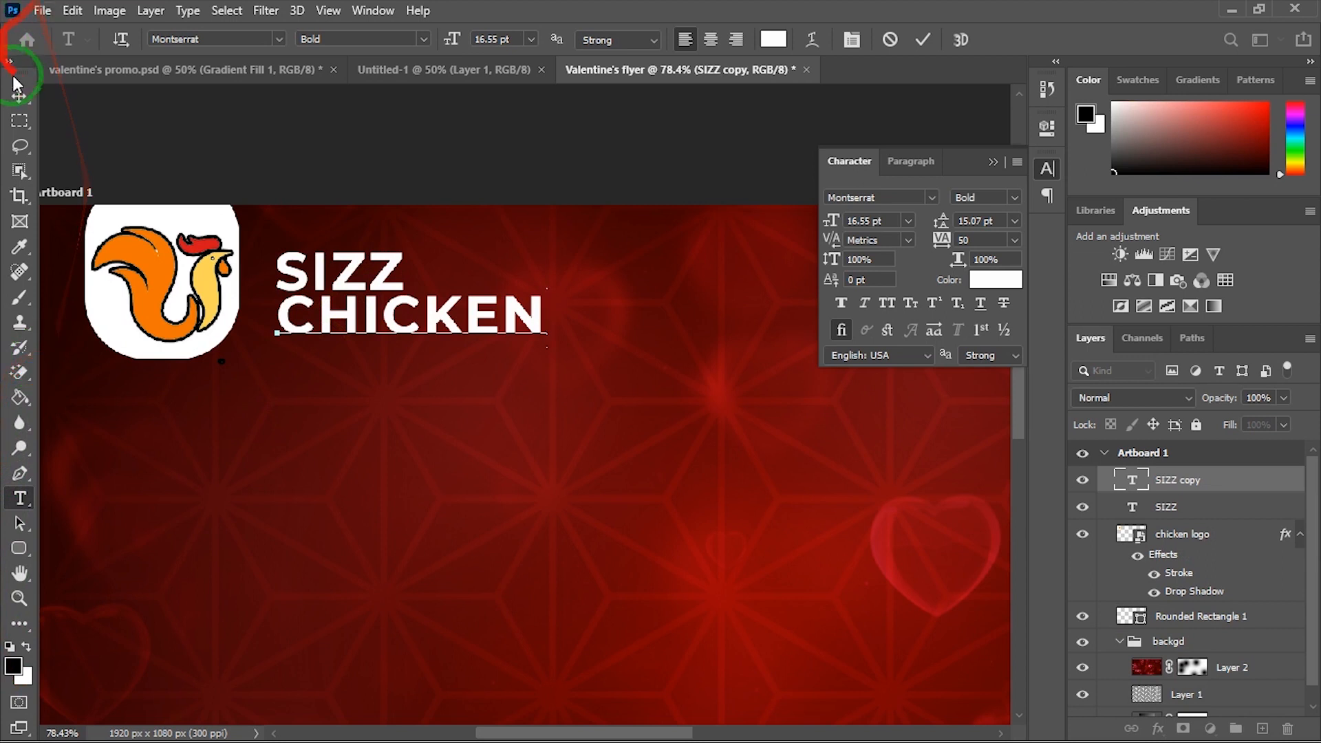
Step: Scale the CHICKEN text down to about 96.8%, keeping it aligned under SIZZ
left_click(20, 98)
left_click_drag(542, 292, 537, 291)
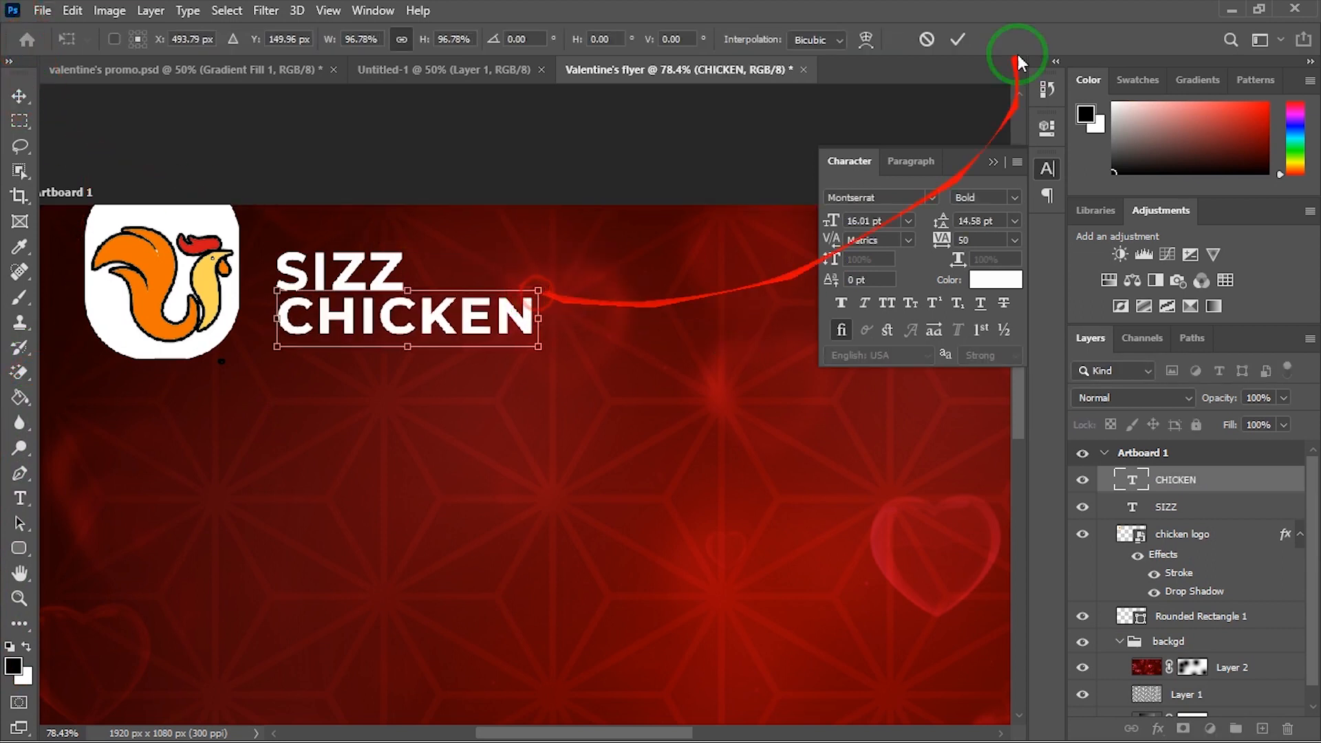
left_click(956, 41)
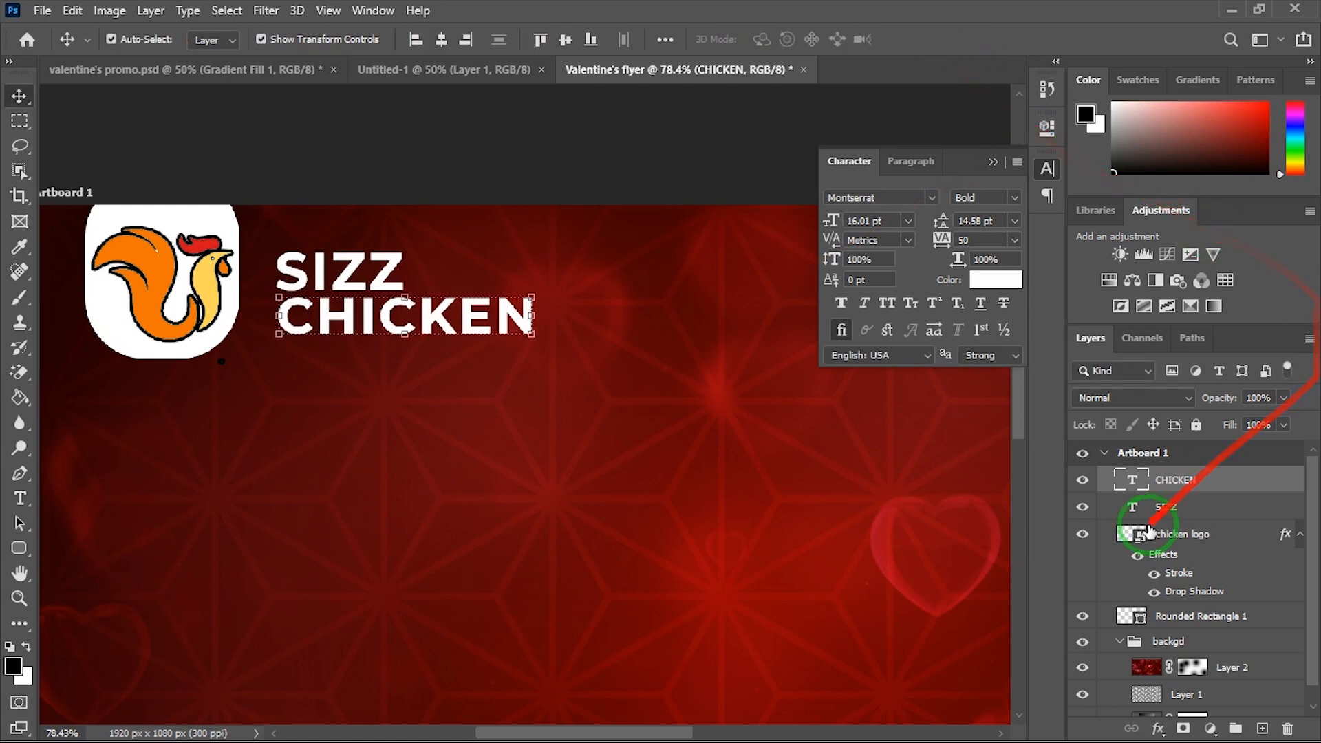
Step: Scale the SIZZ and CHICKEN texts down together slightly and reposition them beside the logo badge
left_click(1185, 508, "shift")
key("ctrl+t")
left_click_drag(530, 242, 497, 257)
left_click_drag(422, 315, 448, 277)
Step: Group the CHICKEN, SIZZ, chicken logo and Rounded Rectangle 1 layers and name the group "Logo"
scroll(394, 300, "down", 2)
scroll(398, 297, "down", 1)
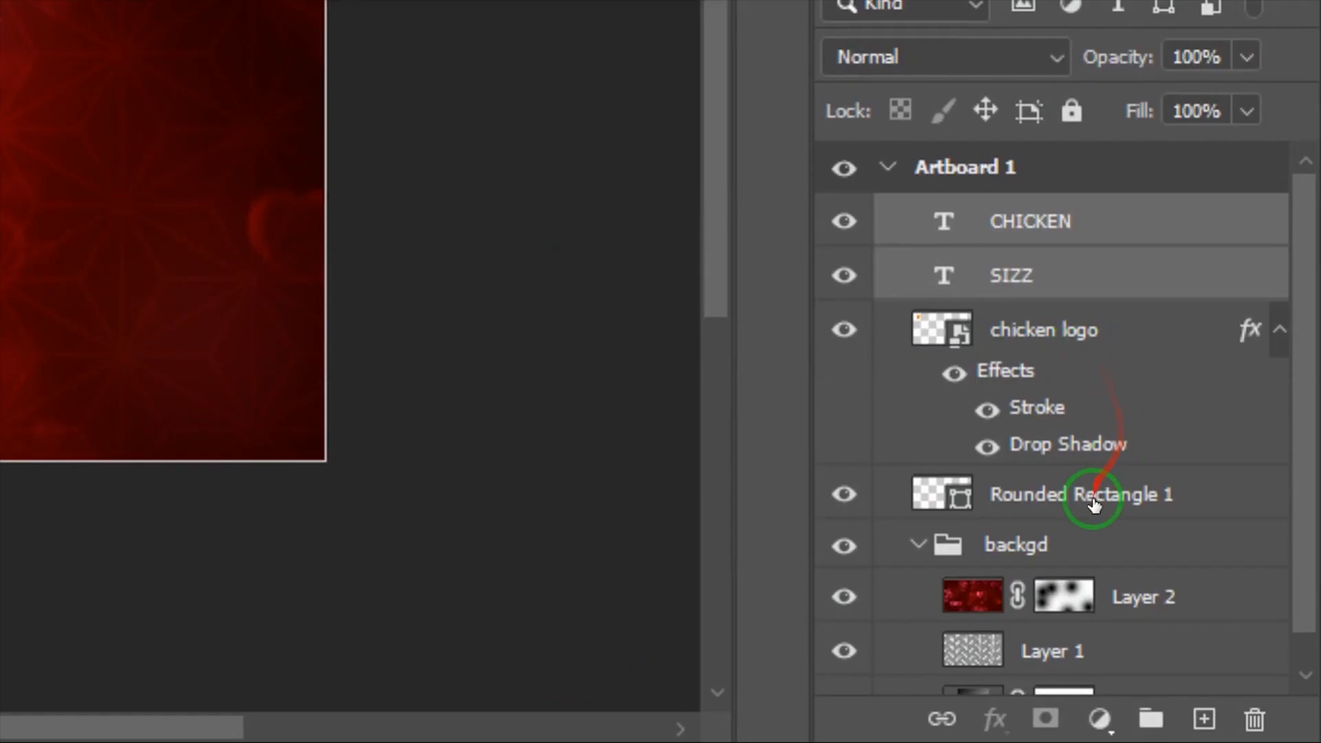
left_click(1078, 490, "shift")
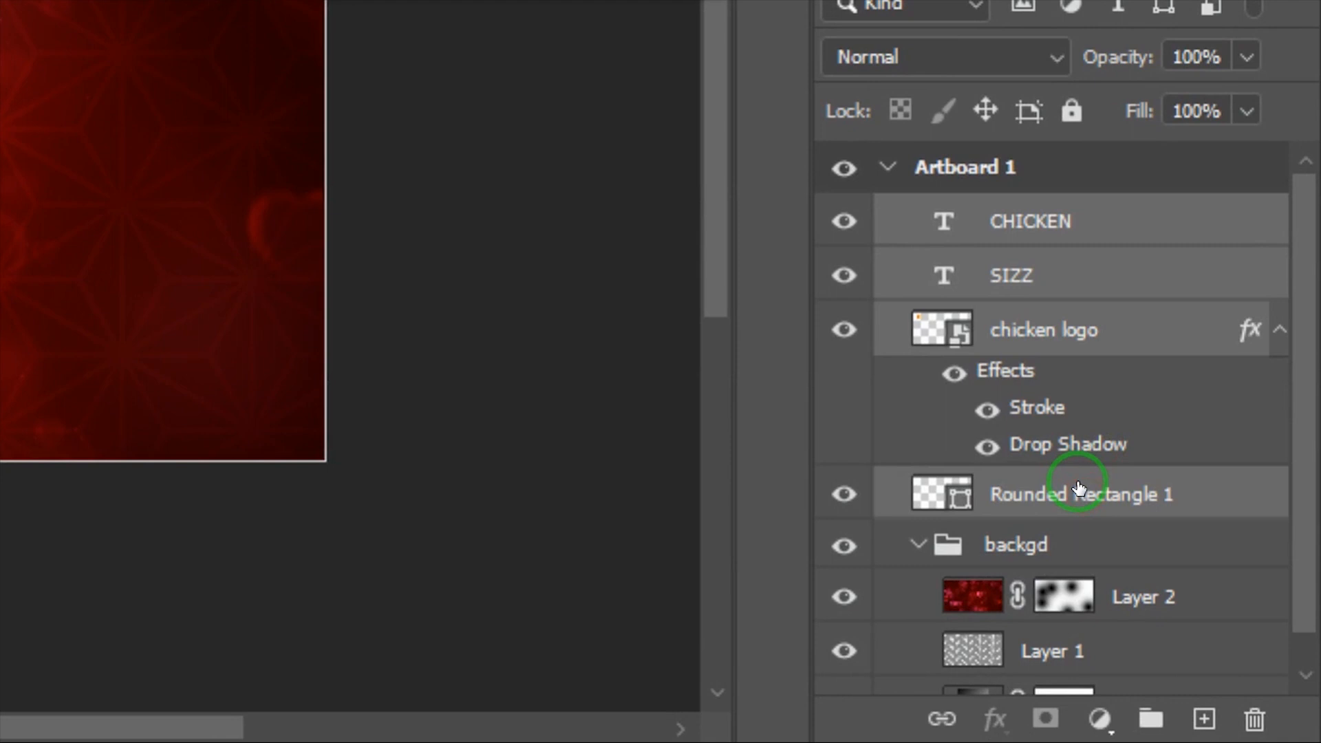
key("ctrl+g")
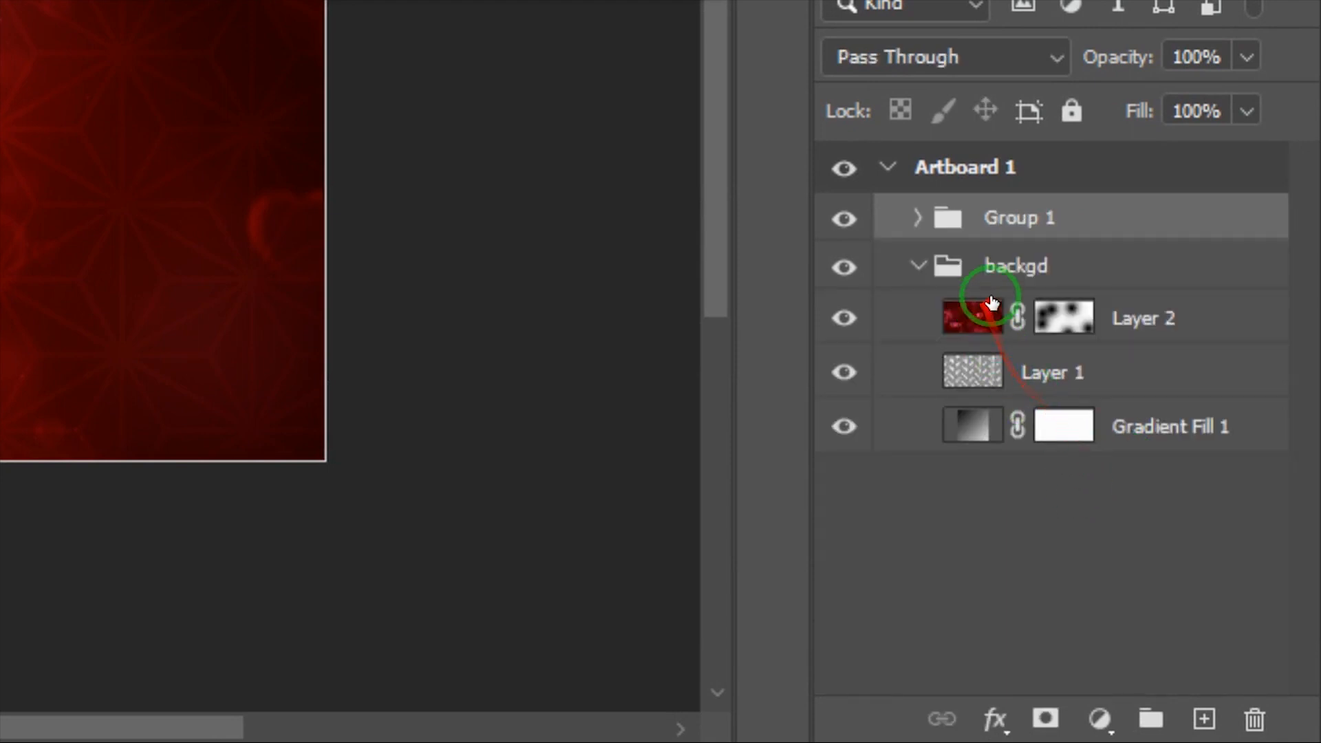
double_click(1004, 218)
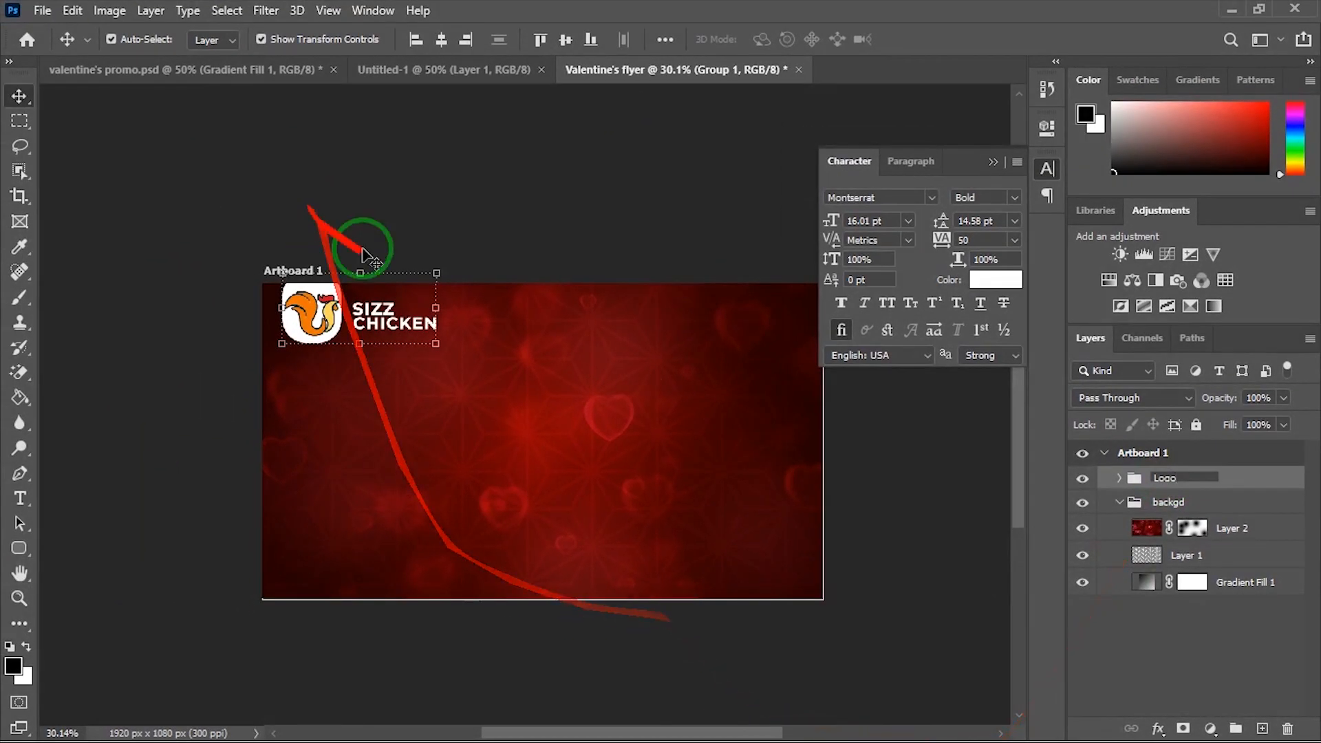
key("Return")
Step: Collapse the backgd group and clear the layer selection
scroll(533, 396, "up", 3)
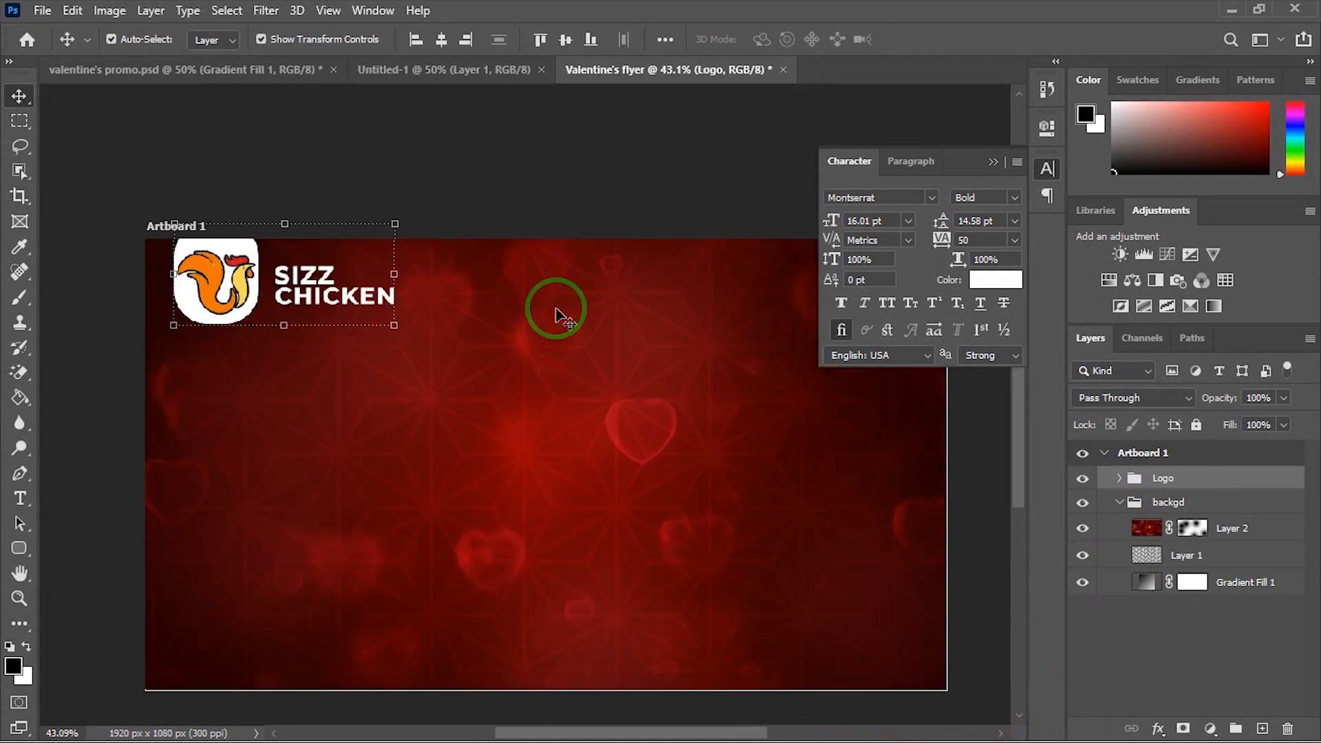
left_click(578, 423)
scroll(570, 273, "down", 2)
left_click(1117, 506)
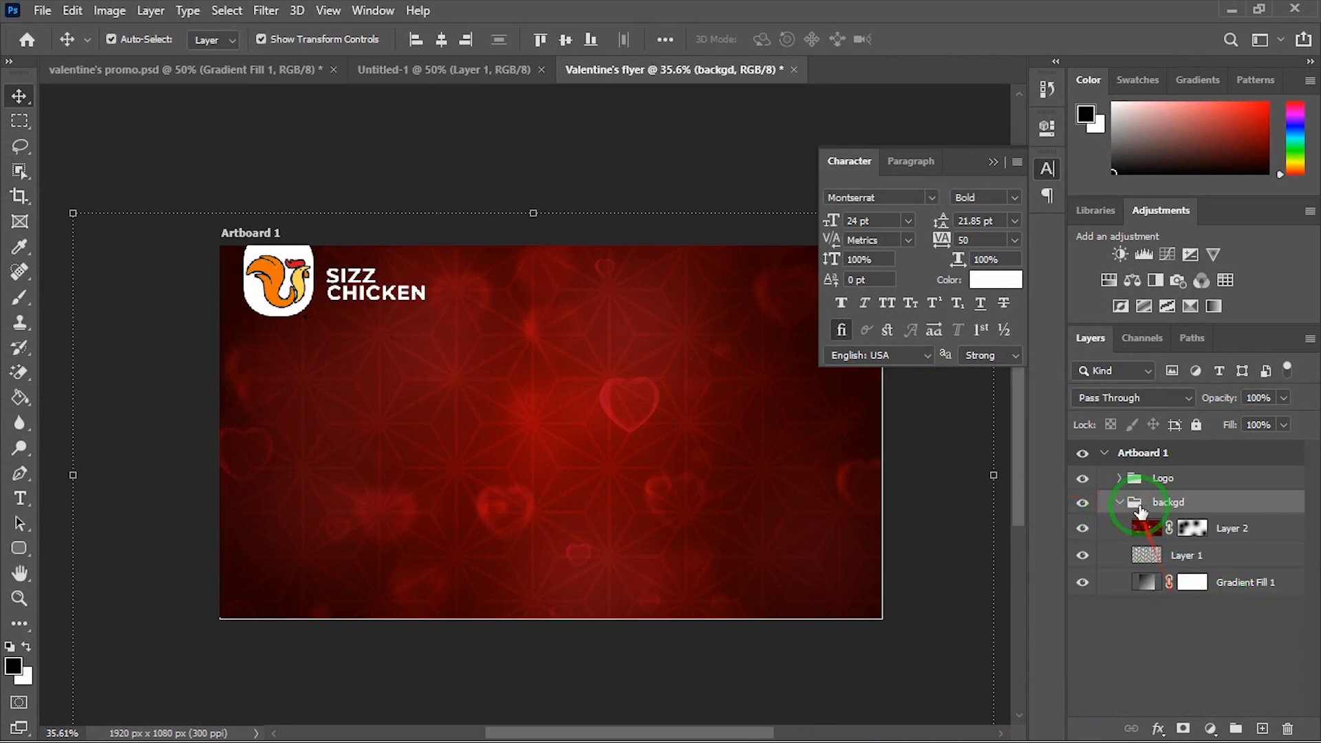
left_click(1119, 502)
left_click(1174, 594)
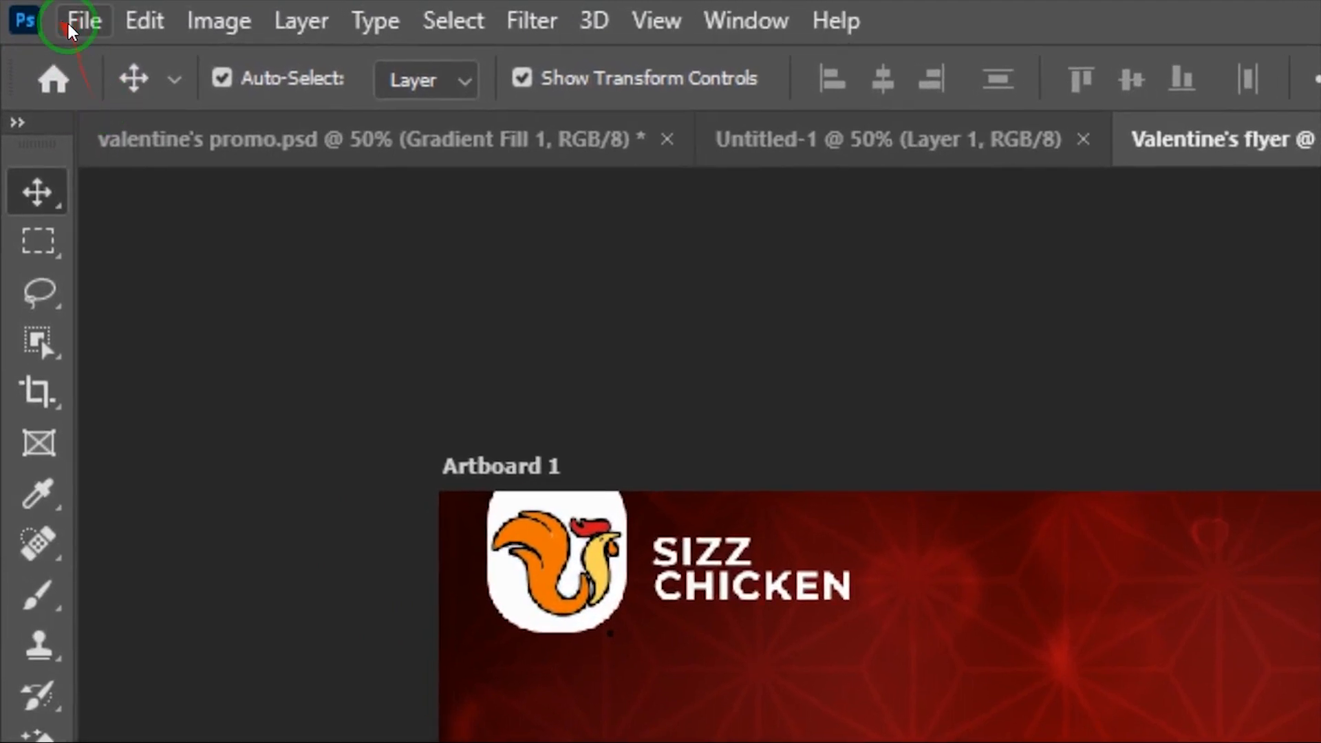
Step: Place the full chicken image on the flyer, accept its placement and collapse the character settings
left_click(42, 10)
left_click(159, 551)
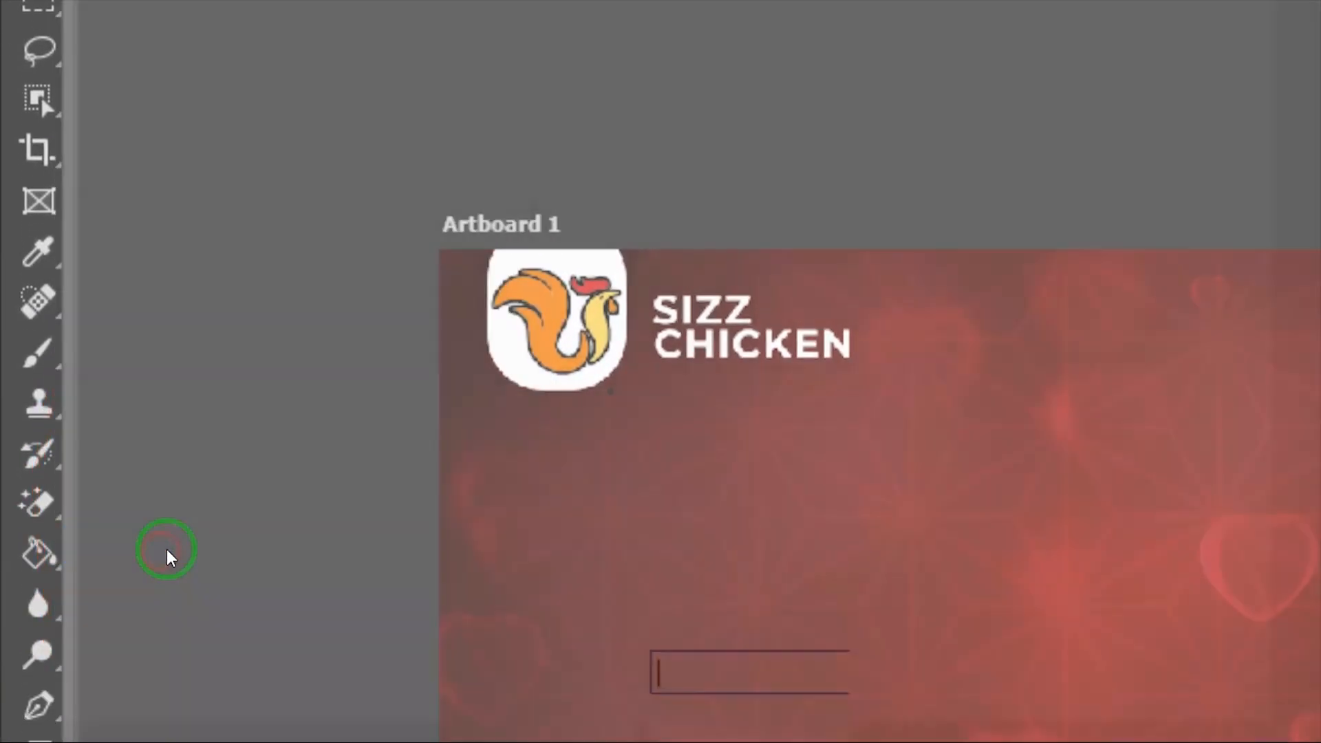
double_click(1058, 139)
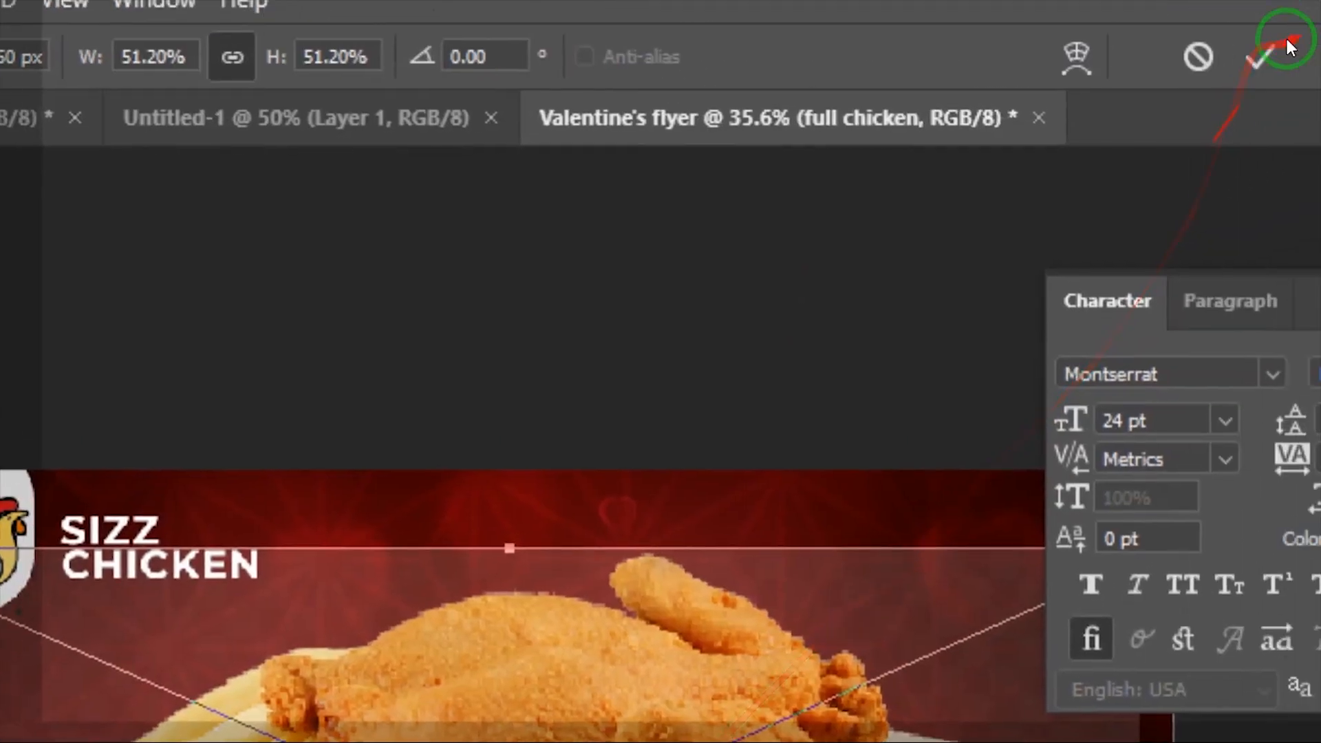
left_click(1320, 0)
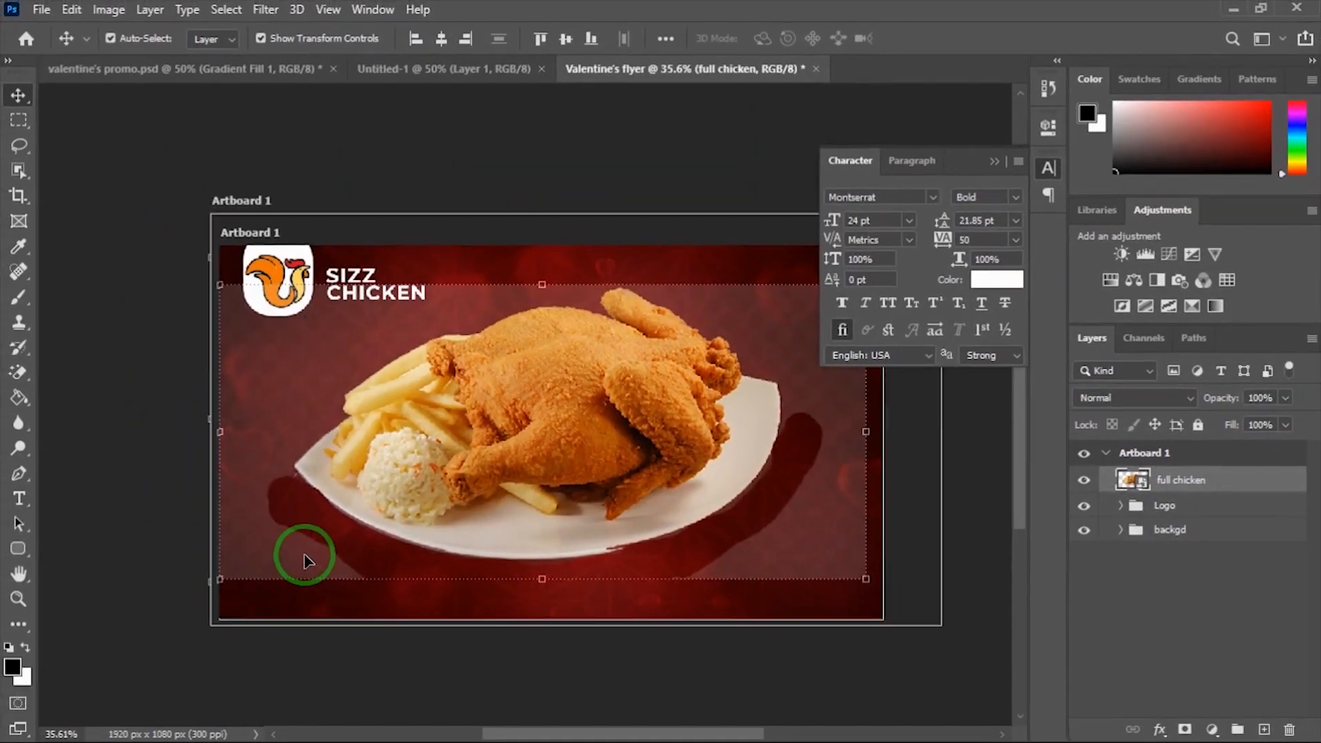
scroll(304, 554, "up", 3)
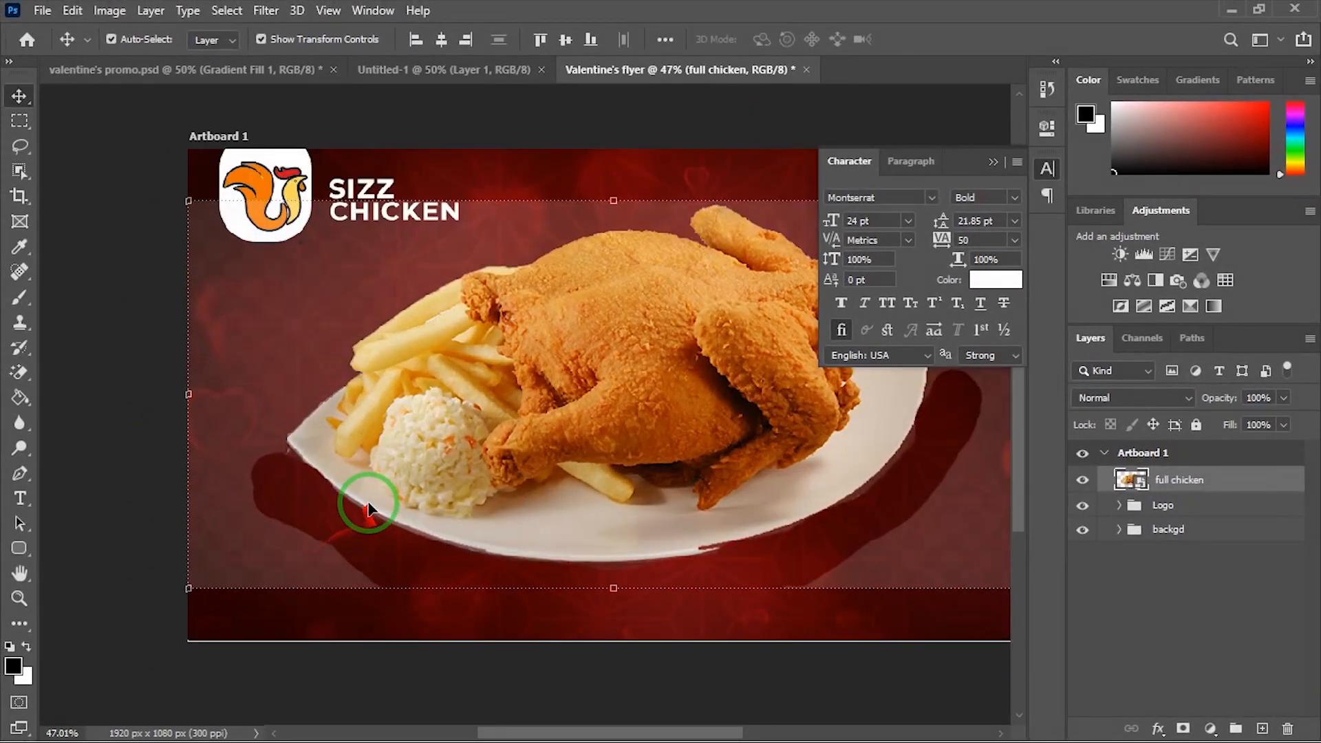
scroll(370, 497, "down", 3)
left_click(991, 163)
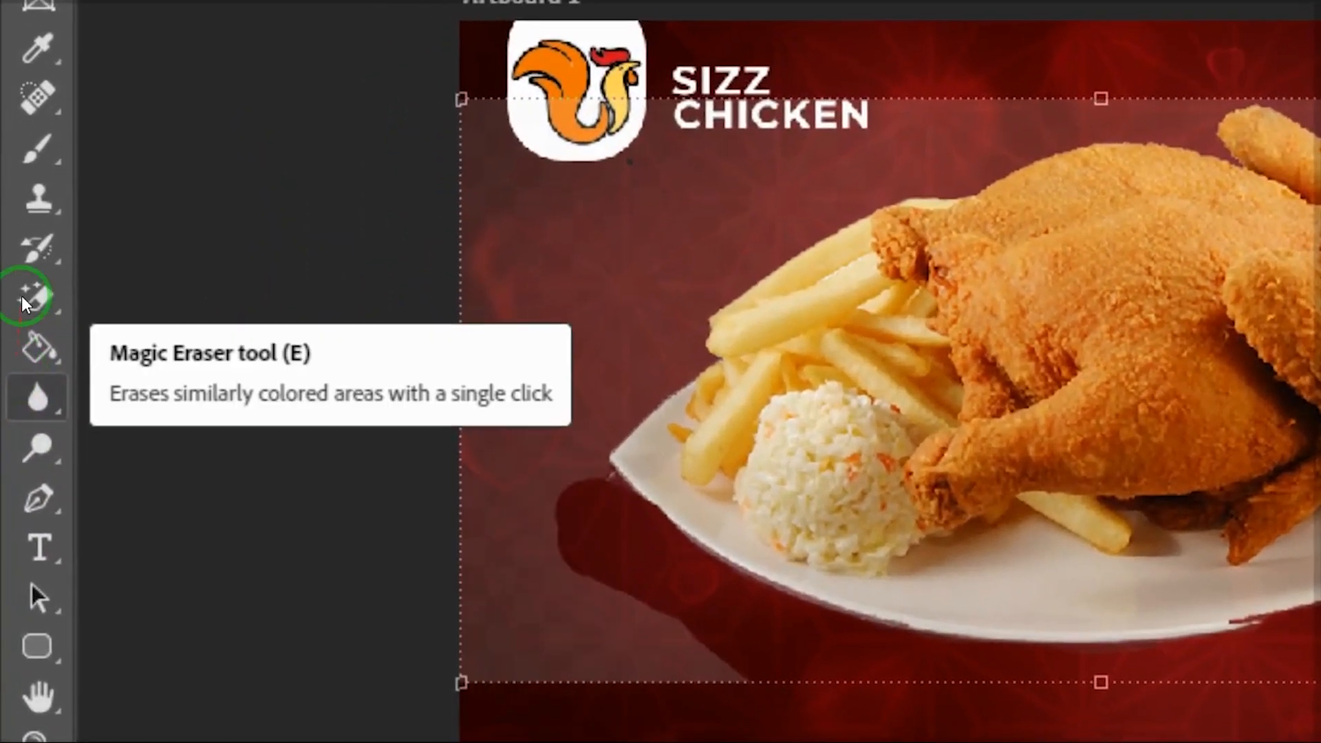
Step: Rasterize the full chicken layer and remove the leftover grey background around the plate with the Magic Eraser
left_click(20, 372)
left_click(38, 295)
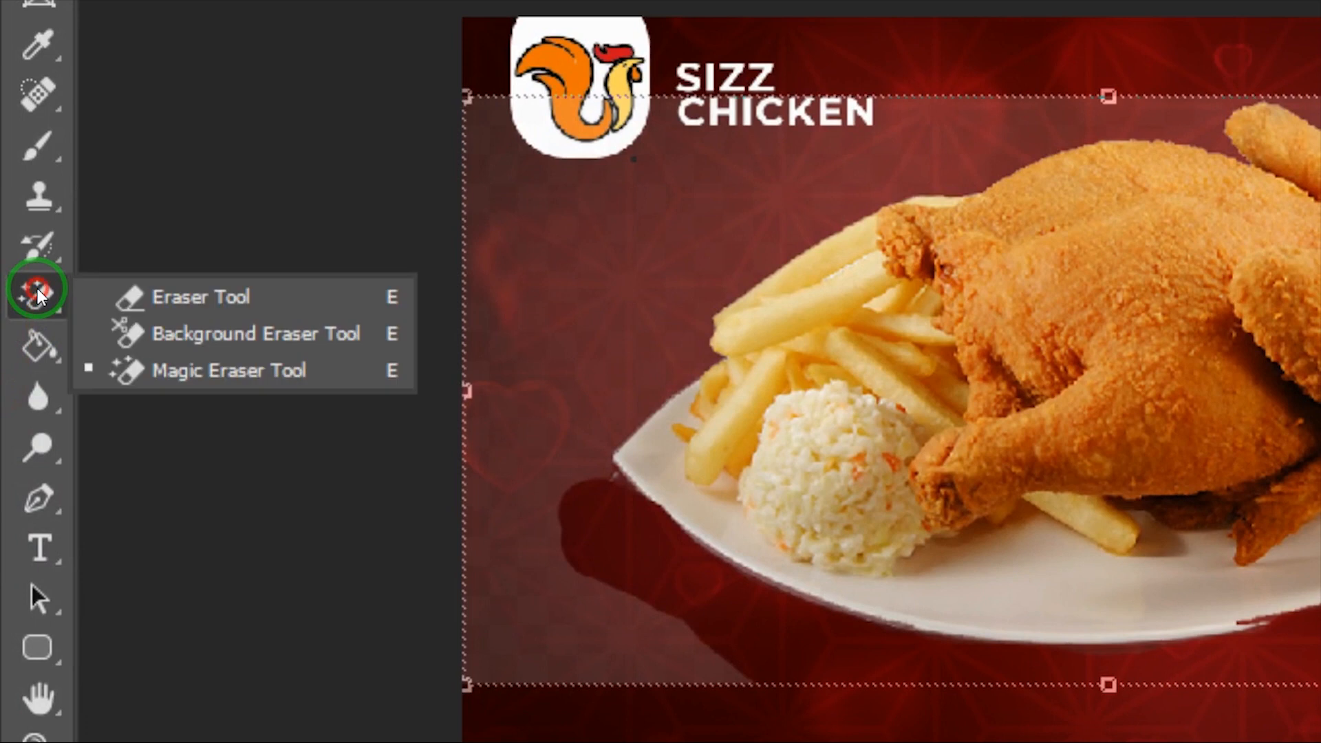
left_click(183, 368)
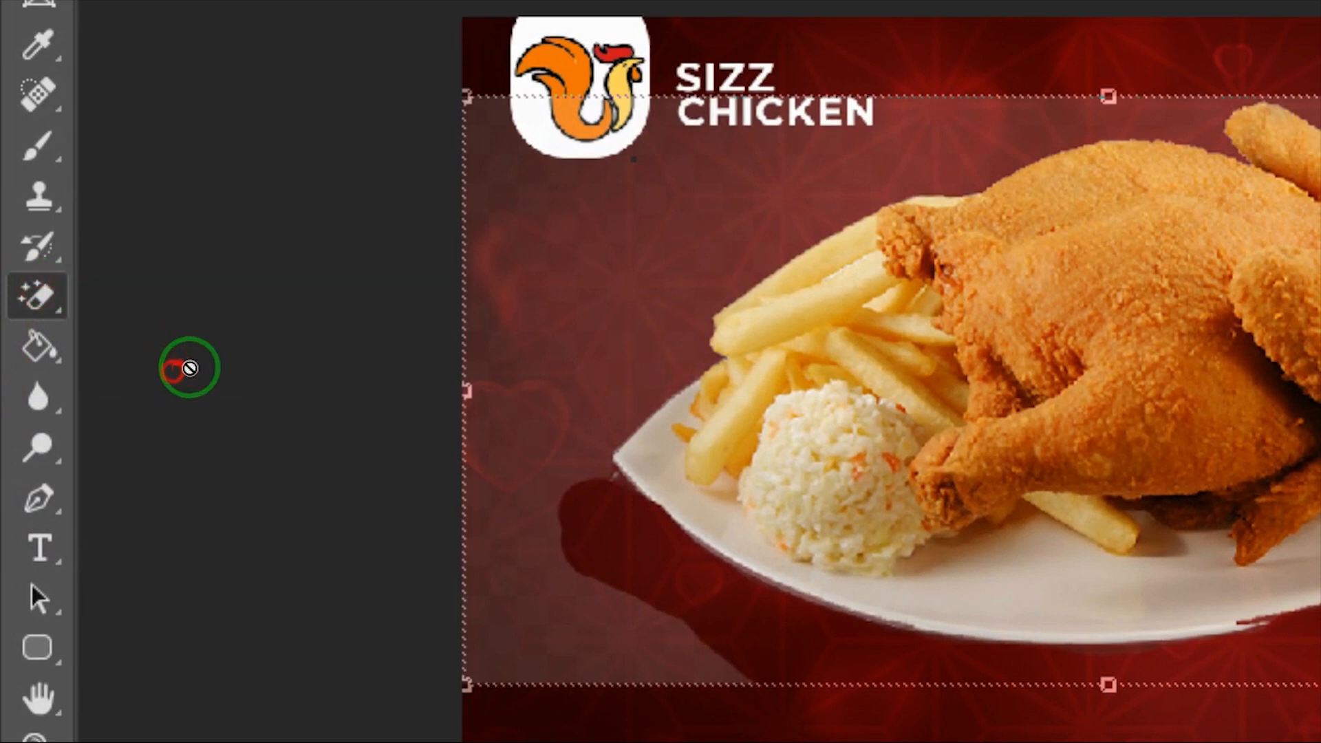
left_click(737, 262)
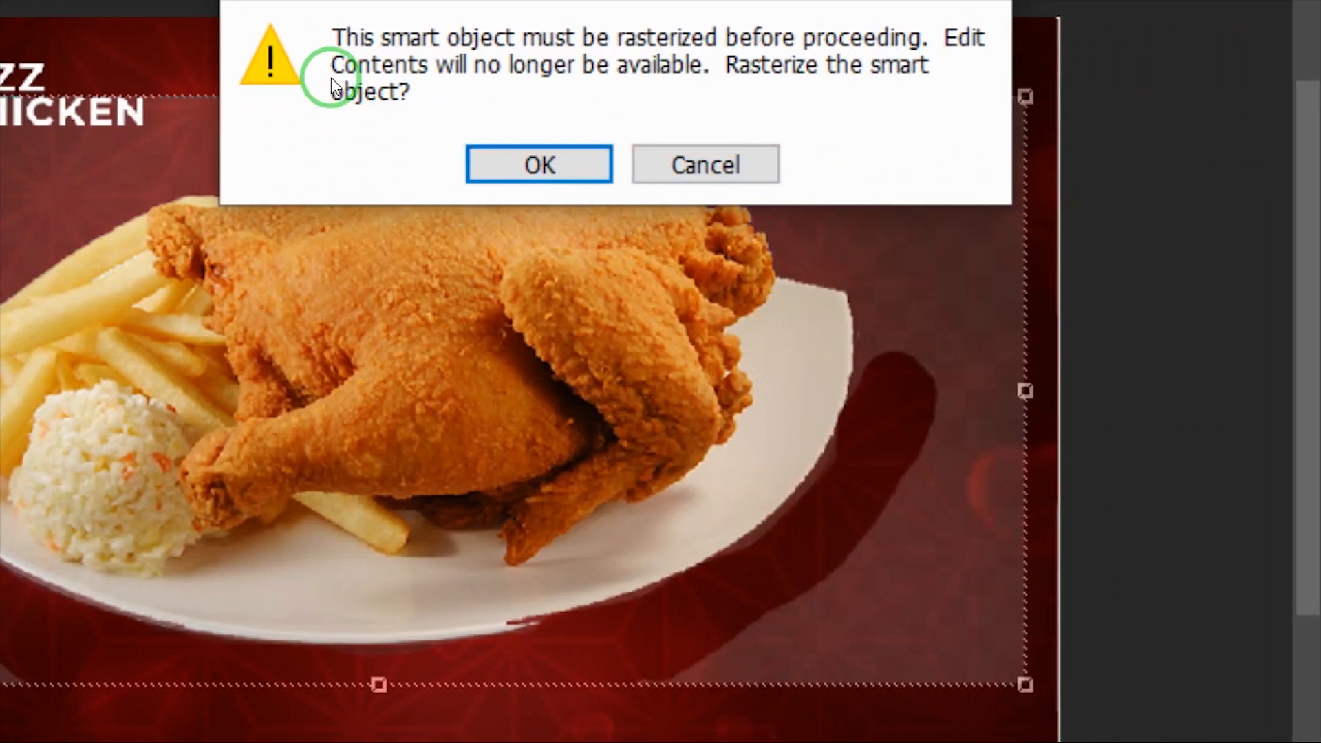
left_click(505, 170)
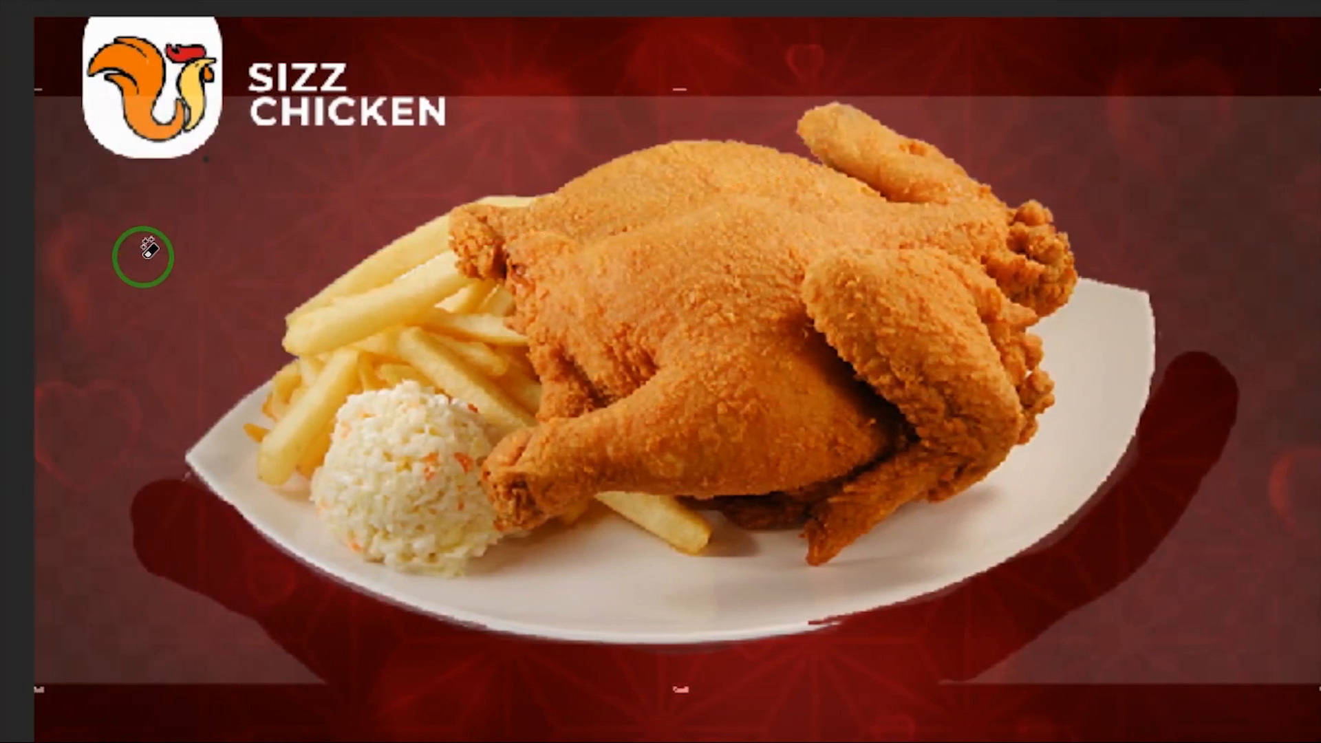
key("ctrl+z")
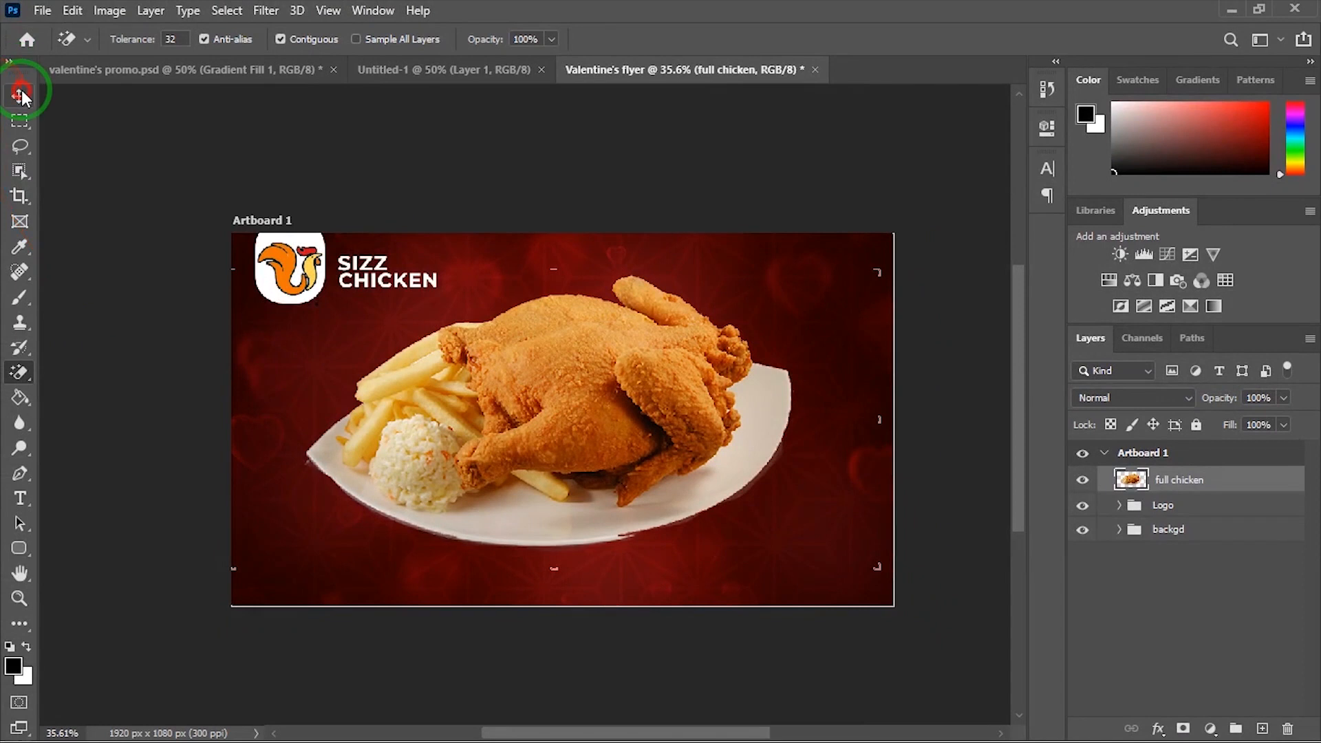
Step: Move the full chicken layer to the artboard's lower-left corner and rotate it to about -16 degrees
left_click(23, 97)
left_click_drag(538, 384, 411, 415)
left_click_drag(634, 482, 580, 421)
left_click_drag(495, 457, 521, 467)
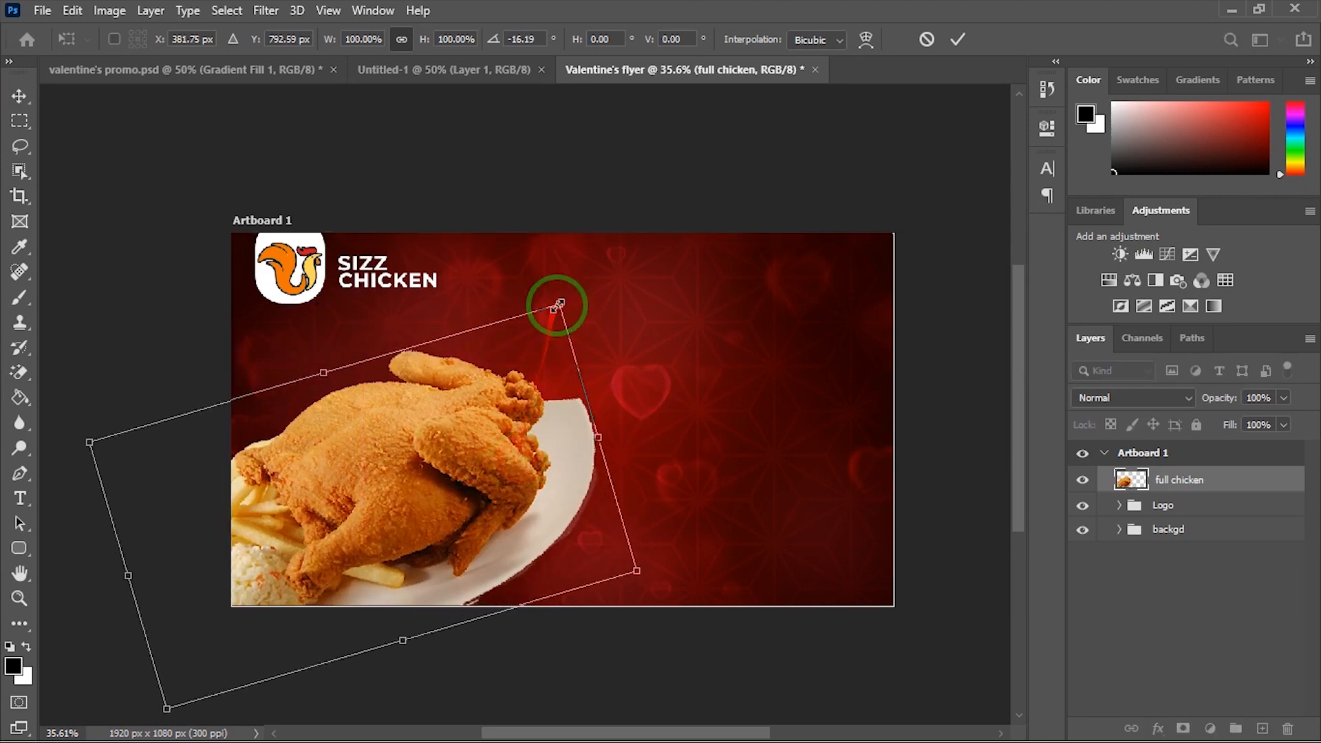
mouse_move(548, 315)
left_mouse_down()
mouse_move(530, 331)
mouse_move(545, 318)
left_mouse_up()
left_click(957, 39)
Step: Erase the leftover background fringe along the plate's right and lower edges with the Eraser at size 45
scroll(522, 385, "up", 1)
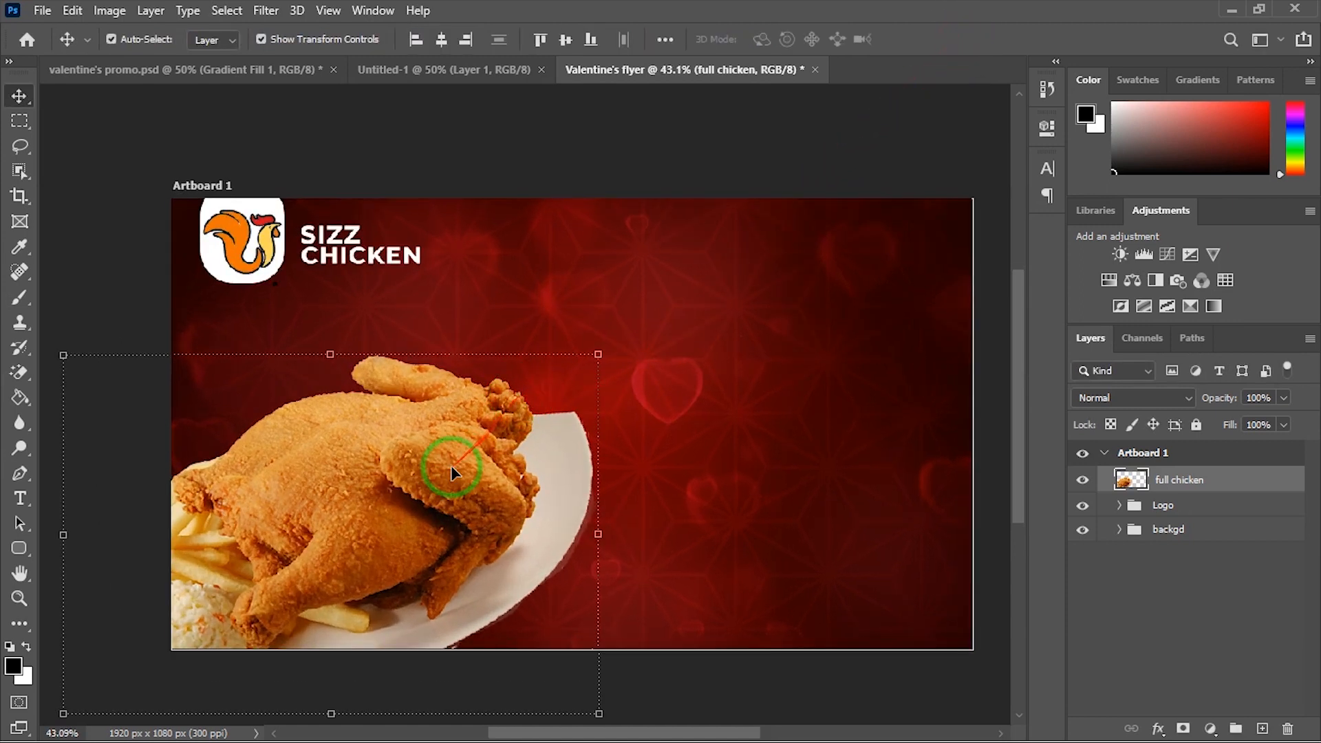
scroll(533, 514, "up", 1)
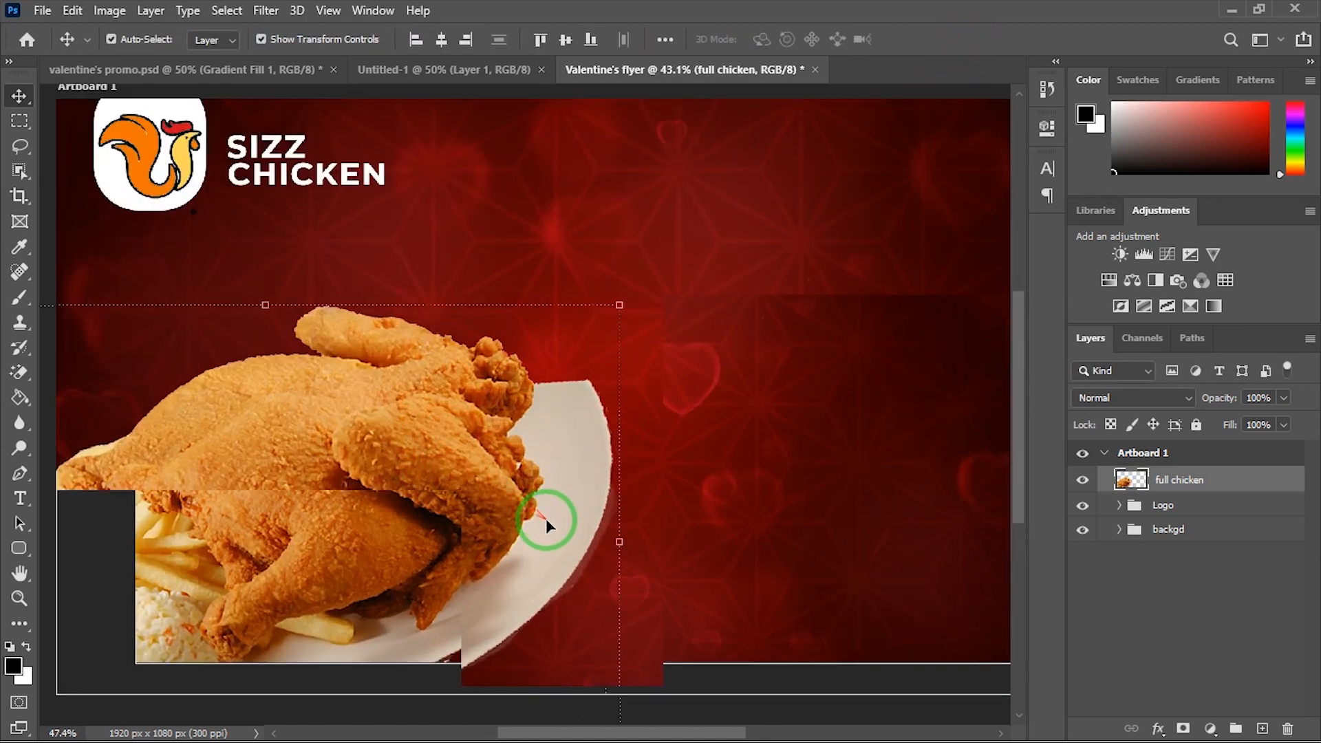
left_click_drag(544, 539, 540, 435)
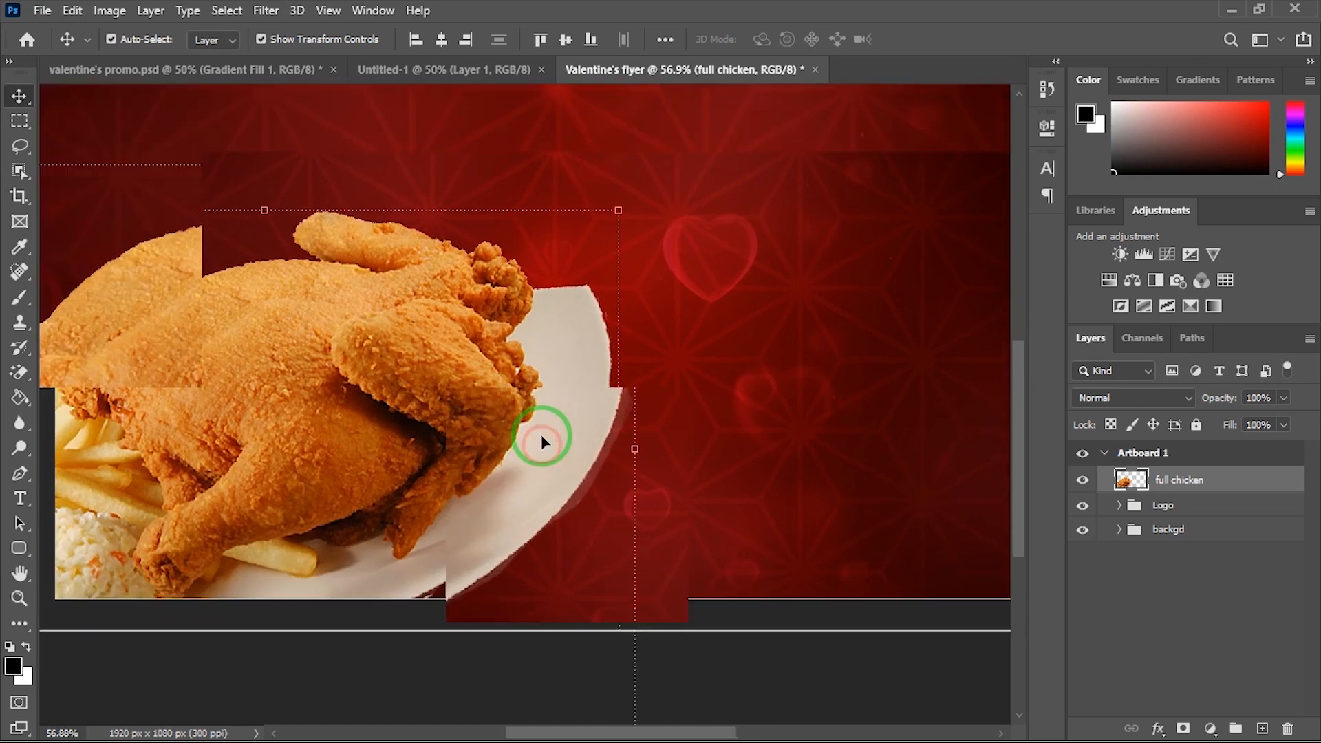
scroll(540, 432, "up", 1)
scroll(543, 459, "up", 1)
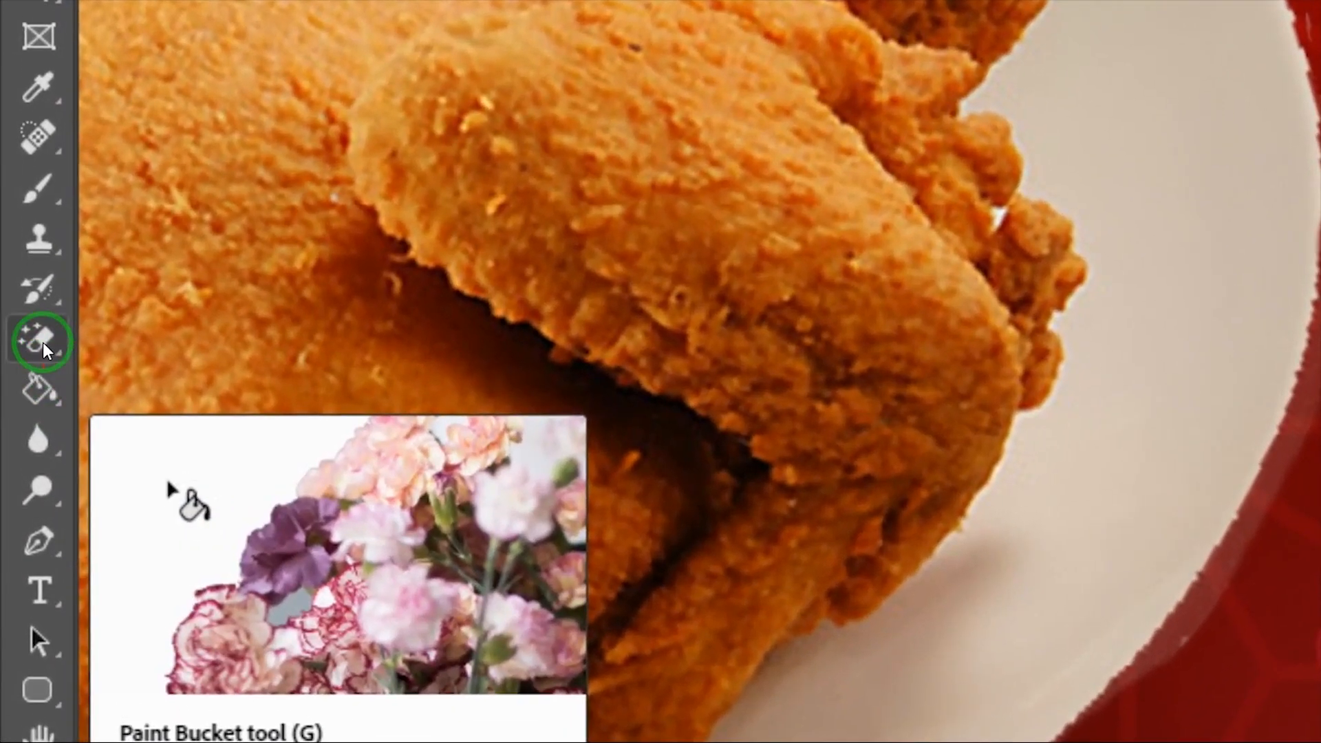
left_click(19, 372)
mouse_move(48, 346)
left_mouse_down()
mouse_move(162, 416)
mouse_move(182, 405)
left_mouse_up()
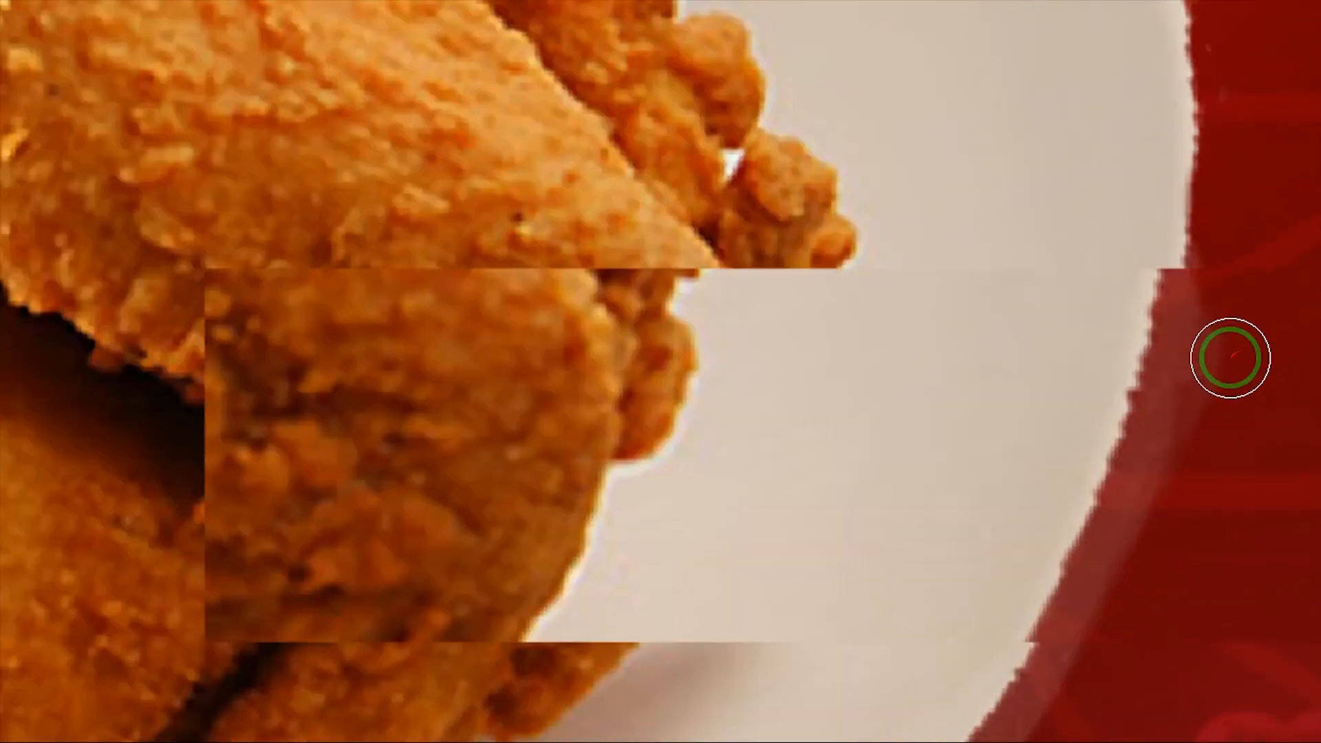
mouse_move(1247, 385)
left_mouse_down()
mouse_move(1143, 624)
mouse_move(1088, 699)
mouse_move(996, 708)
mouse_move(931, 697)
mouse_move(947, 637)
mouse_move(1146, 332)
mouse_move(1241, 35)
mouse_move(1220, 143)
mouse_move(923, 551)
mouse_move(716, 667)
mouse_move(834, 135)
mouse_move(584, 398)
mouse_move(717, 325)
left_mouse_up()
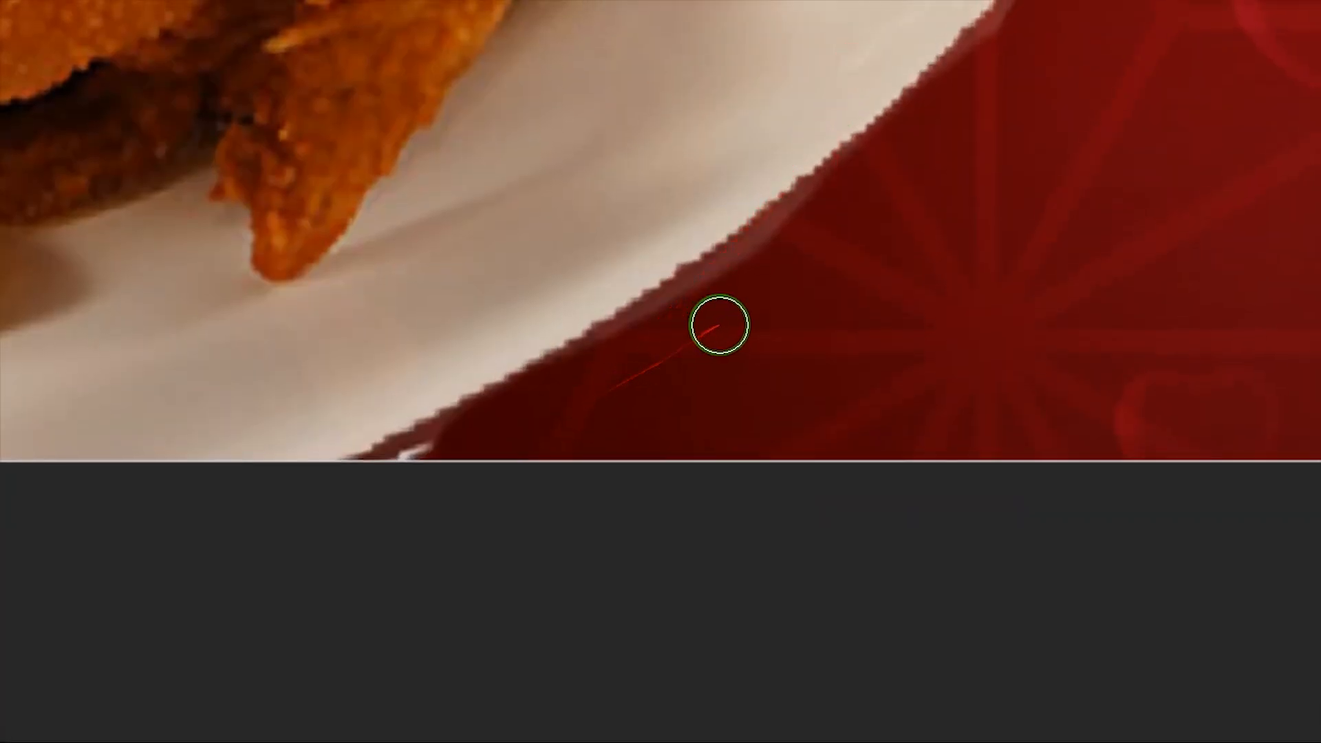
mouse_move(992, 89)
left_mouse_down()
mouse_move(1059, 10)
mouse_move(489, 650)
mouse_move(540, 468)
left_mouse_up()
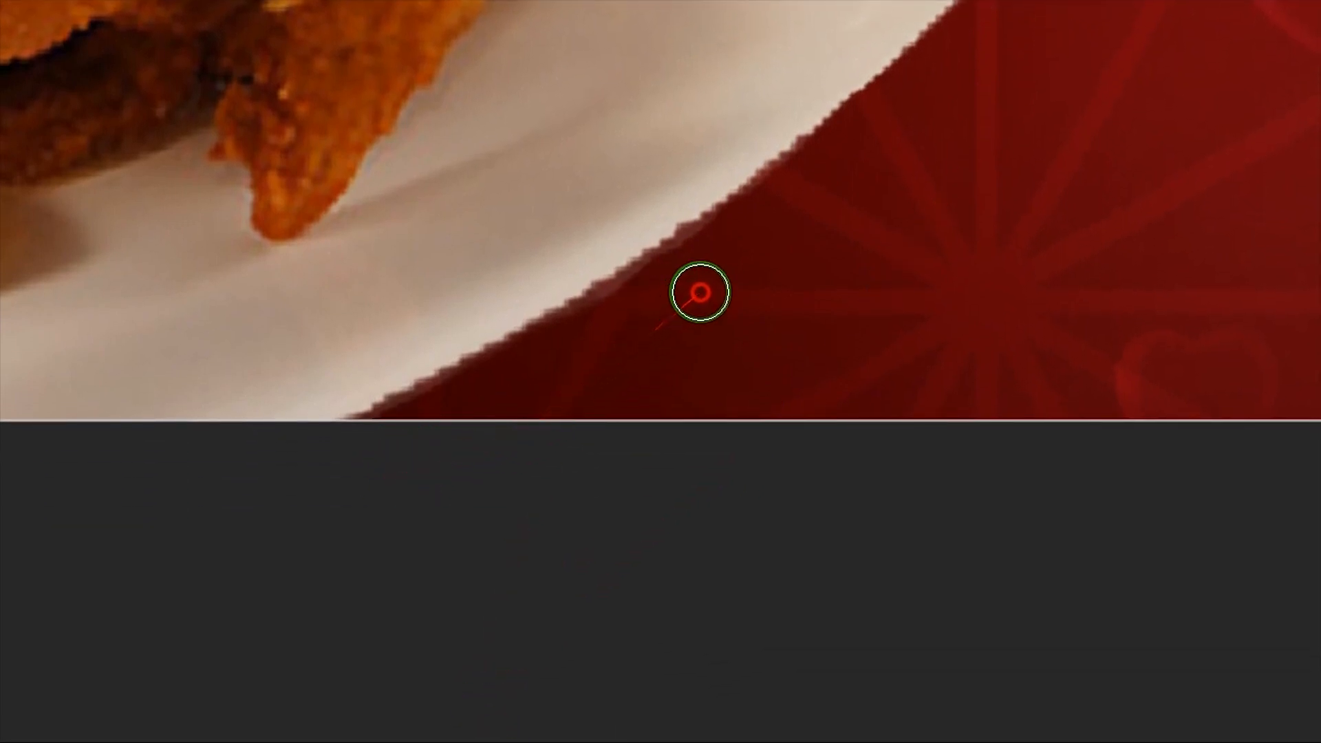
mouse_move(723, 284)
left_mouse_down()
mouse_move(733, 298)
mouse_move(1107, 27)
mouse_move(1098, 69)
left_mouse_up()
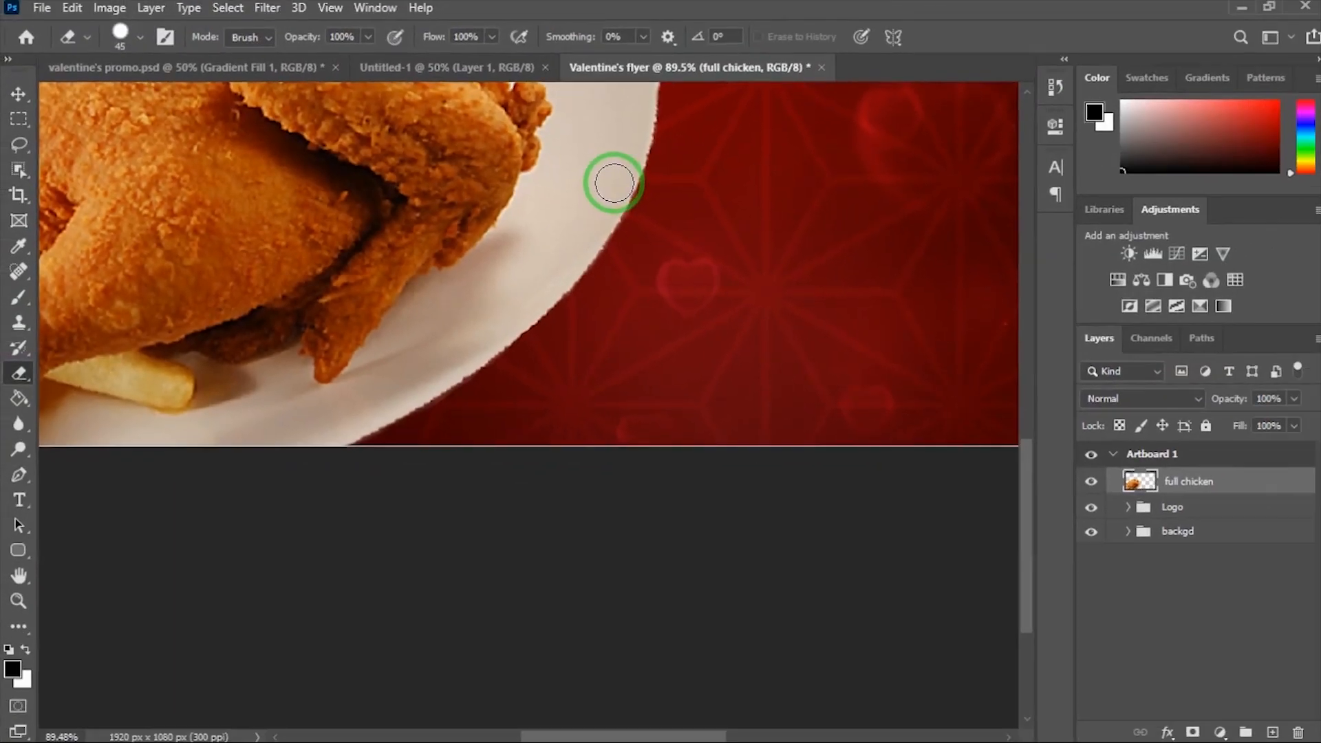
left_click_drag(610, 183, 537, 507)
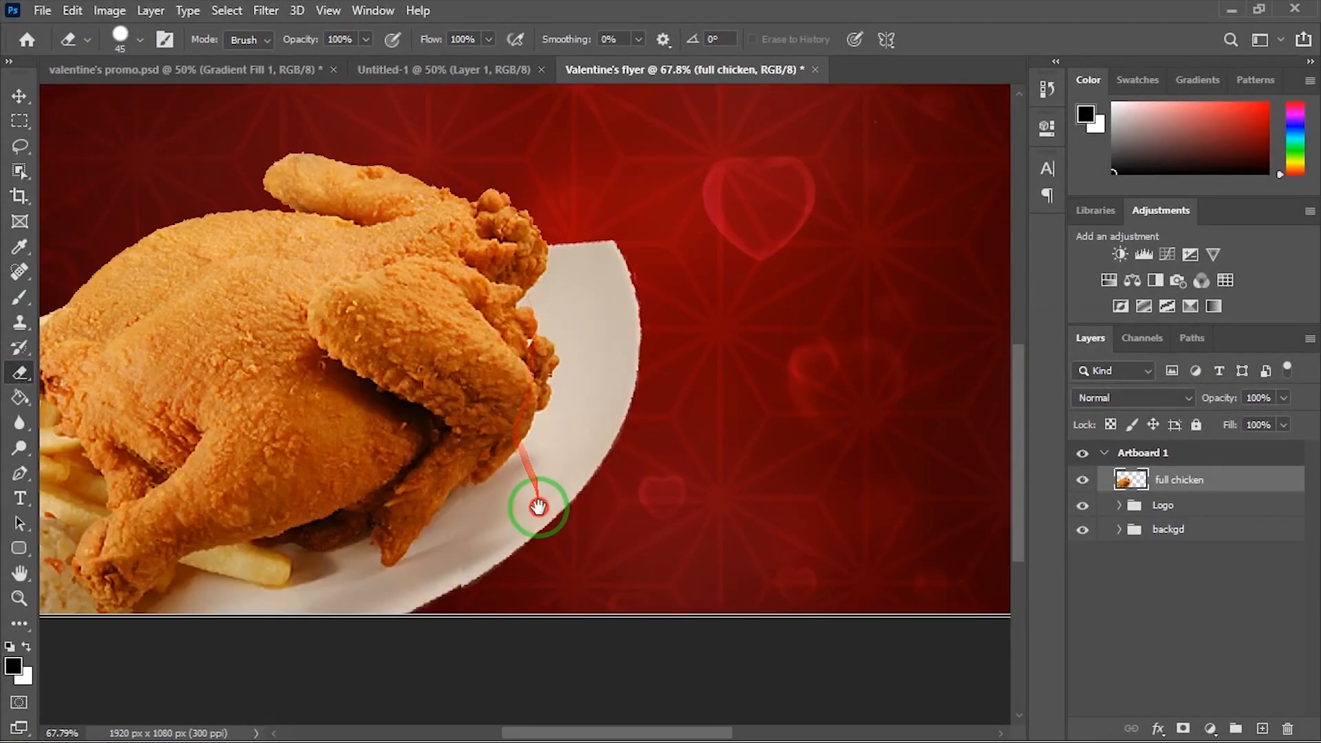
scroll(493, 377, "down", 3)
scroll(492, 384, "down", 1)
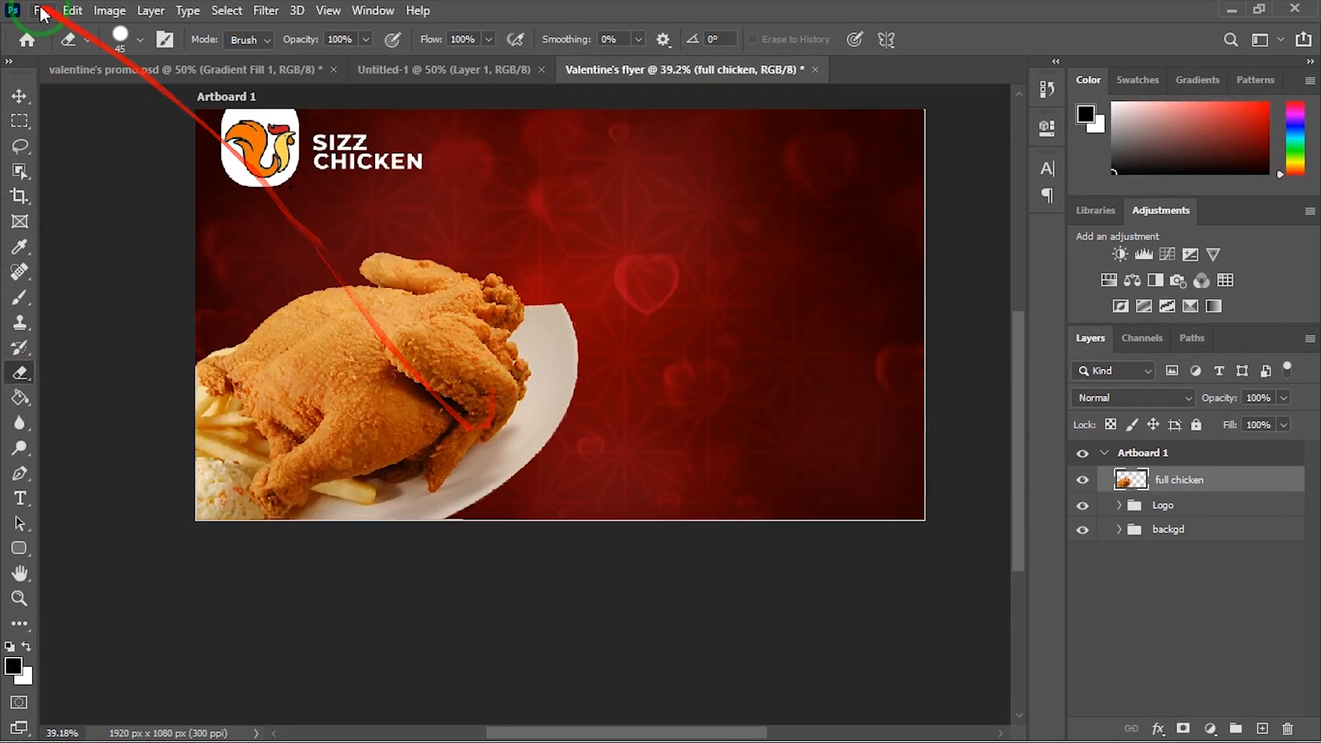
Step: Add a new empty layer directly above the full chicken layer
left_click(19, 96)
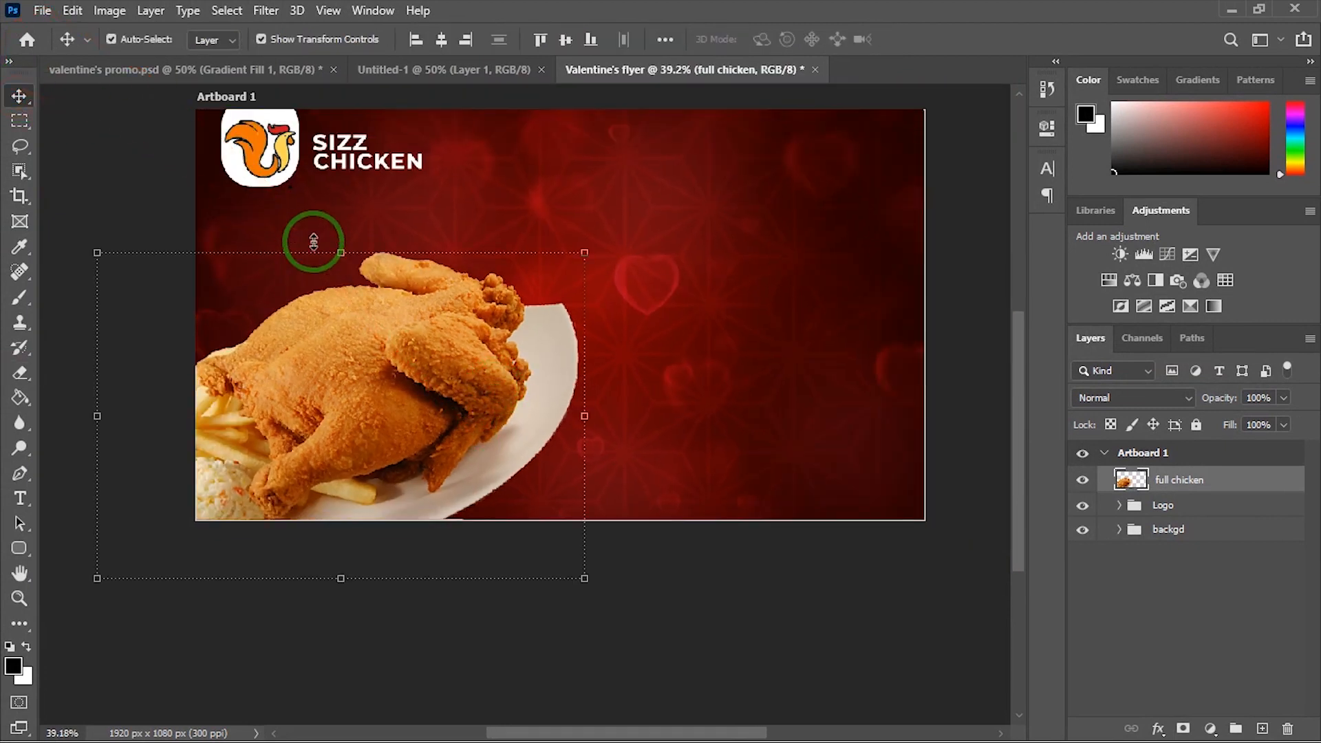
left_click(1216, 629)
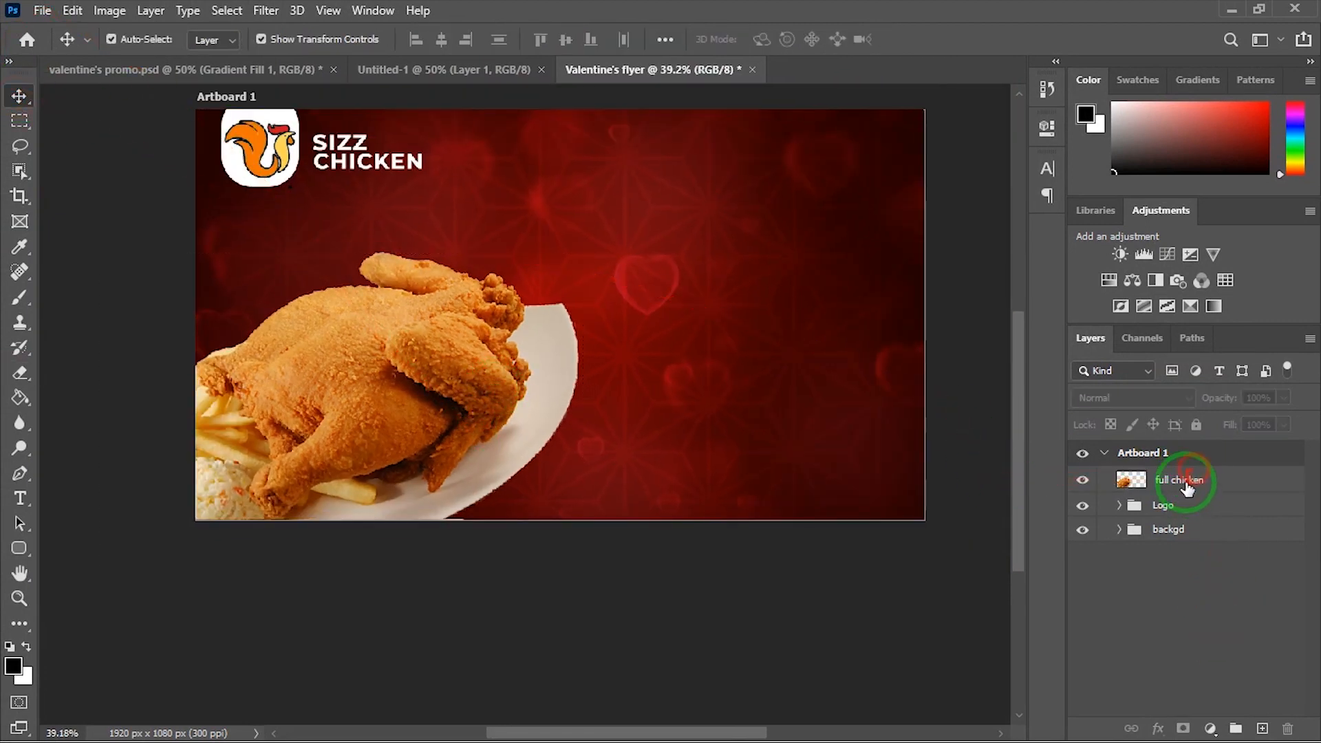
left_click(1184, 481)
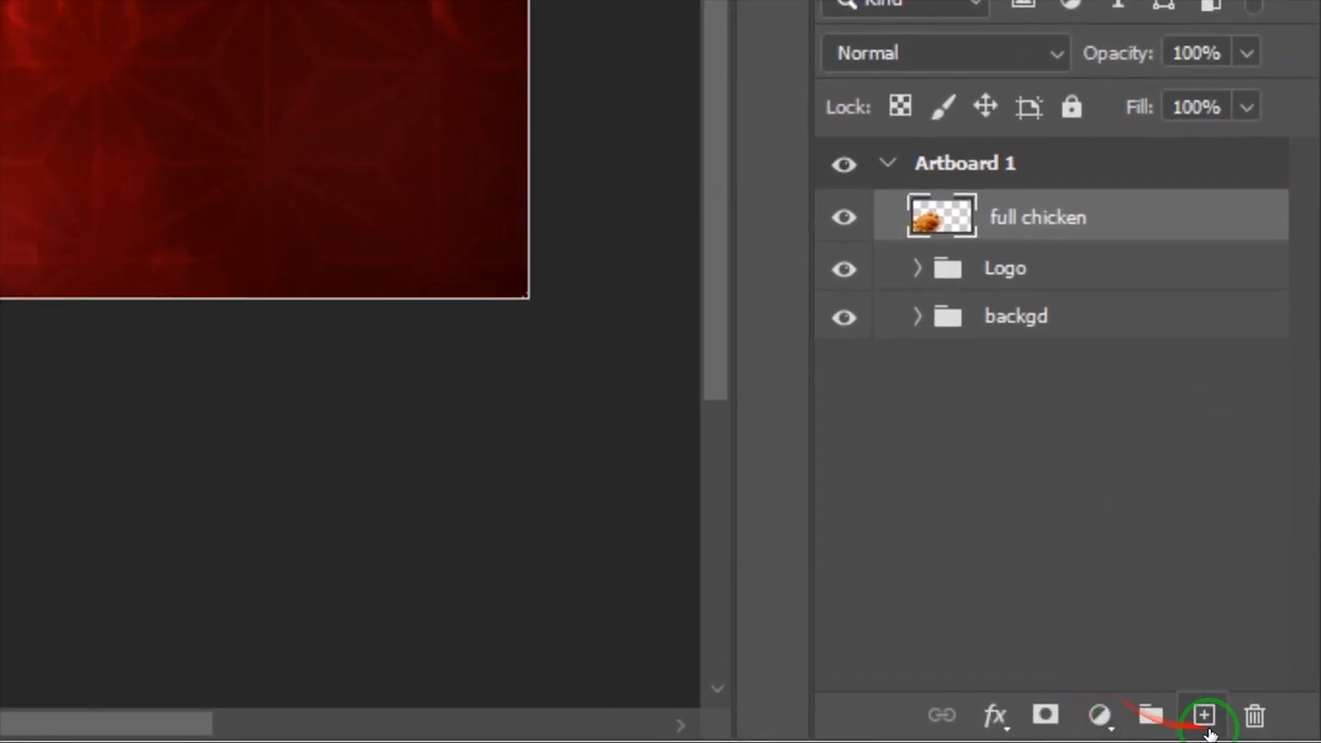
left_click(1201, 715)
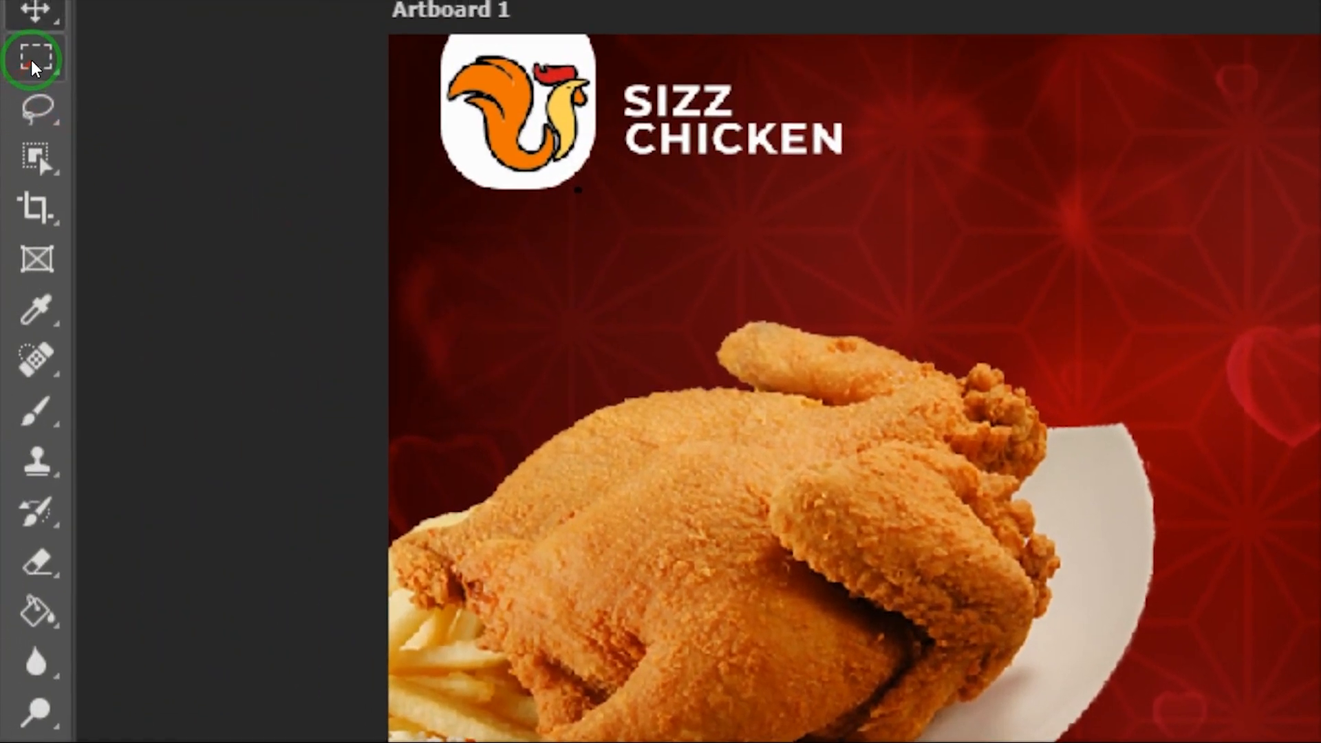
Step: Draw a narrow vertical elliptical selection beside the plate's right edge, fill it with black and deselect
right_click(32, 62)
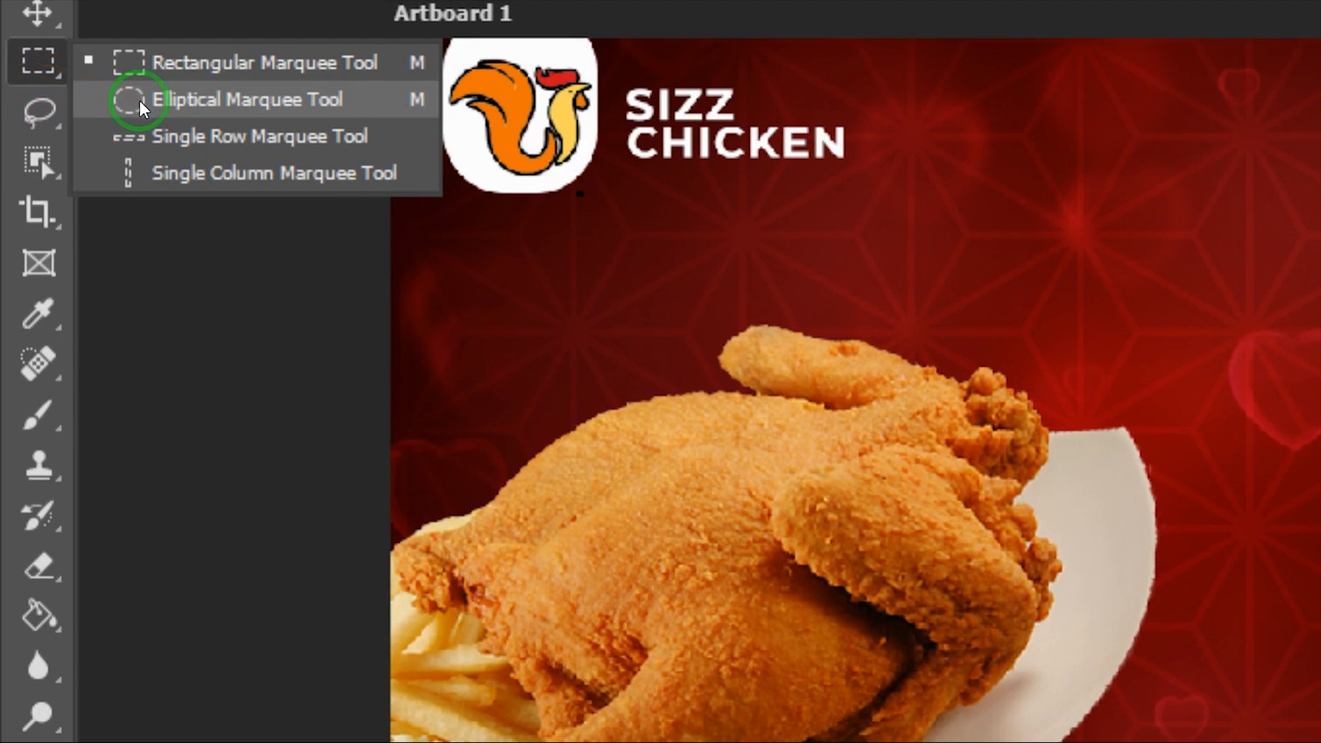
left_click(178, 108)
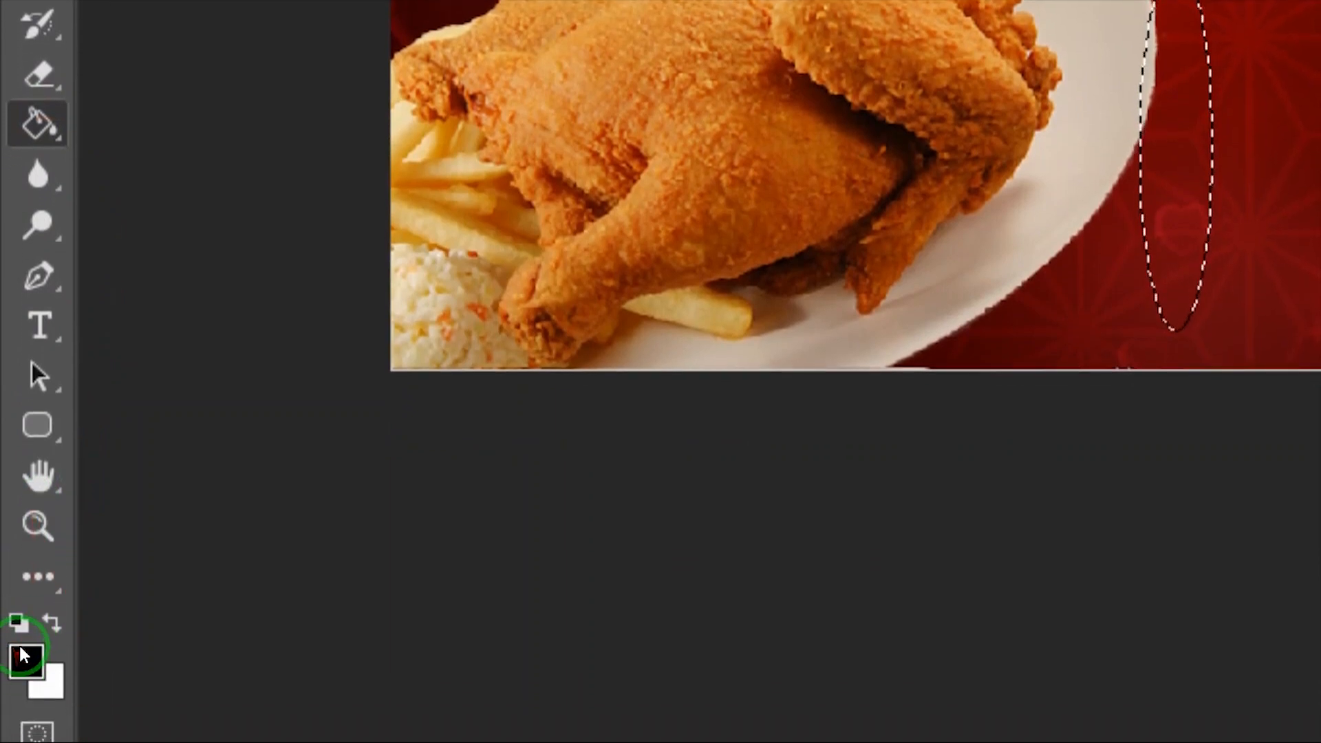
left_click(1251, 361)
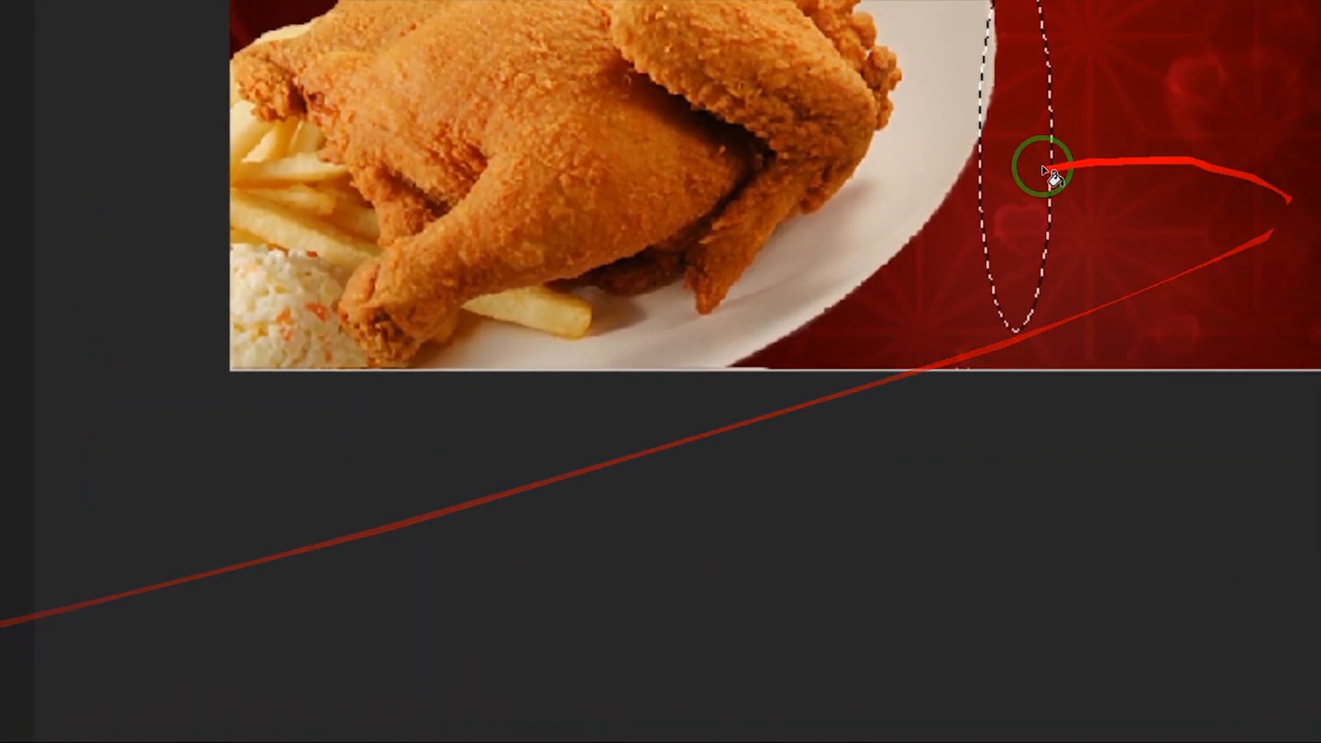
left_click(1026, 167)
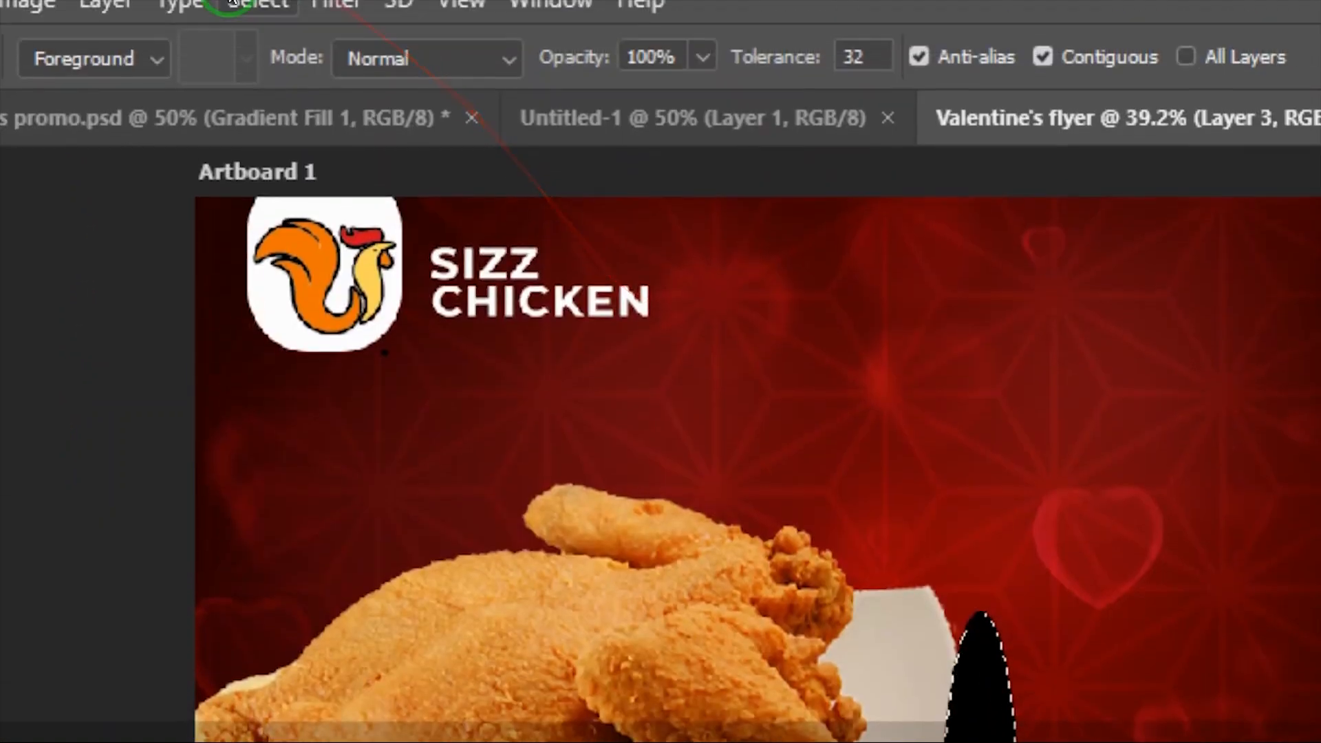
left_click(246, 14)
left_click(300, 94)
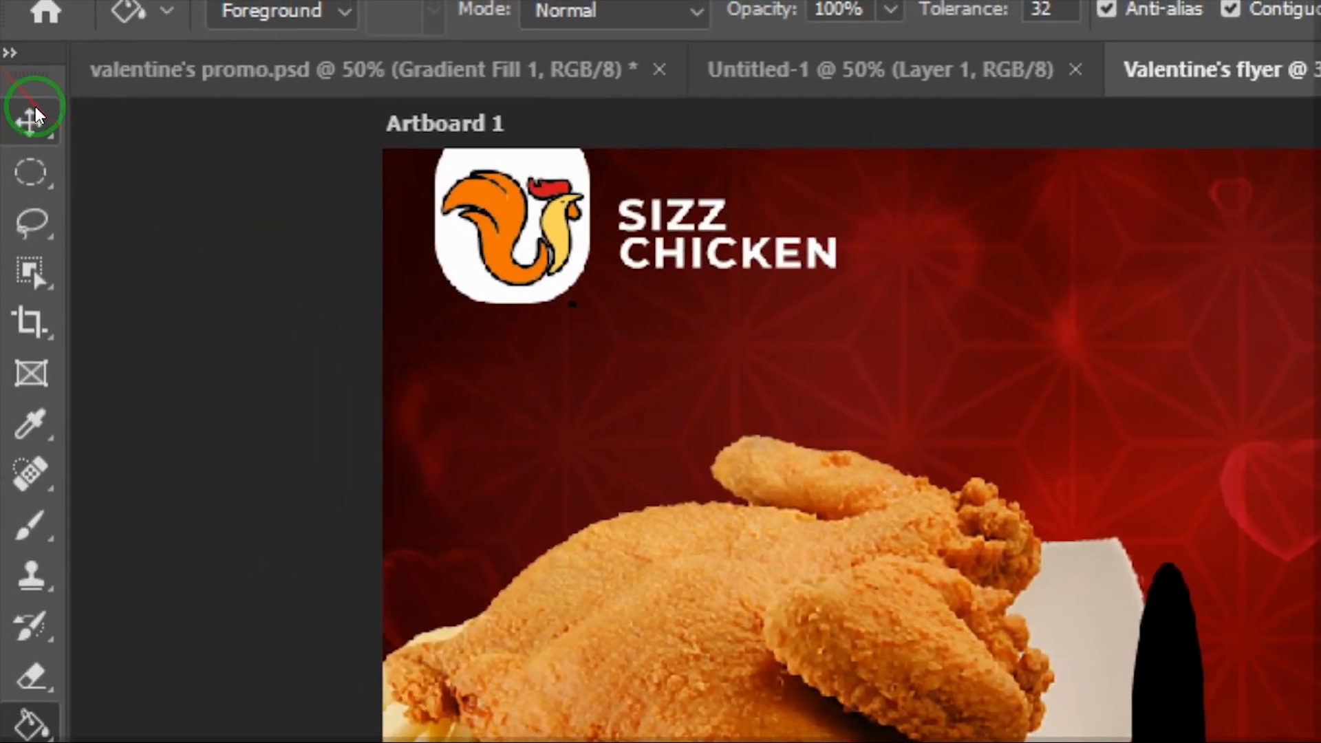
Step: Place the black ellipse layer below the full chicken layer and transform the ellipse to 113.60% scale with a 15.69-degree tilt
left_click(35, 118)
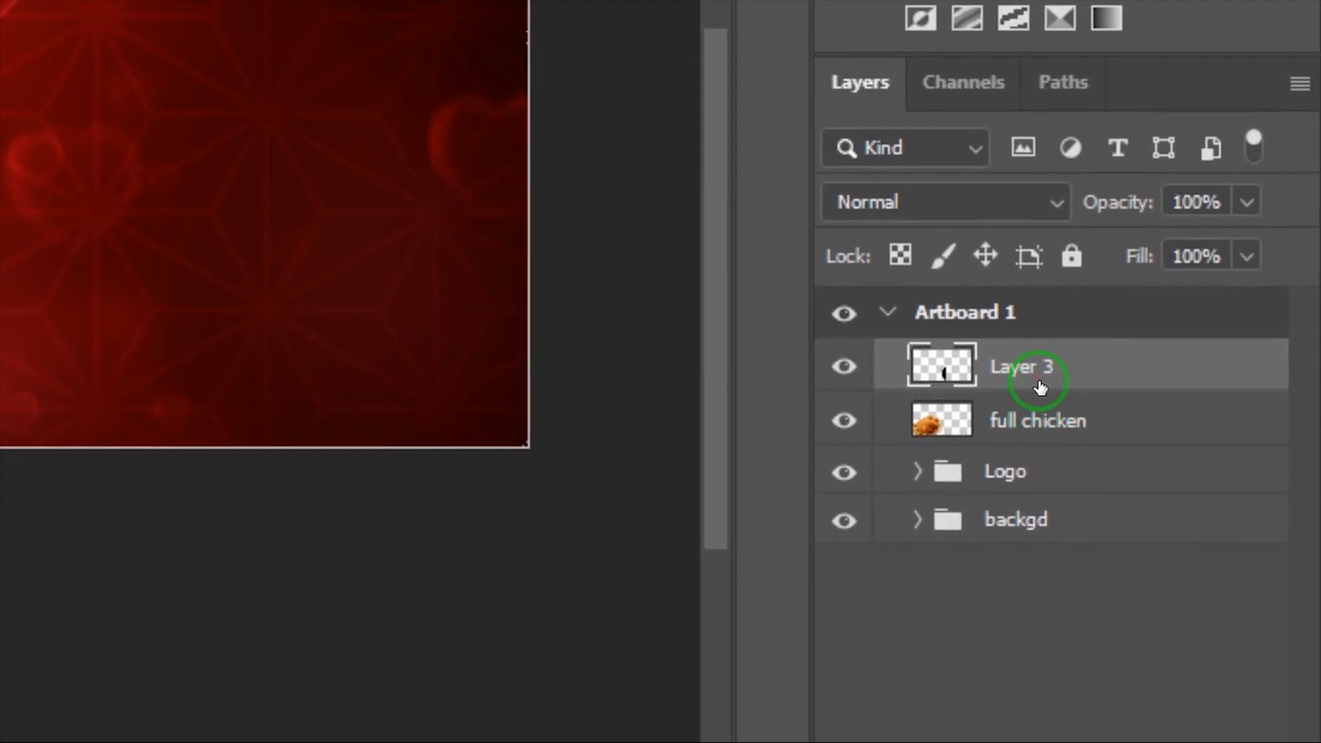
left_click_drag(1039, 384, 1061, 440)
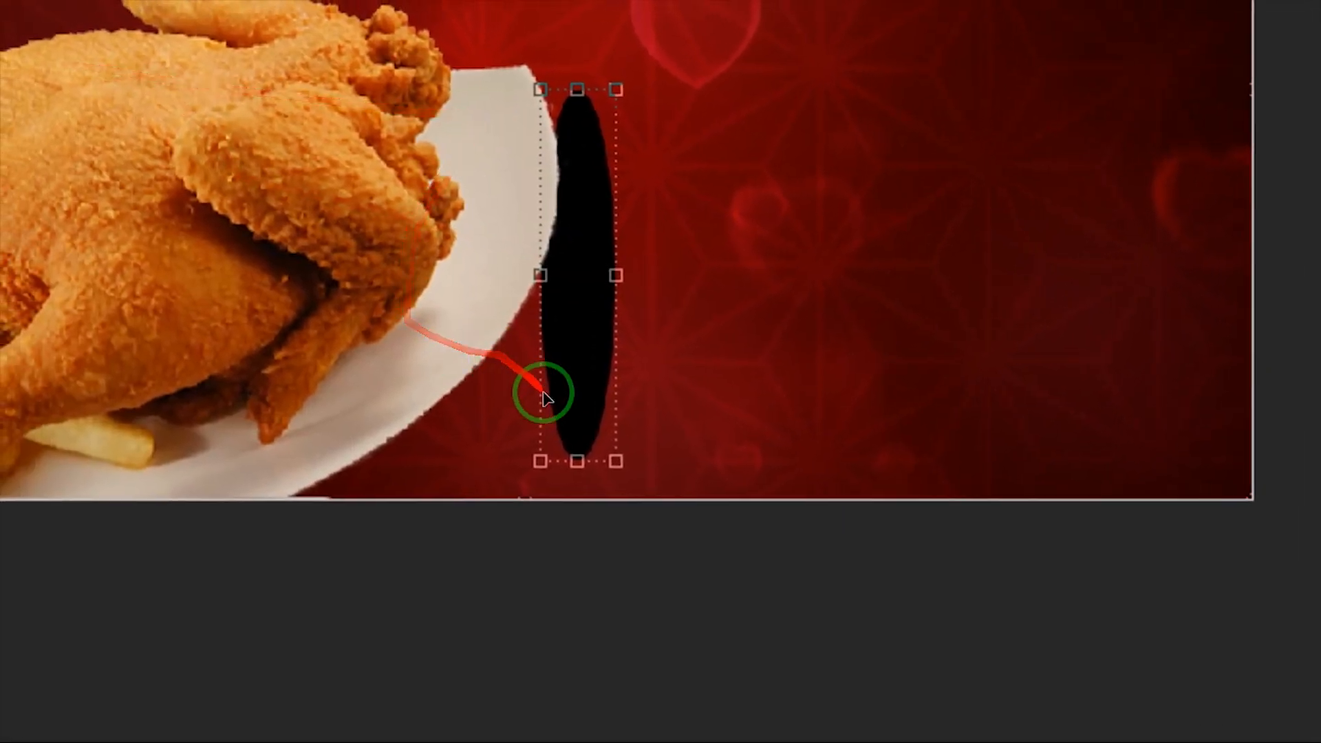
left_click_drag(659, 472, 607, 519)
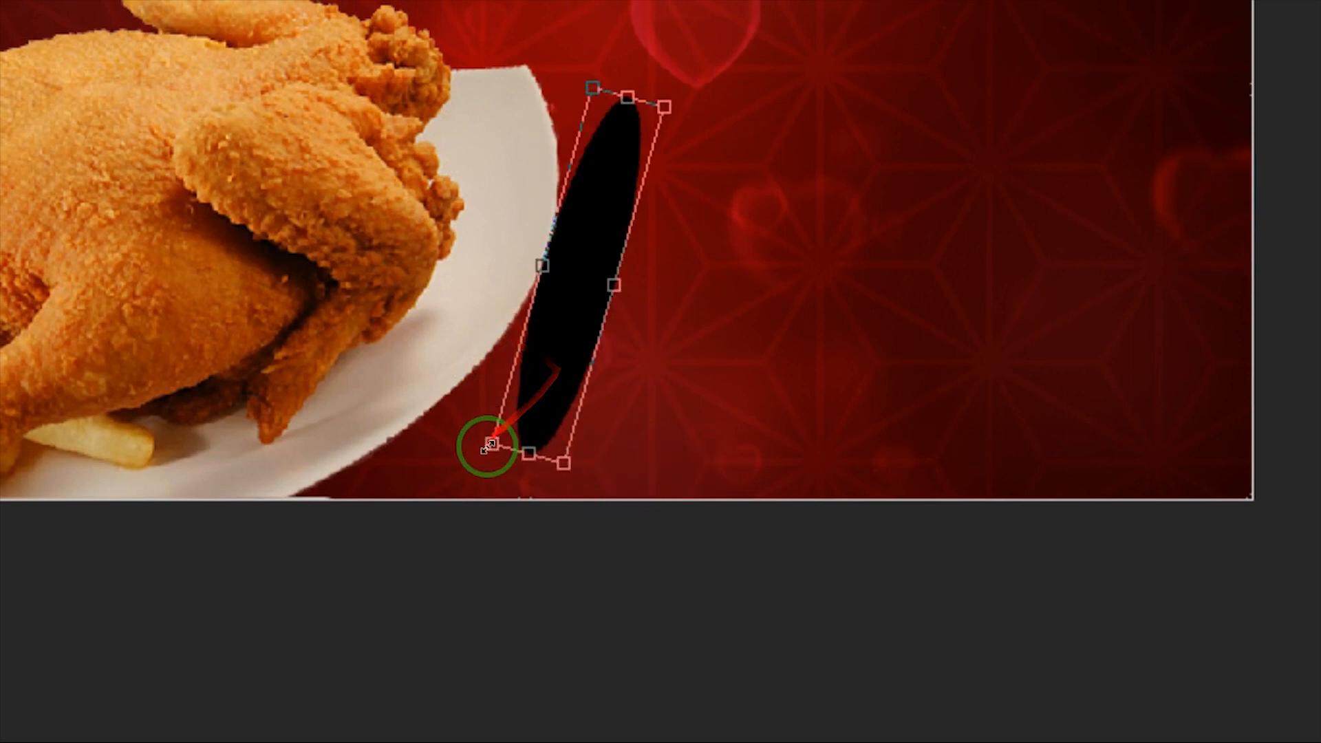
left_click_drag(474, 460, 429, 474)
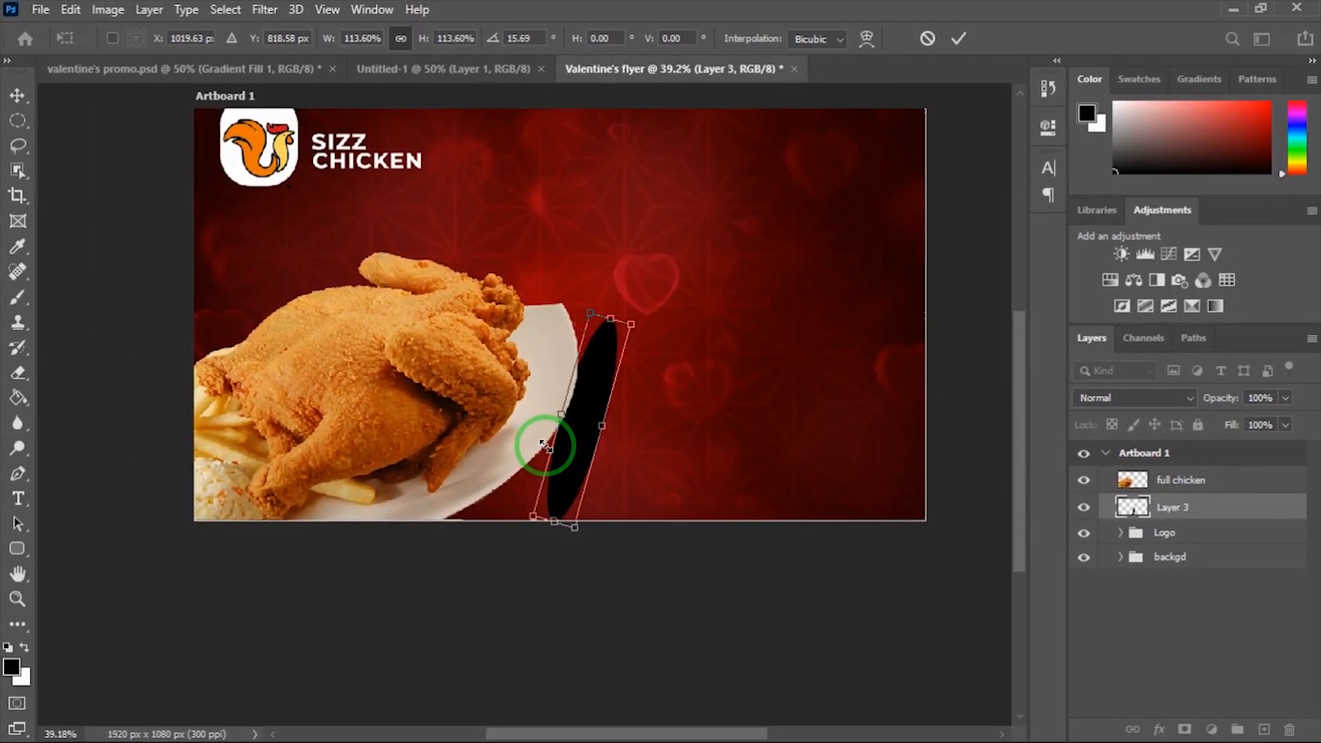
left_click(265, 10)
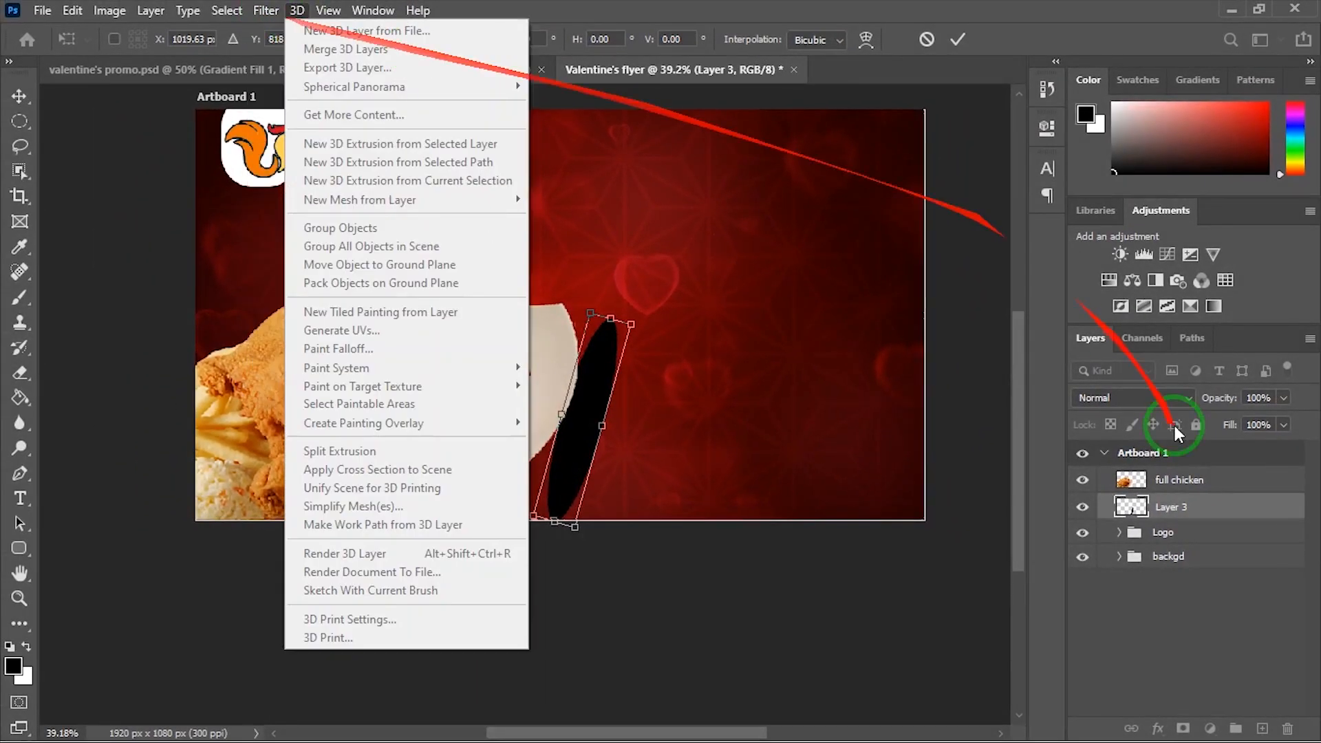
left_click(953, 39)
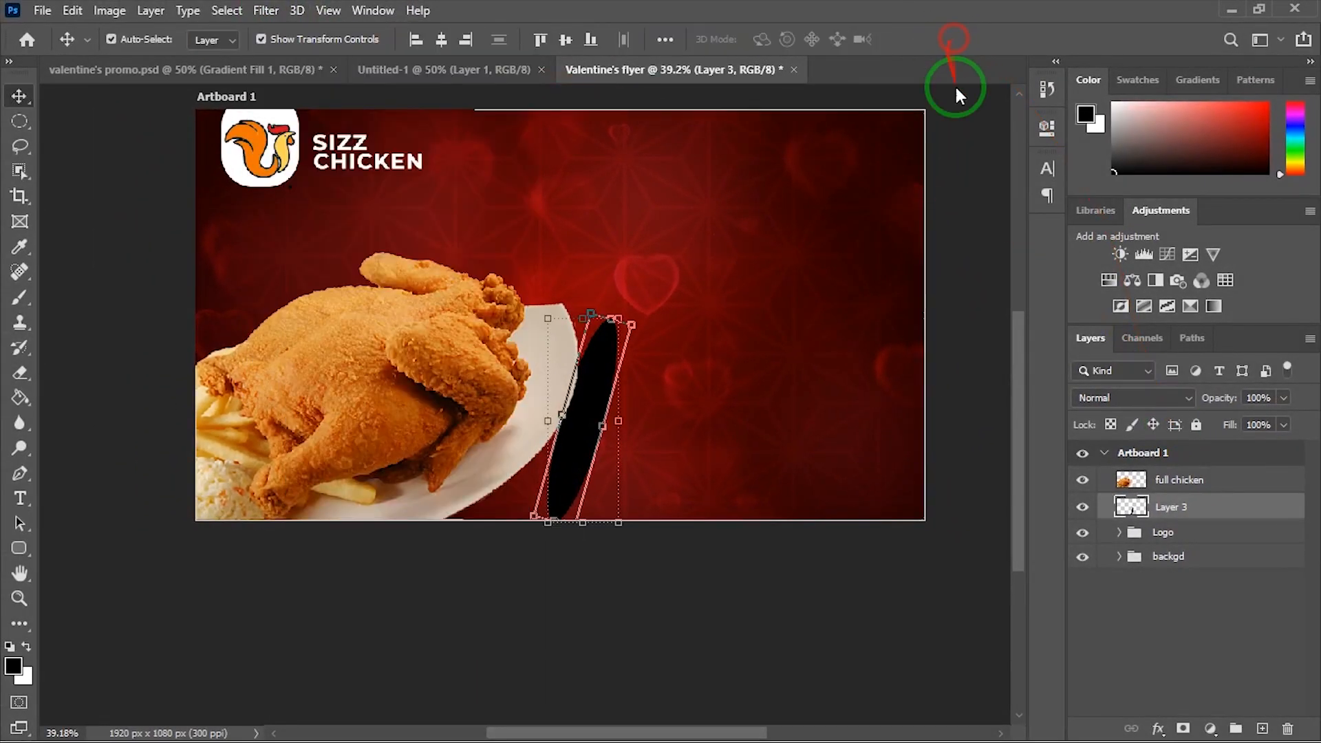
Step: Apply a Gaussian Blur with a 45.6-pixel radius to the black ellipse layer
left_click(266, 10)
mouse_move(348, 228)
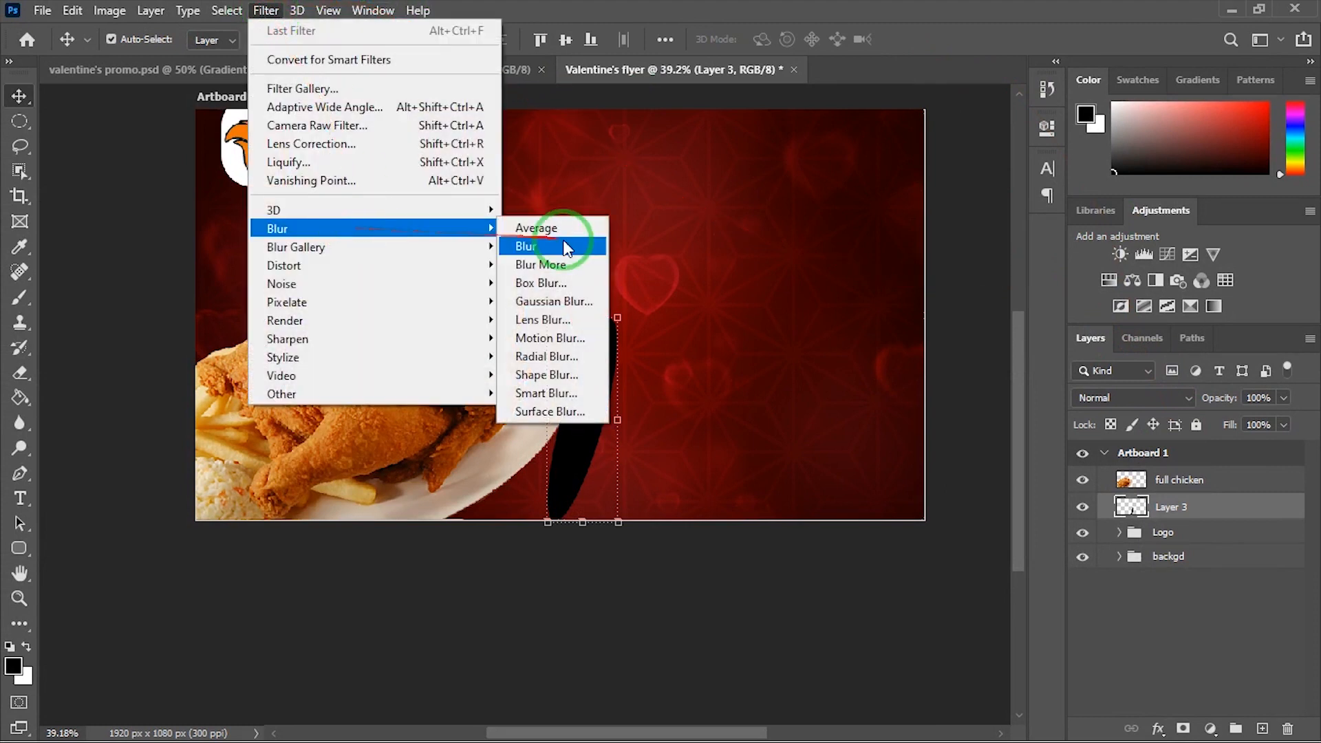
left_click(579, 313)
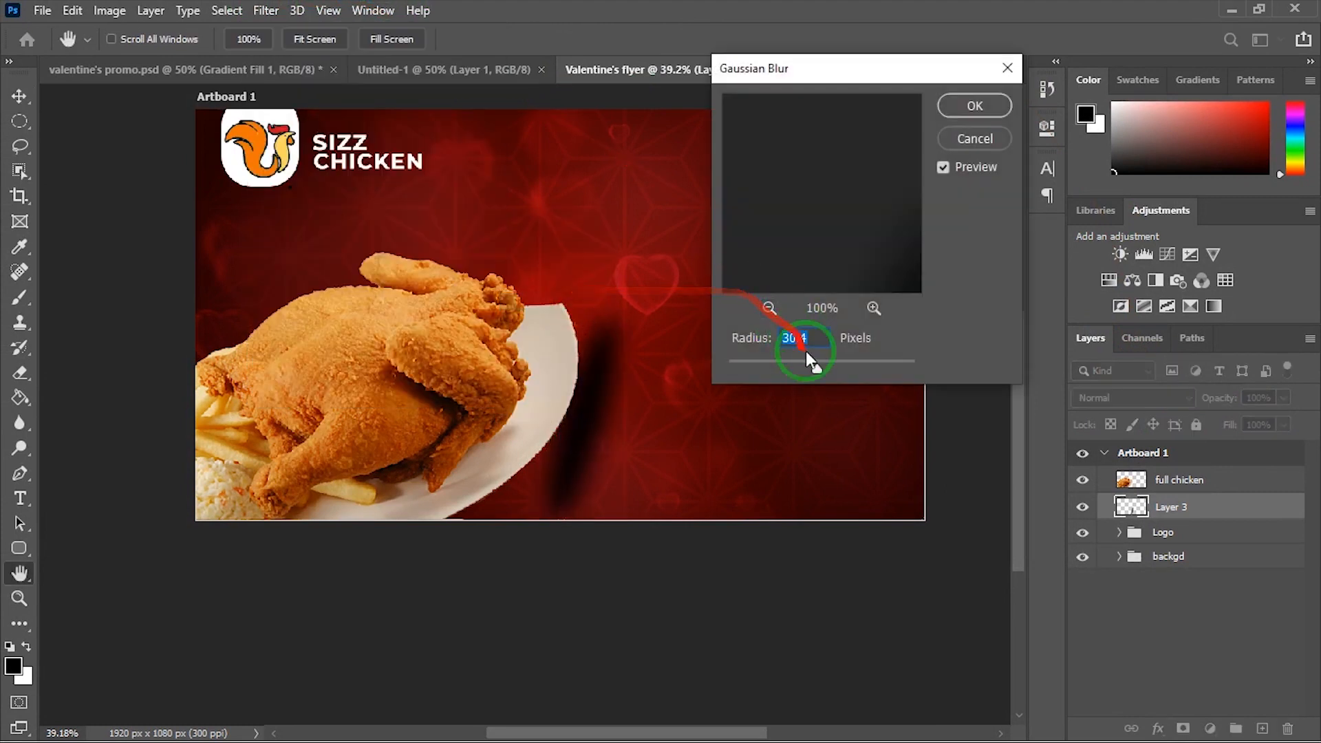
left_click_drag(813, 374, 827, 370)
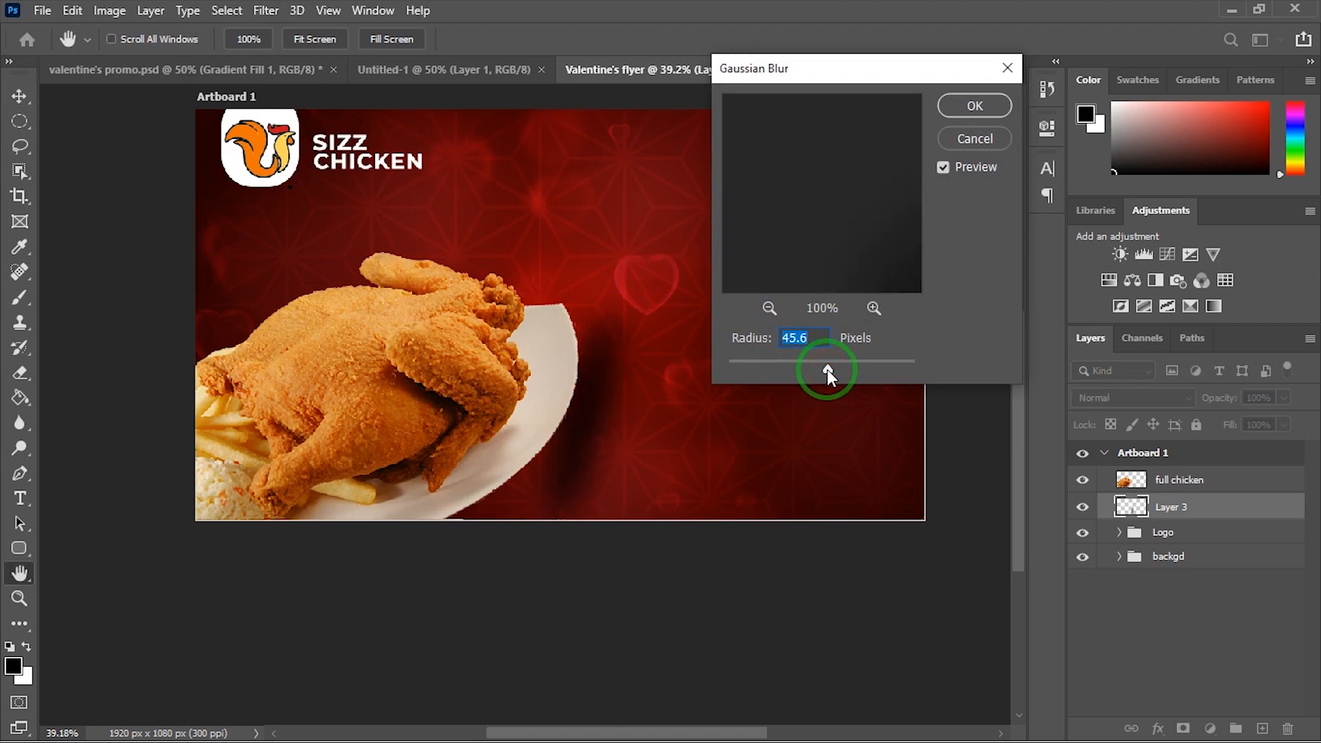
left_click(977, 104)
Step: Enlarge and rotate the blurred shadow so it follows the plate's lower-right curve
key("v")
scroll(585, 462, "up", 2)
scroll(585, 462, "up", 1)
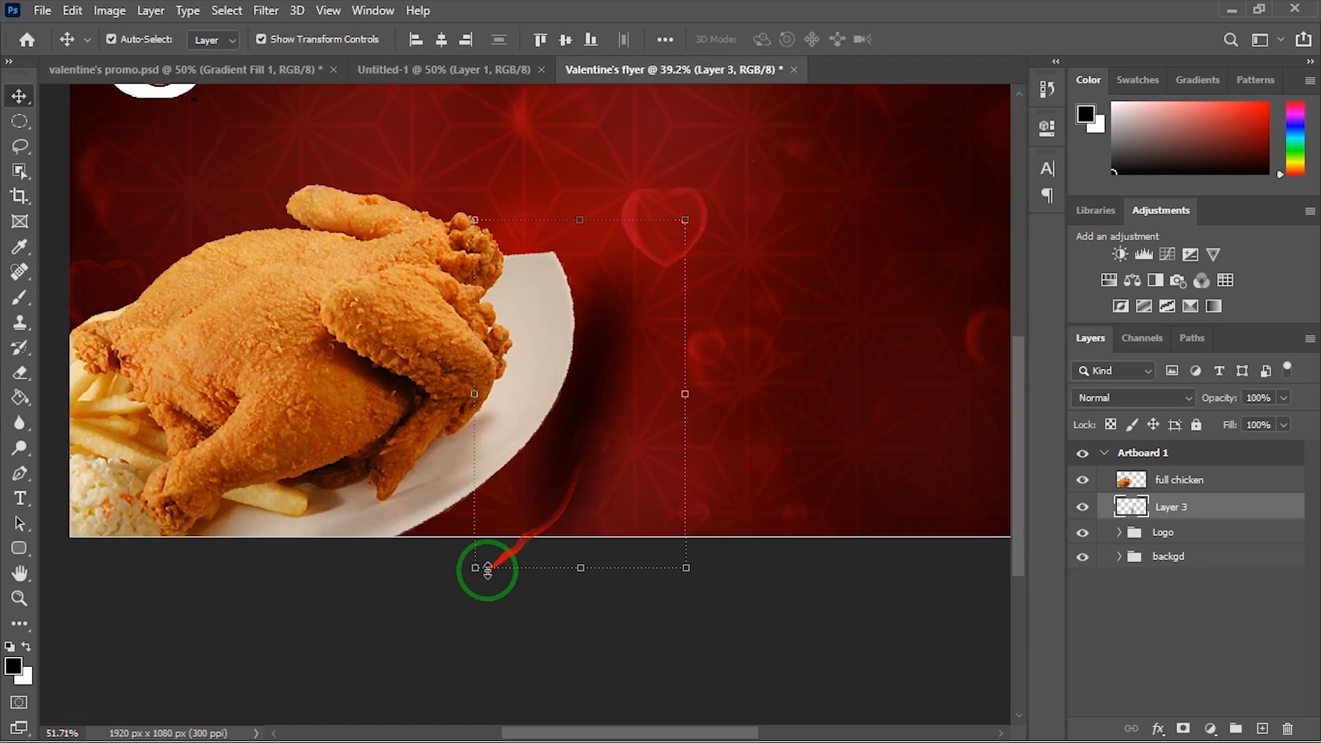
left_click_drag(476, 572, 604, 661)
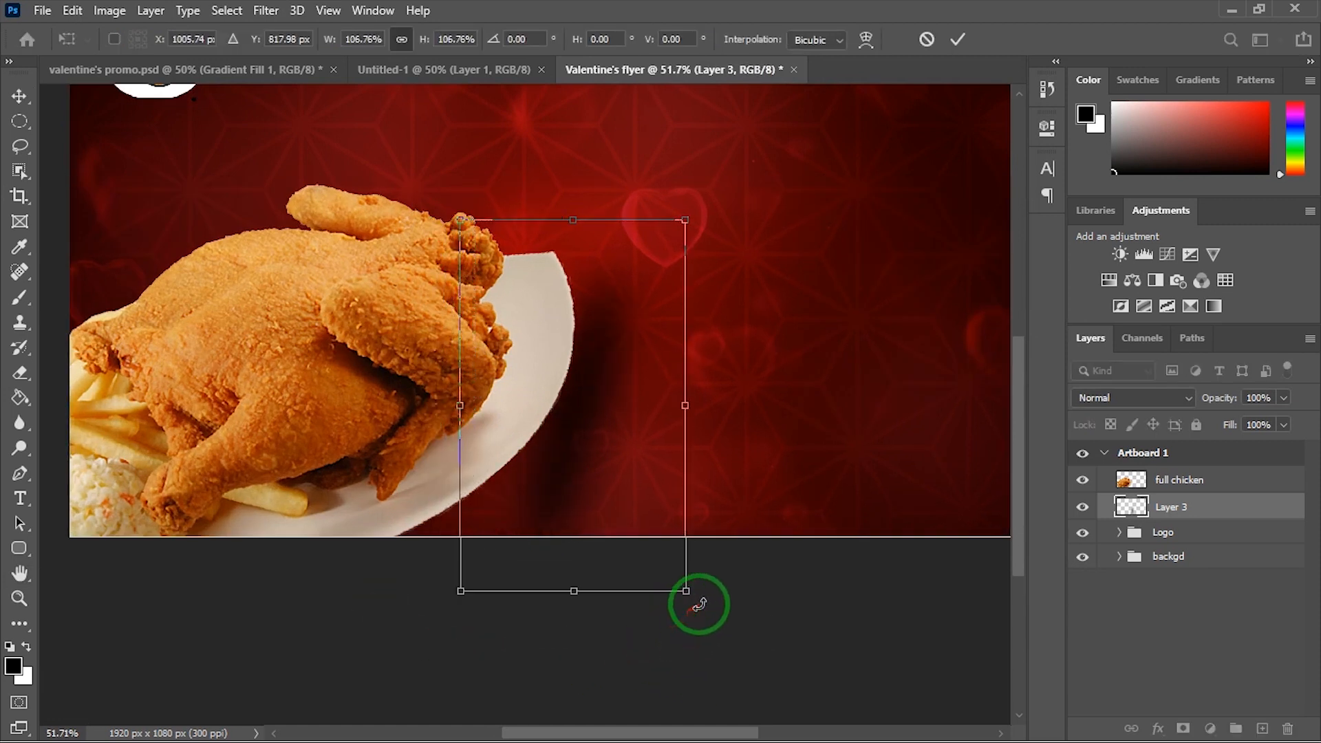
left_click_drag(462, 593, 400, 641)
left_click_drag(714, 683, 579, 716)
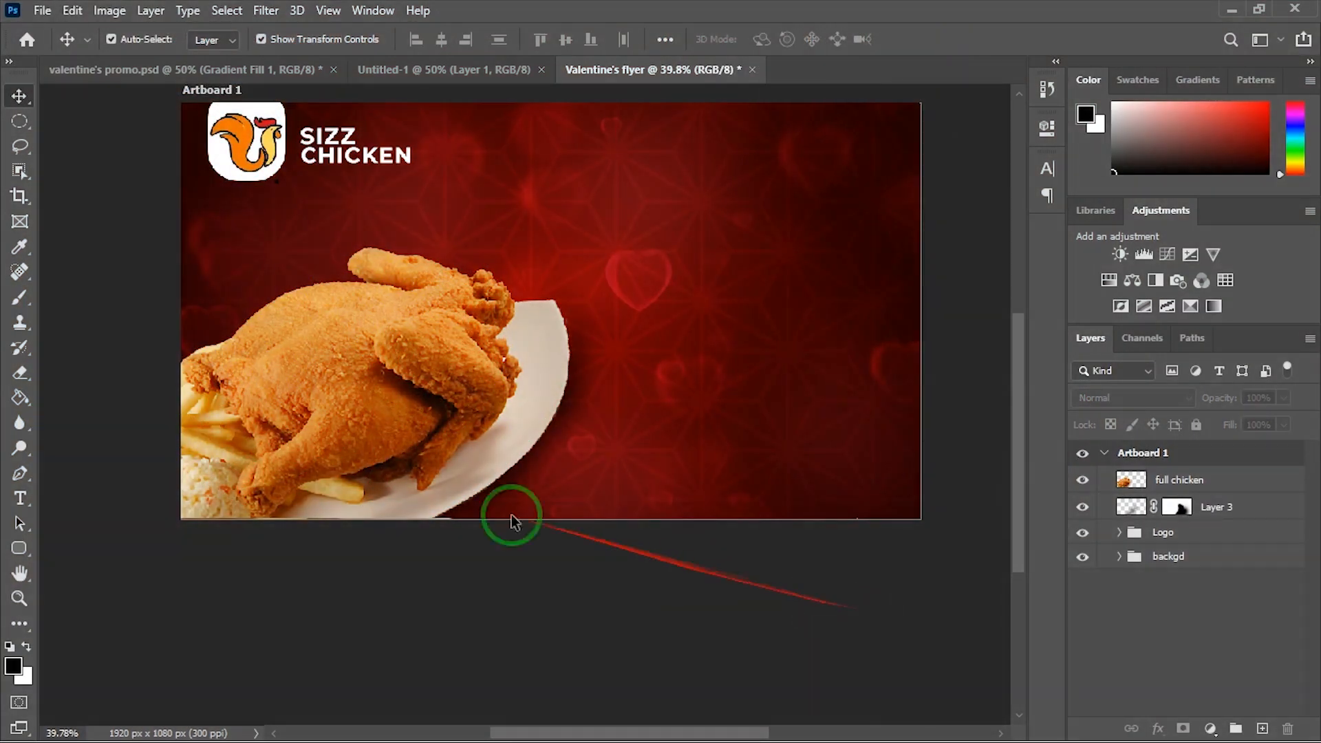
Step: Group the full chicken layer with its shadow layer and name the group "chicken"
scroll(404, 444, "up", 3)
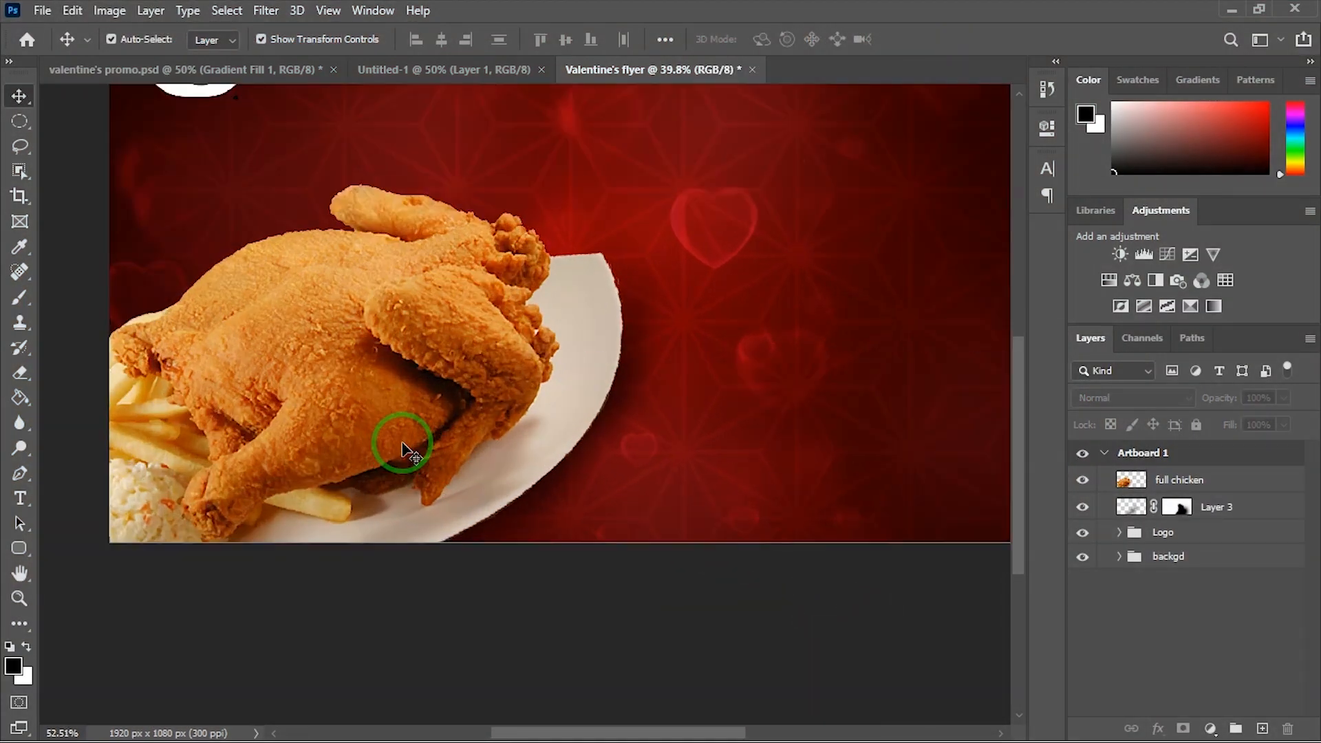
scroll(397, 435, "down", 3)
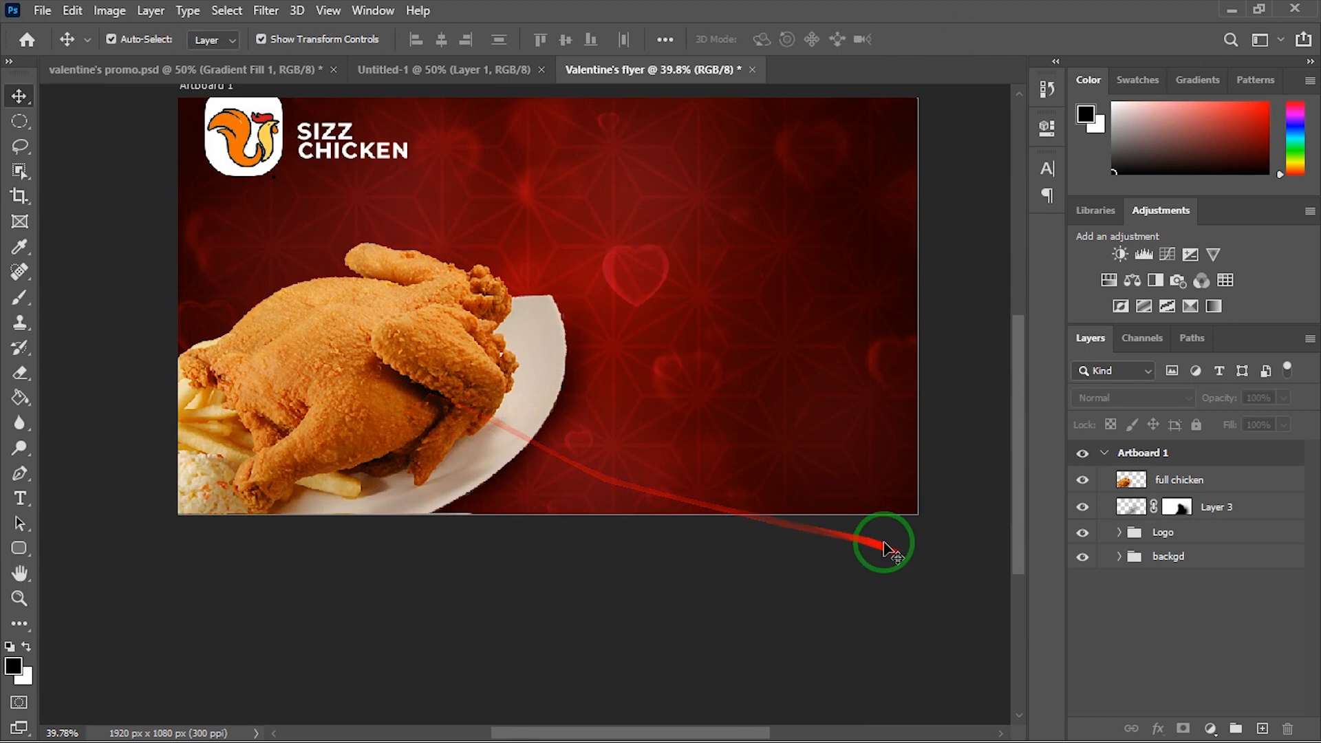
scroll(747, 447, "down", 3)
left_click_drag(737, 447, 617, 516)
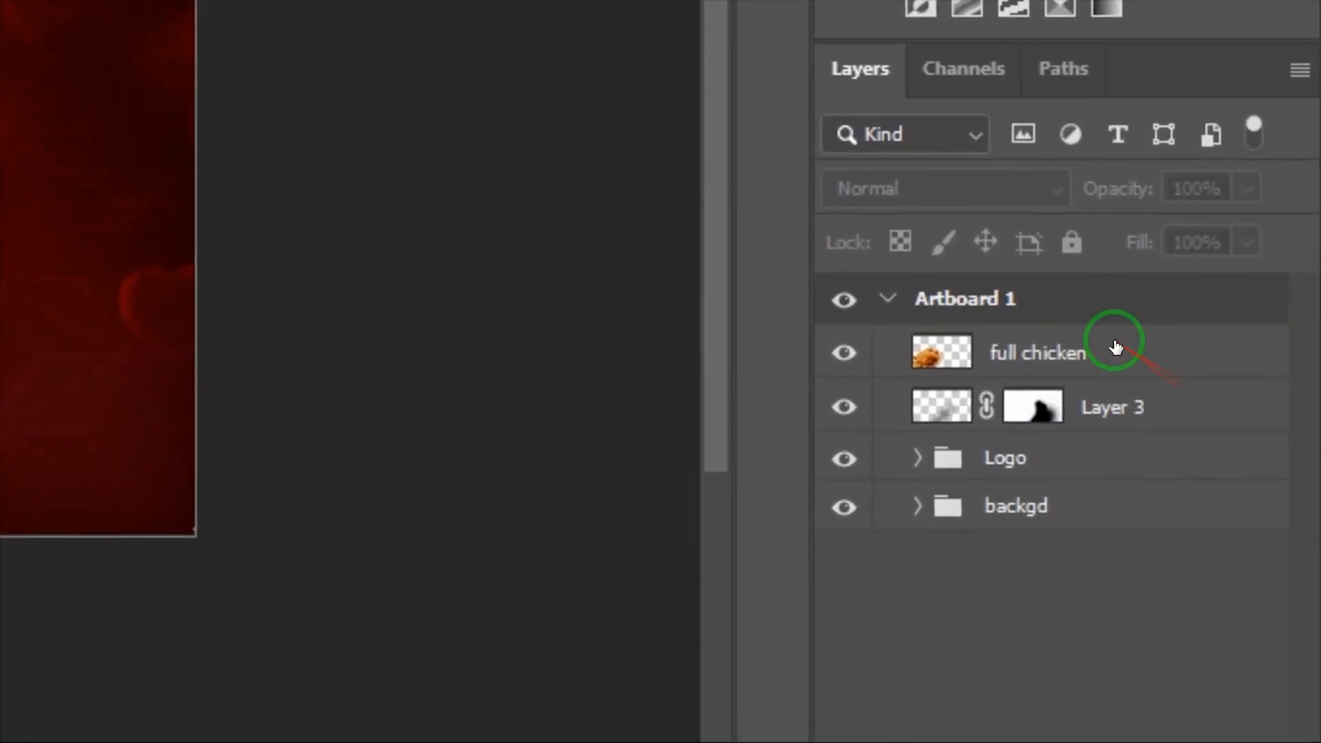
left_click(1219, 479)
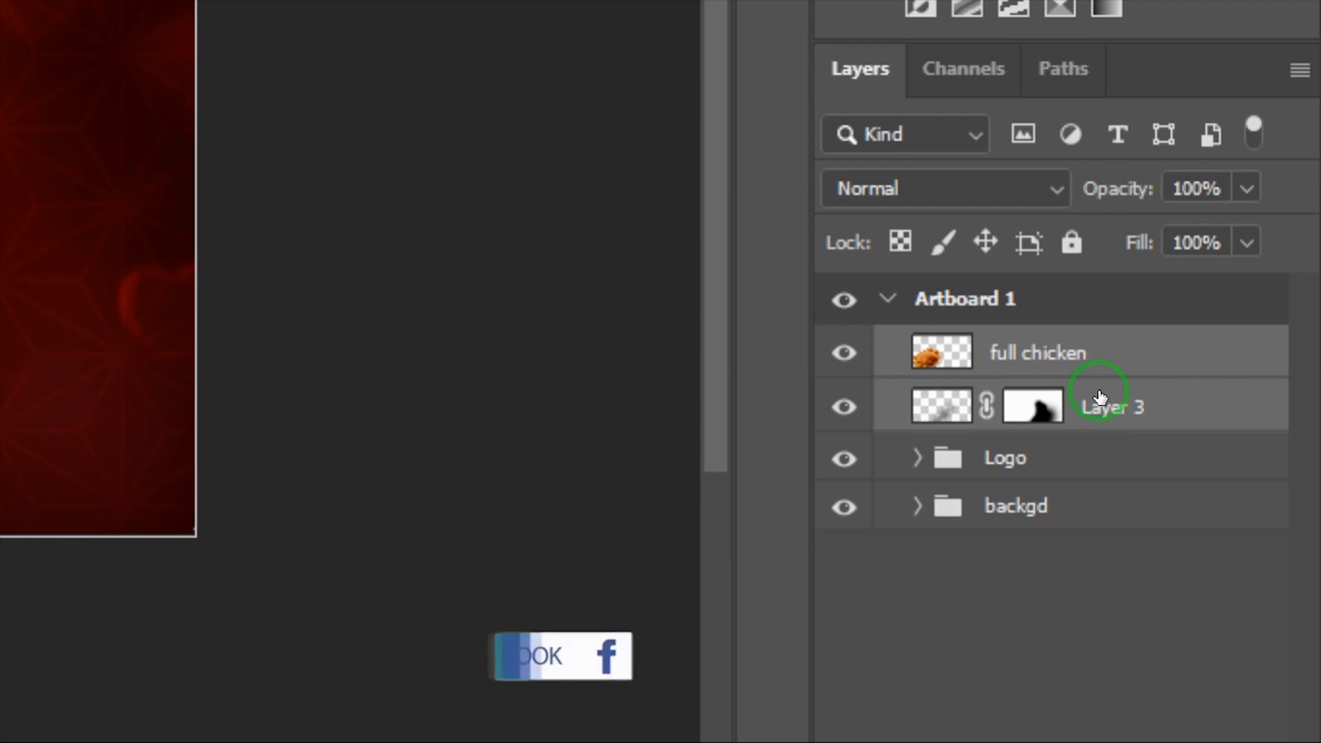
key("ctrl+g")
double_click(1011, 348)
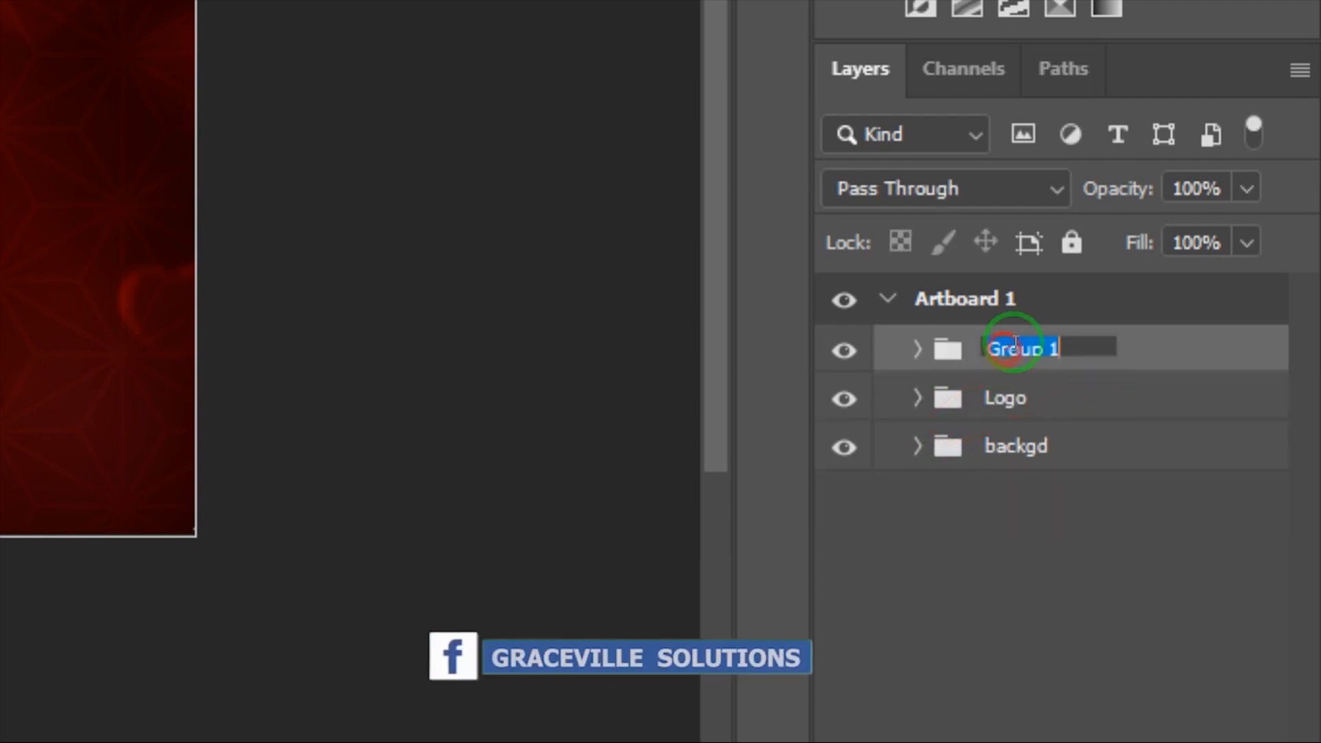
type("chicken")
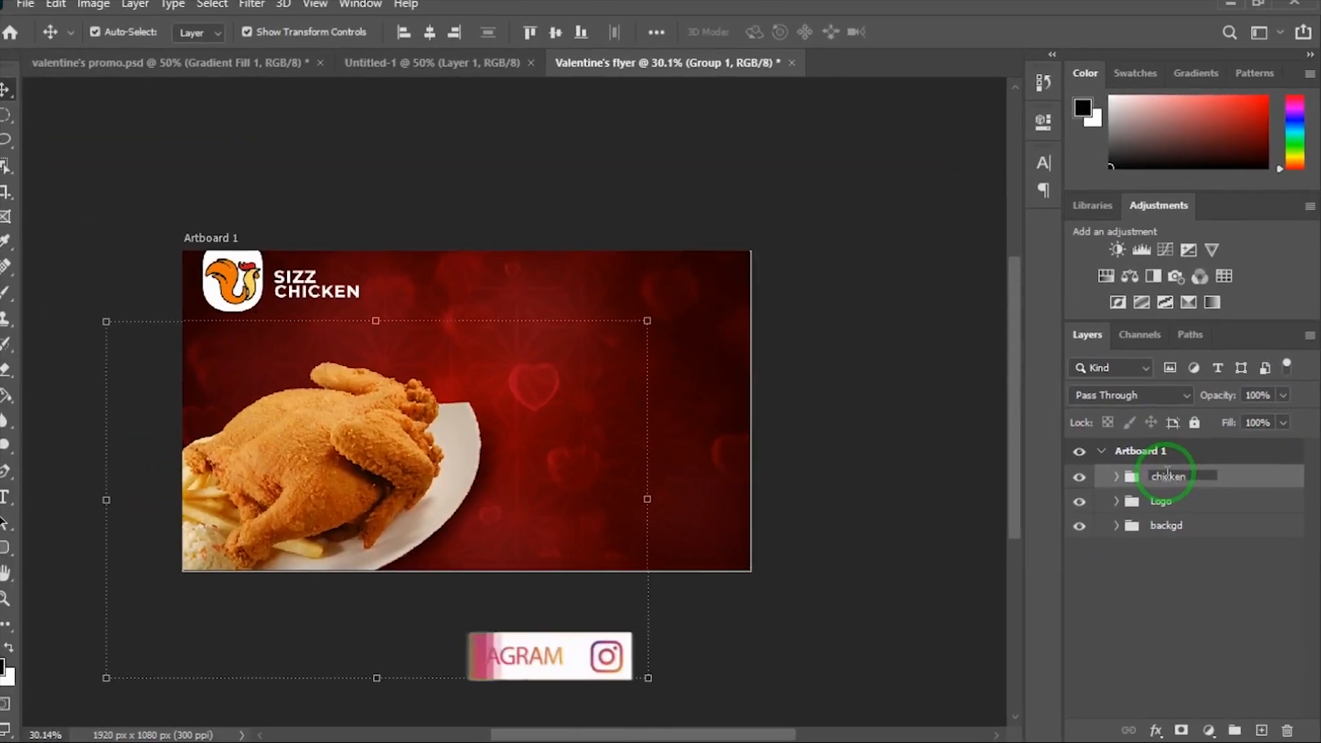
left_click(658, 231)
Step: Add a horizontal text line reading "Valentine's Day" on the artboard beside the SIZZ CHICKEN logo
scroll(513, 310, "up", 1)
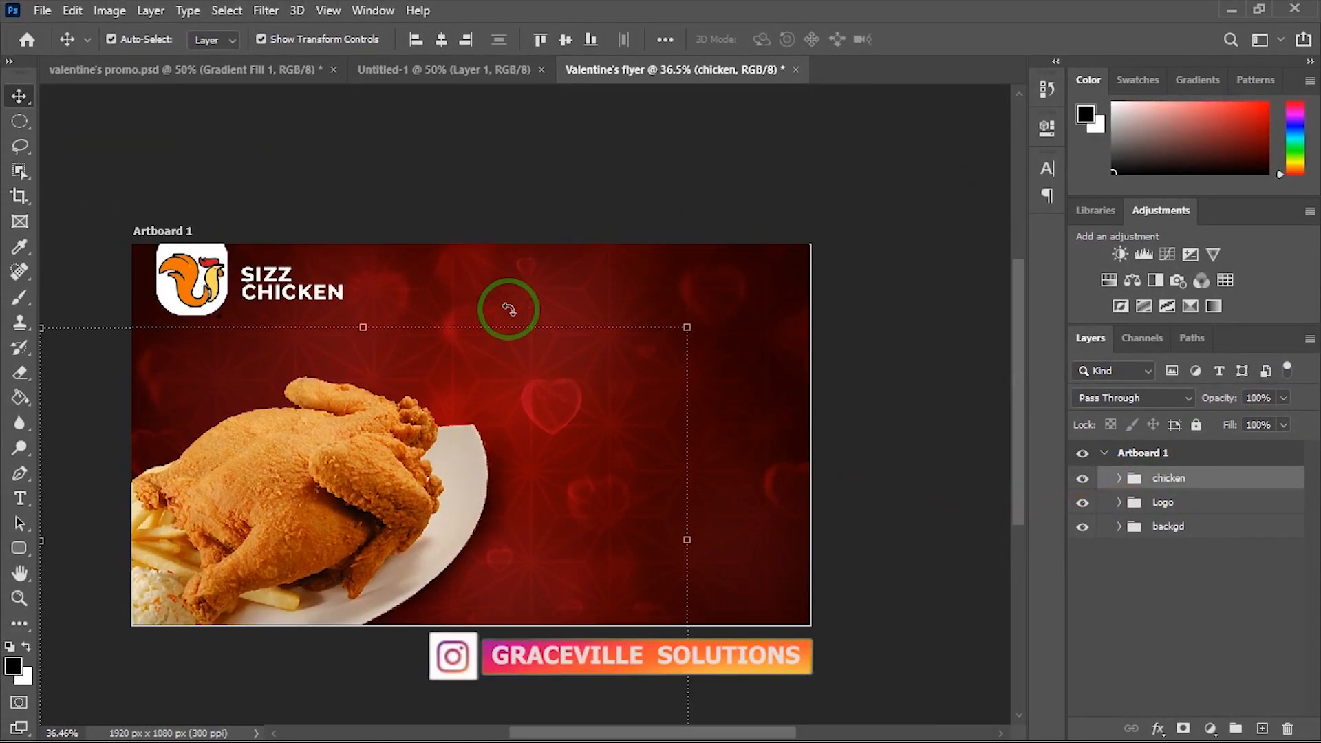
left_click(643, 185)
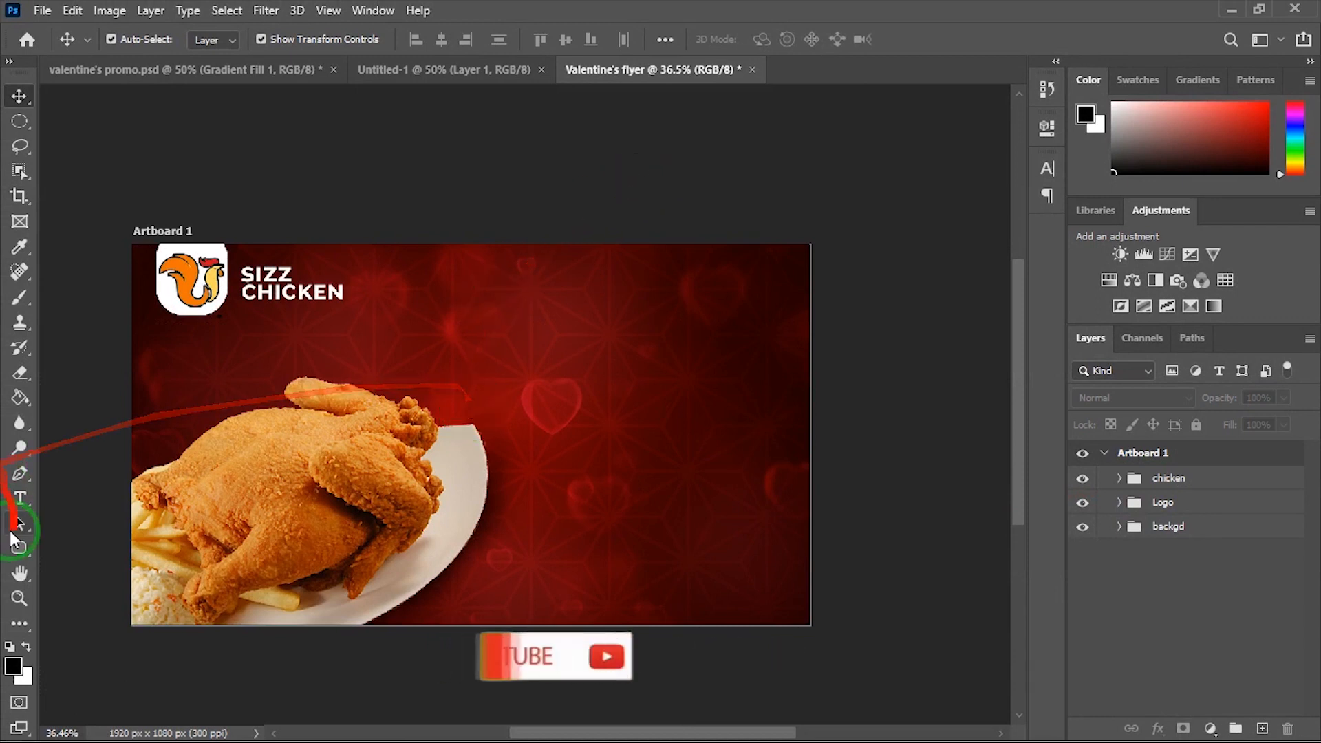
left_click(20, 499)
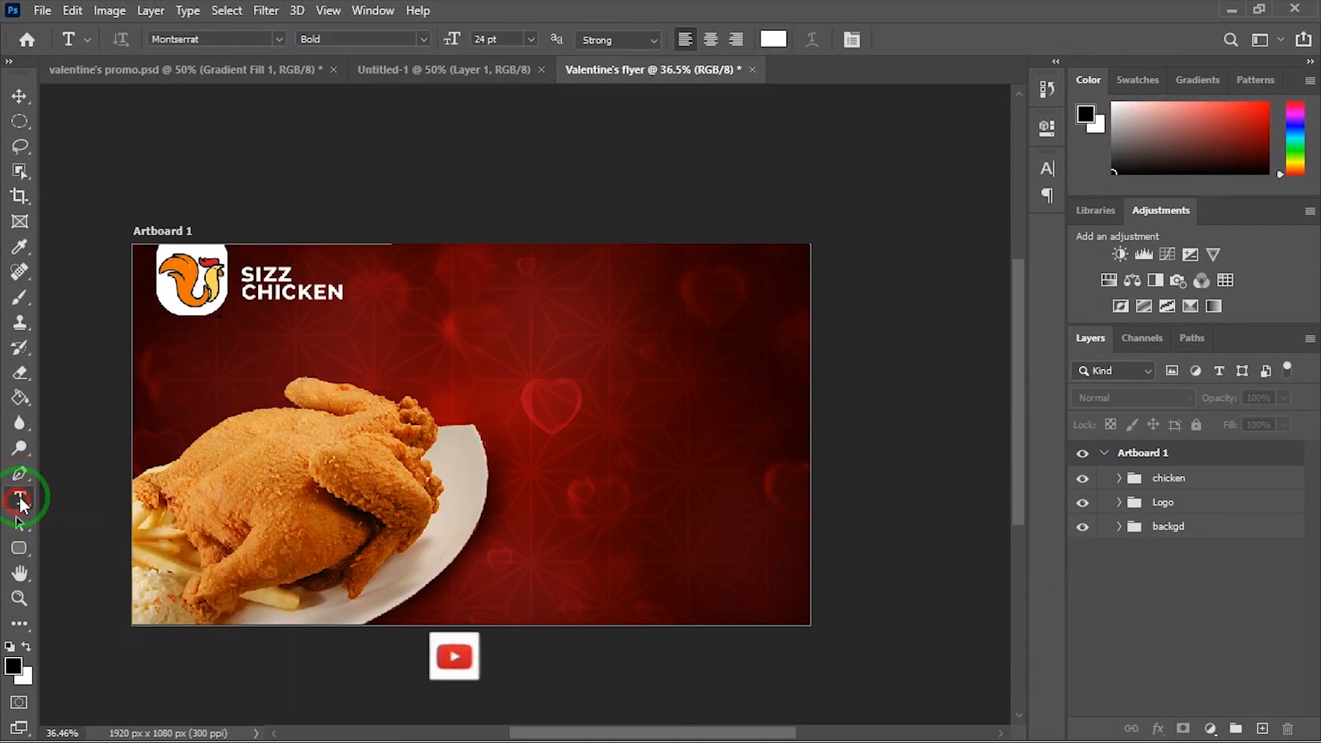
left_click(437, 299)
left_click(471, 293)
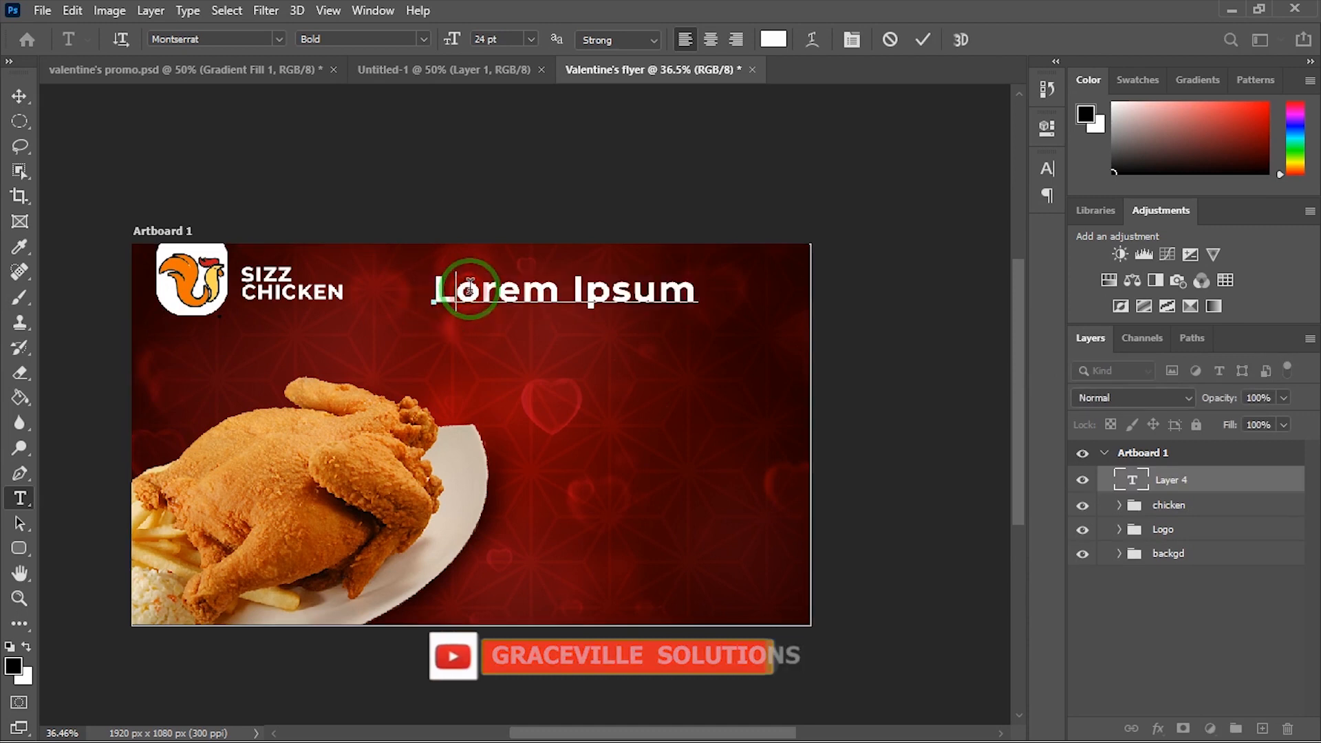
key("ctrl+a")
type("Va")
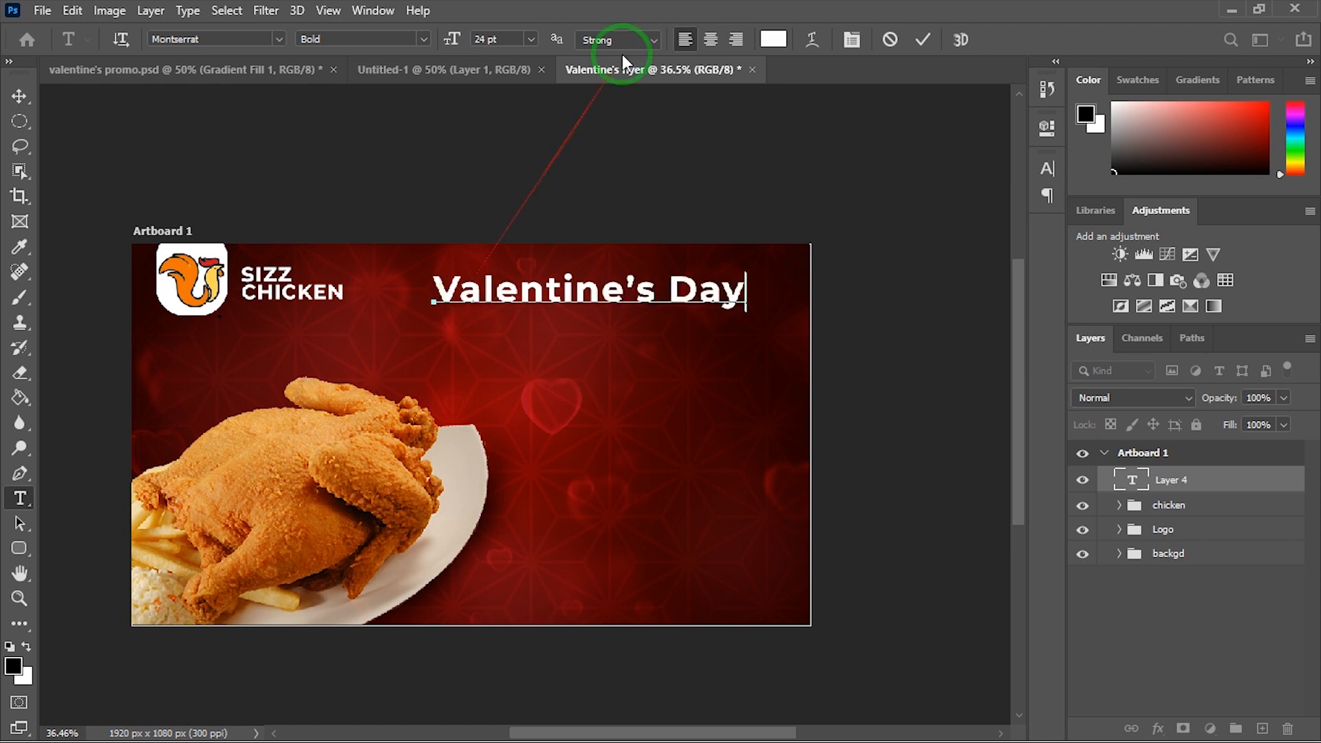
left_click(925, 42)
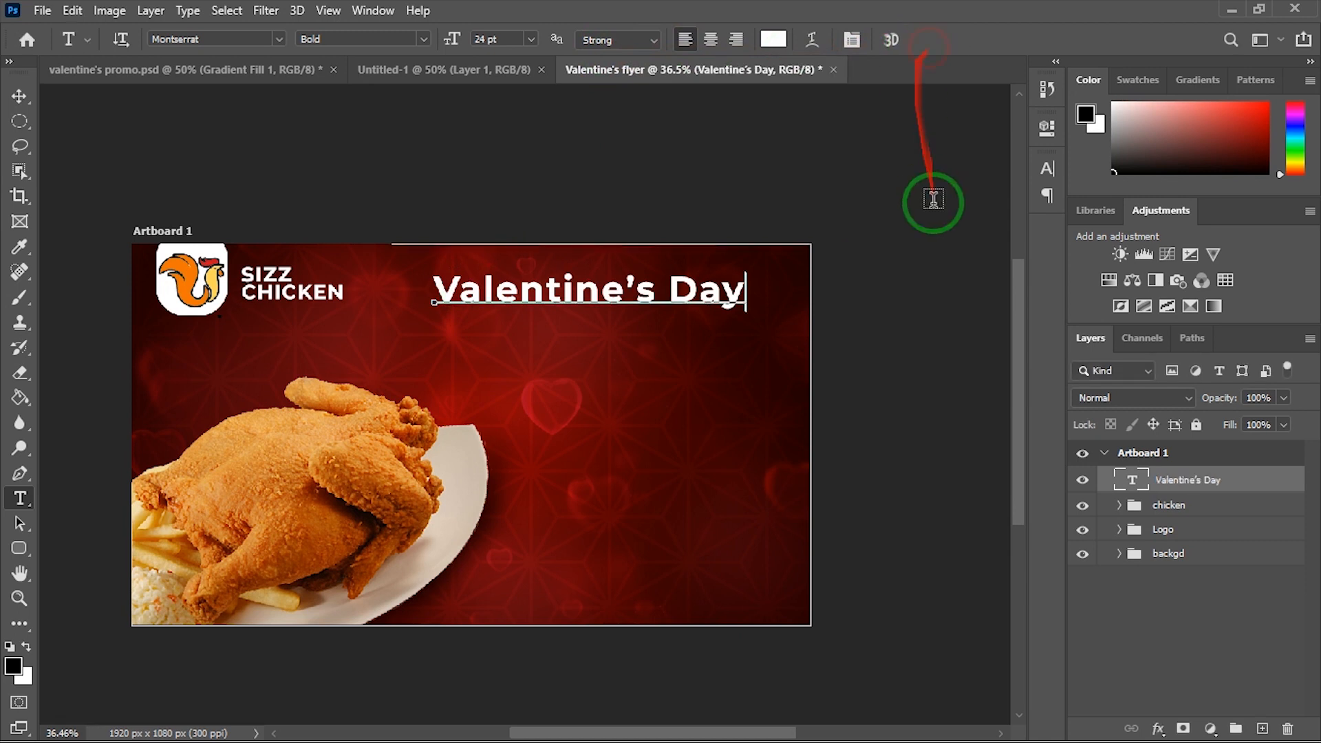
Step: Change the font of the Valentine's Day text to Creattion Demo
left_click(1044, 167)
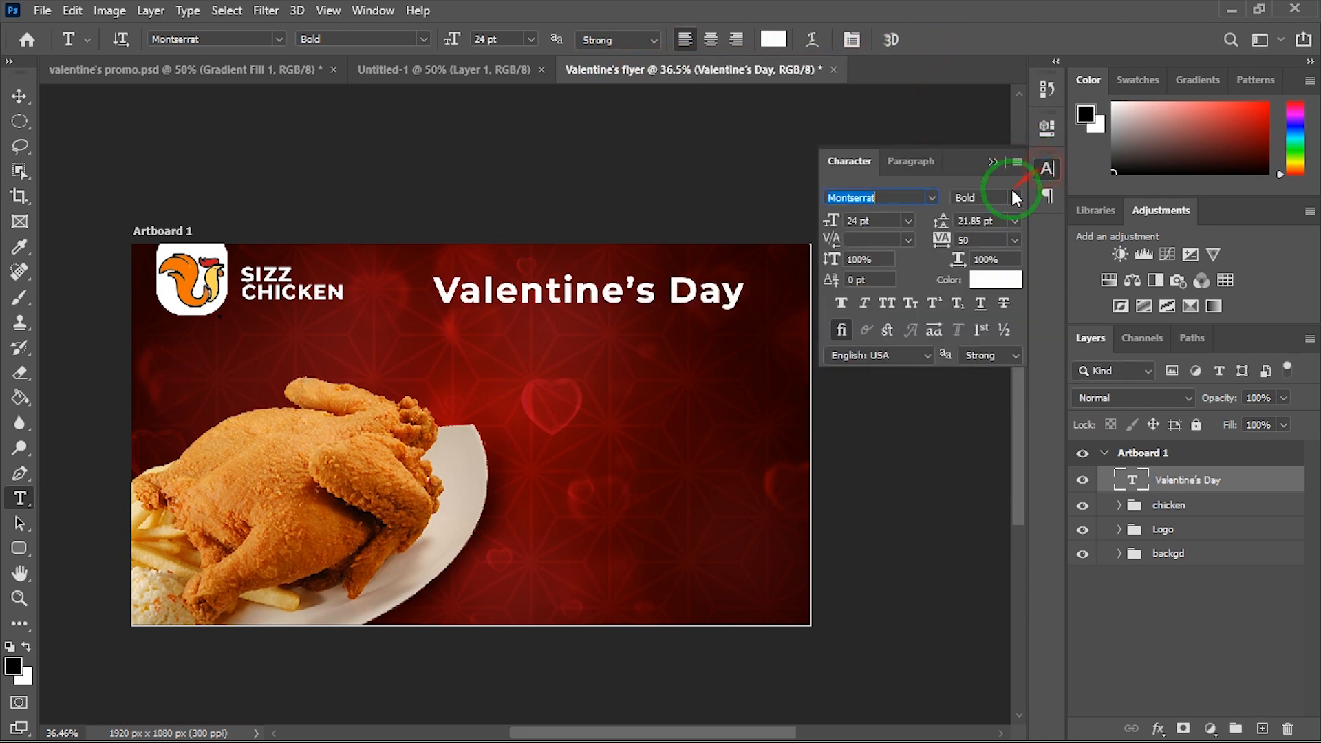
left_click(931, 198)
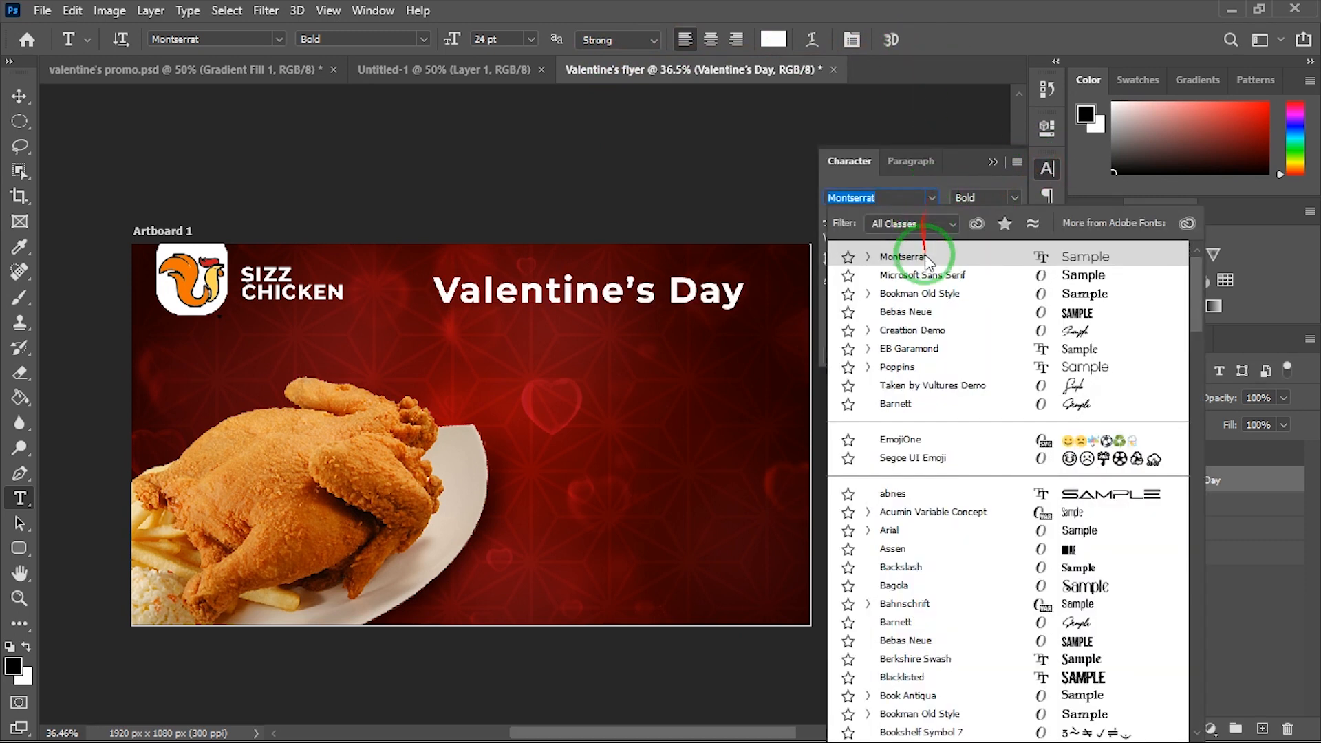
left_click(912, 331)
Step: Scale the Valentine's Day text to 192.15% and shift it slightly toward the artboard's right edge
left_click(19, 96)
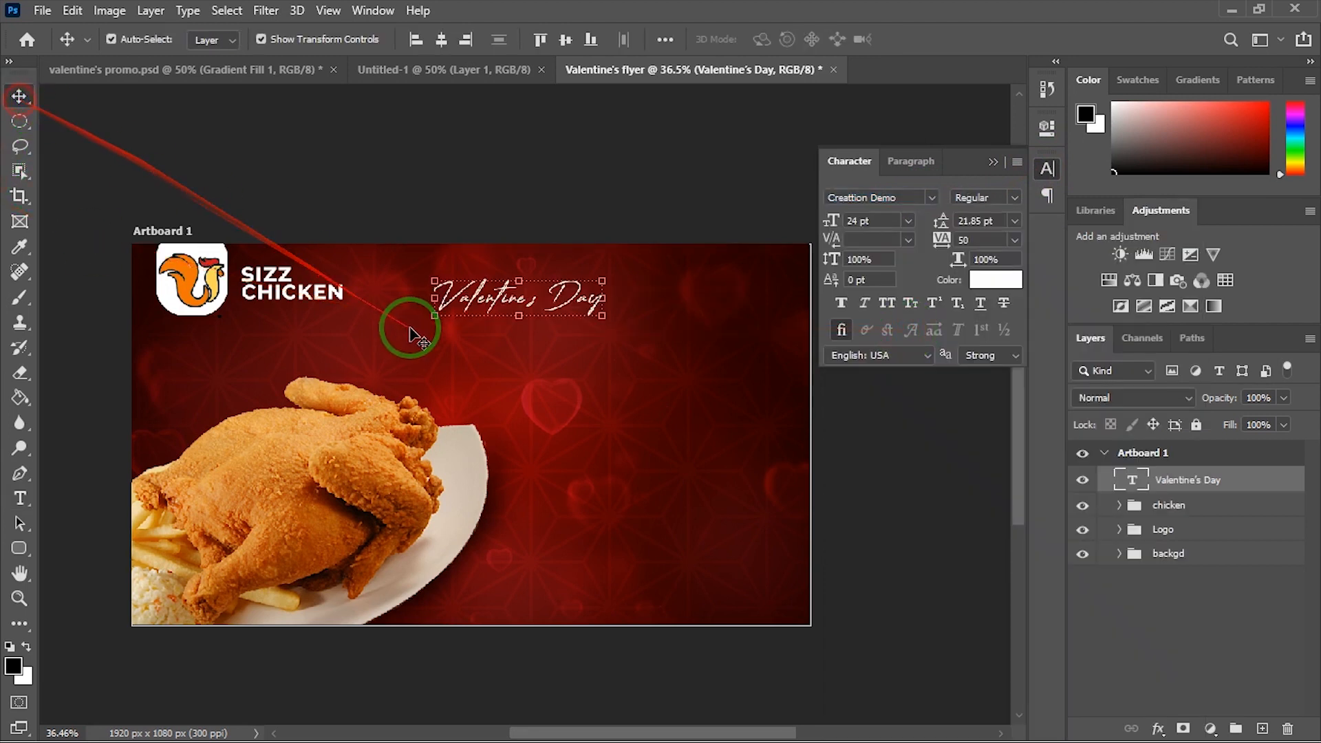
left_click_drag(603, 315, 760, 359)
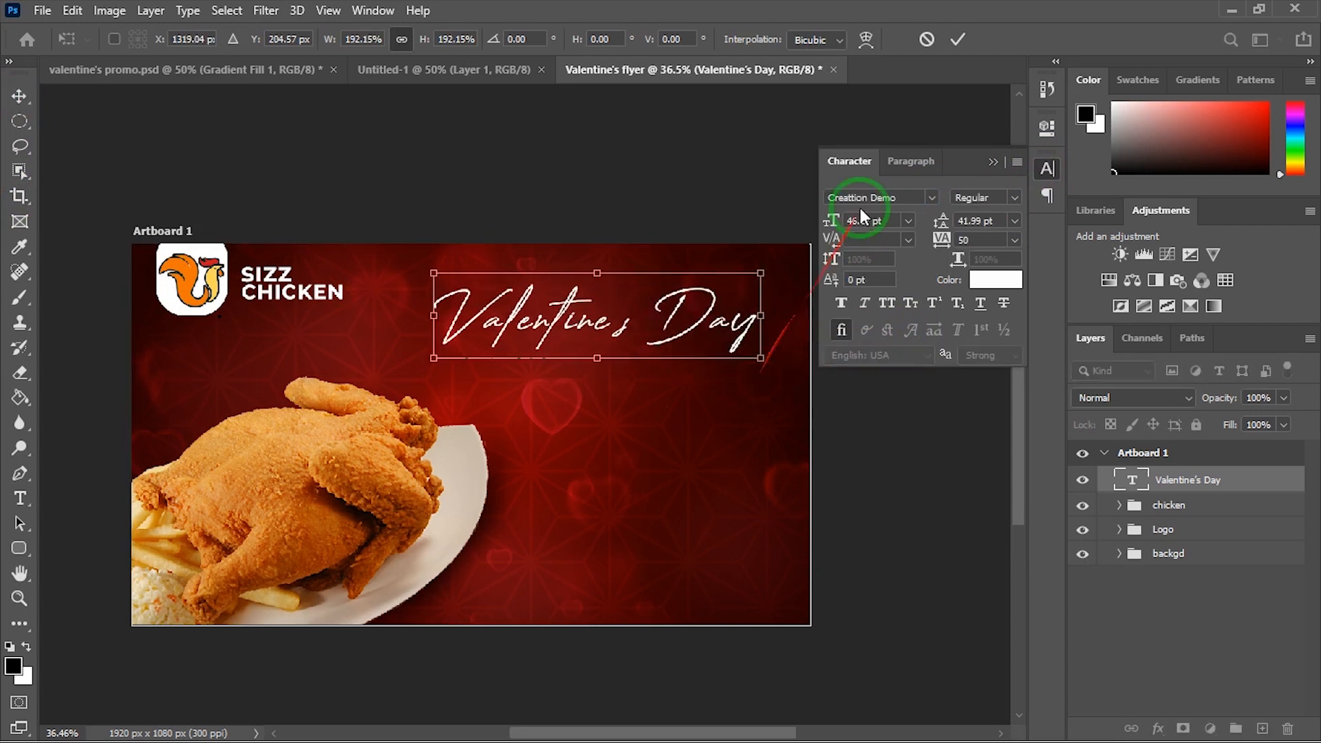
left_click(955, 40)
left_click_drag(581, 320, 606, 315)
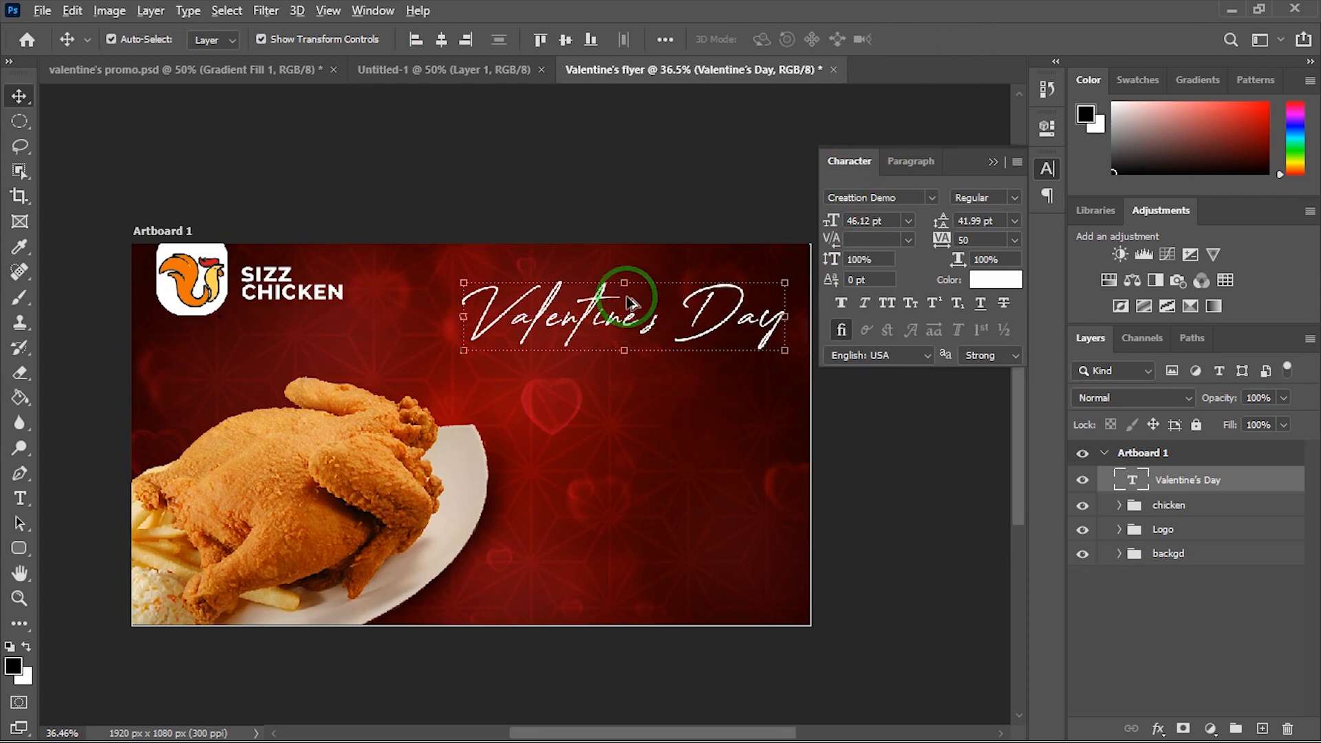
Step: Create a "MEGA SALE" line in Bebas Neue from a copy of the Valentine's Day text placed just below it
left_click_drag(624, 323, 631, 390)
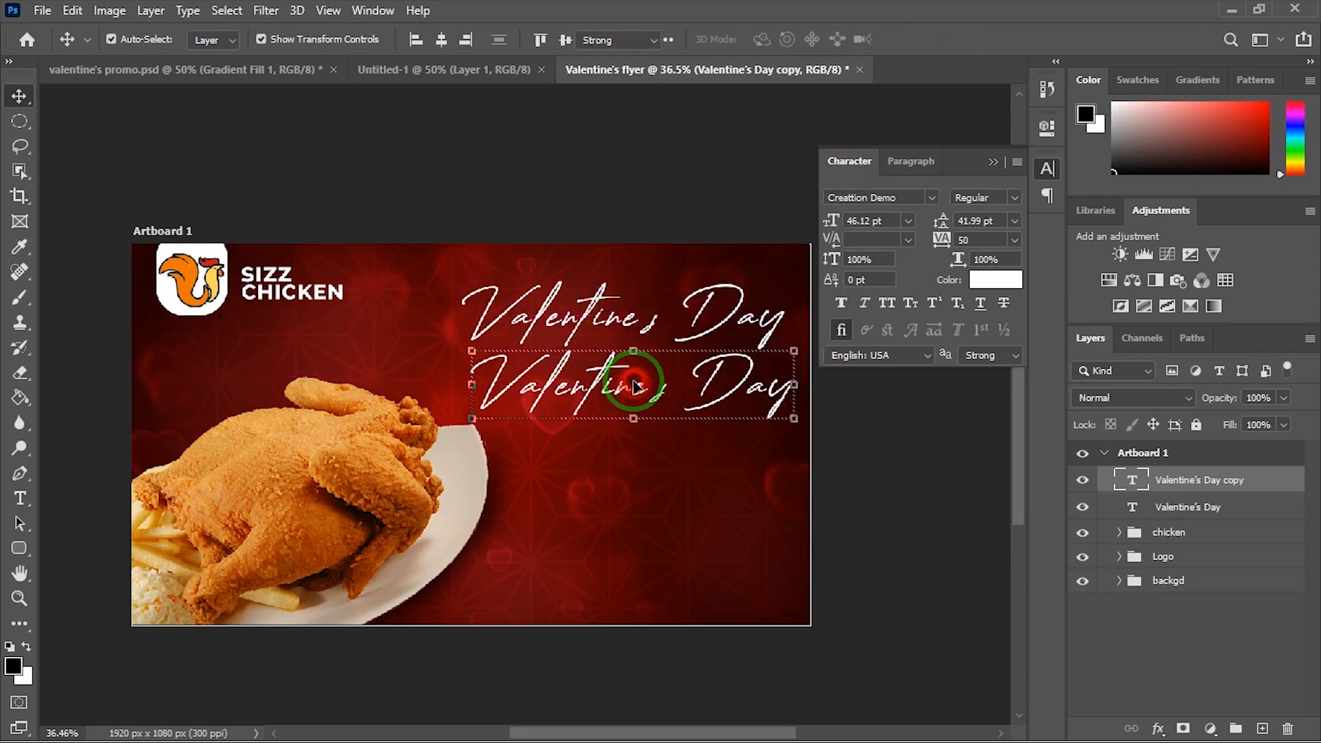
double_click(632, 376)
type("MEGA SA")
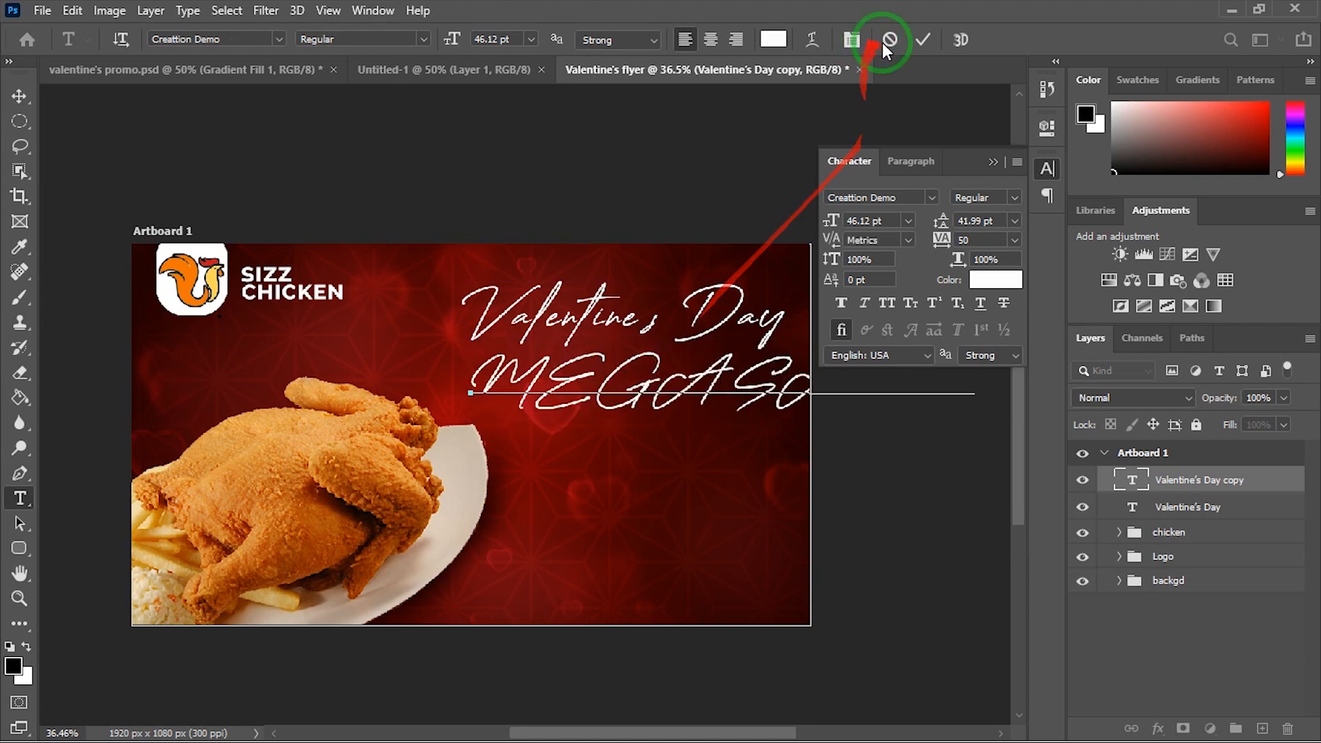
left_click(922, 40)
left_click(932, 199)
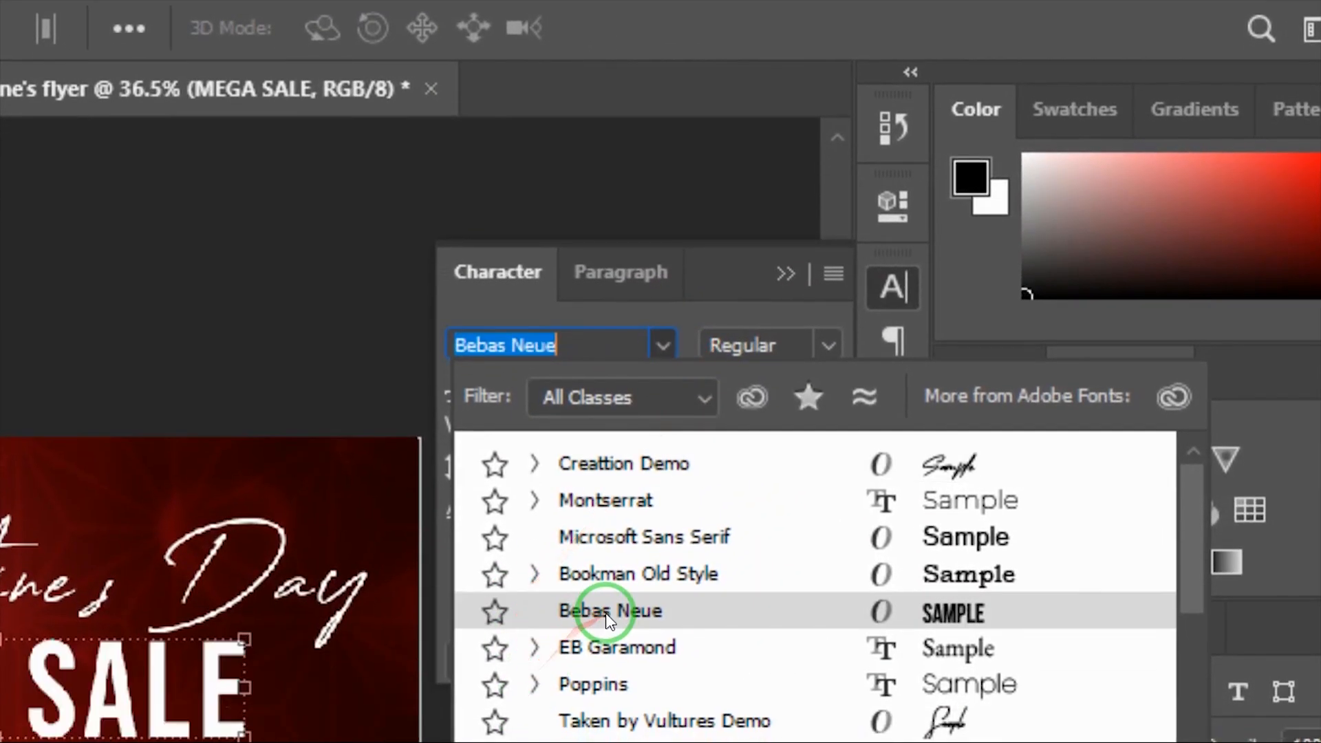
left_click(609, 619)
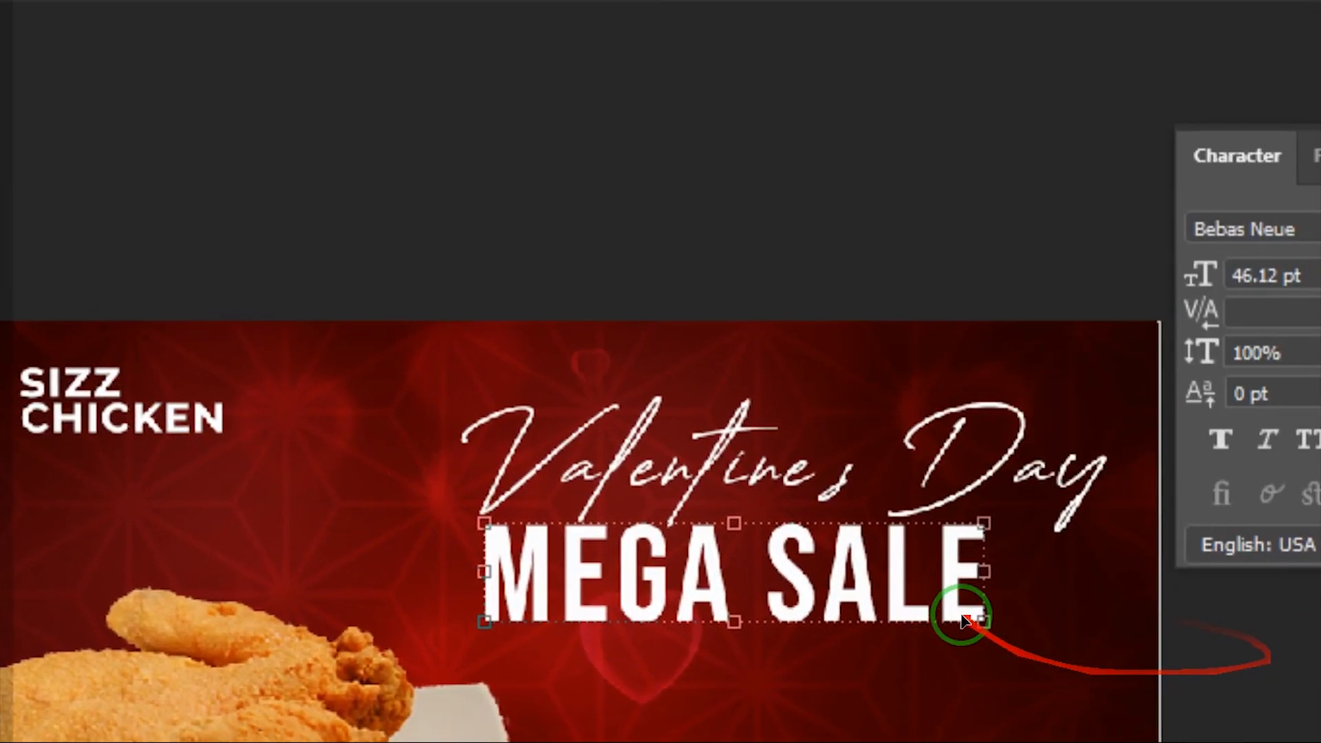
Step: Move the MEGA SALE text slightly lower and to the right beneath Valentine's Day, and scale it to 93.19%
left_click_drag(885, 611, 935, 631)
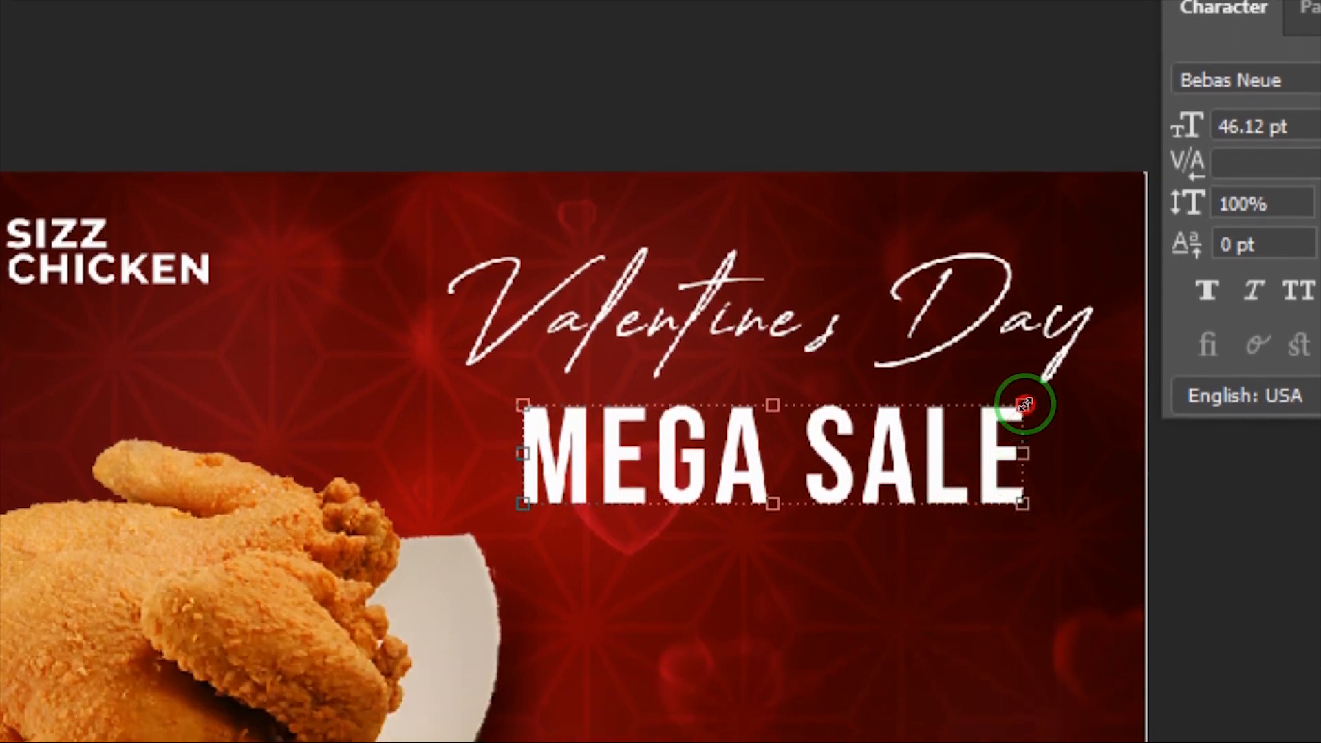
left_click_drag(1024, 405, 945, 484)
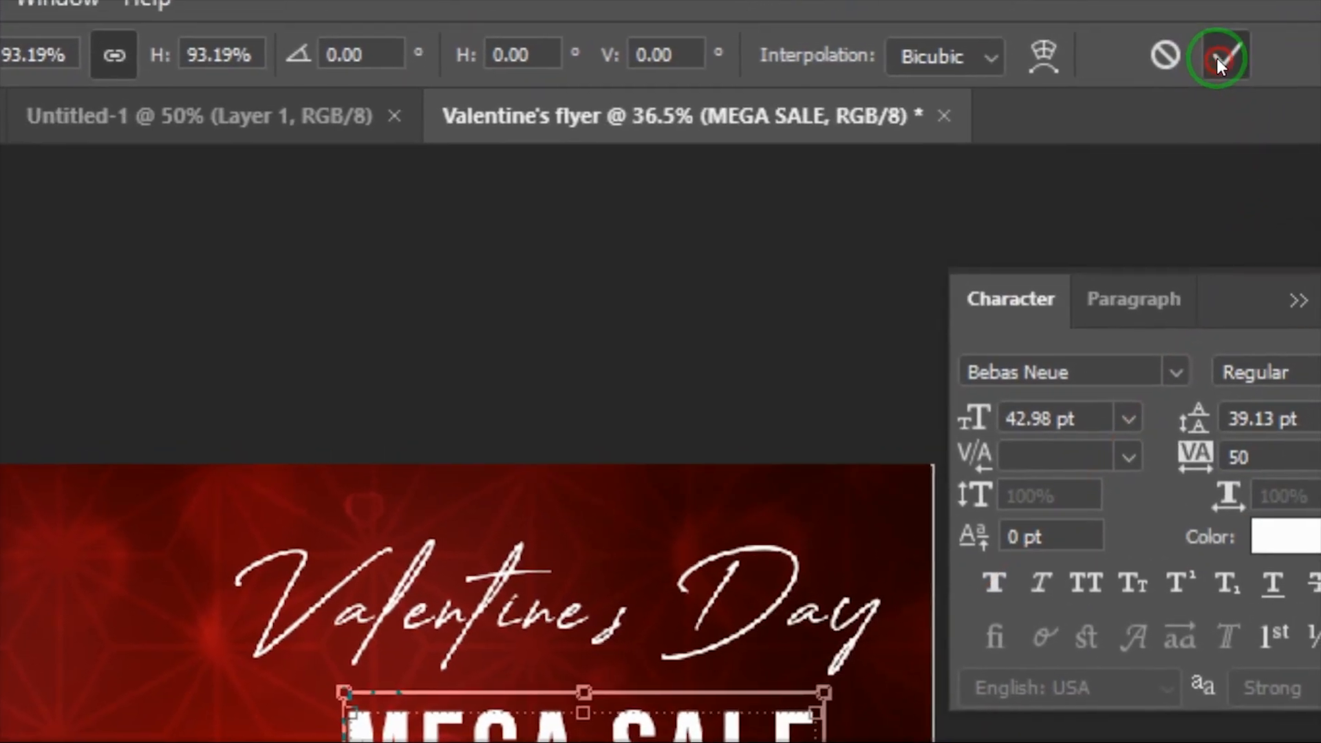
left_click(1215, 61)
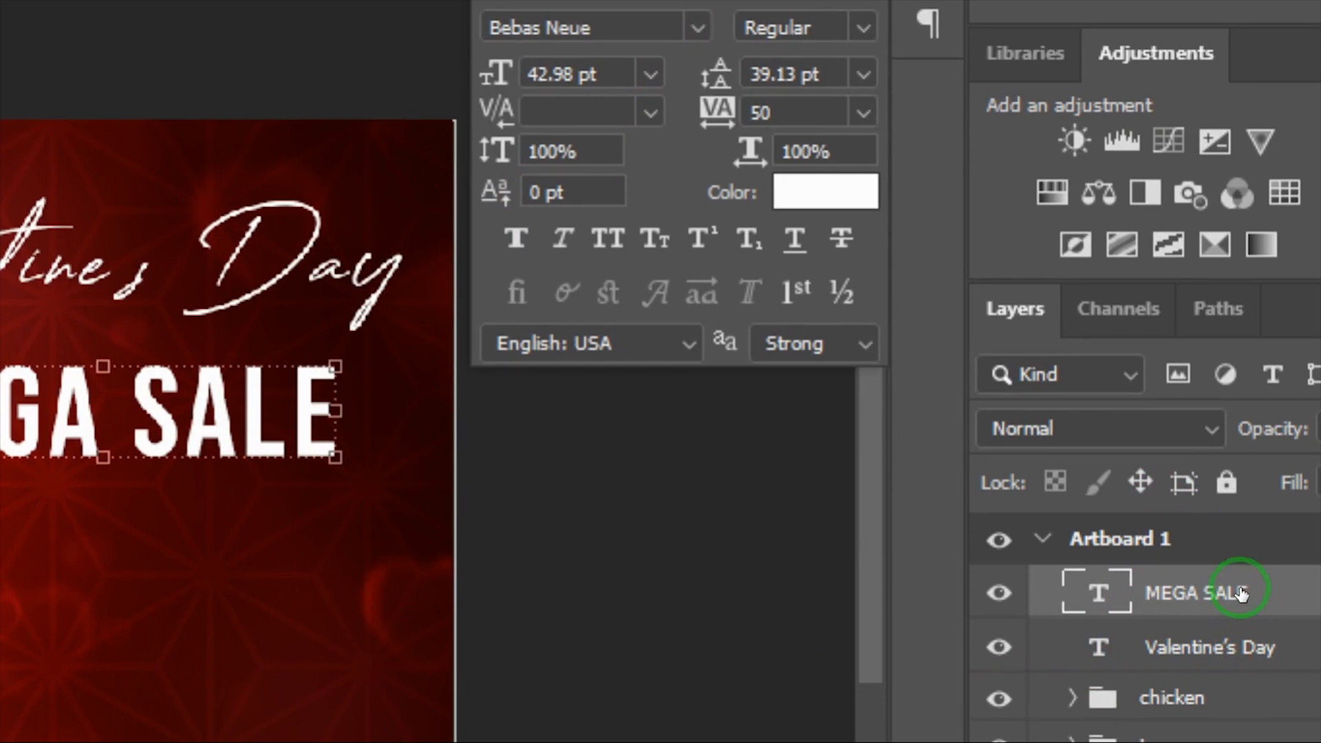
Step: Add an Outer Glow effect to the MEGA SALE text layer and show the glow's settings
right_click(1242, 604)
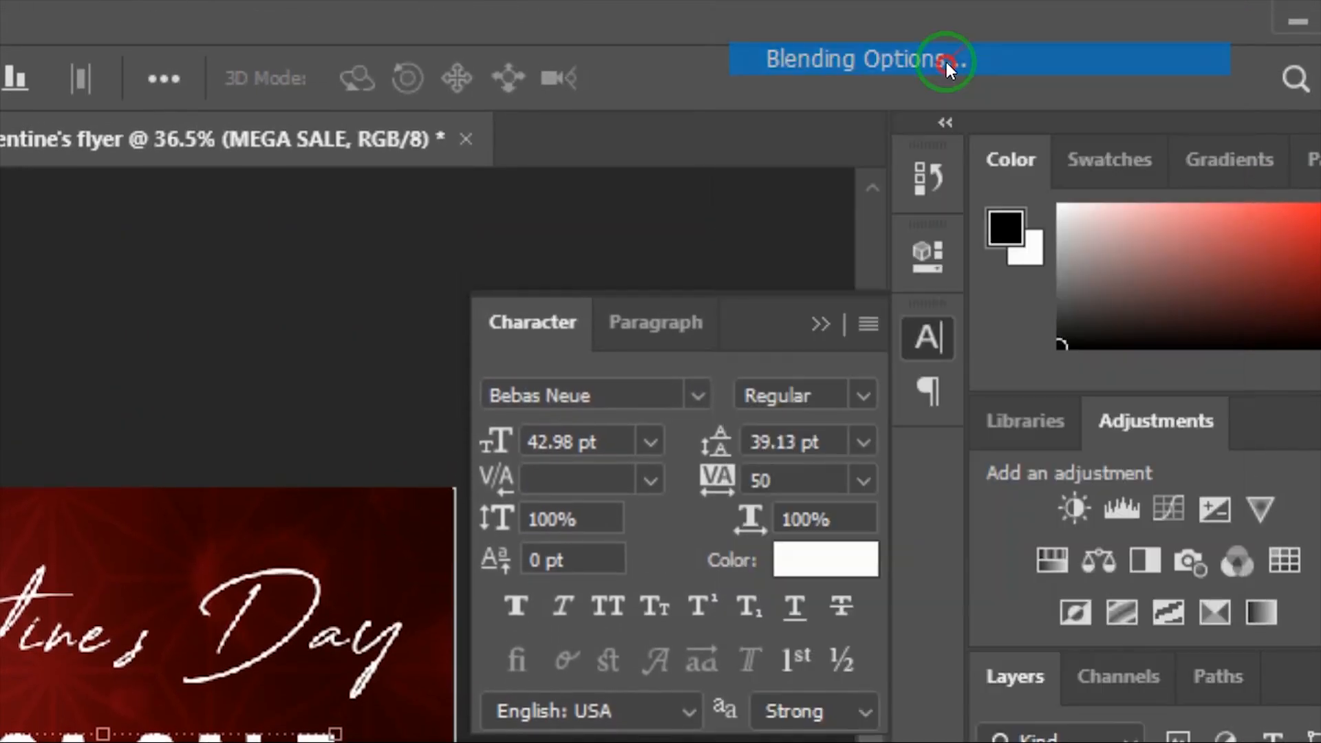
left_click(946, 62)
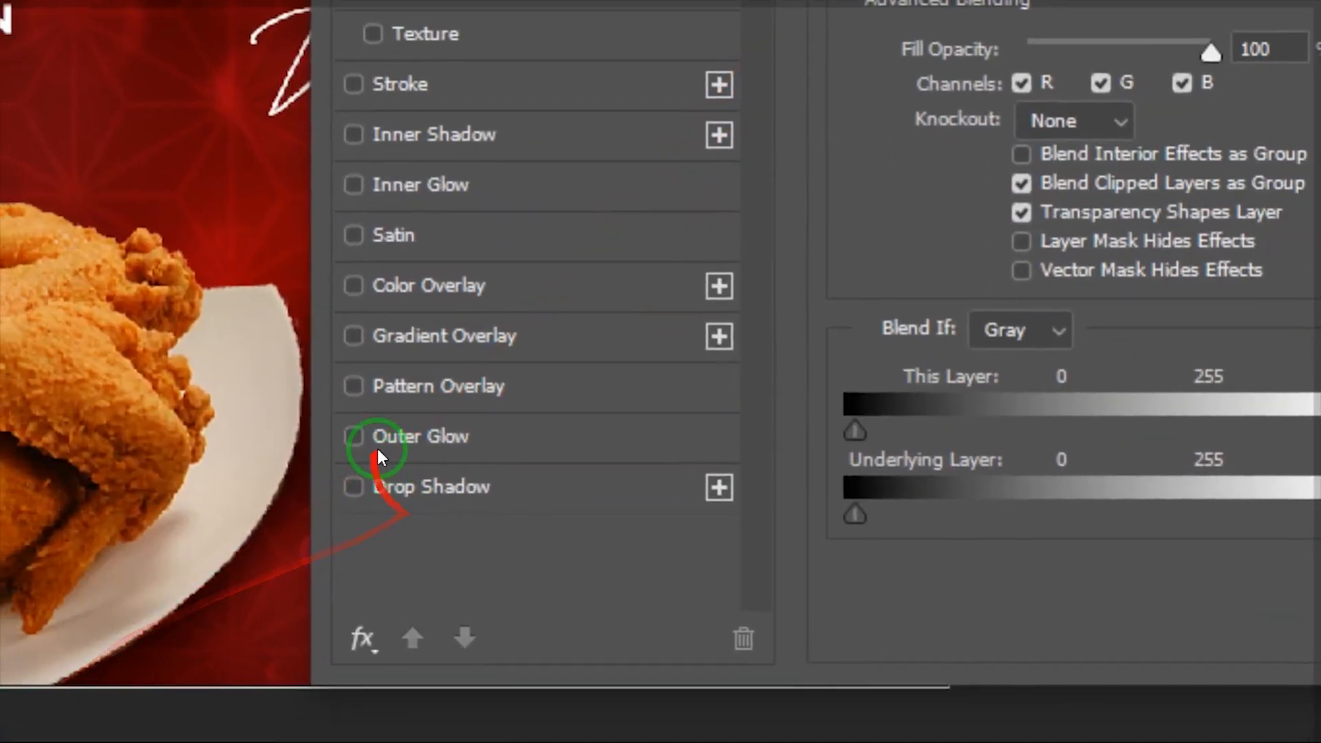
left_click(360, 427)
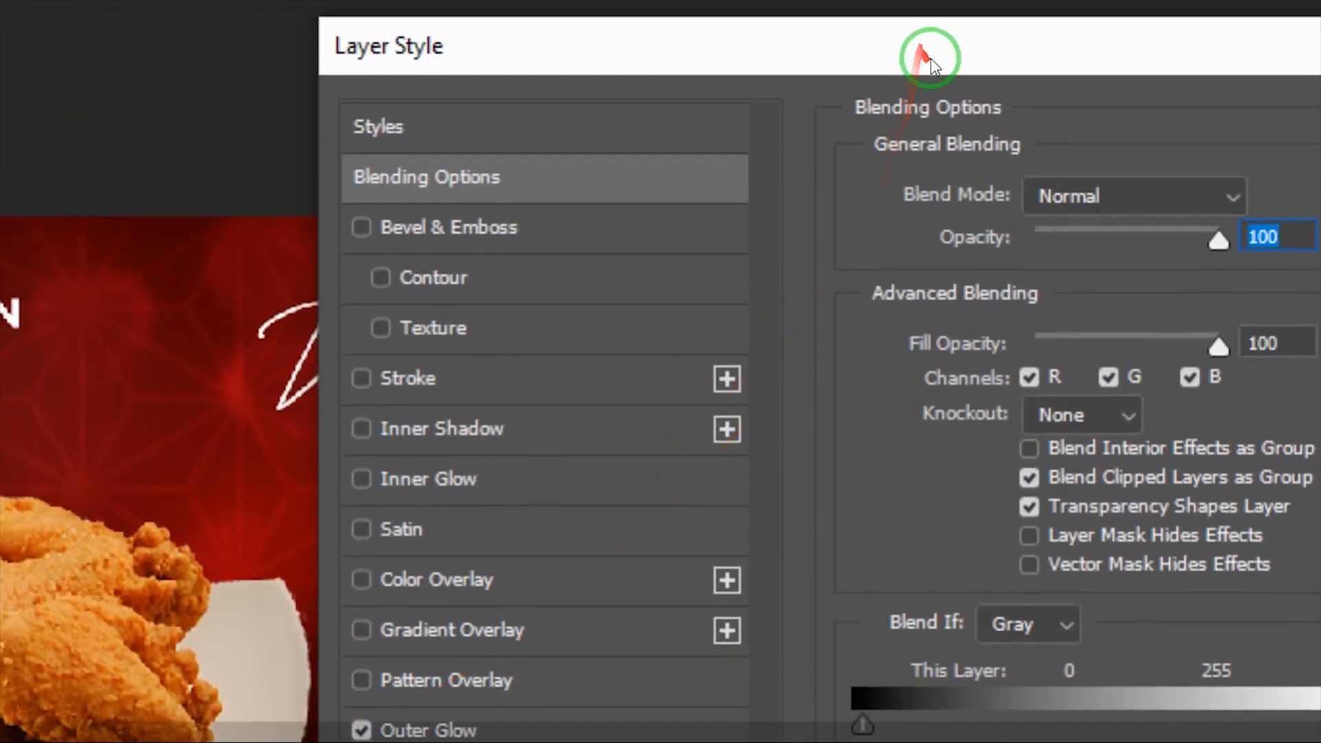
left_click_drag(923, 53, 1320, 32)
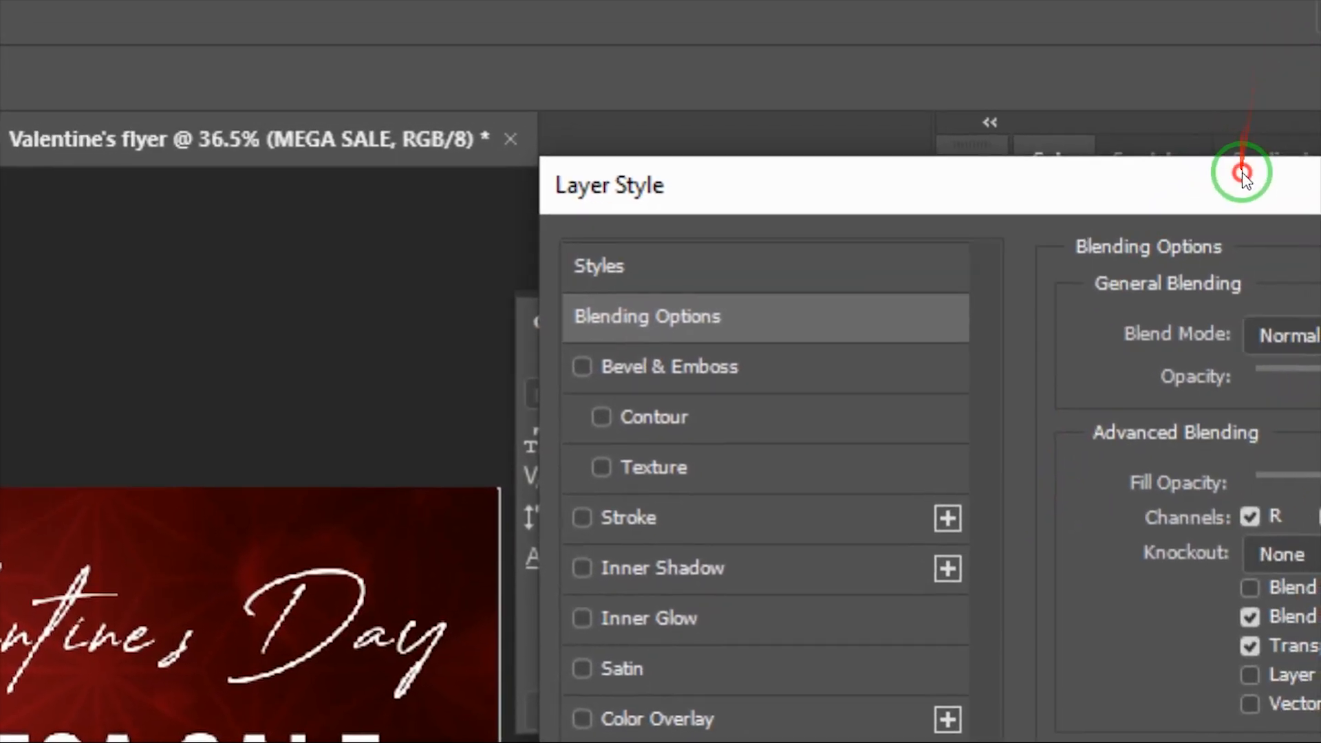
left_click_drag(1278, 141, 910, 349)
left_click(416, 742)
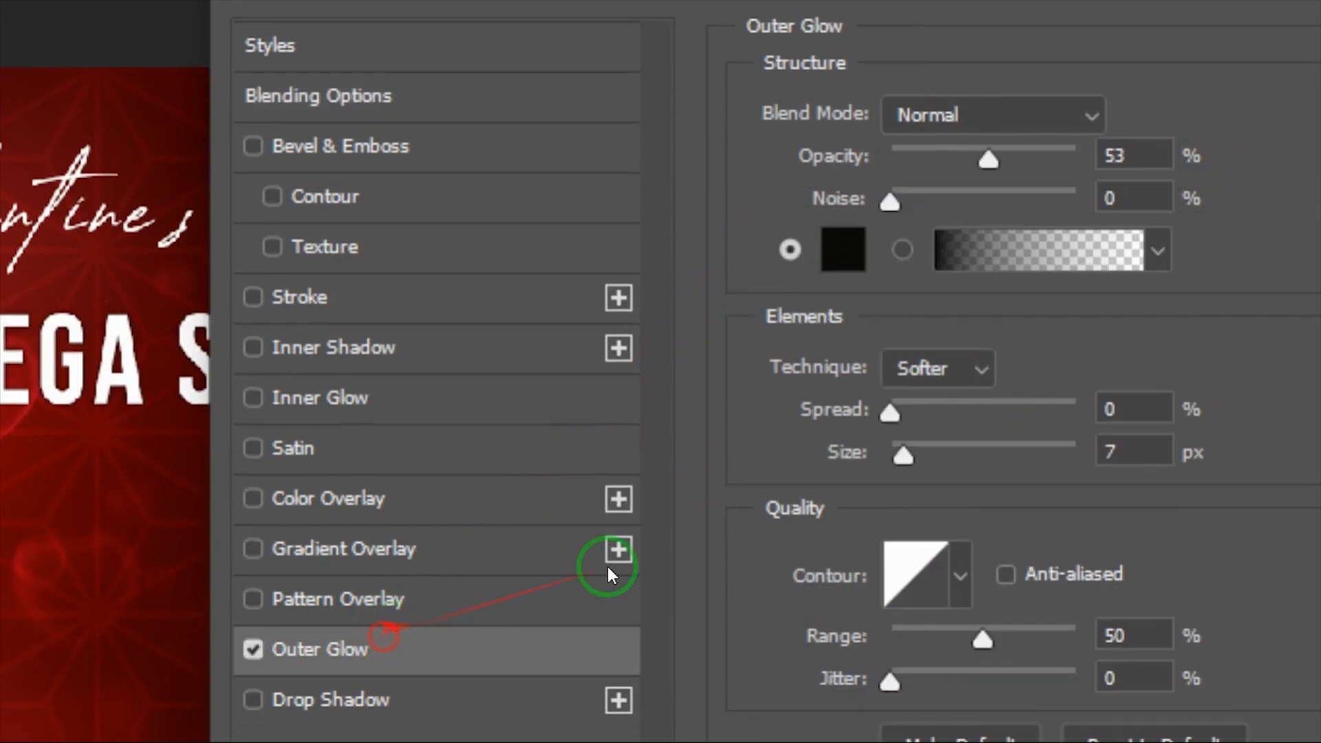
Step: Set the MEGA SALE outer glow to orange (RGB 250, 148, 15) with 71% opacity and apply the layer style
left_click(840, 281)
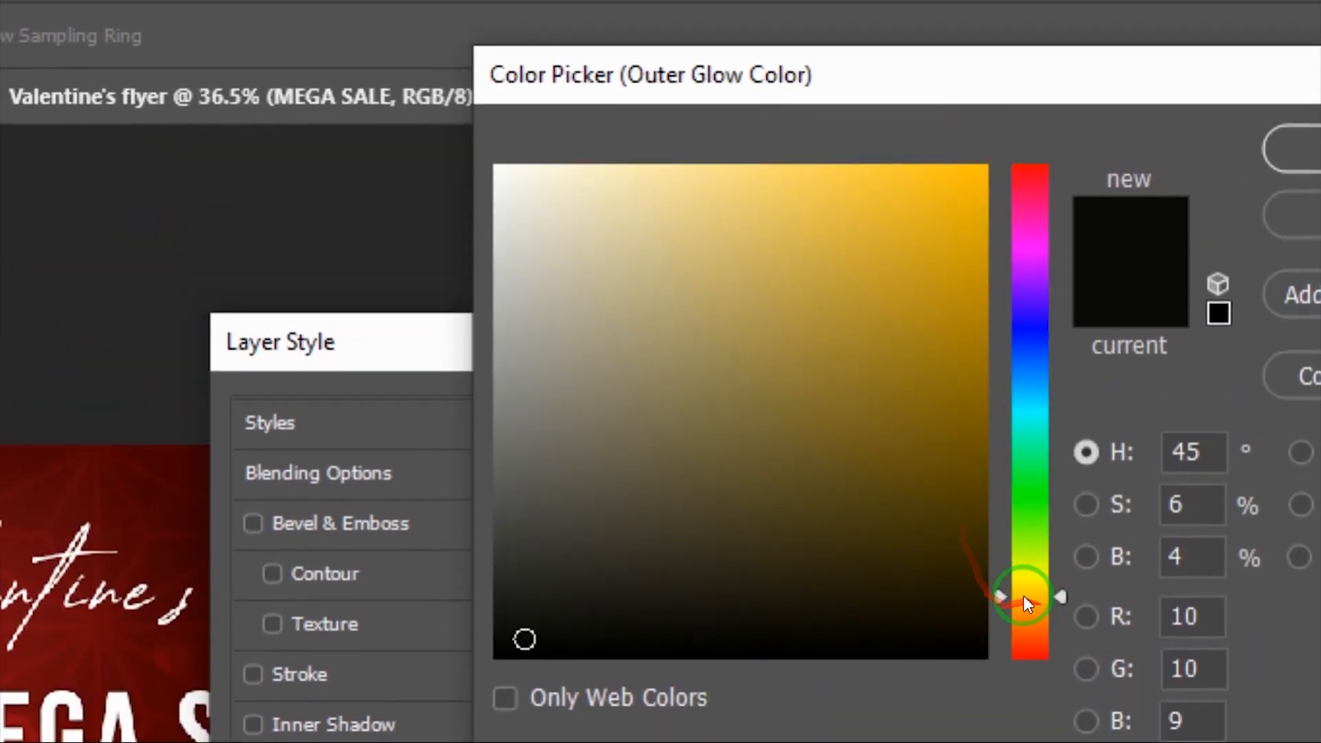
left_click_drag(1022, 595, 1022, 589)
left_click(1025, 612)
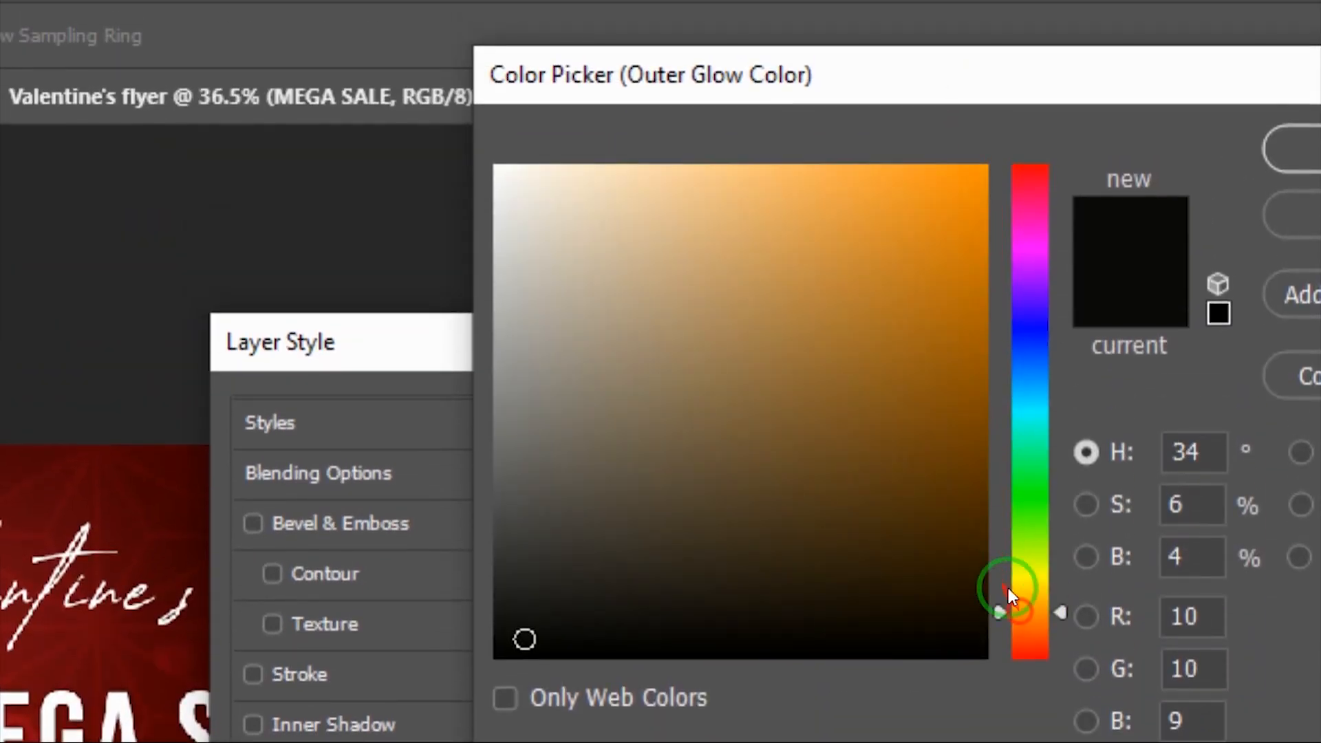
left_click(936, 167)
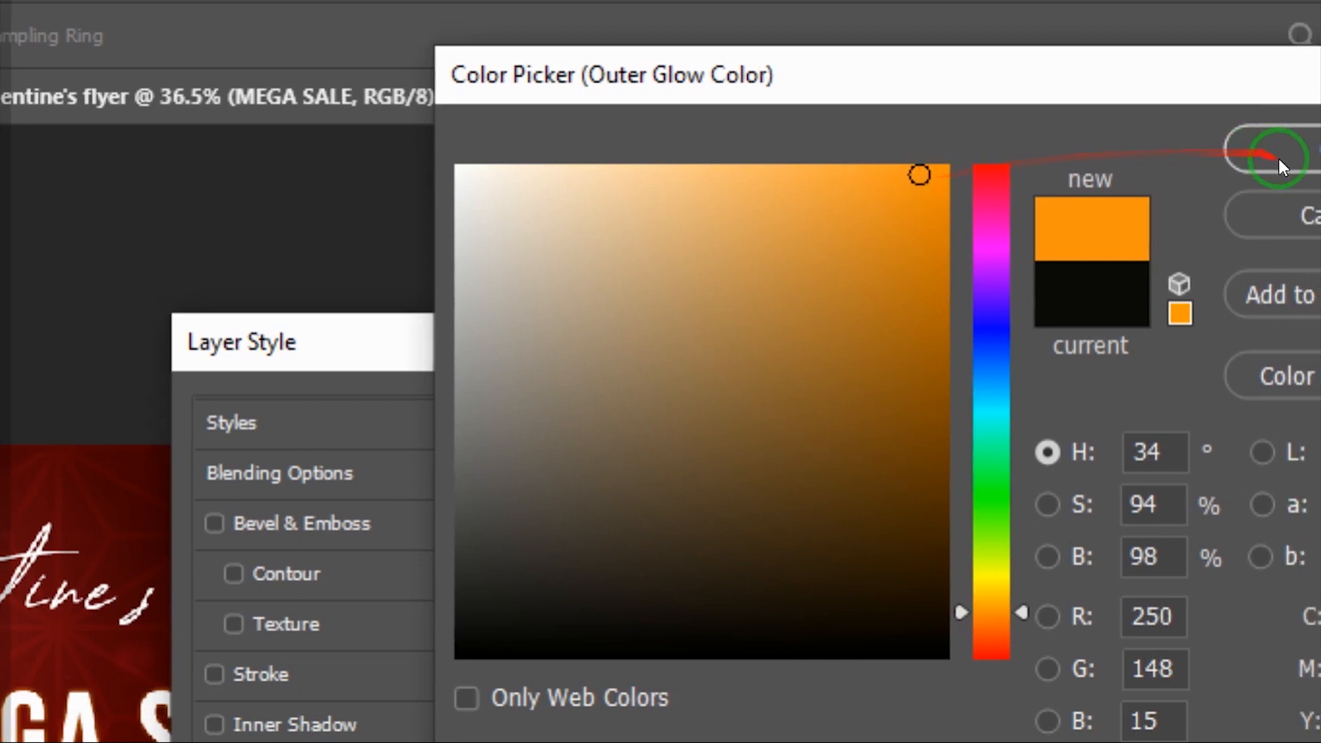
left_click(1320, 152)
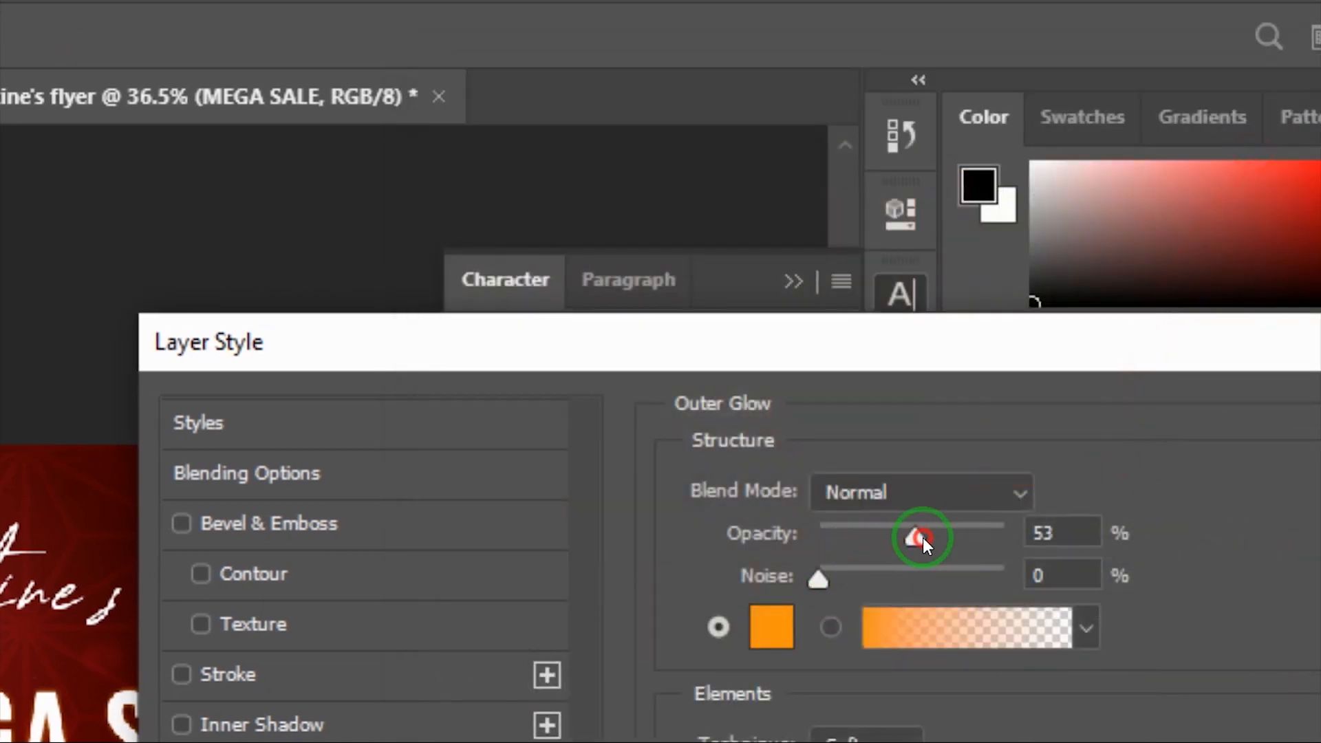
left_click_drag(950, 531, 951, 530)
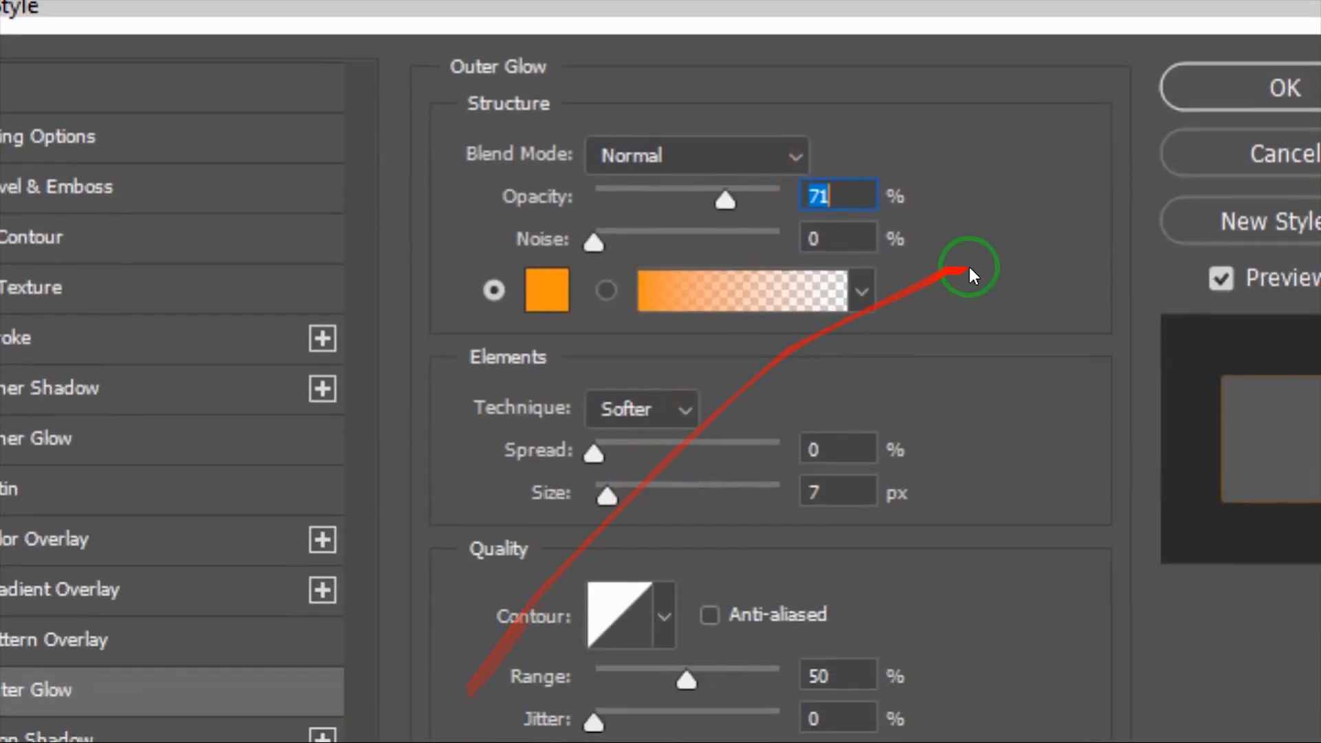
left_click(1276, 87)
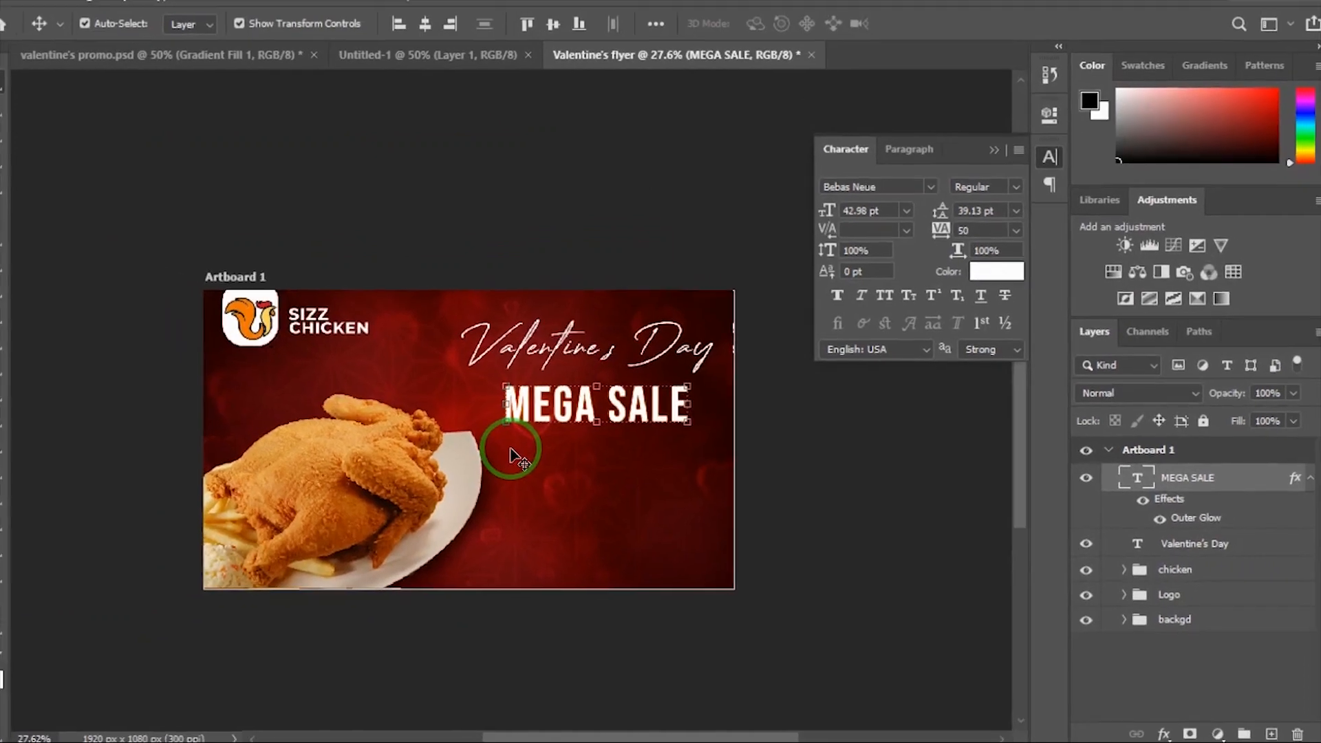
Step: Duplicate the MEGA SALE text directly below the original and start replacing the copy's wording with "SIZZLING"
left_click_drag(697, 405, 699, 392)
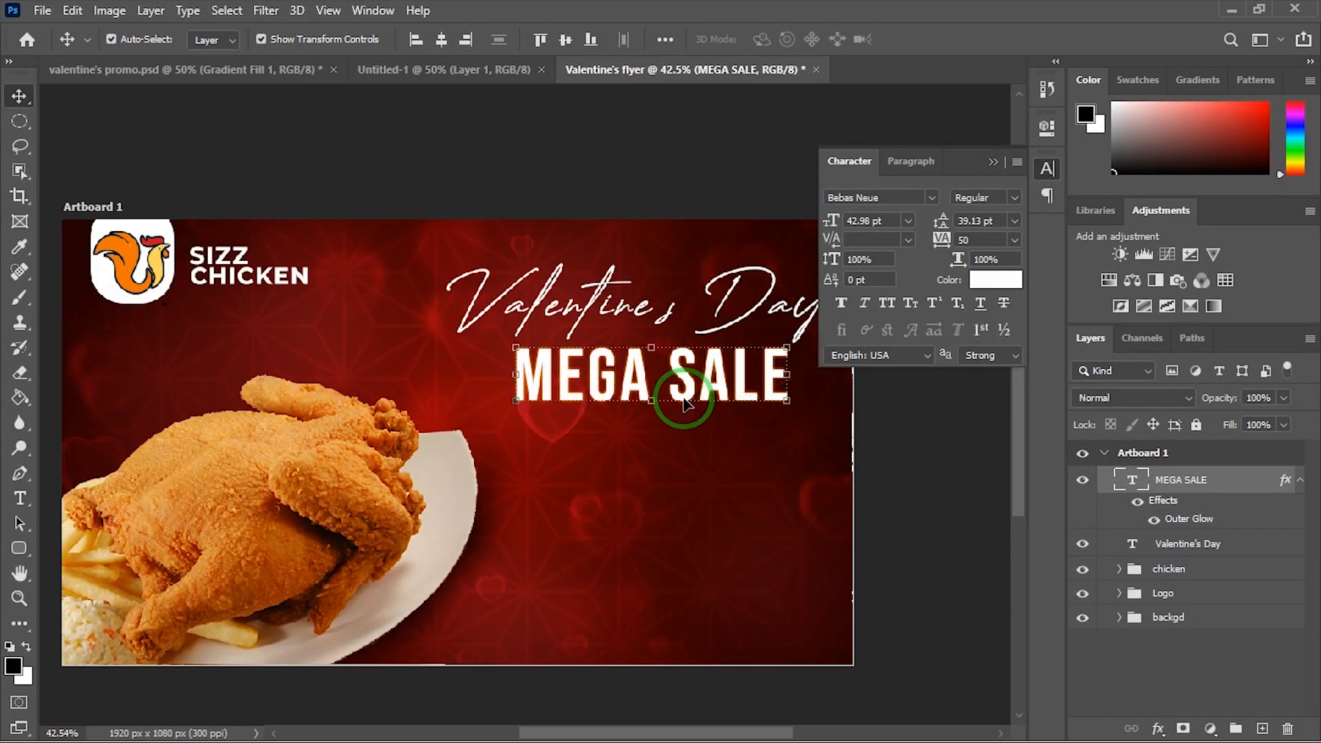
left_click_drag(693, 390, 688, 460)
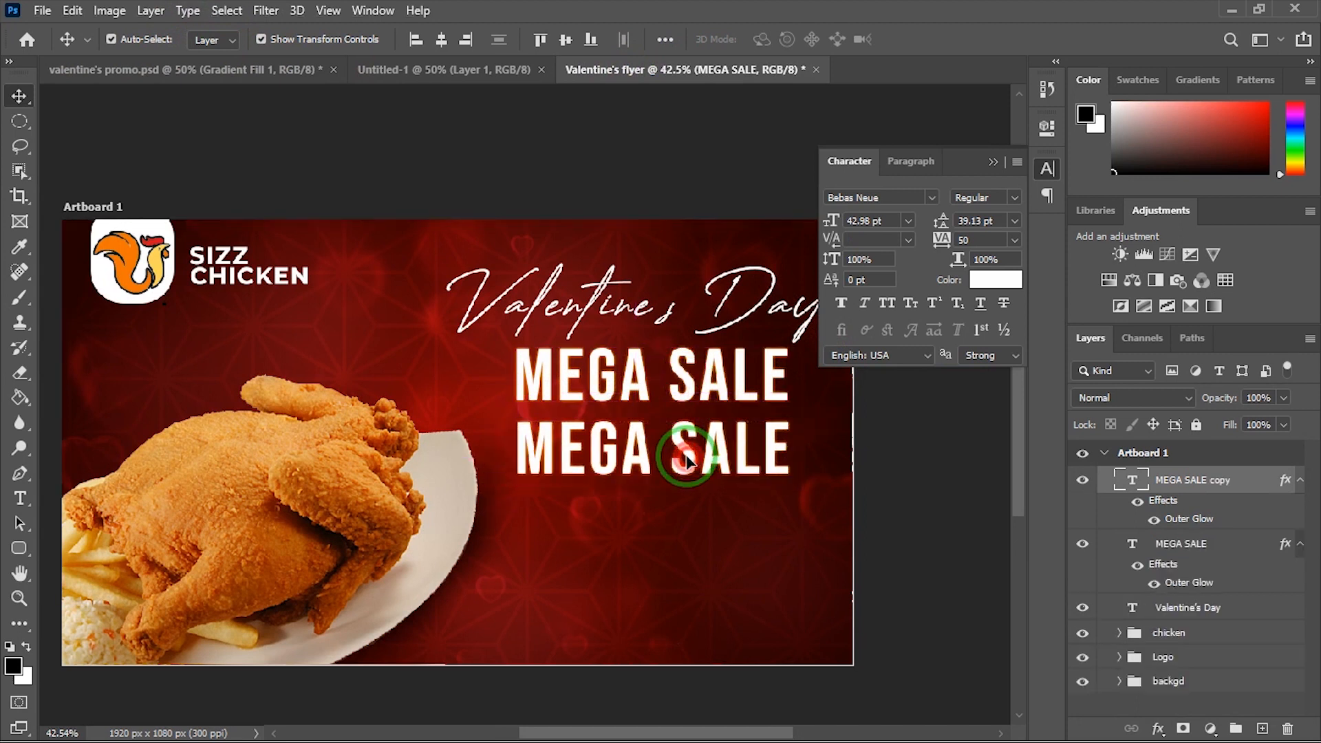
double_click(687, 454)
type("SIXX")
key("BackSpace")
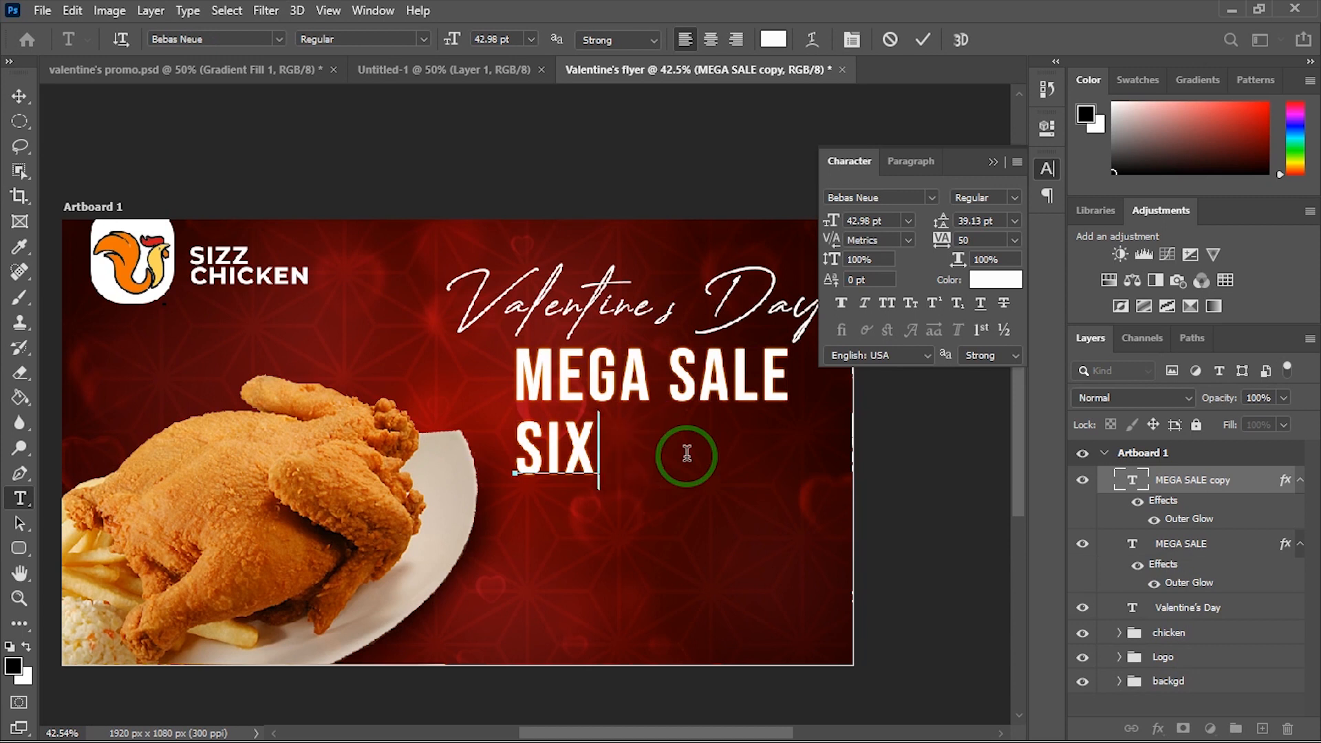
type("ZLING HOT")
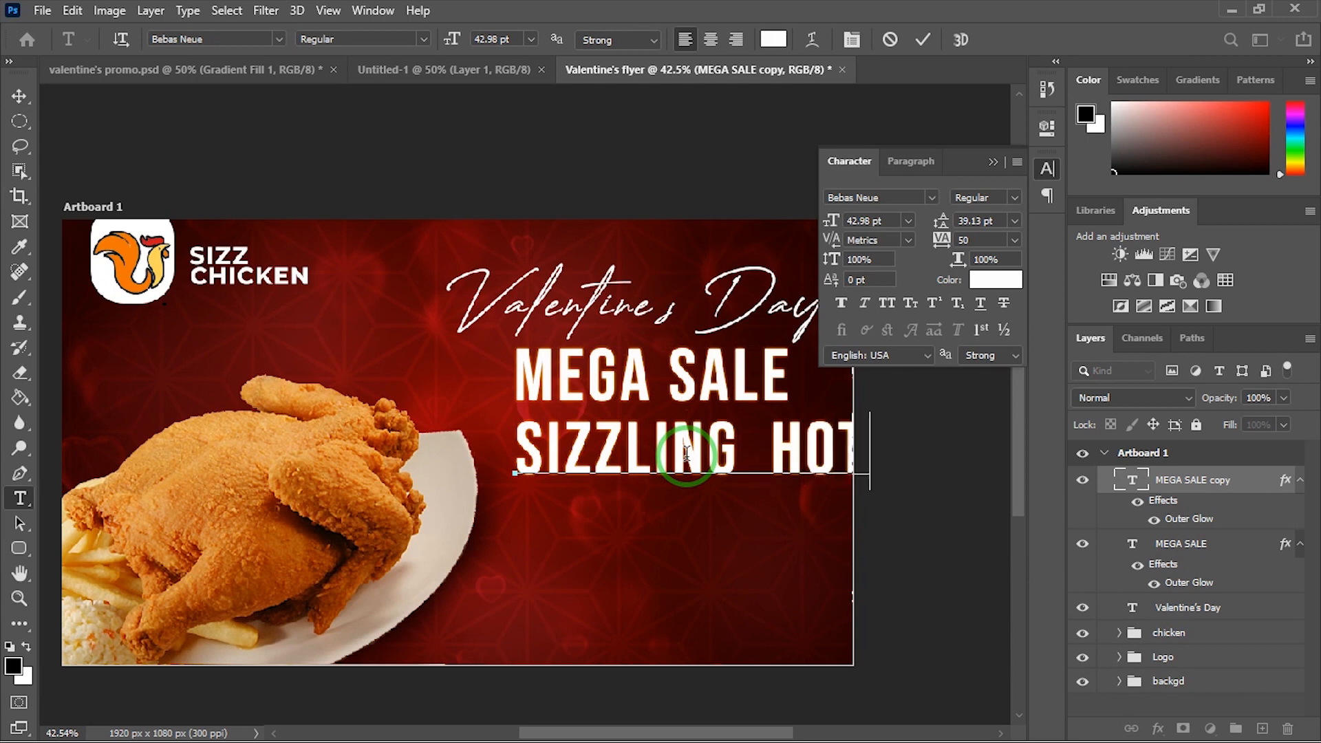
key("BackSpace")
key("BackSpace")
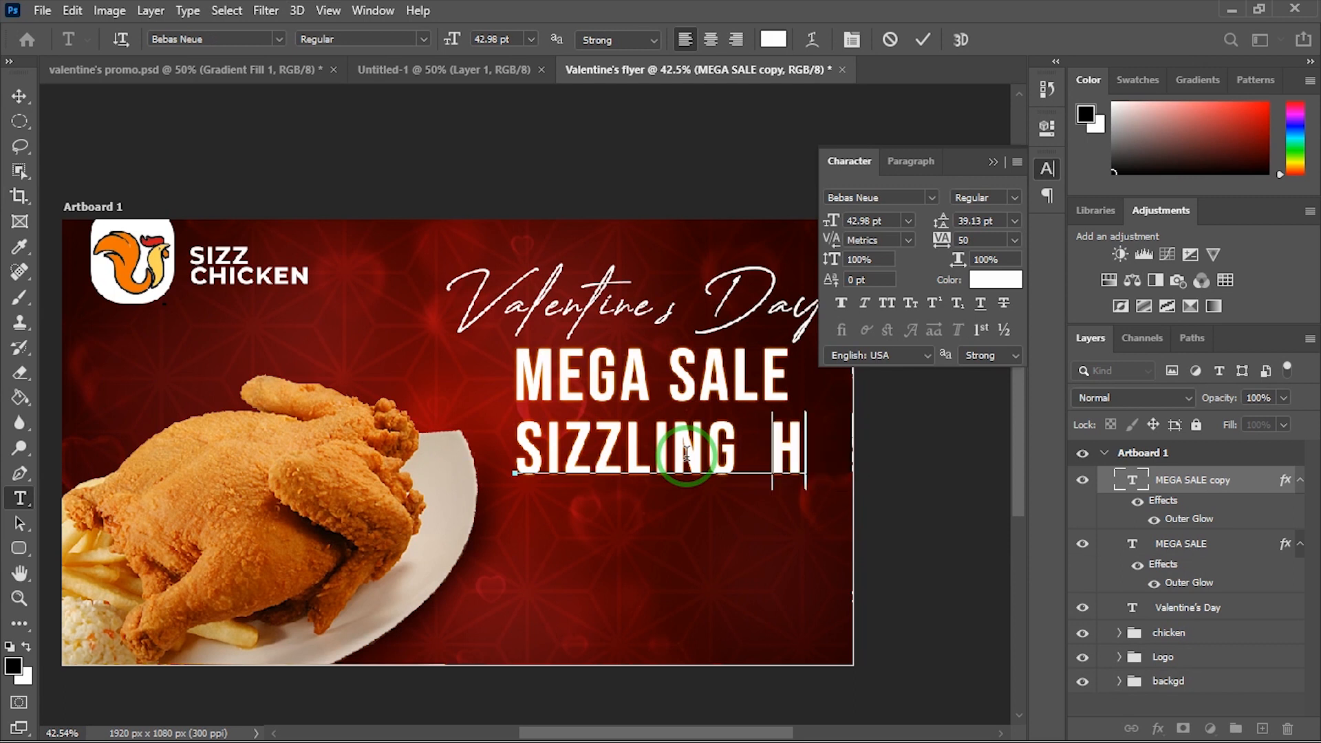
Step: Check the tagline wording in valentine's promo.psd and complete the copied text in Valentine's flyer as "SIZZLING FRESH TASTY"
left_click(238, 68)
key("v")
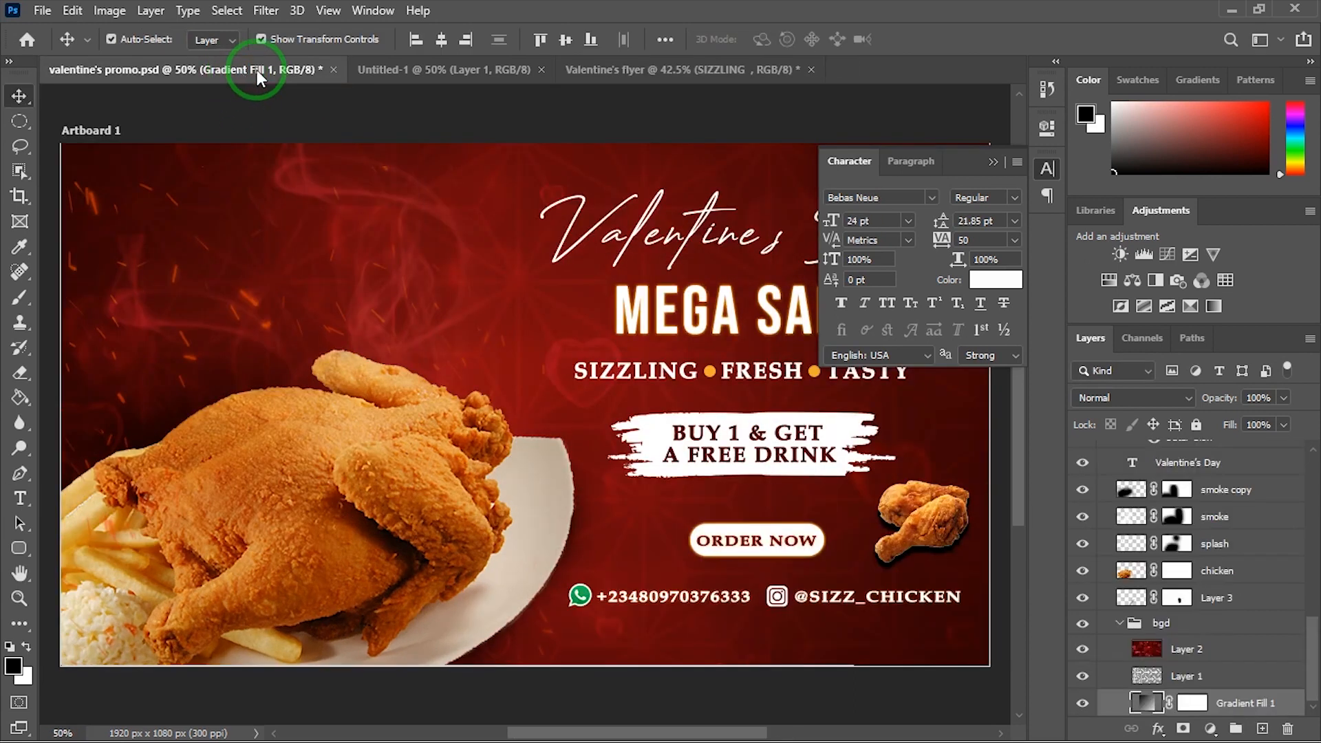
left_click(657, 70)
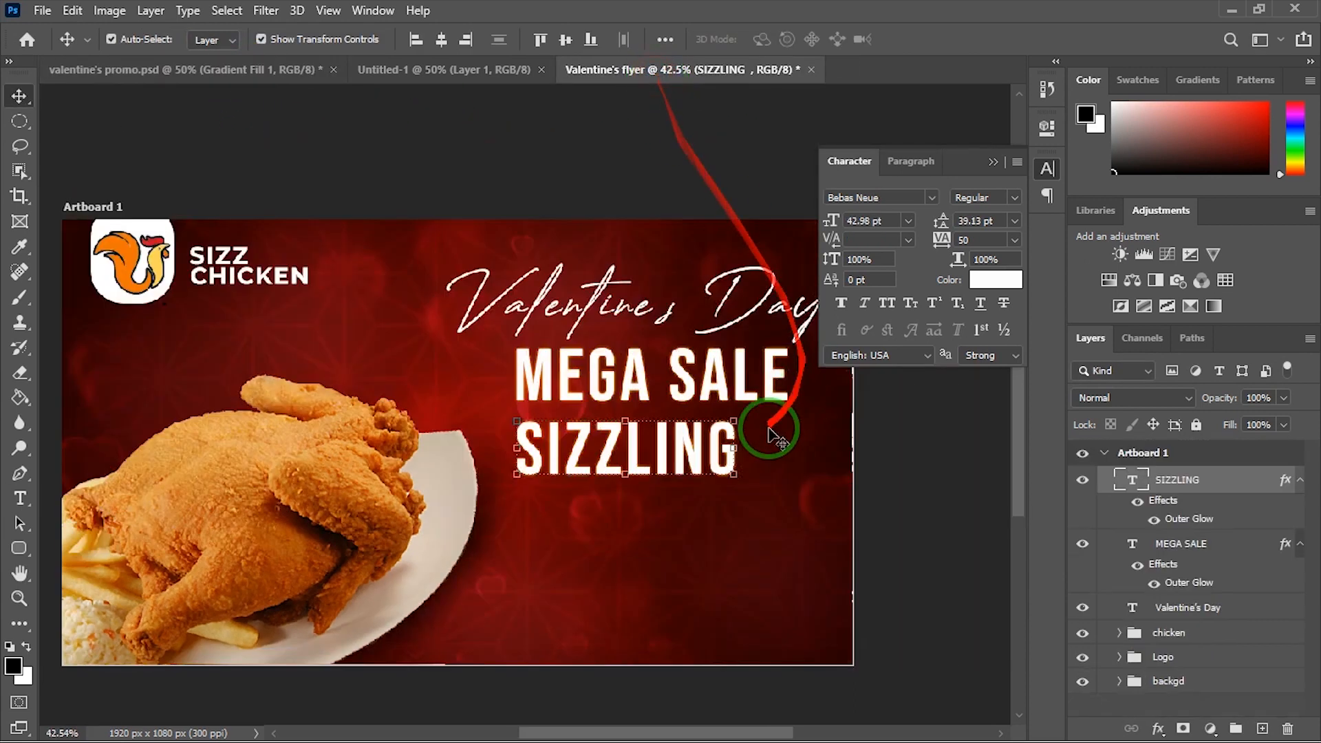
double_click(707, 440)
left_click(747, 444)
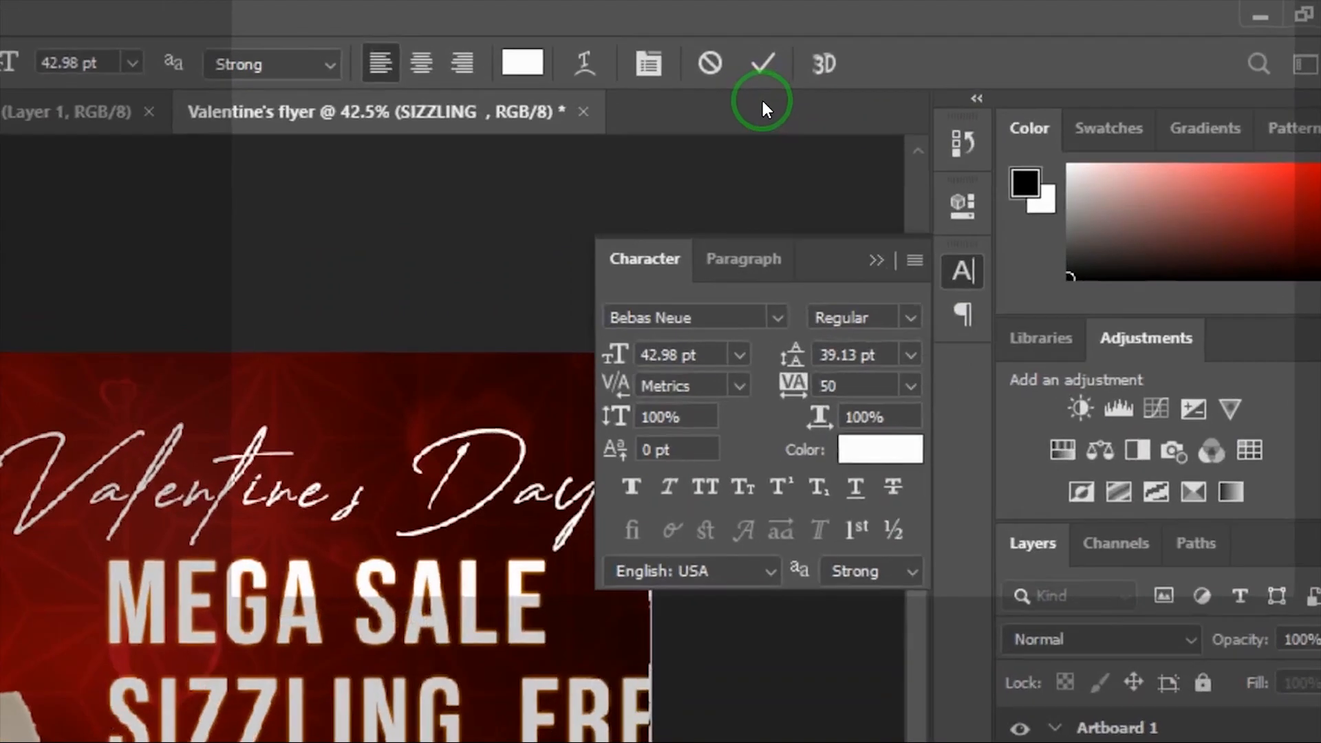
left_click(762, 64)
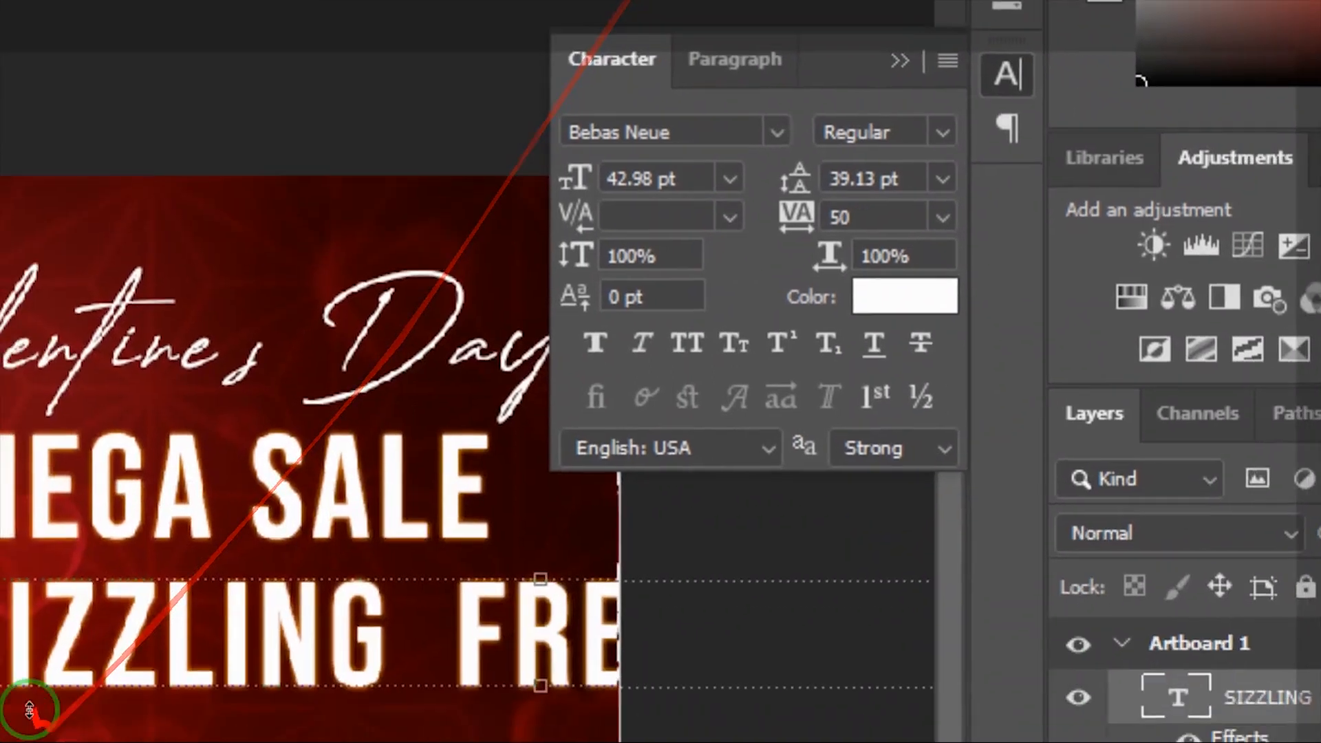
Step: Scale the SIZZLING FRESH TASTY text to about 51% and centre it just beneath MEGA SALE
scroll(49, 638, "down", 1)
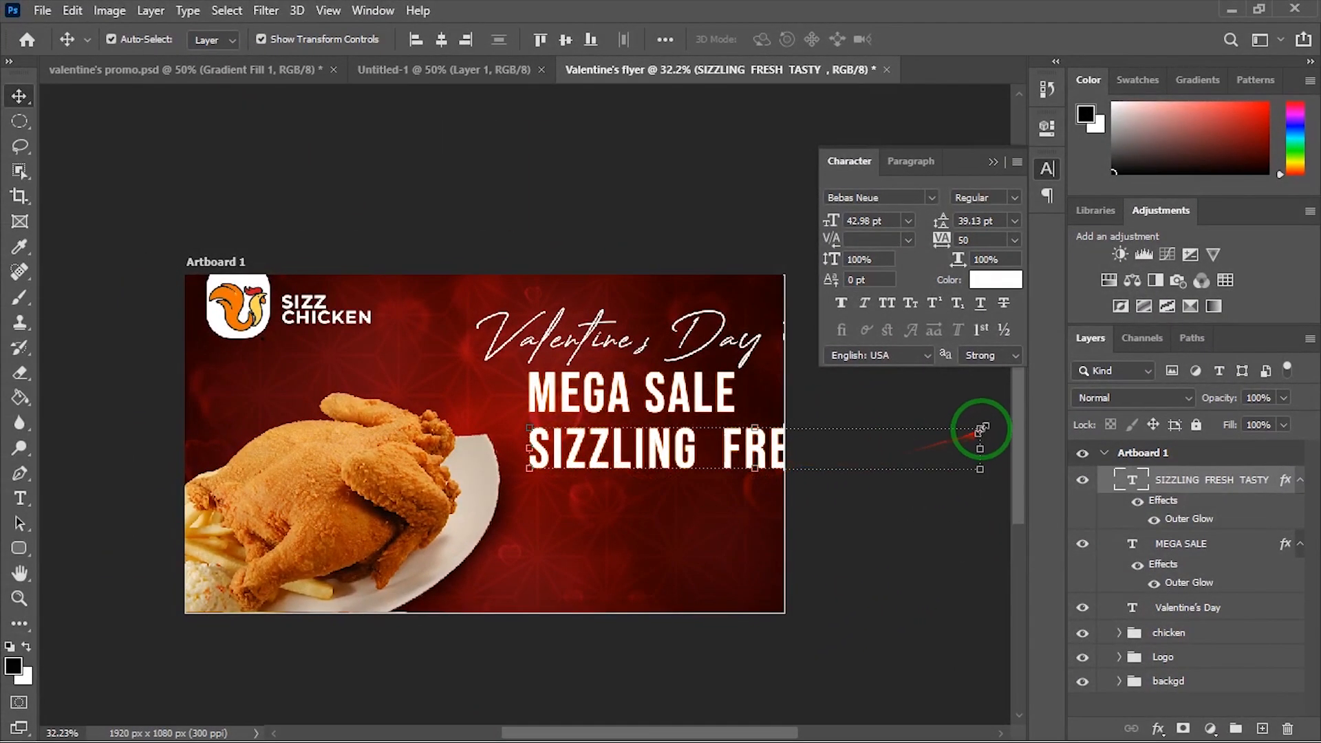
left_click_drag(979, 429, 732, 441)
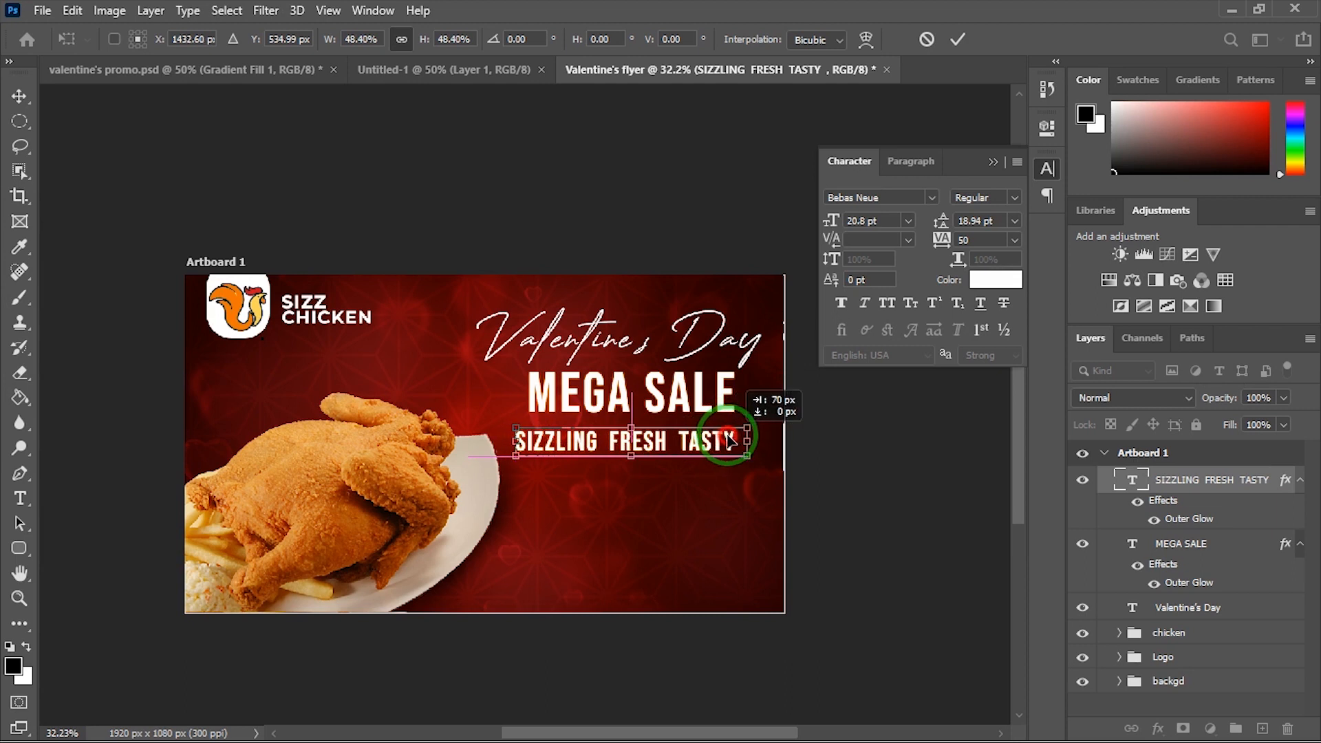
scroll(731, 440, "up", 3)
left_click_drag(717, 446, 757, 434)
left_click_drag(443, 416, 425, 414)
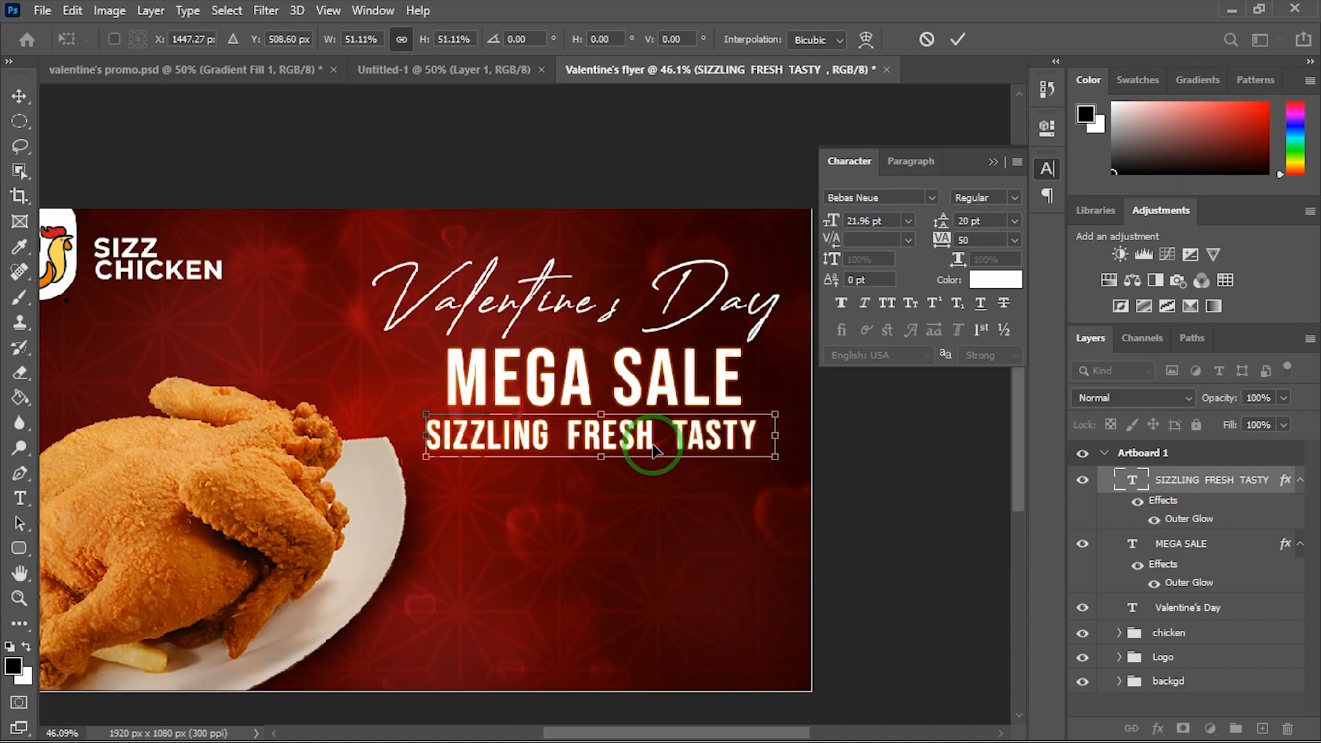
left_click_drag(653, 450, 653, 453)
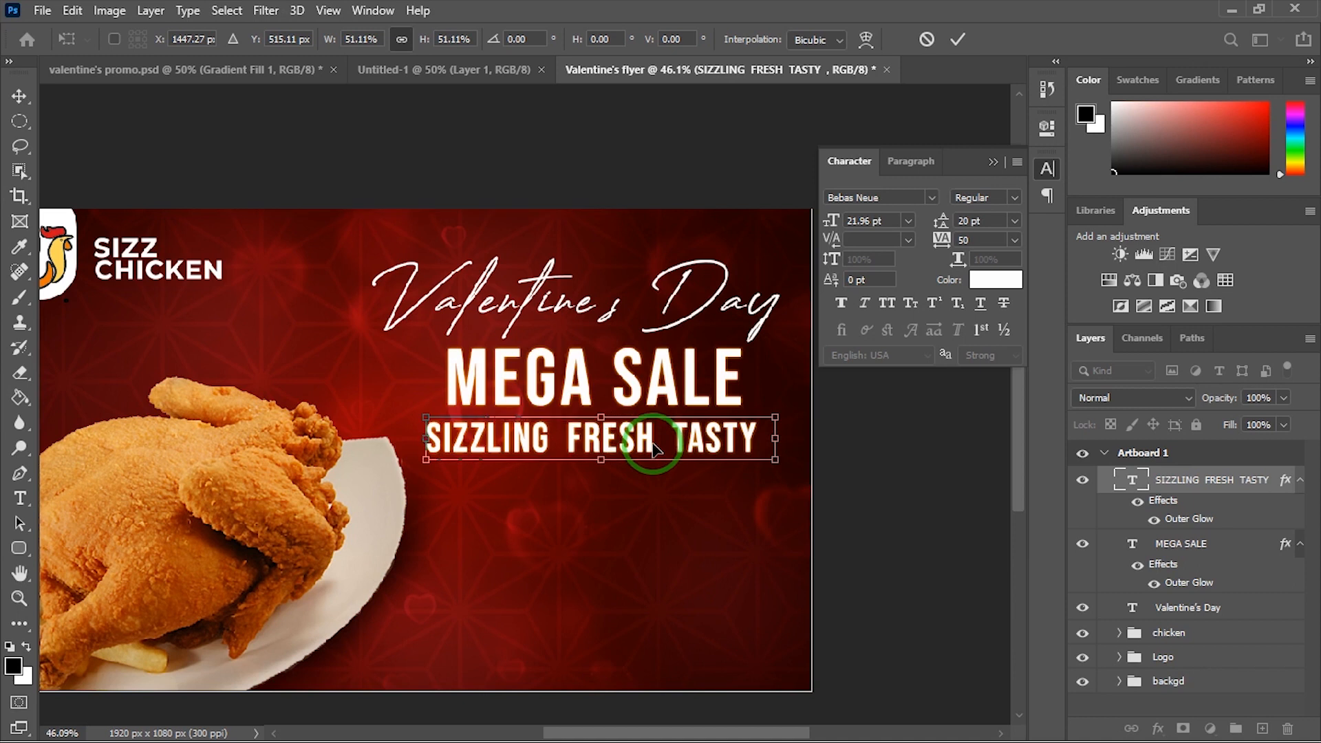
left_click(959, 40)
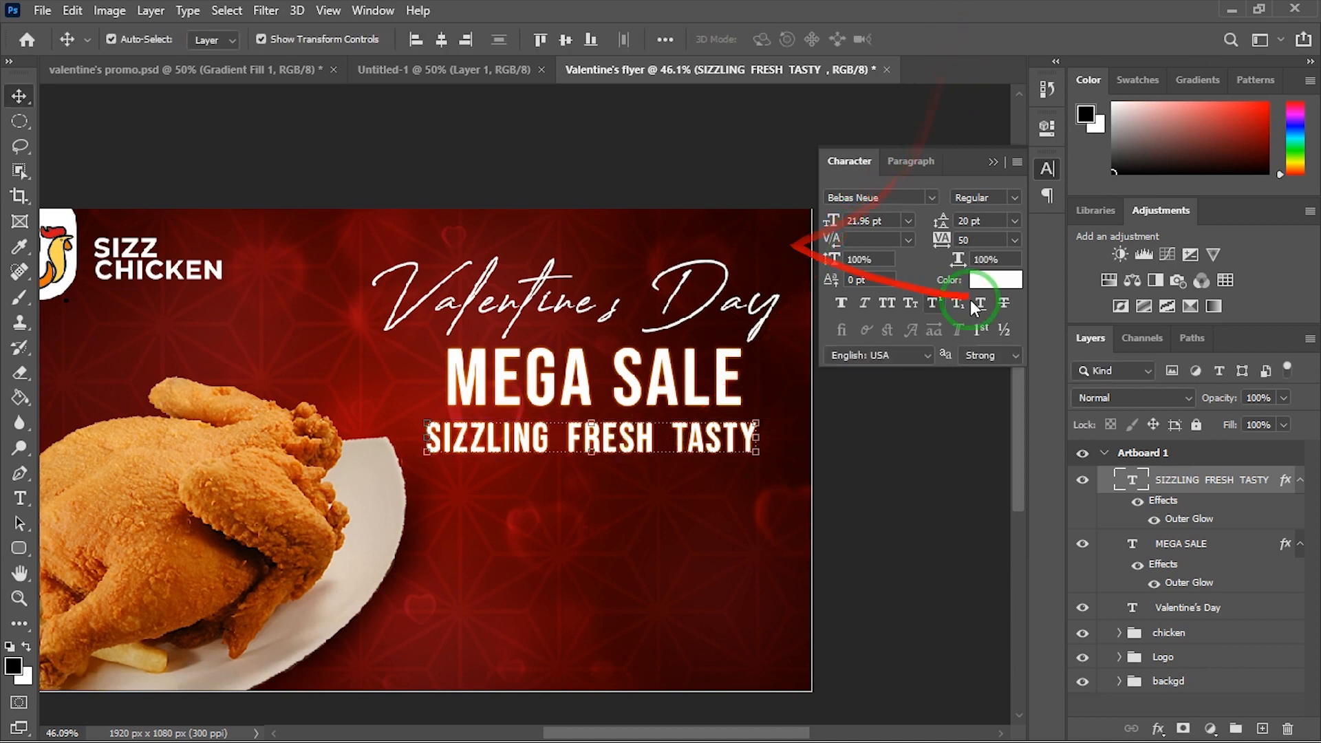
Step: Change the SIZZLING FRESH TASTY font to Bookman Old Style and scale it to about 62%, centred under MEGA SALE
left_click(931, 197)
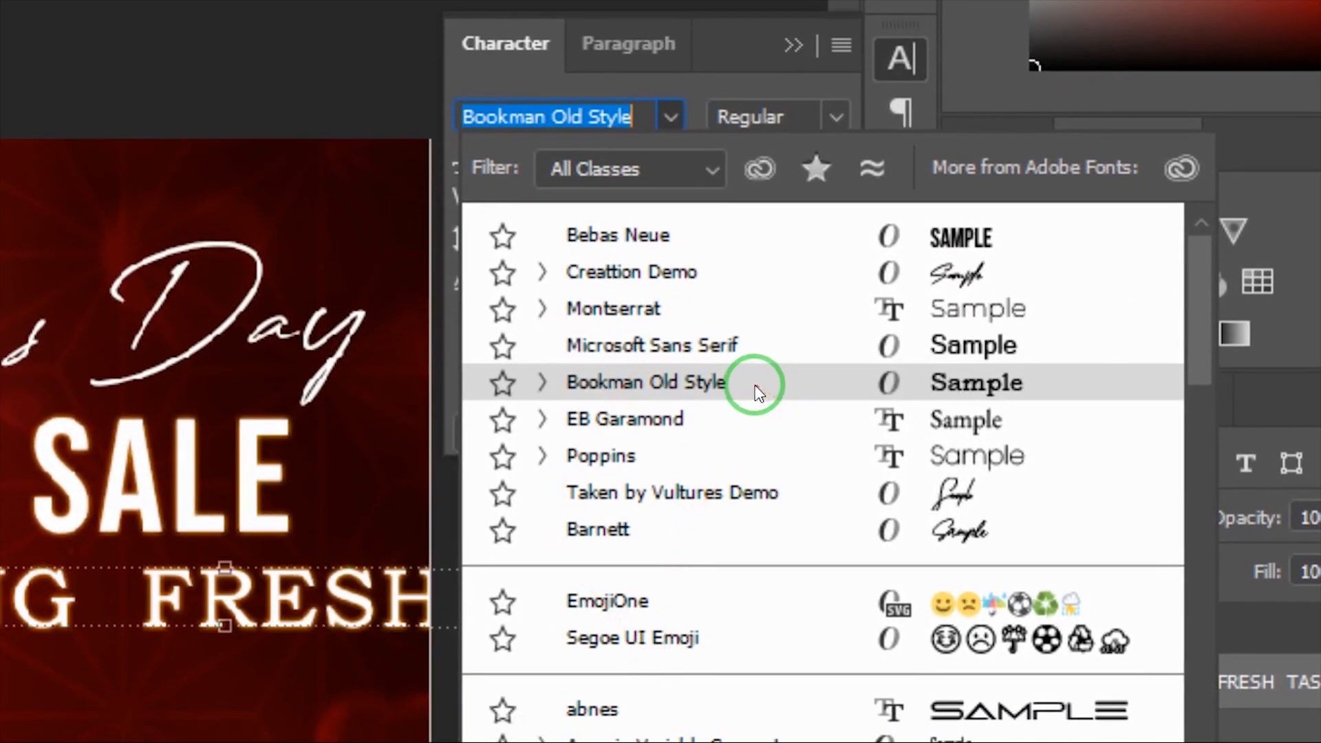
left_click(756, 388)
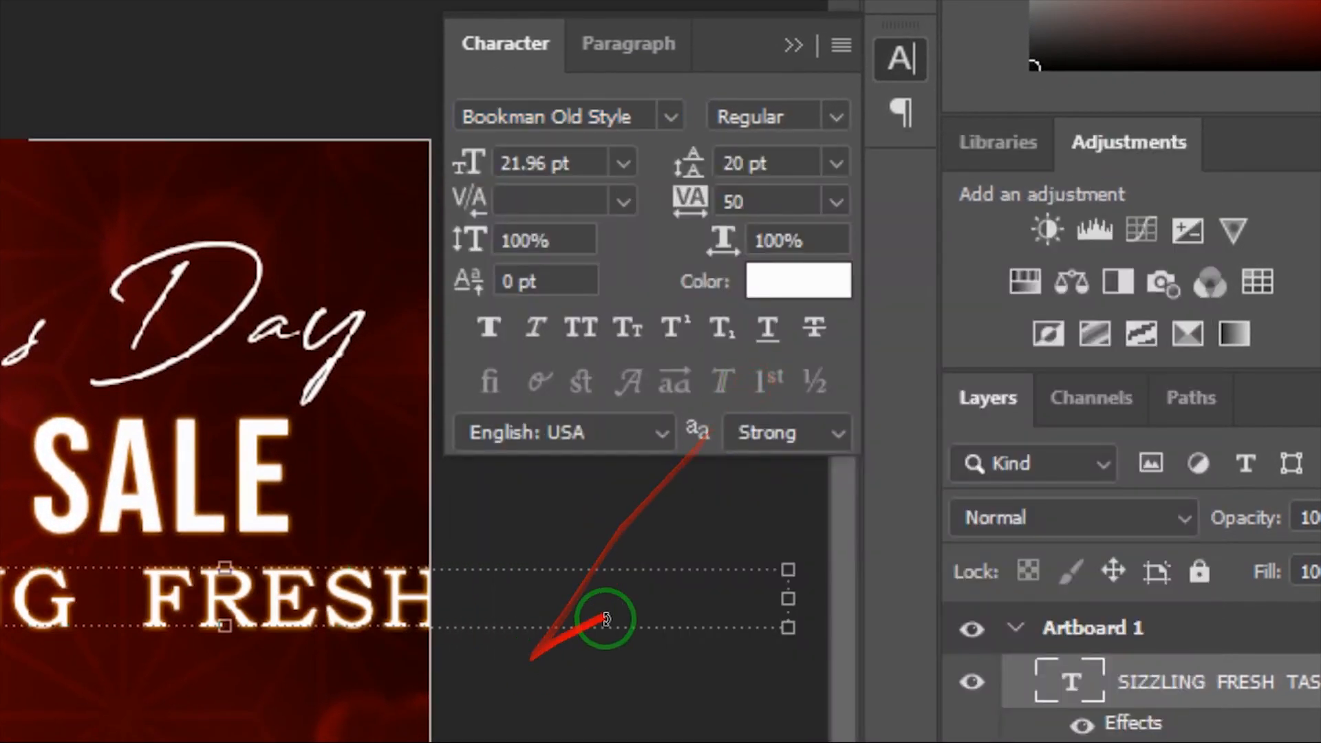
mouse_move(760, 561)
left_mouse_down()
mouse_move(678, 568)
mouse_move(763, 539)
left_mouse_up()
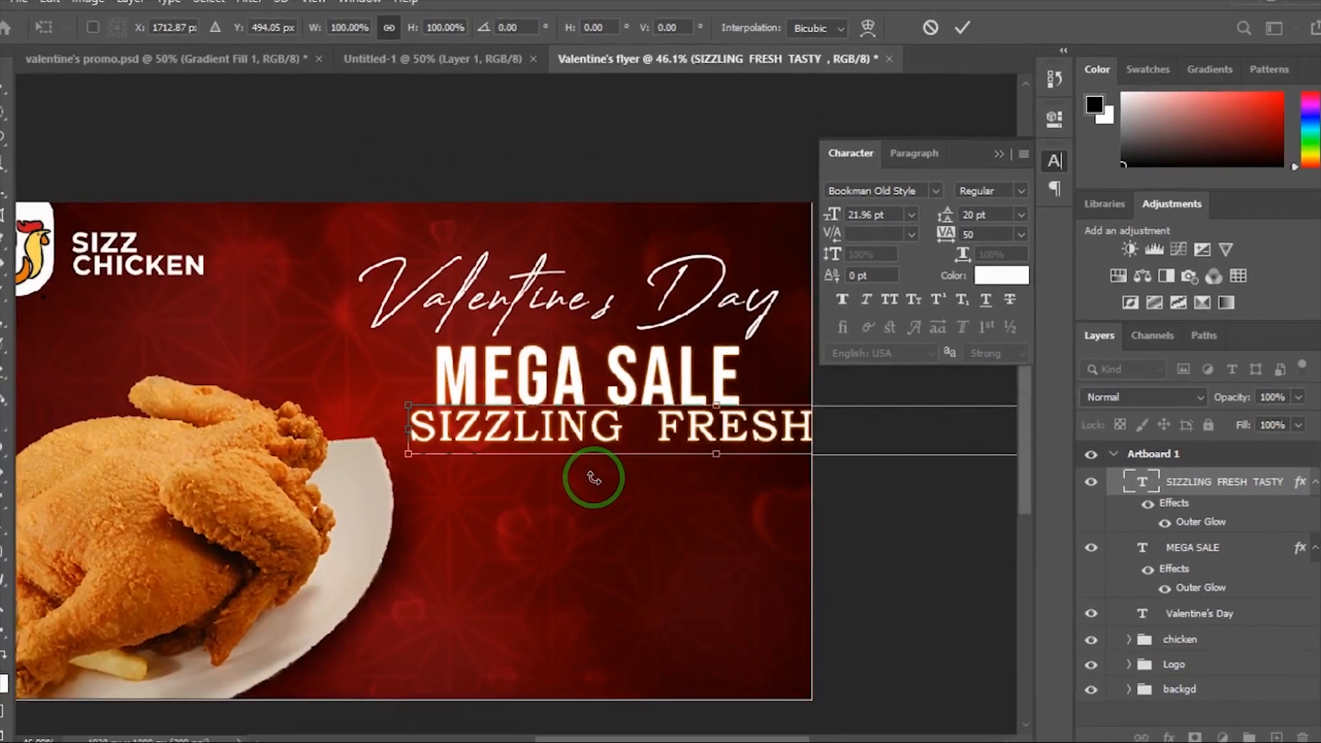
left_click_drag(886, 428, 680, 448)
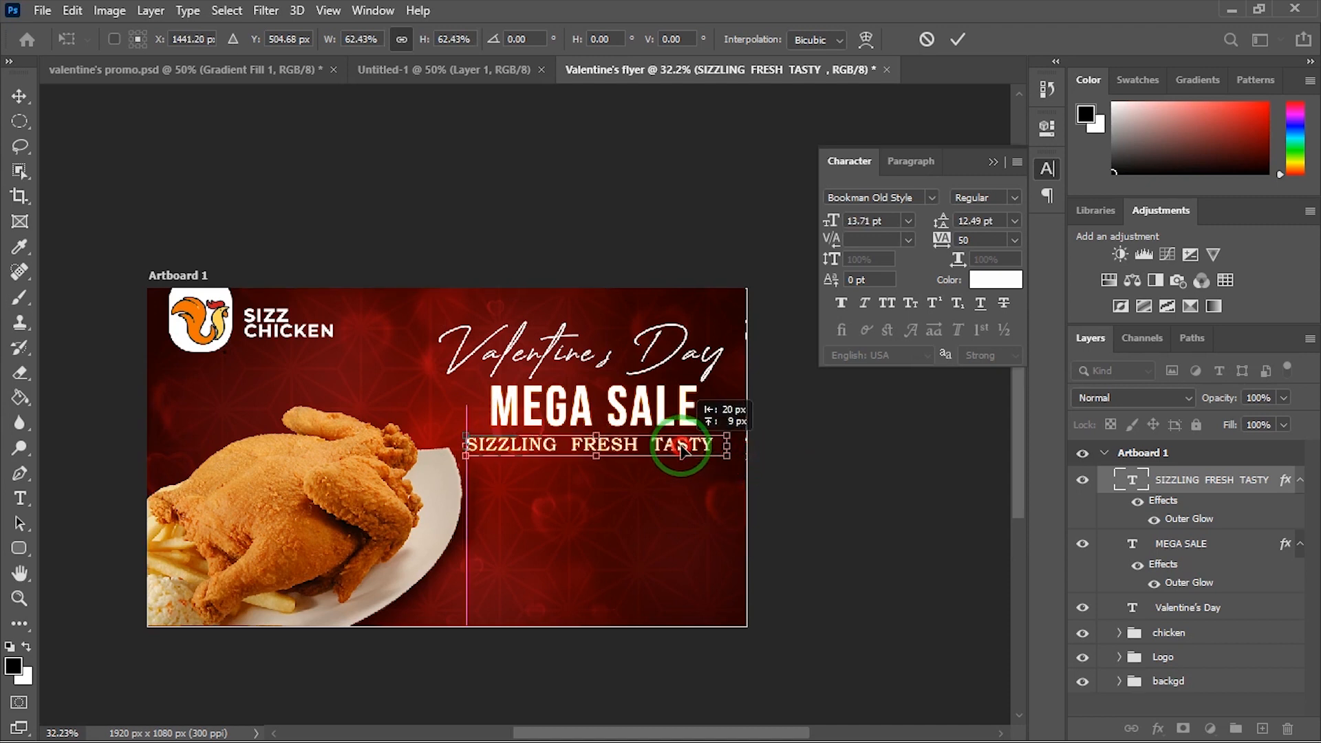
scroll(721, 526, "up", 2)
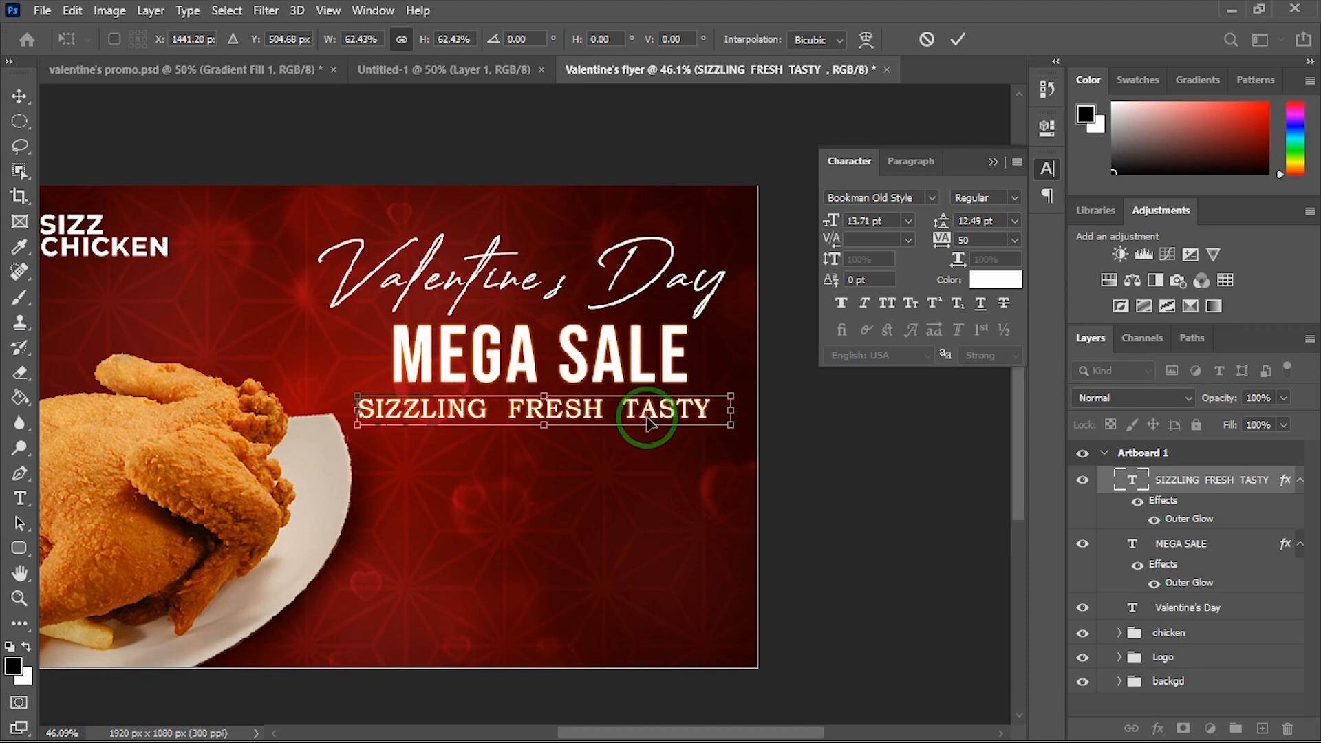
left_click_drag(652, 415, 653, 415)
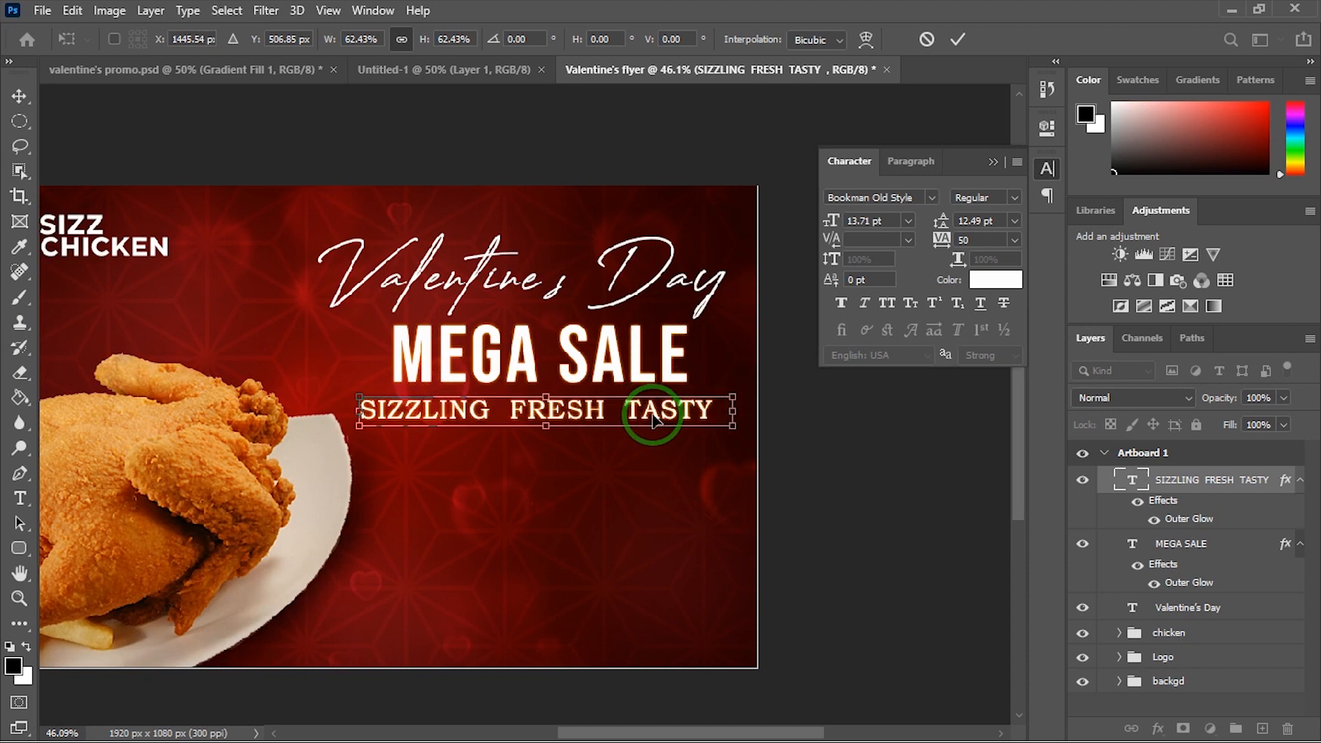
left_click(955, 40)
Step: Apply faux bold to the SIZZLING FRESH TASTY text layer
scroll(308, 433, "down", 3)
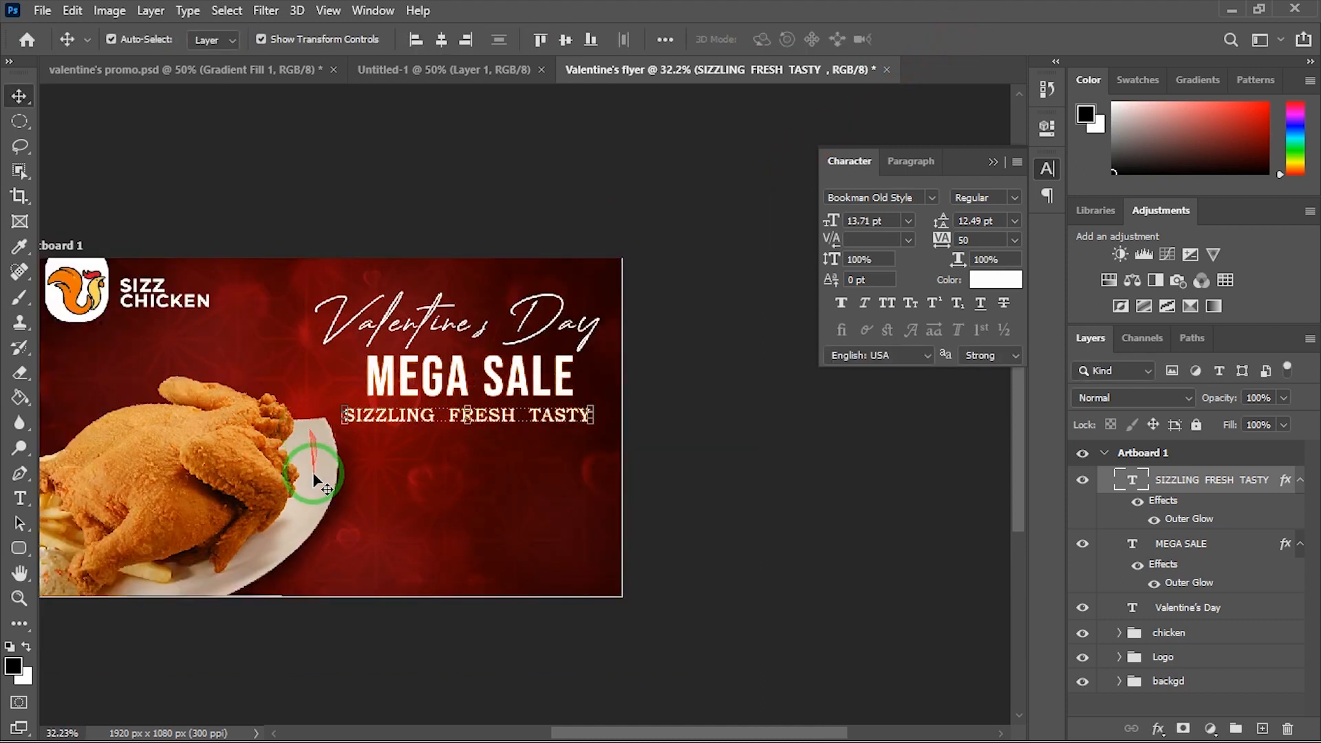
left_click_drag(338, 493, 419, 456)
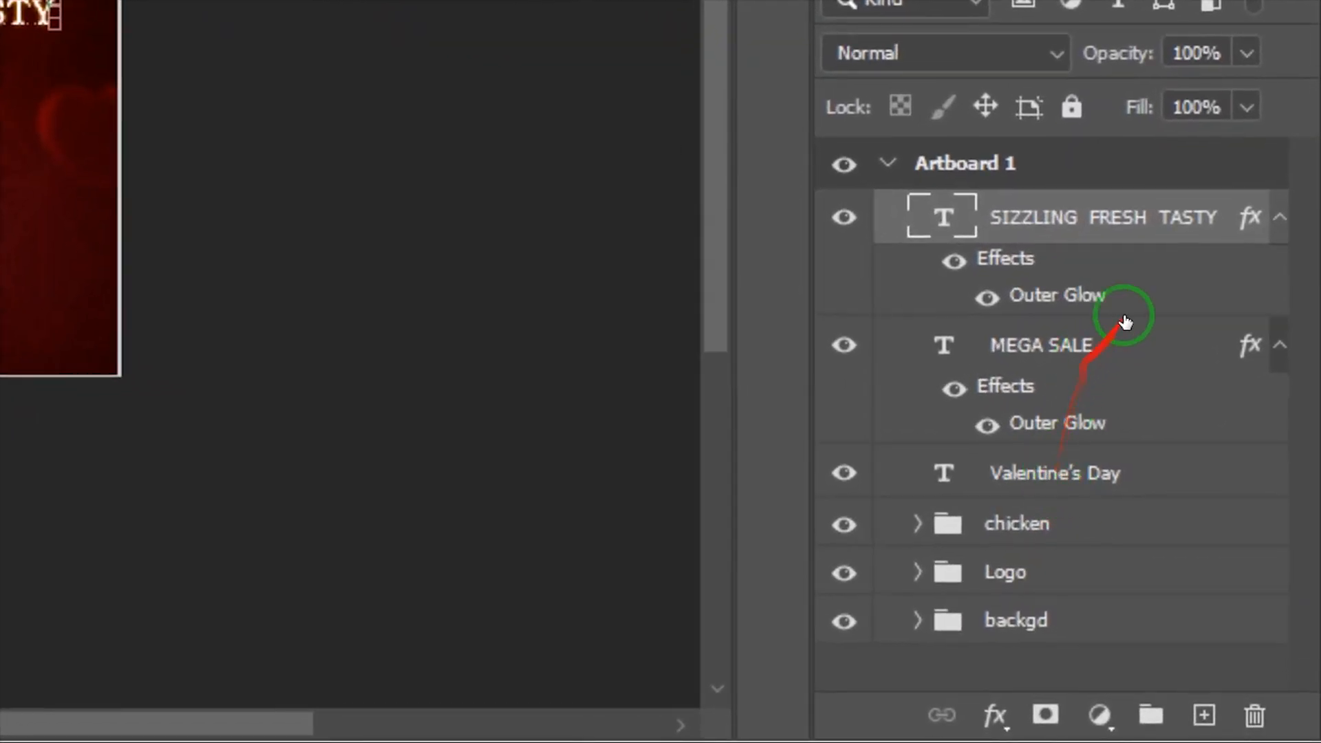
left_click(1104, 530)
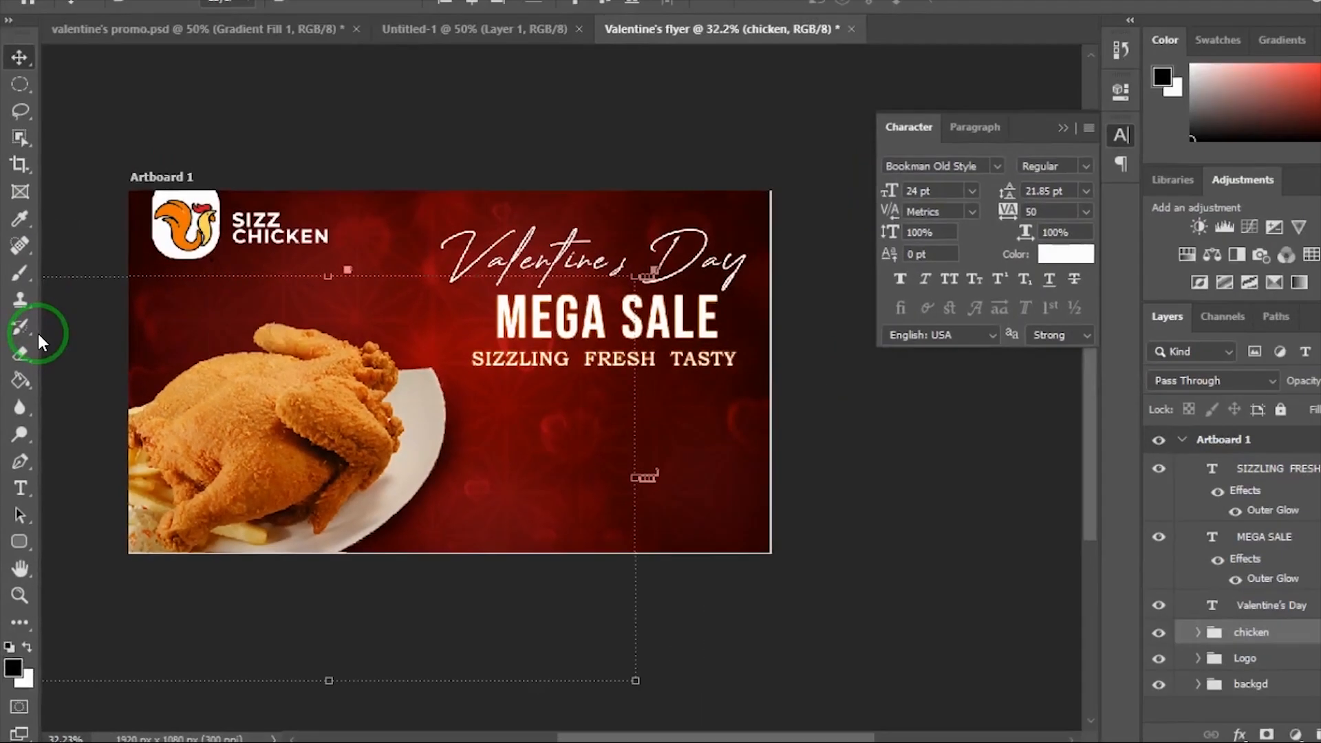
left_click(1097, 112)
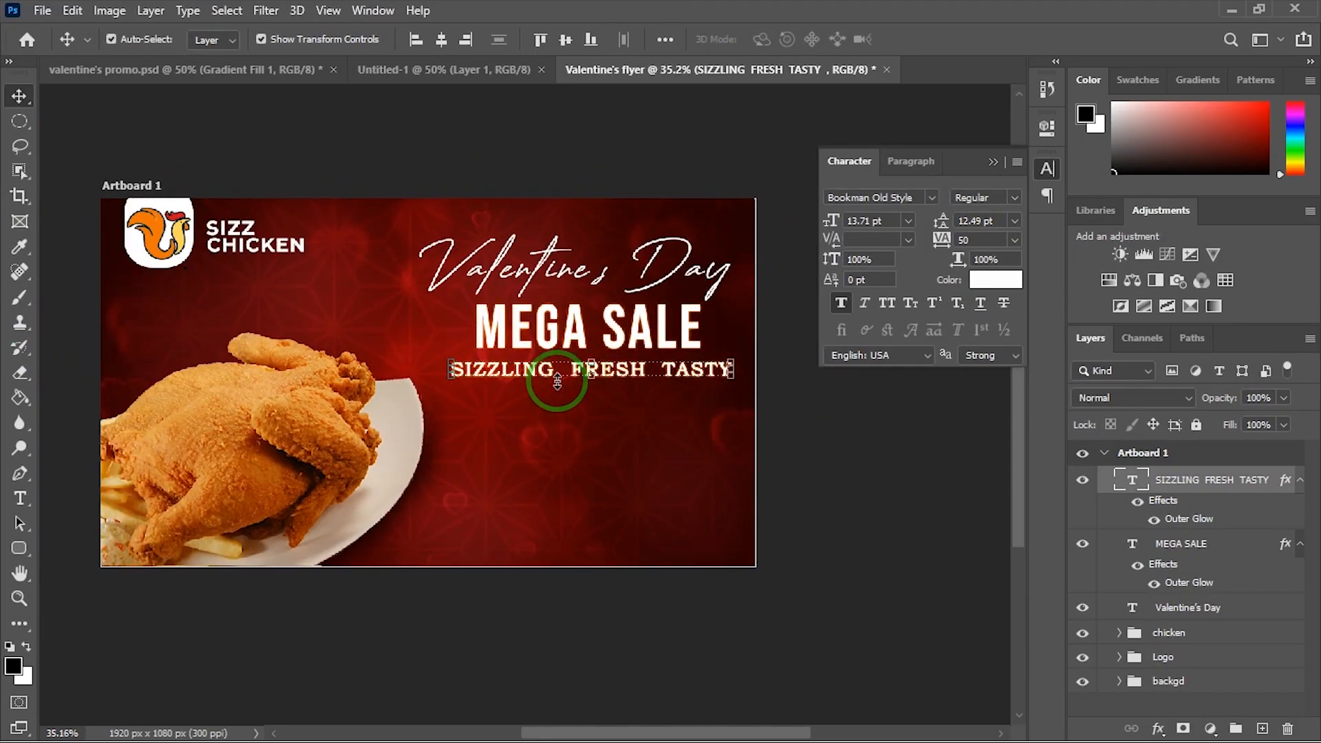
Step: Draw a small circle about 38 px wide with the Ellipse tool in the empty area below the SIZZLING FRESH TASTY tagline
scroll(585, 392, "up", 1)
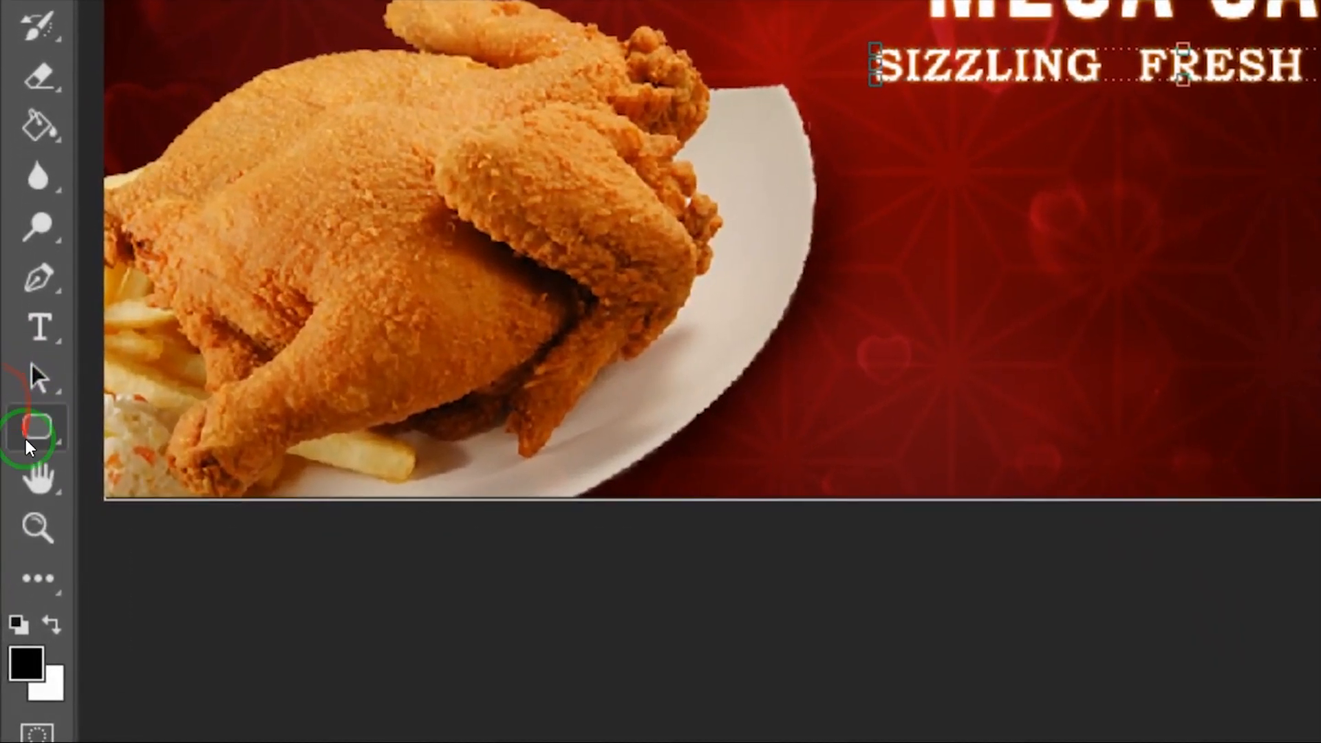
left_click(13, 551)
left_click_drag(26, 433, 199, 502)
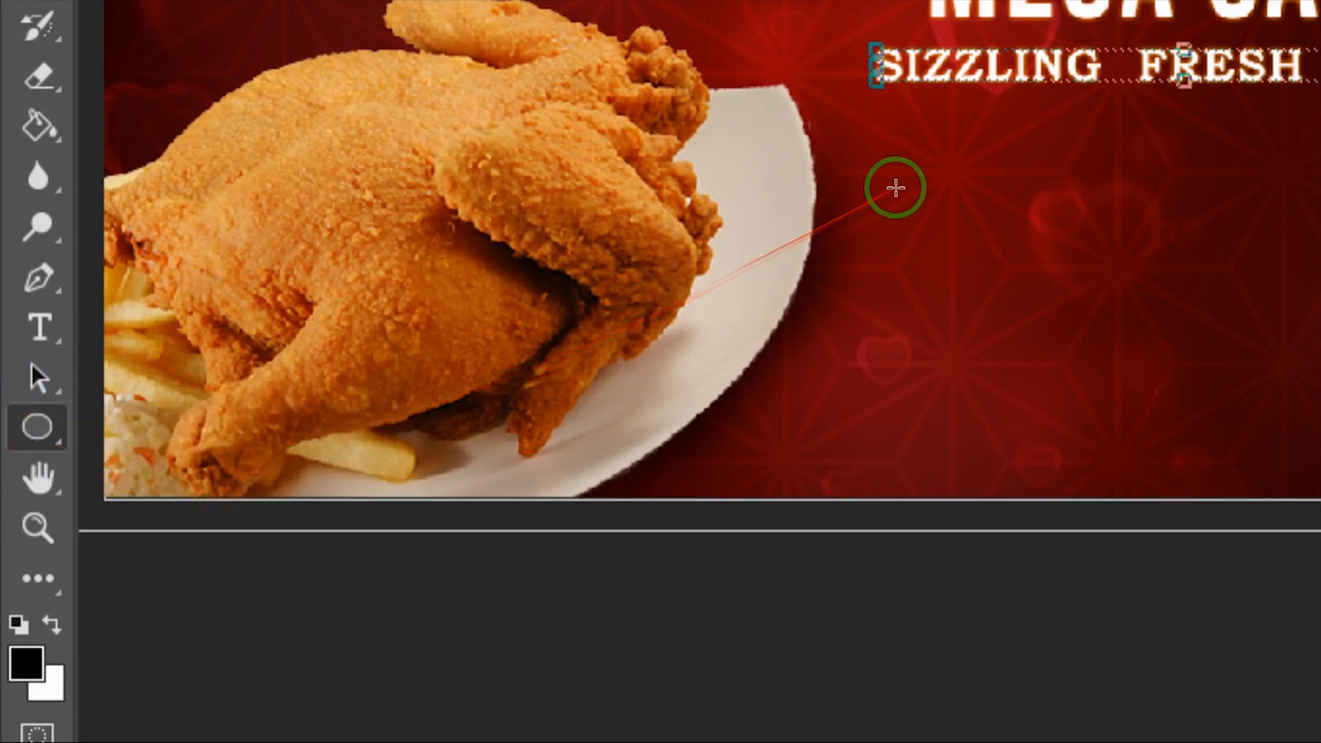
scroll(895, 187, "up", 1)
left_click_drag(953, 195, 989, 232)
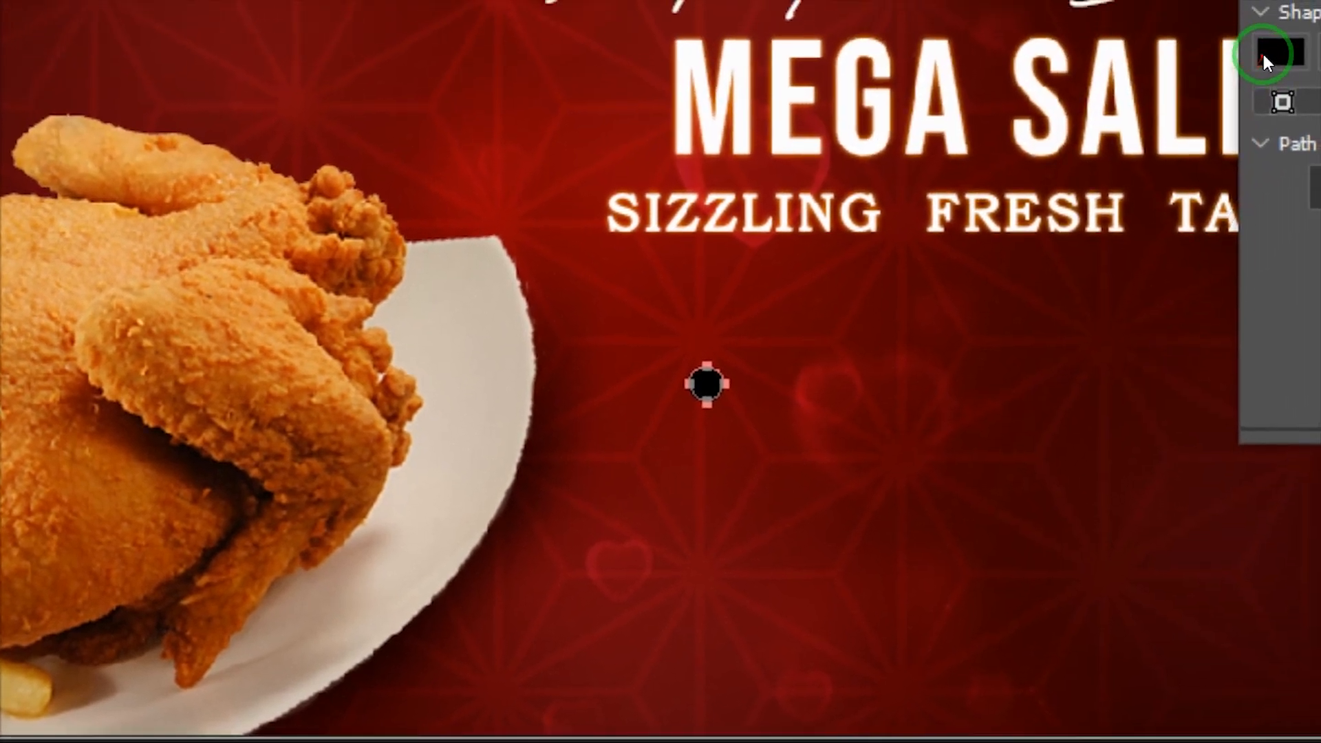
Step: Fill the small circle with the recently used orange and close its shape properties
left_click(1272, 54)
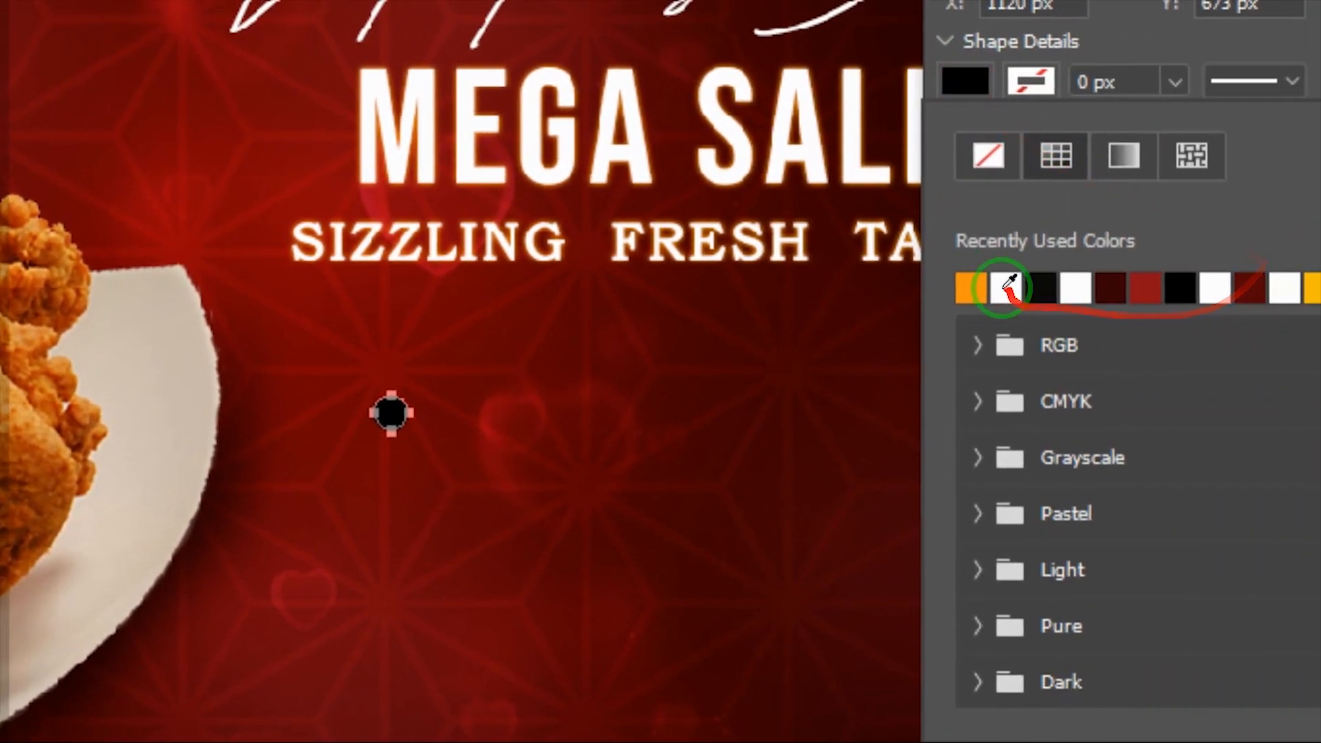
left_click(1157, 282)
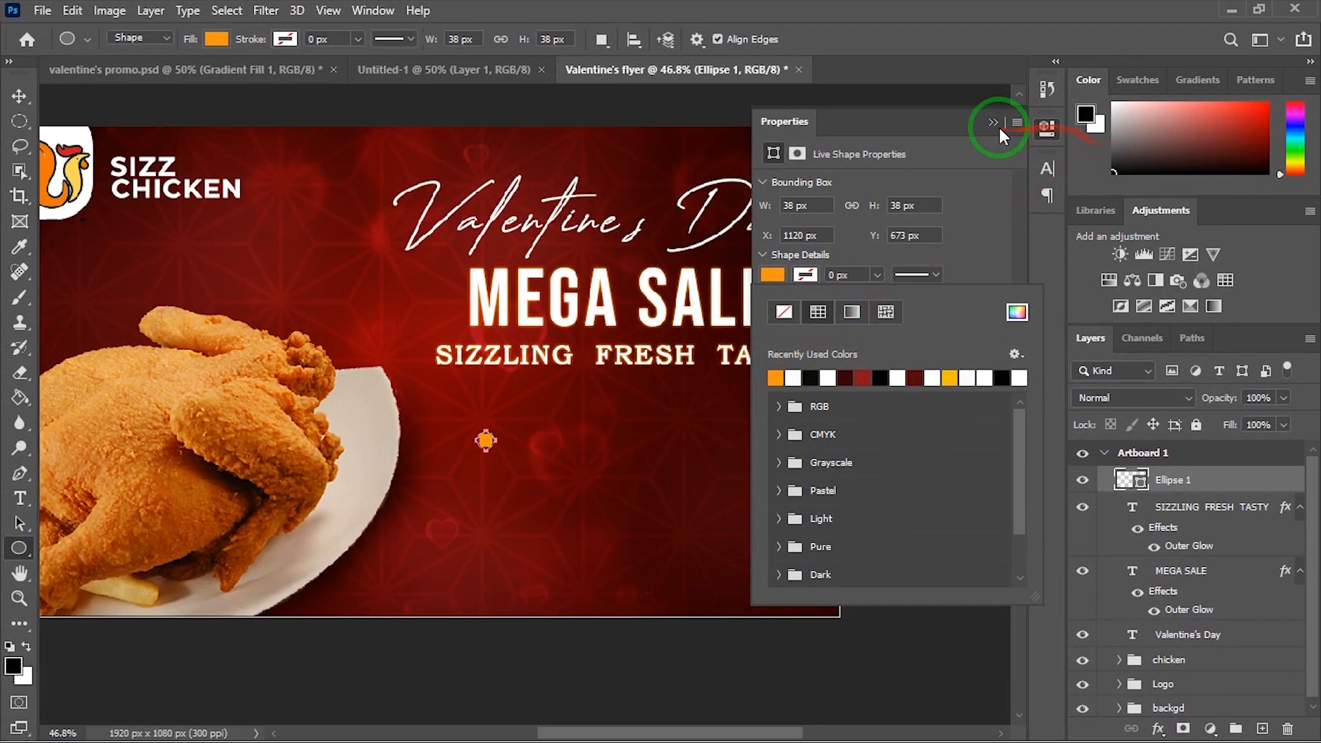
left_click(999, 126)
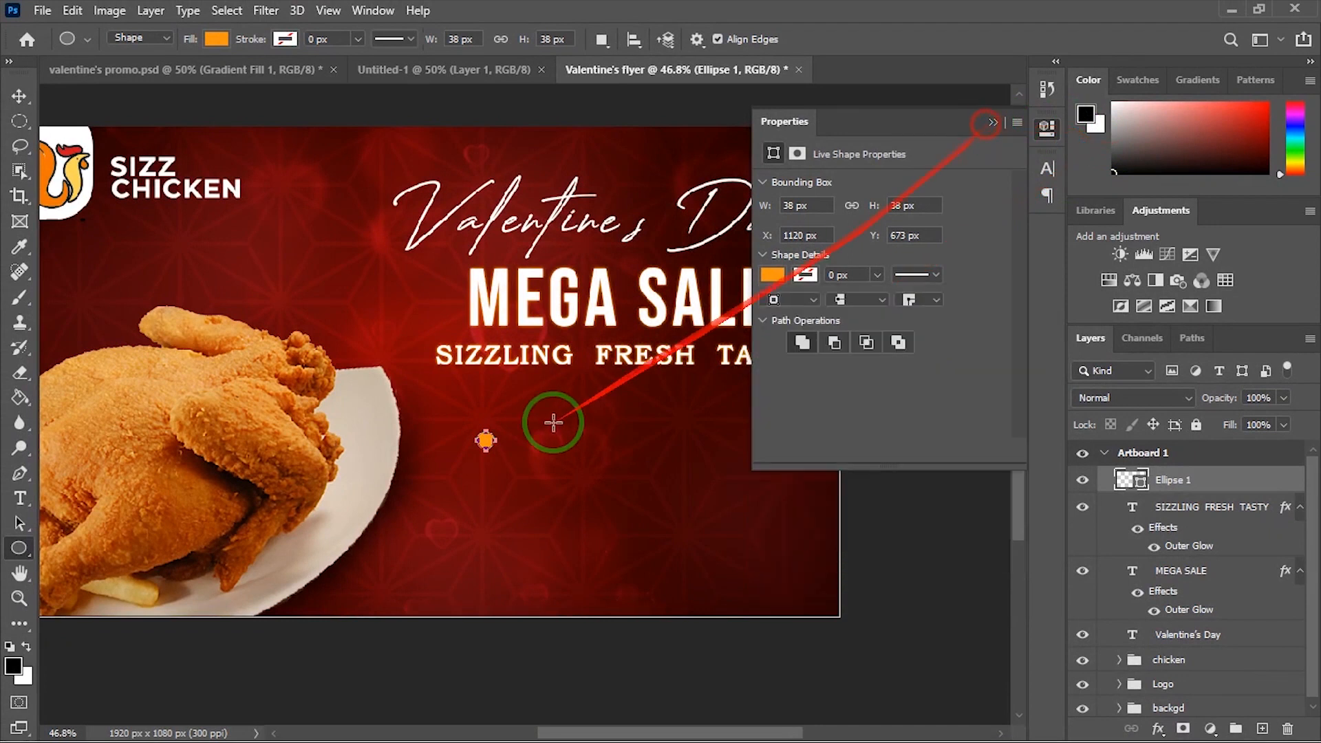
left_click(990, 124)
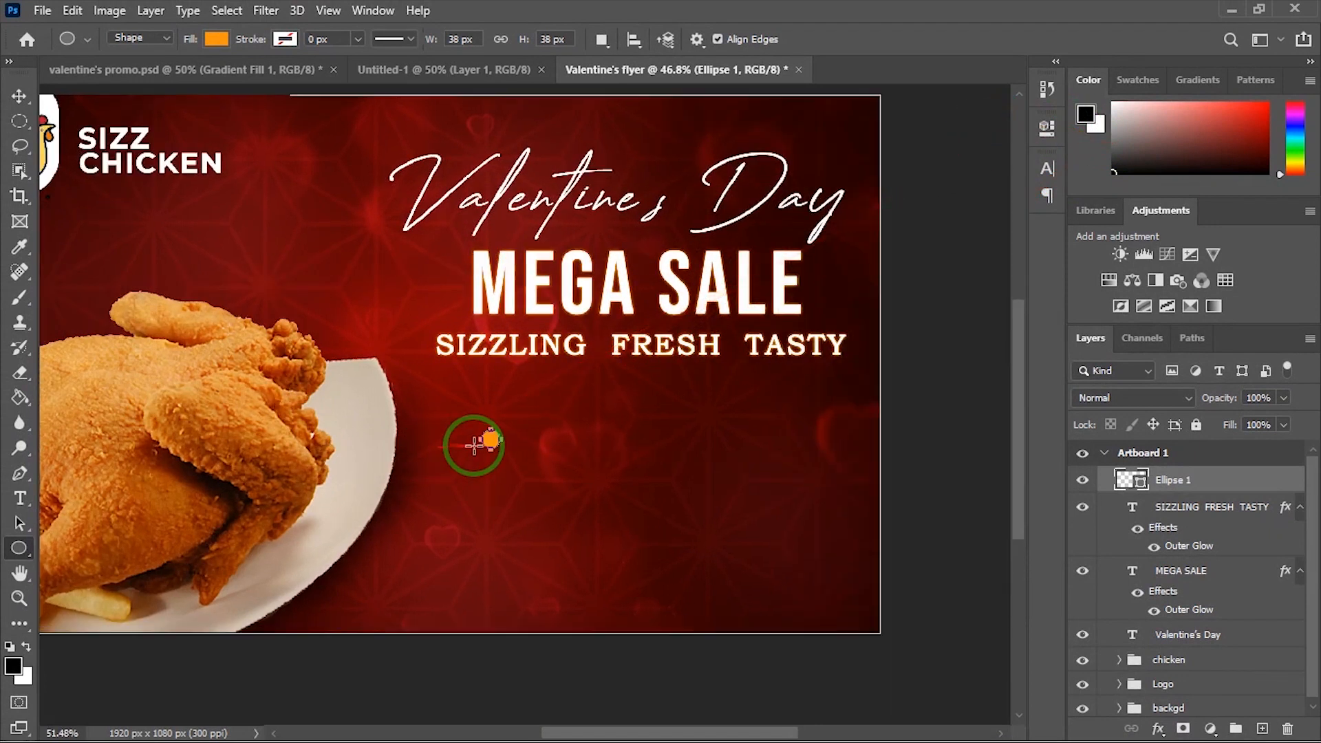
Step: Move the orange circle between SIZZLING and FRESH and scale it to about 55%, vertically centred on the text
scroll(481, 441, "up", 2)
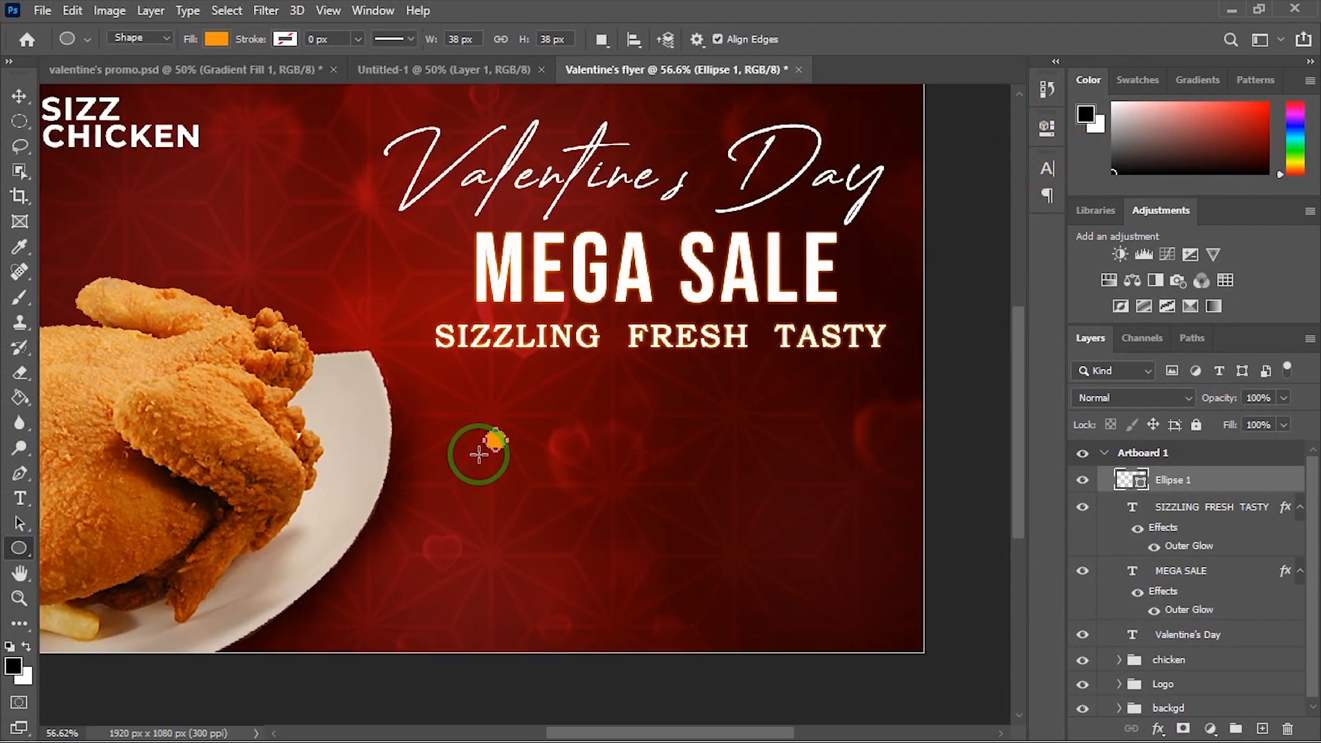
left_click(20, 96)
scroll(496, 434, "up", 3)
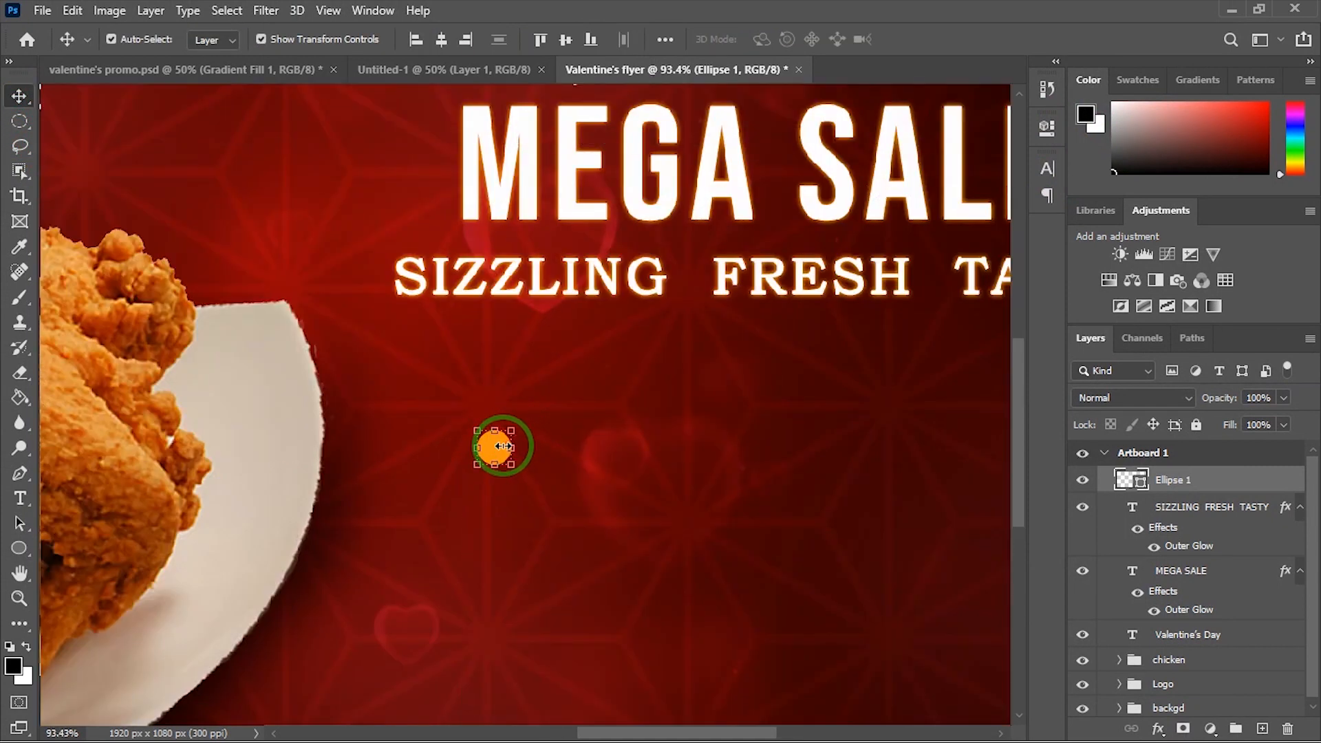
left_click_drag(498, 450, 685, 280)
scroll(686, 280, "down", 3)
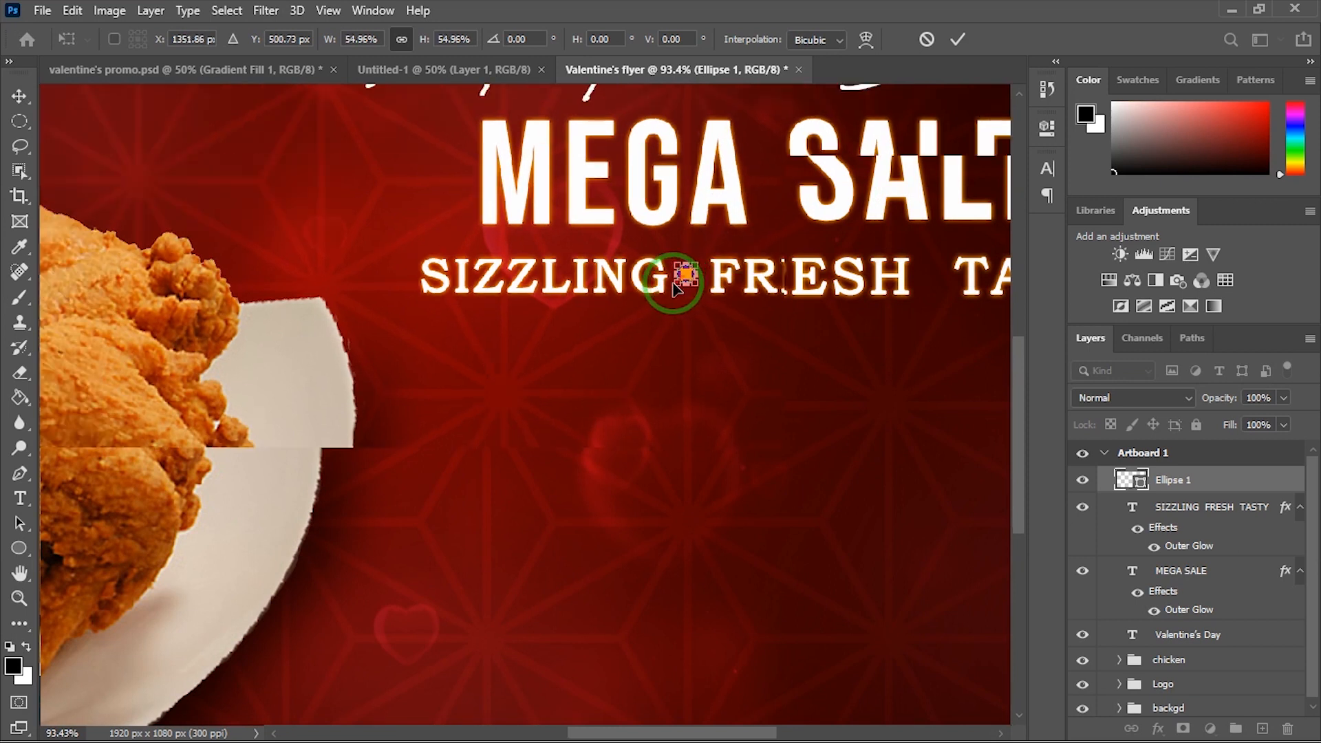
left_click_drag(687, 348, 529, 400)
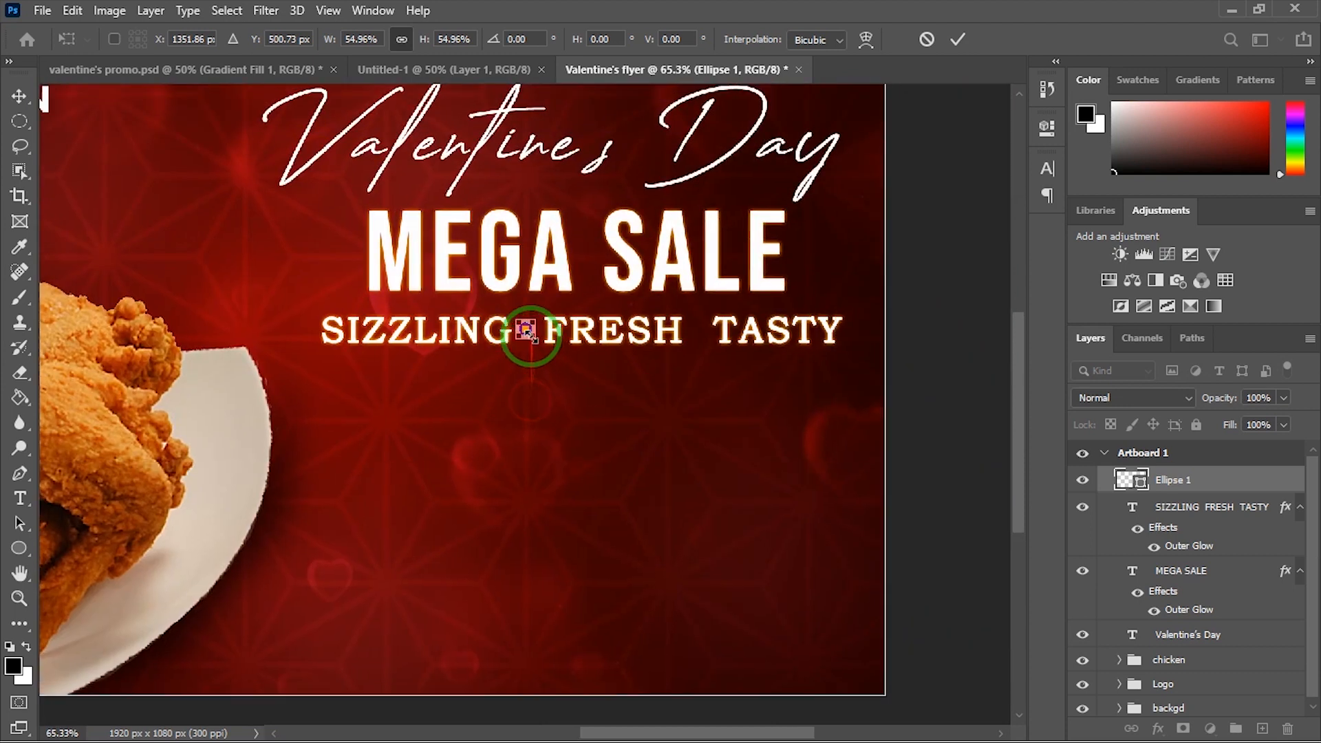
scroll(528, 330, "up", 3)
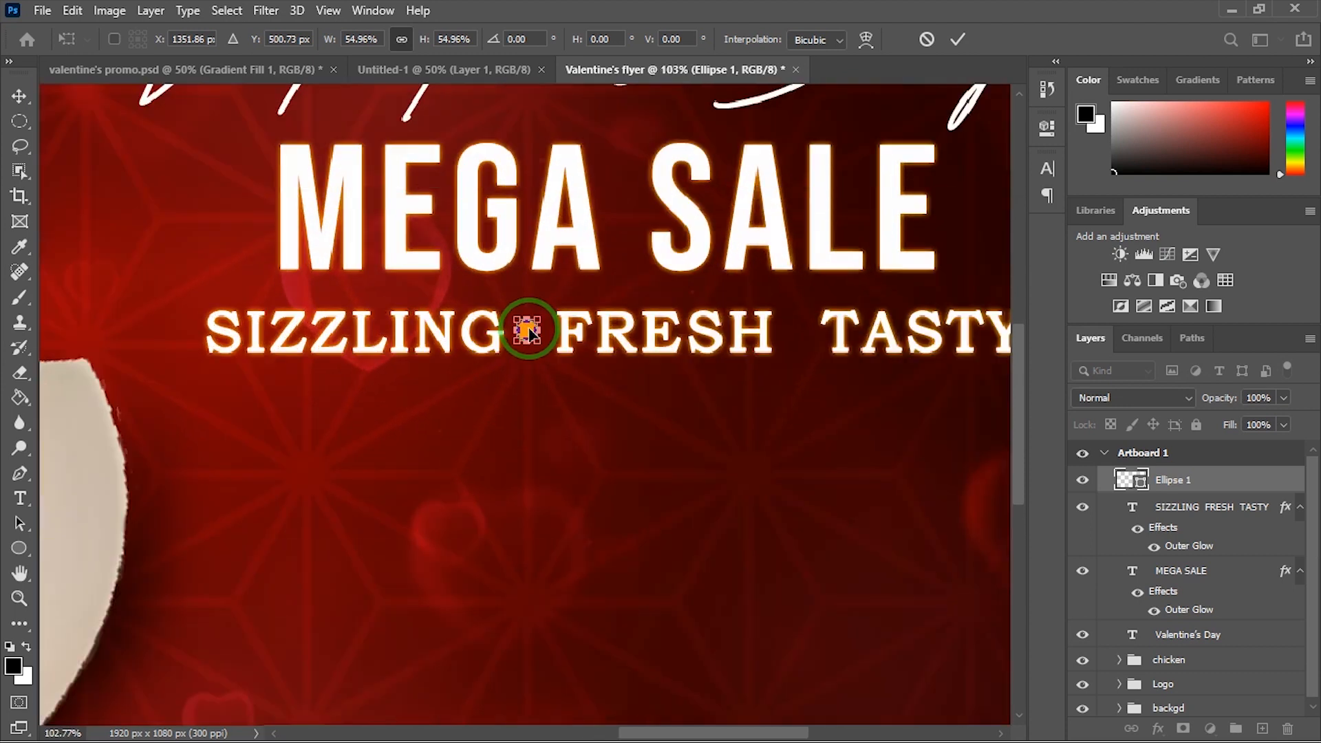
left_click(956, 41)
left_click(527, 330)
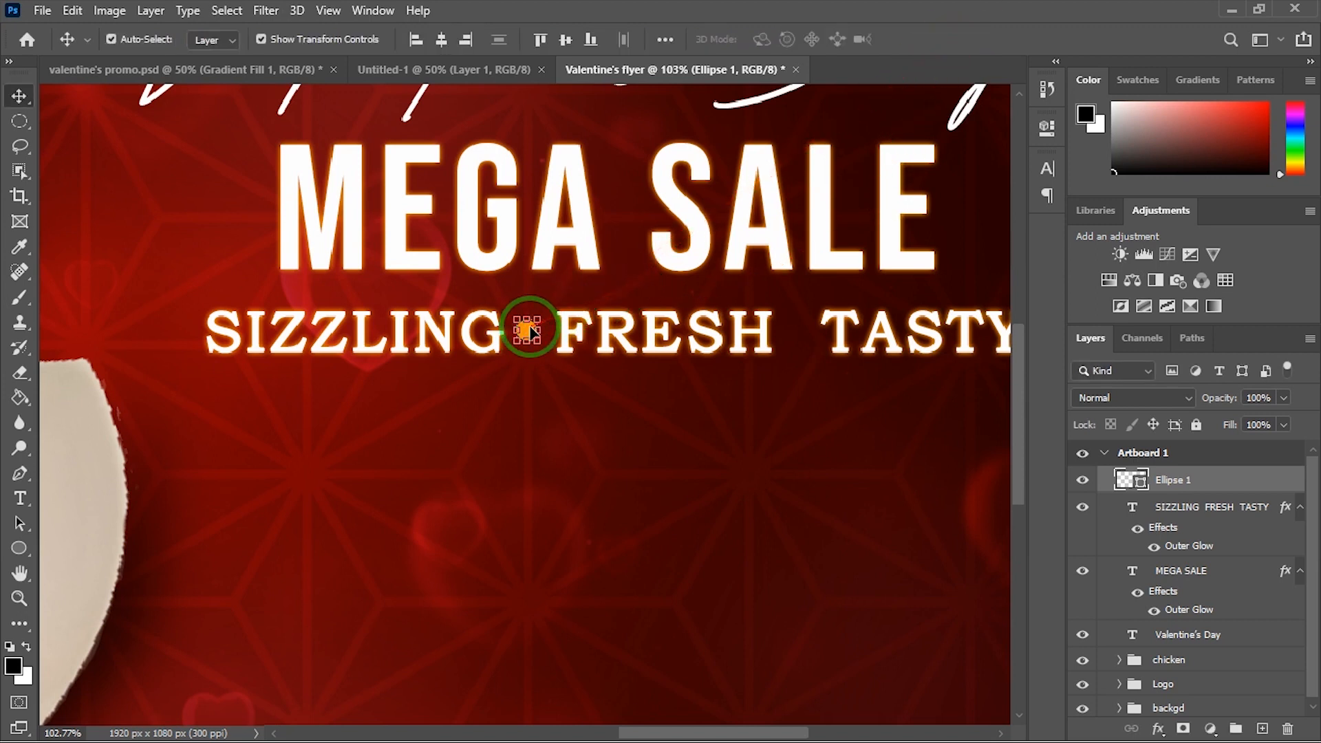
Step: Duplicate the orange dot horizontally into the gap between FRESH and TASTY
scroll(535, 331, "up", 2)
left_click_drag(535, 330, 948, 337)
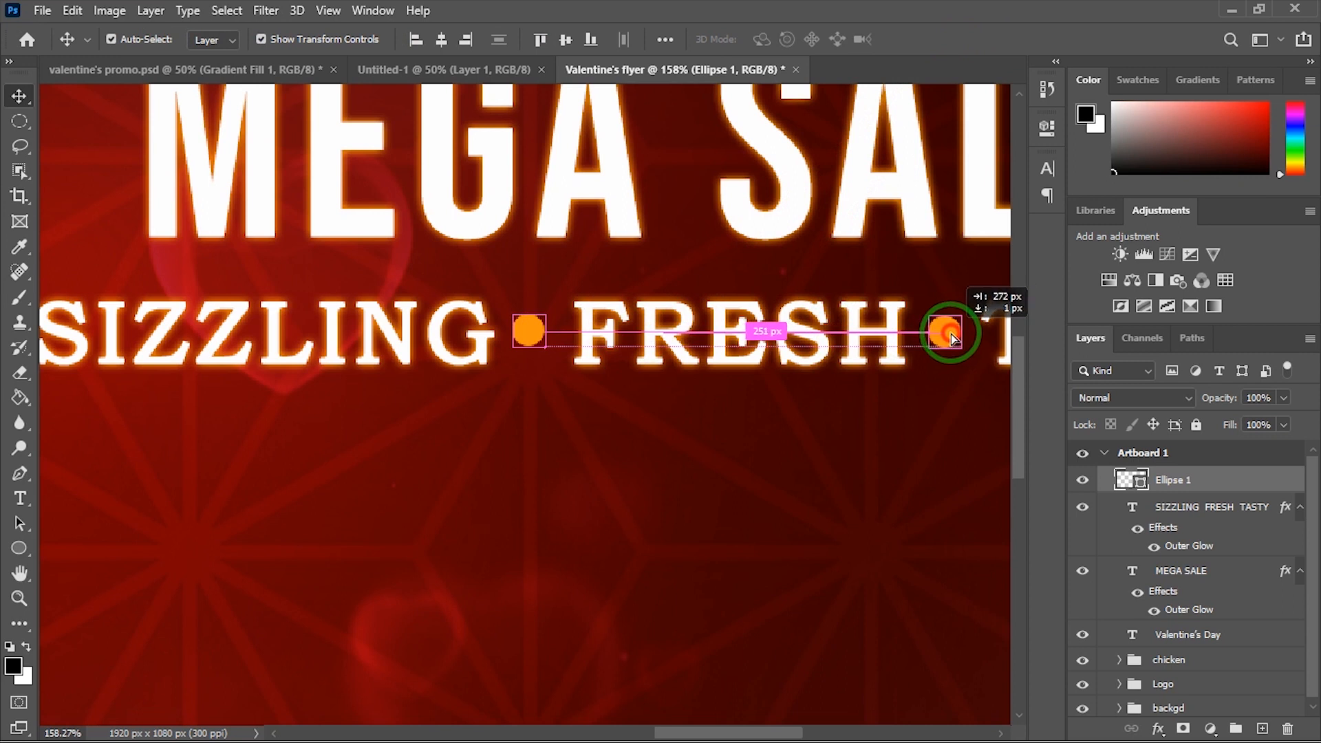
left_click_drag(952, 337, 949, 336)
scroll(756, 392, "down", 2)
left_click(712, 437)
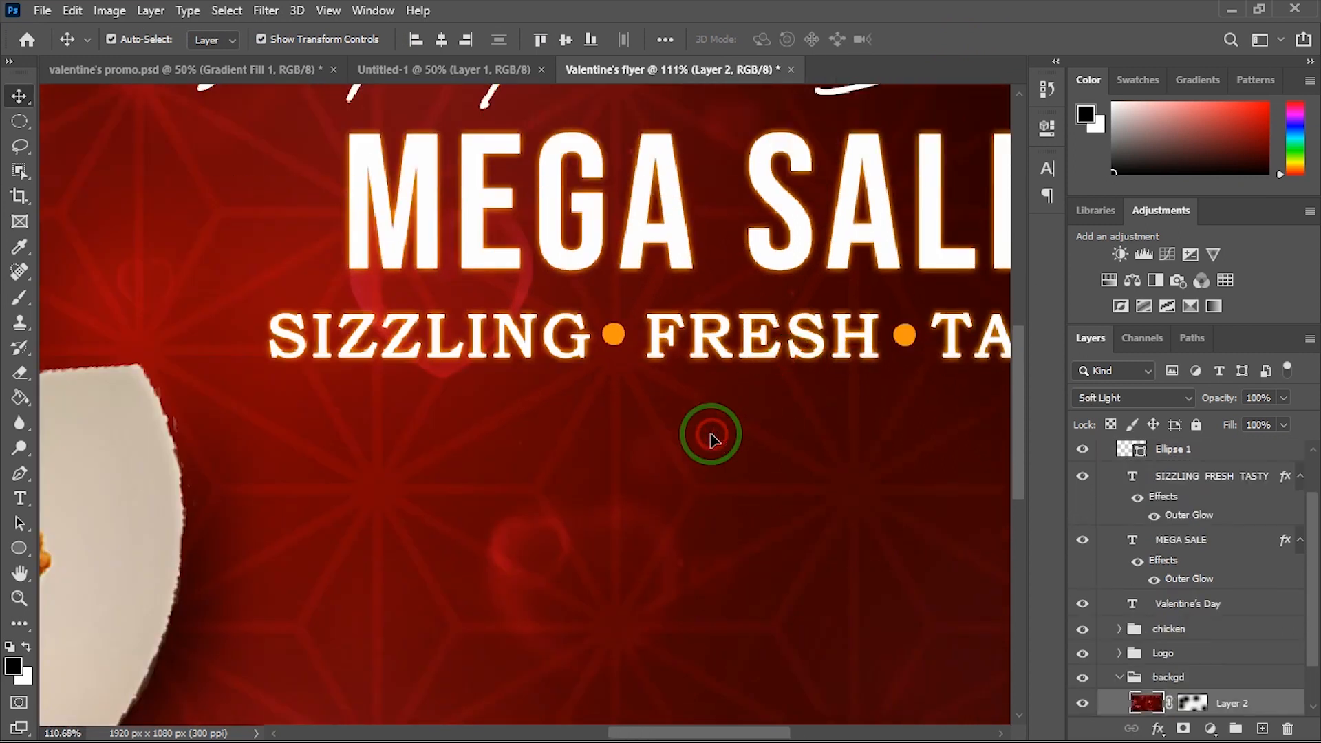
Step: Group the Ellipse 1 and SIZZLING FRESH TASTY layers and name the group "sizzling"
scroll(711, 437, "down", 3)
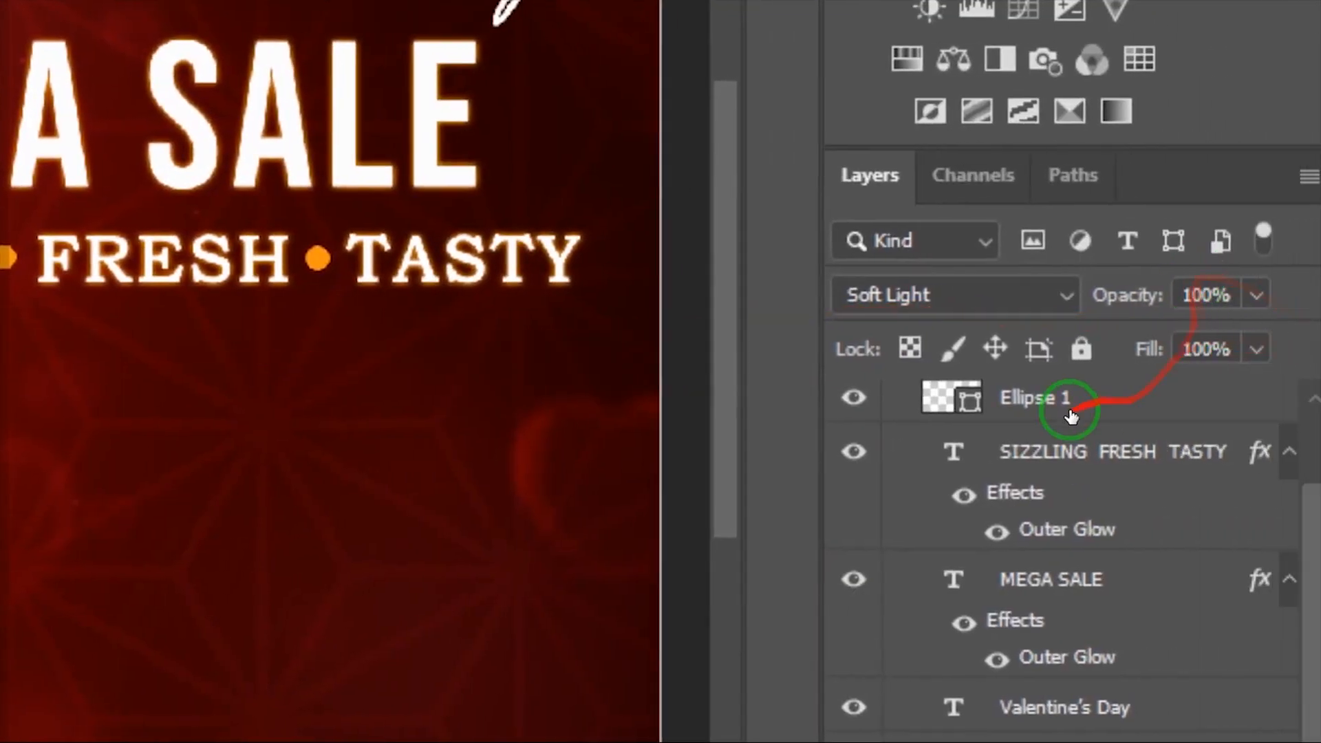
left_click(1188, 449)
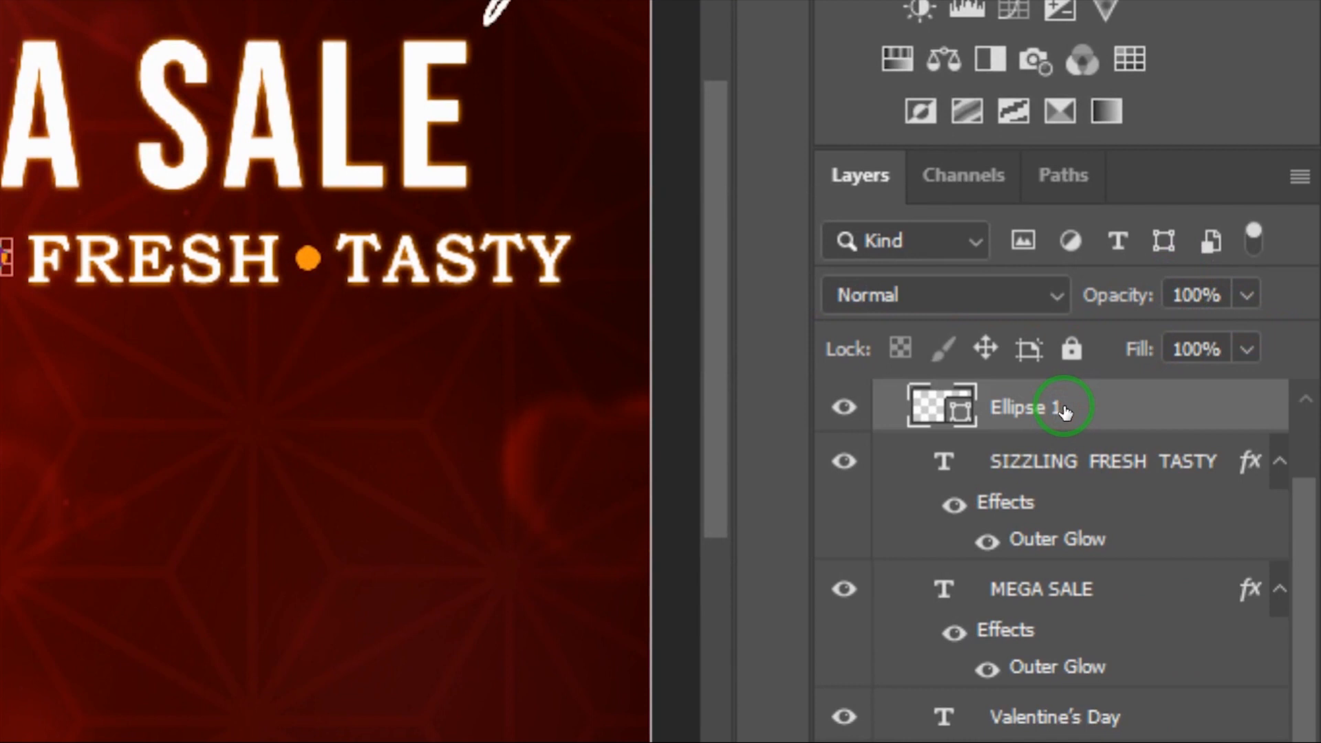
left_click(1093, 459, "ctrl")
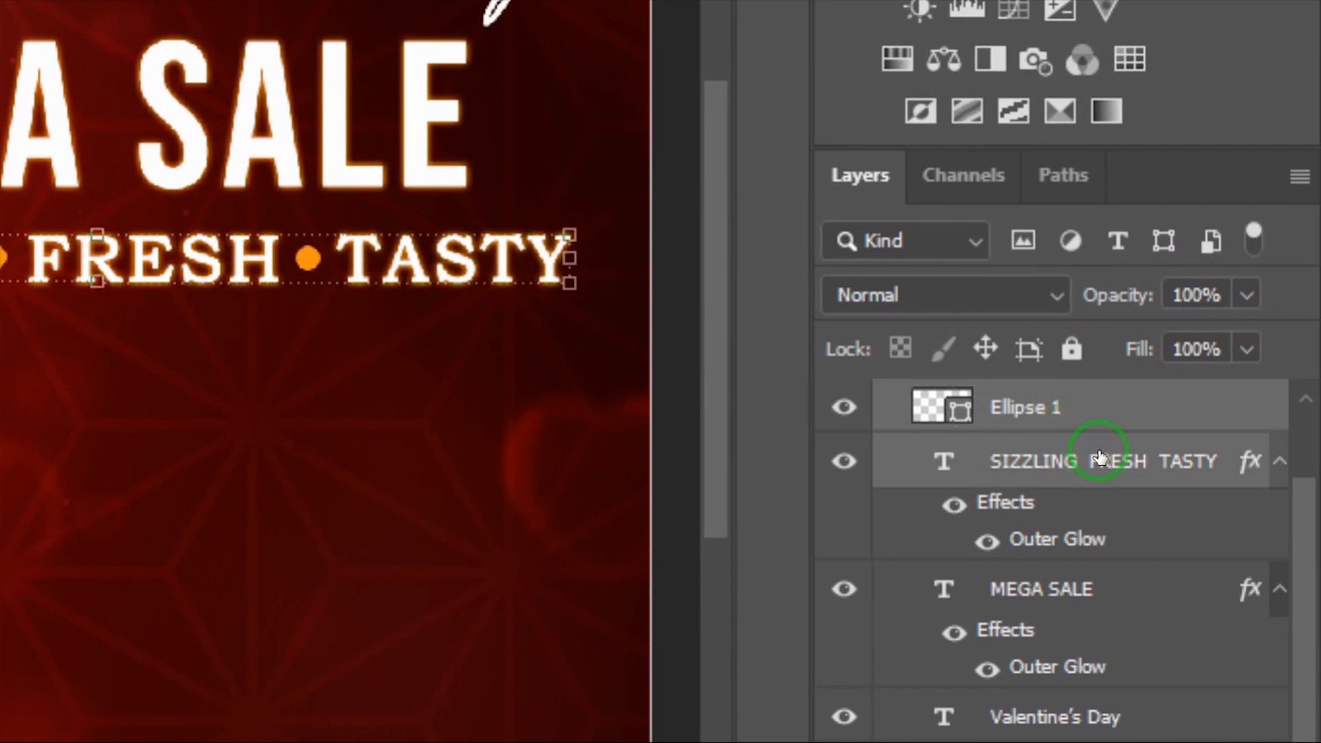
key("ctrl+g")
double_click(1045, 420)
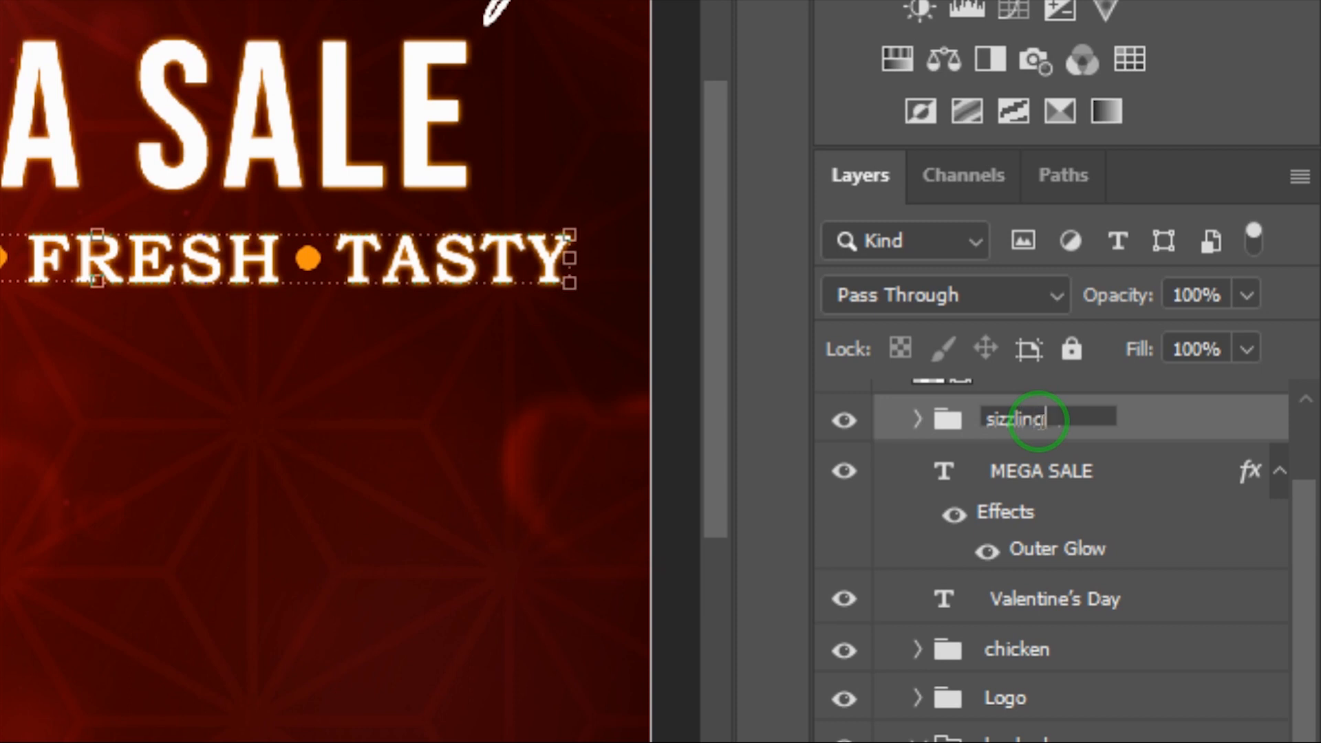
key("Return")
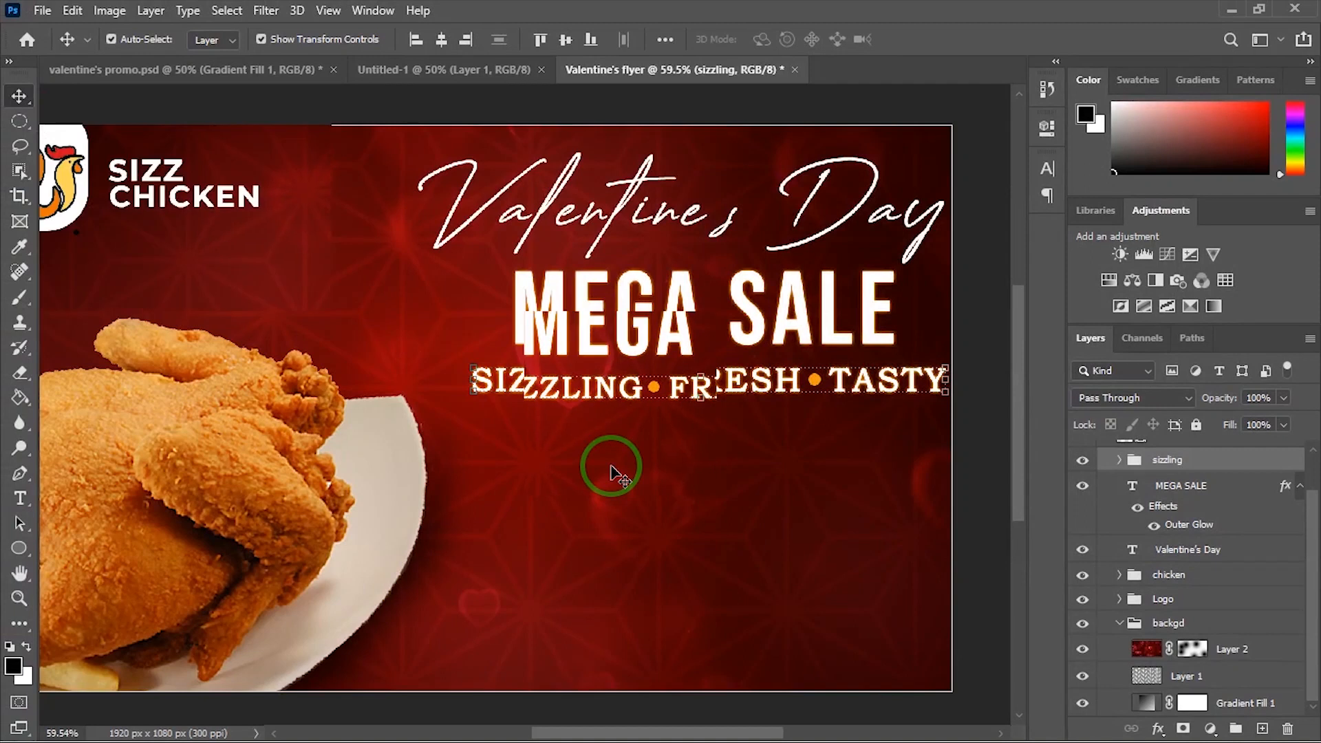
scroll(611, 473, "down", 2)
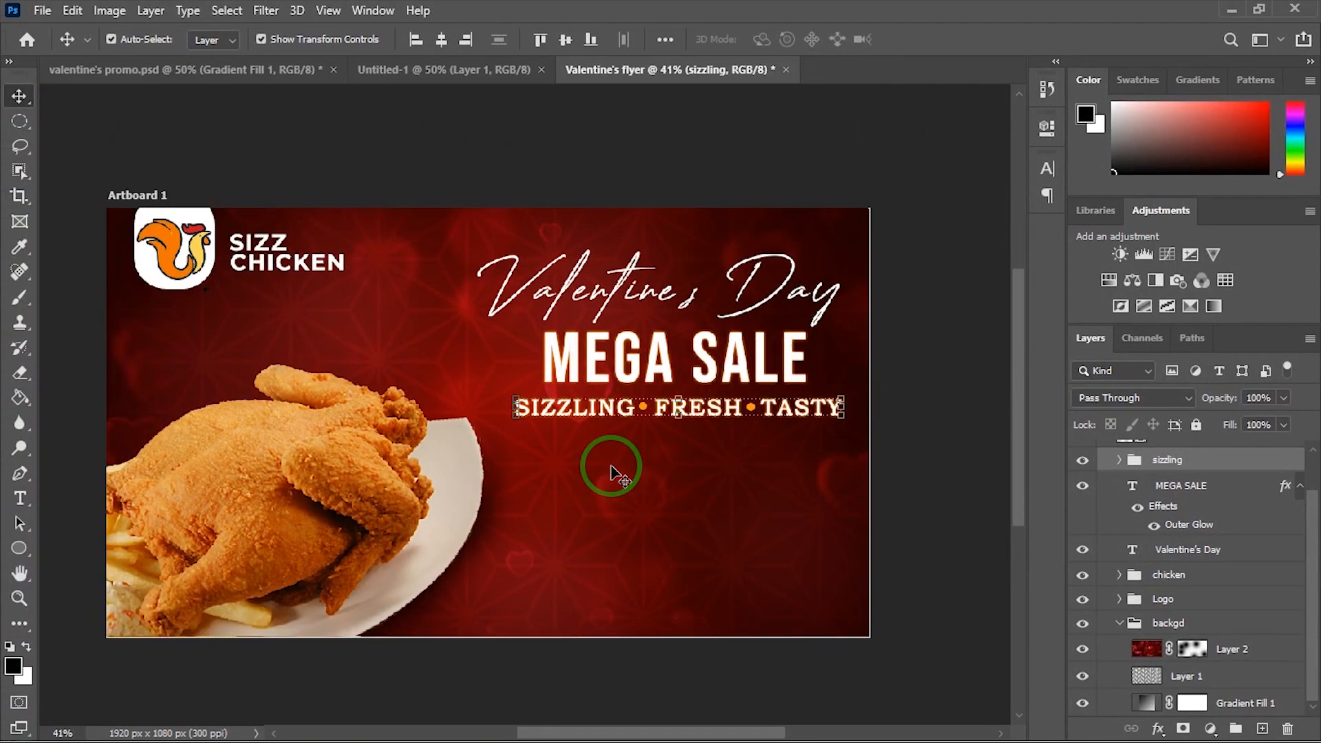
scroll(611, 474, "up", 1)
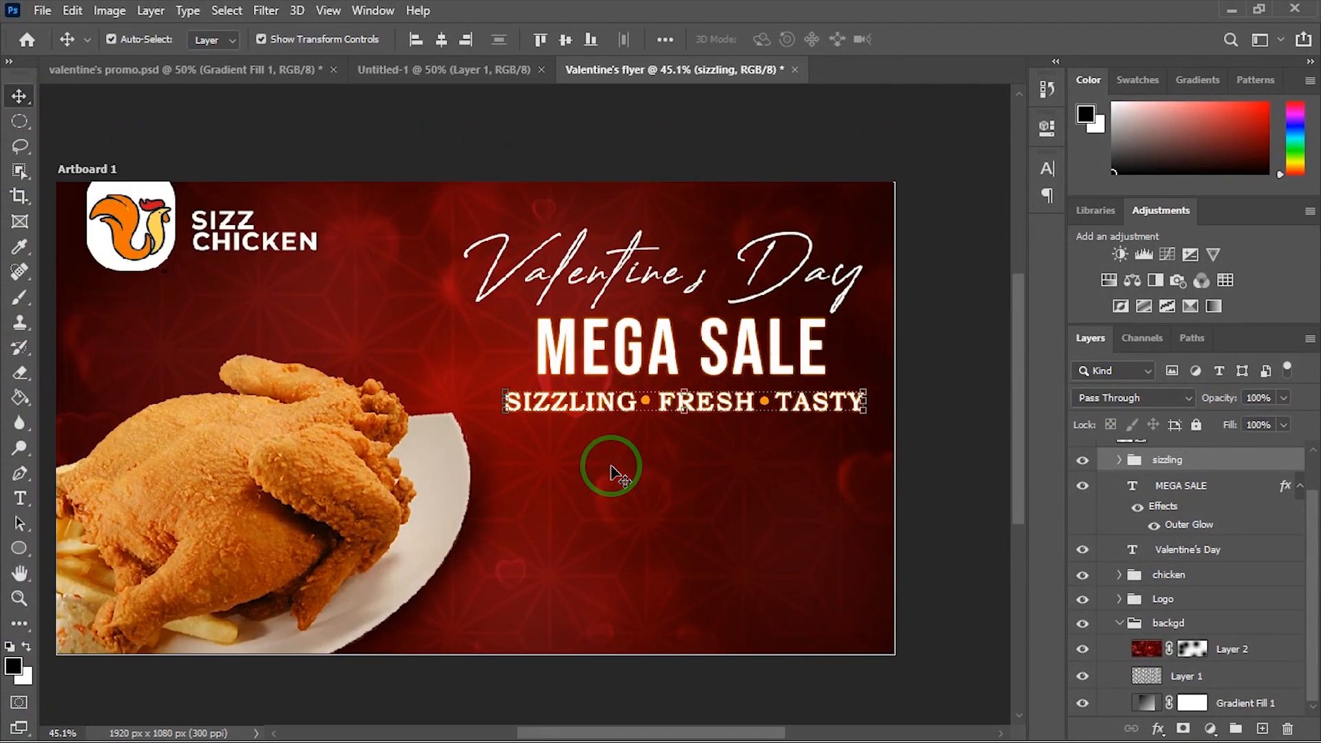
Step: Place the brush image as an embedded layer on the flyer and shift it slightly up
left_click(42, 10)
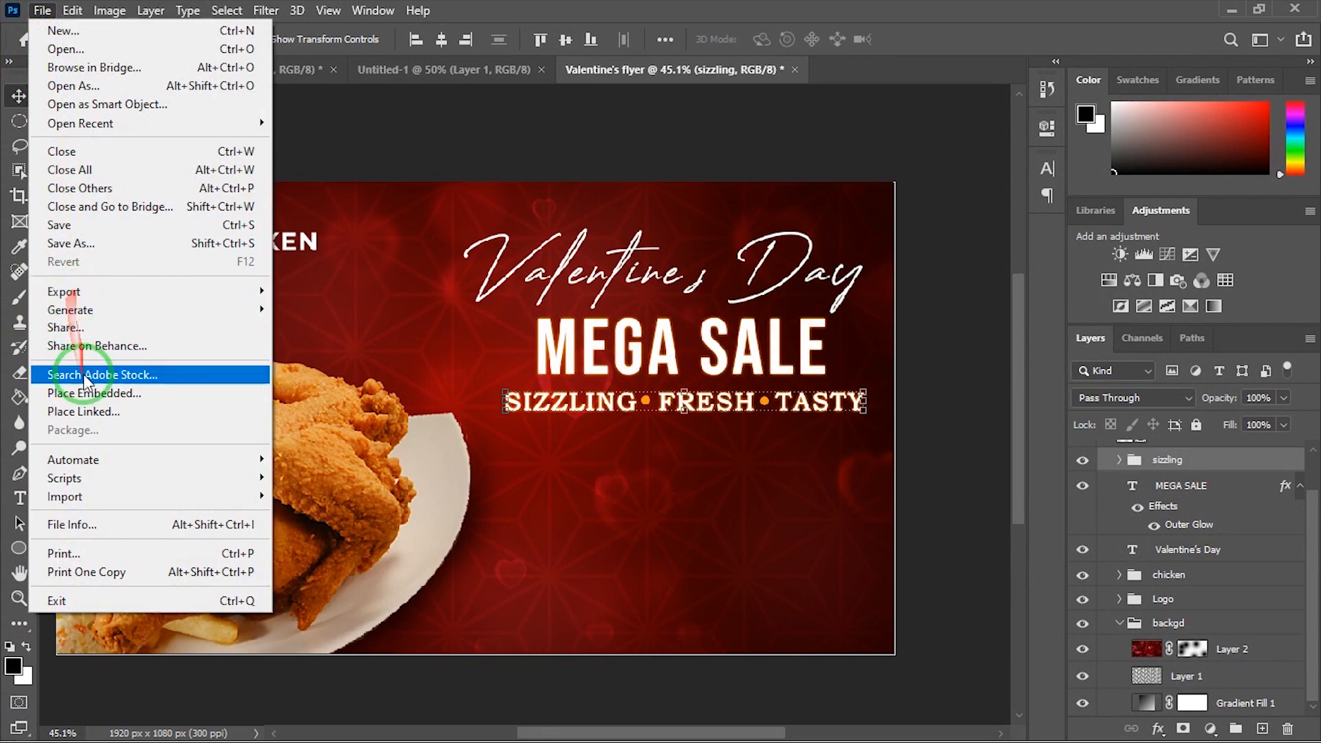
left_click(92, 392)
double_click(220, 169)
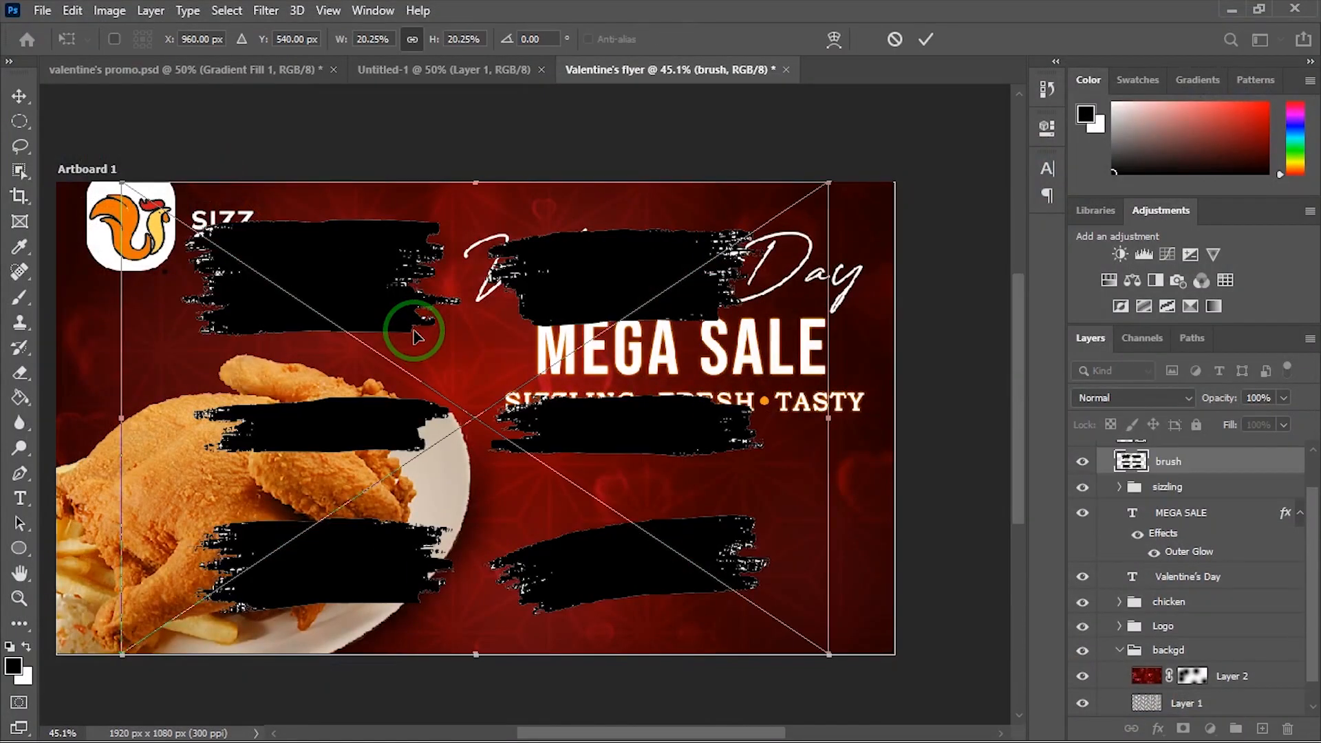
key("Return")
scroll(360, 307, "up", 1)
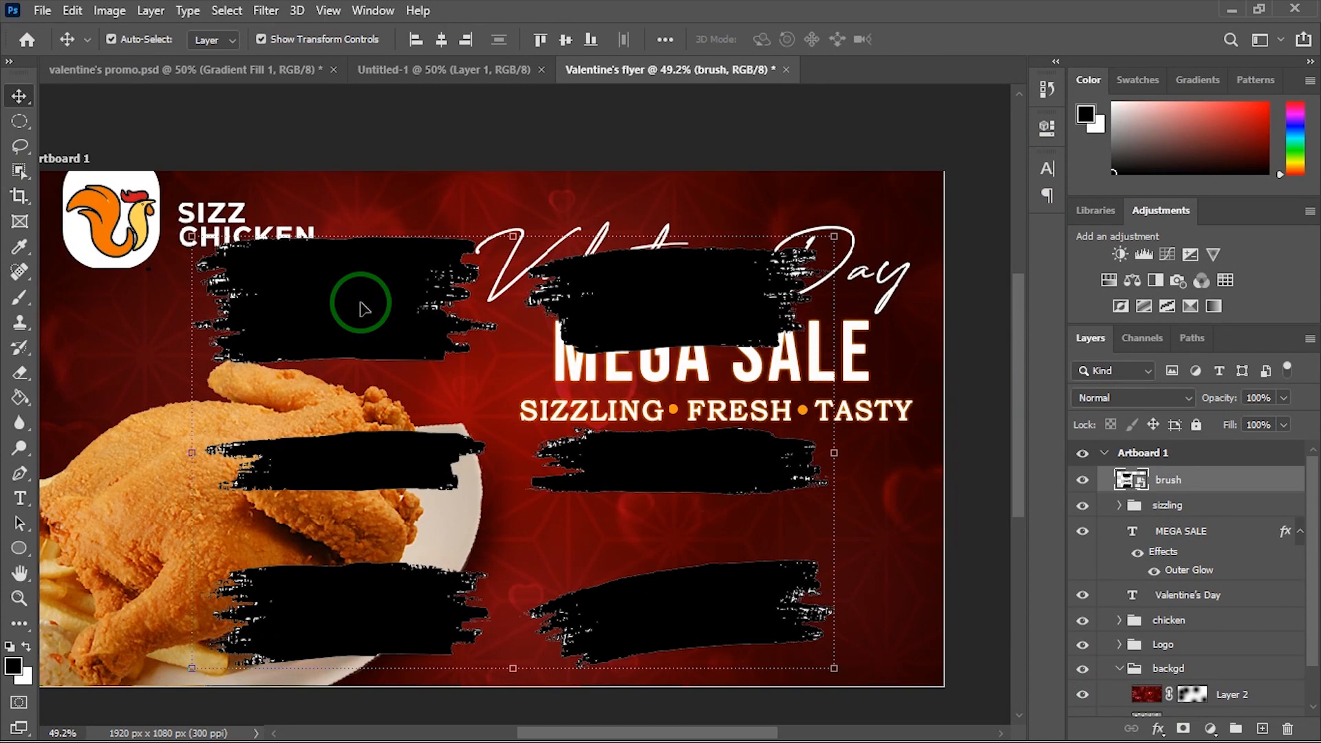
mouse_move(360, 307)
left_mouse_down()
mouse_move(389, 287)
mouse_move(379, 296)
left_mouse_up()
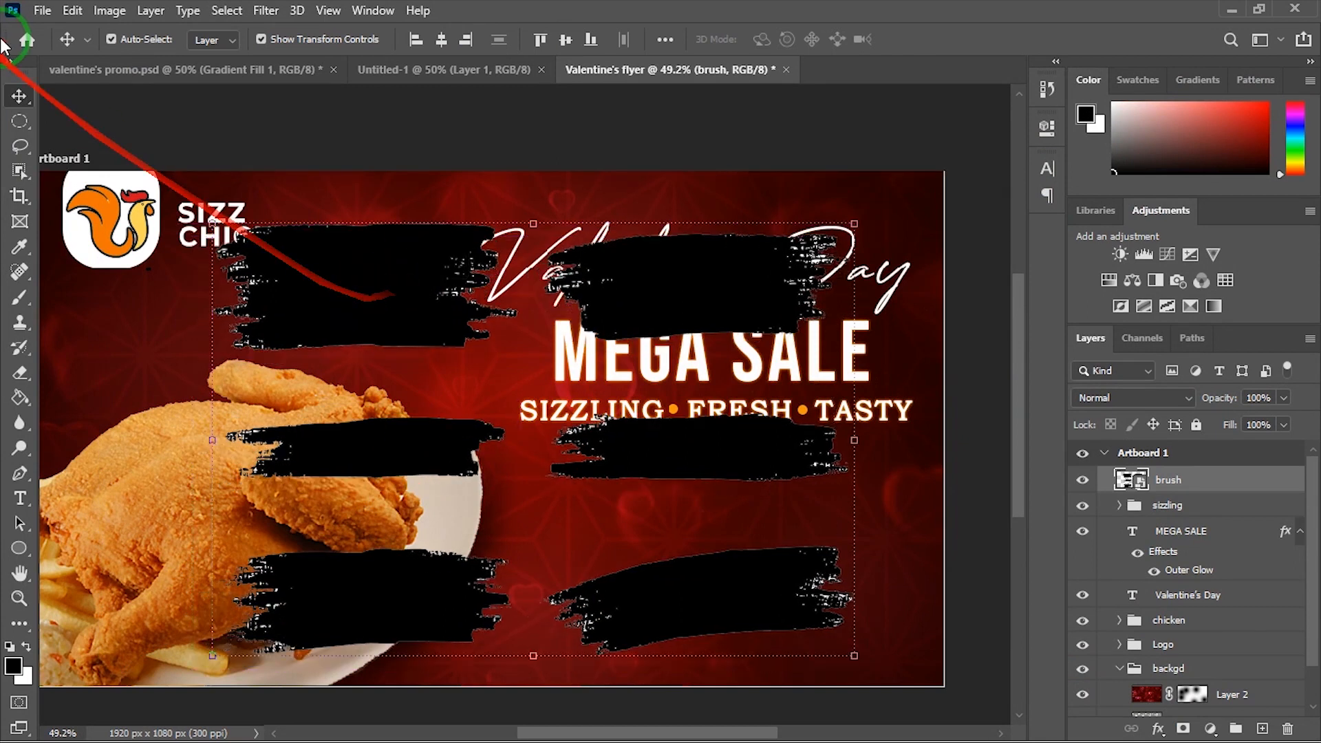
Step: Select the upper-left stroke of the brush image with a rectangular marquee and copy it to a new layer
left_click_drag(22, 131, 85, 129)
mouse_move(201, 206)
left_mouse_down()
mouse_move(284, 335)
mouse_move(515, 363)
left_mouse_up()
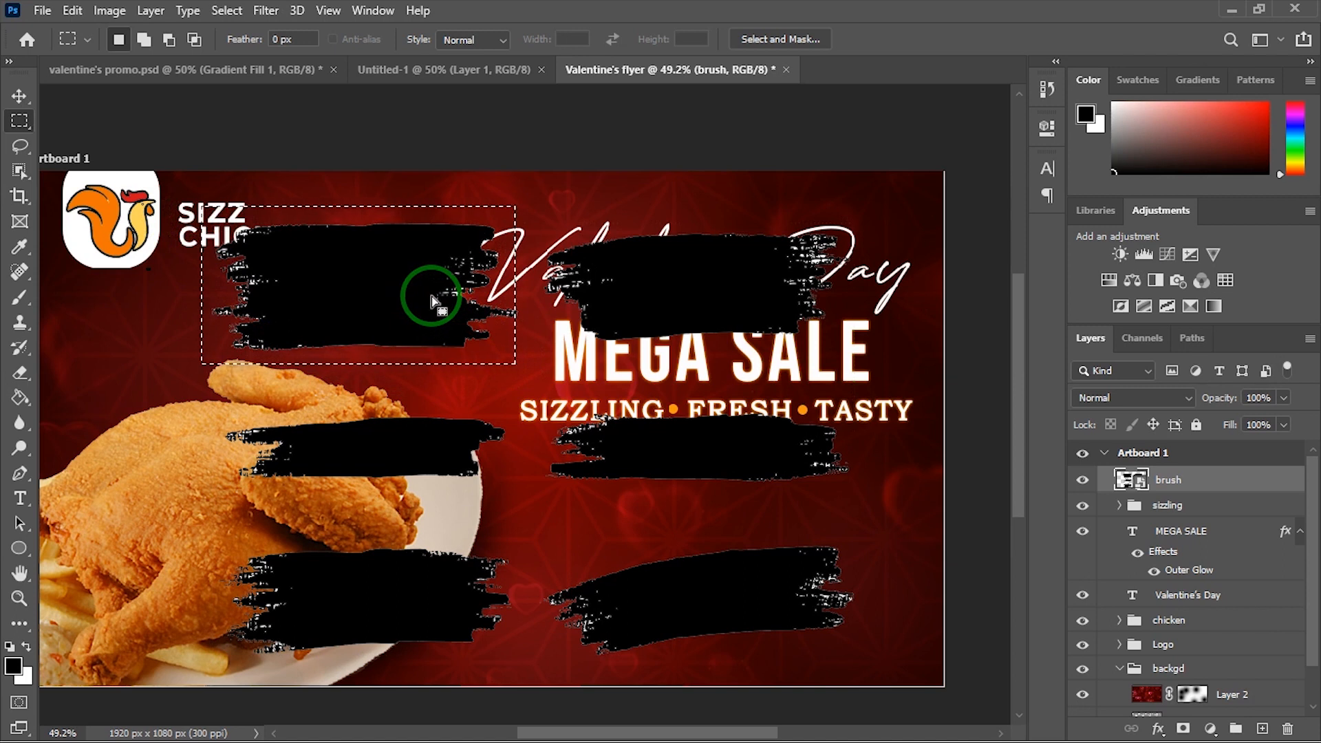
key("ctrl+j")
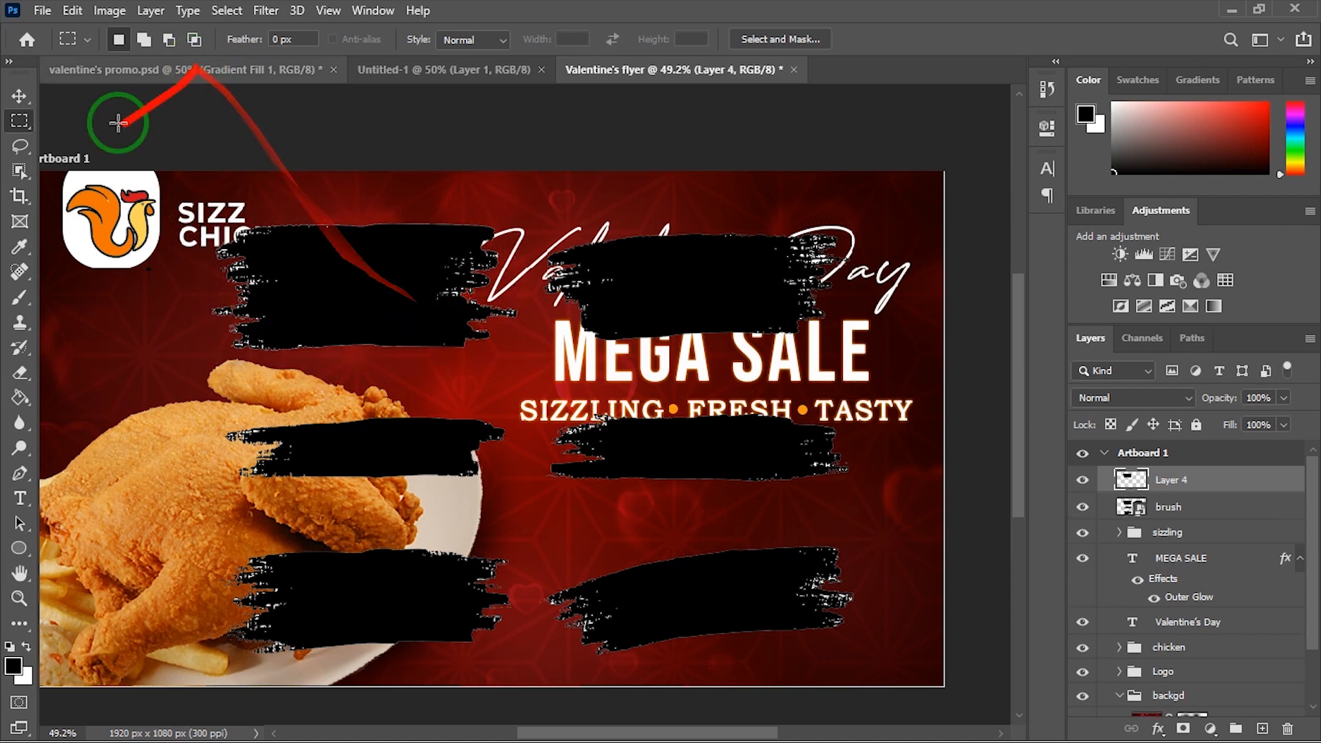
Step: Delete the original brush layer and move the copied brush stroke beneath the SIZZLING FRESH TASTY tagline
left_click(19, 96)
left_click_drag(307, 306, 262, 306)
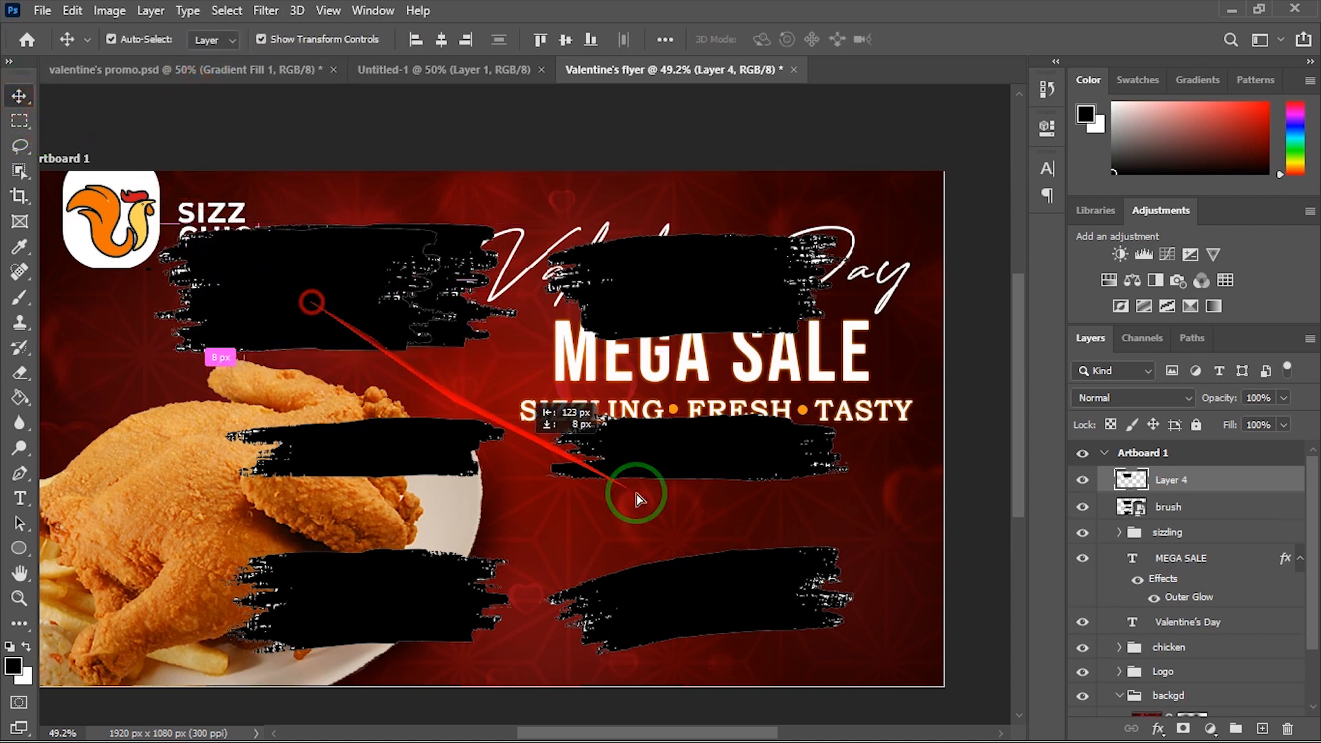
left_click(700, 306)
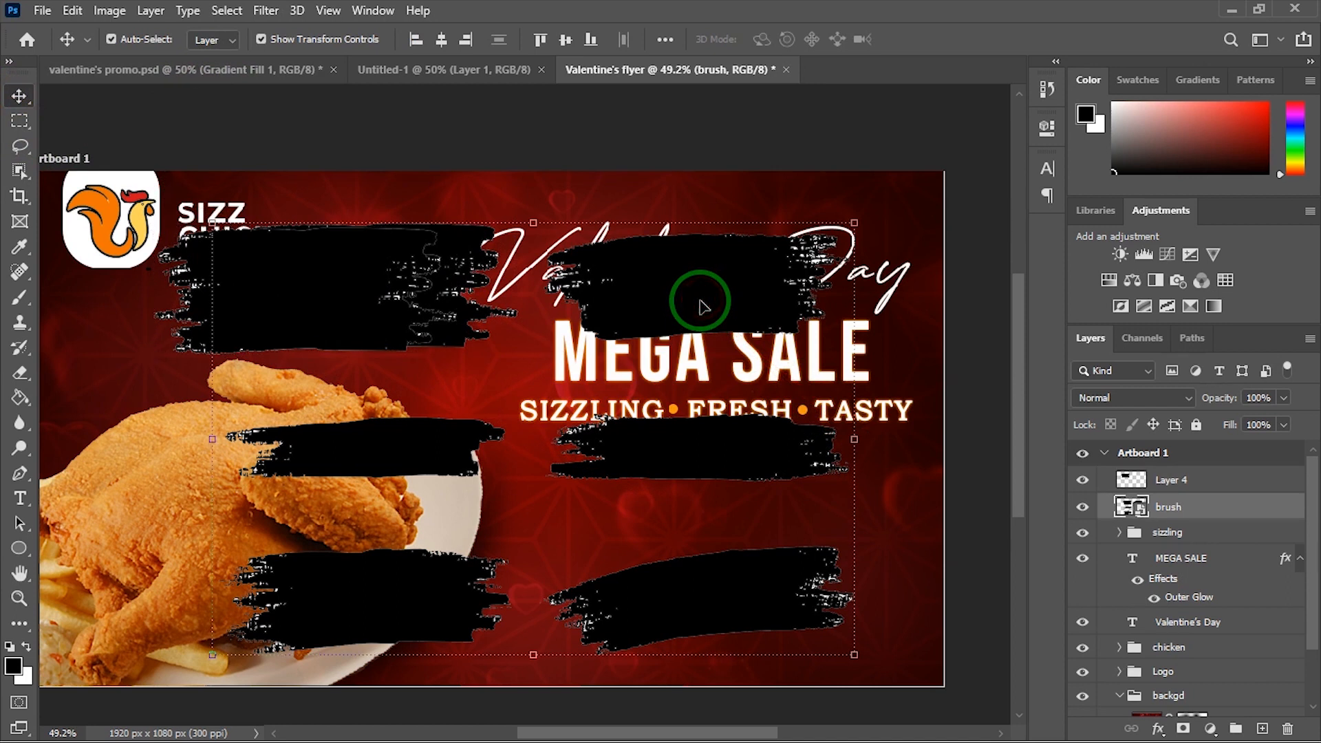
key("Delete")
mouse_move(278, 303)
left_mouse_down()
mouse_move(569, 447)
mouse_move(703, 544)
left_mouse_up()
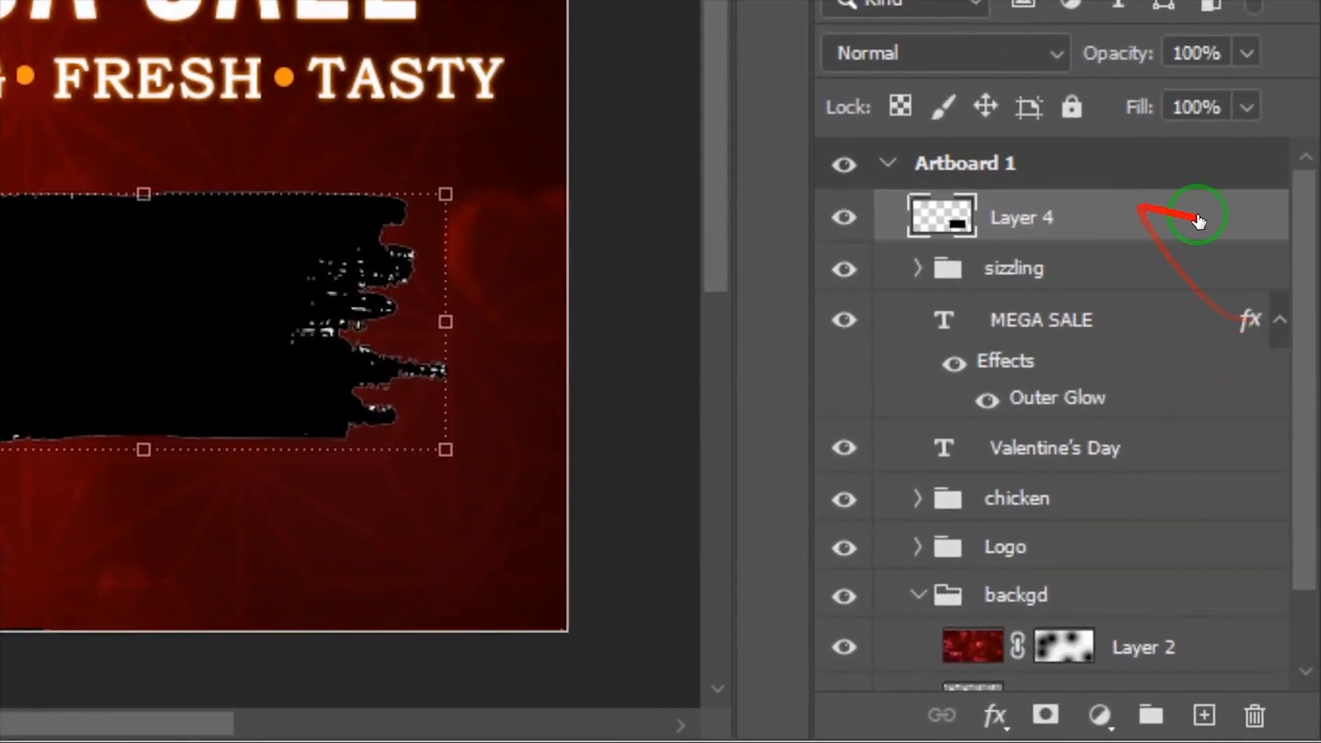
Step: Apply a white Color Overlay at 100% opacity to the brush stroke on Layer 4
right_click(1154, 227)
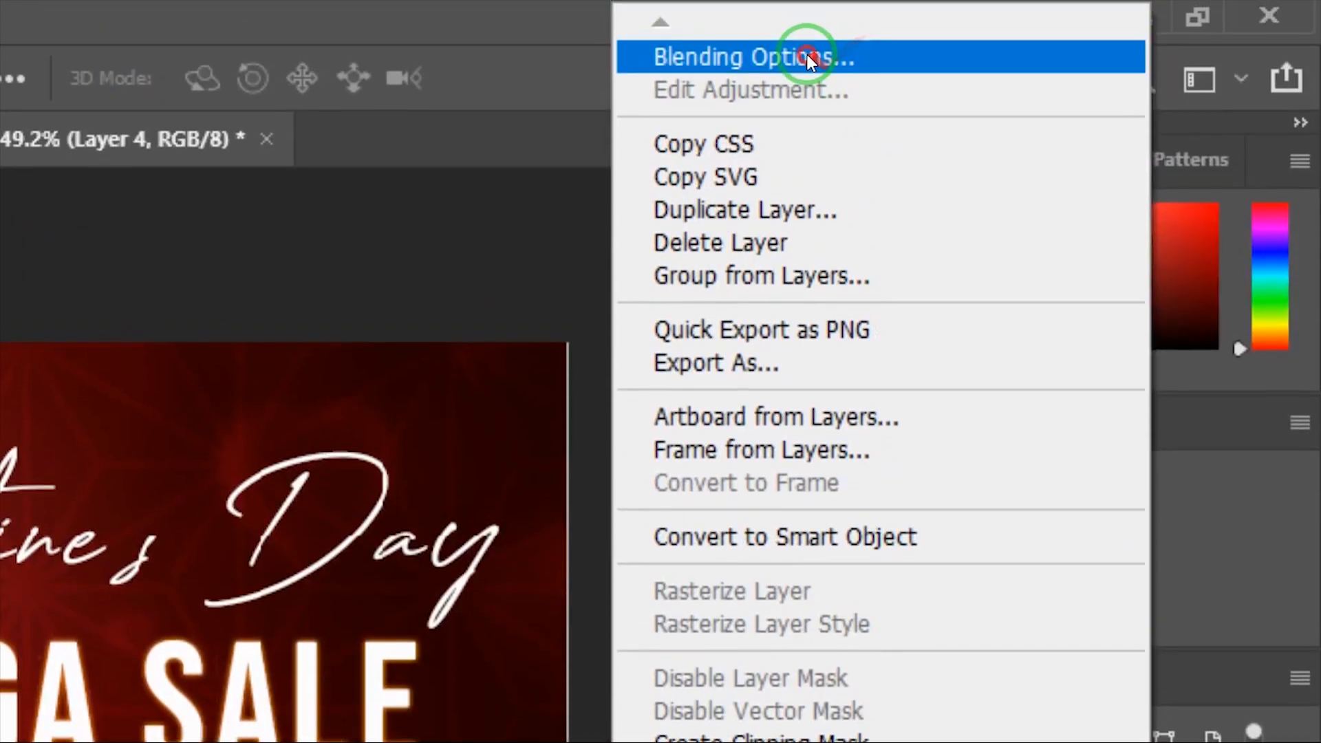
left_click(806, 52)
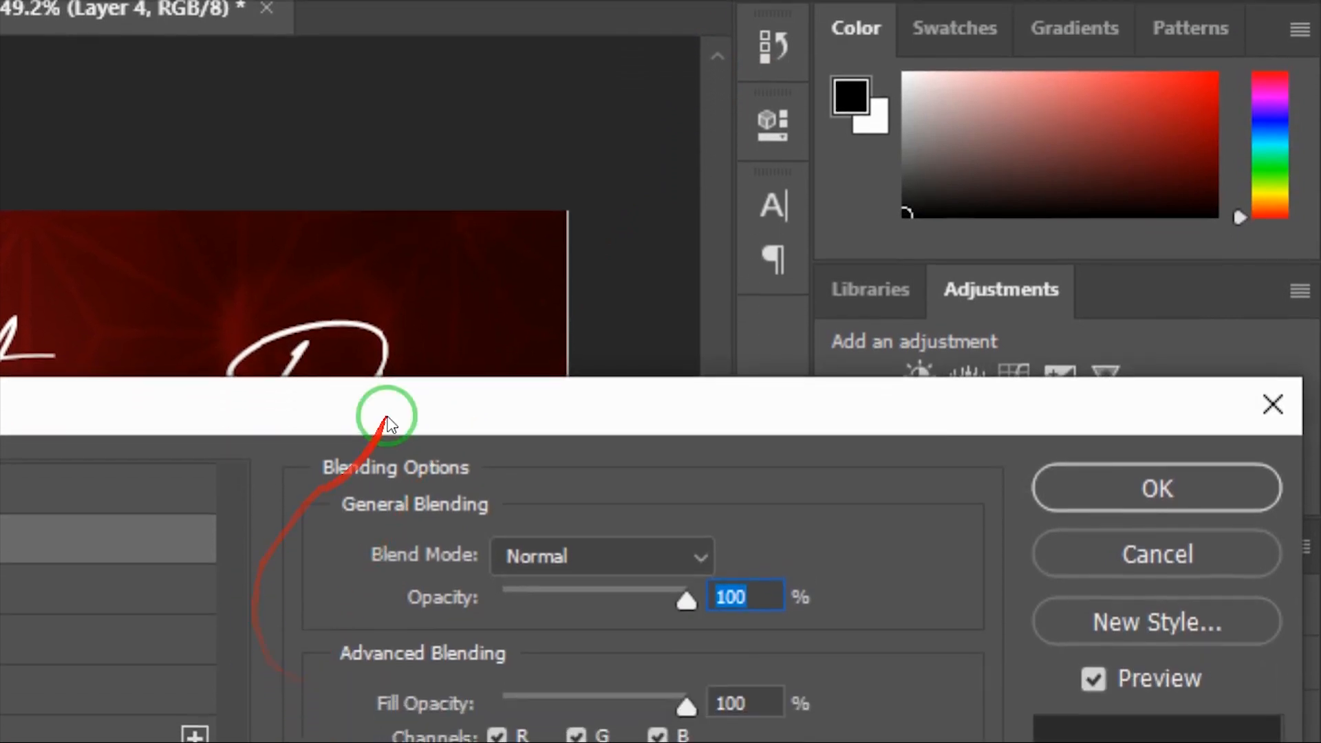
left_click_drag(384, 541, 820, 317)
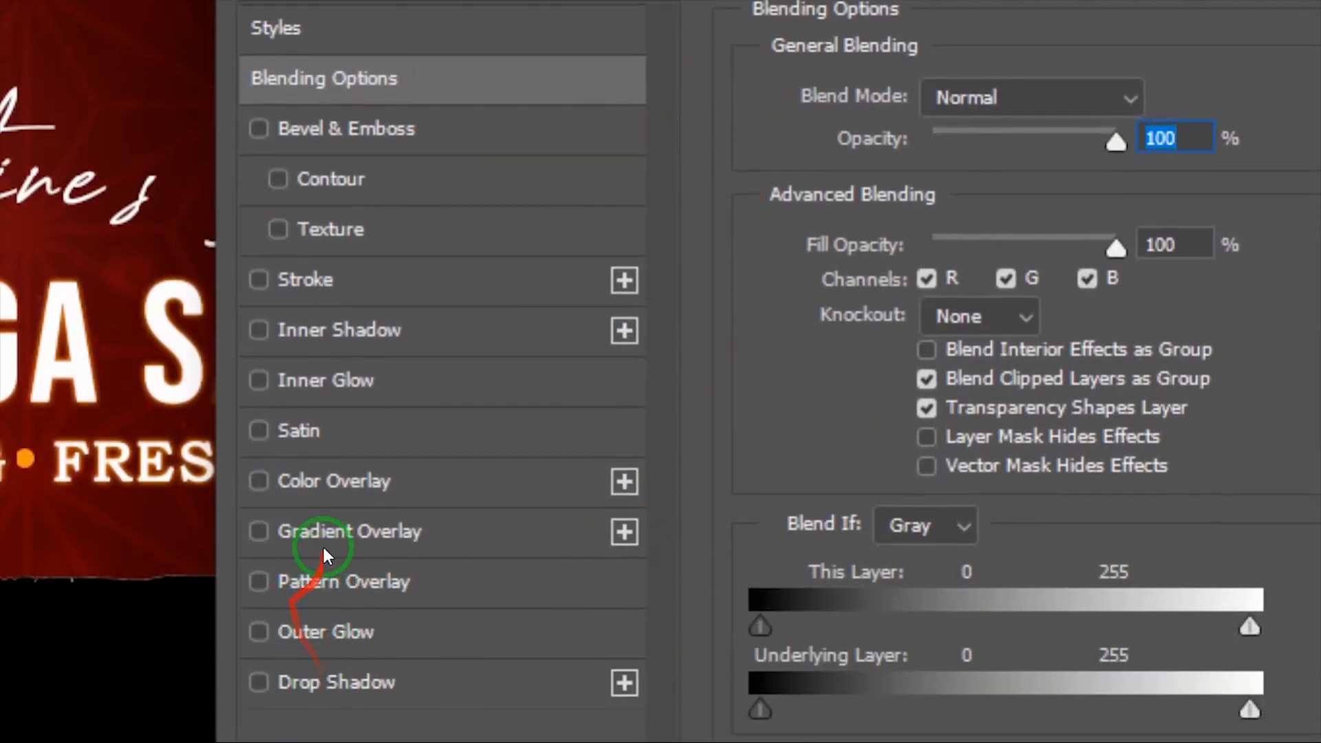
left_click(329, 482)
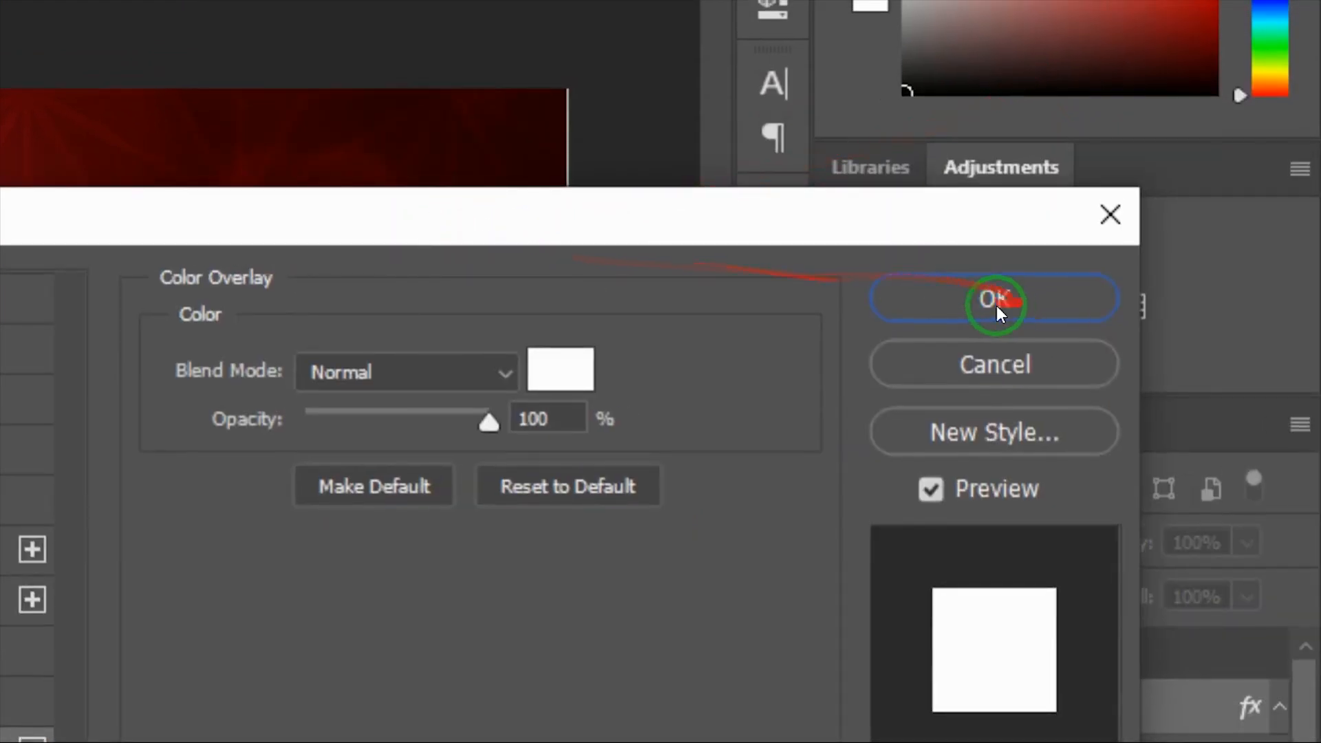
left_click(1320, 110)
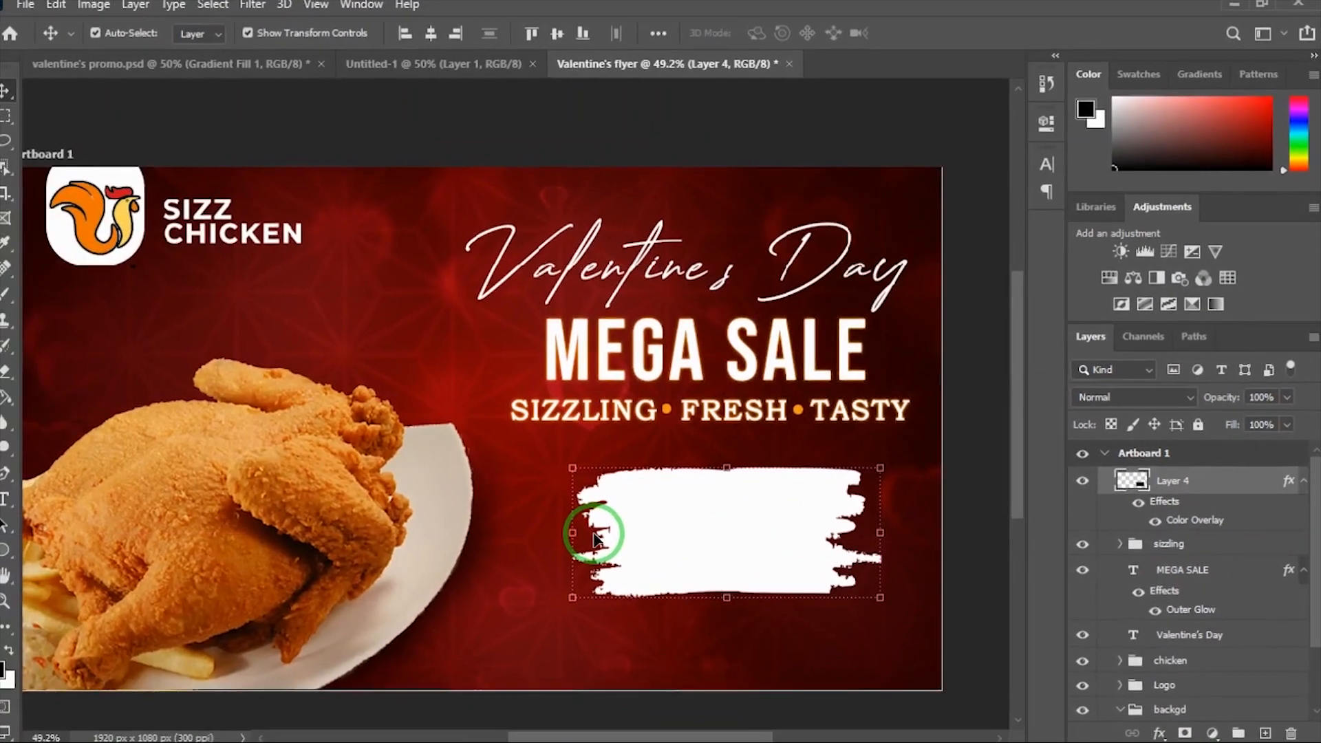
Step: Move the white brush stroke closer beneath the tagline and transform it to 112.44% width and 70.46% height
mouse_move(596, 539)
left_mouse_down()
mouse_move(585, 503)
mouse_move(690, 517)
left_mouse_up()
mouse_move(732, 580)
left_mouse_down()
mouse_move(720, 543)
mouse_move(736, 500)
left_mouse_up()
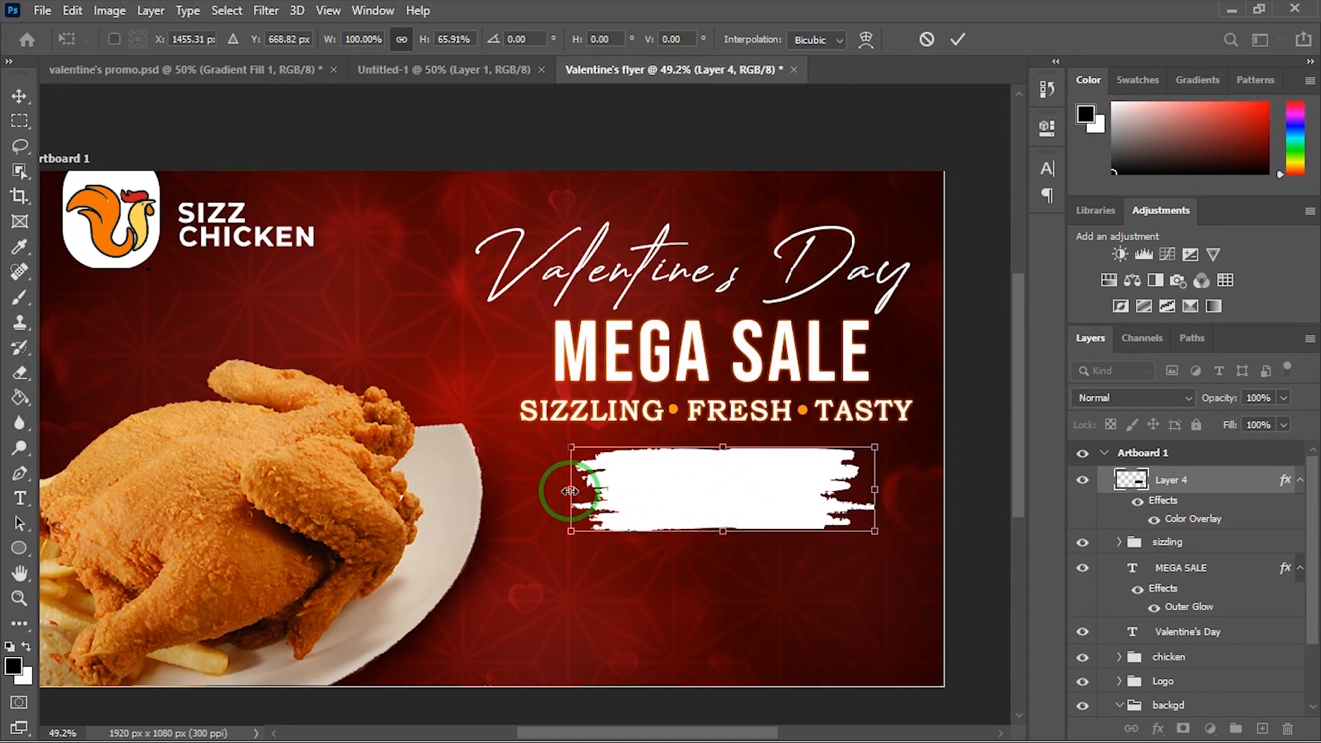
left_click_drag(563, 489, 547, 488)
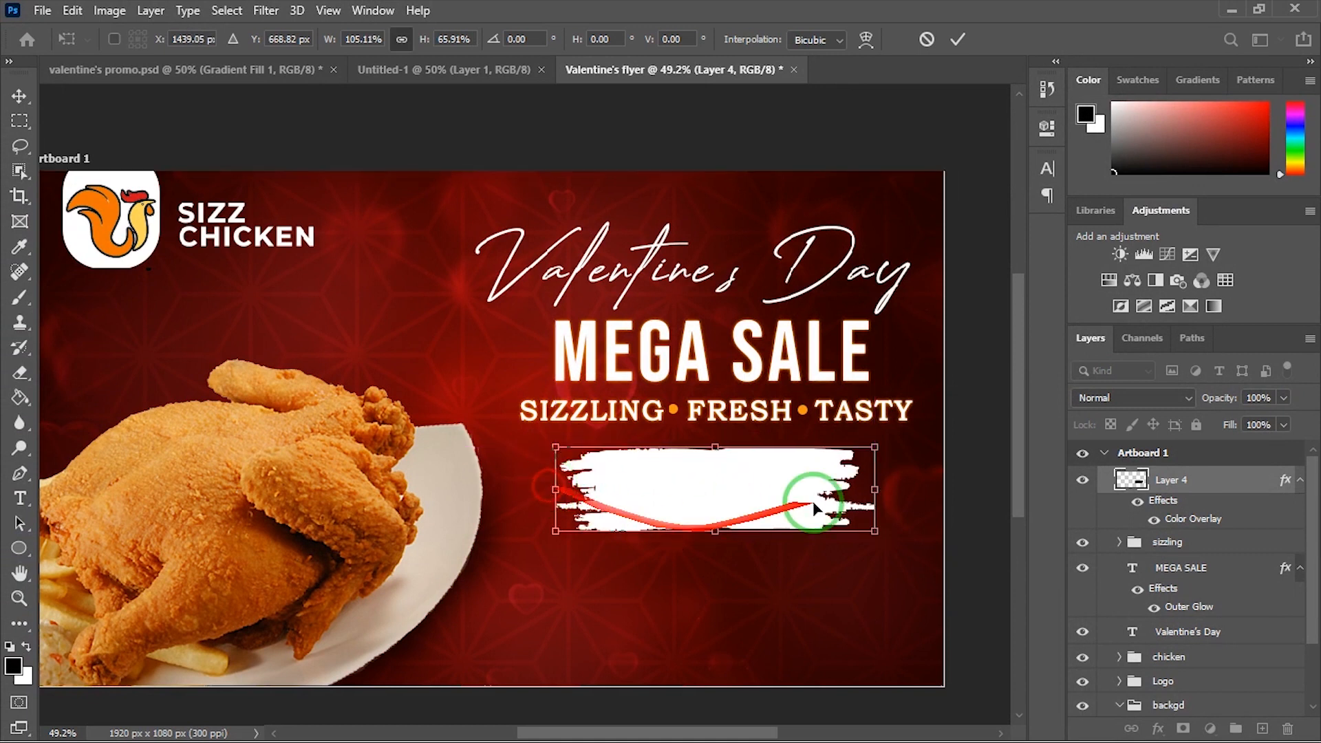
left_click_drag(887, 538, 897, 537)
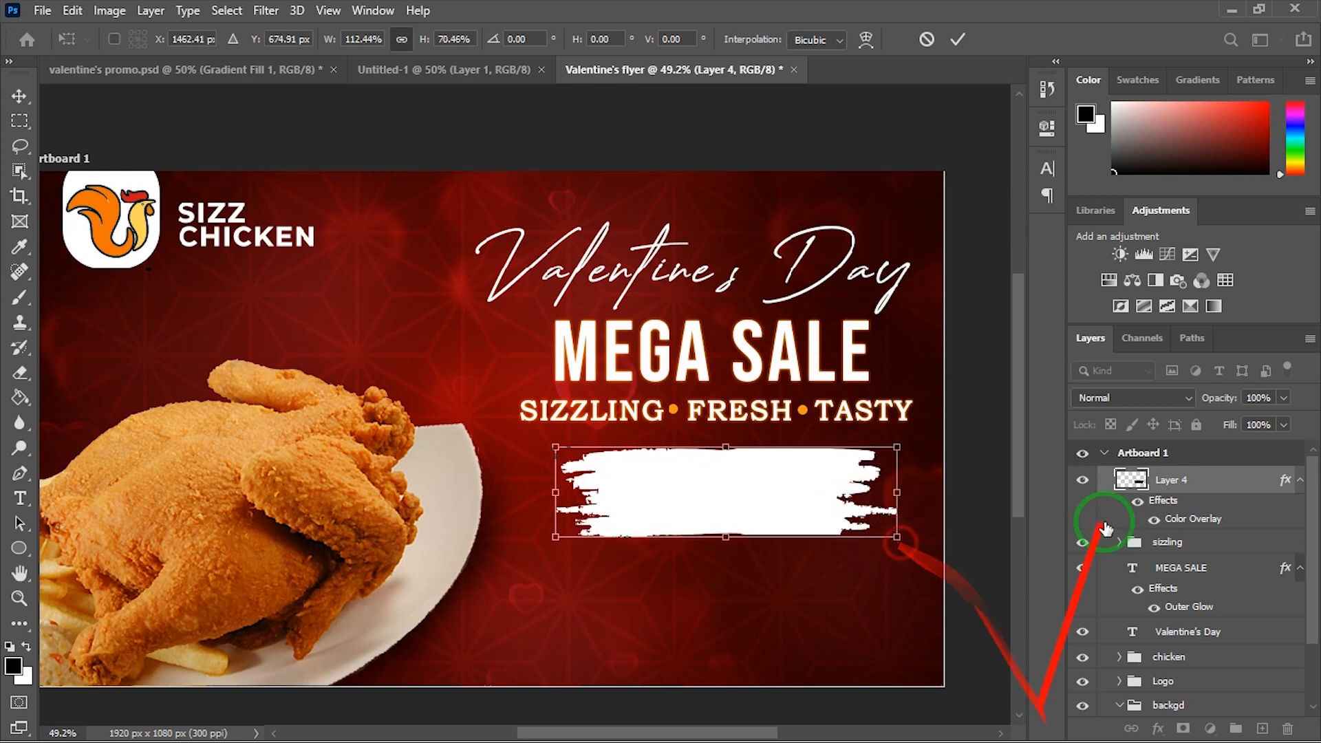
left_click(957, 39)
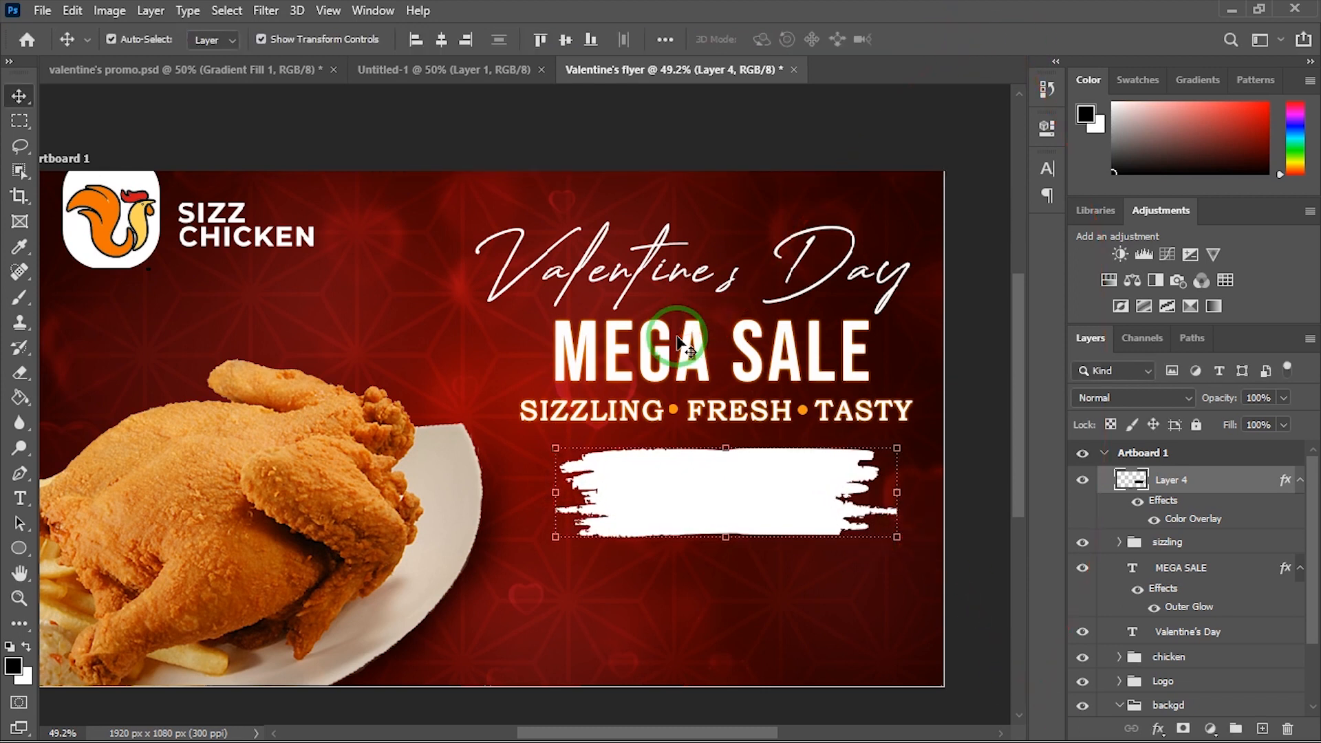
Step: Add the text "BUY 1 & GET" below the brush stroke in 24 pt Bookman Old Style Regular
scroll(575, 507, "down", 2)
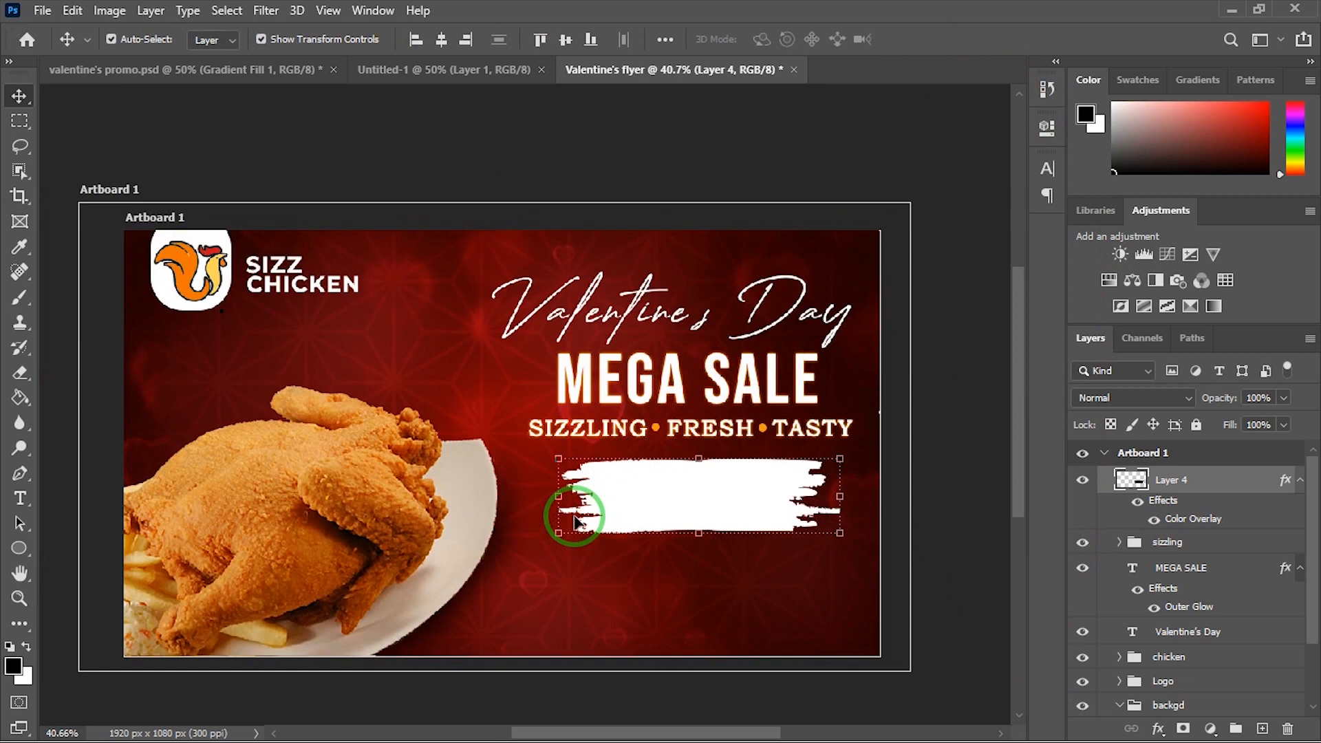
scroll(354, 383, "up", 3)
key("t")
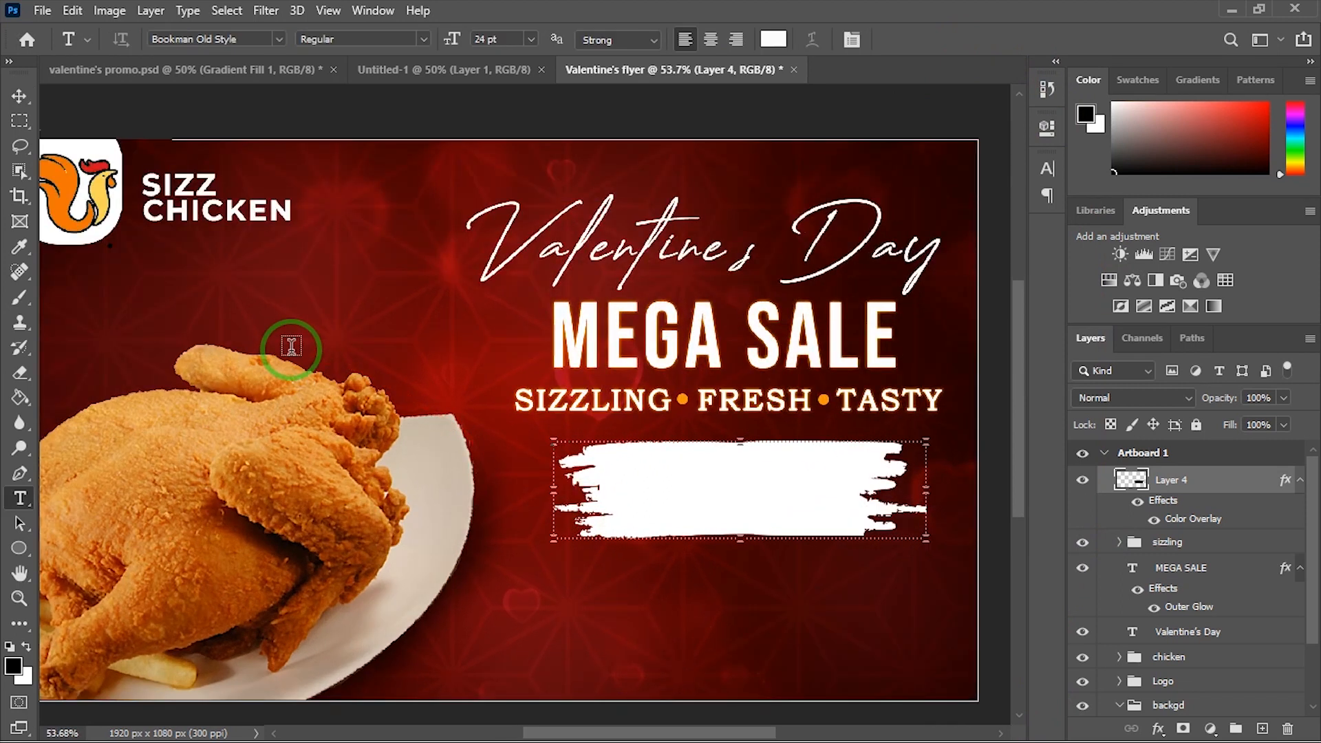
left_click(536, 628)
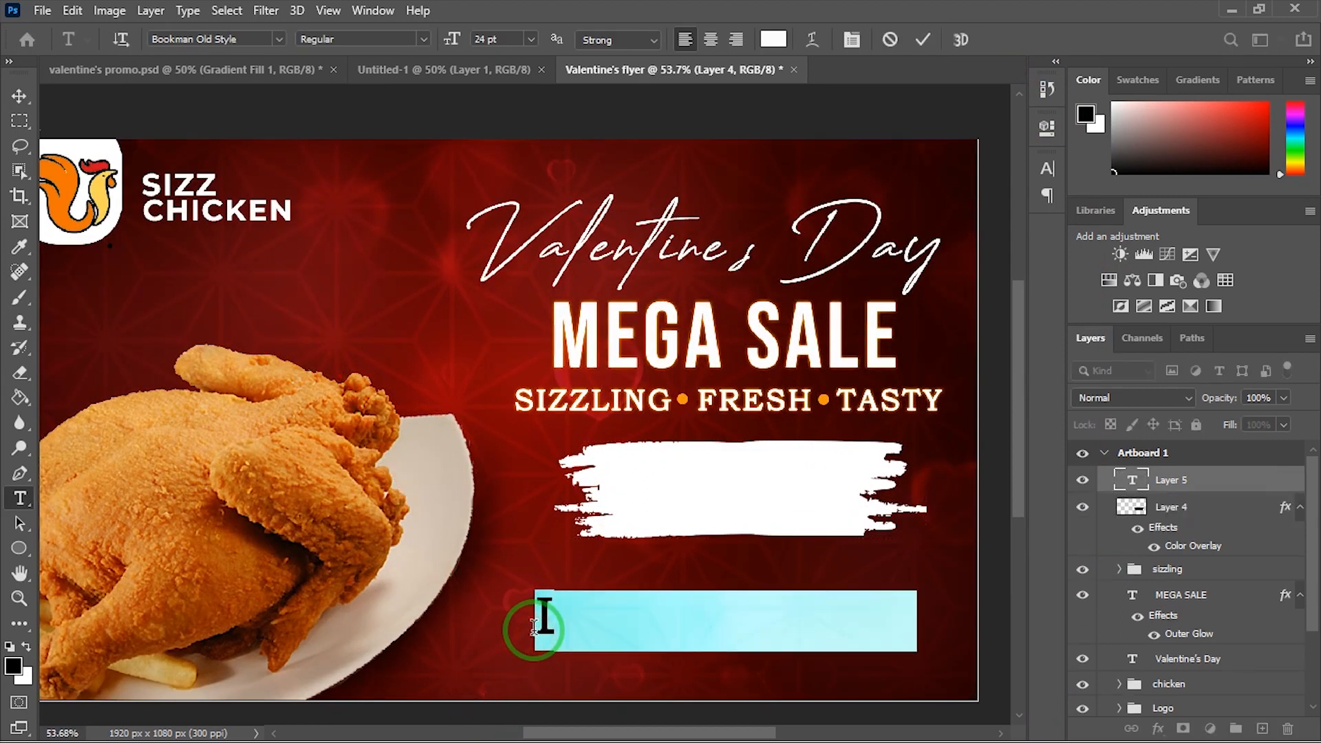
type("BUY 1 & GET")
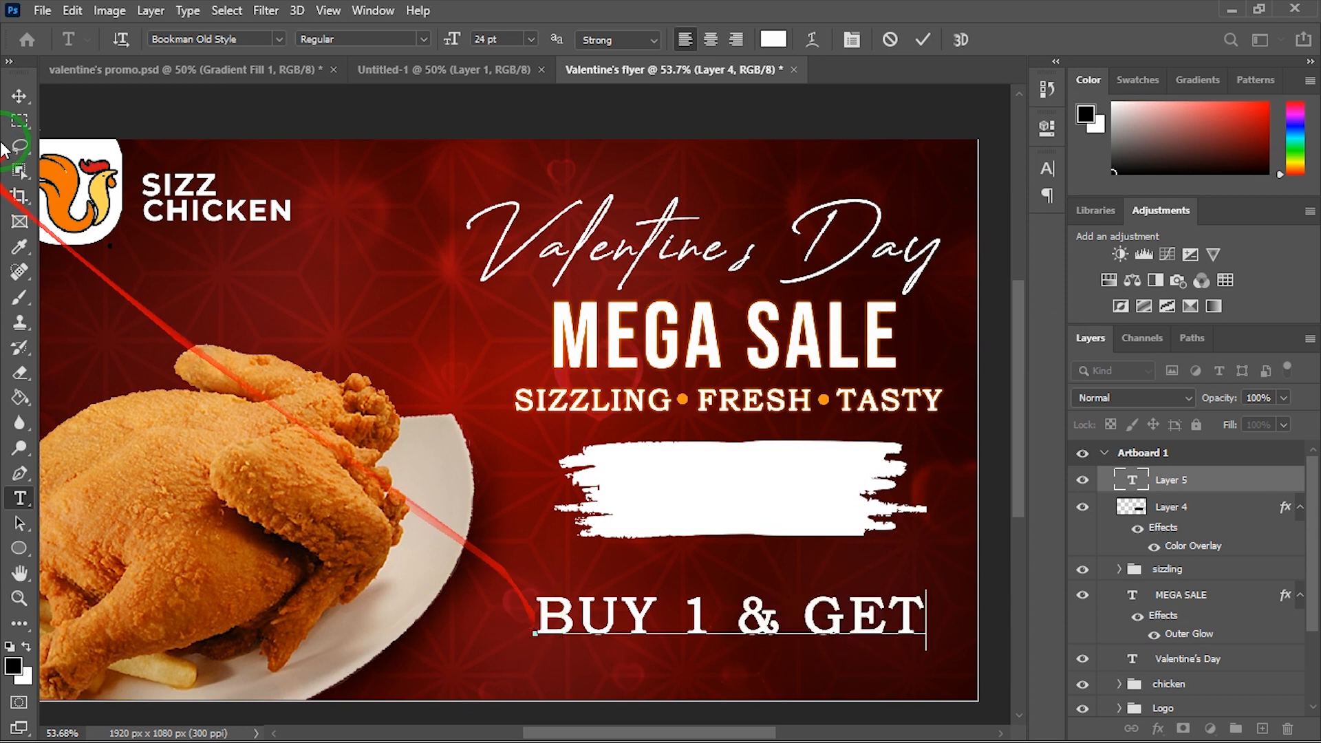
left_click(19, 96)
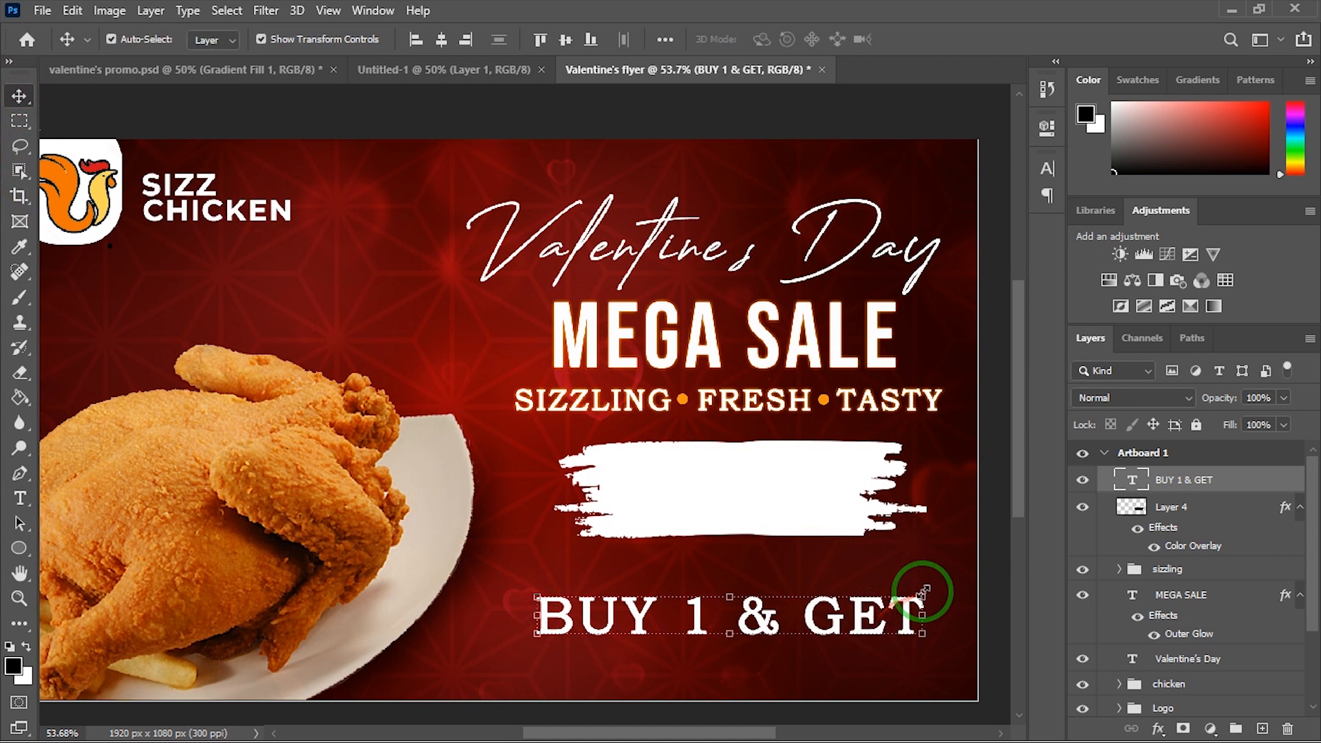
Step: Duplicate the BUY 1 & GET text directly below itself and change the copy to "A FREE DRINK"
mouse_move(833, 624)
left_mouse_down()
mouse_move(829, 590)
mouse_move(833, 643)
left_mouse_up()
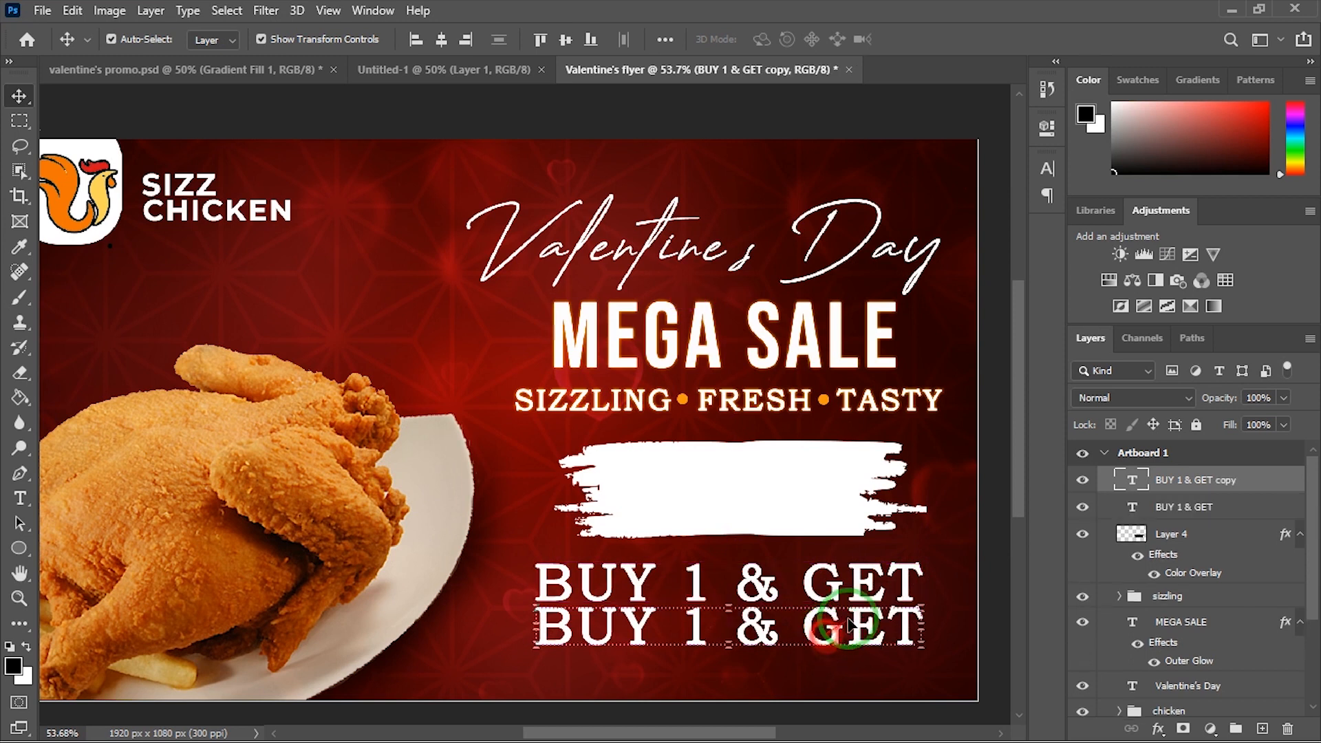
double_click(847, 618)
type("A FREE DRINK")
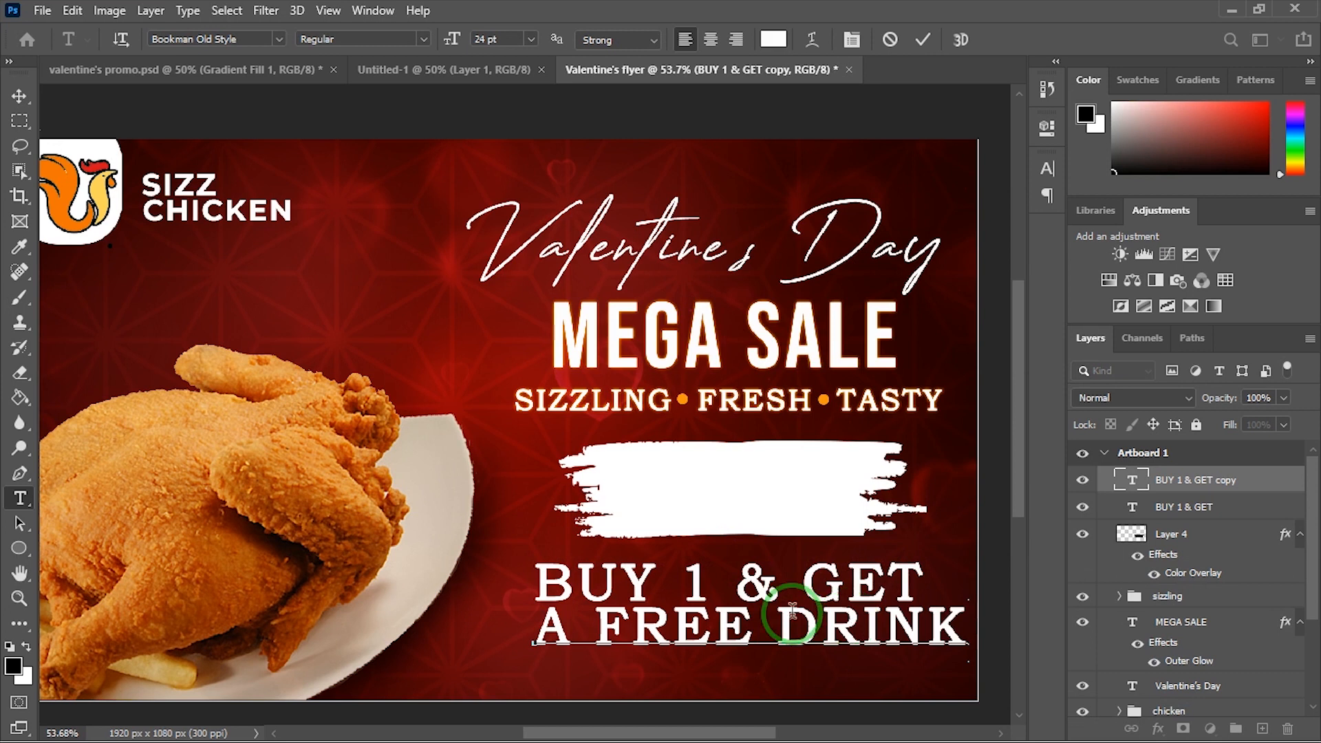
scroll(792, 610, "down", 3)
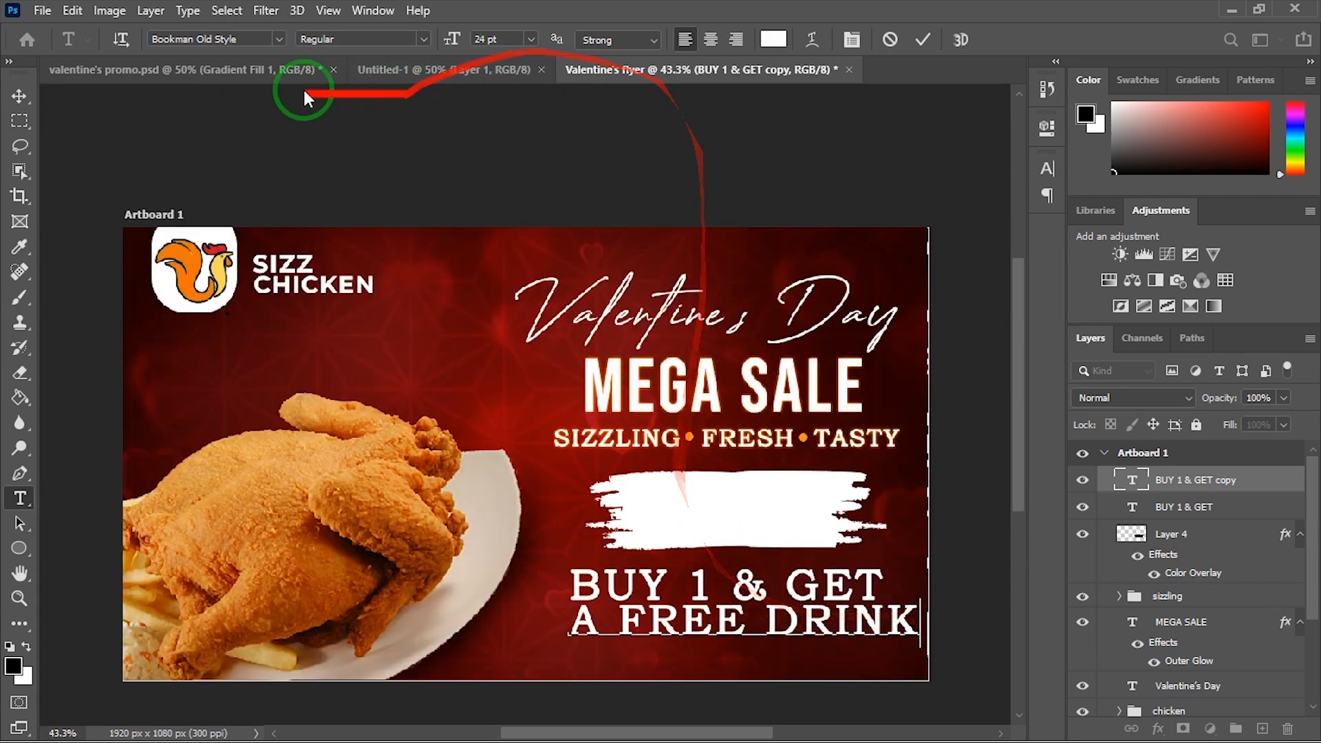
left_click(19, 96)
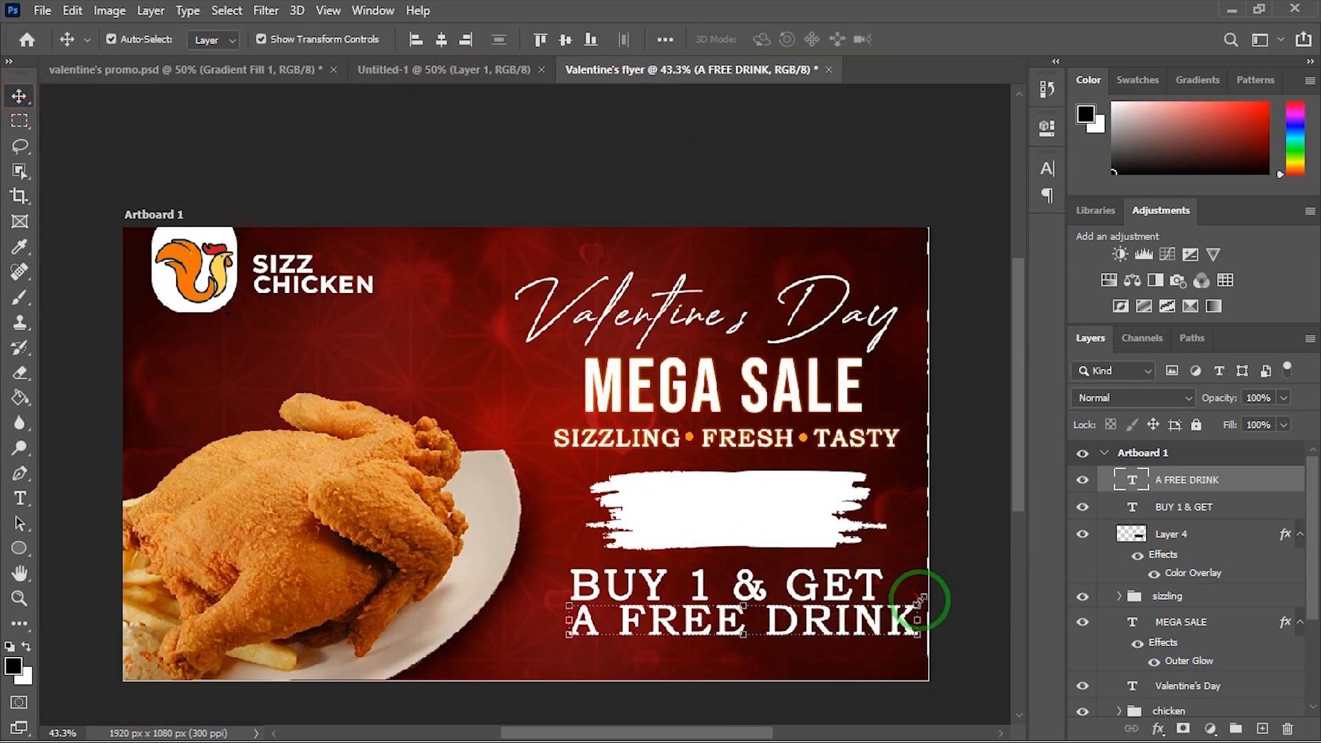
Step: Match A FREE DRINK to the width of BUY 1 & GET, then center both lines on the brush stroke at 73.69% scale
left_click(887, 580)
left_click(1207, 487, "shift")
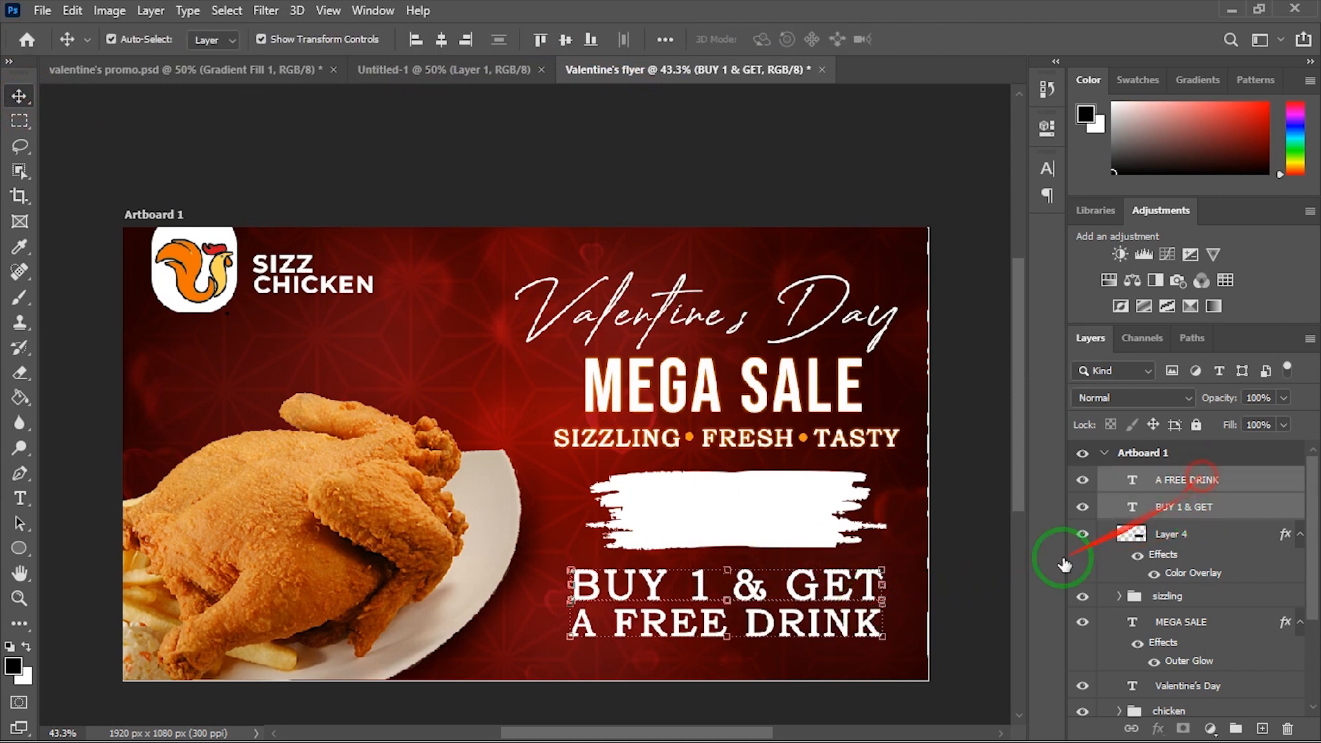
left_click_drag(832, 627, 825, 527)
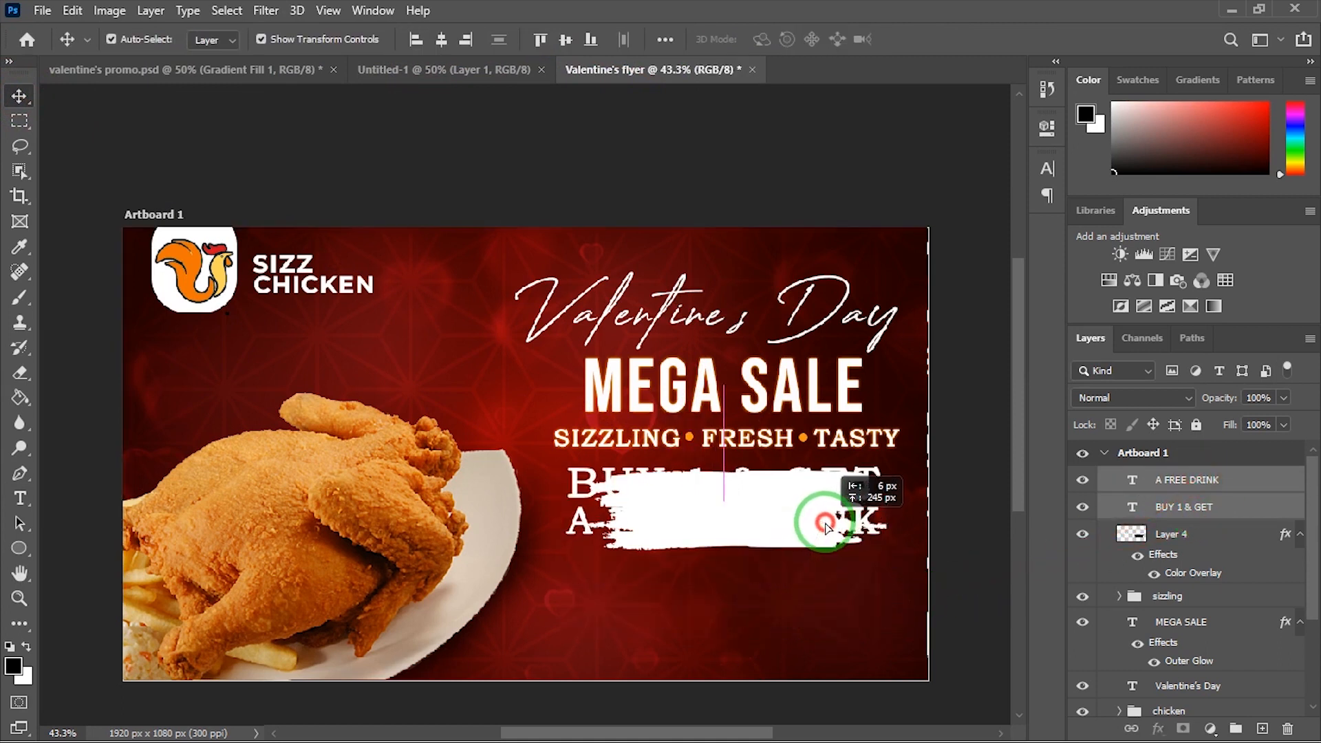
left_click_drag(881, 468, 798, 517)
left_click_drag(856, 476, 798, 516)
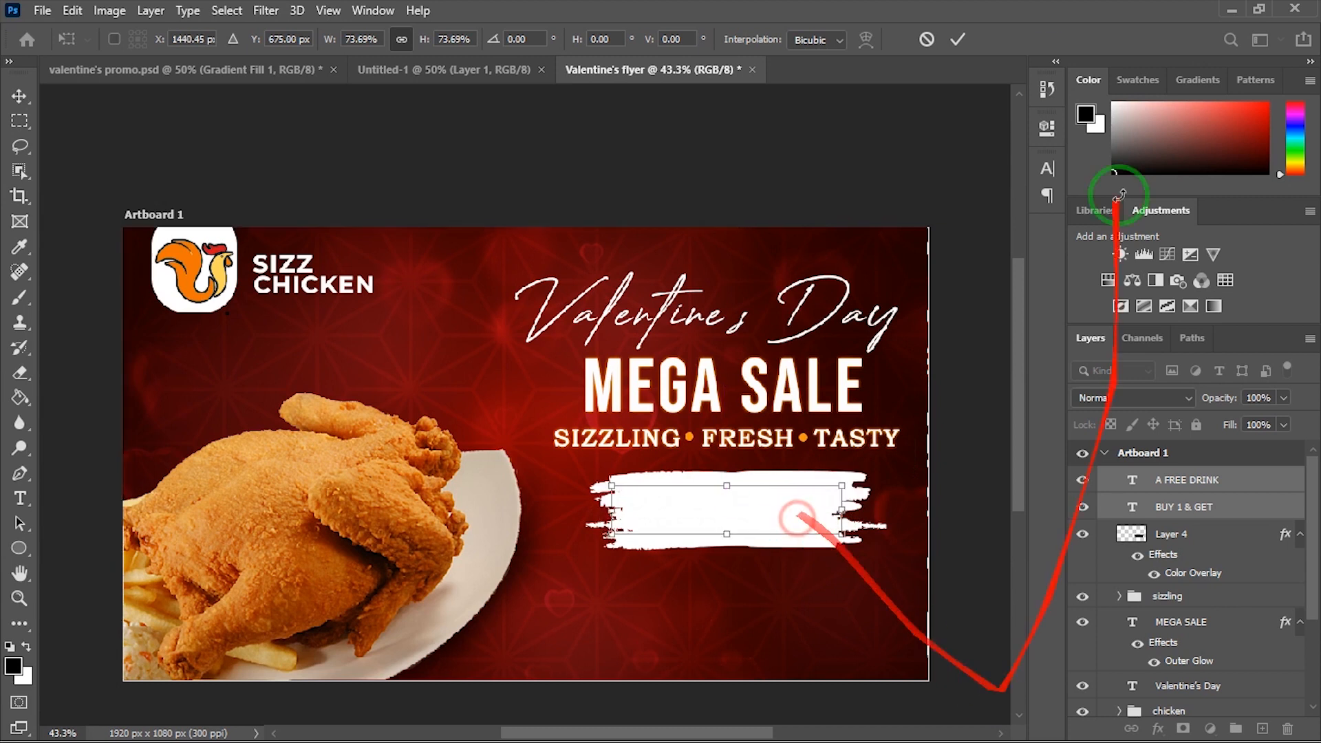
left_click(953, 40)
Step: Color the A FREE DRINK text dark red, sampled from the flyer background beside the chicken
left_click(1187, 480)
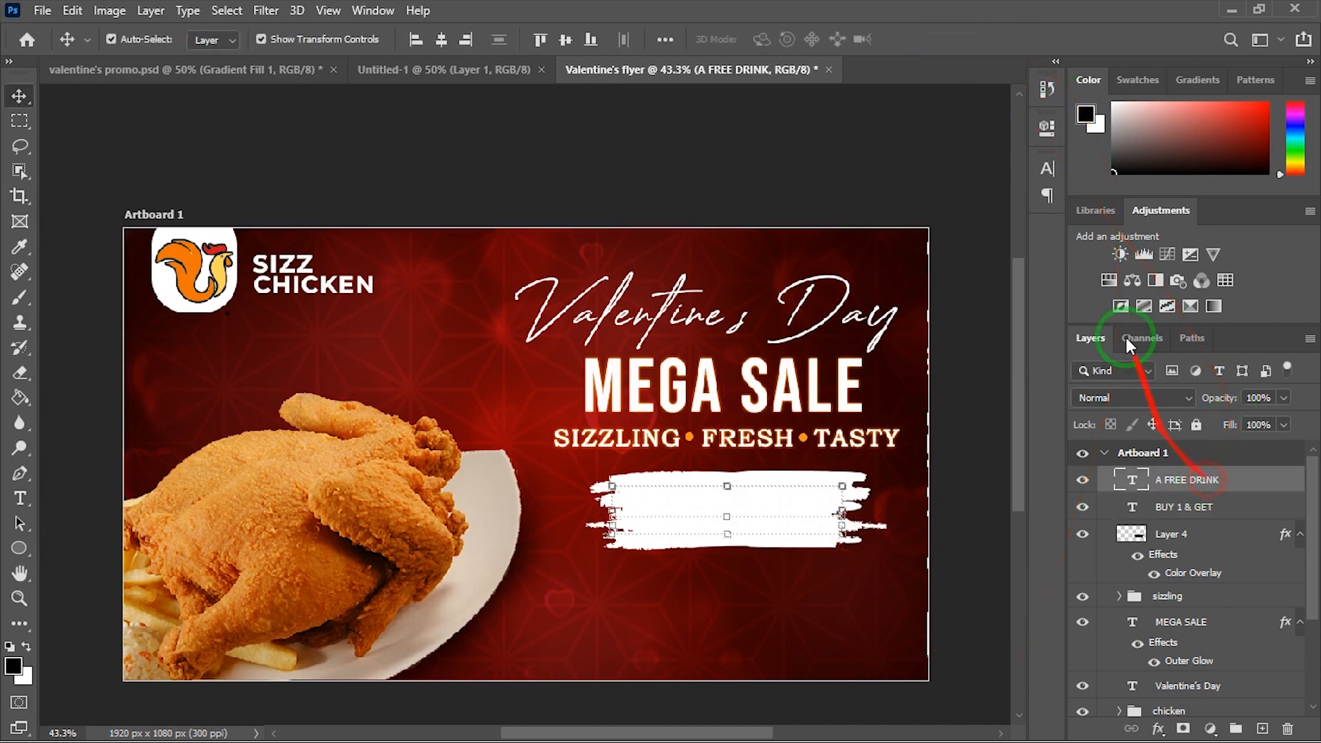
left_click(1046, 168)
left_click(995, 280)
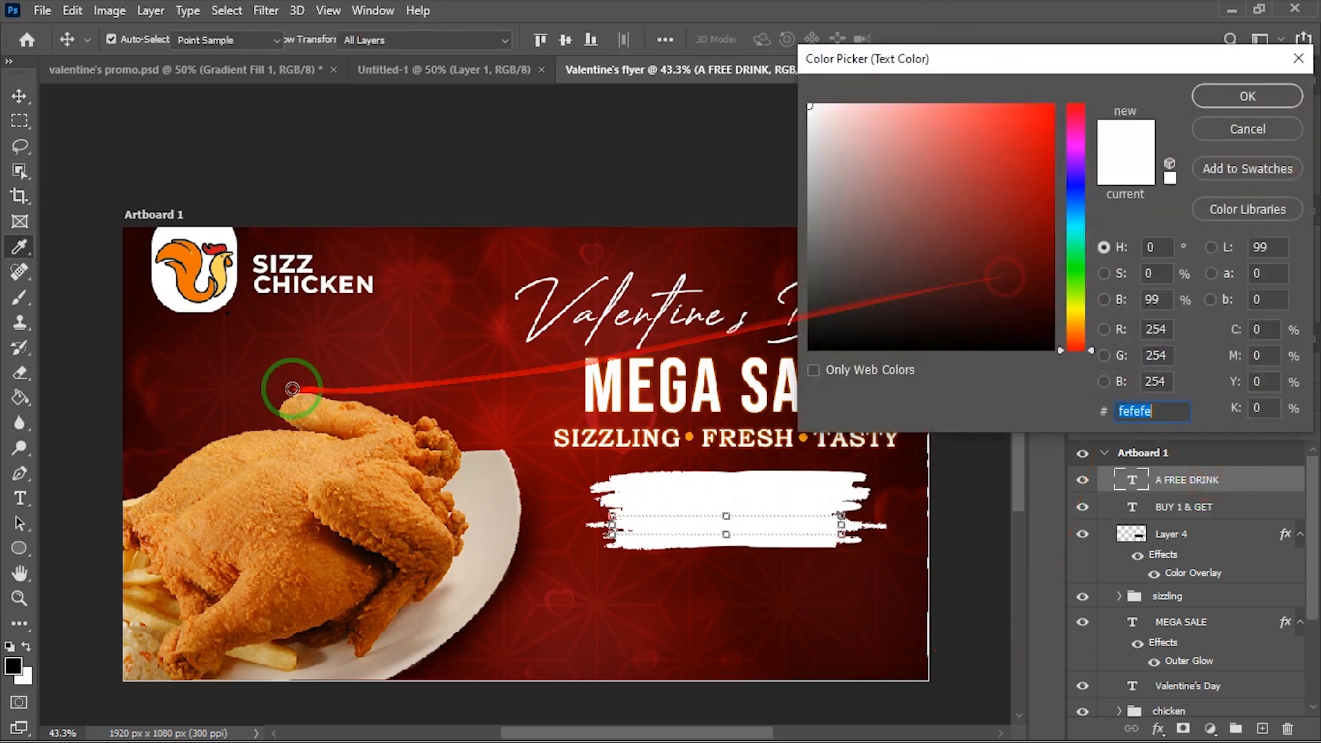
left_click(201, 374)
left_click(1245, 96)
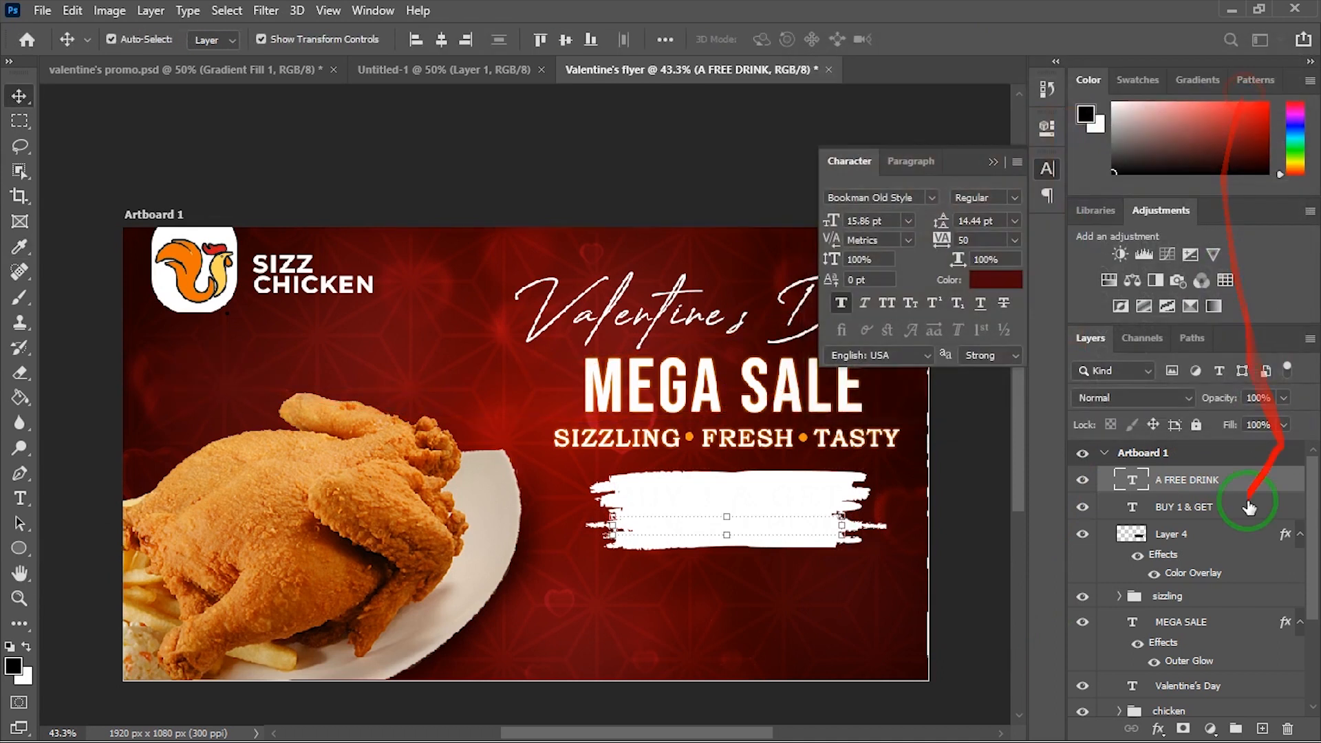
Step: Color the BUY 1 & GET text with dark red sampled from the background and apply All Caps to both offer lines
left_click(1183, 507)
left_click(997, 282)
left_click(187, 378)
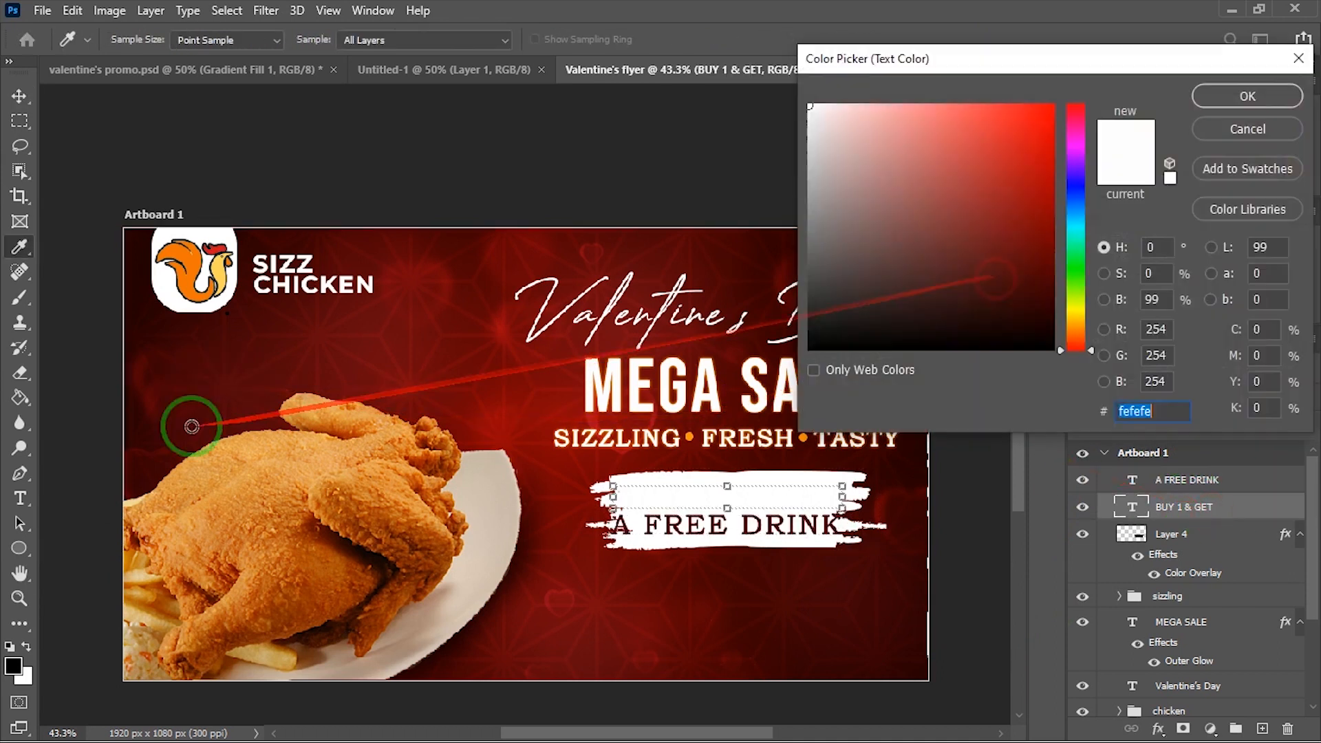
left_click(1232, 97)
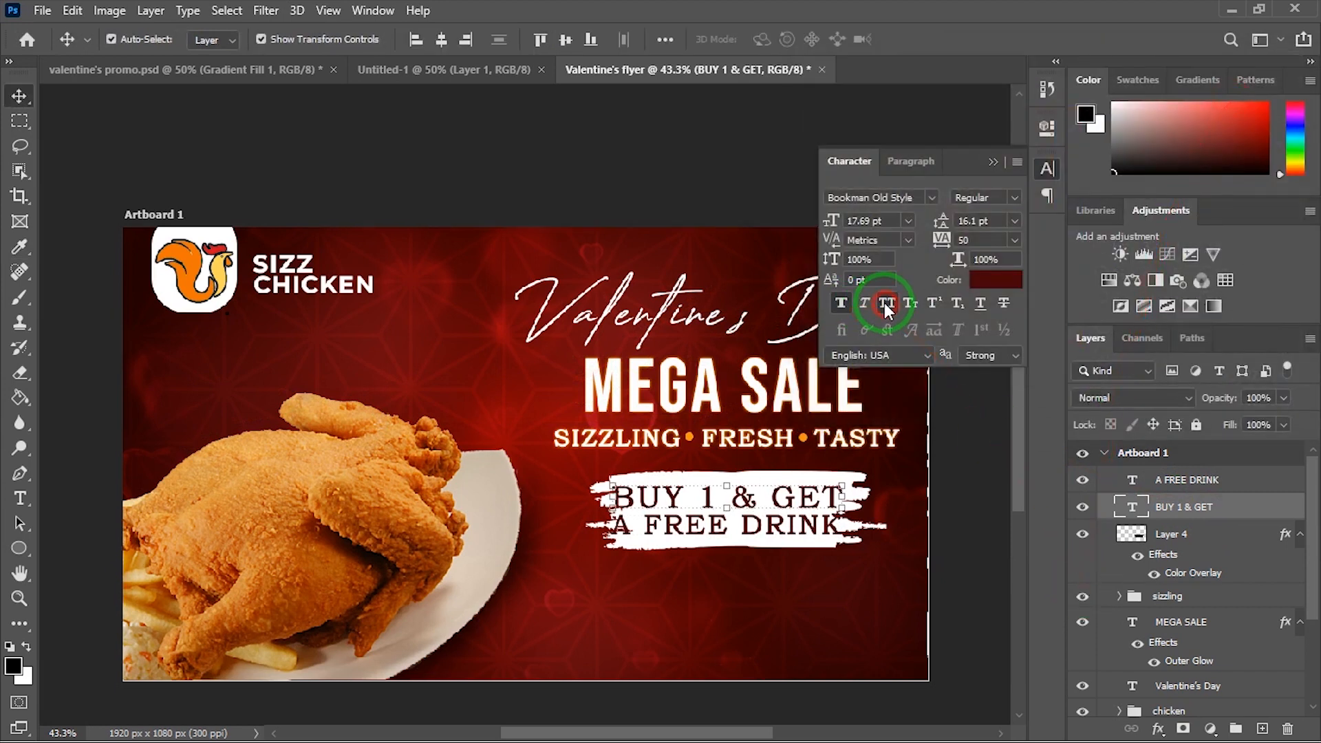
left_click(1190, 479)
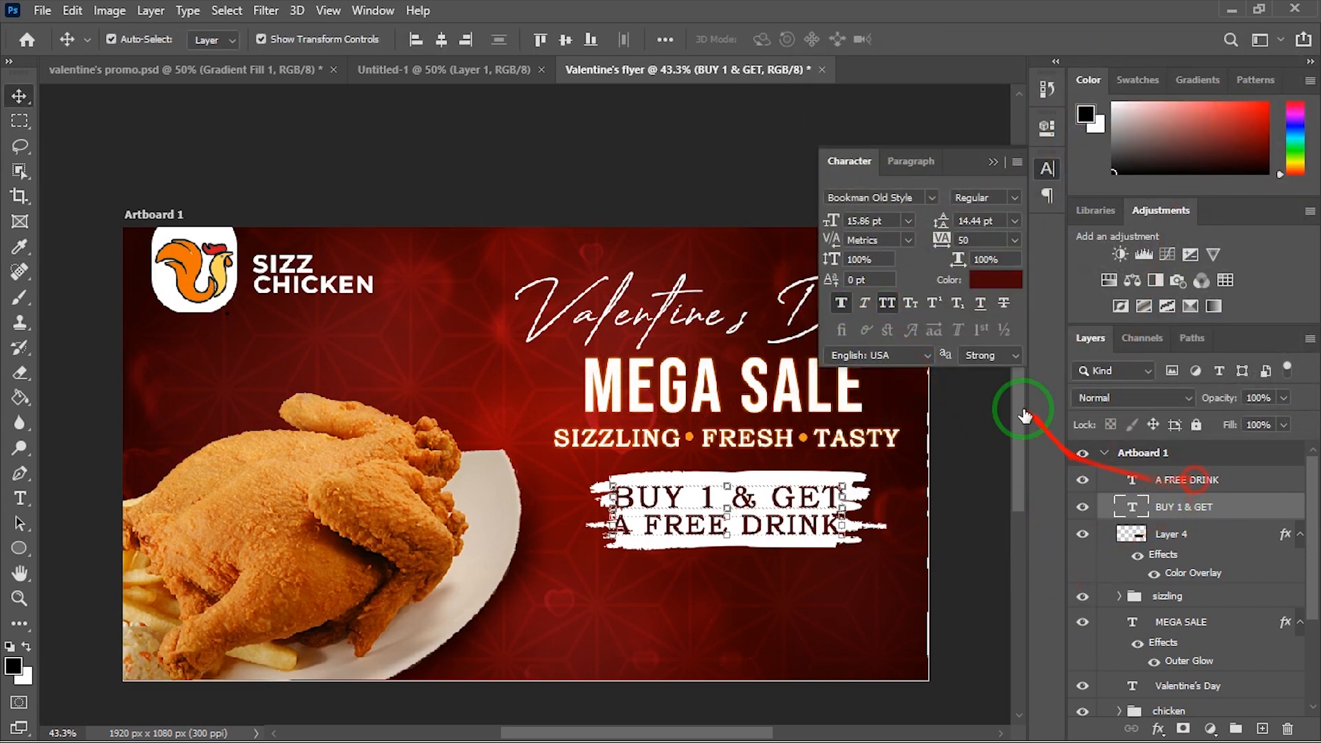
left_click(886, 304)
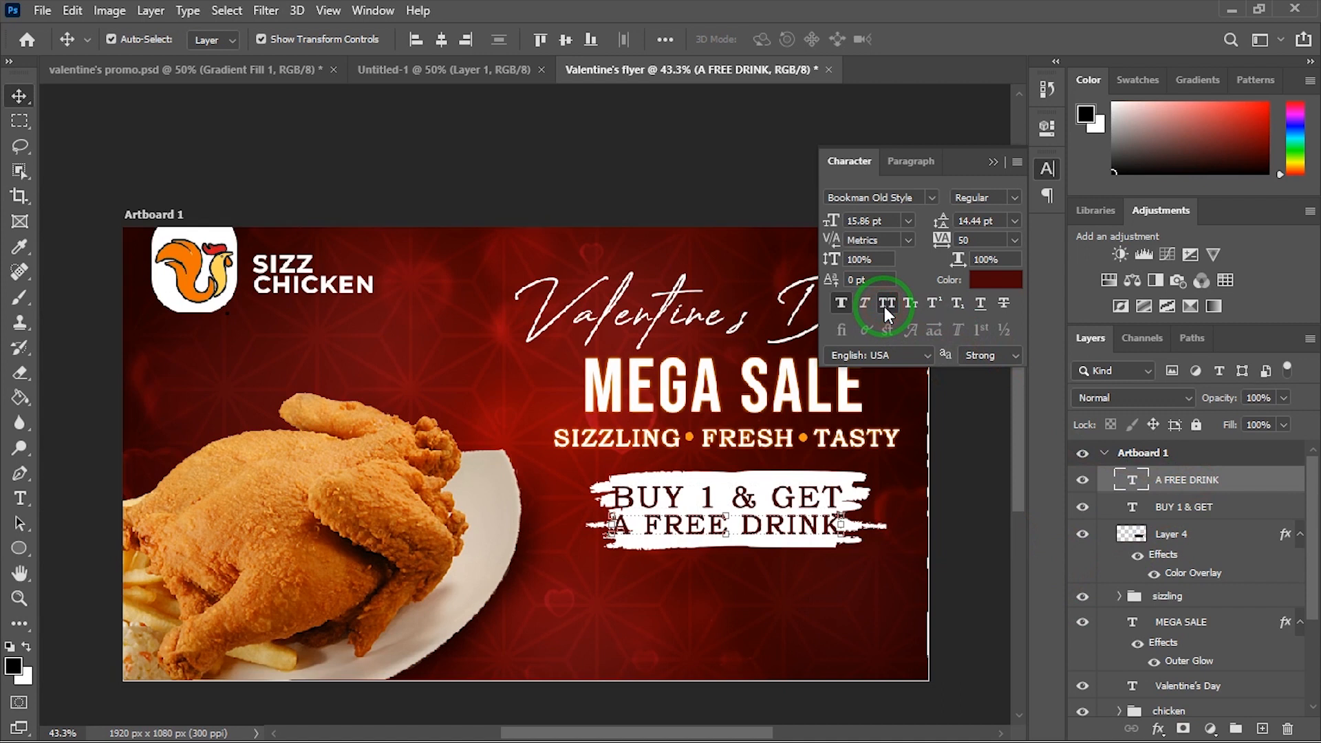
Step: Scale the BUY 1 & GET and A FREE DRINK lines together to 85.24%, then to 94.49%, within the brush stroke
left_click(1174, 511)
left_click(1181, 481, "shift")
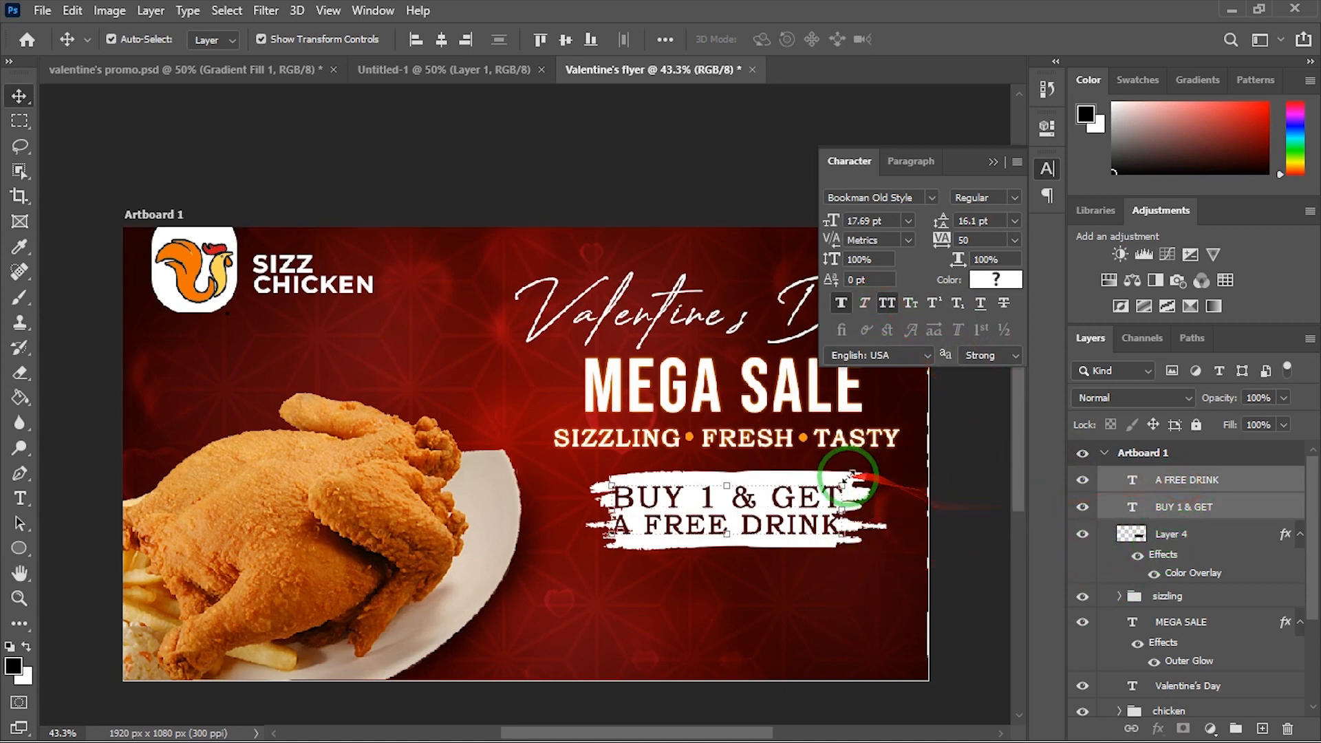
left_click_drag(840, 480, 868, 447)
scroll(639, 451, "up", 1)
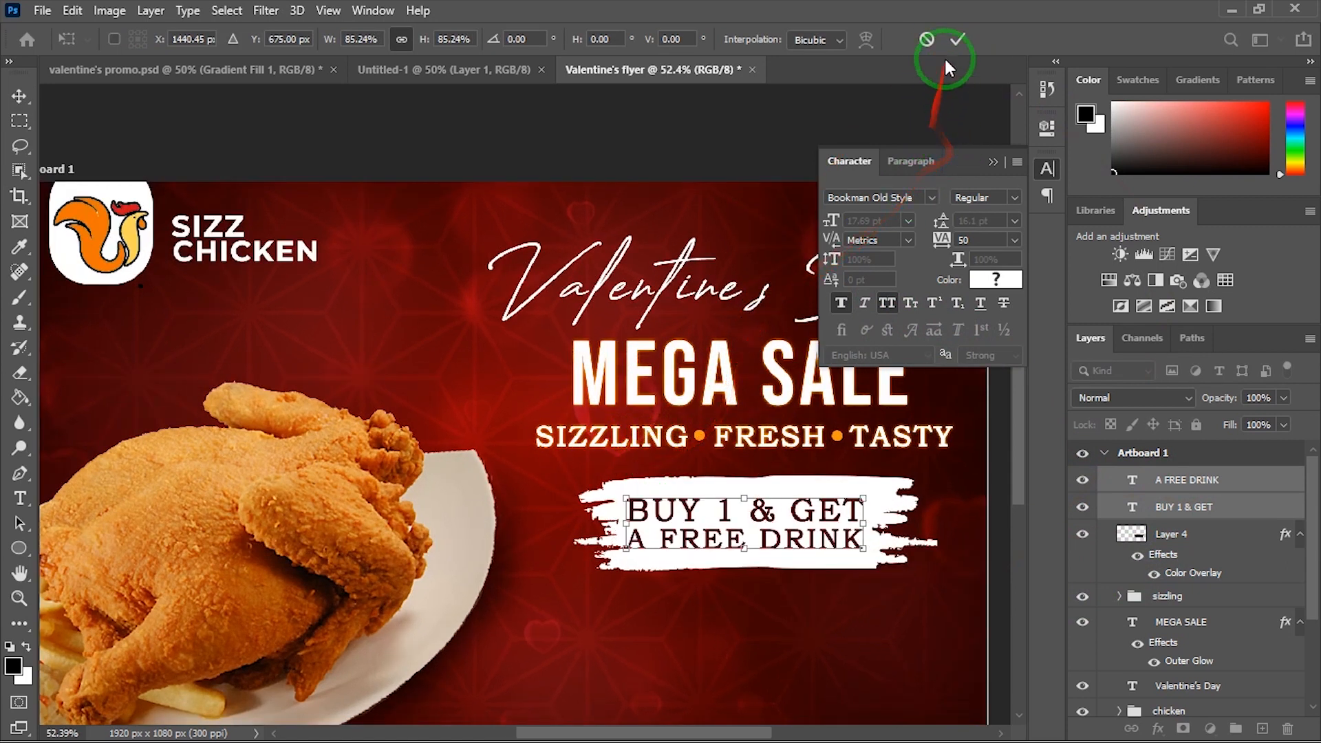
left_click(957, 40)
scroll(736, 566, "down", 1)
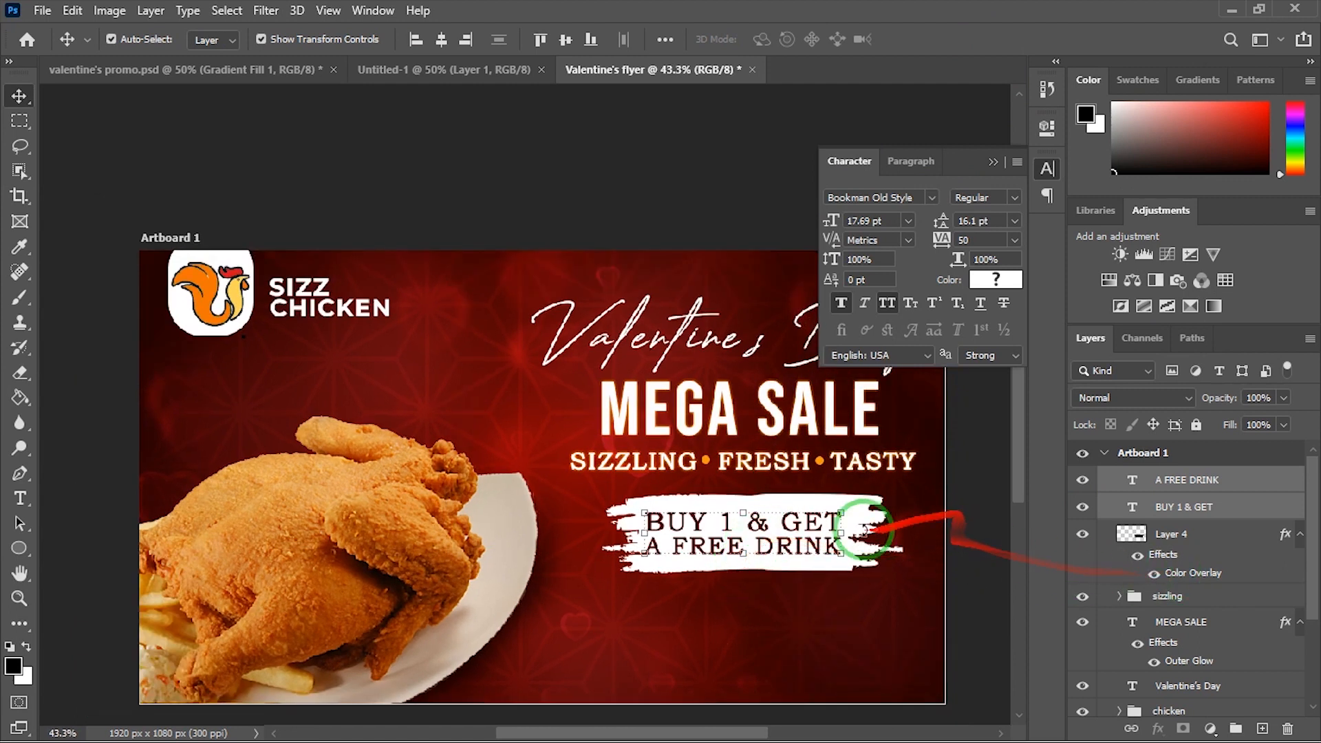
left_click_drag(843, 509, 811, 542)
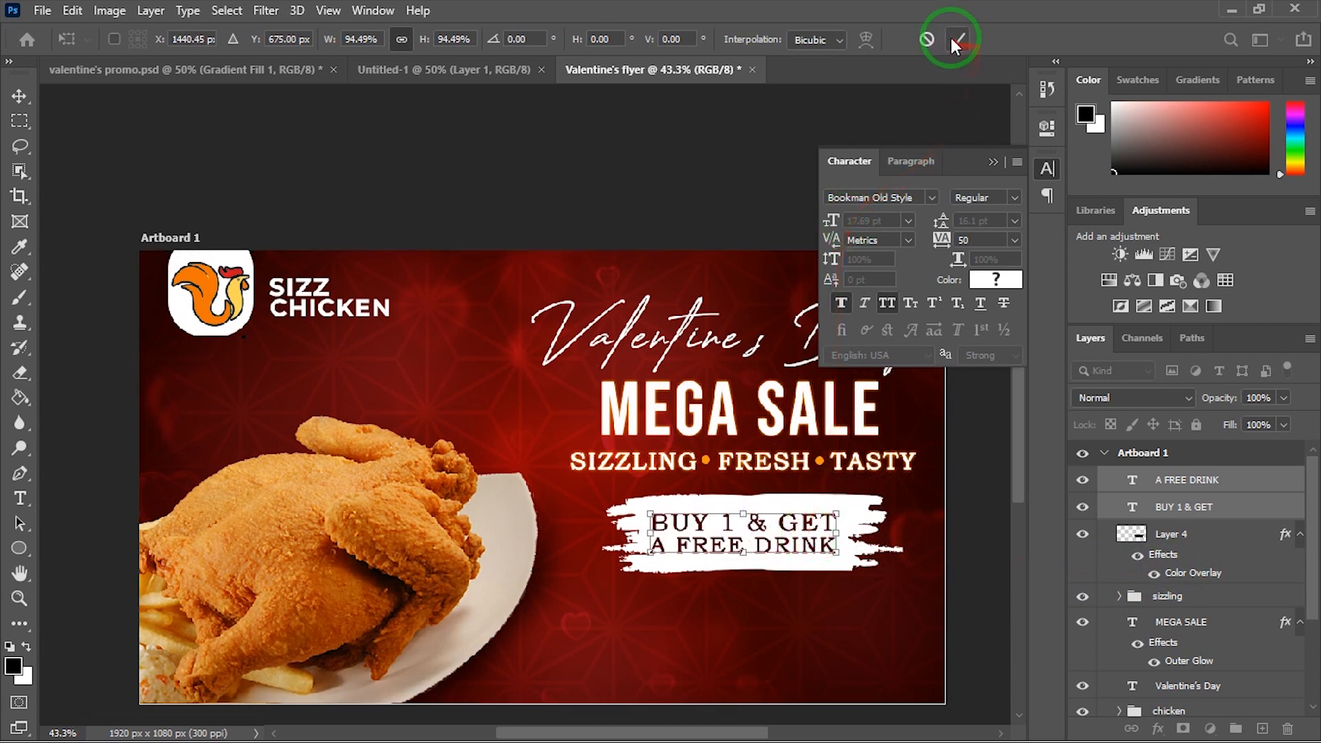
left_click(957, 40)
Step: Set both offer lines to the Bold font style and turn off All Caps and Faux Bold
left_click(1014, 197)
left_click(983, 246)
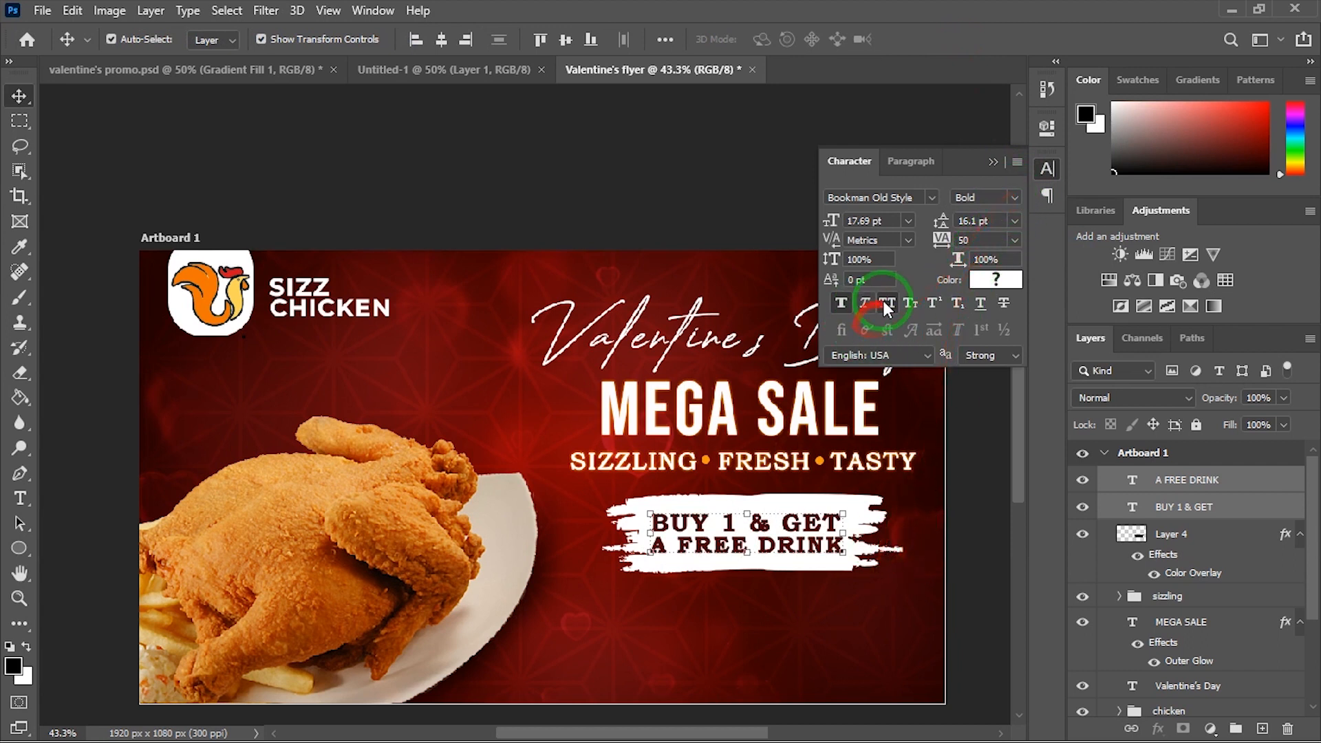
left_click(842, 301)
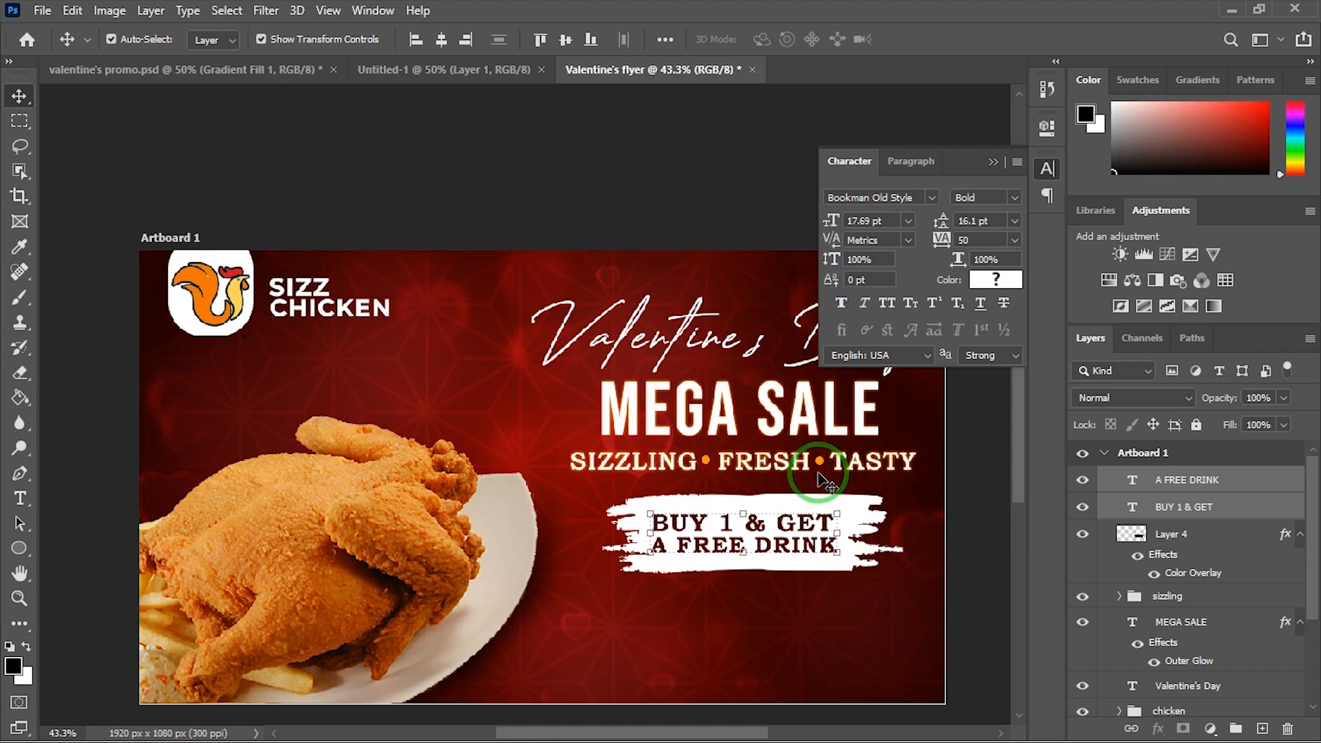
scroll(821, 468, "up", 3)
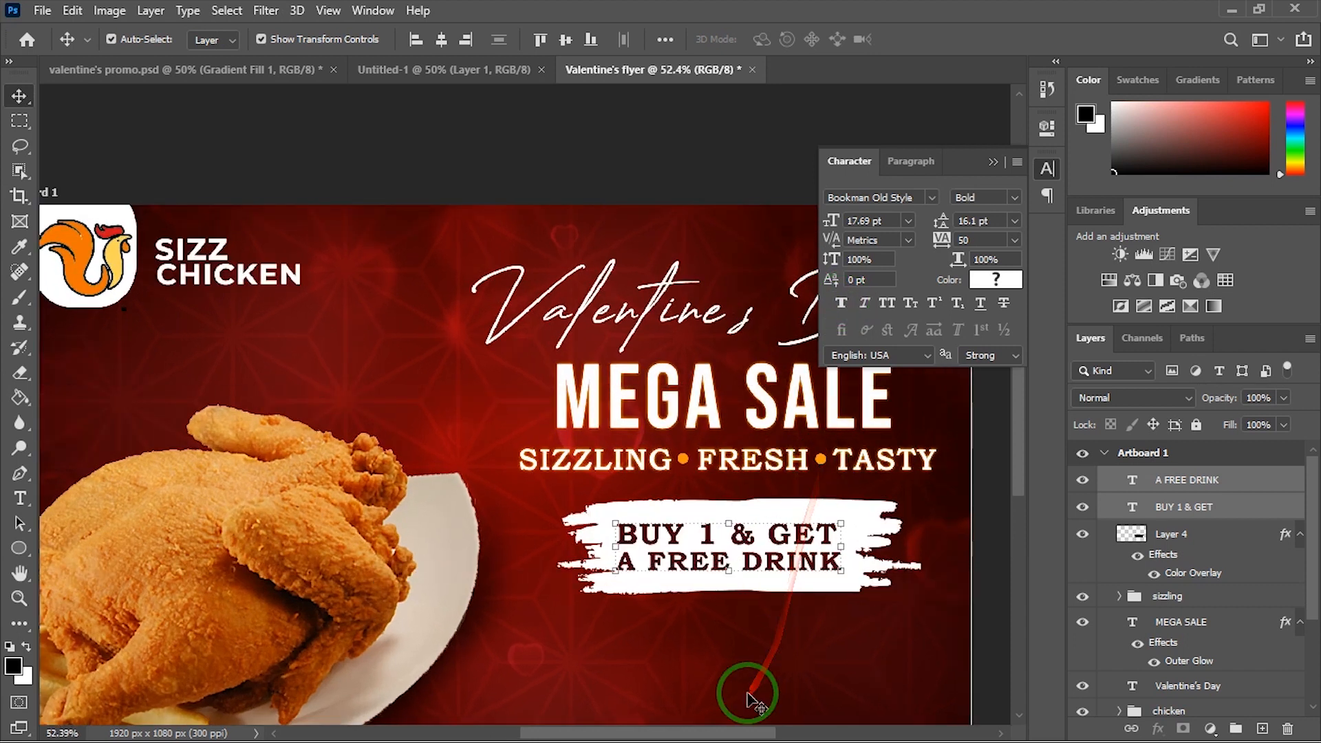
Step: Draw a rounded rectangle about 407 by 117 px below the white brush stroke
scroll(707, 642, "up", 2)
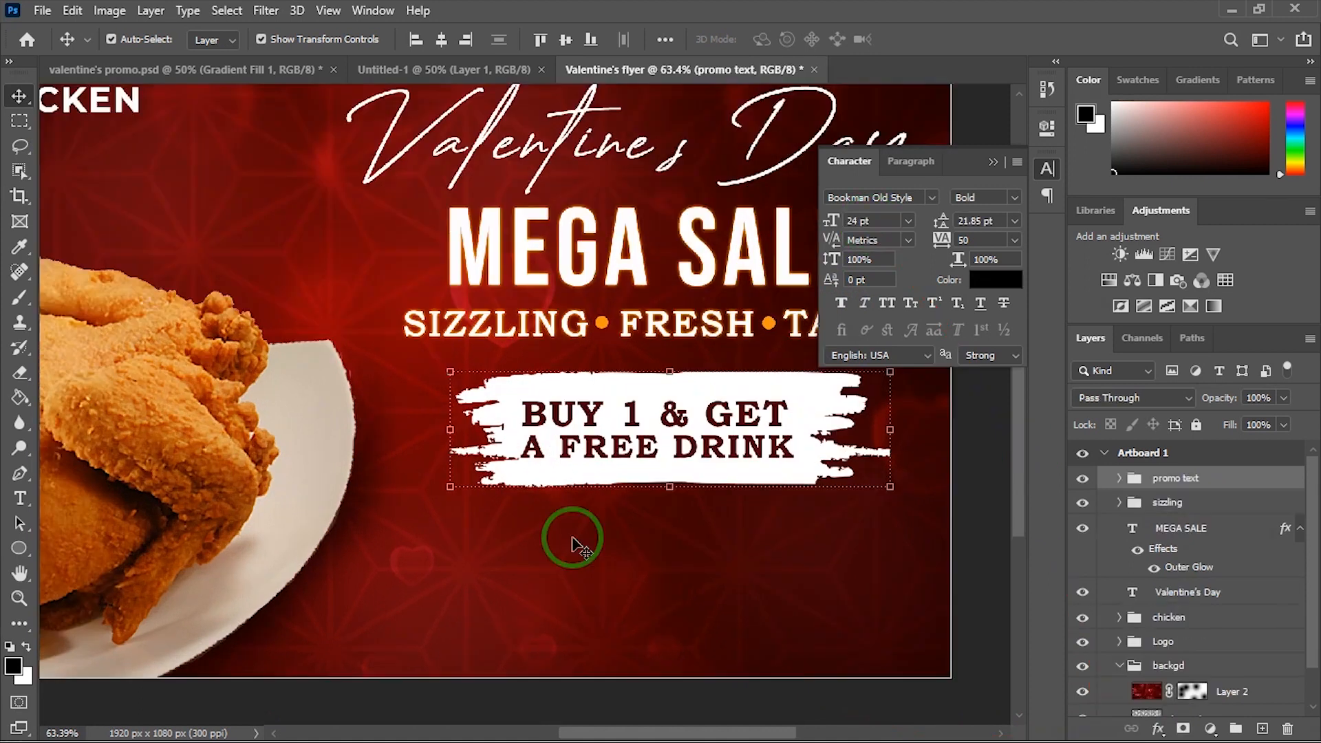
scroll(572, 547, "down", 3)
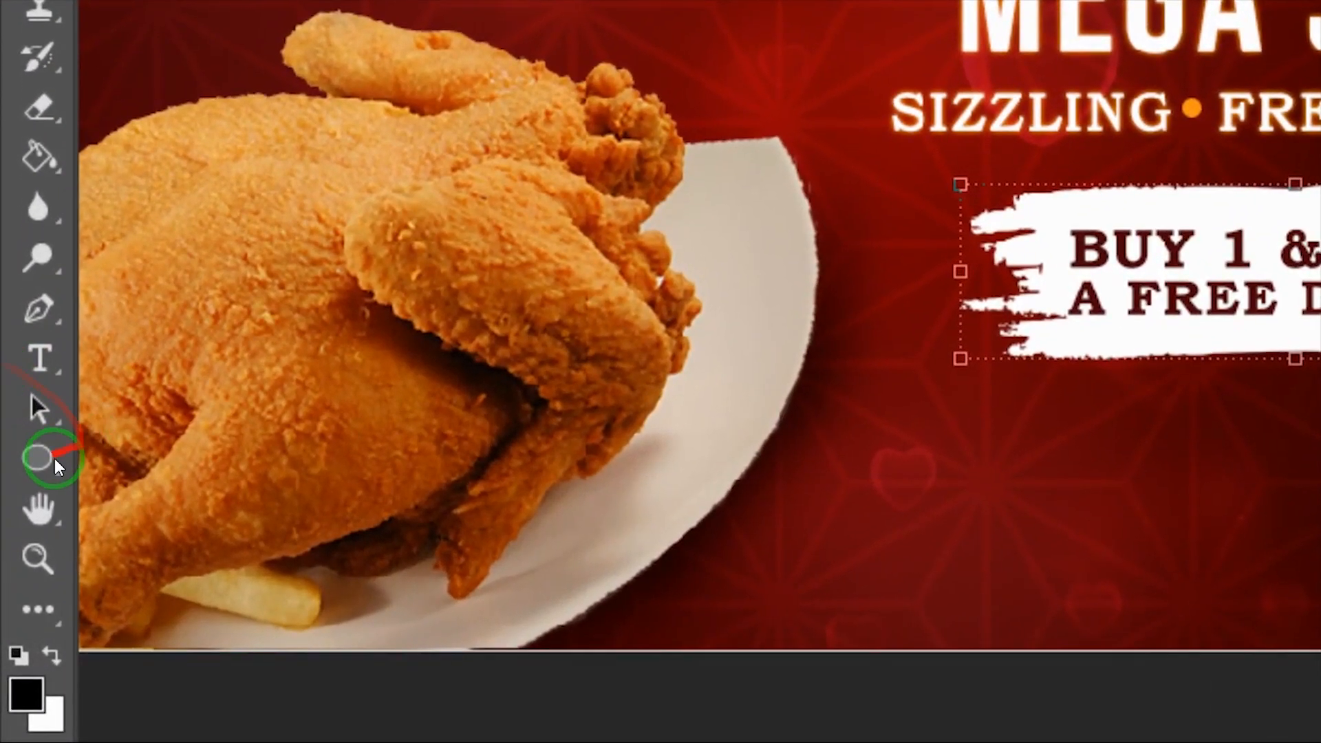
left_click(21, 550)
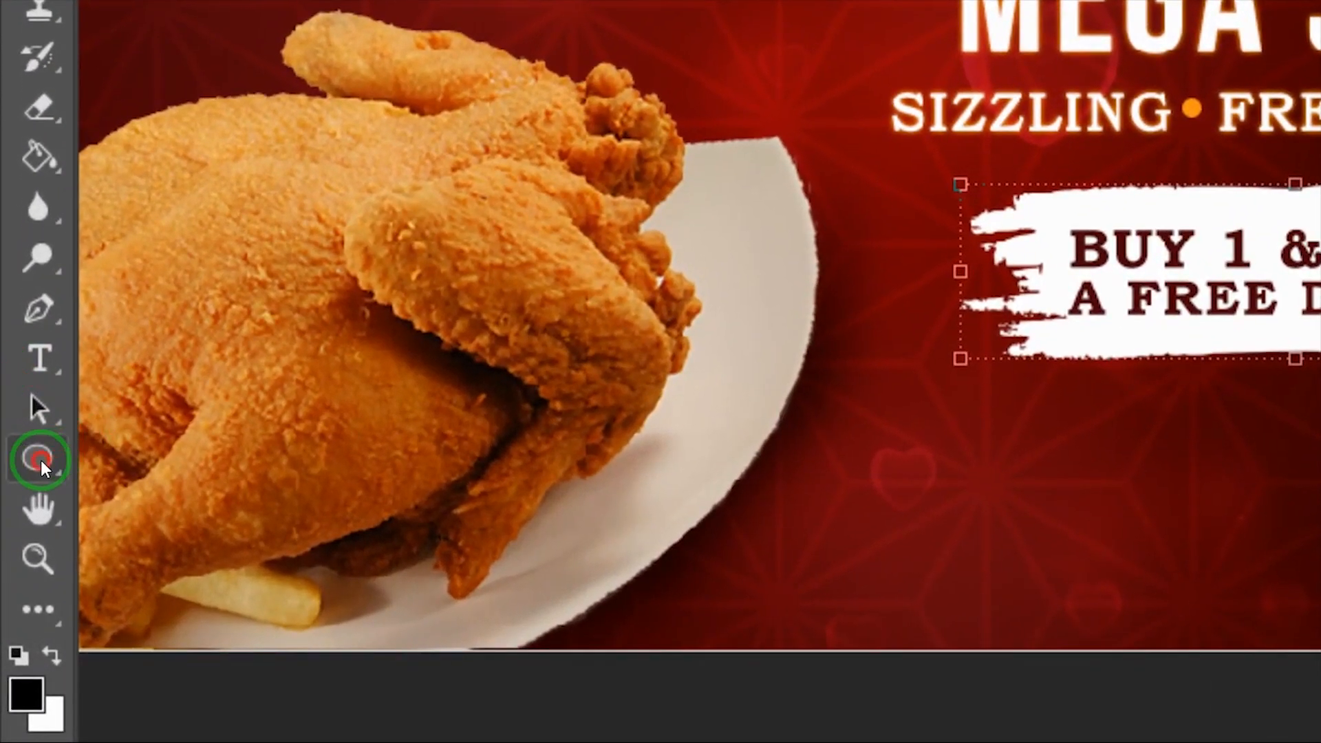
left_click(137, 495)
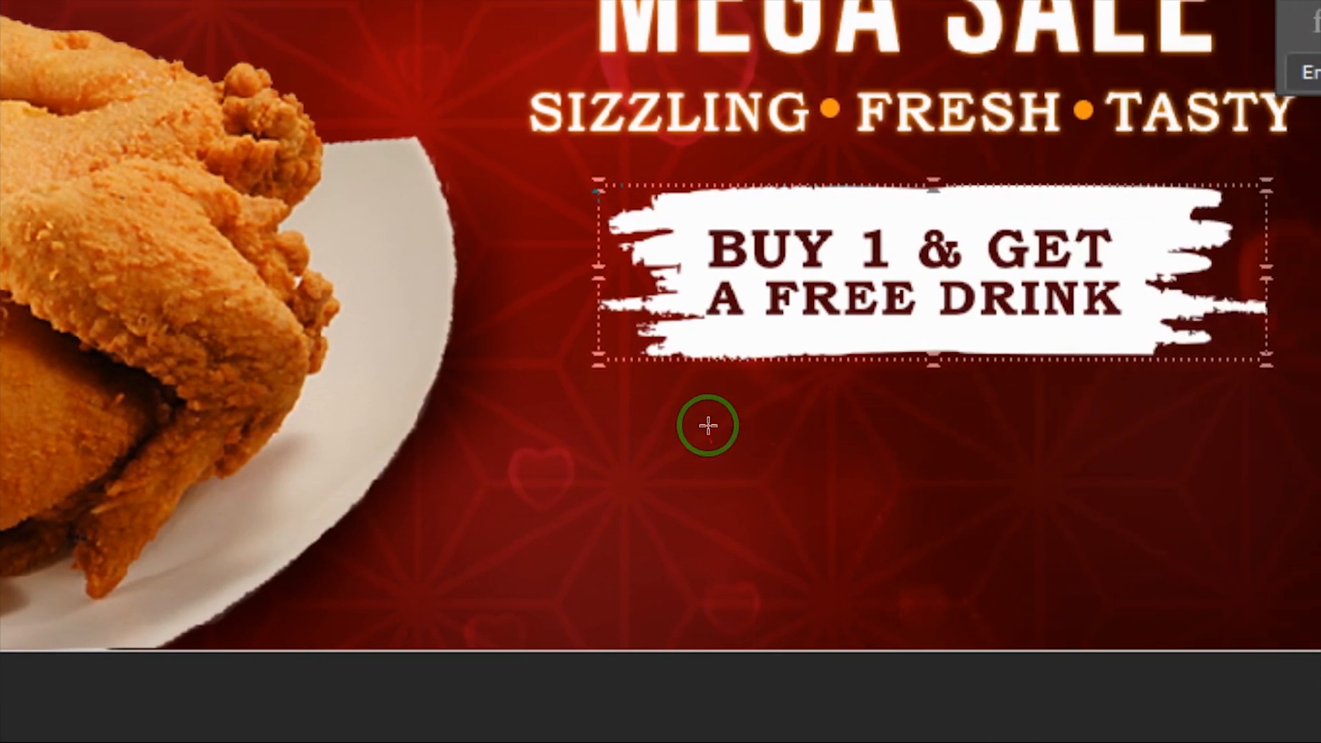
left_click_drag(708, 425, 1085, 530)
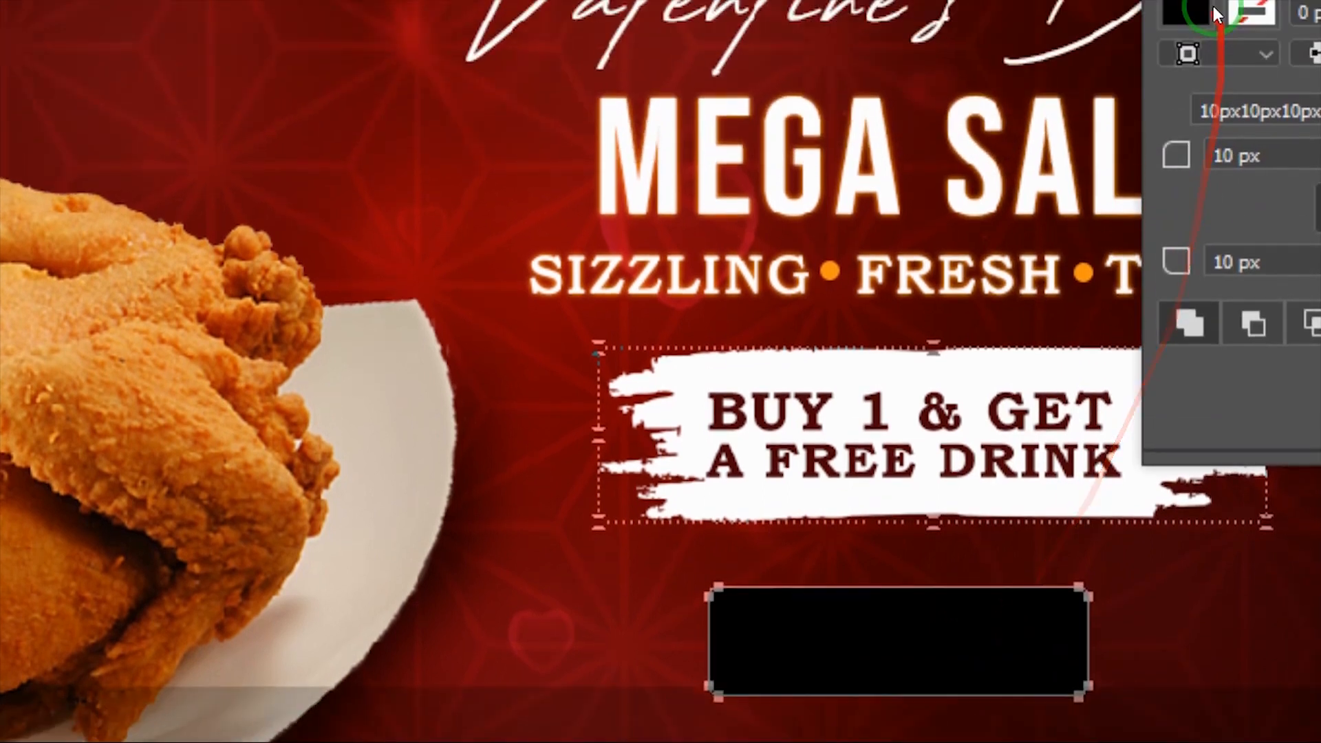
Step: Fill the rounded rectangle with white and set all its corner radii to 50 px
left_click(1215, 13)
left_click(1185, 287)
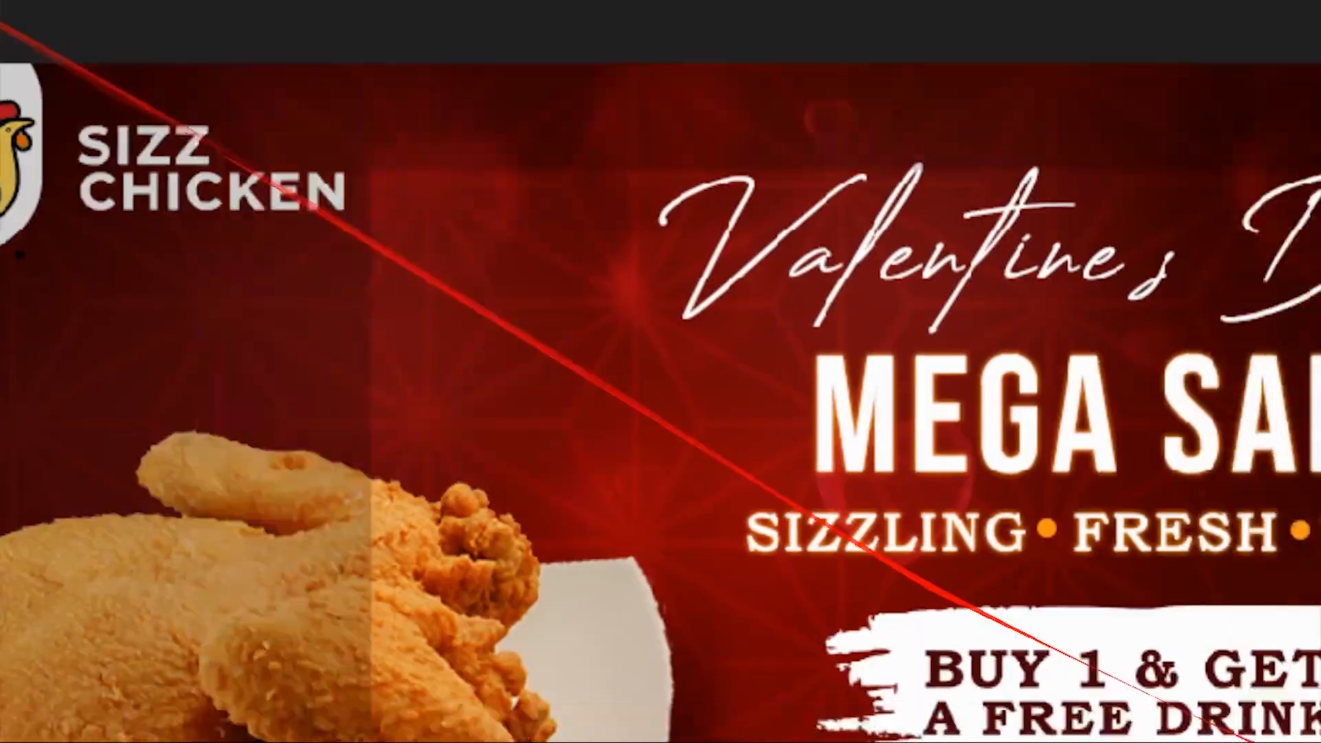
left_click(1167, 241)
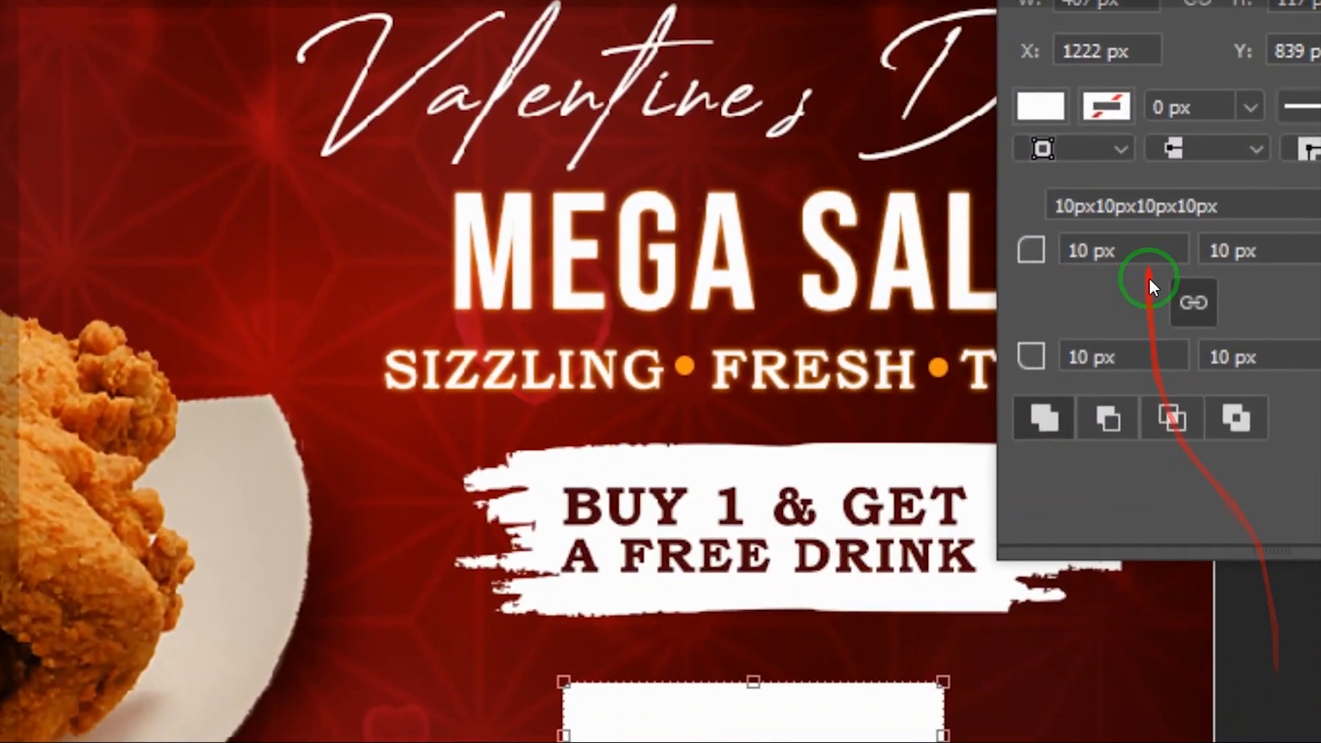
left_click(1078, 357)
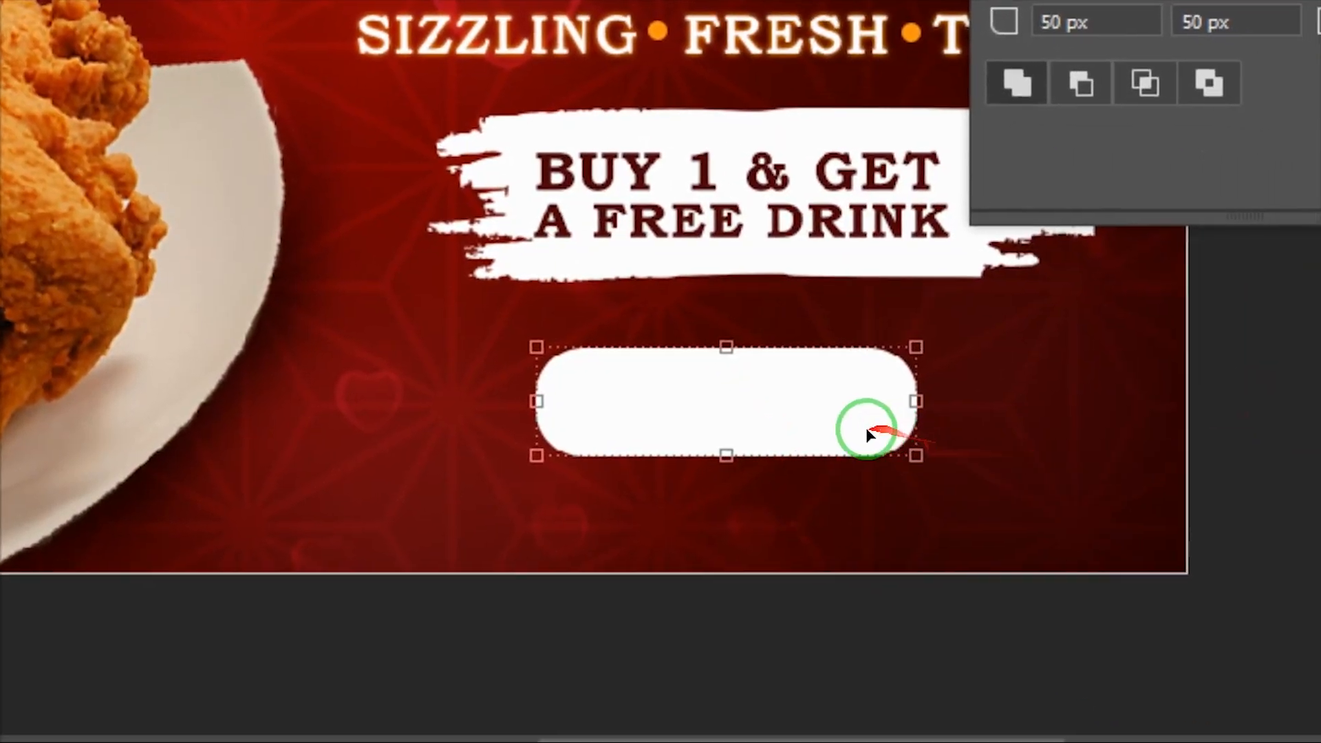
Step: Position the rounded rectangle centrally beneath the brush stroke and scale it down to about 342 by 98 px
left_click_drag(958, 442, 1014, 421)
left_click_drag(916, 405, 896, 401)
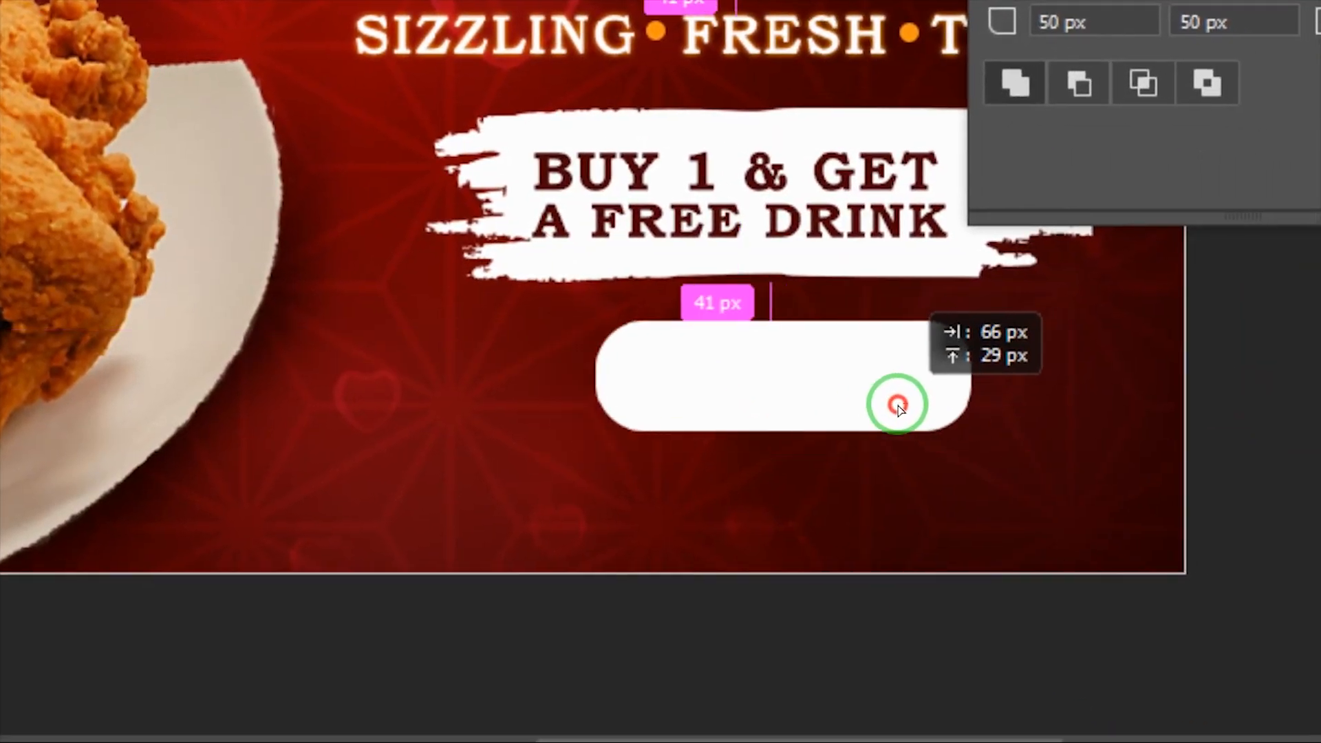
key("ctrl+t")
left_click_drag(970, 315, 832, 377)
left_click(1212, 61)
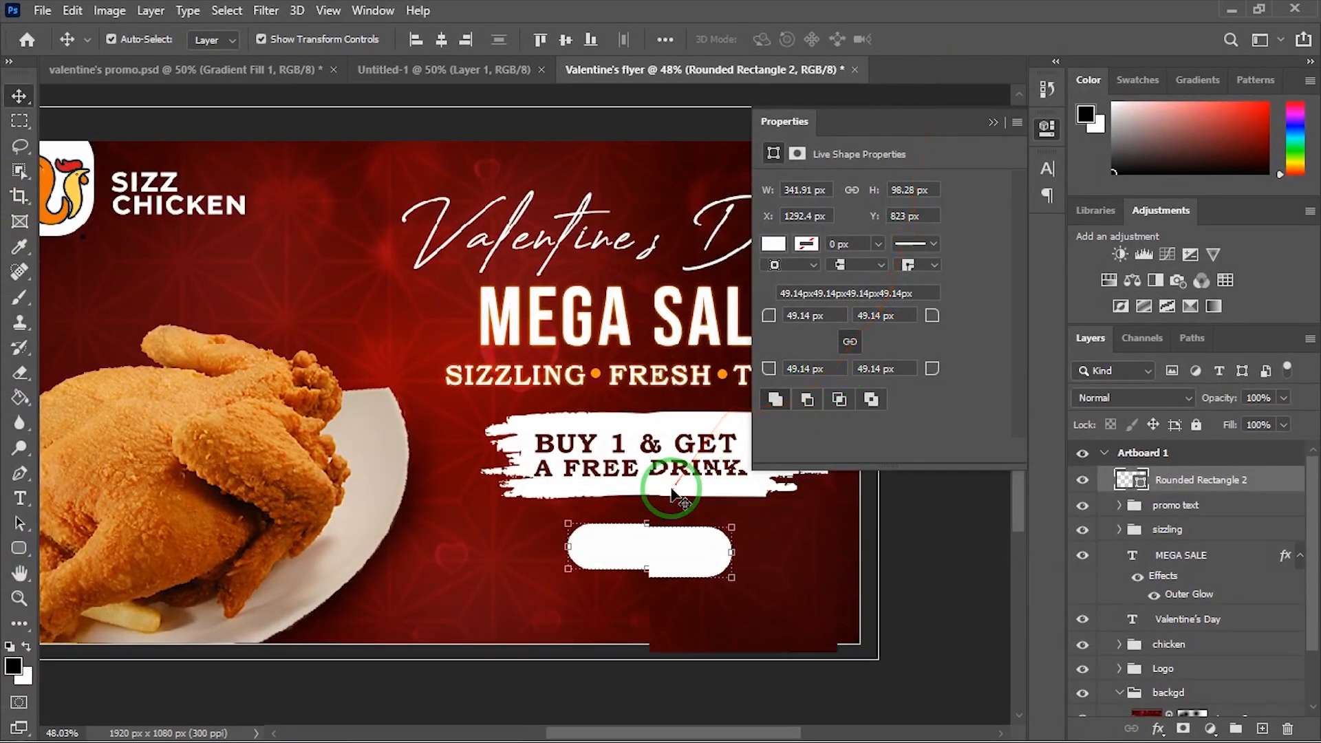
Step: Duplicate the A FREE DRINK text just below the brush stroke and change the copy's wording to ORDER NOW
scroll(677, 482, "up", 3)
left_click(676, 472)
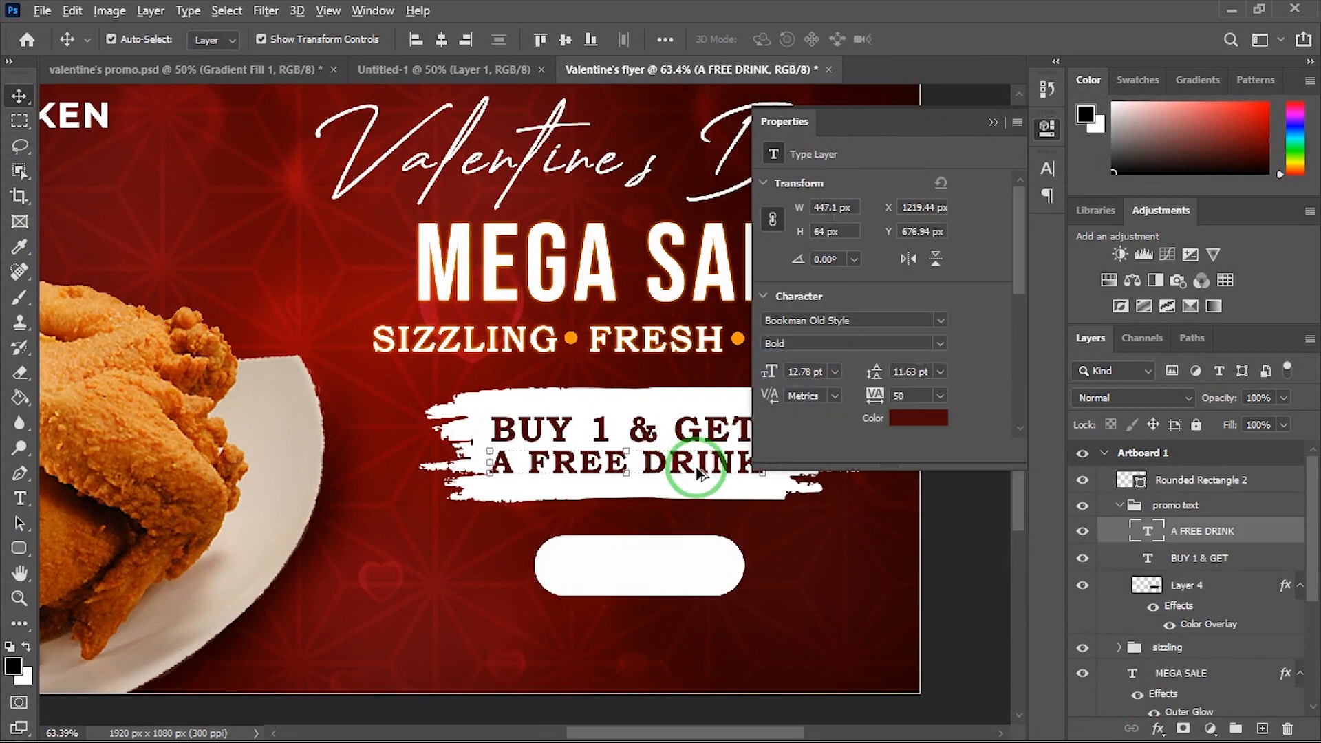
left_click_drag(700, 469, 687, 515)
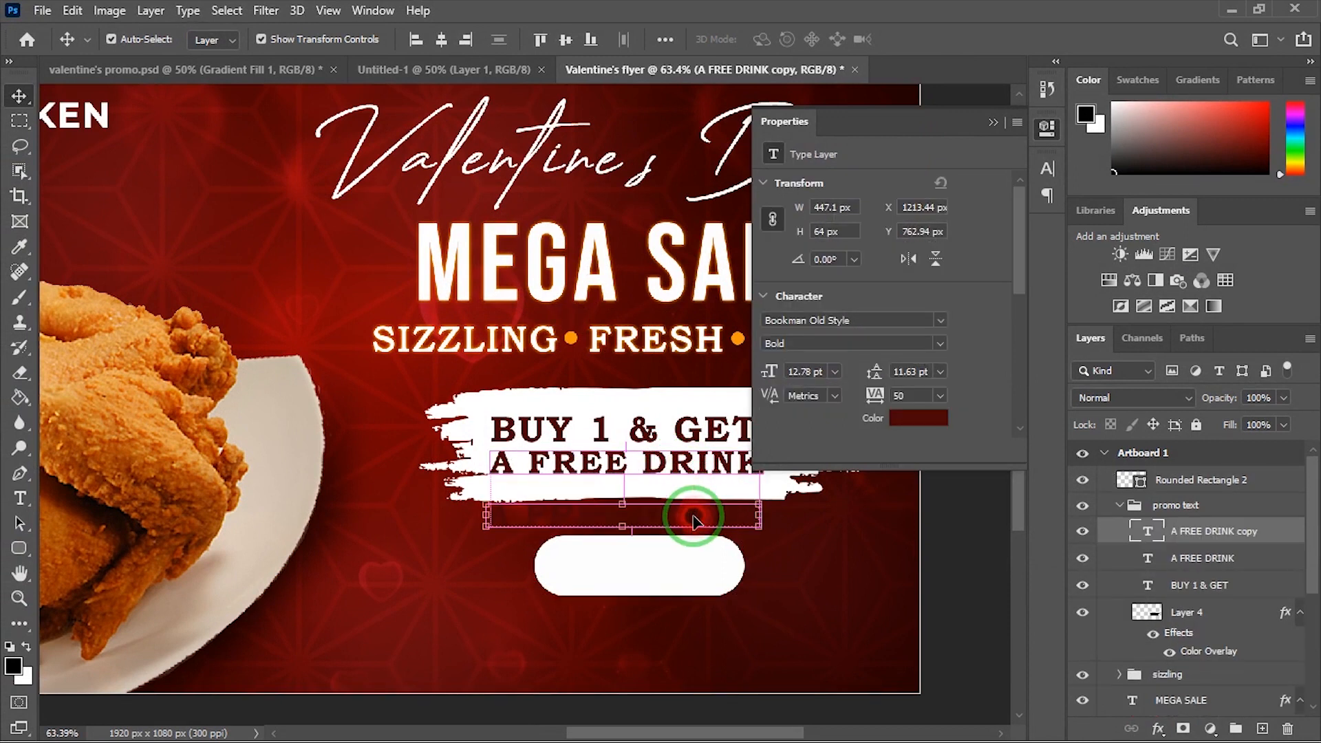
double_click(694, 513)
type("ORDER NOW")
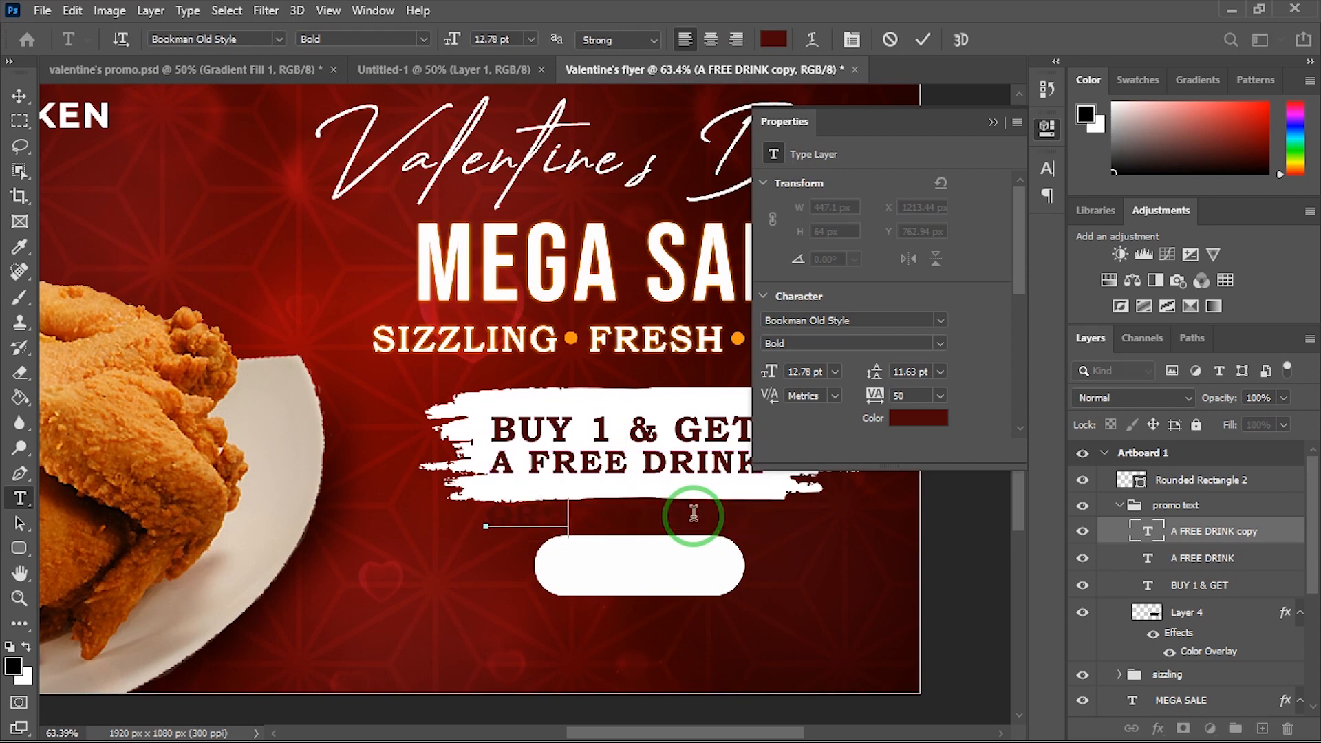
left_click(925, 38)
Step: Move the ORDER NOW text onto the white rounded rectangle and place its layer above the rectangle's layer
key("v")
left_click_drag(660, 507, 703, 583)
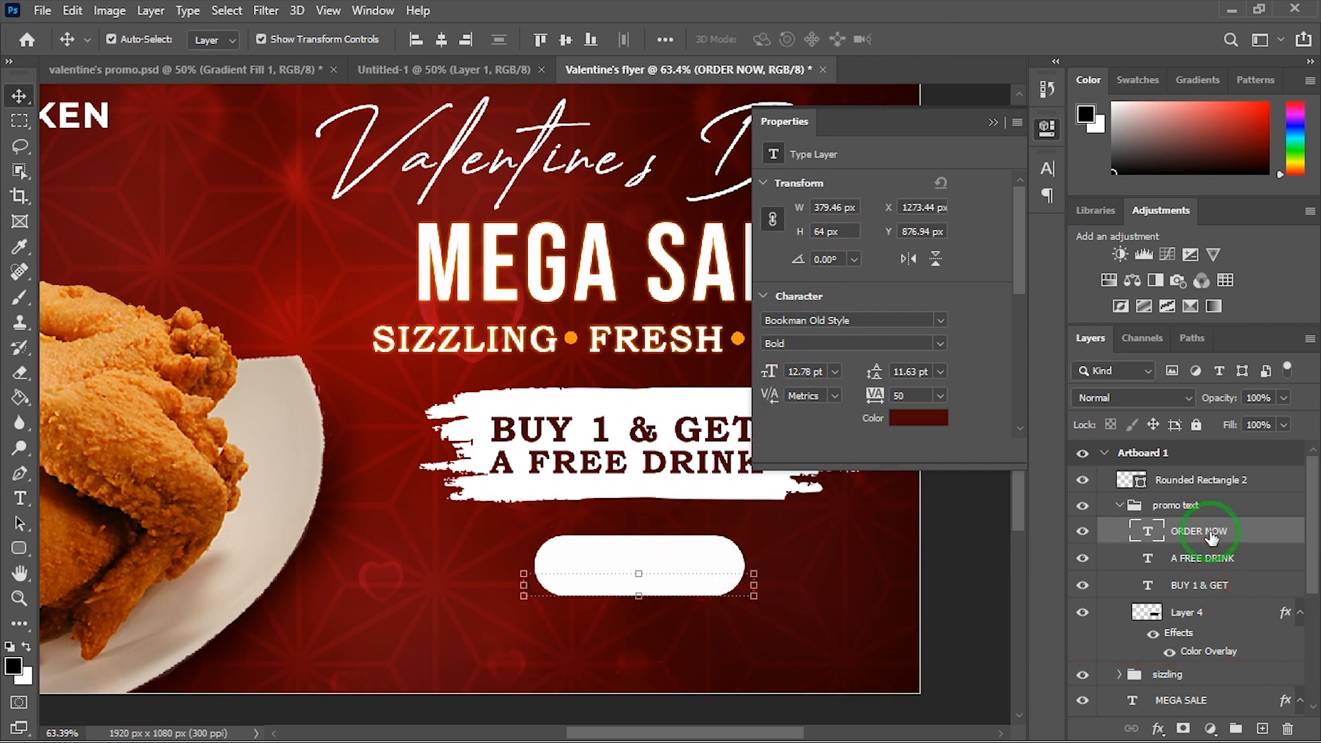
left_click_drag(1211, 536, 1202, 471)
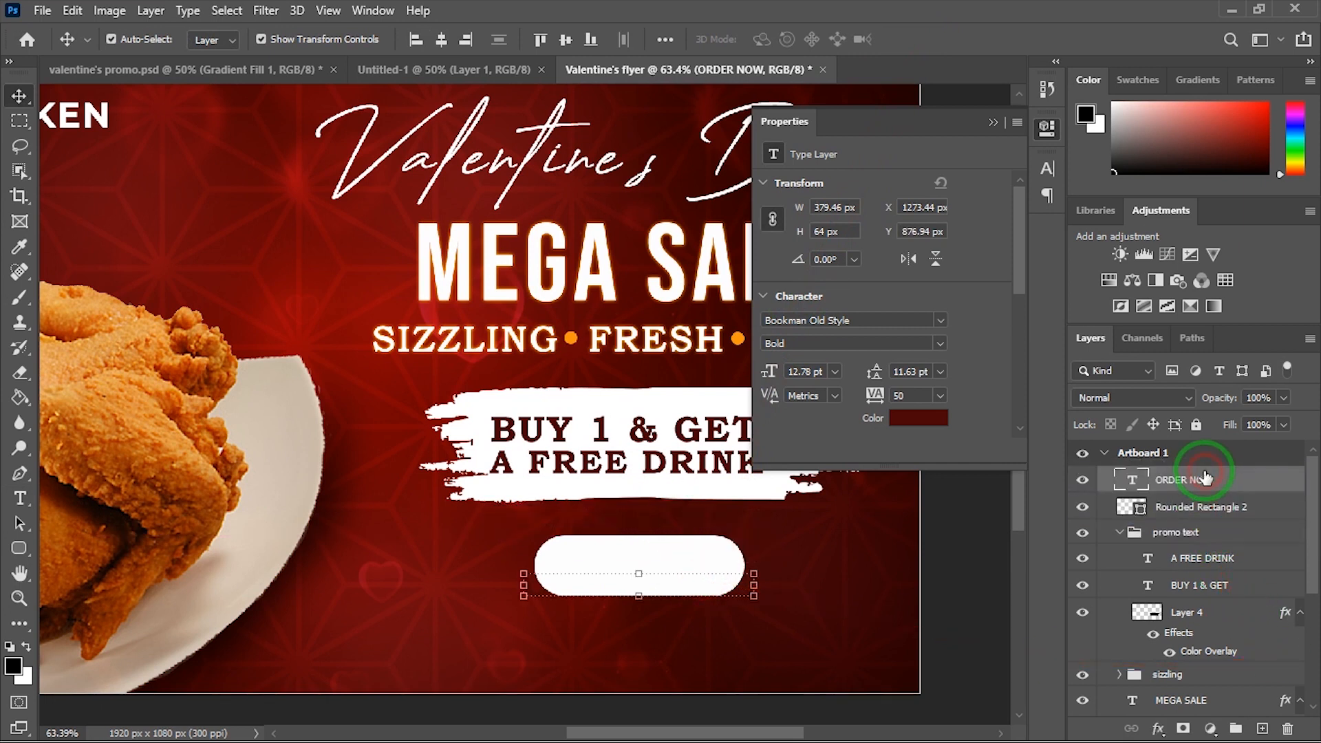
Step: Scale the ORDER NOW text down to fit inside the white rounded rectangle with margins and center it there
left_click_drag(674, 581, 712, 566)
key("ctrl+t")
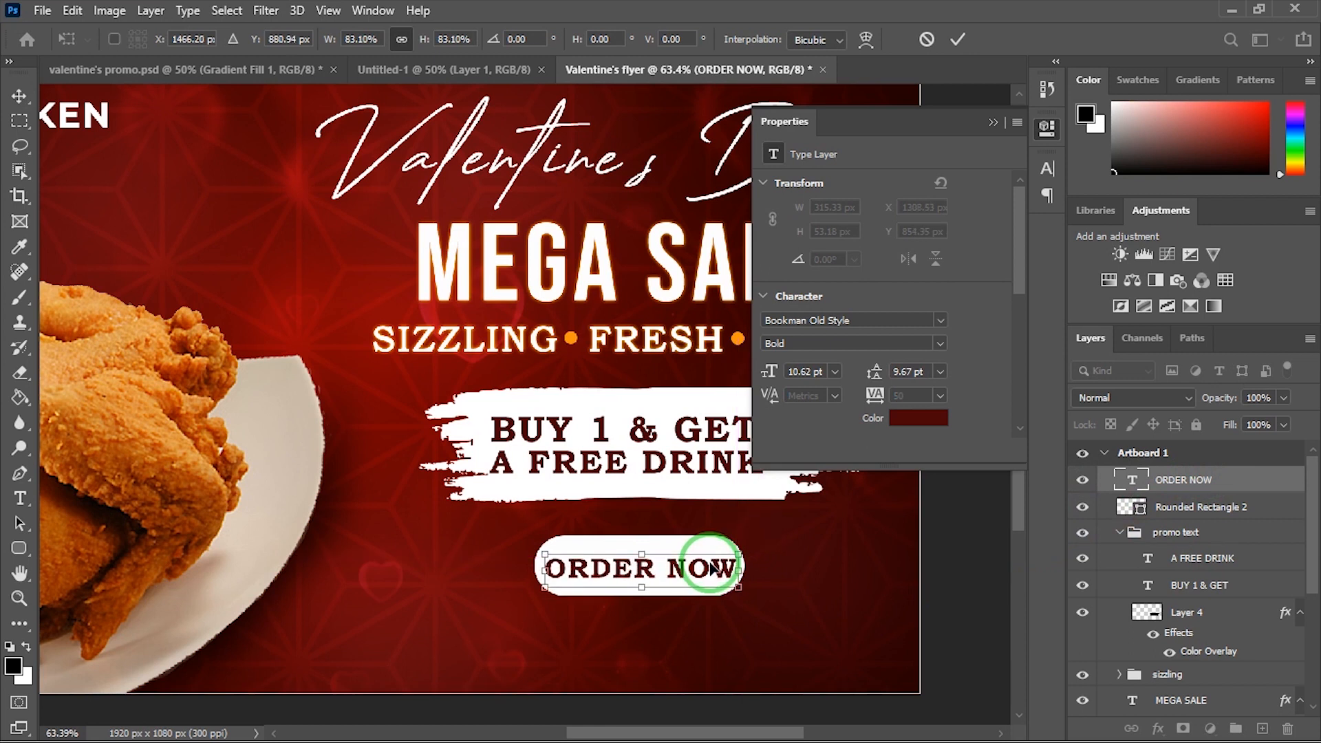
scroll(713, 568, "up", 2)
left_click_drag(737, 553, 700, 573)
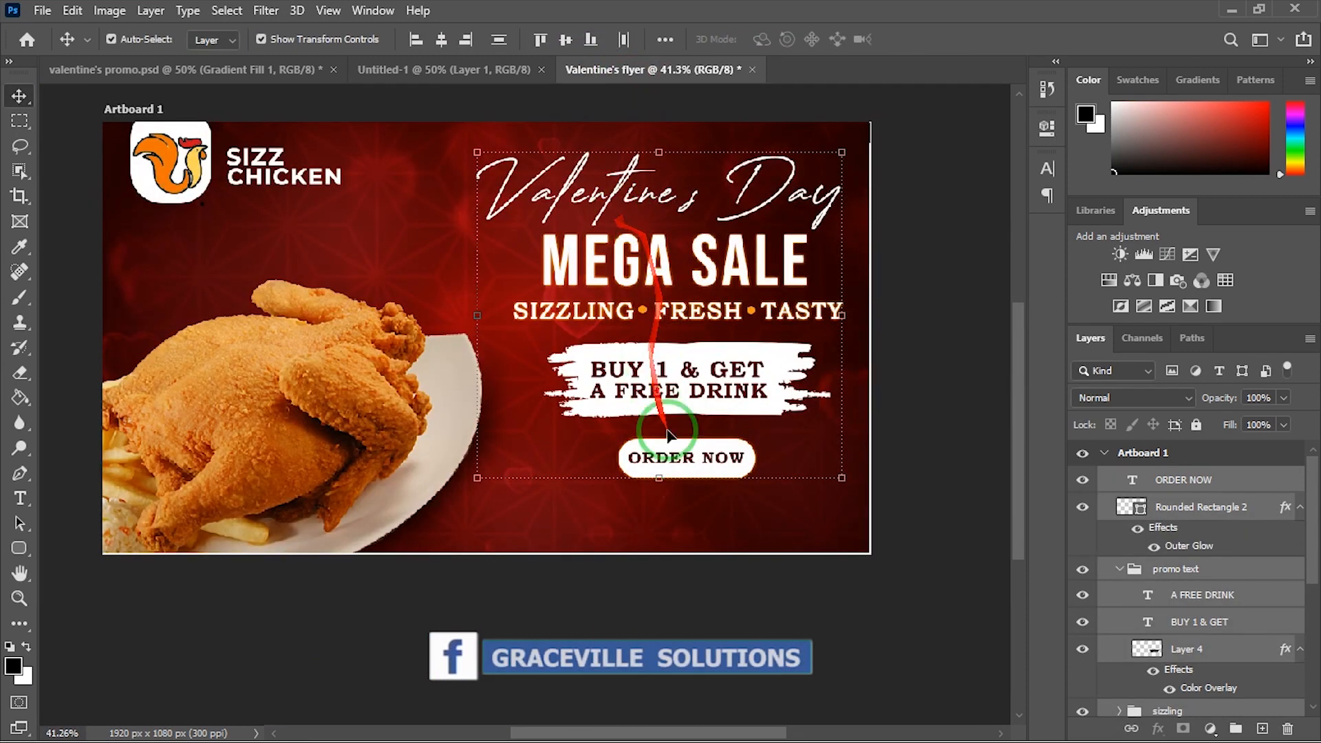
Step: Place the phone icon image on the flyer as an embedded object
left_click(771, 608)
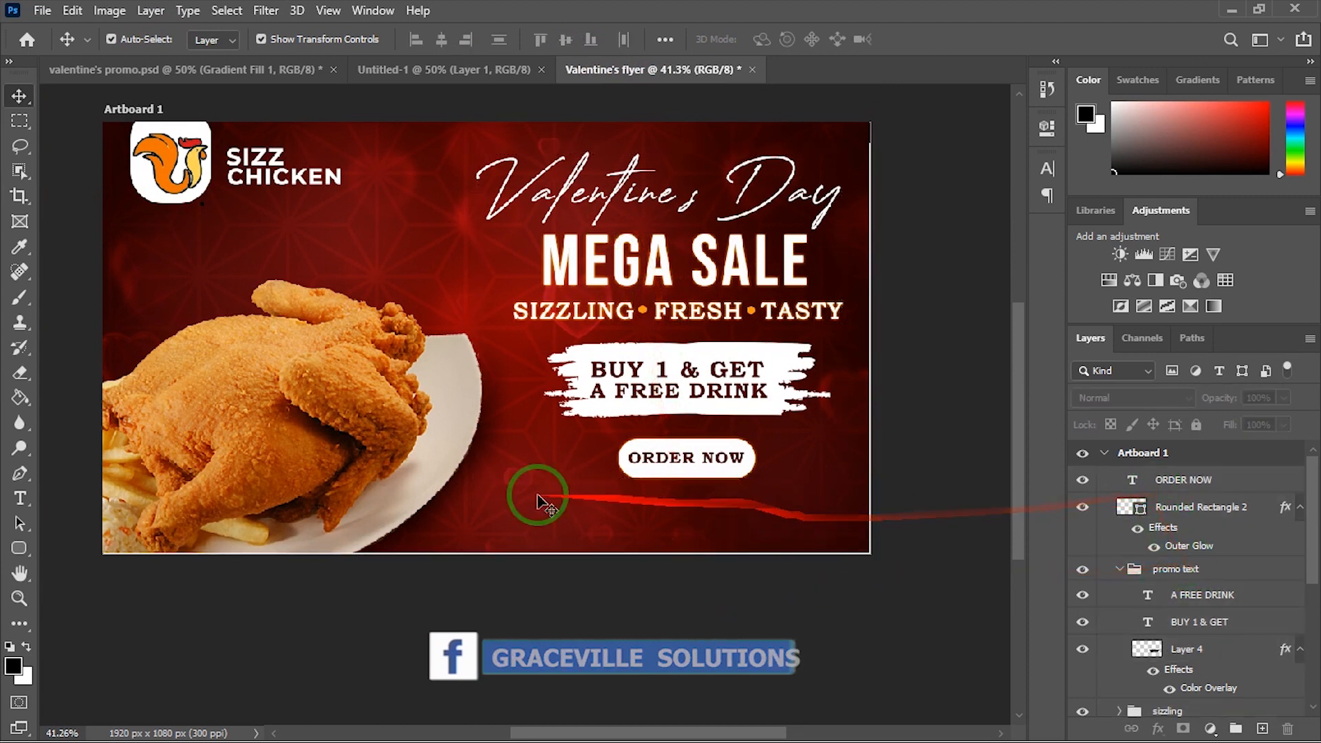
left_click(73, 10)
left_click(42, 10)
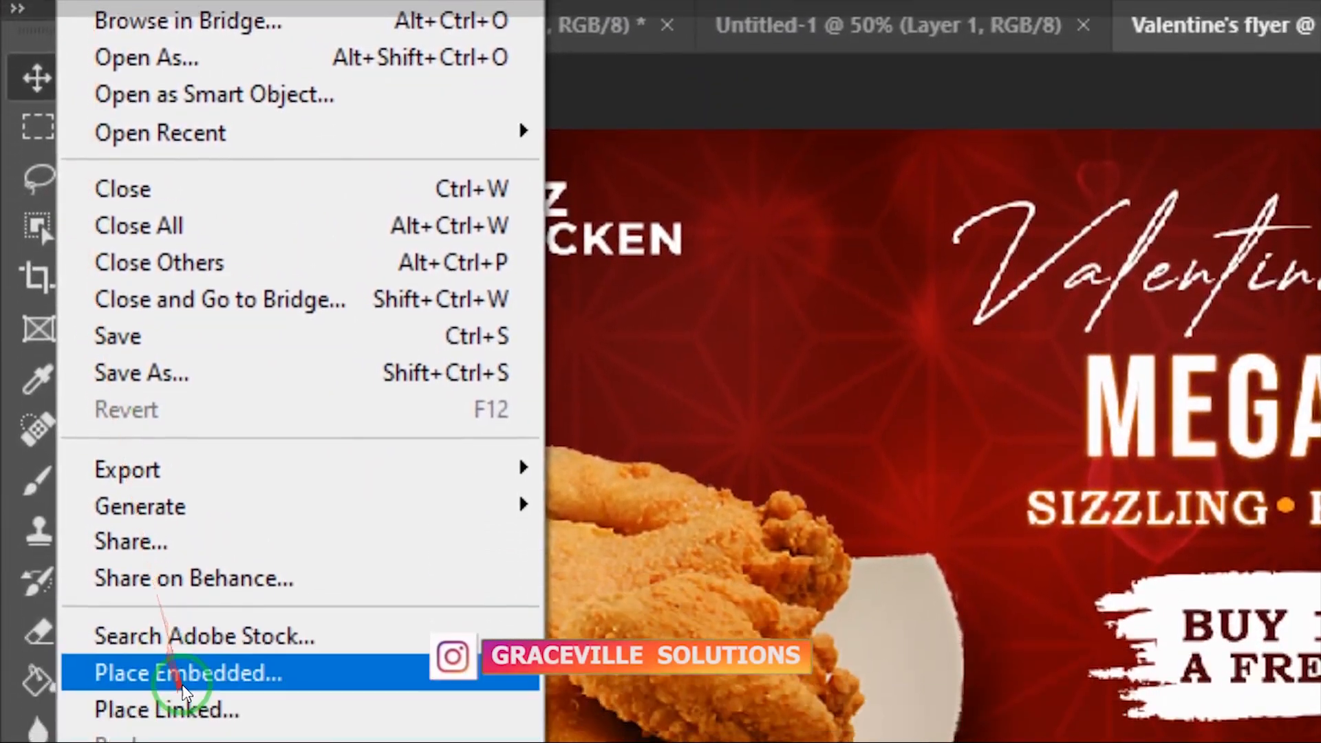
left_click(151, 576)
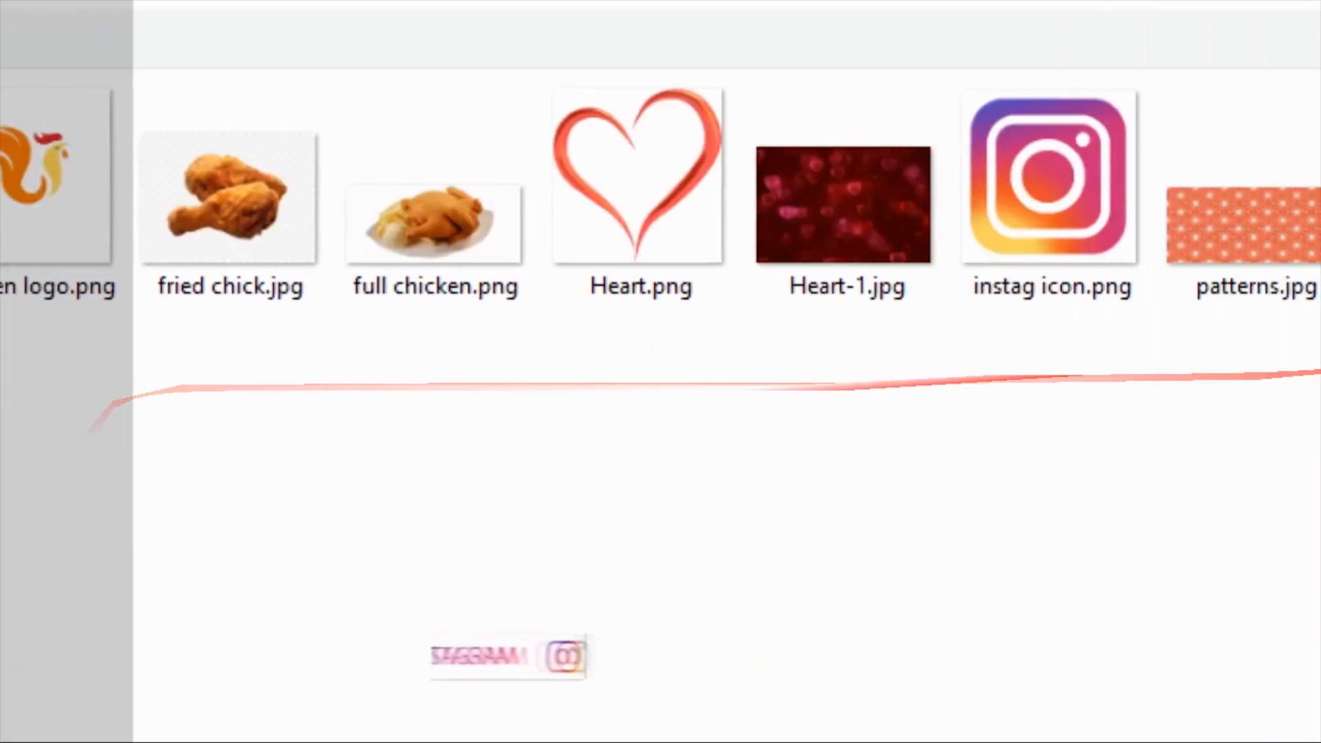
left_click(1220, 201)
double_click(1218, 198)
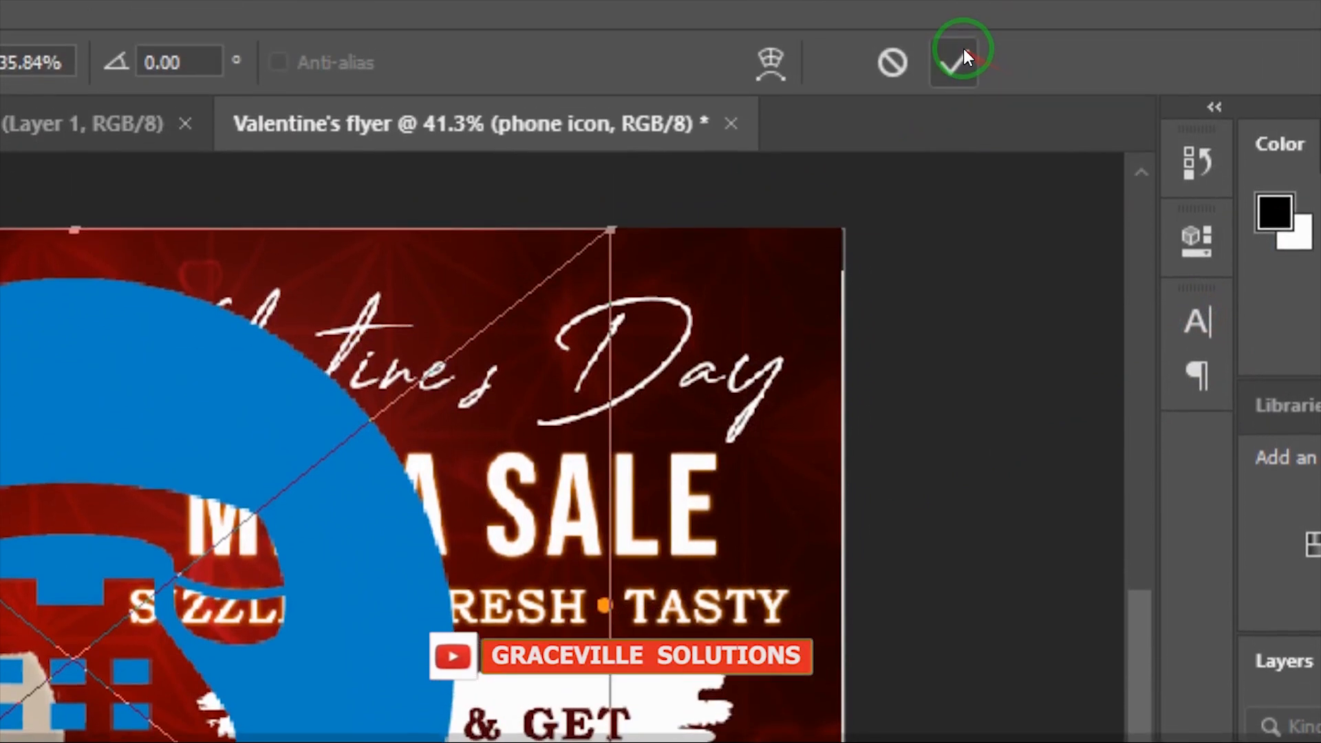
left_click(950, 4)
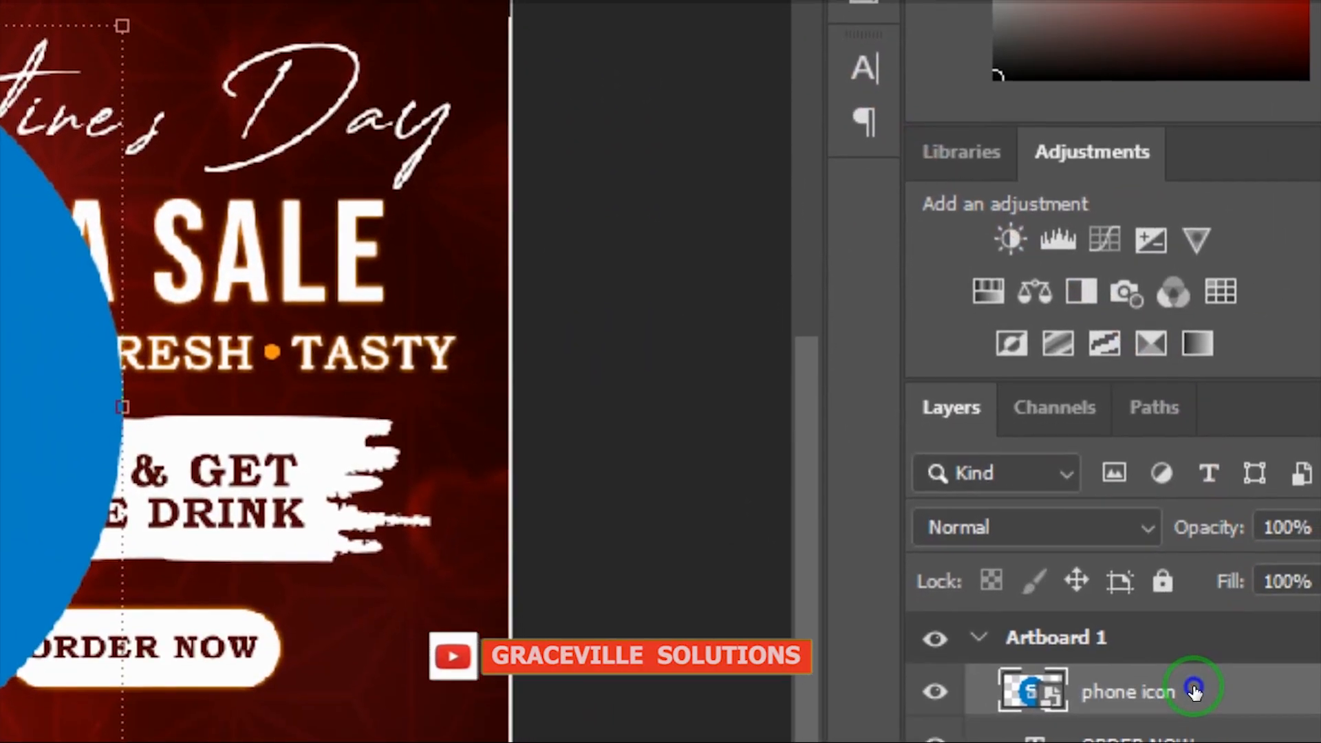
Step: Apply a white Color Overlay at 100% opacity with Normal blend mode to the phone icon
right_click(1195, 690)
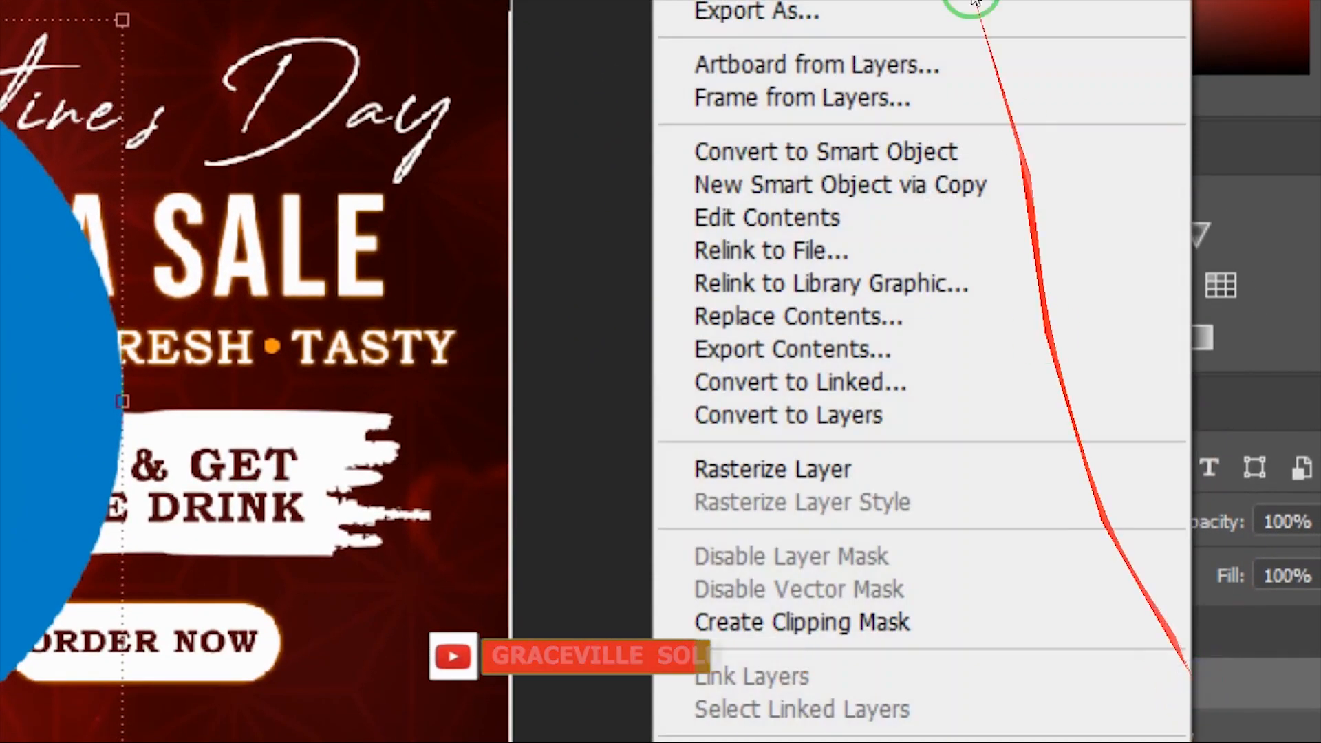
left_click(826, 38)
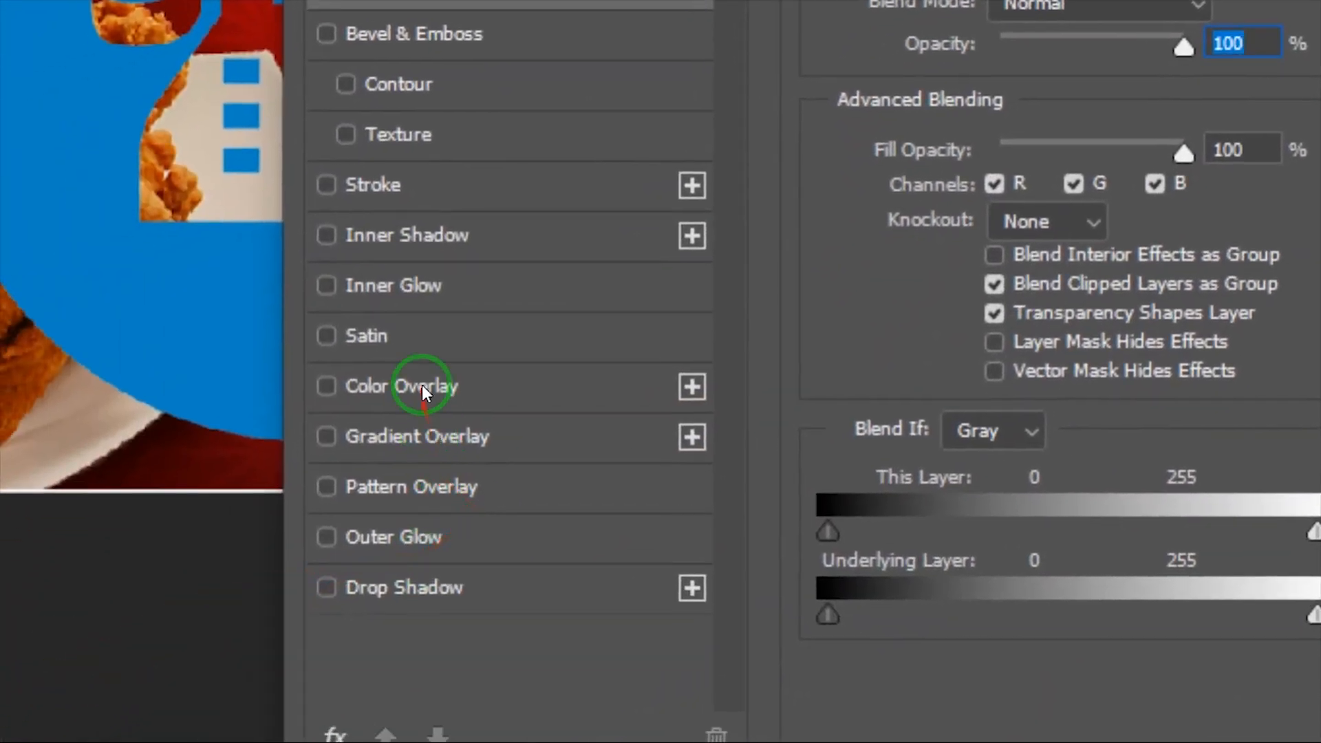
left_click(419, 390)
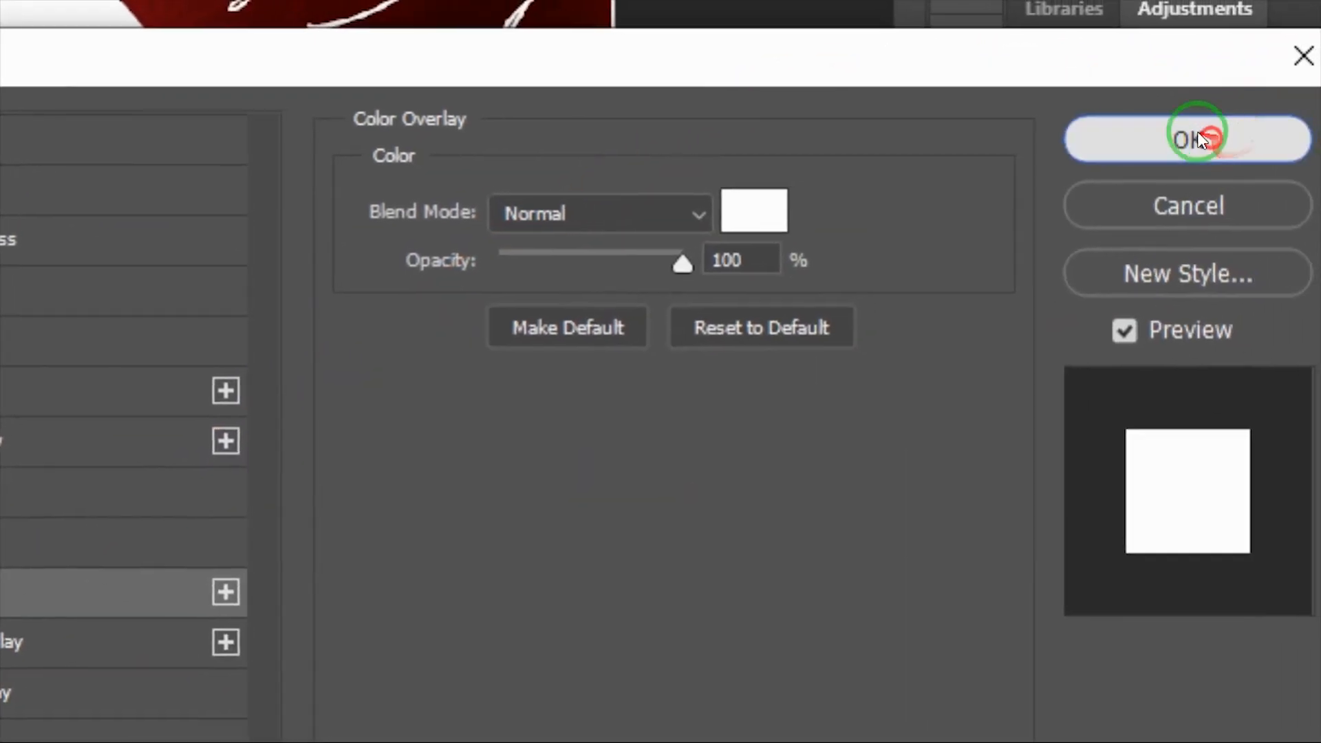
left_click(1298, 131)
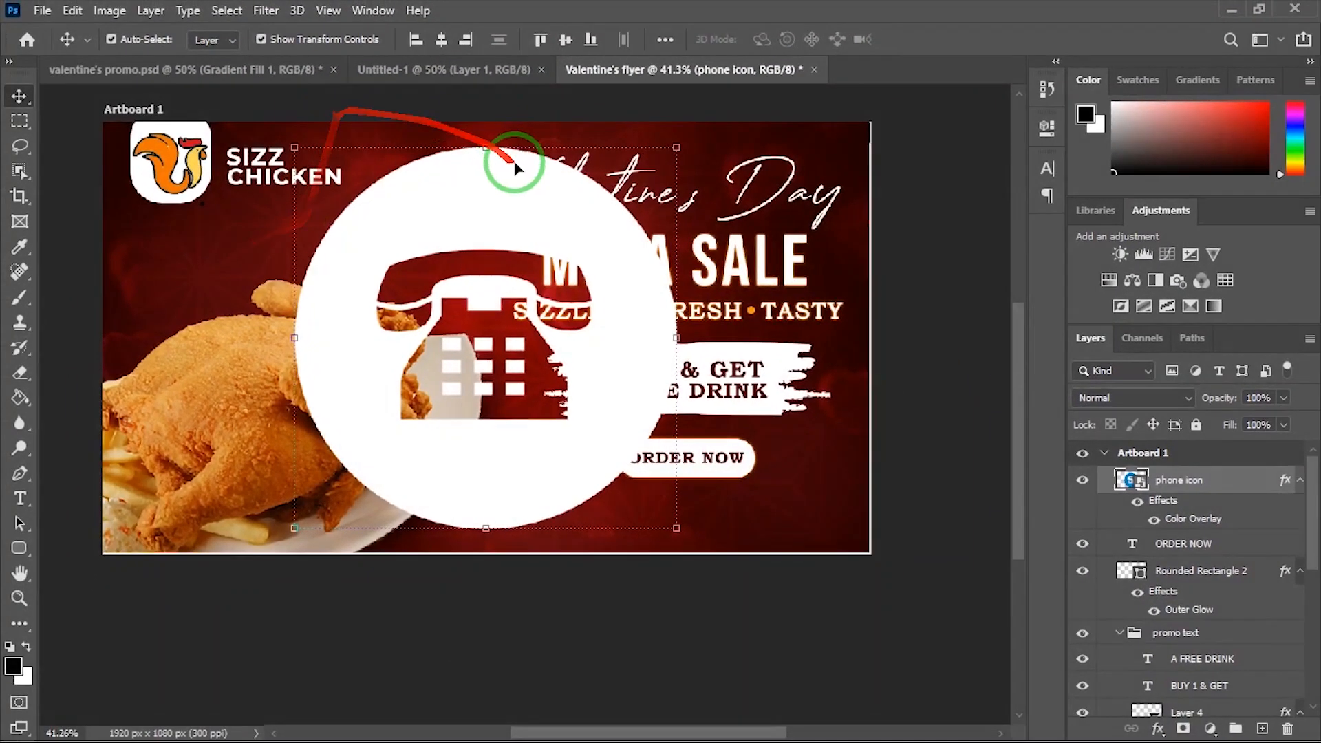
Step: Scale the phone icon down to a small badge and place it beside the plate near the flyer's lower edge
left_click_drag(486, 147, 548, 447)
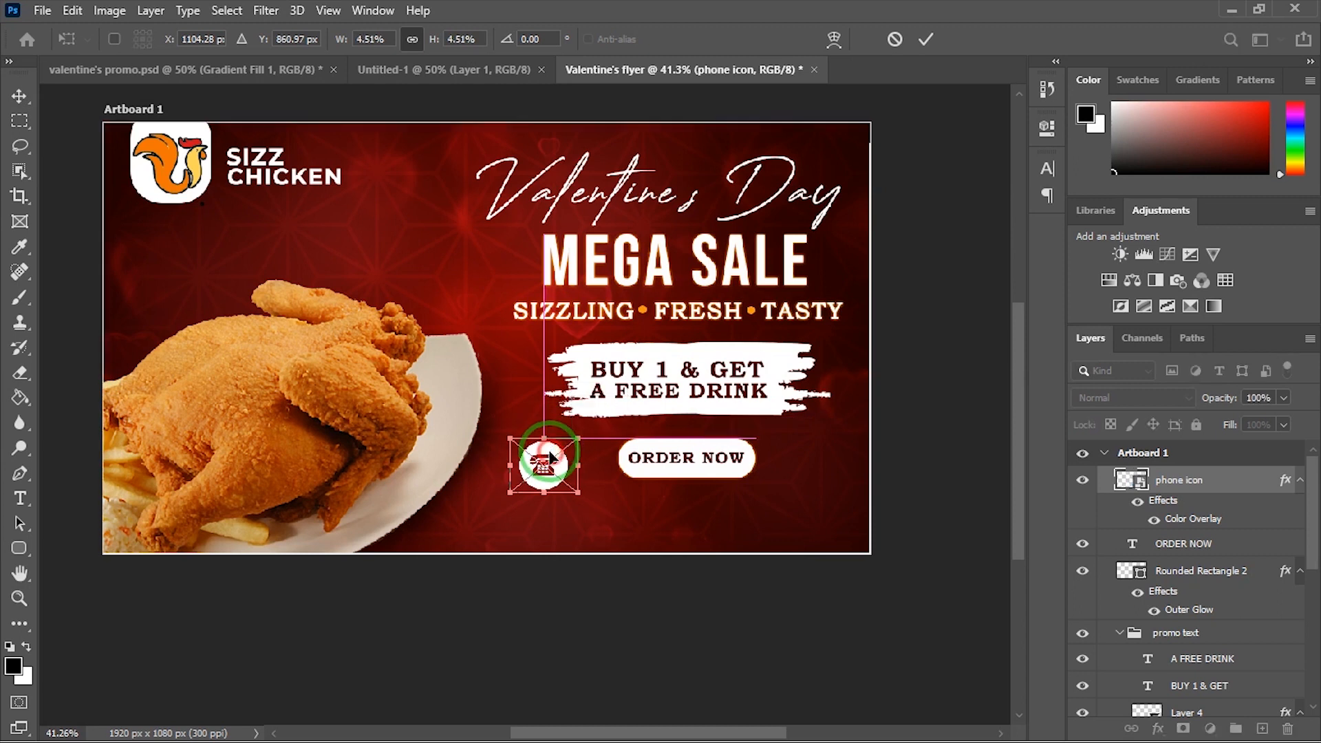
scroll(548, 447, "up", 2)
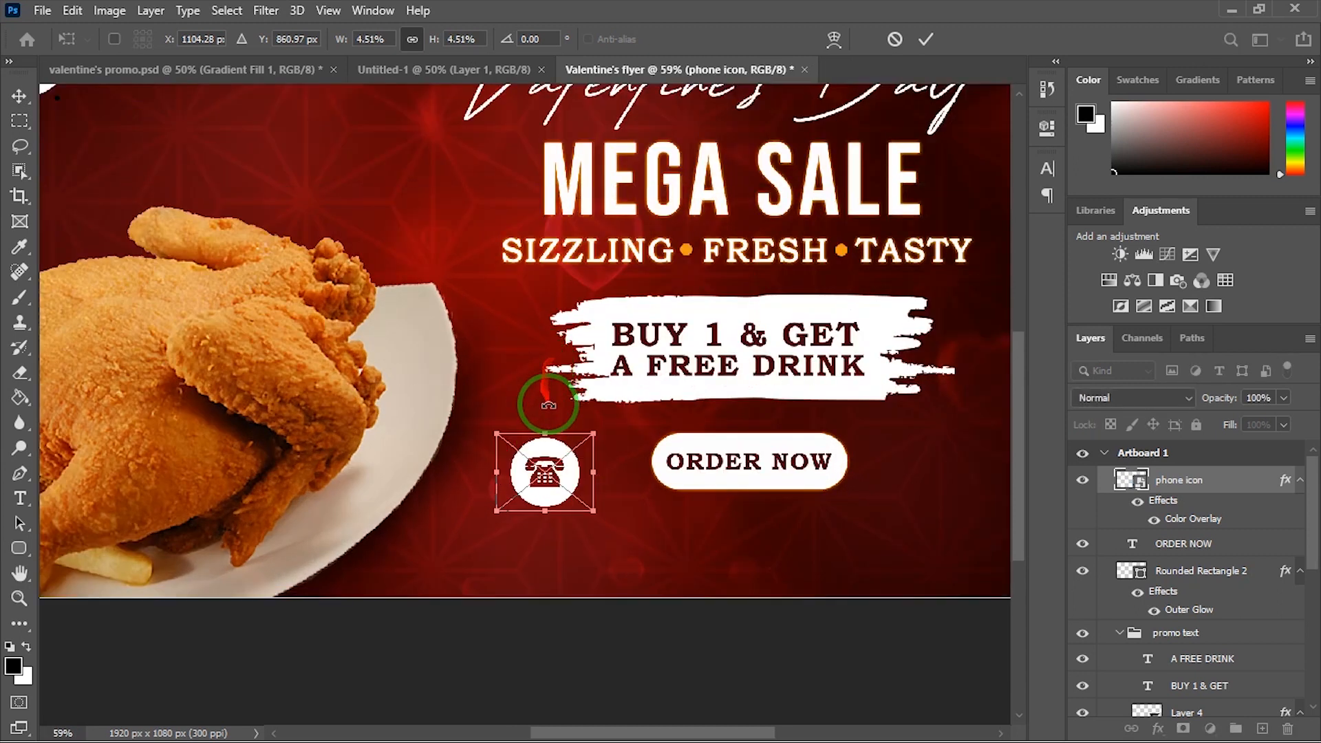
left_click_drag(548, 430, 468, 560)
left_click(925, 39)
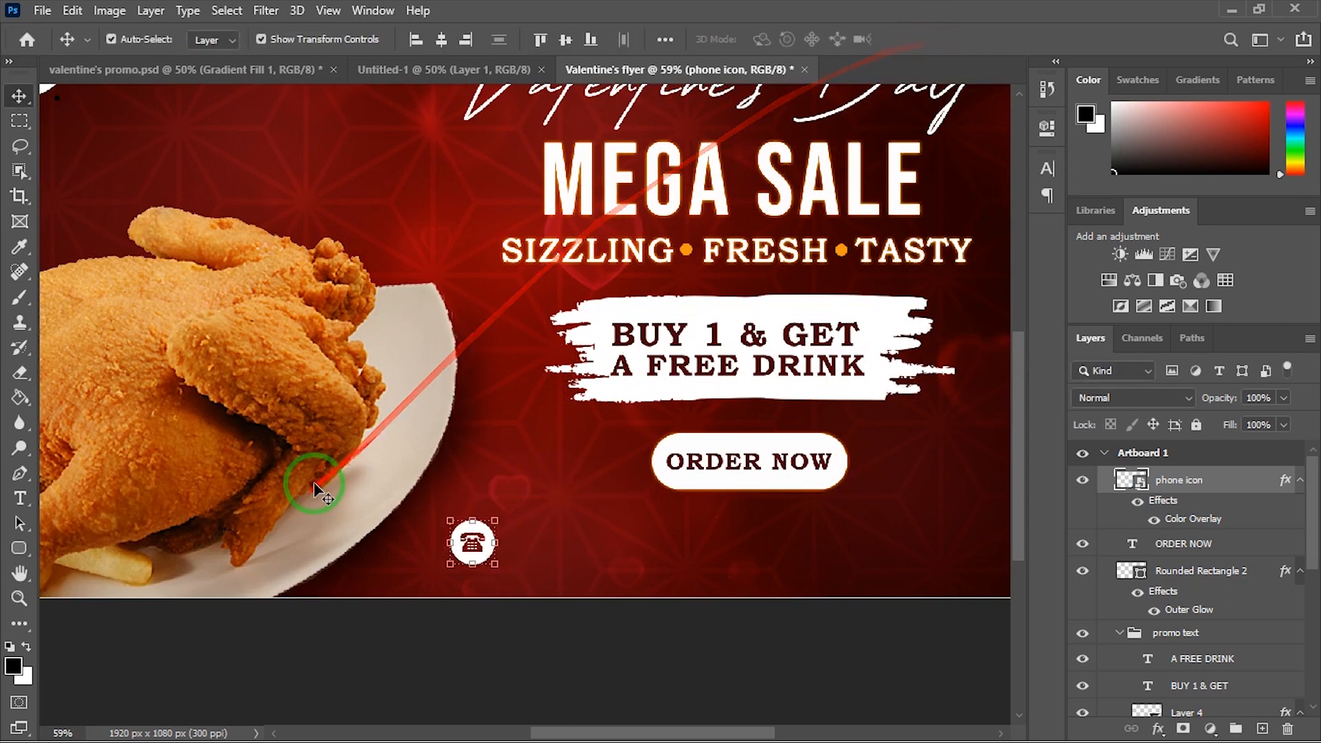
Step: Add the contact phone number as 24 pt Bookman Old Style Bold text and align it beside the phone icon
left_click(20, 498)
left_click(513, 546)
key("ctrl+v")
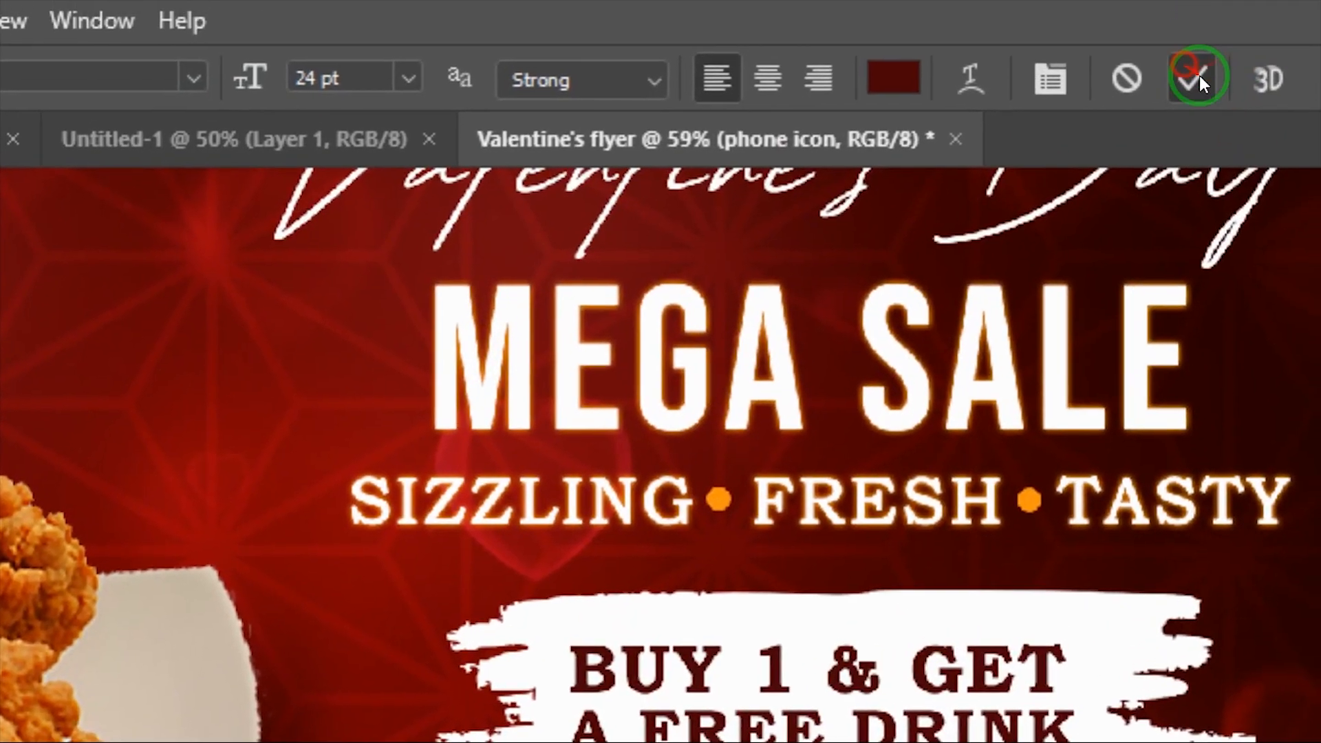
left_click(1199, 77)
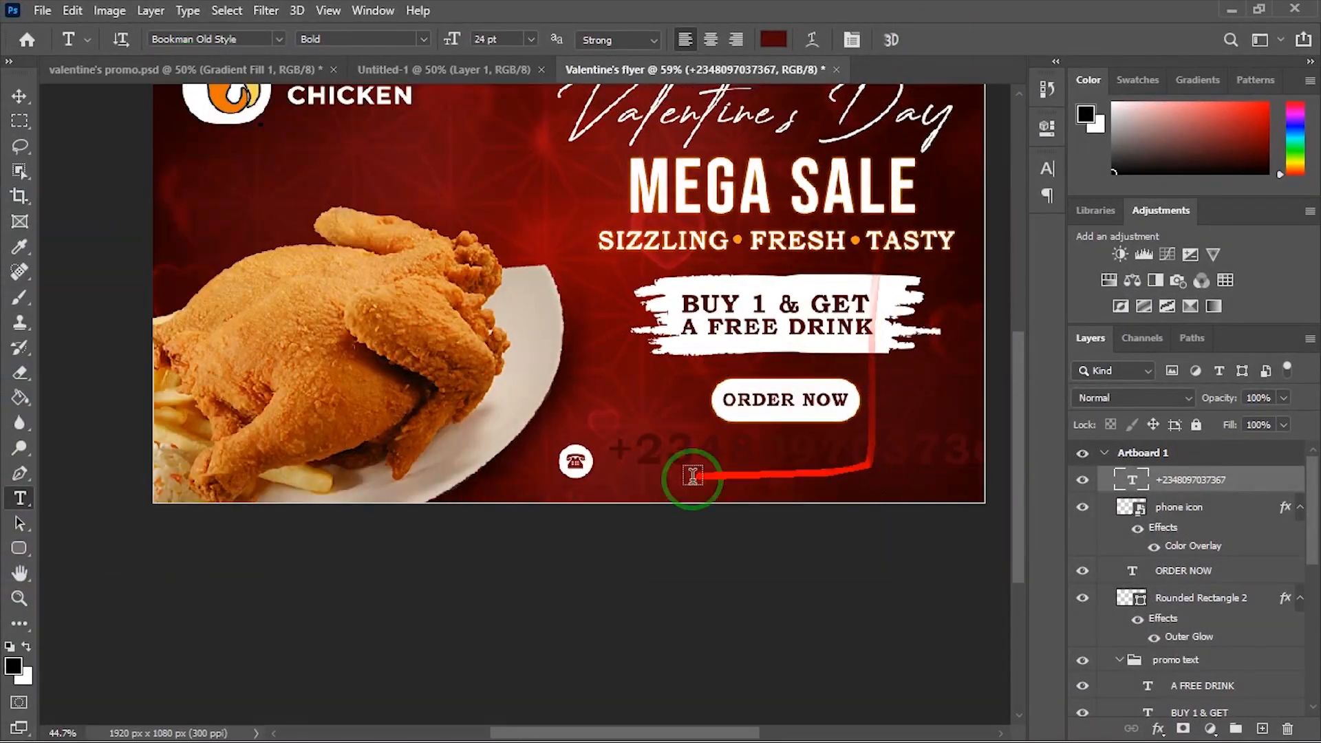
left_click(20, 96)
left_click_drag(842, 457, 839, 467)
Step: Change the phone number text's color to white
left_click(1047, 167)
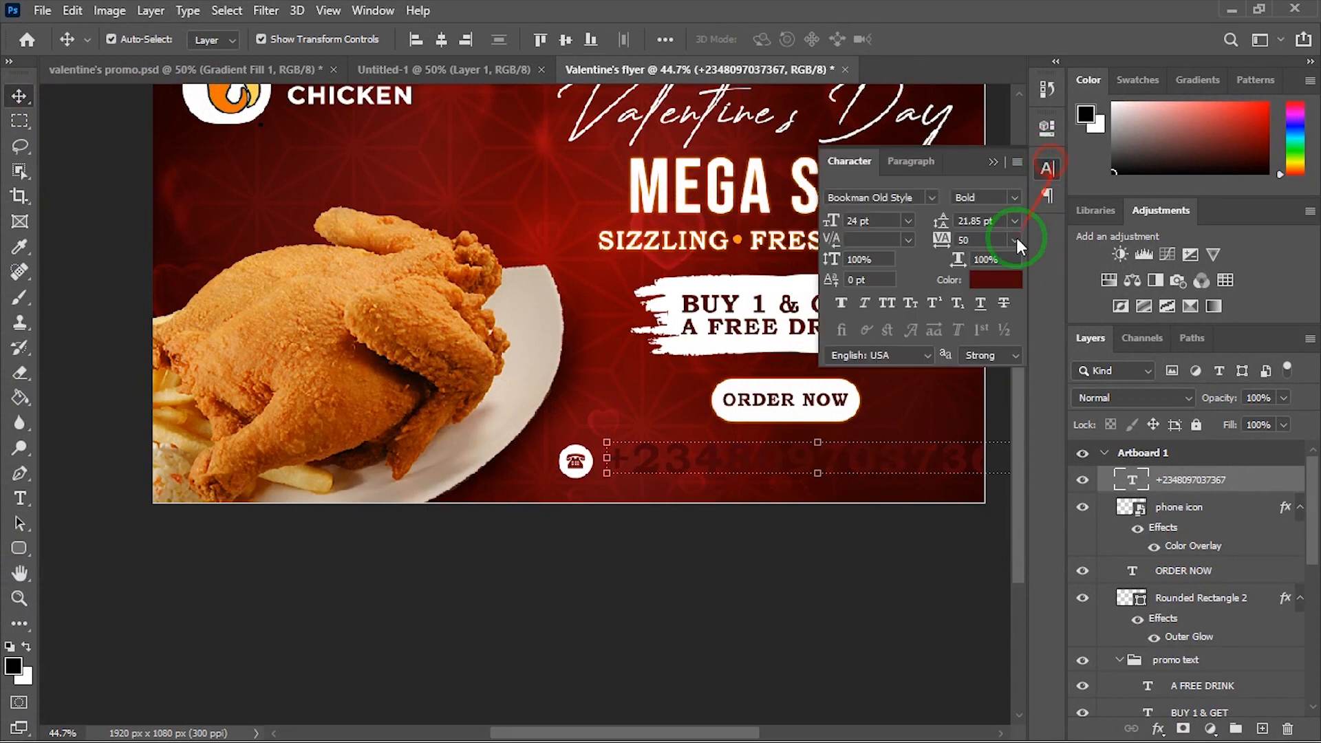
left_click(987, 283)
left_click_drag(333, 160, 813, 110)
left_click(1247, 96)
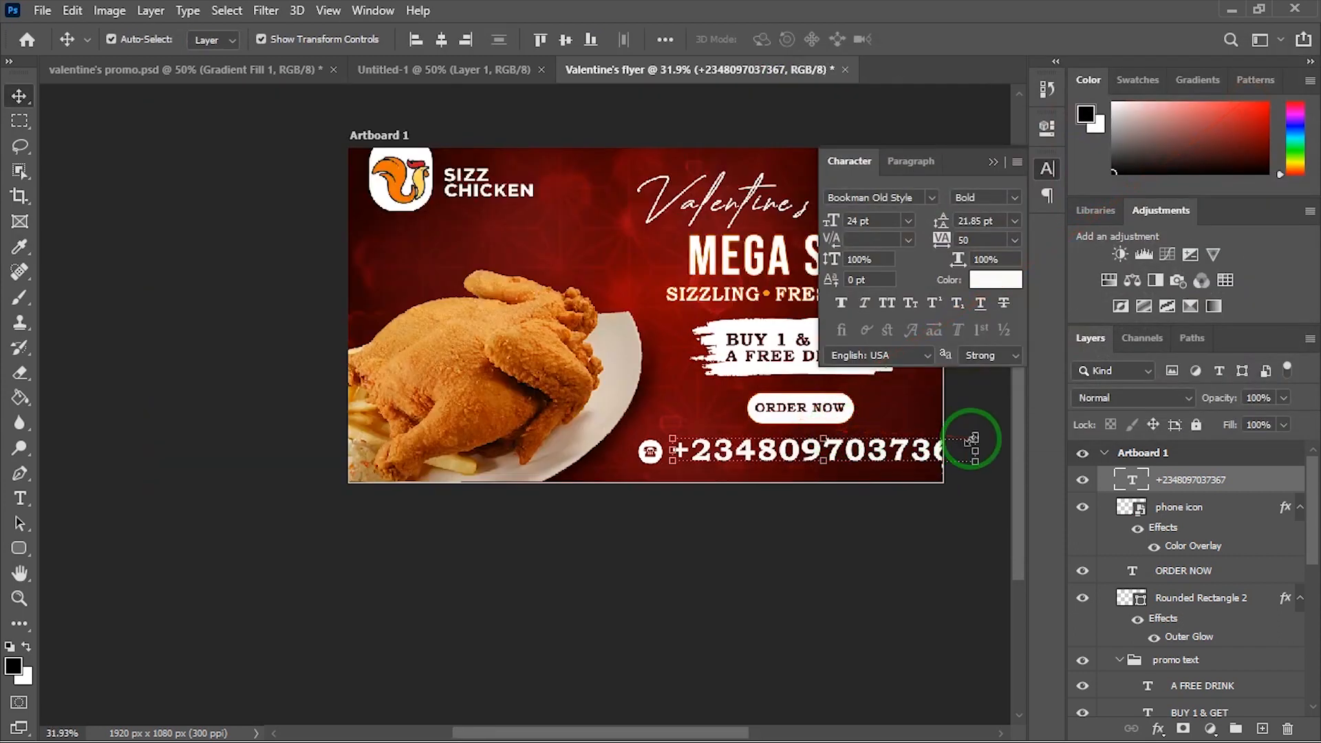
Step: Scale the phone number text down to 8.8 pt and position it with the phone icon beside the plate, below the ORDER NOW button
left_click_drag(971, 441, 808, 458)
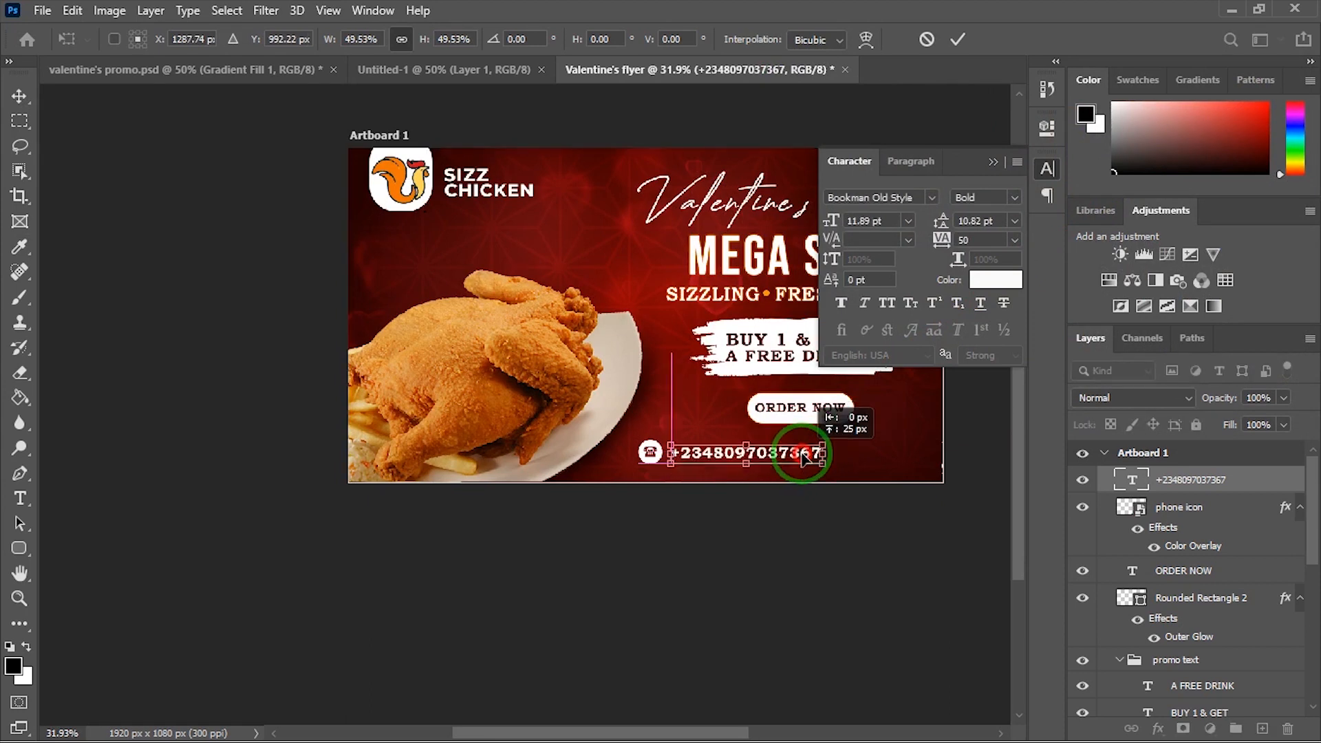
scroll(802, 457, "up", 3)
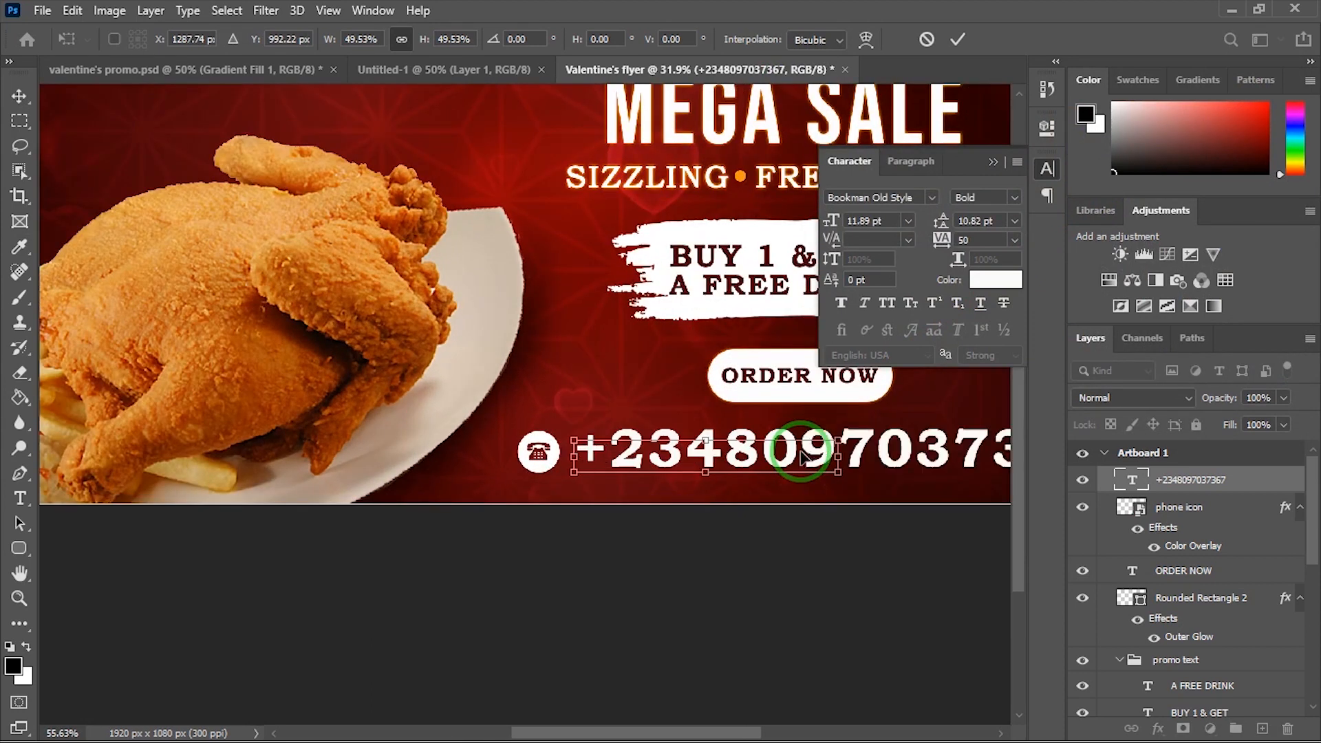
key("Return")
left_click(1192, 508, "shift")
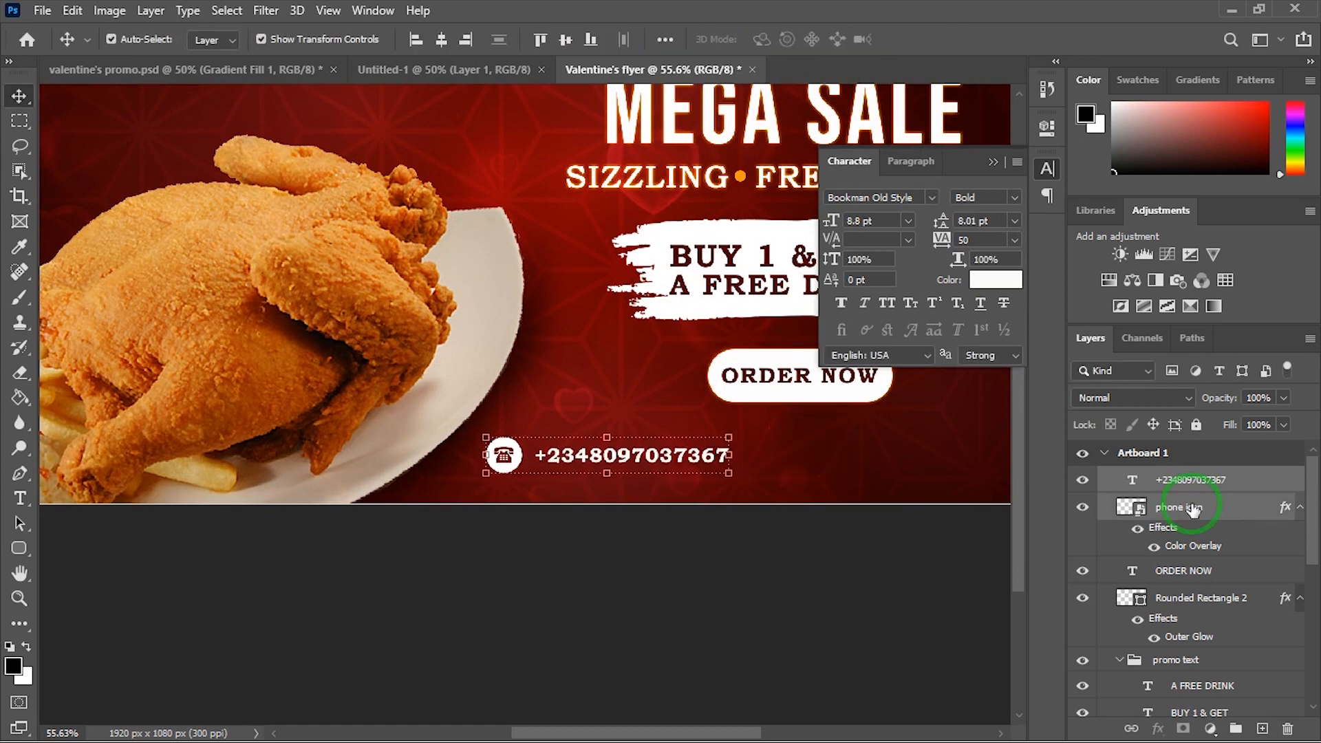
scroll(775, 519, "down", 3)
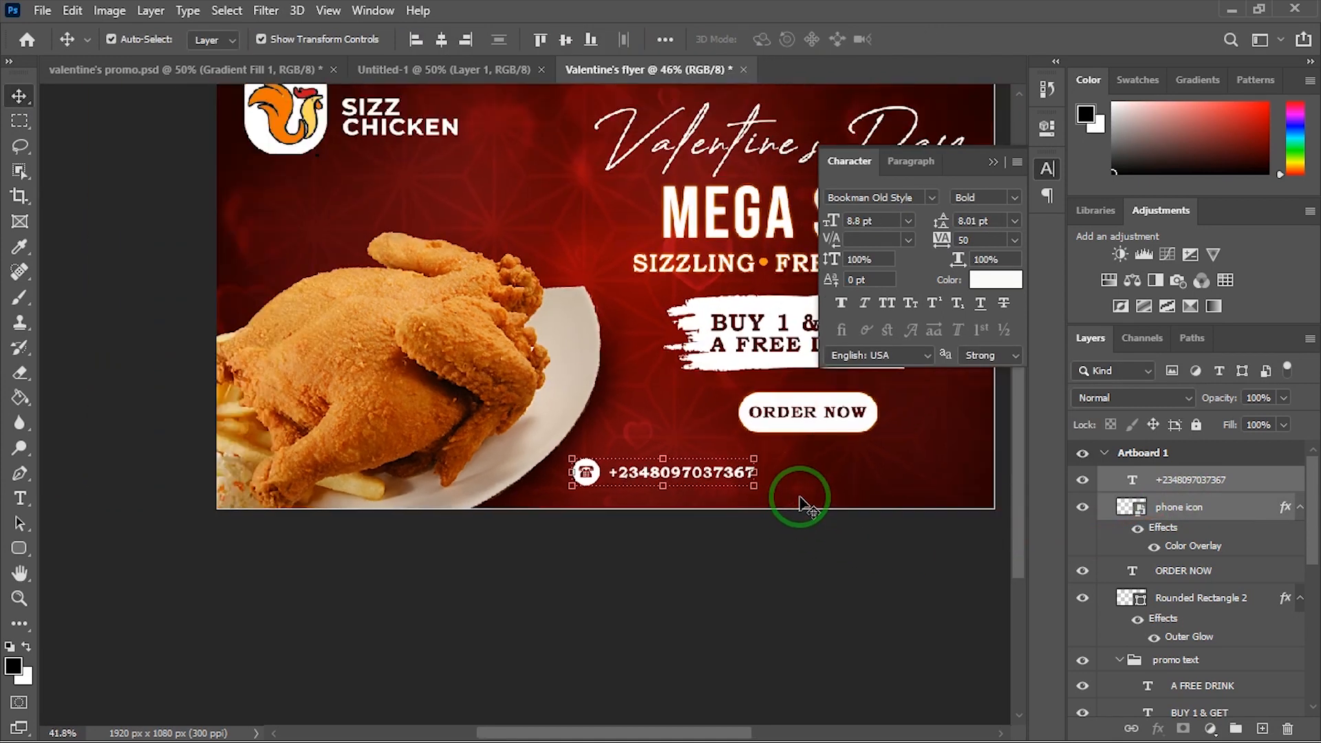
left_click_drag(787, 491, 590, 484)
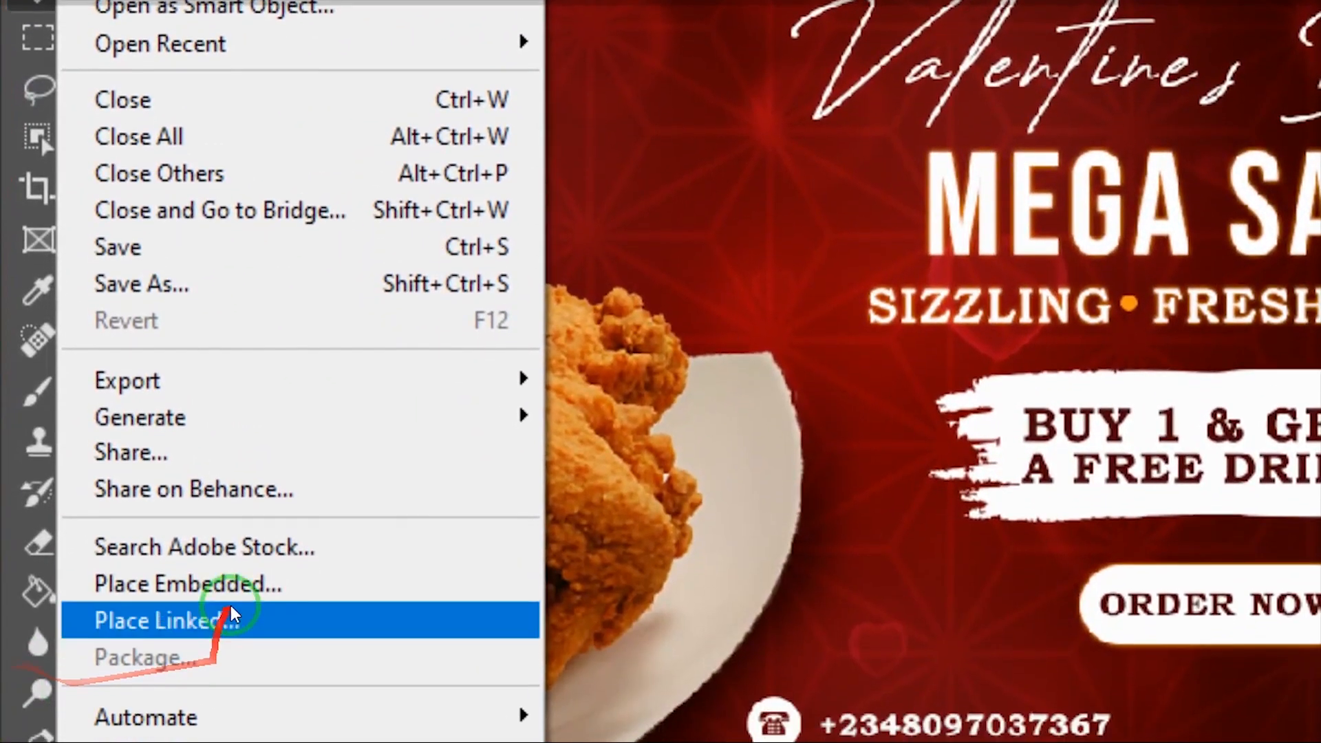
Step: Place the Instagram icon file (instag icon) into the flyer as an embedded object
left_click(115, 393)
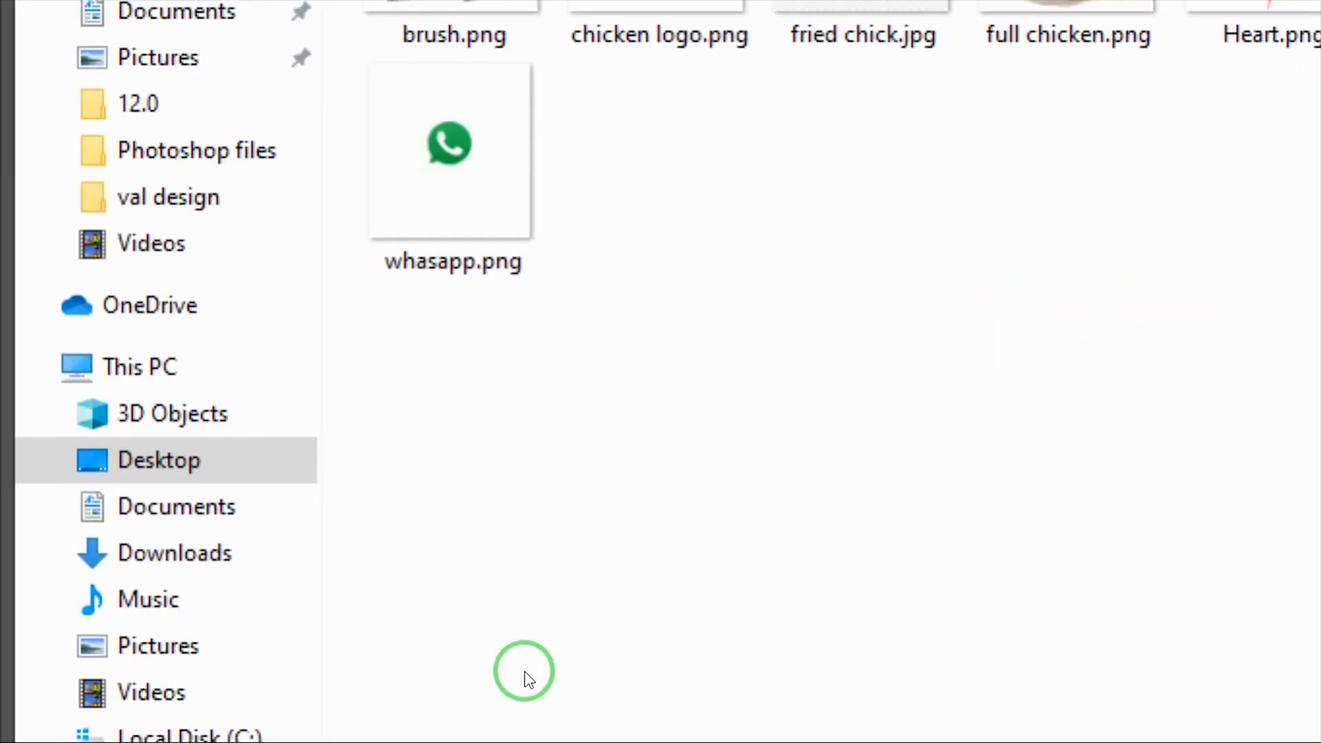
double_click(1280, 55)
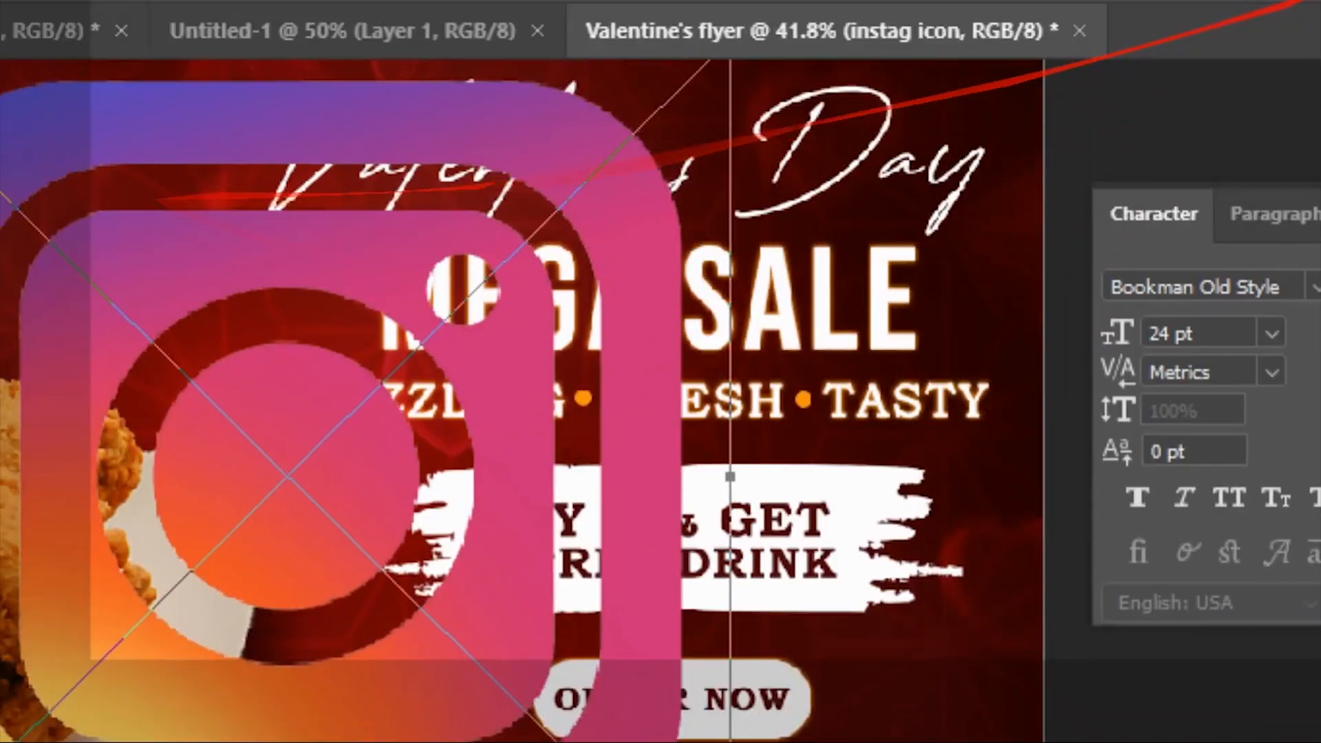
left_click(1208, 53)
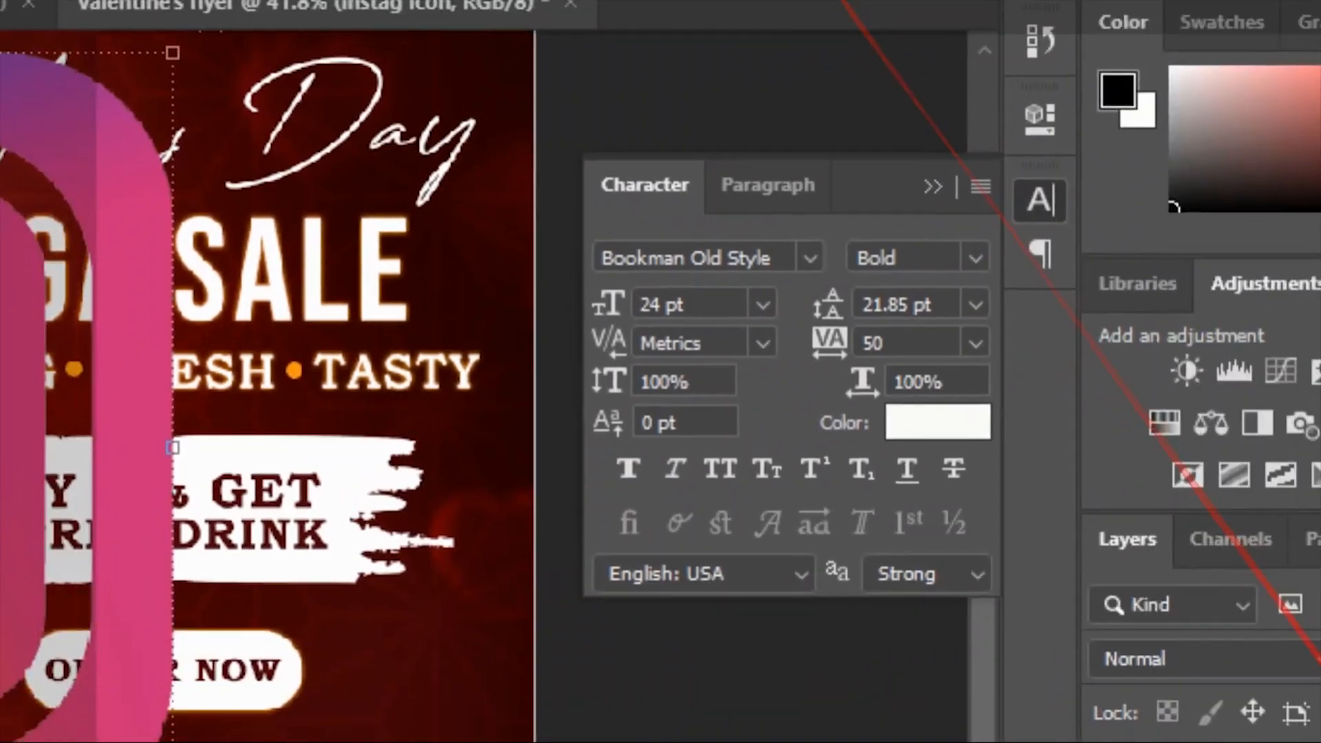
Step: Apply a white Color Overlay to the Instagram icon
right_click(1288, 708)
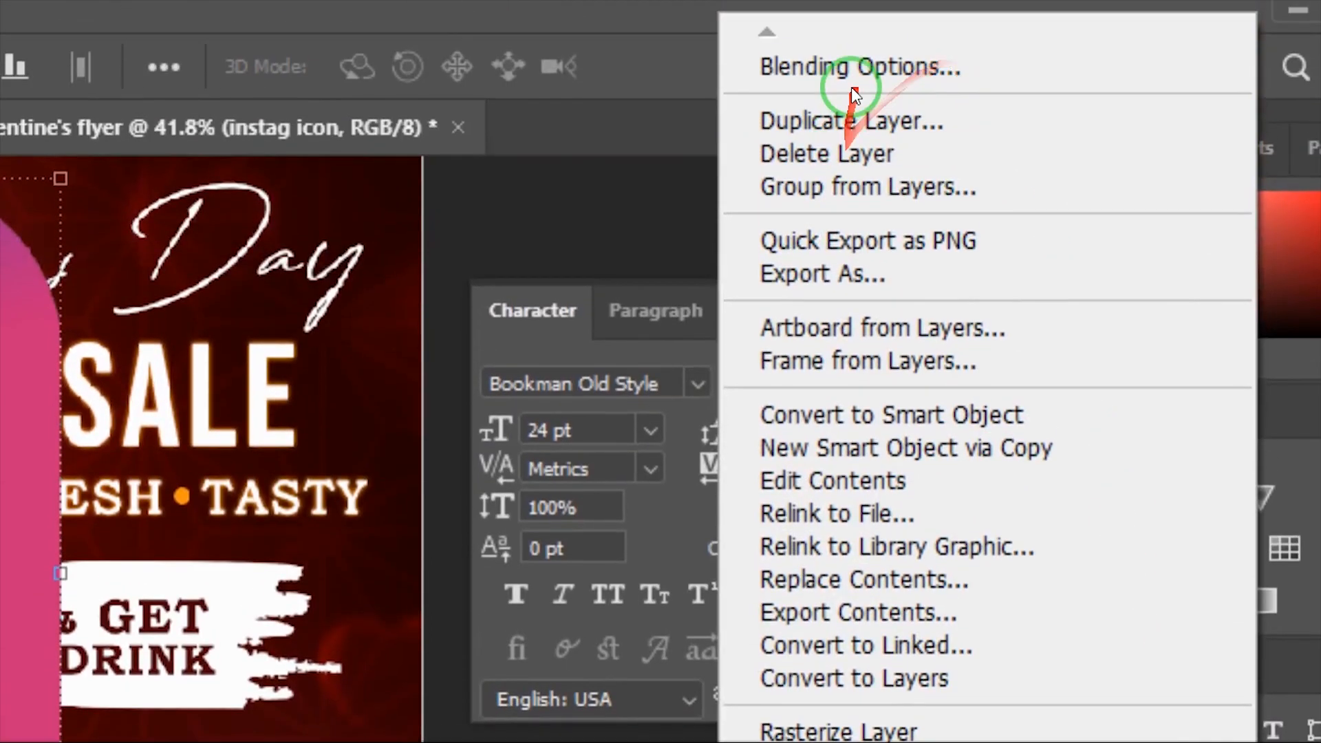
left_click(853, 69)
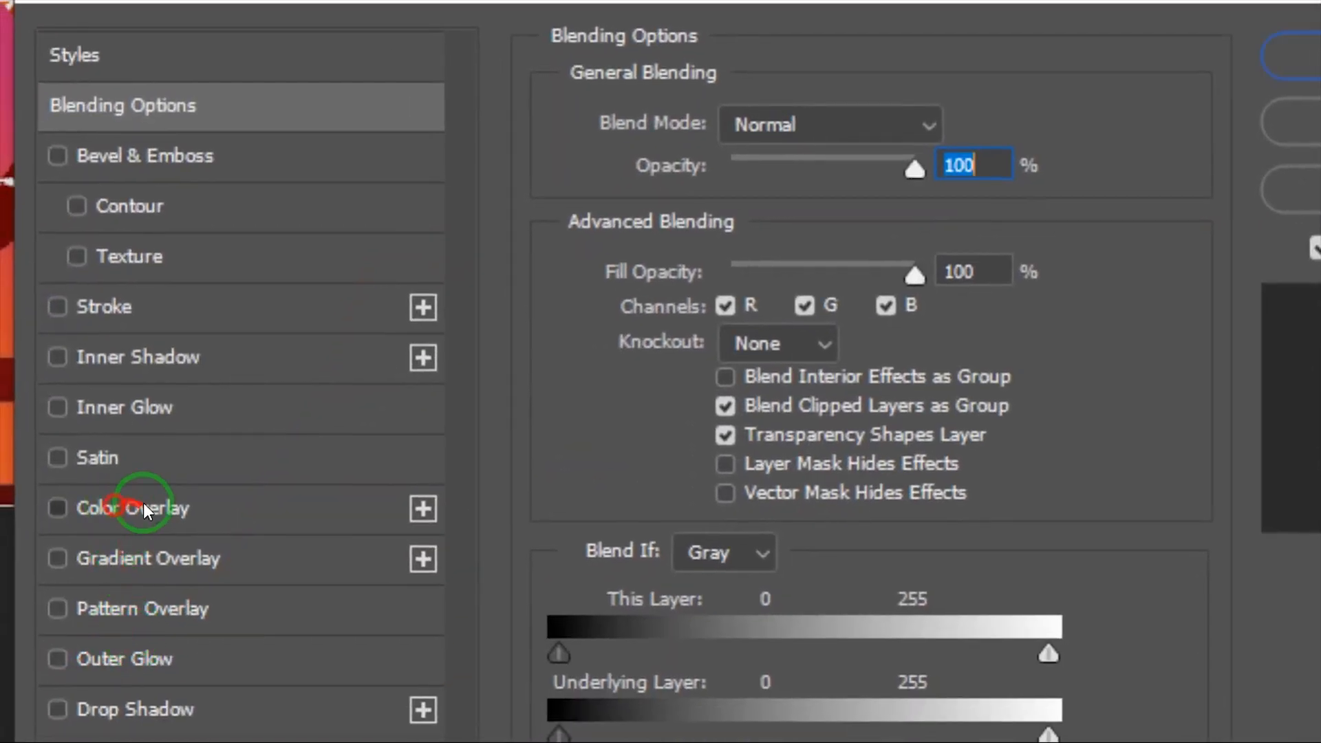
left_click(143, 508)
left_click(1293, 57)
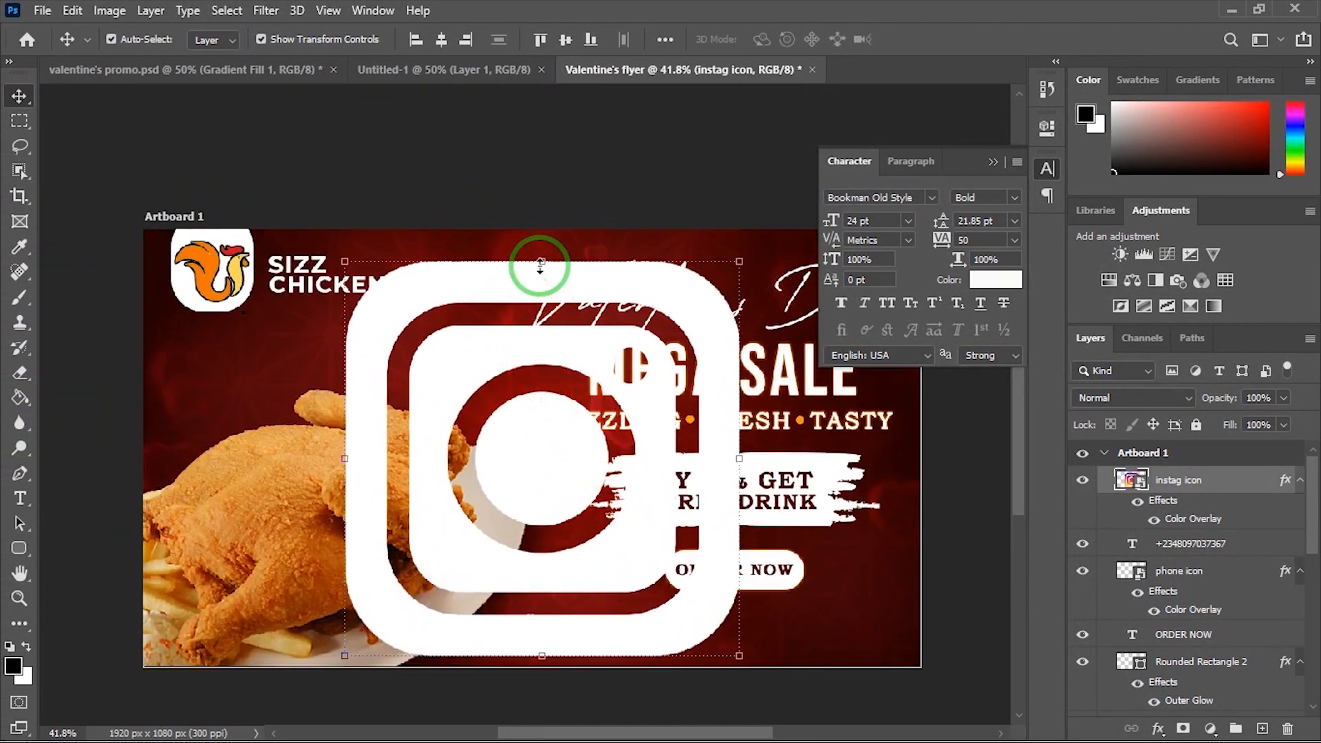
Step: Scale the Instagram icon down to about 1.89% and place it just after the phone number
key("ctrl+t")
left_click_drag(548, 340, 633, 470)
scroll(621, 530, "up", 2)
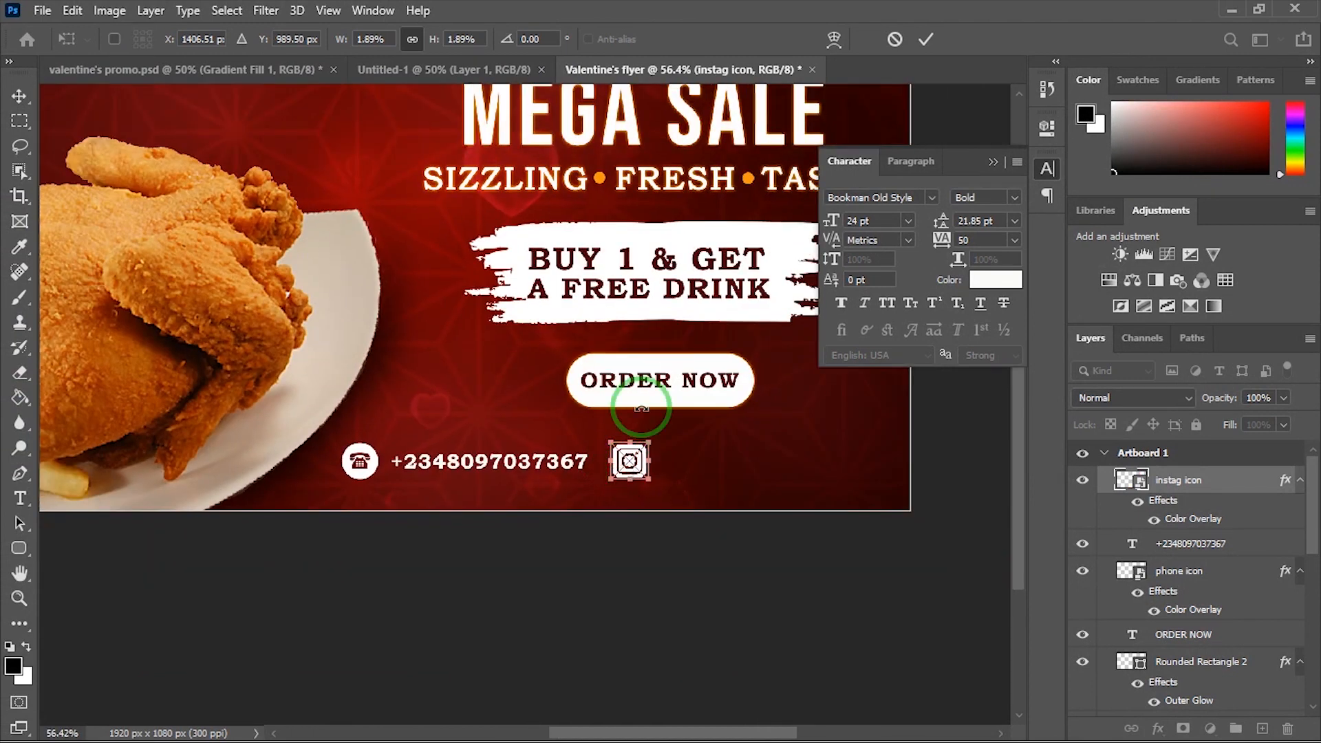
left_click(926, 39)
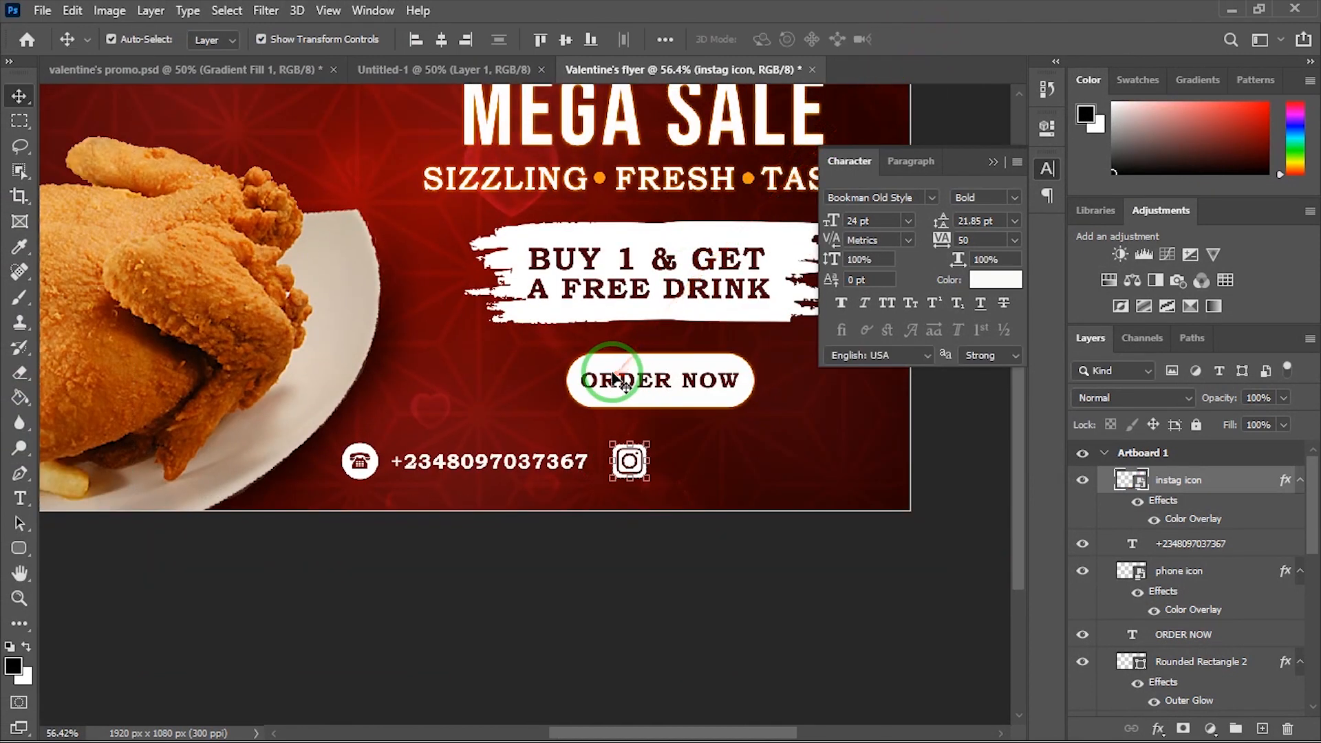
left_click(554, 464)
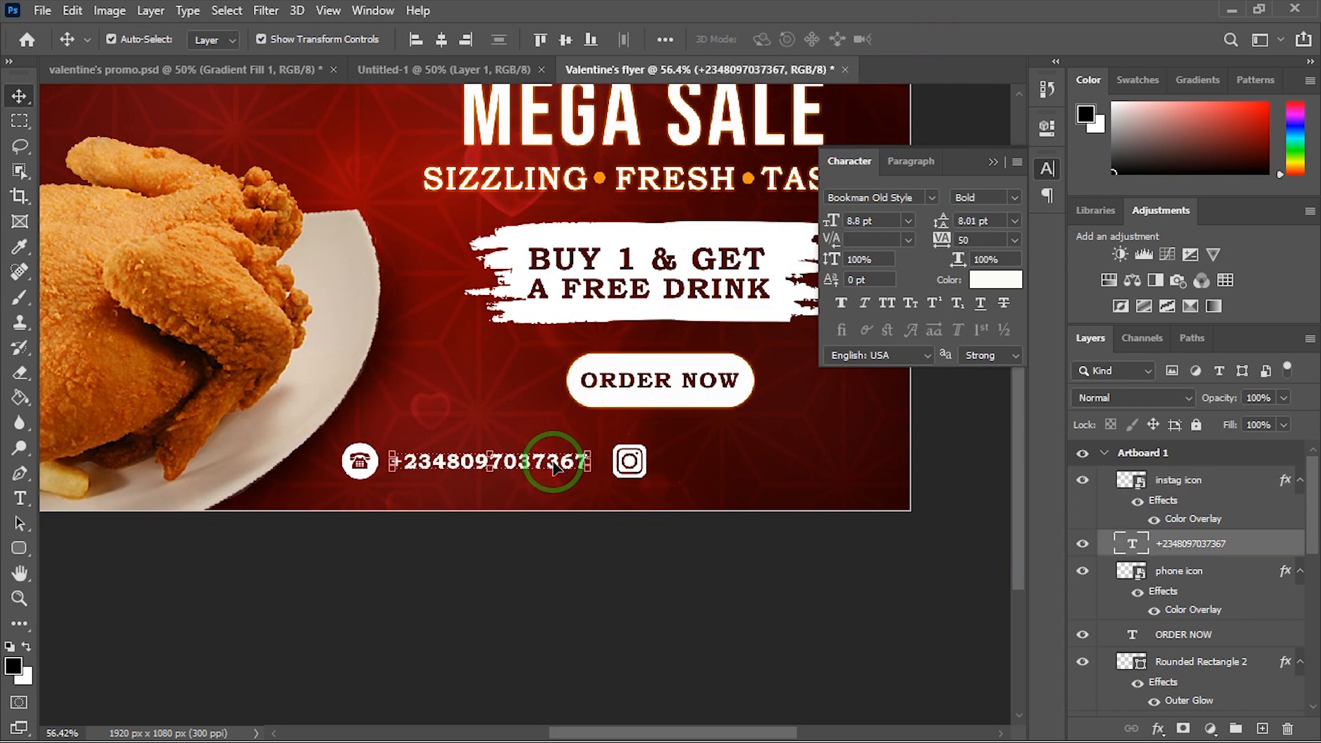
left_click_drag(562, 468, 846, 463)
double_click(833, 458)
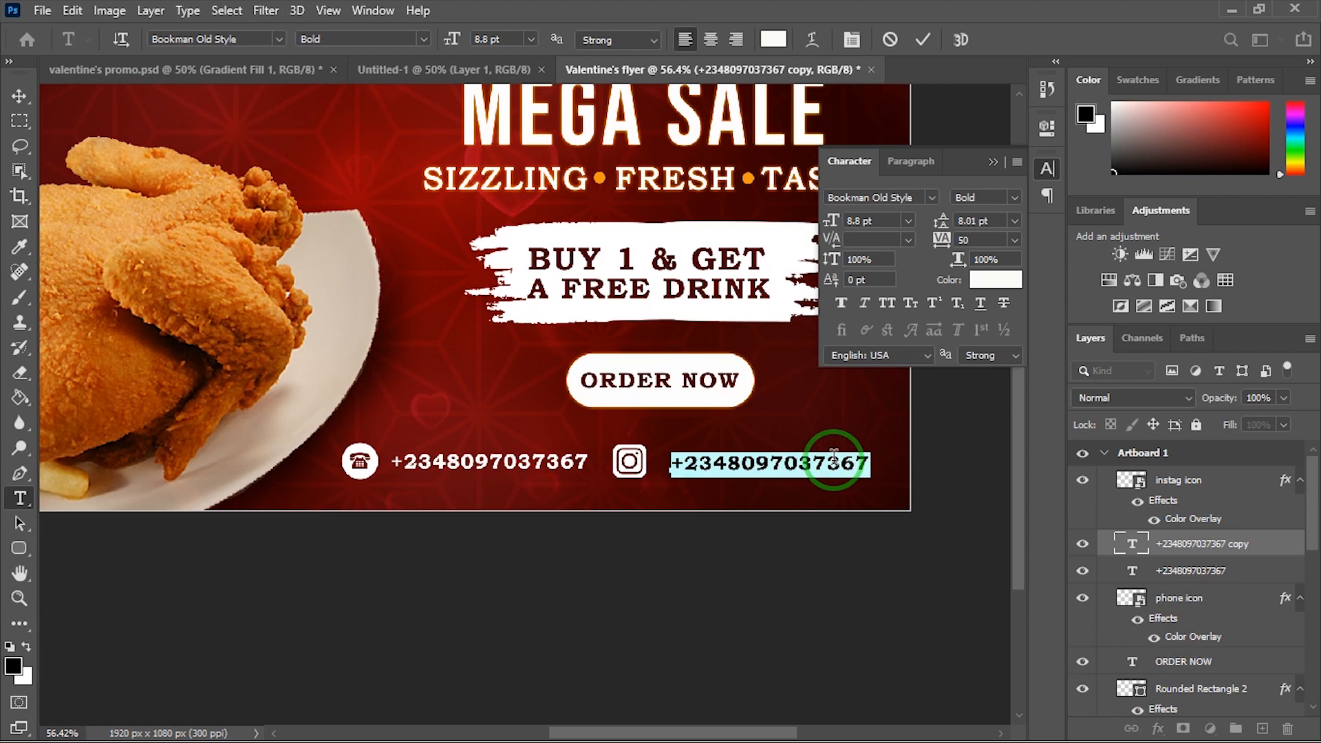
type("s")
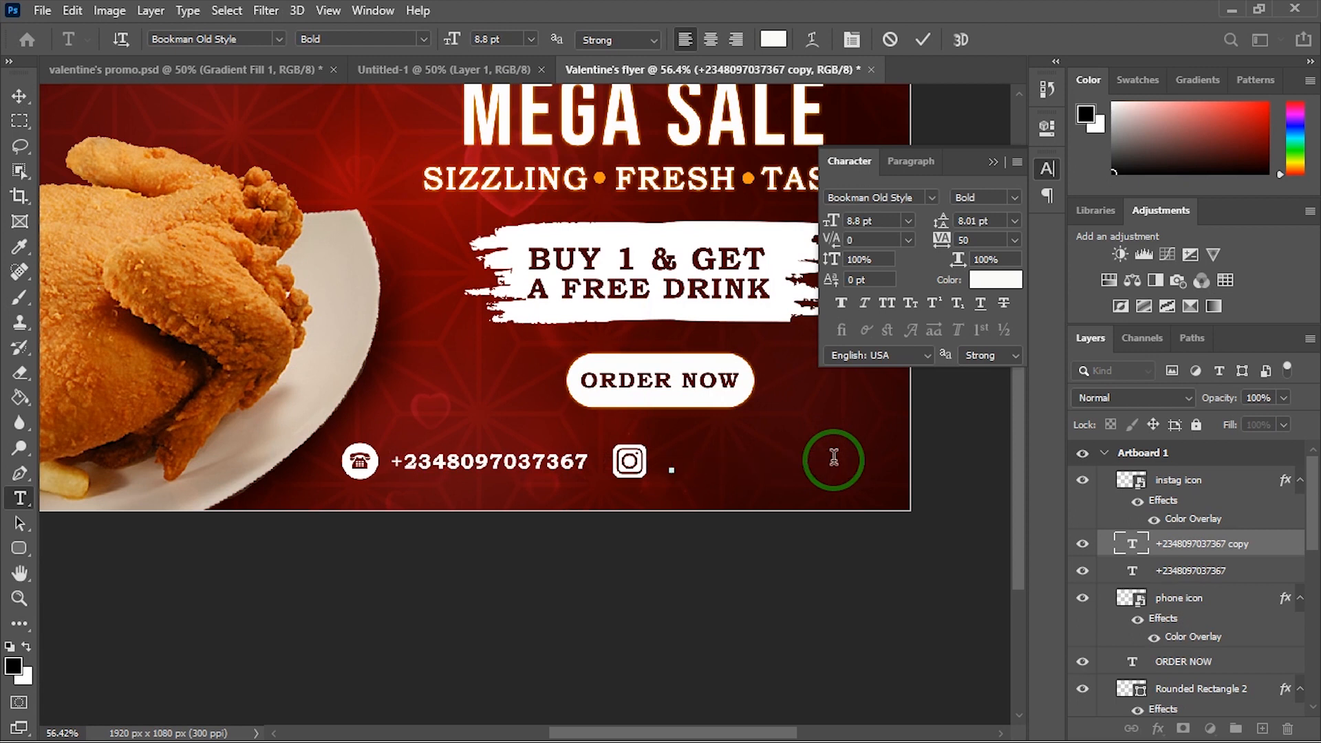
type("@SIZZ")
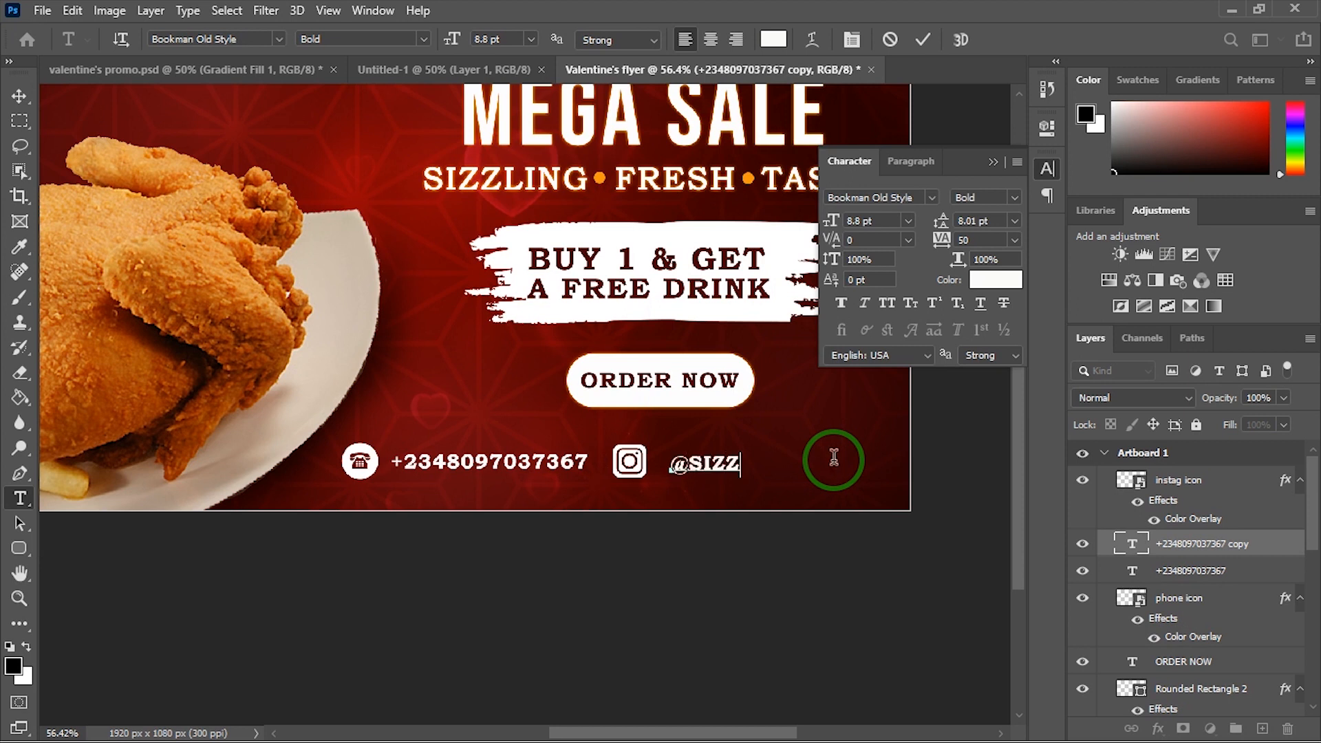
type("_CHICKEN")
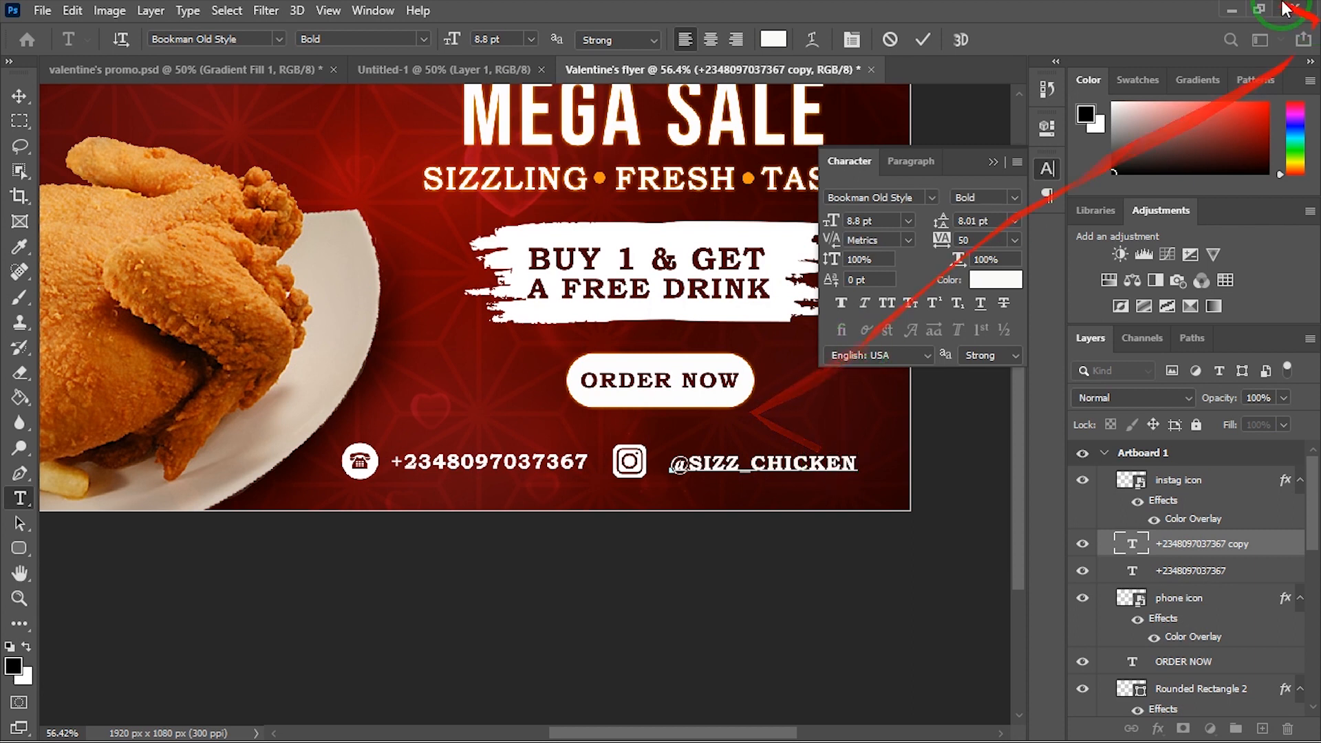
left_click(923, 39)
left_click_drag(830, 462, 832, 466)
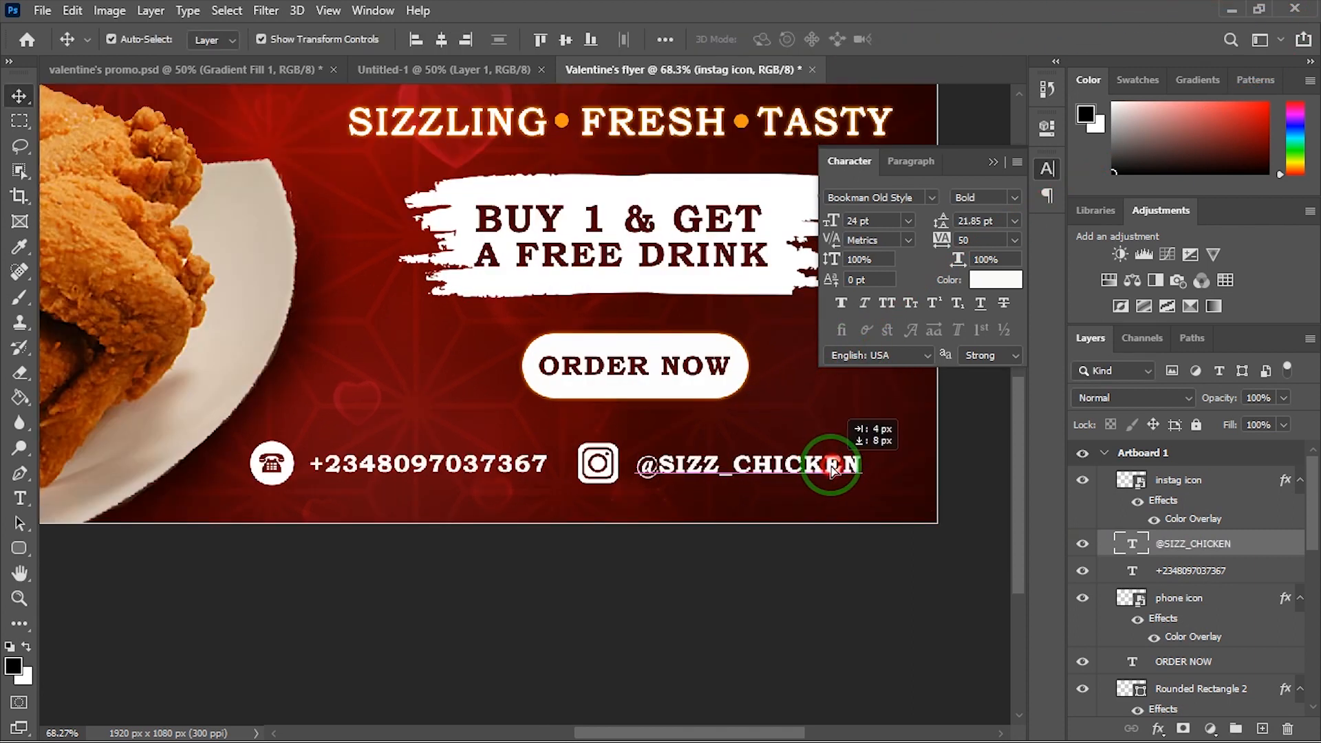
scroll(832, 468, "down", 3)
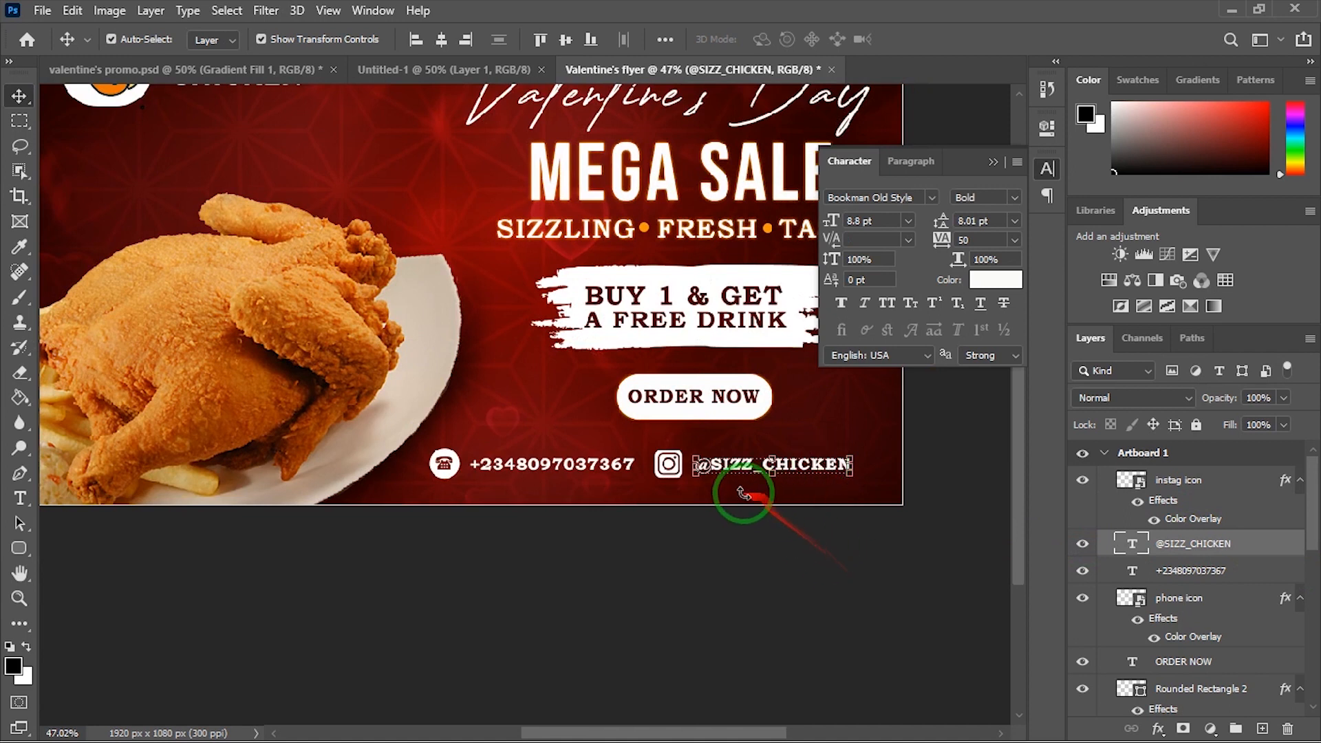
left_click_drag(733, 501, 762, 557)
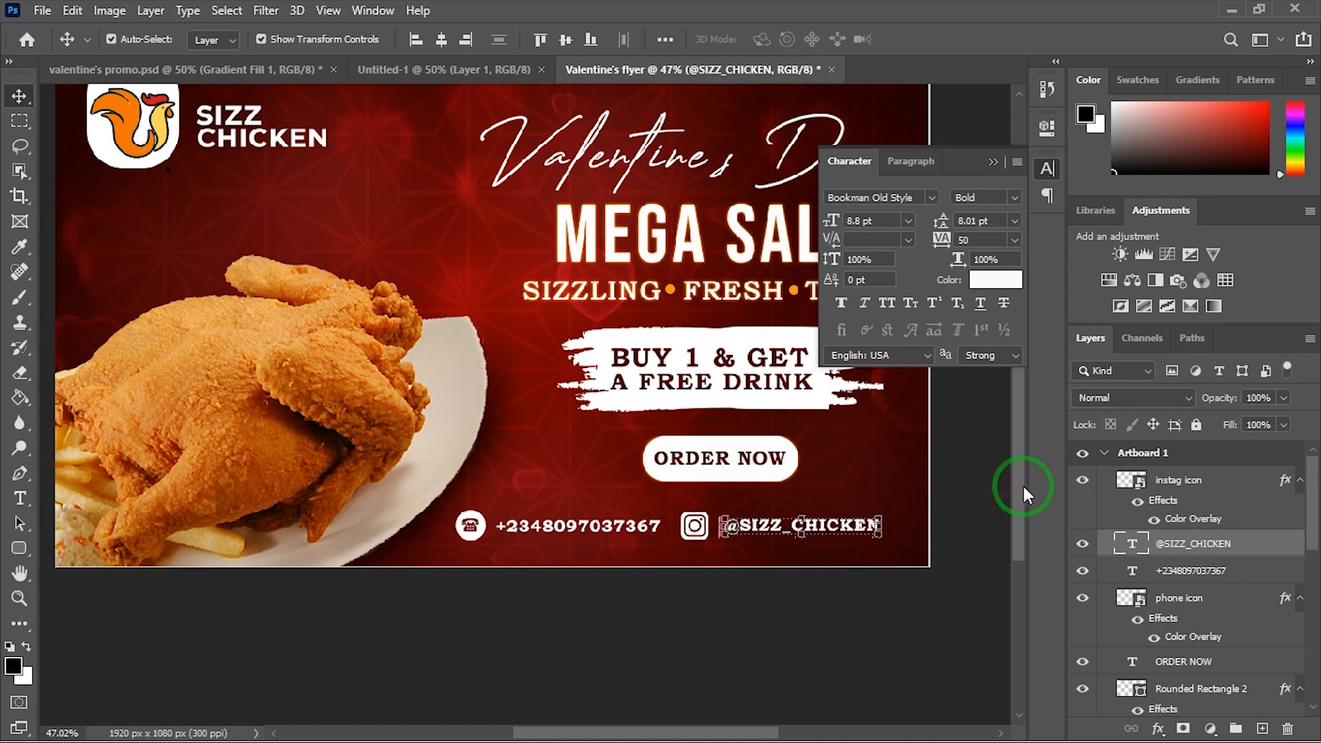
Step: Group the phone and Instagram icons with their texts and name the group Social media
left_click(1174, 486)
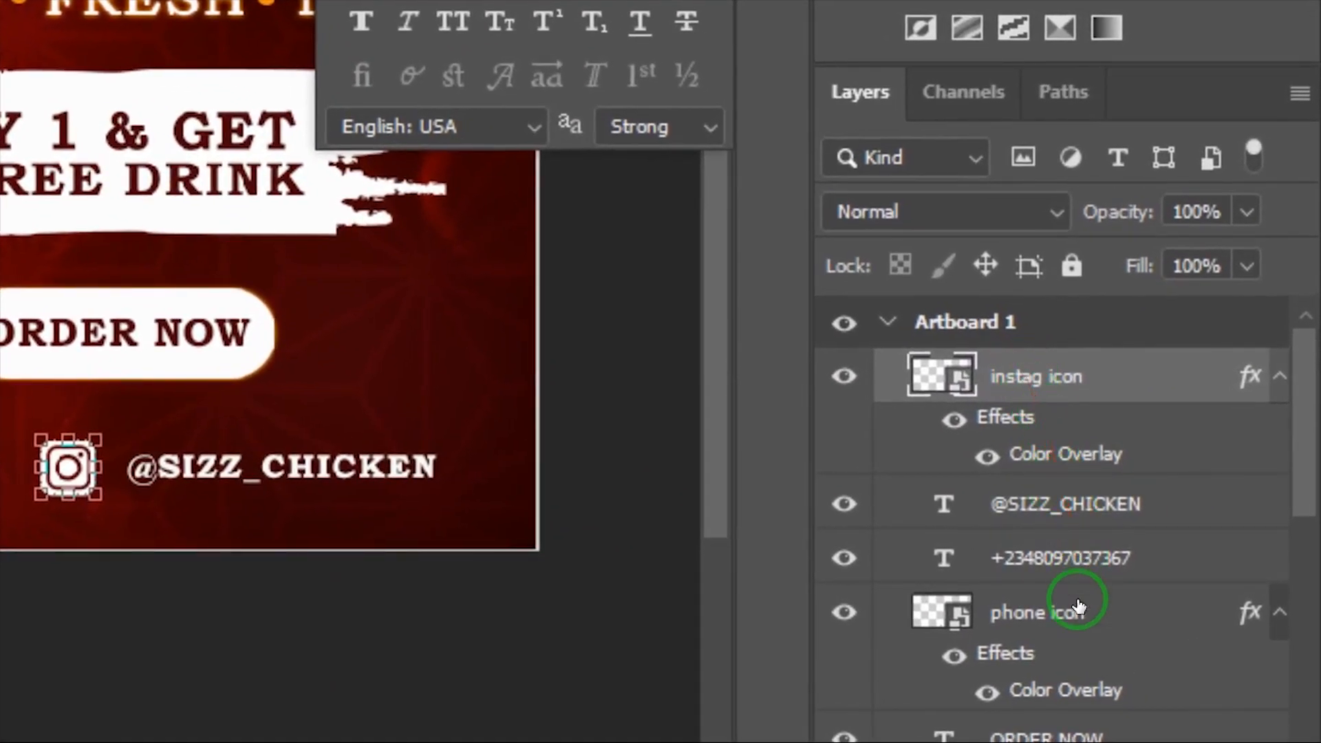
left_click(1077, 608, "shift")
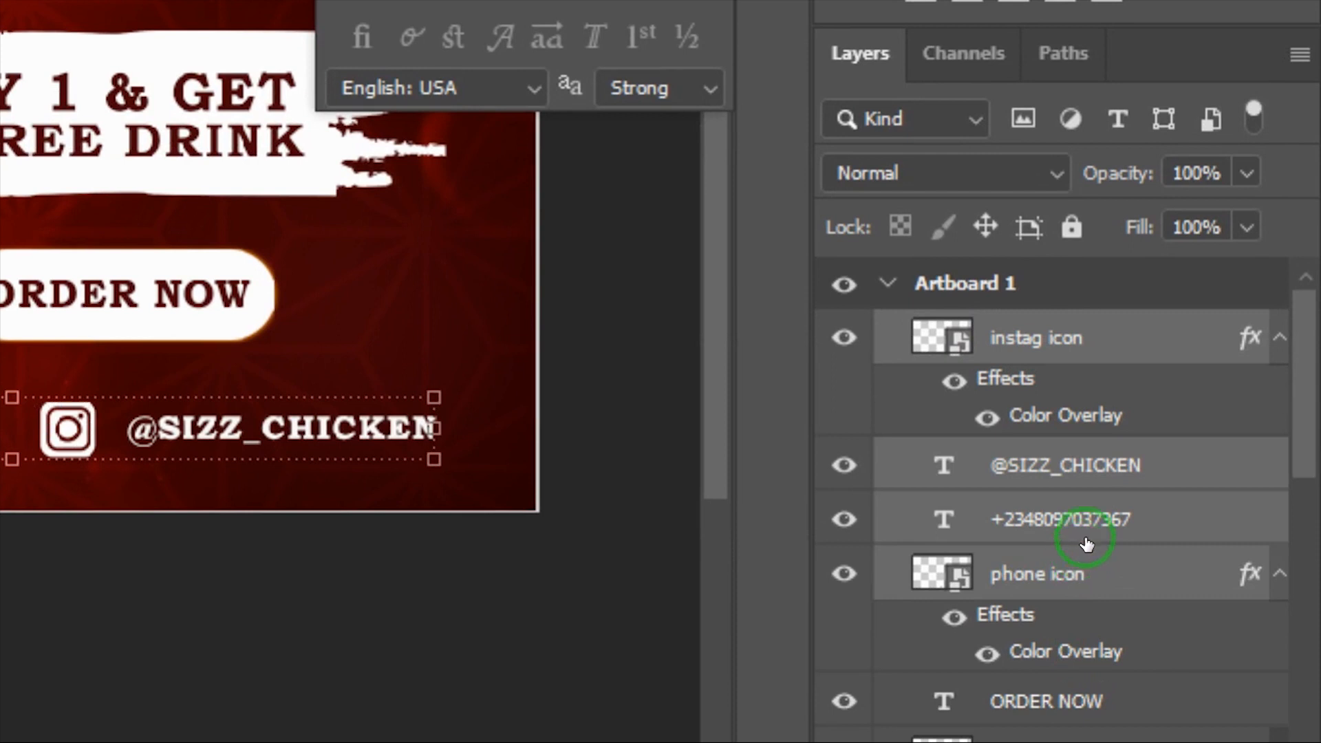
key("ctrl+g")
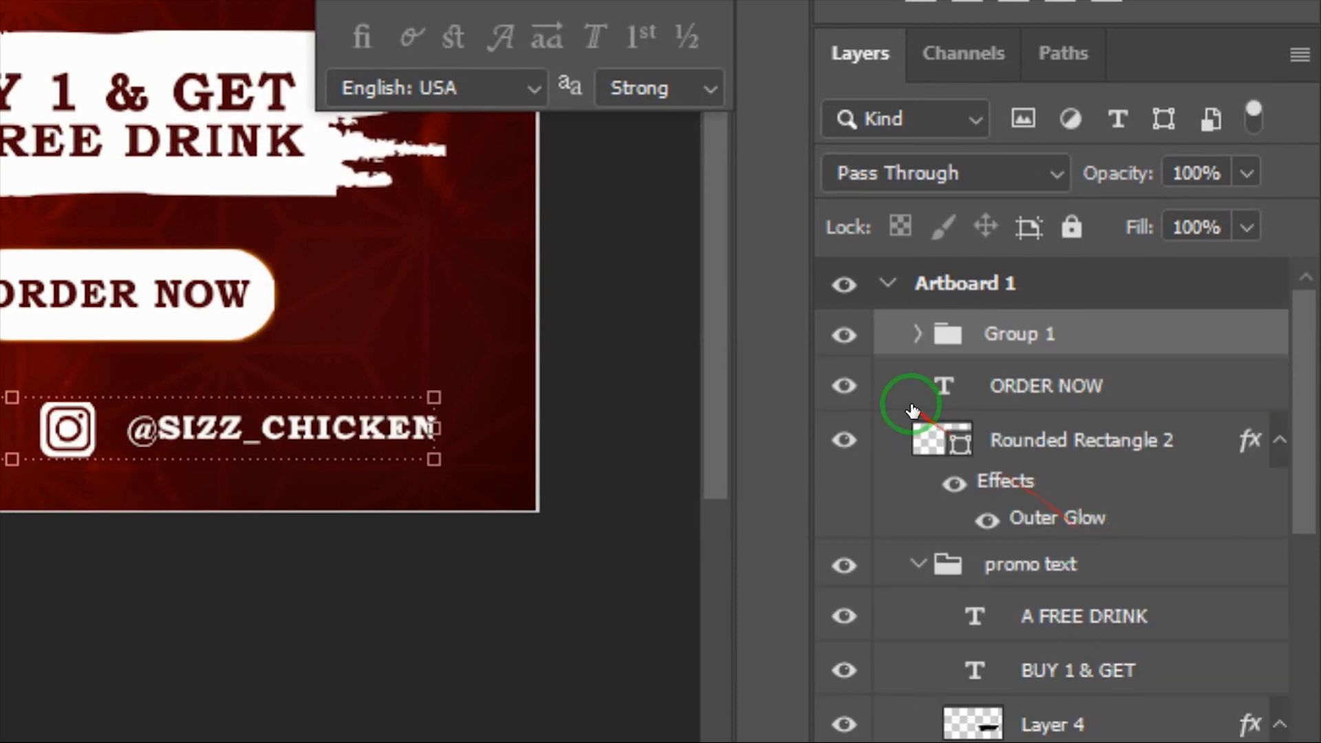
double_click(1036, 332)
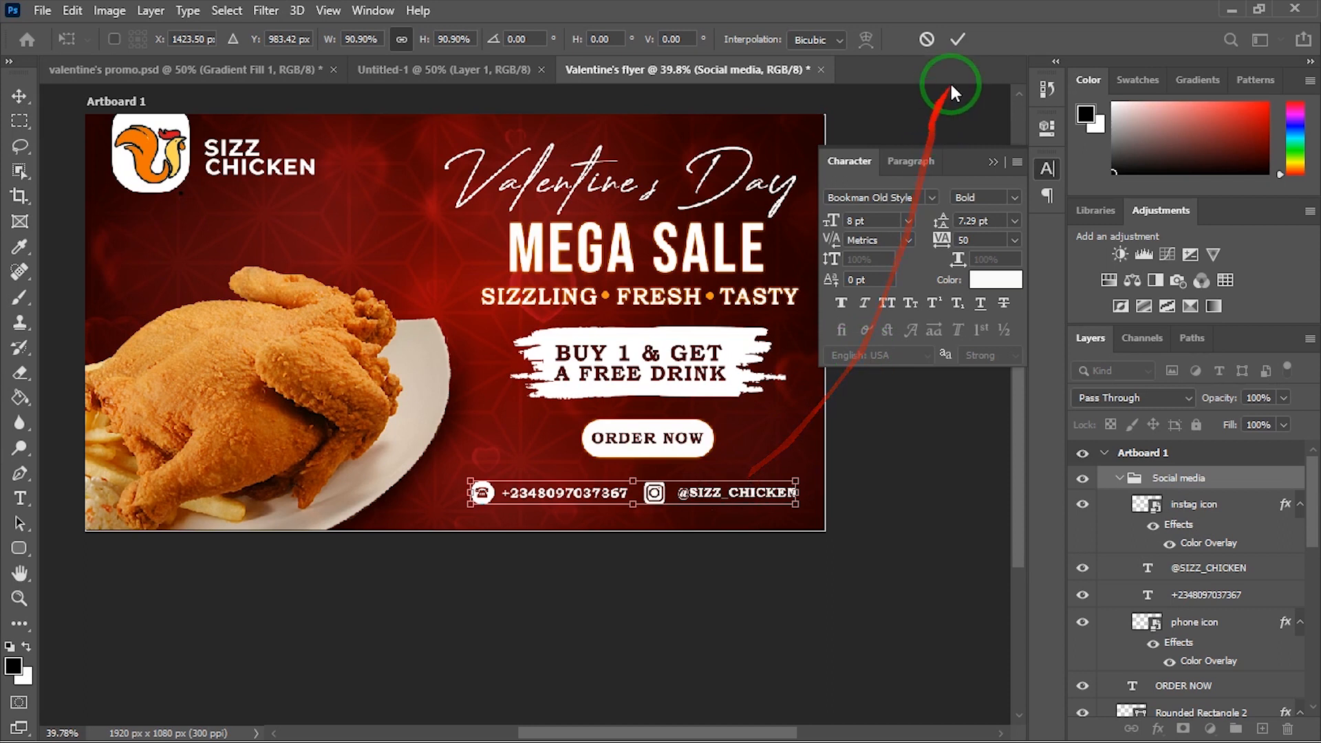
Step: Scale the Social media group to about 90.9% and place it centred below the ORDER NOW button
left_click(962, 38)
left_click(958, 546)
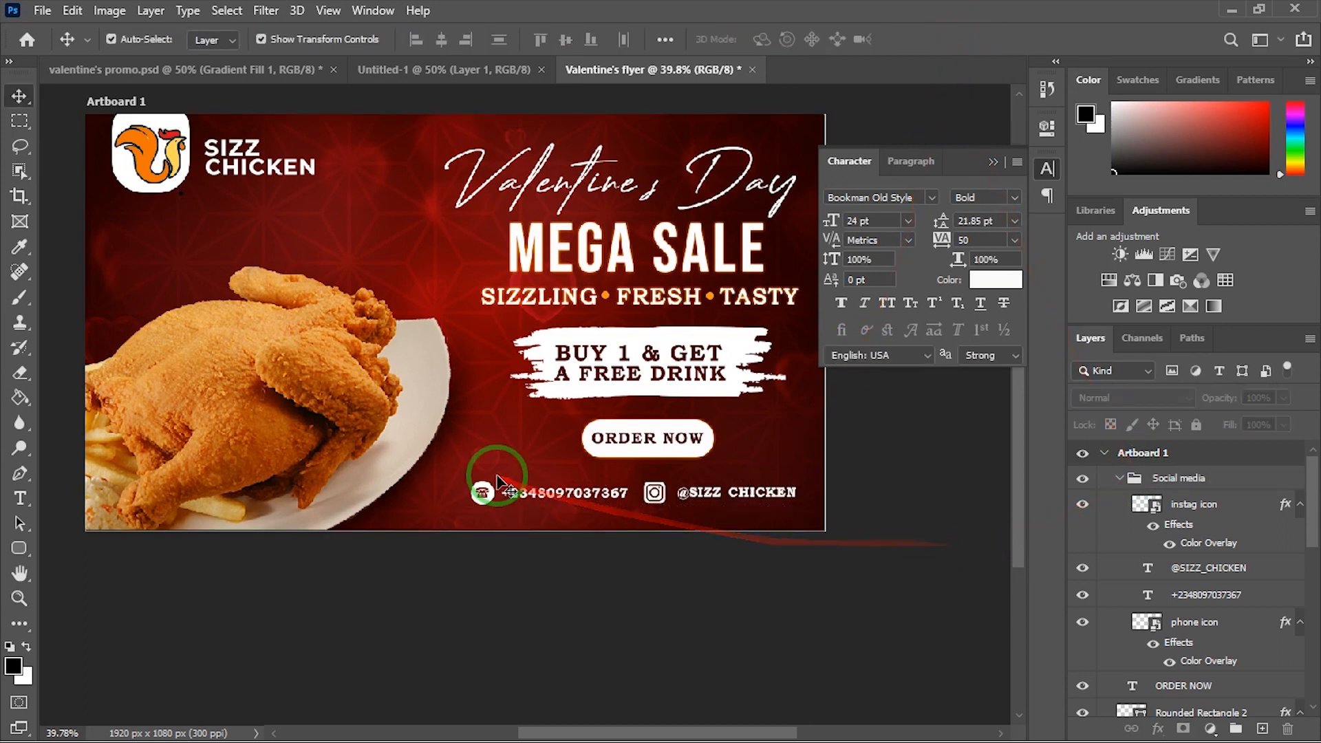
scroll(497, 475, "down", 2)
scroll(486, 475, "up", 2)
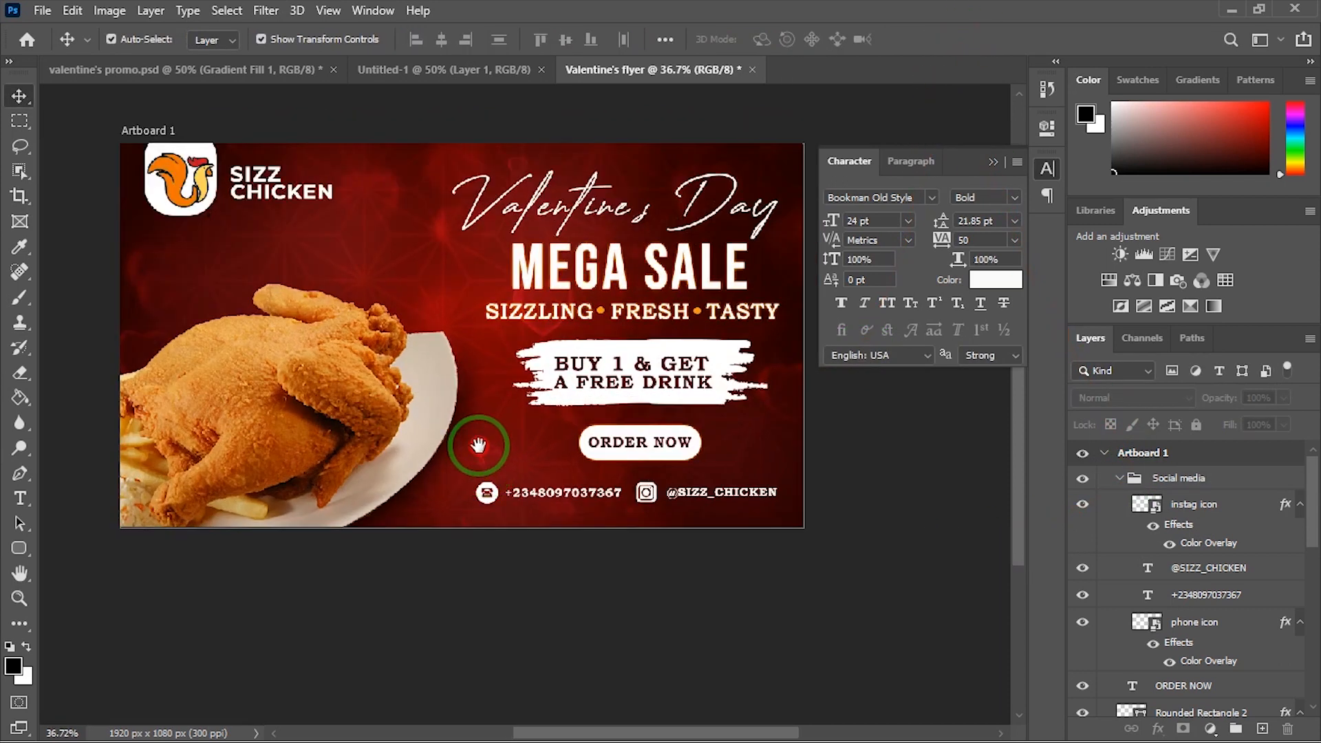
left_click_drag(478, 446, 569, 522)
Step: Place smoke.png as an embedded object and position it over the chicken and plate
left_click(42, 11)
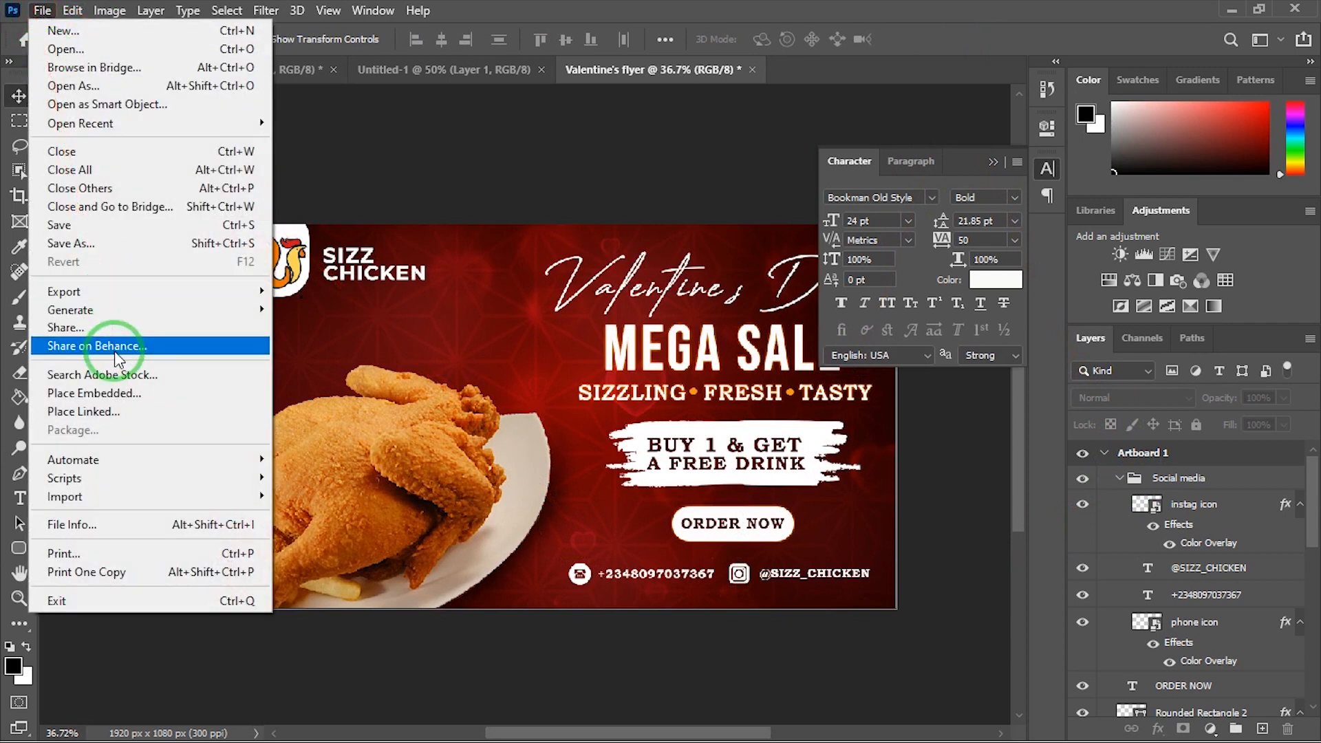
left_click(107, 391)
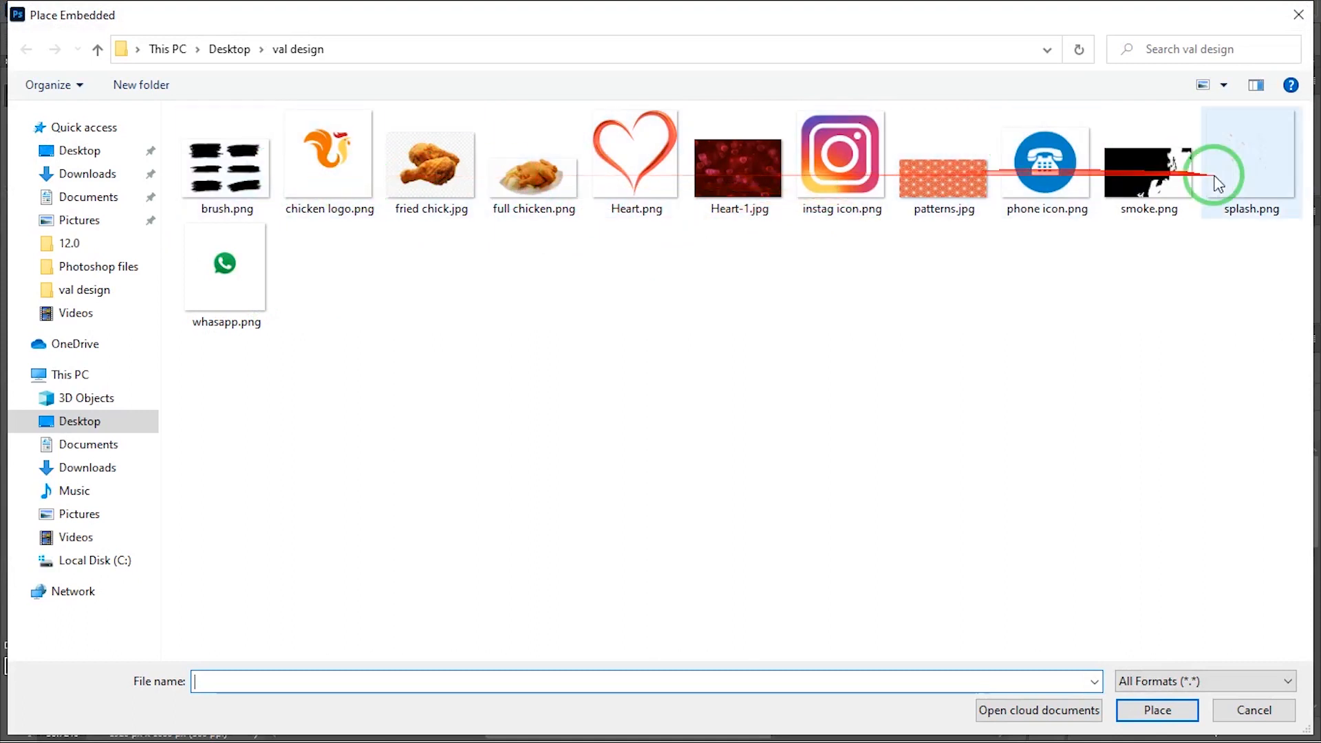
double_click(1149, 172)
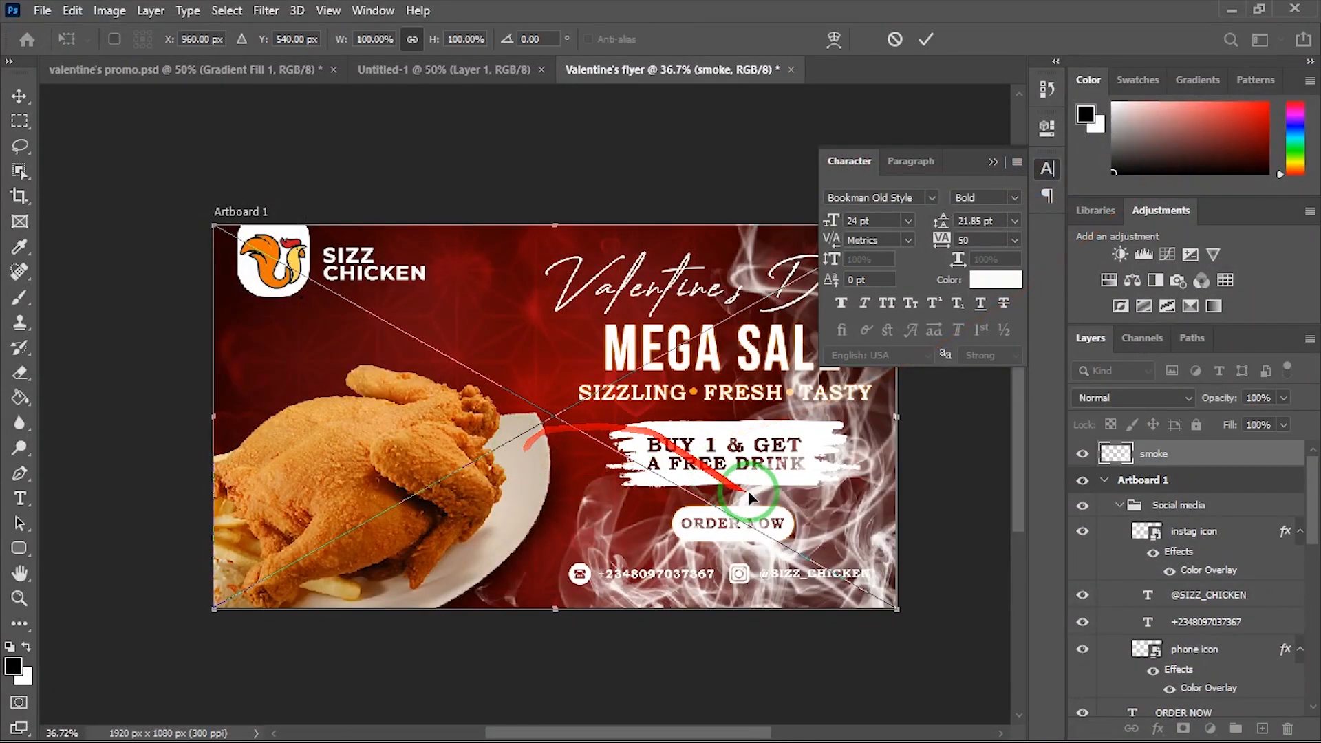
left_click_drag(530, 460, 556, 451)
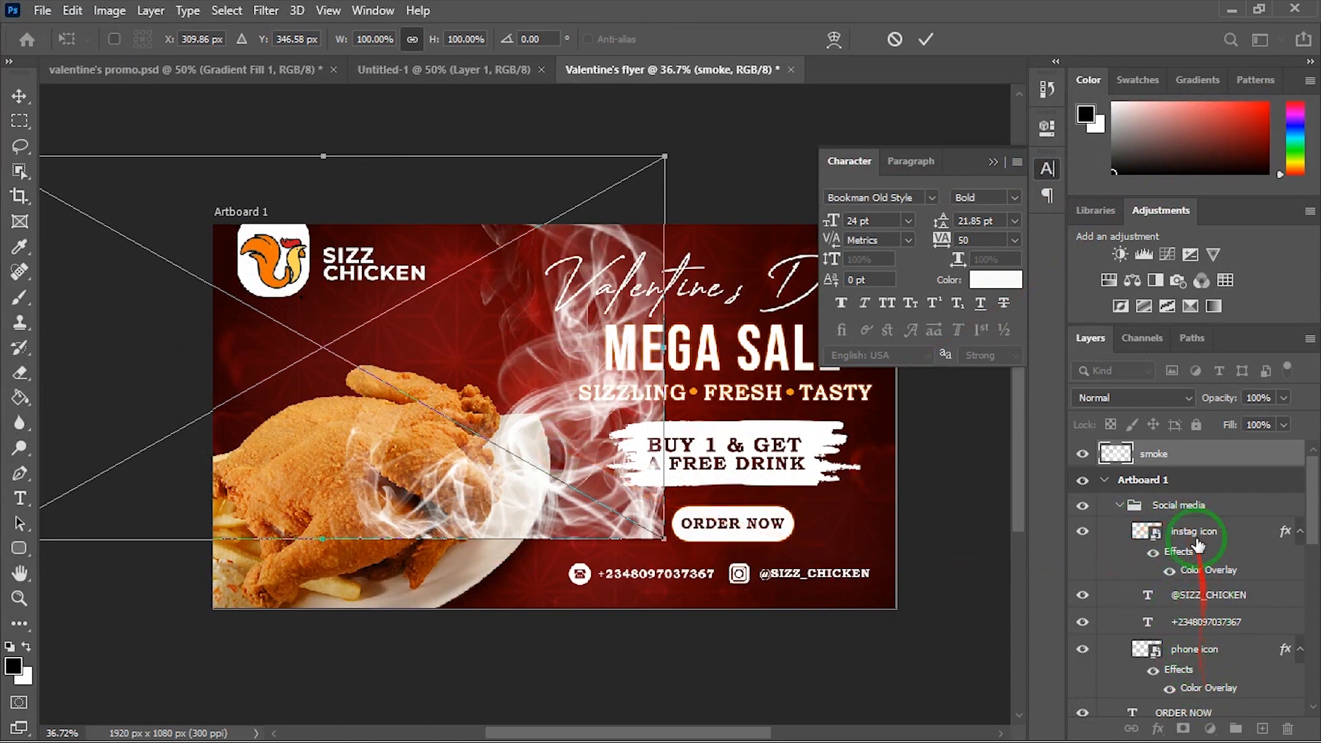
left_click(922, 39)
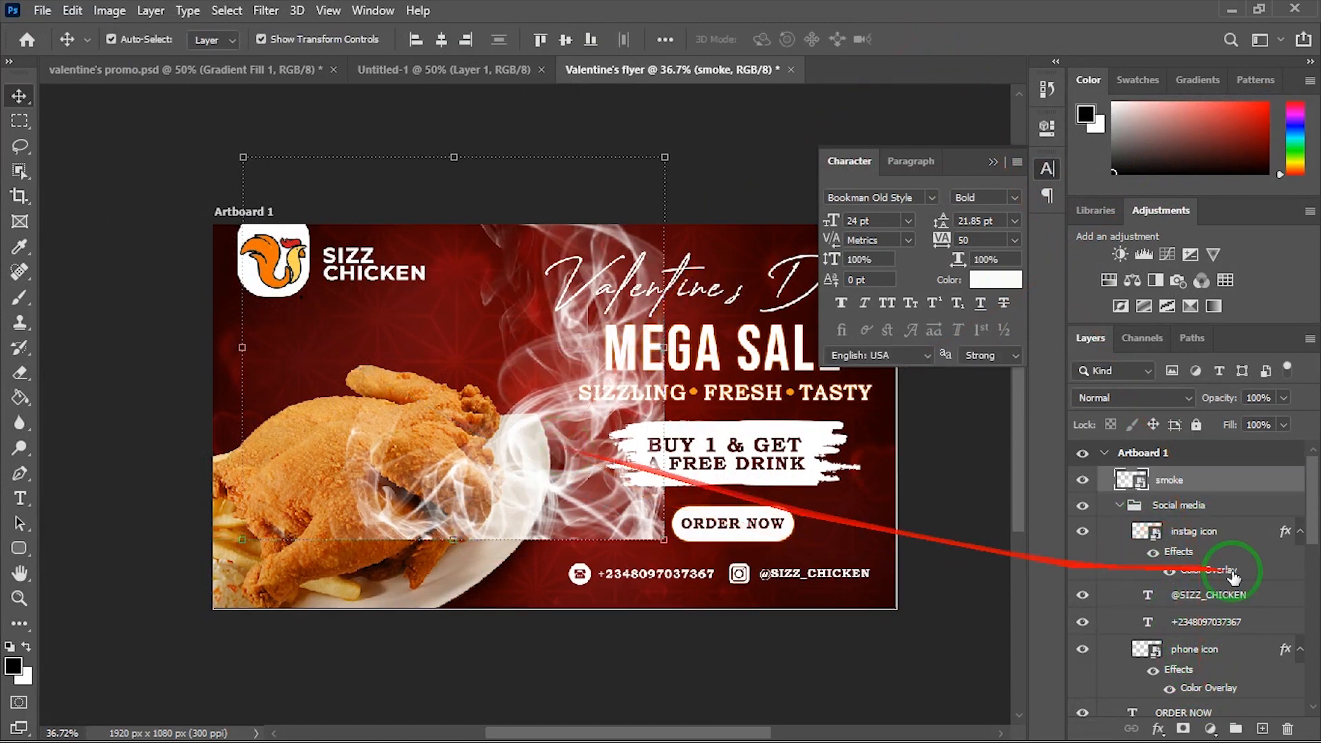
Step: Add a layer mask to the smoke layer and shift the smoke further over the chicken, away from the headline
key("super")
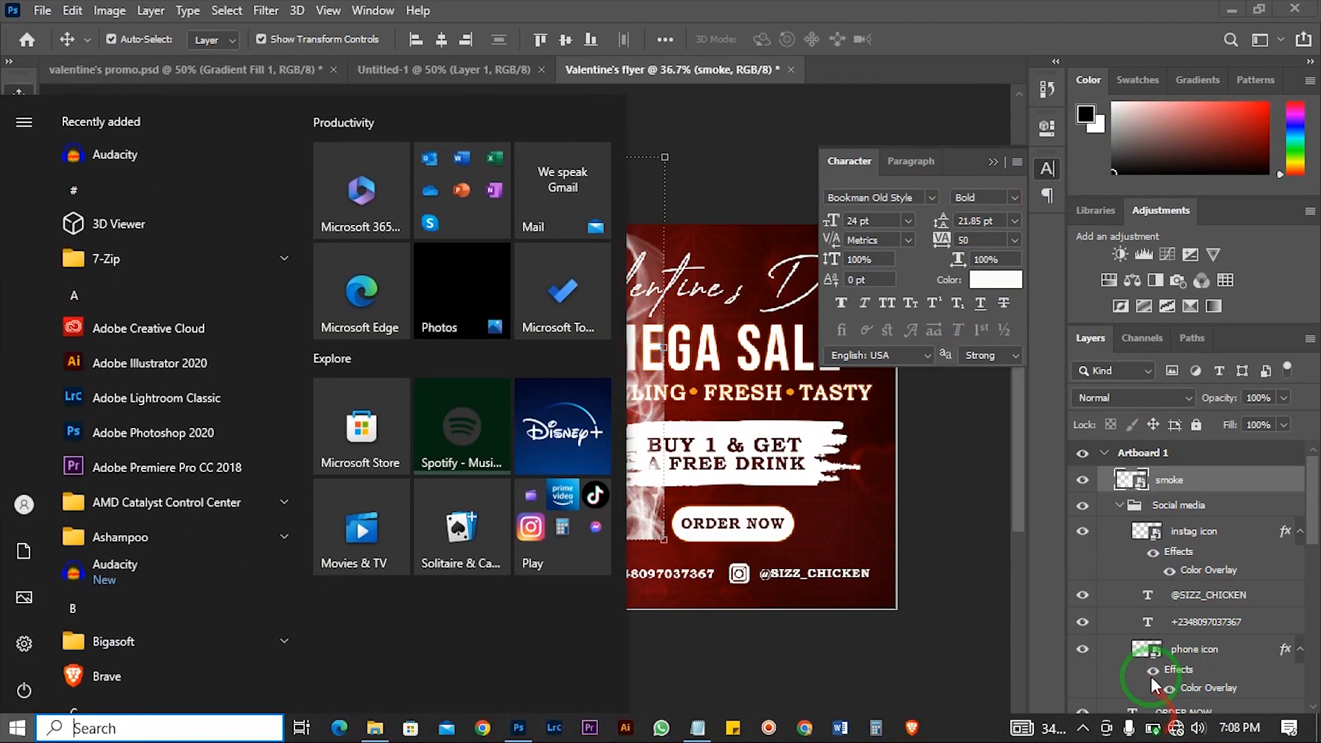
key("super")
left_click(1186, 729)
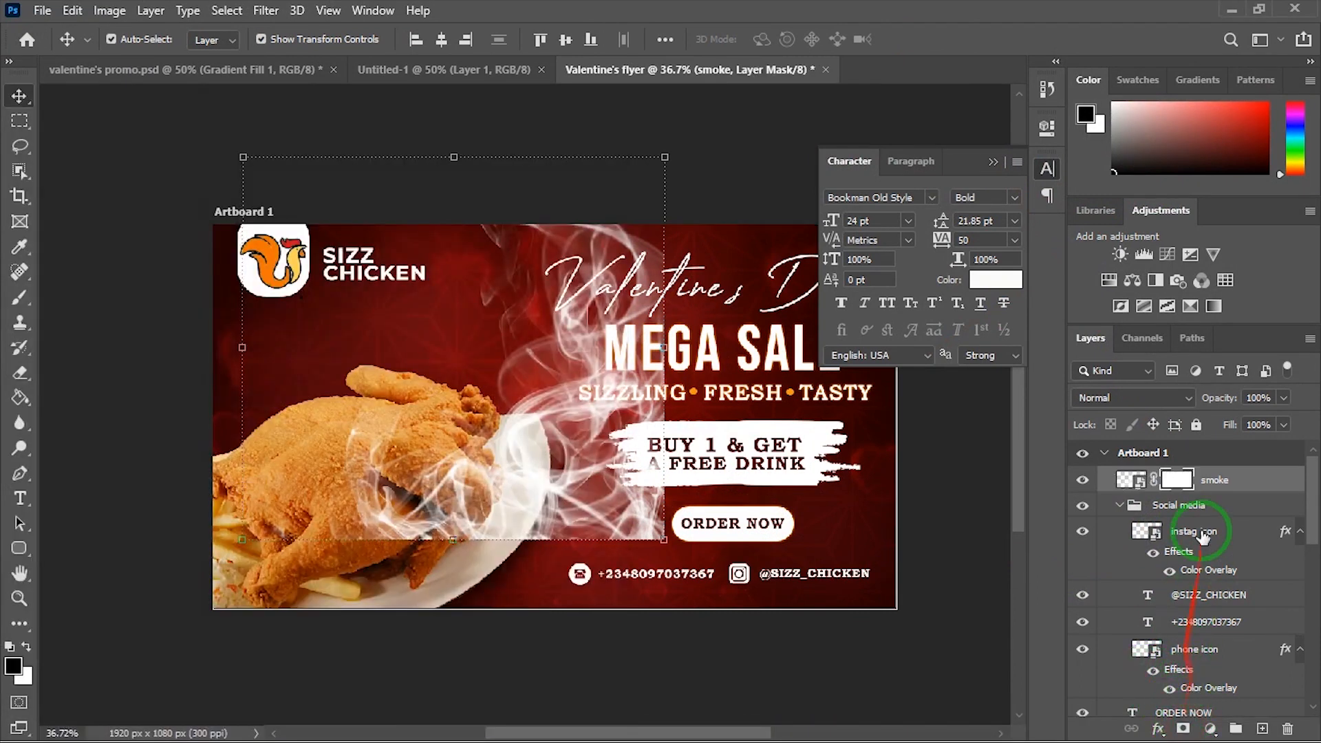
left_click_drag(543, 511, 503, 513)
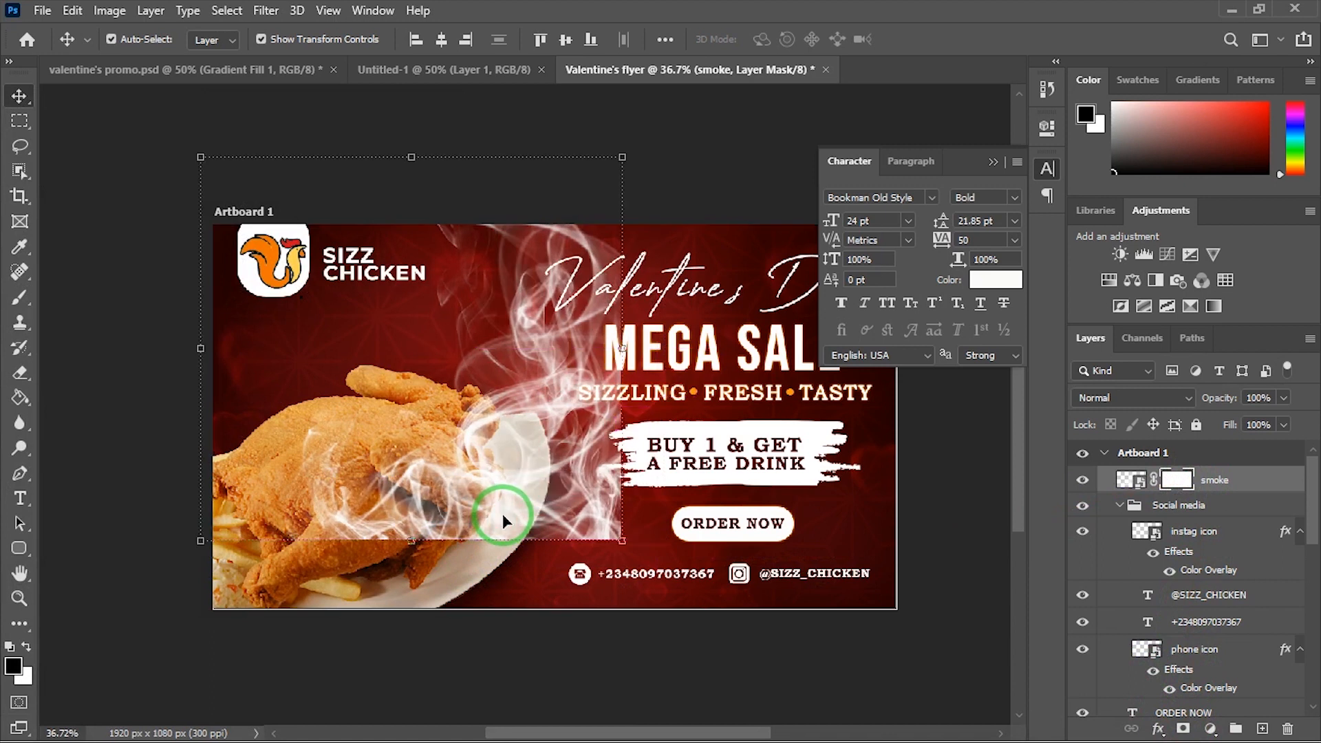
Step: Paint black on the smoke layer's mask with a soft 500 px brush to hide the smoke's hard right and lower edges
key("b")
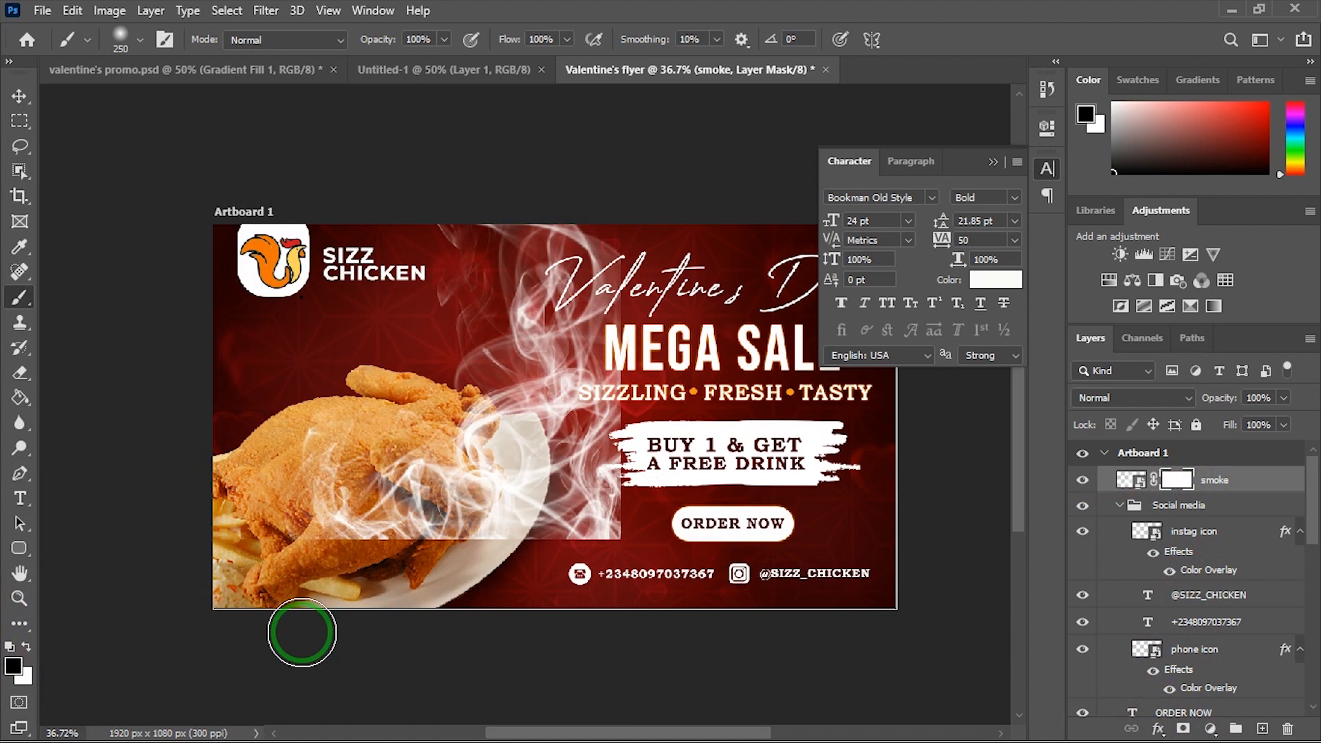
key("bracketright")
key("bracketright")
mouse_move(301, 632)
left_mouse_down()
mouse_move(402, 583)
mouse_move(619, 561)
mouse_move(295, 605)
left_mouse_up()
mouse_move(765, 505)
left_mouse_down()
mouse_move(662, 332)
mouse_move(665, 277)
mouse_move(673, 522)
mouse_move(654, 573)
mouse_move(662, 192)
mouse_move(528, 181)
mouse_move(474, 207)
mouse_move(275, 436)
mouse_move(277, 548)
mouse_move(381, 583)
left_mouse_up()
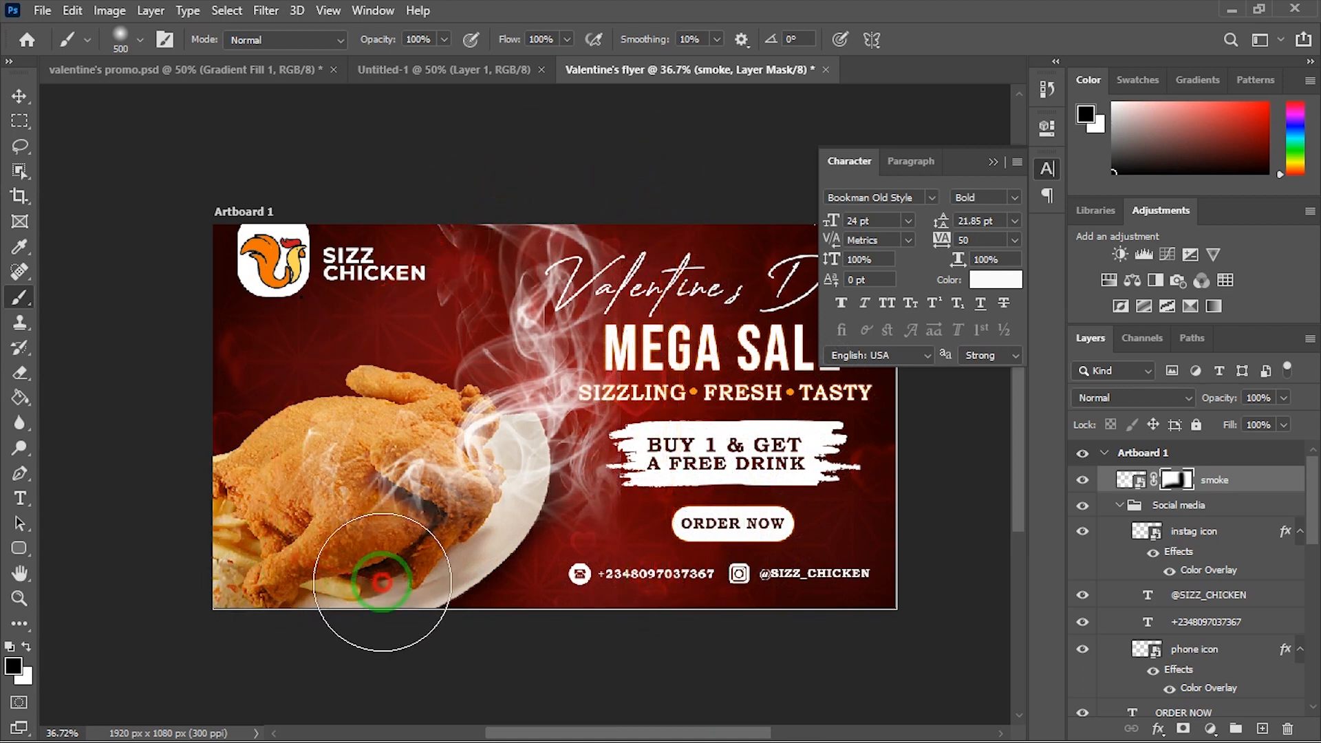
Step: Set the smoke layer's blend mode to Overlay
left_click(19, 96)
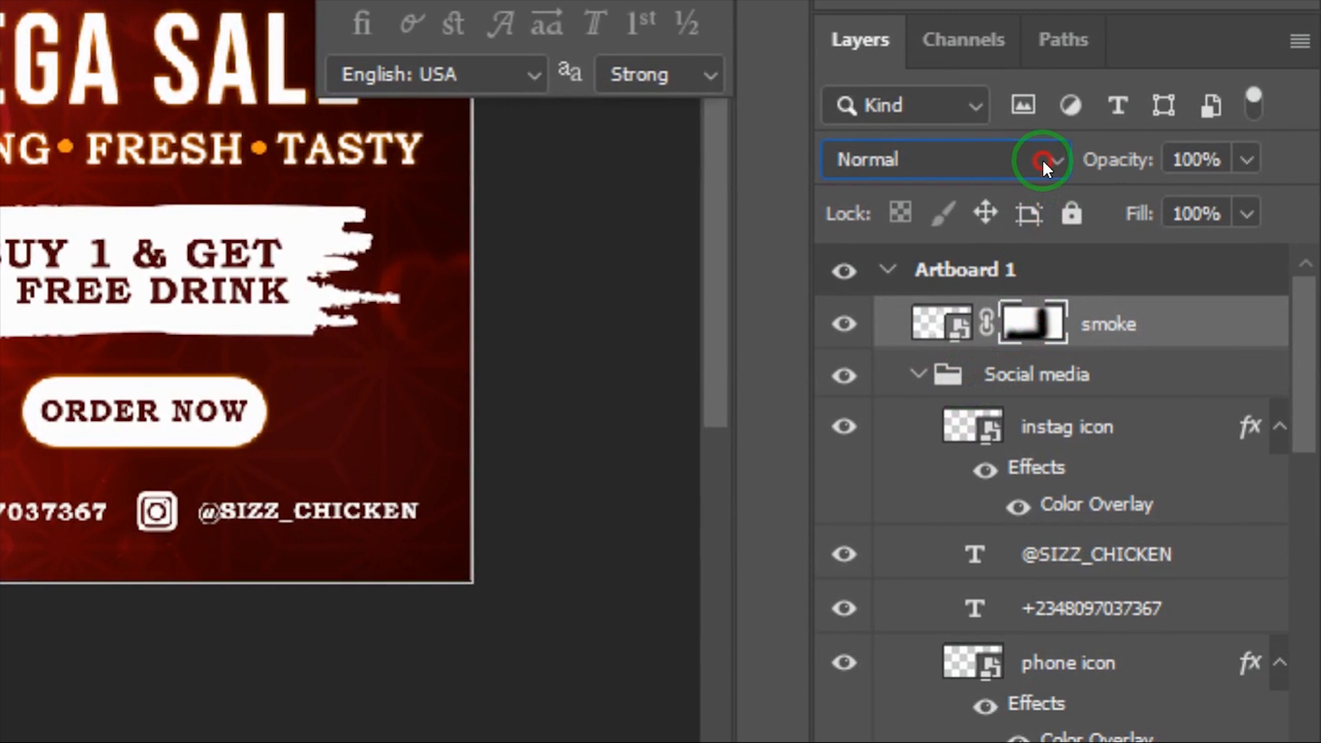
left_click(1042, 158)
left_click(921, 361)
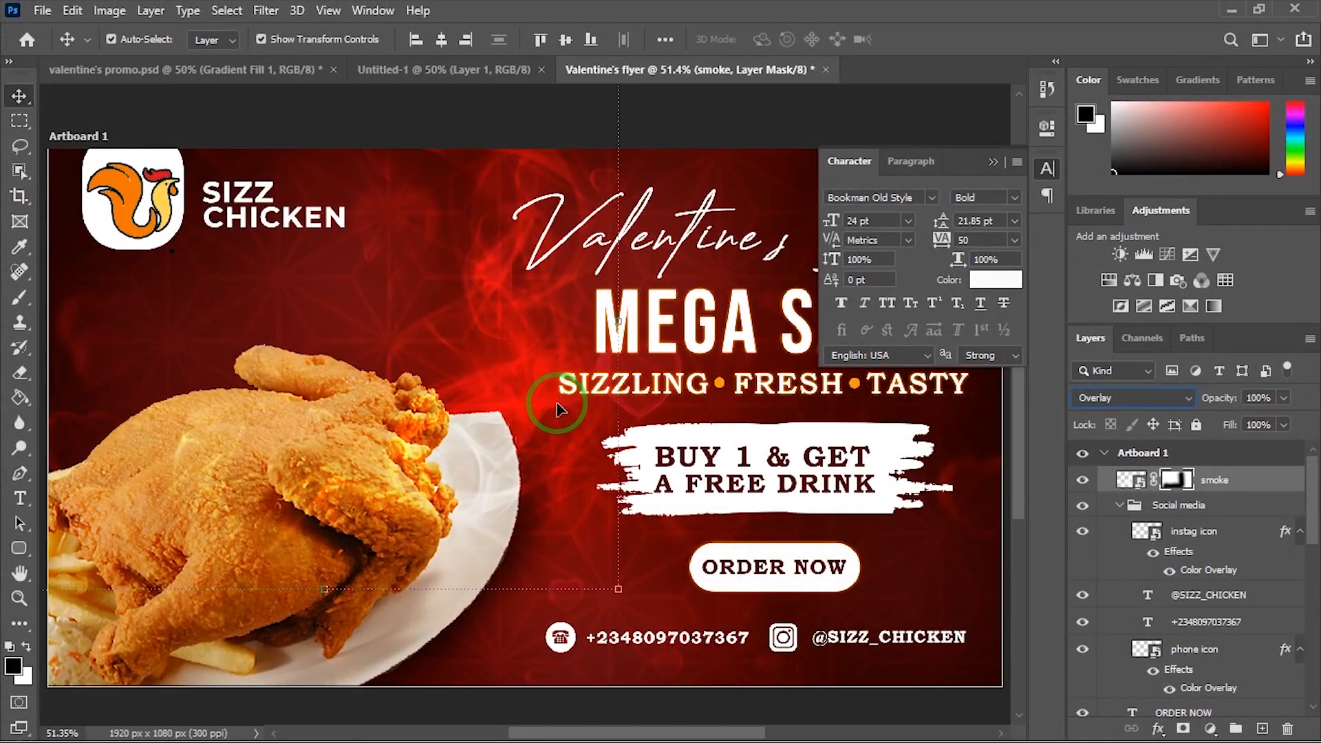
Step: Move the smoke layer left above the chicken and brush its mask to hide its lower edge over the meat
scroll(557, 409, "down", 3)
left_click_drag(538, 398, 461, 401)
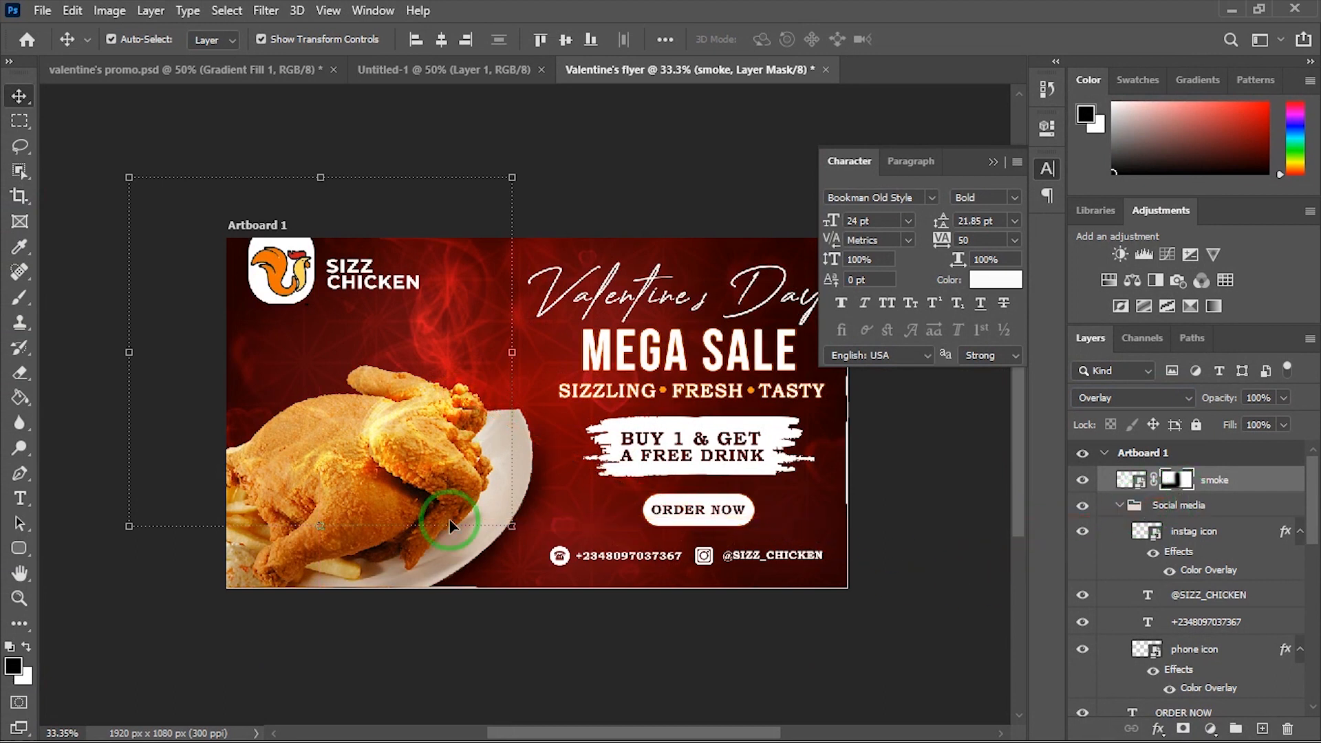
key("b")
mouse_move(176, 531)
left_mouse_down()
mouse_move(342, 502)
mouse_move(361, 471)
mouse_move(390, 469)
mouse_move(359, 454)
mouse_move(459, 465)
mouse_move(295, 458)
left_mouse_up()
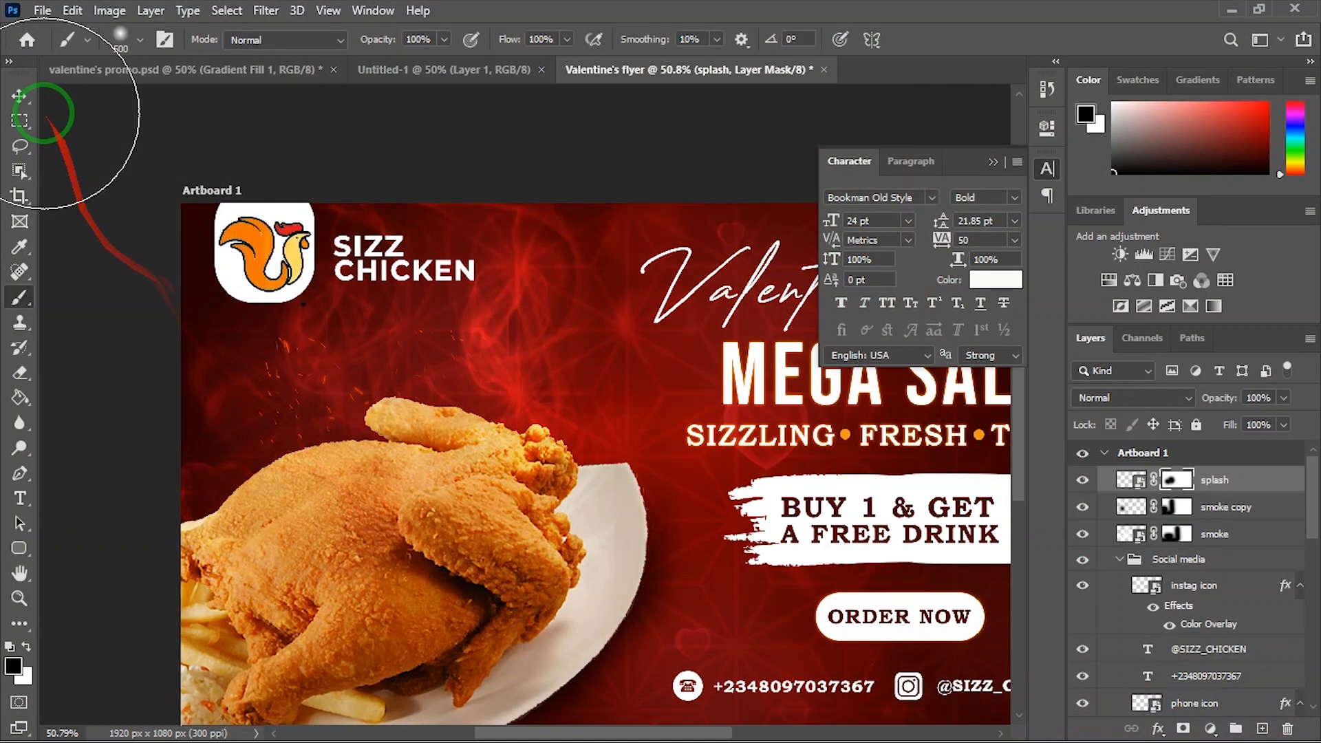
Step: Place fried chick.jpg as an embedded object on the flyer, above the splash layer
left_click(22, 98)
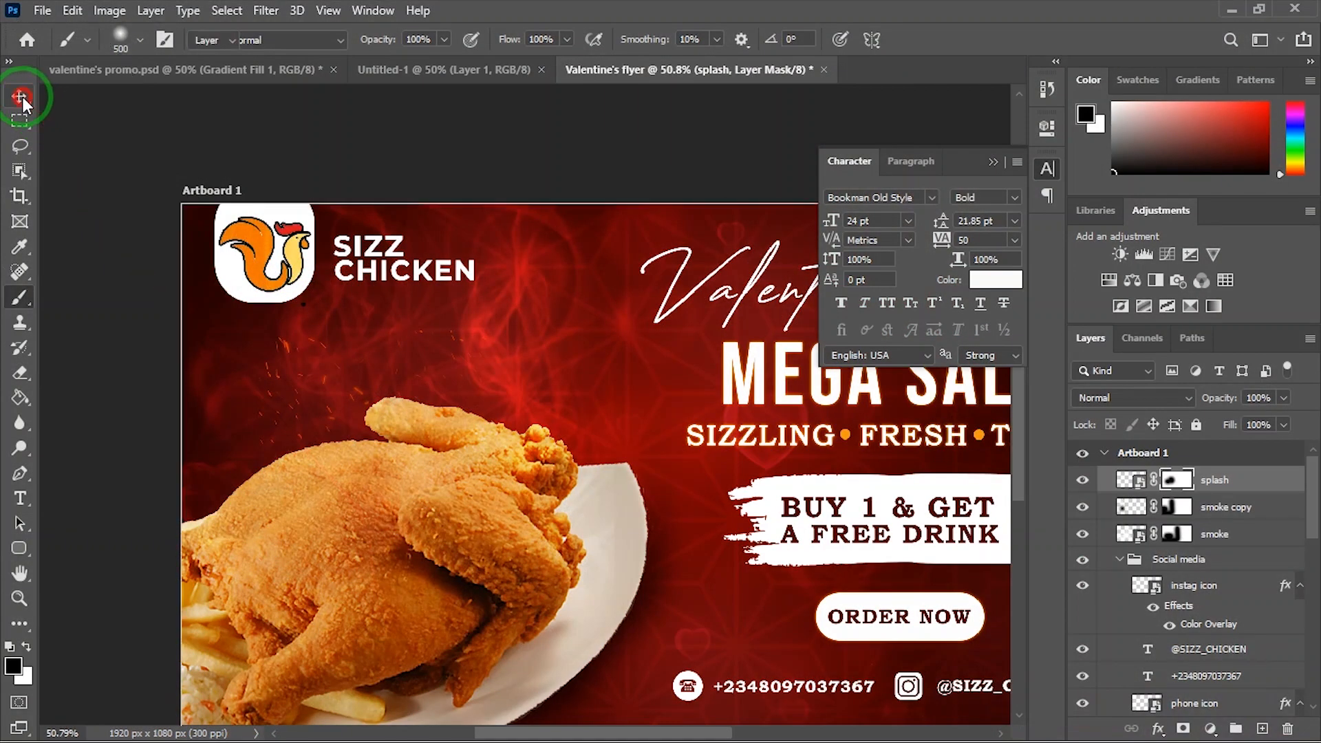
scroll(480, 348, "down", 3)
left_click_drag(616, 480, 454, 412)
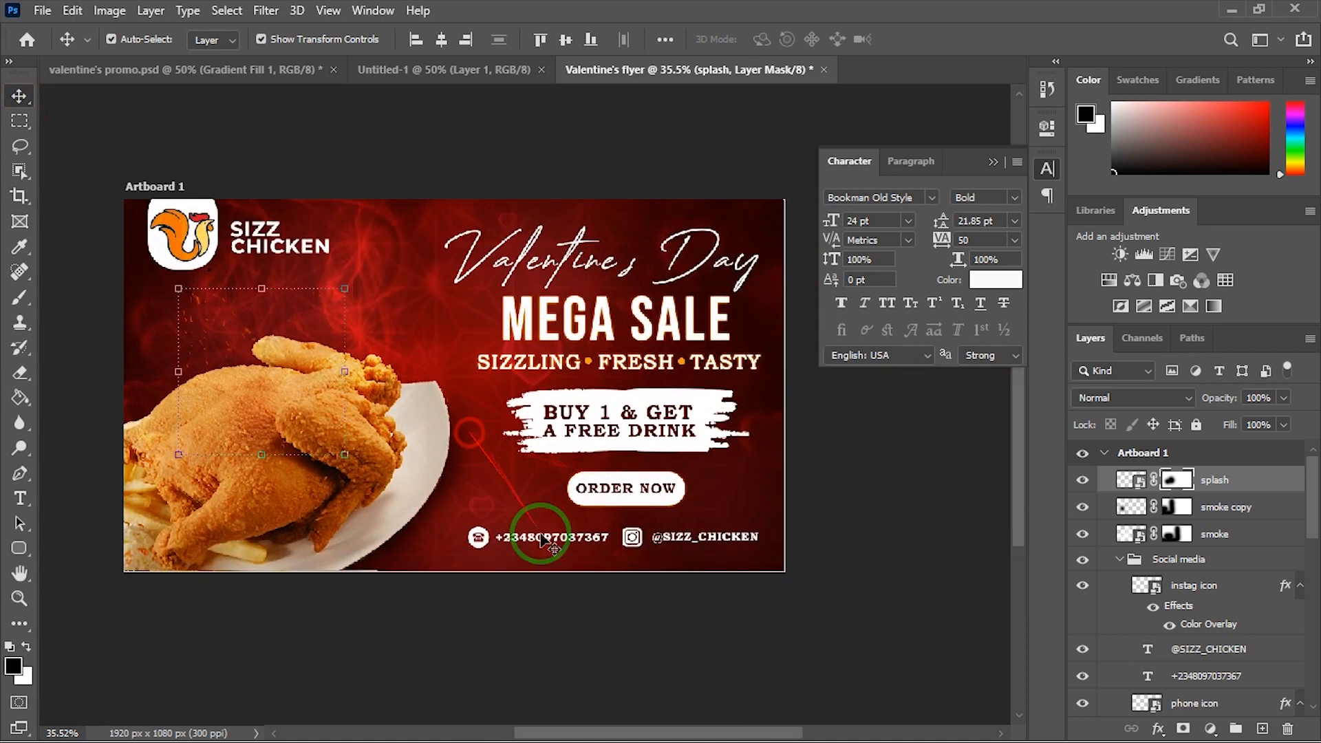
left_click(42, 14)
left_click(116, 395)
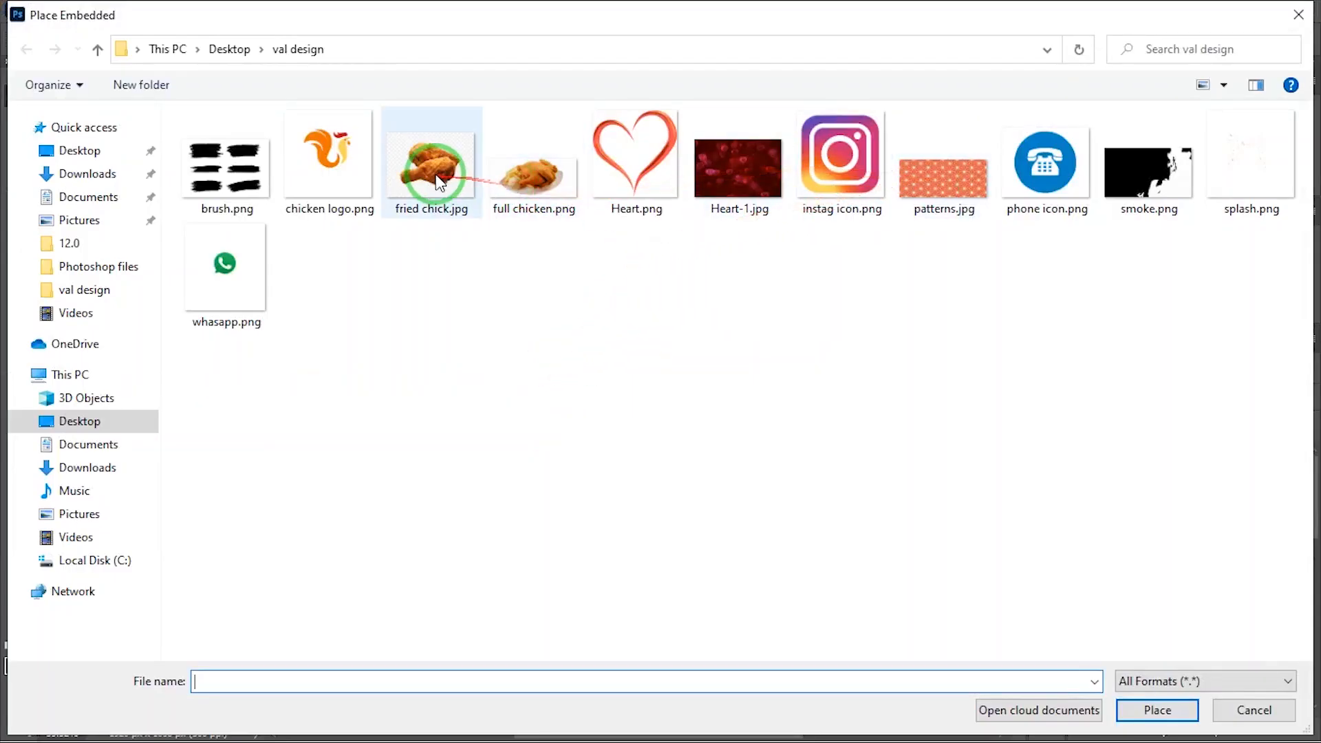
double_click(443, 182)
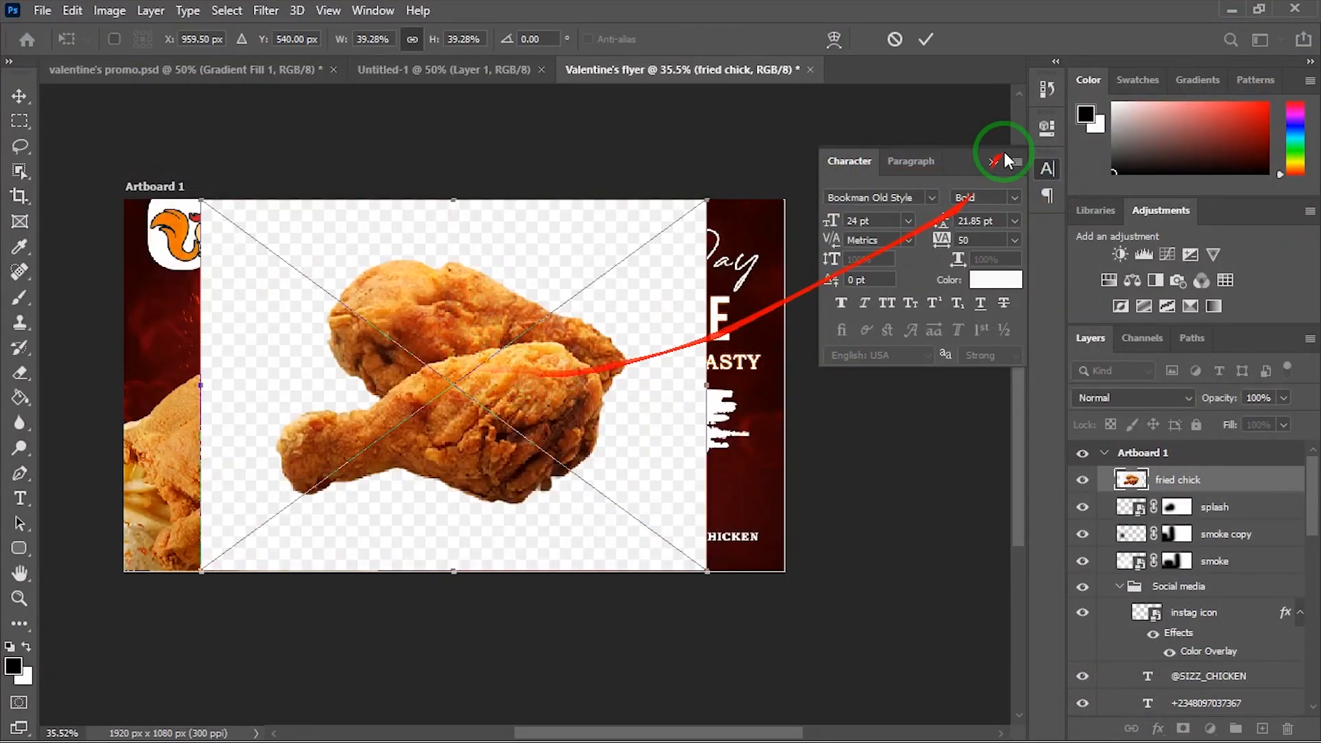
left_click(924, 39)
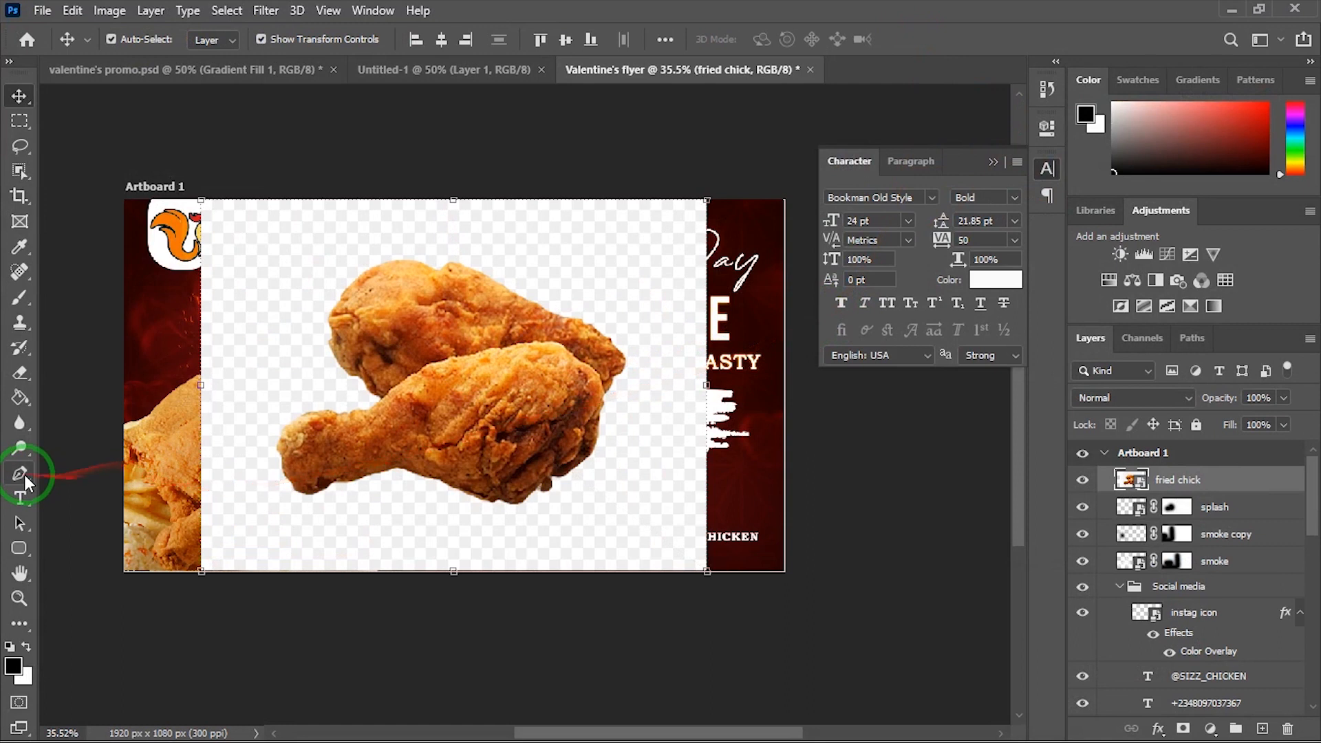
Step: Rasterize the fried chick layer and remove its checkered background with the Magic Eraser
left_click(20, 375)
left_click(80, 373)
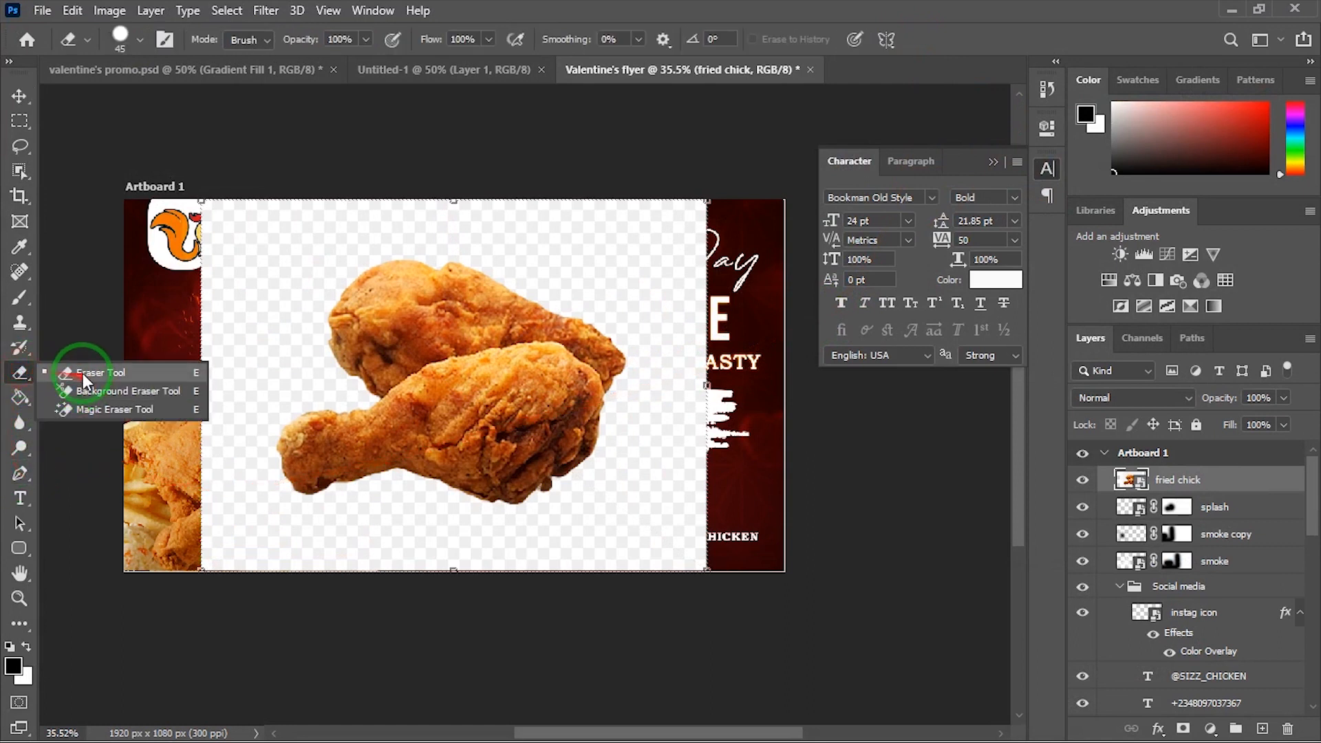
left_click(272, 325)
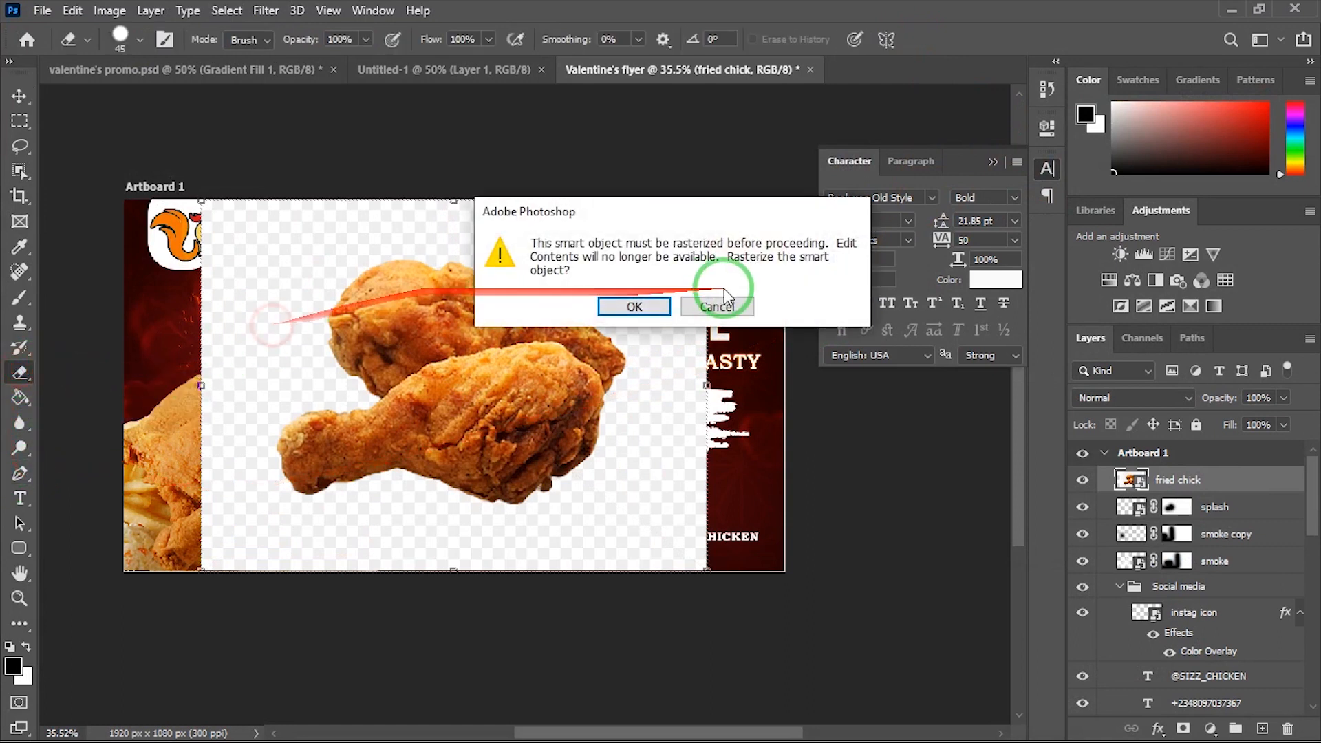
left_click(643, 305)
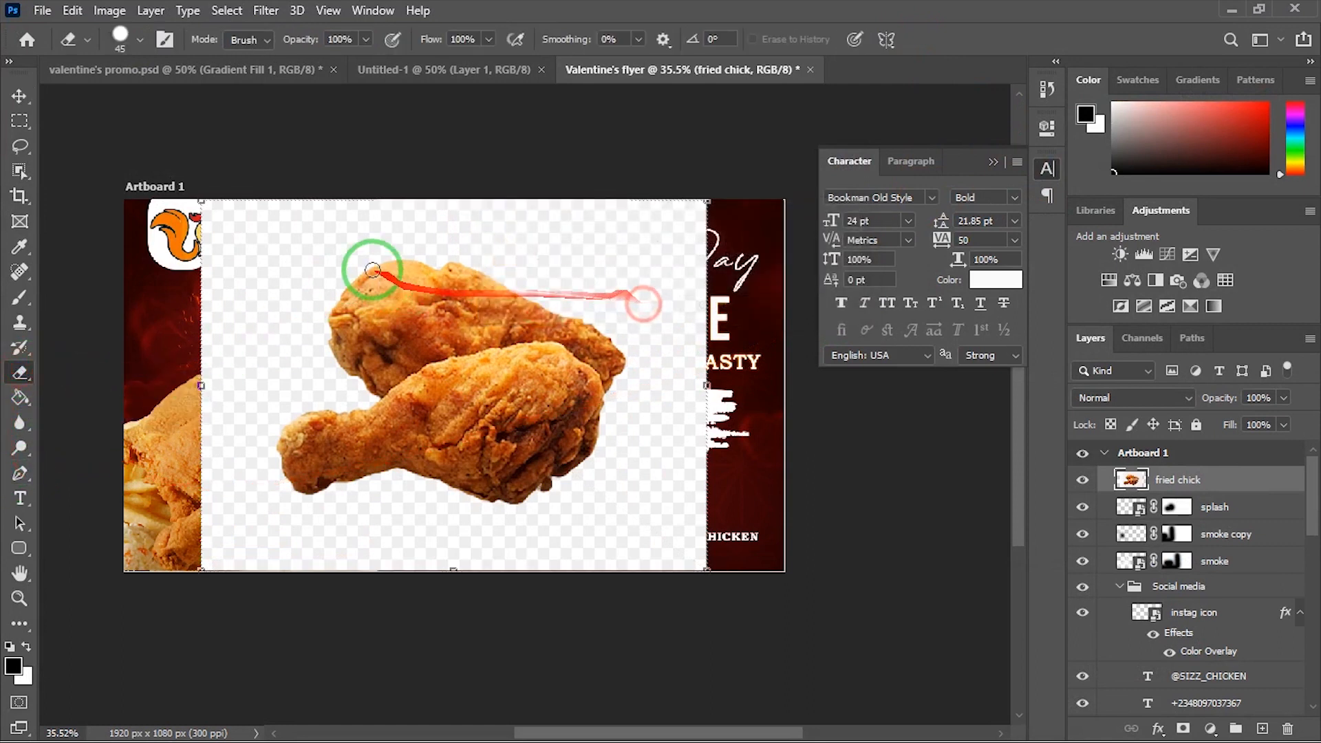
left_click(20, 375)
left_click(152, 411)
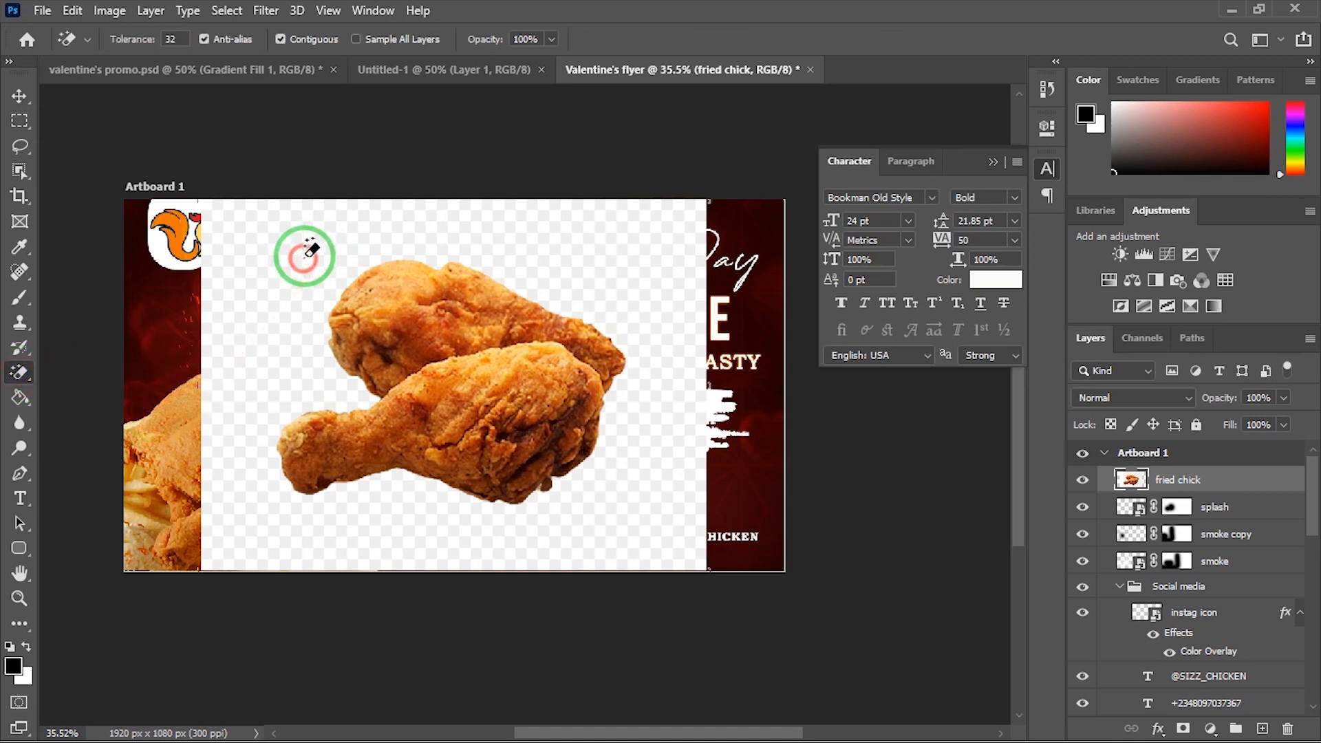
left_click(303, 257)
Step: Scale the fried chicken drumsticks down to about 17.25% and position them beside the ORDER NOW button, at the artboard's right edge
left_click(19, 95)
left_click_drag(482, 434, 742, 488)
scroll(742, 487, "up", 3)
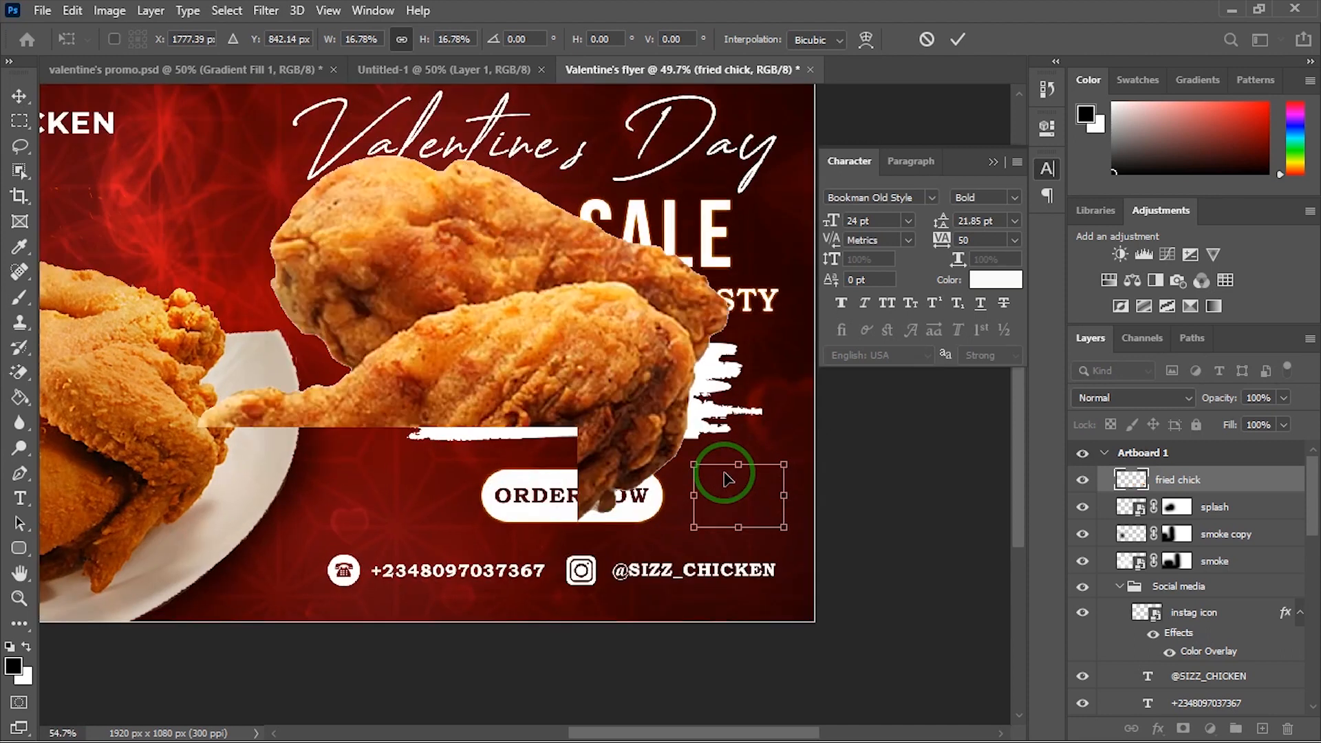
left_click_drag(745, 459, 736, 459)
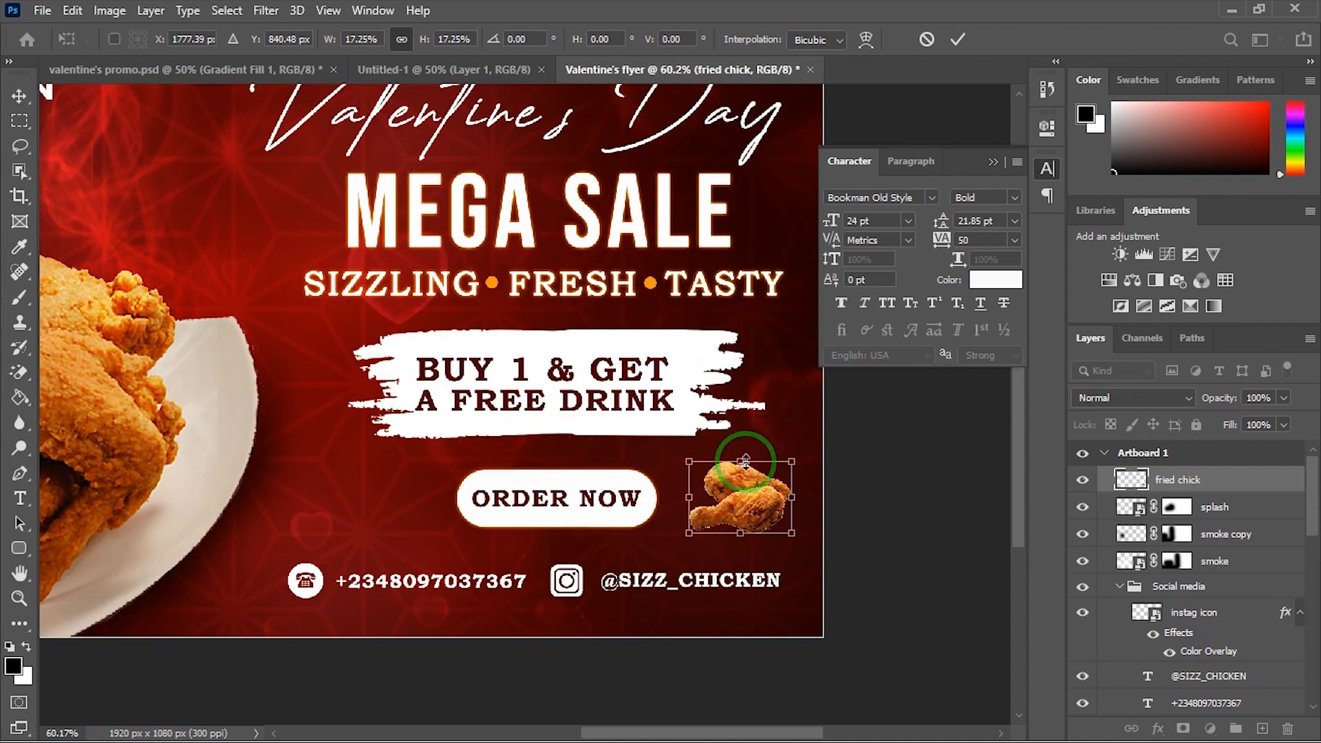
key("Return")
left_click_drag(803, 548, 804, 529)
left_click(956, 39)
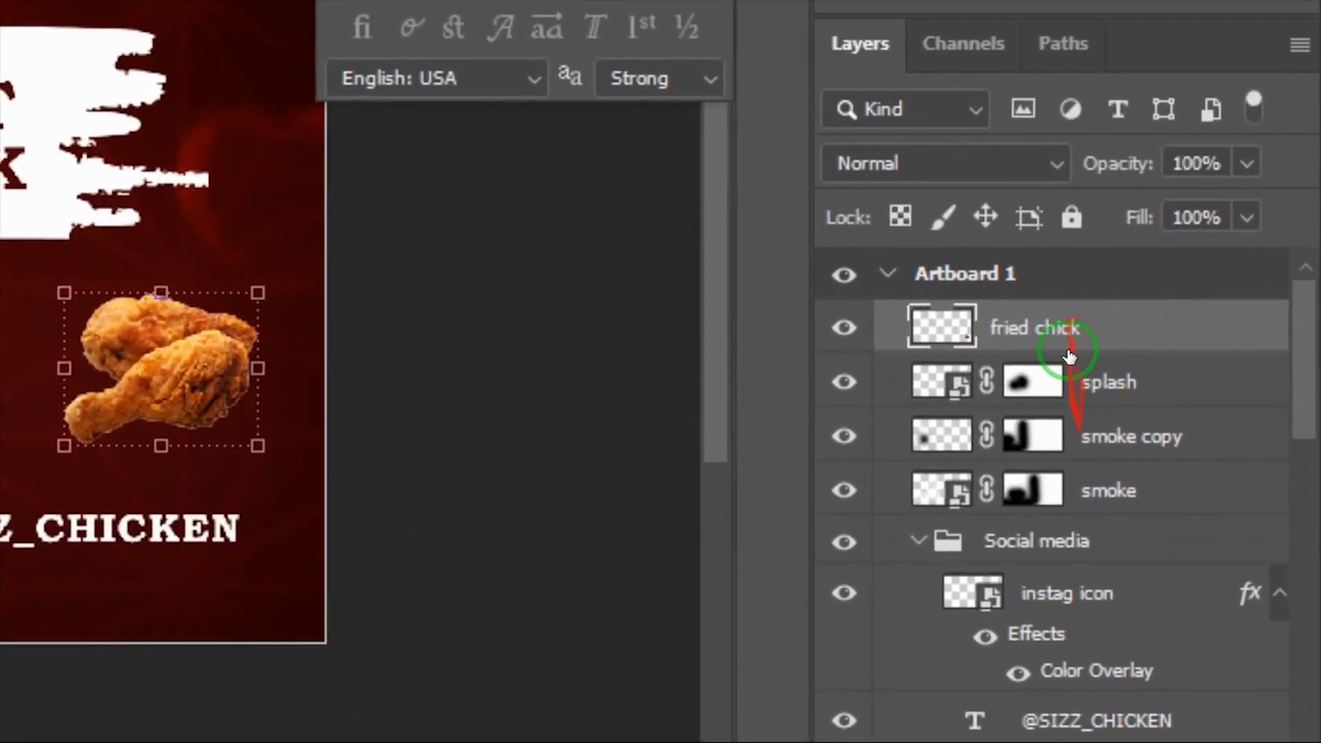
Step: Add a black Multiply drop shadow to the fried chick layer with 100% opacity, 10 px distance, 0% spread and 21 px size
right_click(1068, 336)
left_click(705, 4)
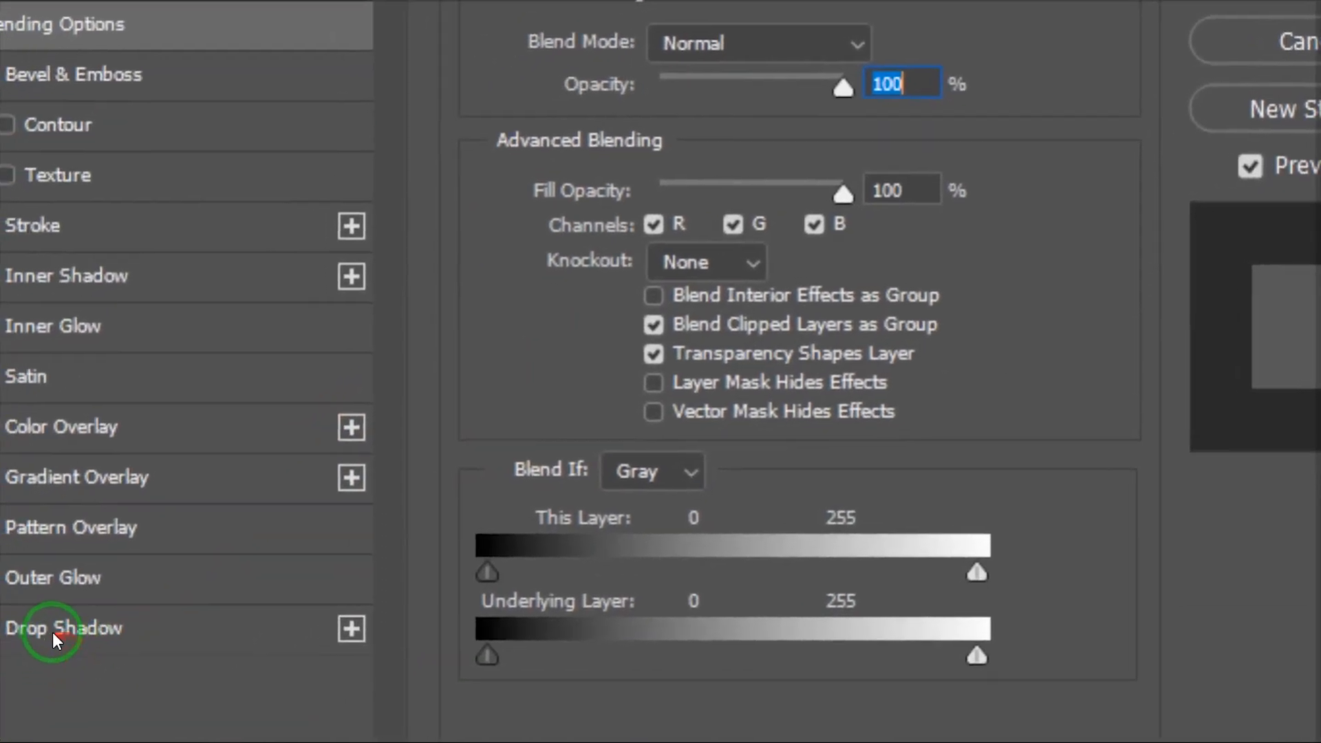
left_click(27, 674)
left_click_drag(722, 21, 1130, 267)
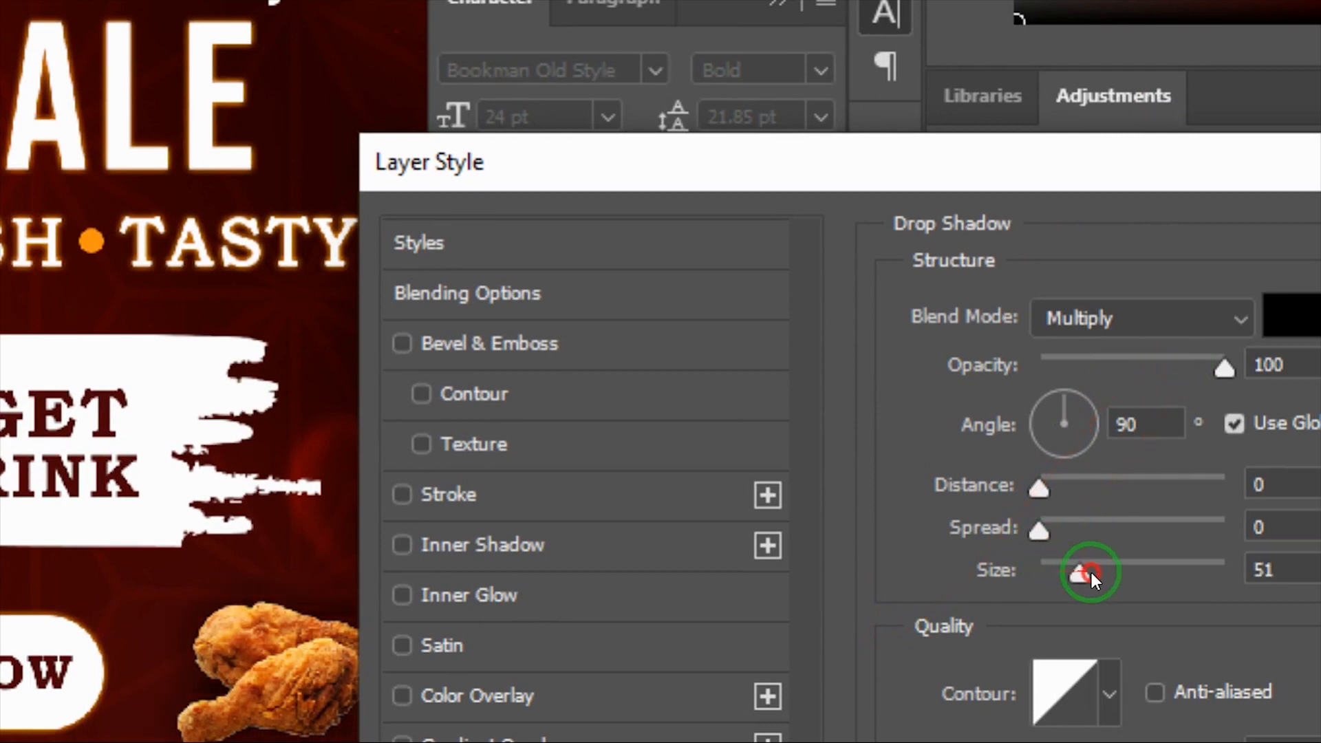
left_click(1067, 571)
mouse_move(1041, 491)
left_mouse_down()
mouse_move(1075, 498)
mouse_move(1060, 500)
left_mouse_up()
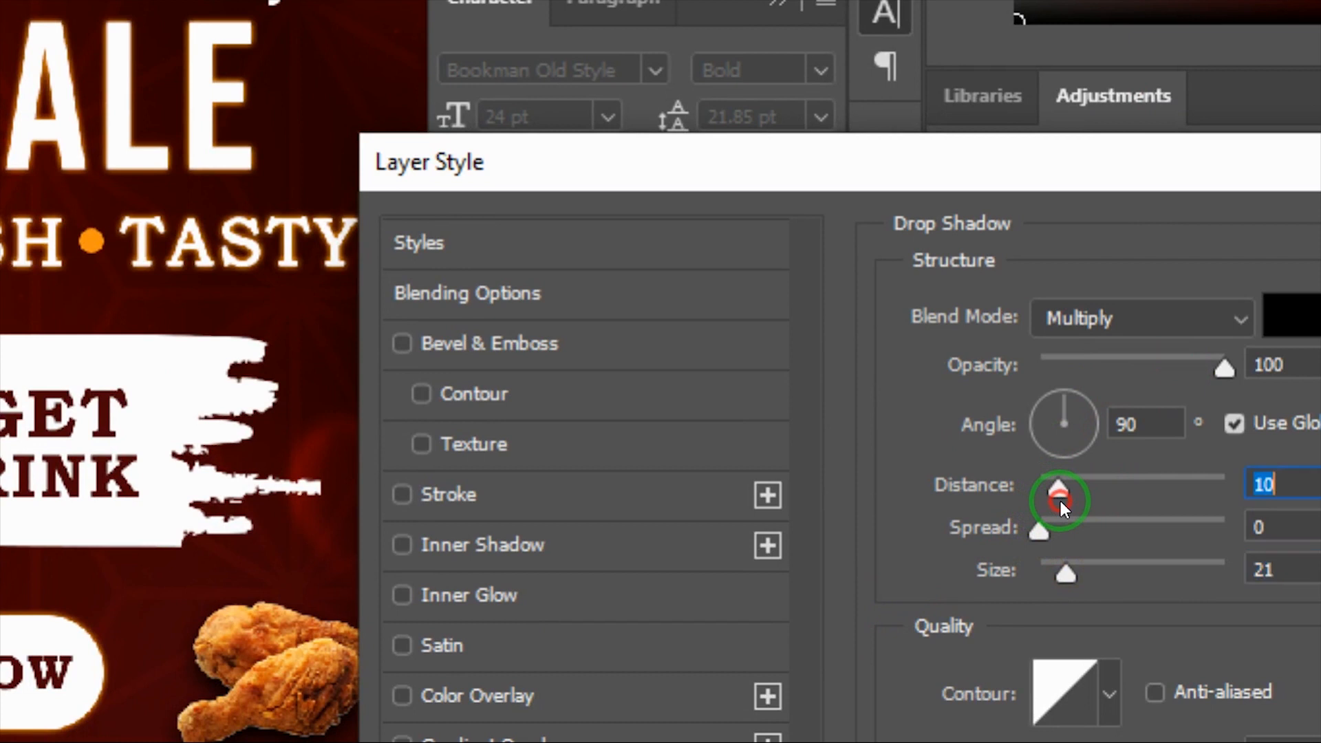
left_click_drag(1062, 180, 1157, 172)
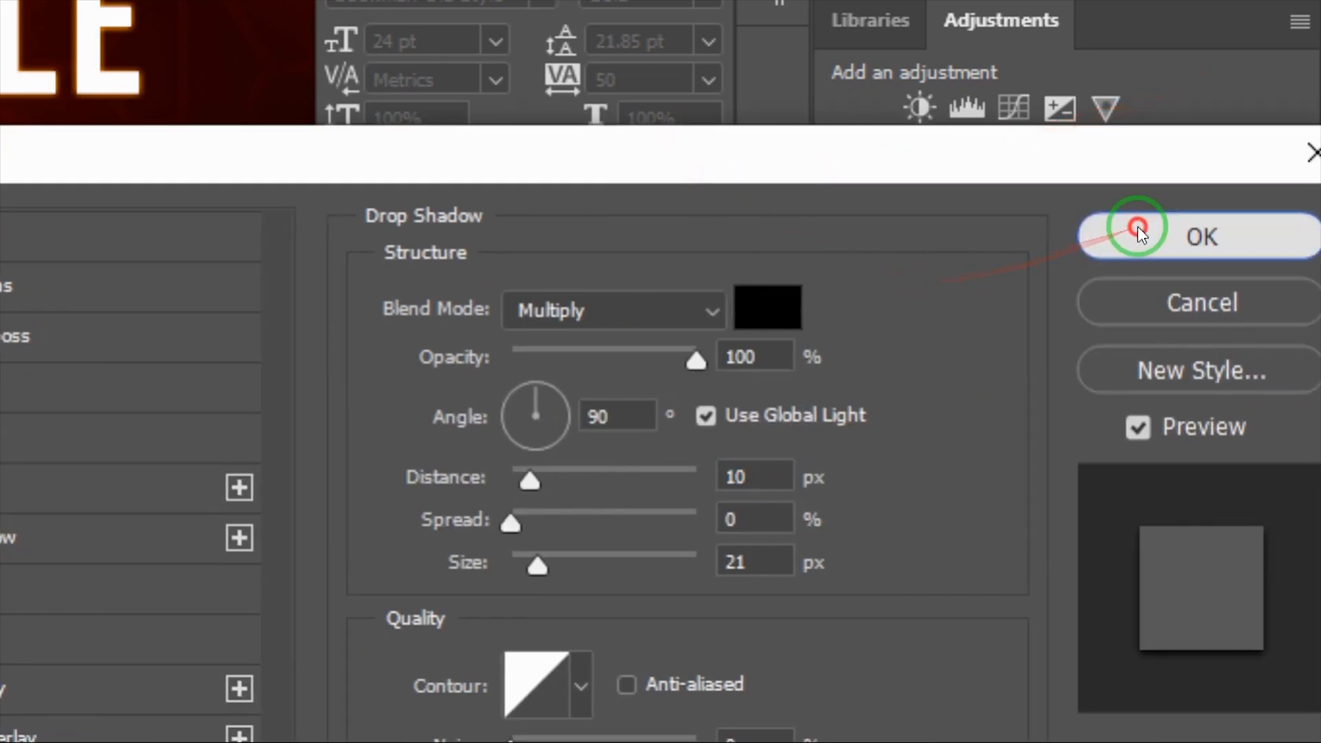
left_click(1137, 226)
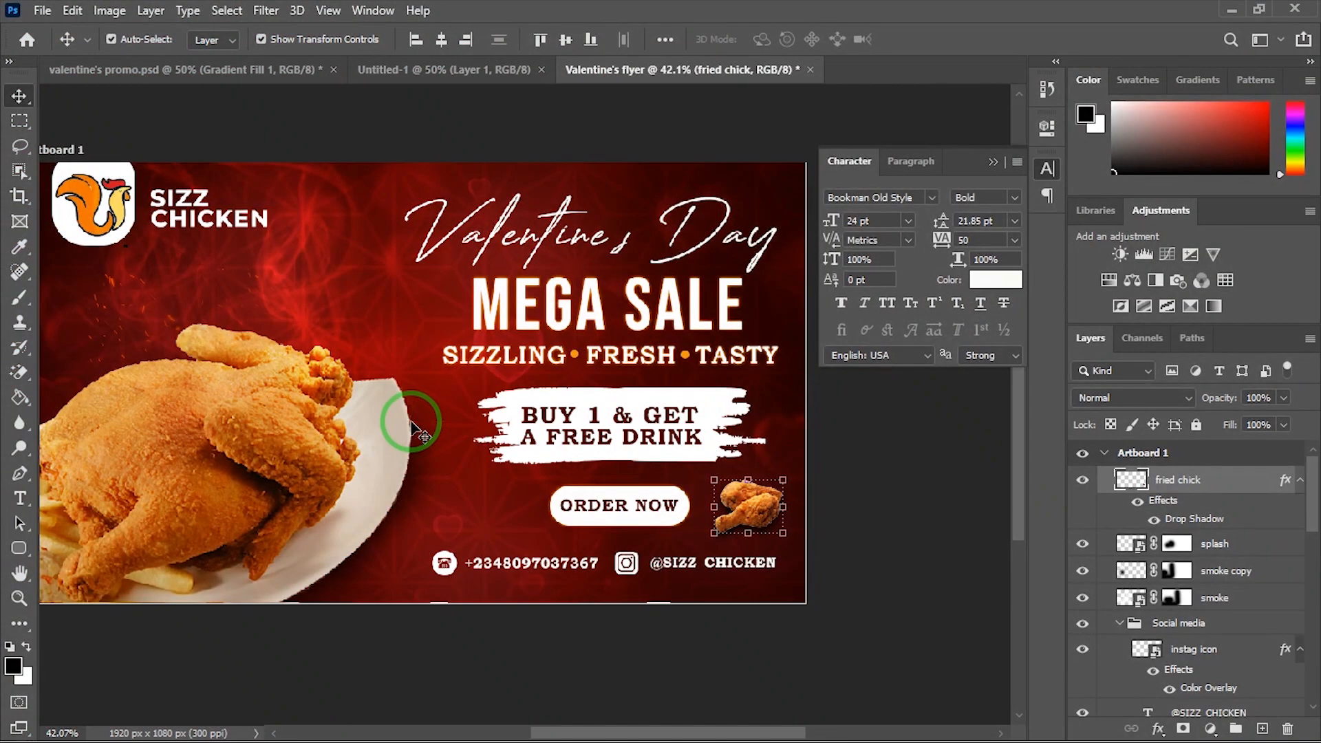
Step: Examine the flyer's overall composition and its details, including the smoke, headline, offer text and contact row
left_click_drag(411, 426, 498, 421)
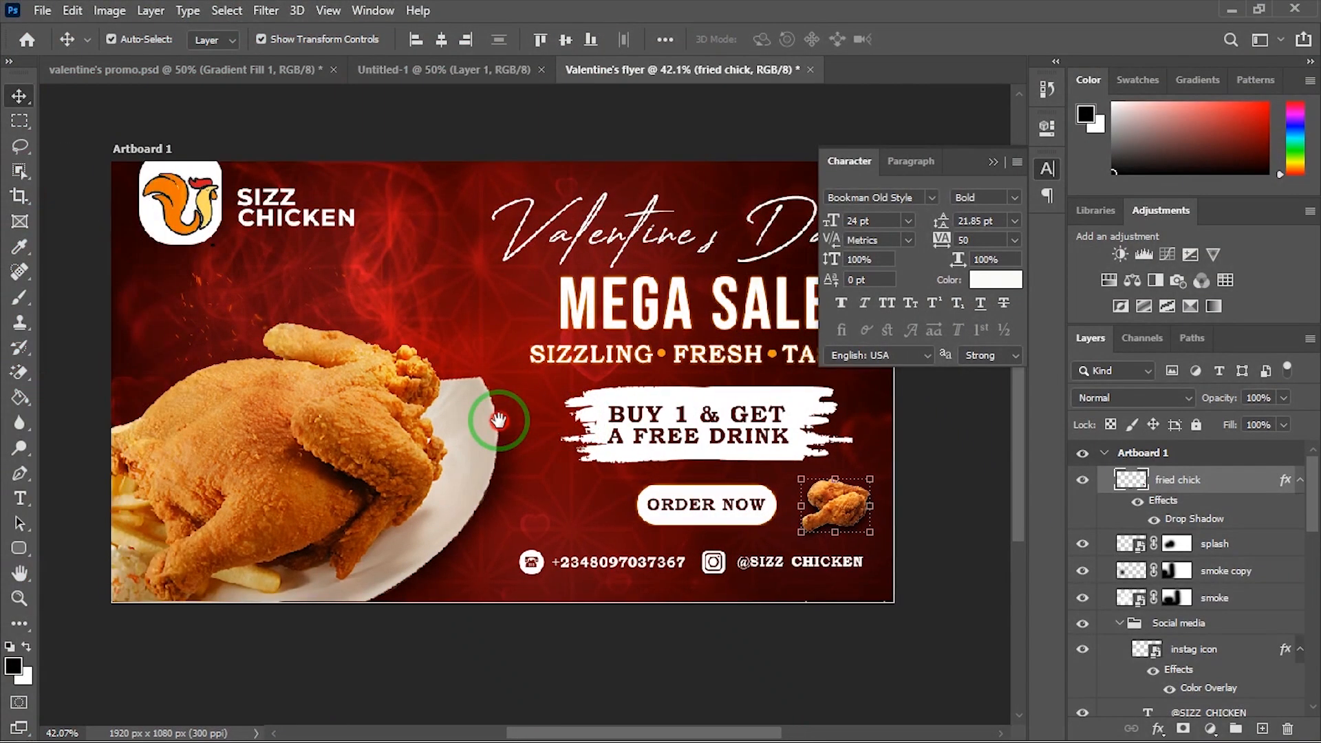
scroll(498, 421, "up", 2)
scroll(494, 416, "down", 2)
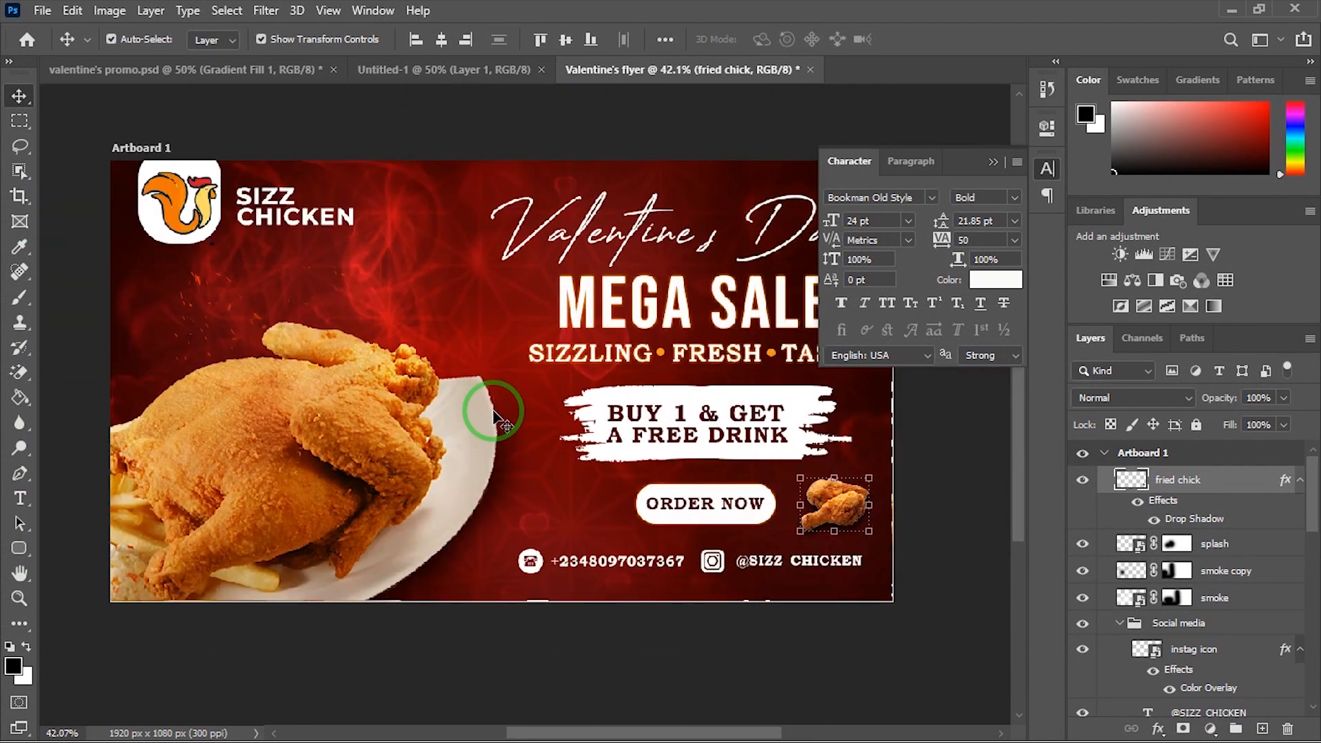
scroll(545, 475, "up", 3)
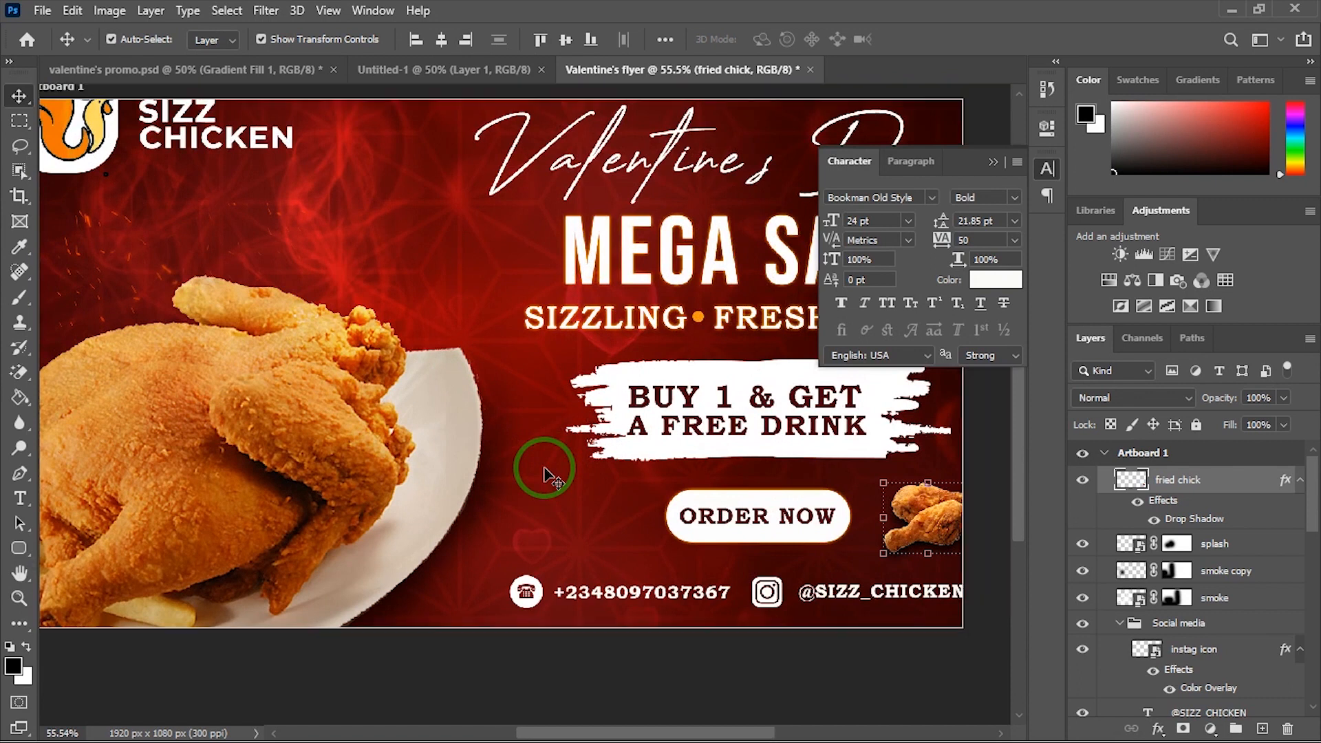
scroll(544, 475, "down", 3)
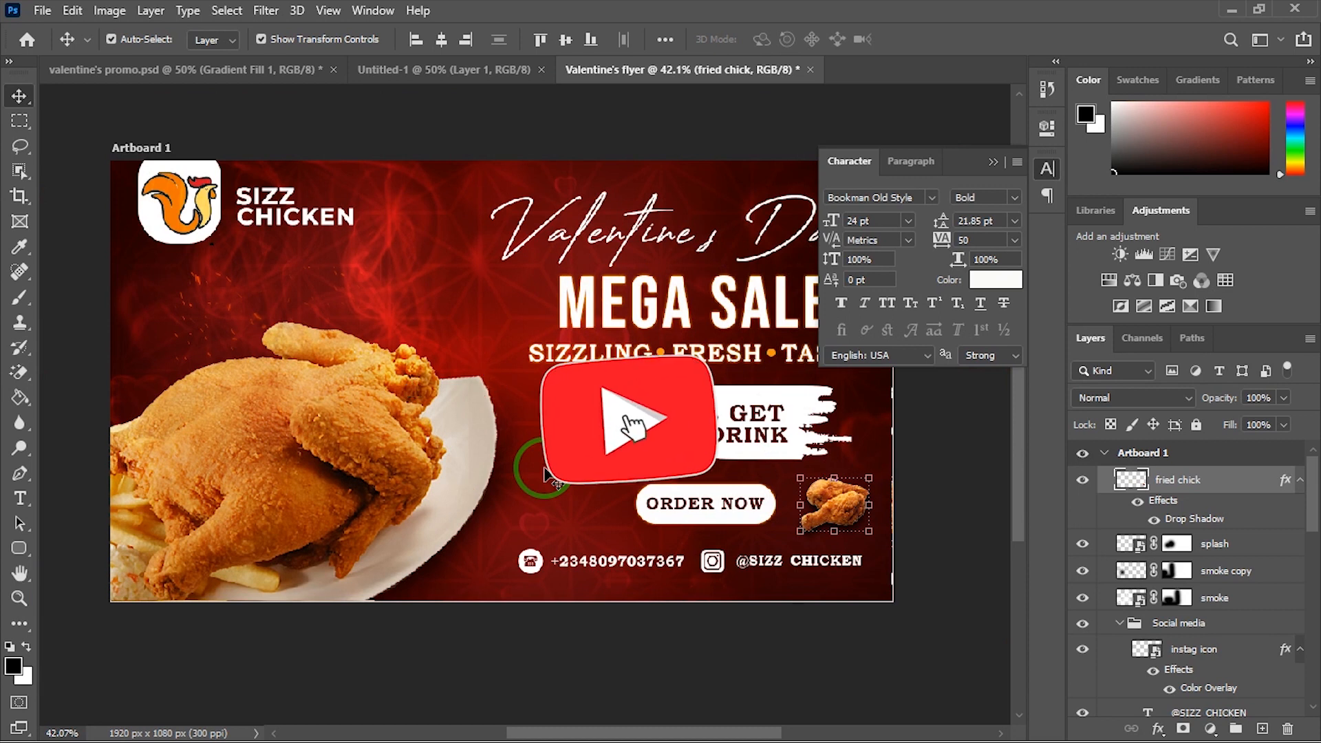
scroll(545, 474, "up", 3)
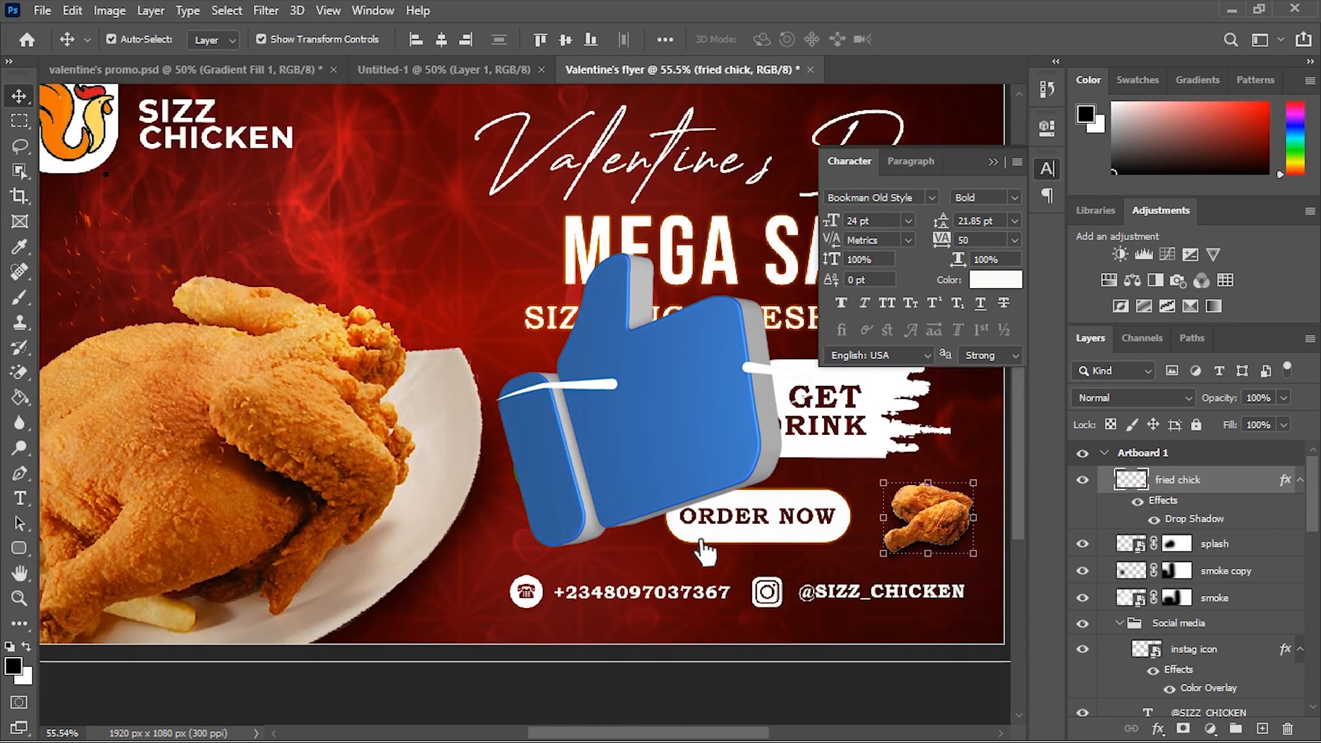
scroll(546, 475, "down", 4)
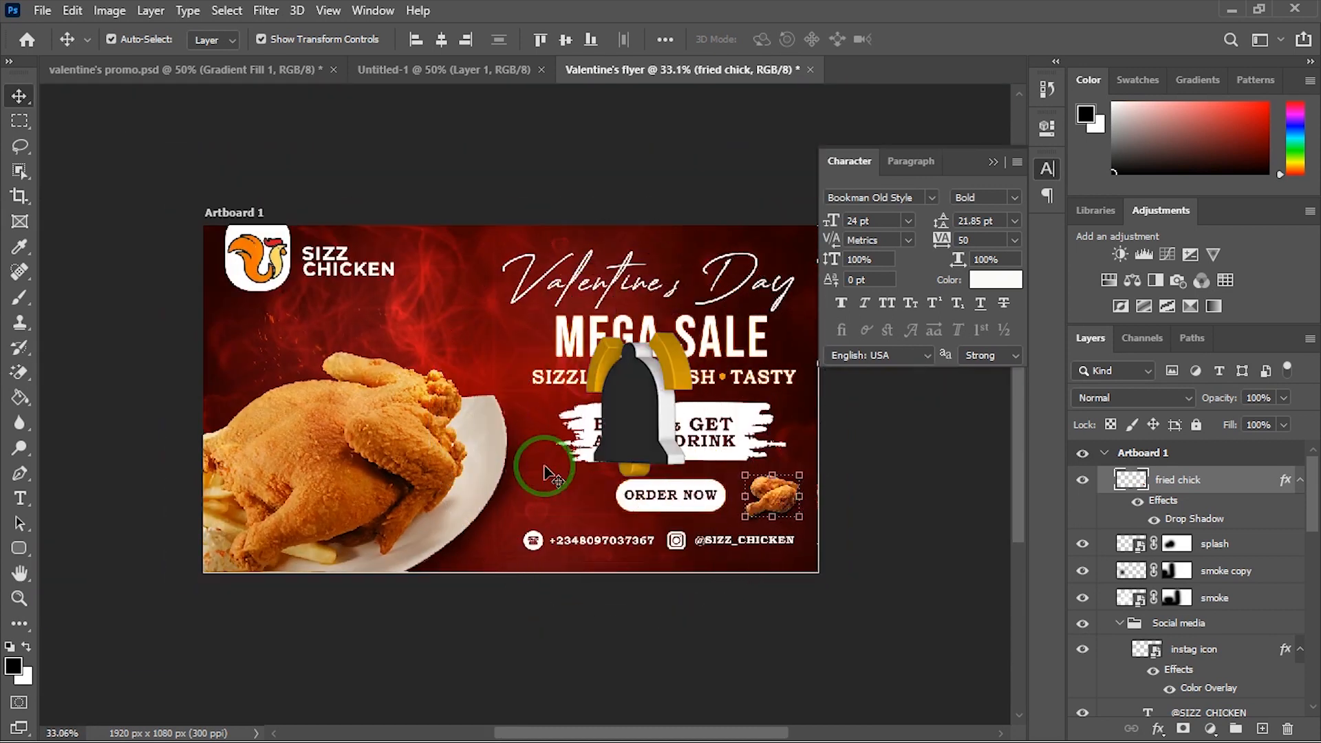
scroll(547, 473, "up", 2)
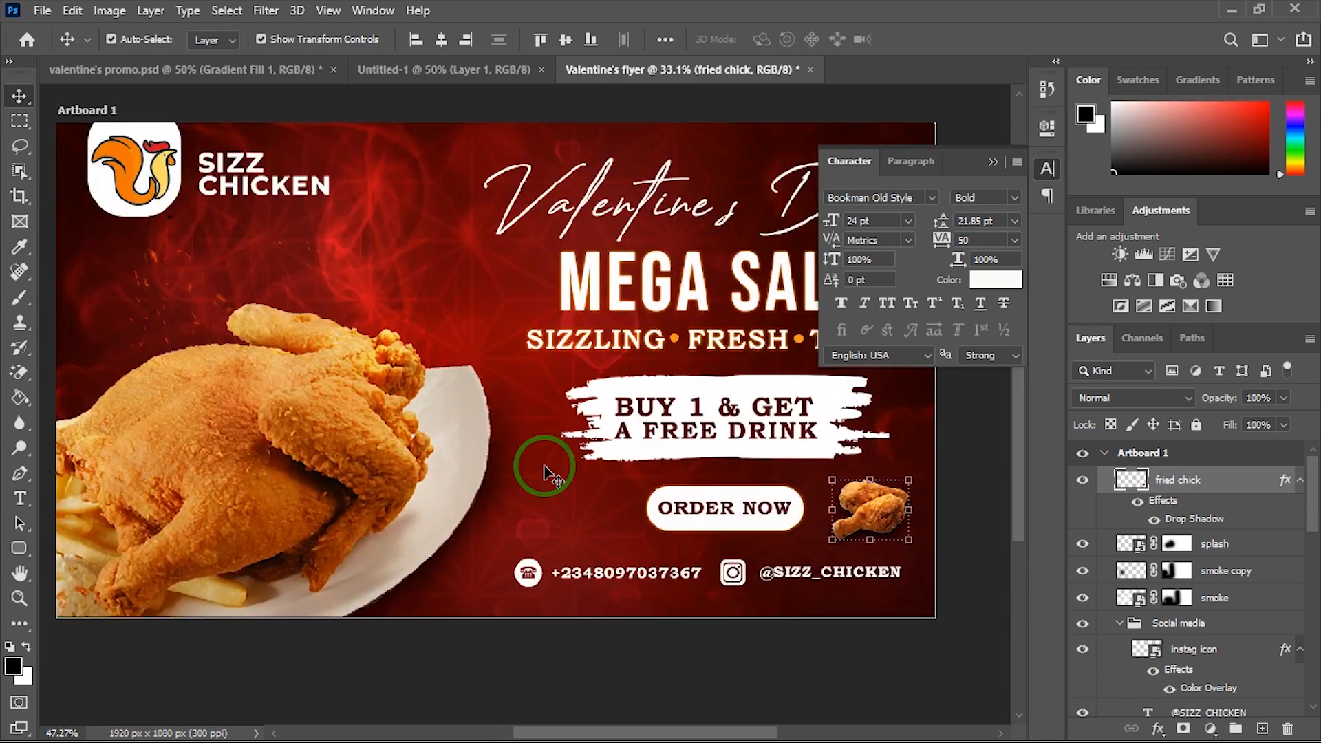
scroll(547, 473, "down", 1)
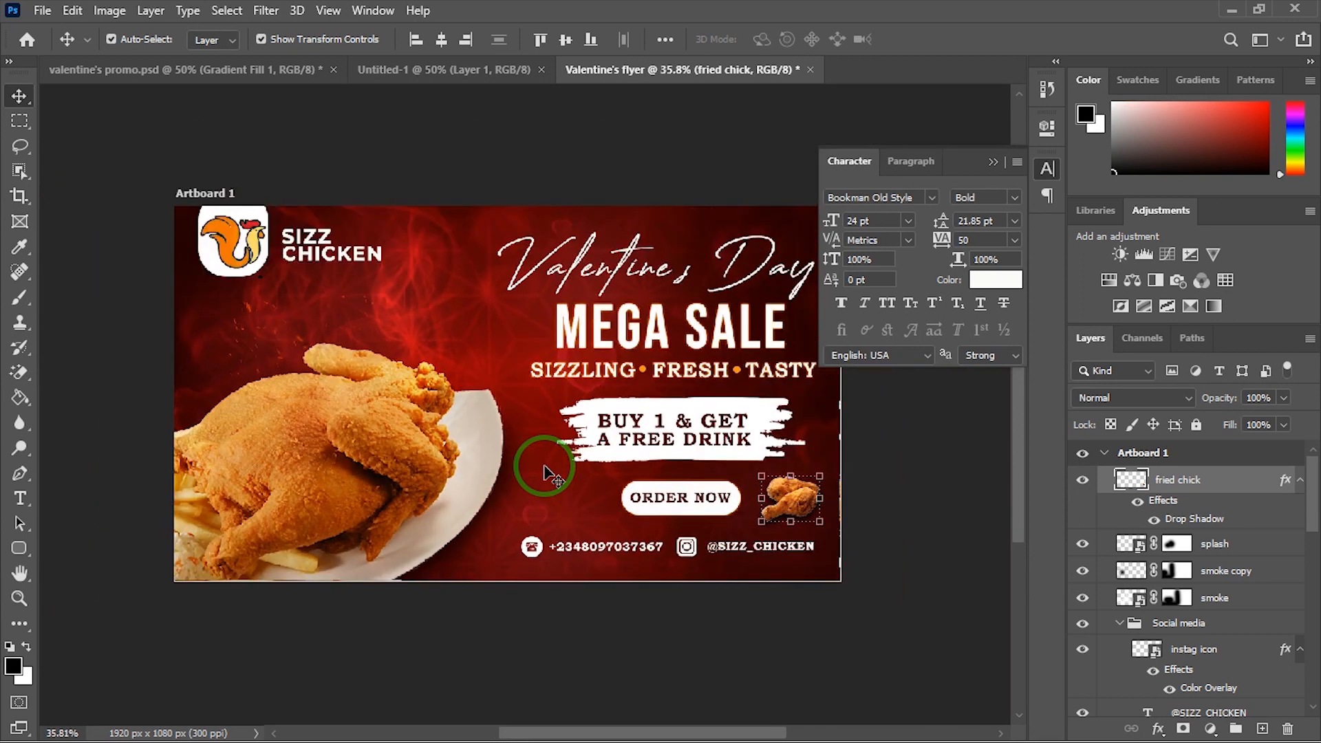
scroll(547, 473, "up", 1)
scroll(547, 473, "down", 1)
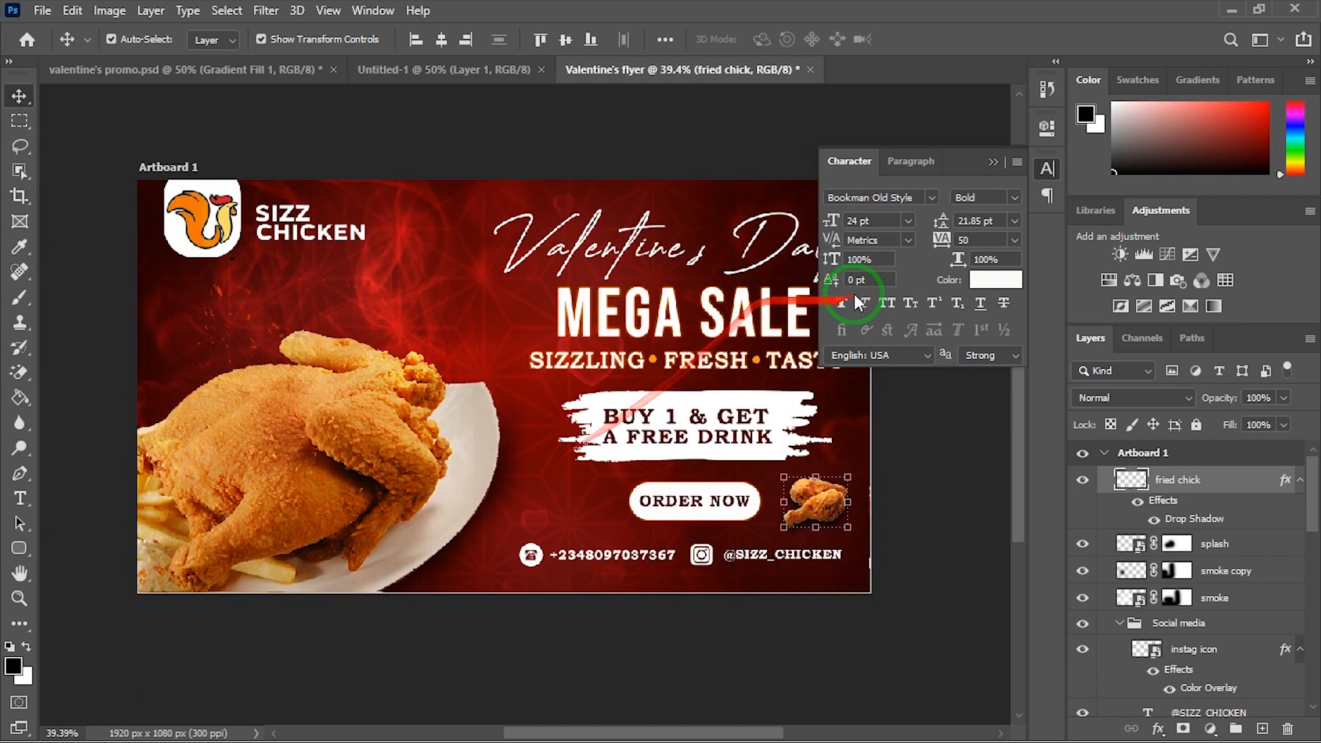
Step: Collapse the Character panel covering part of the flyer and review the full design
left_click(992, 164)
scroll(491, 315, "up", 1)
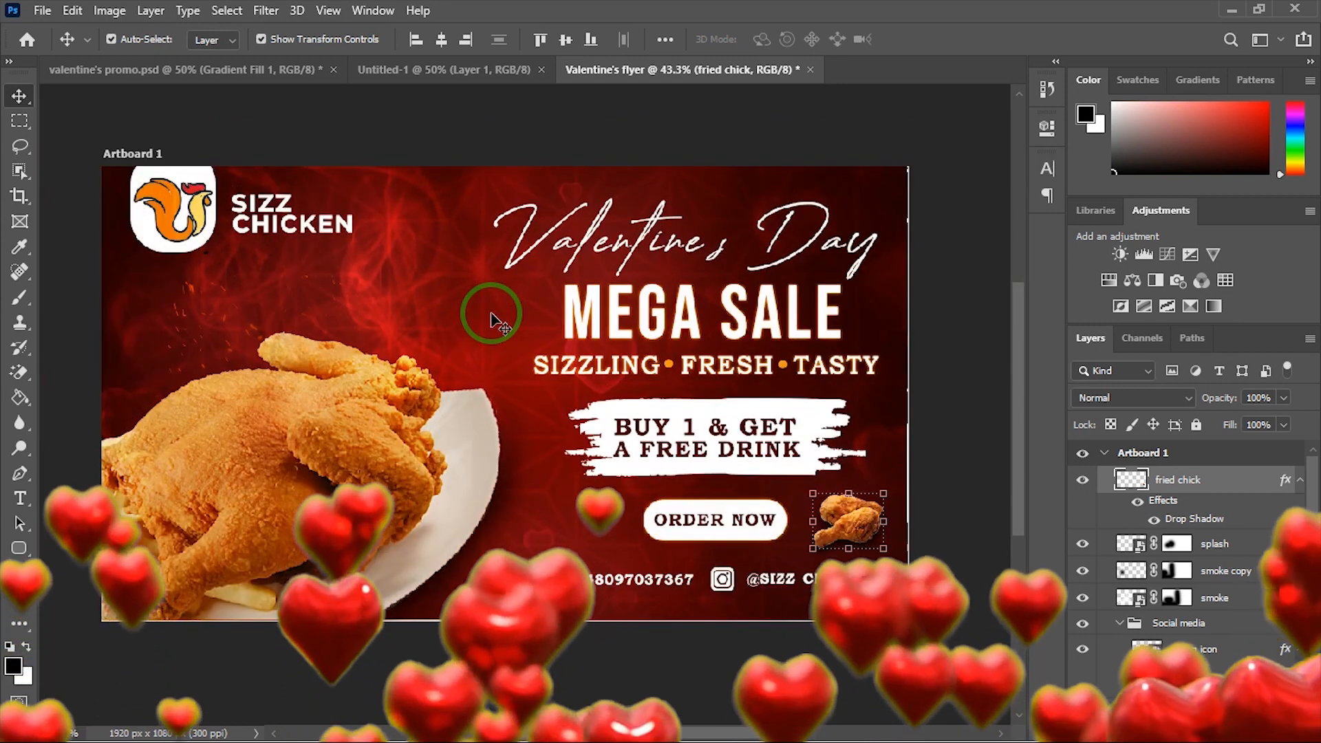
scroll(490, 315, "up", 1)
scroll(490, 315, "up", 1)
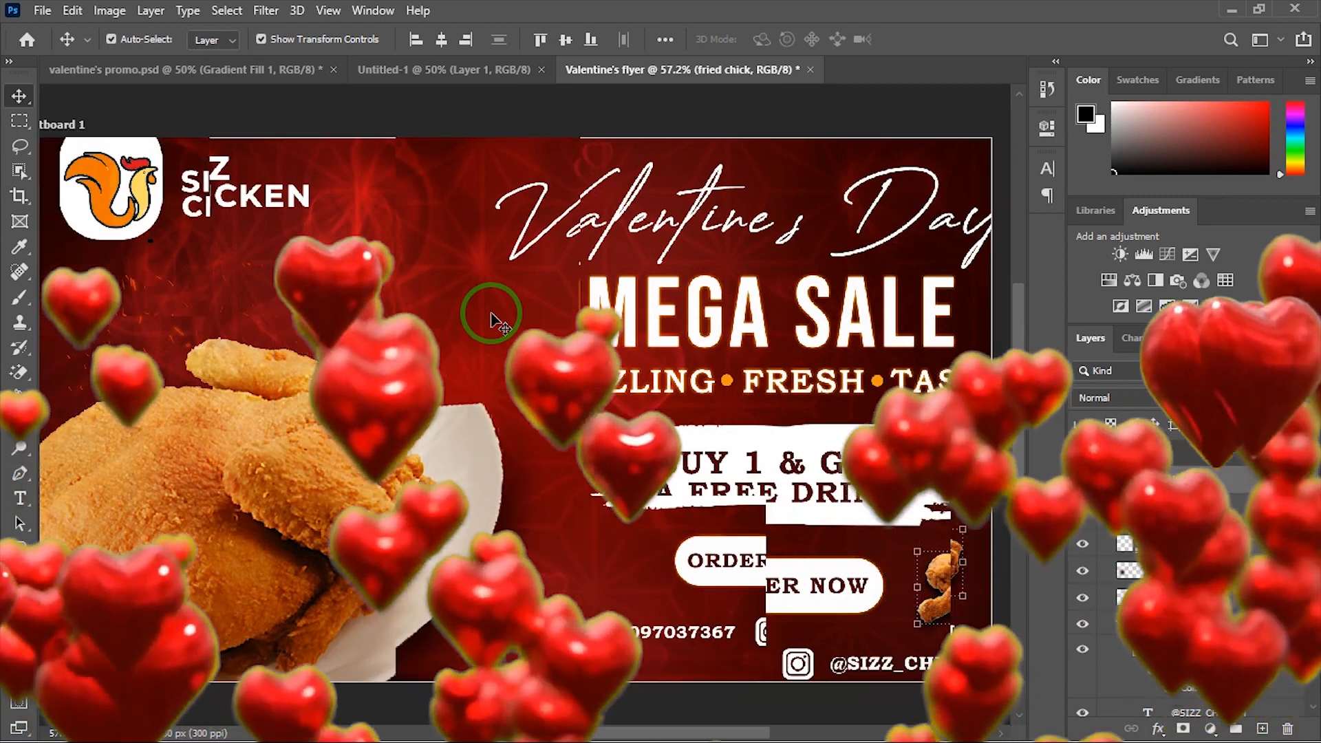
scroll(490, 315, "down", 1)
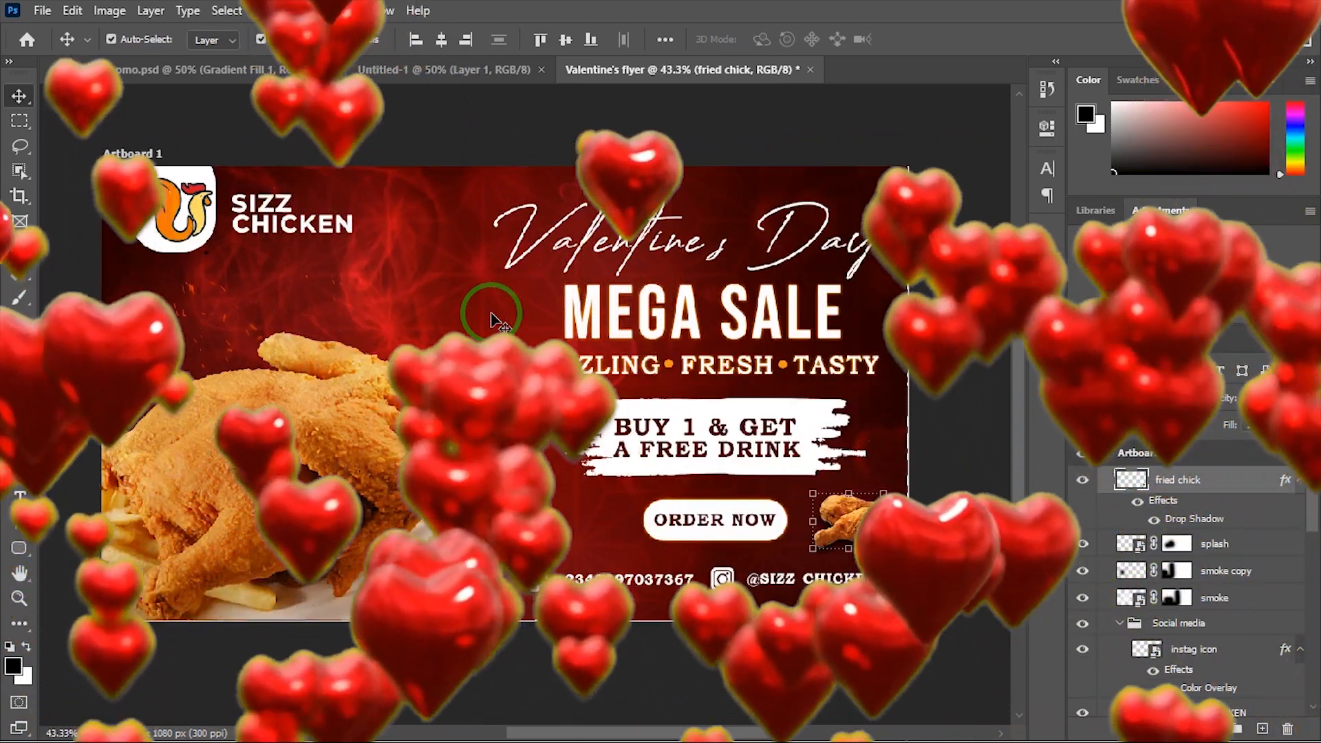